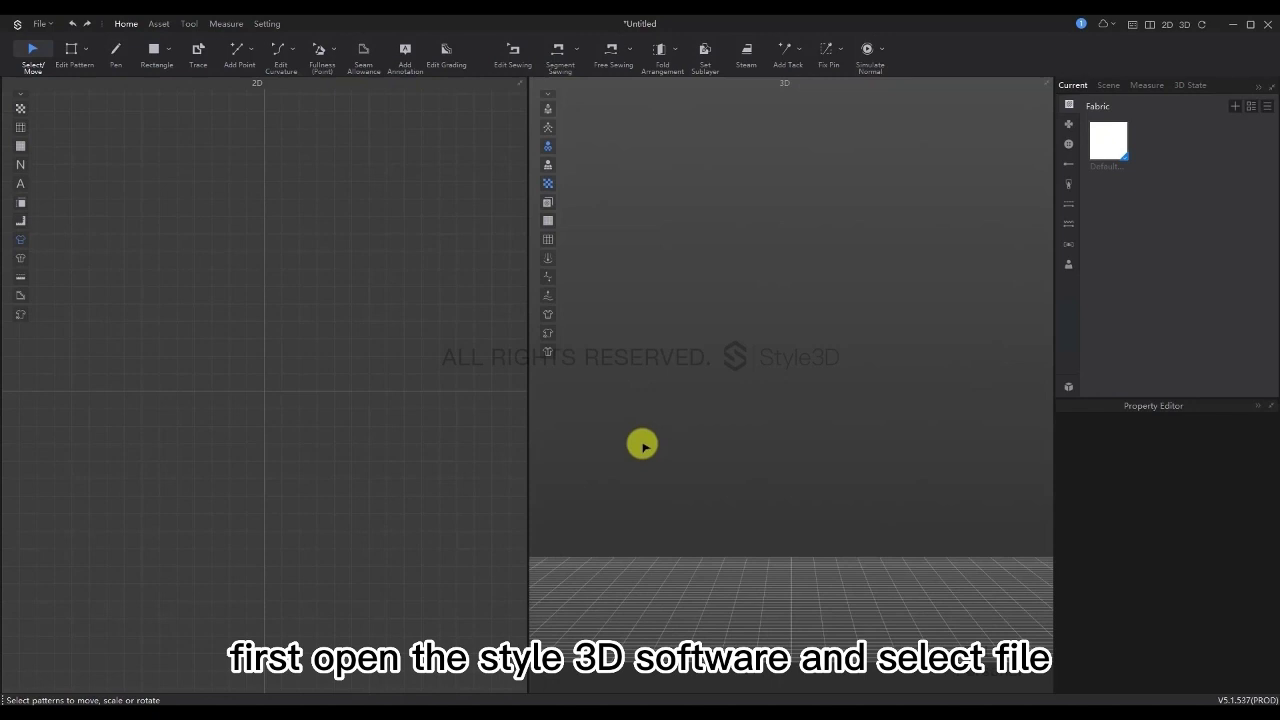
Open the DXF pattern file 卫衣款式制作.dxf with the default import settings
click(38, 24)
mouse_move(72, 142)
click(192, 136)
click(226, 133)
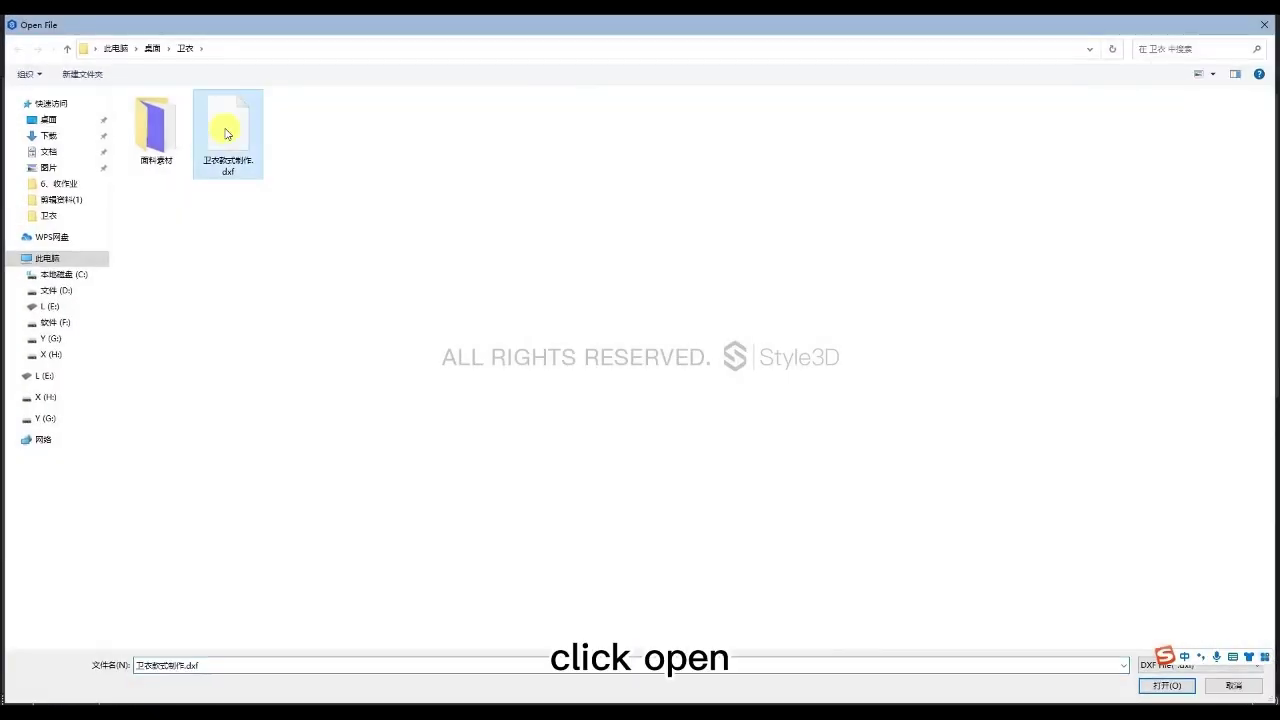
click(1152, 685)
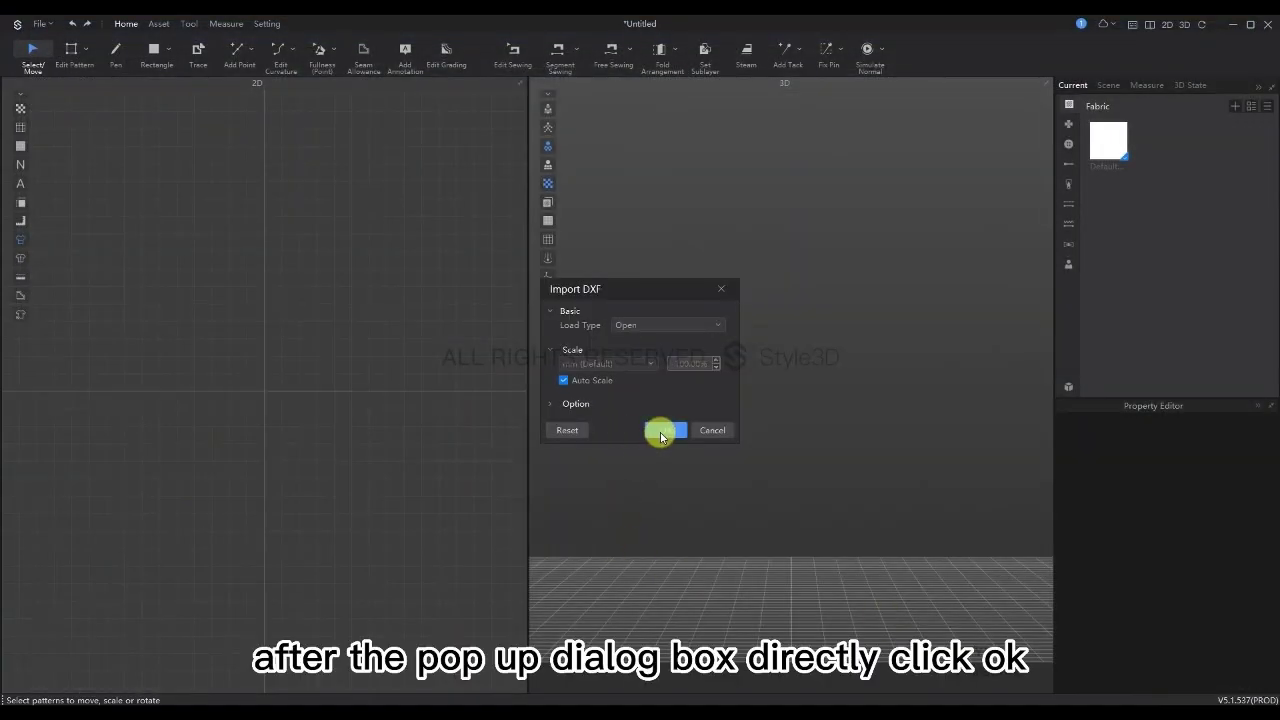
click(660, 432)
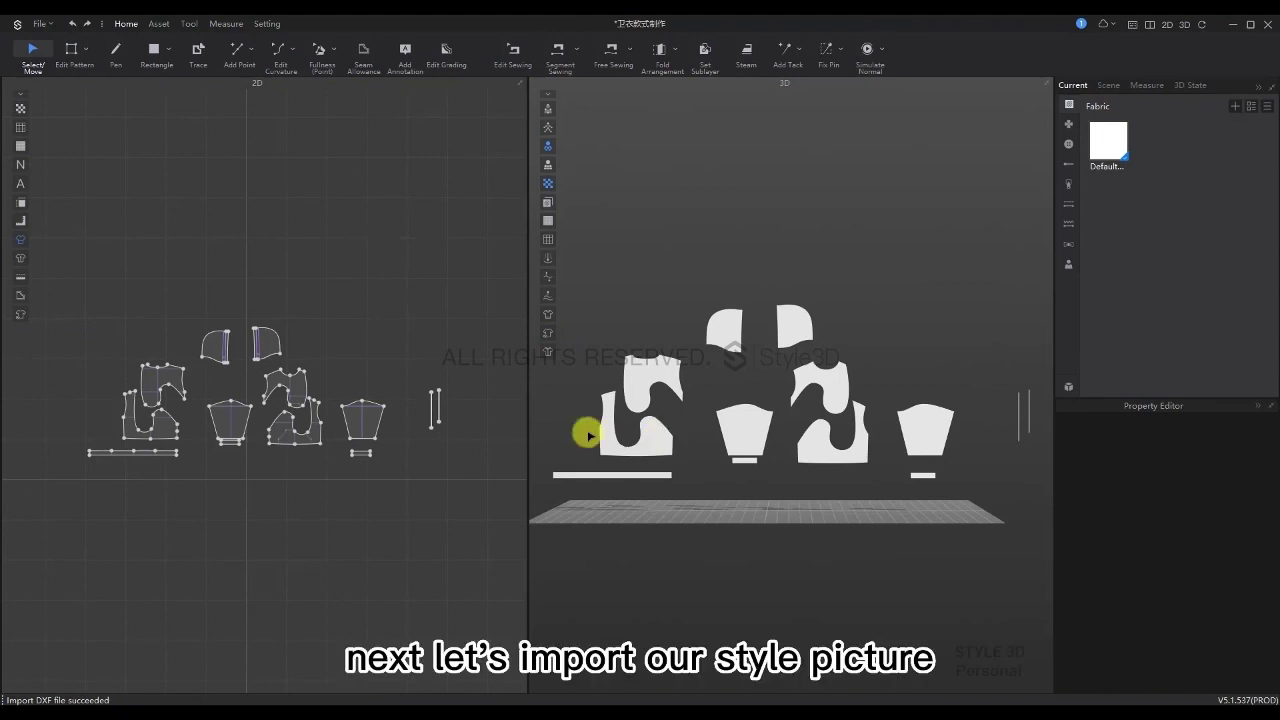
Import the garment picture 渲染图 as a reference sketch
click(37, 25)
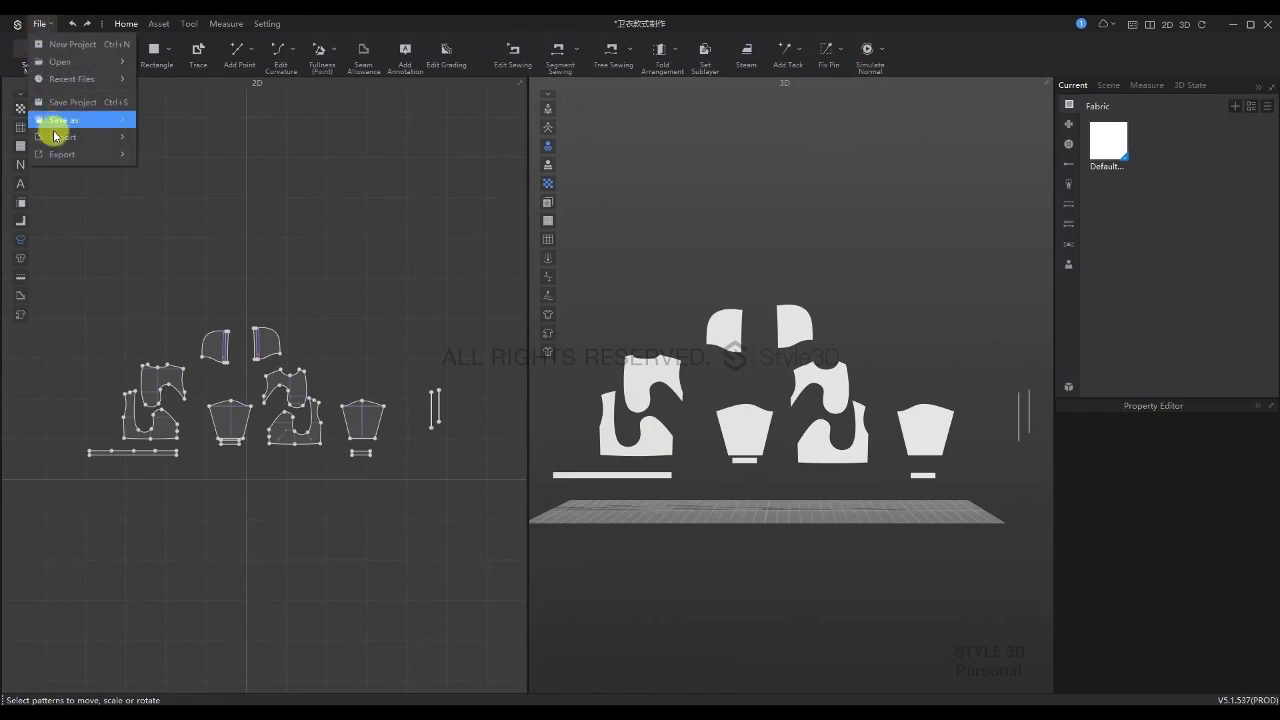
mouse_move(45, 136)
click(219, 263)
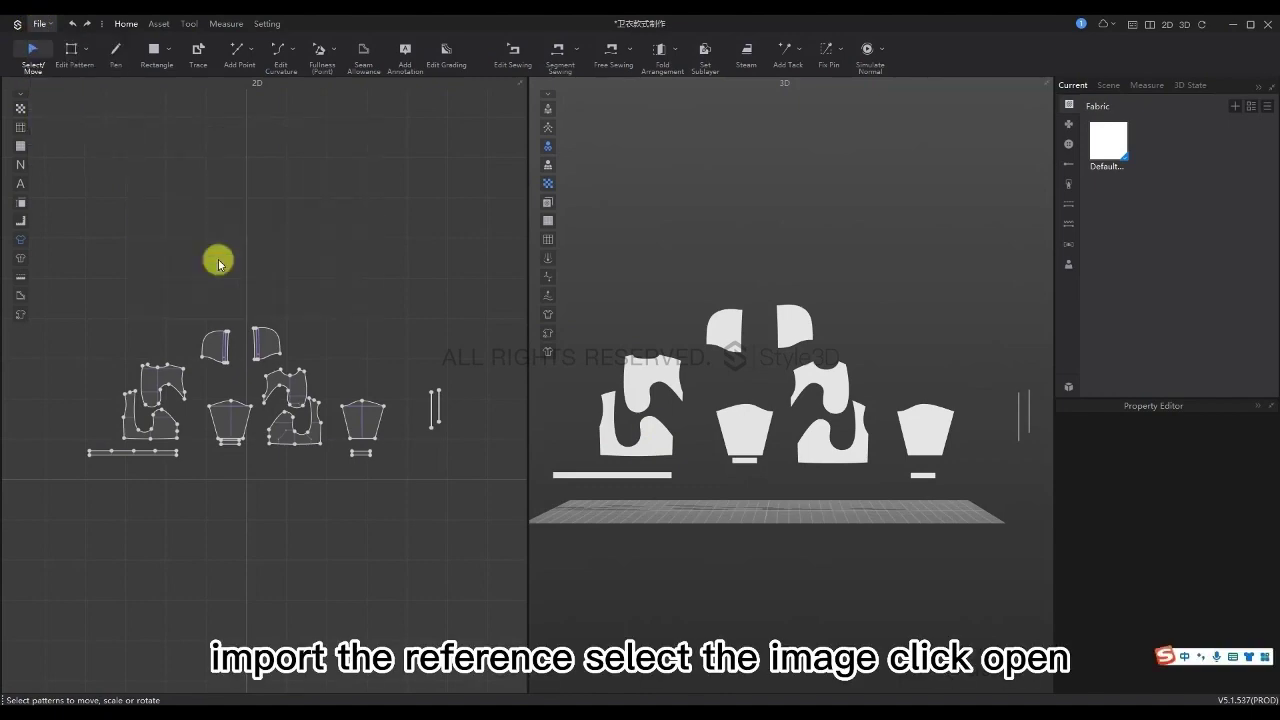
click(228, 128)
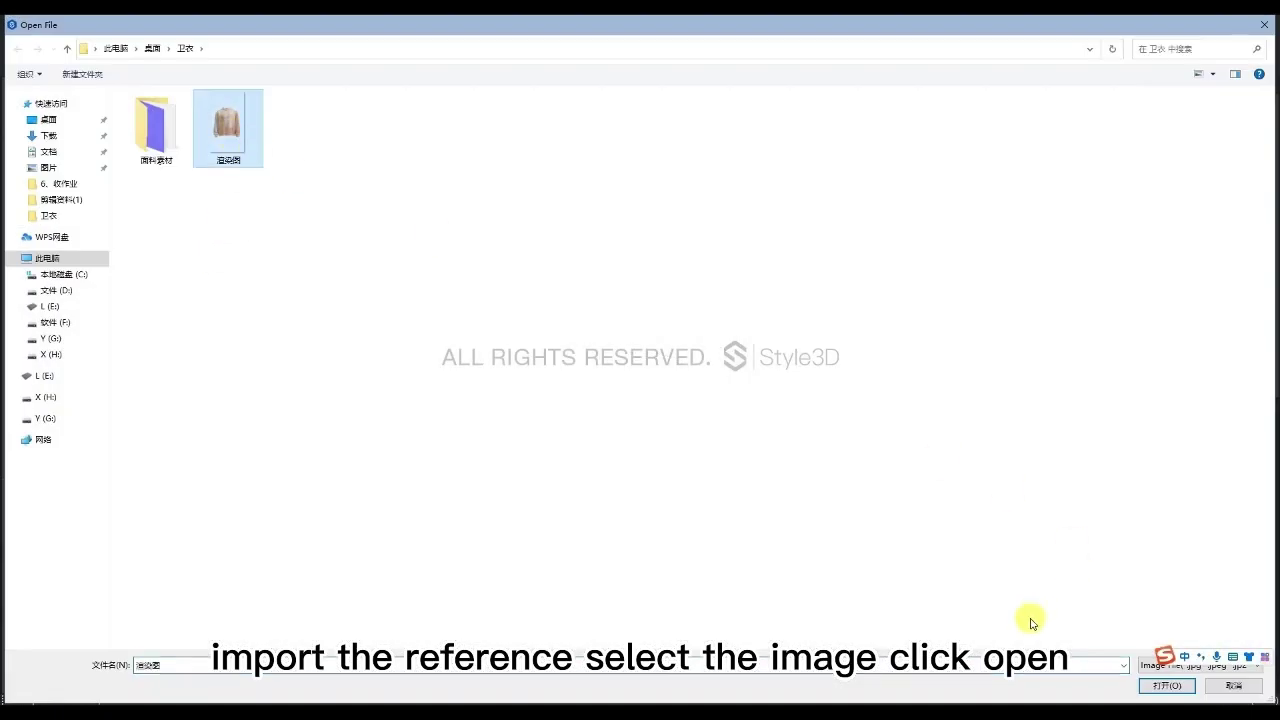
click(1162, 686)
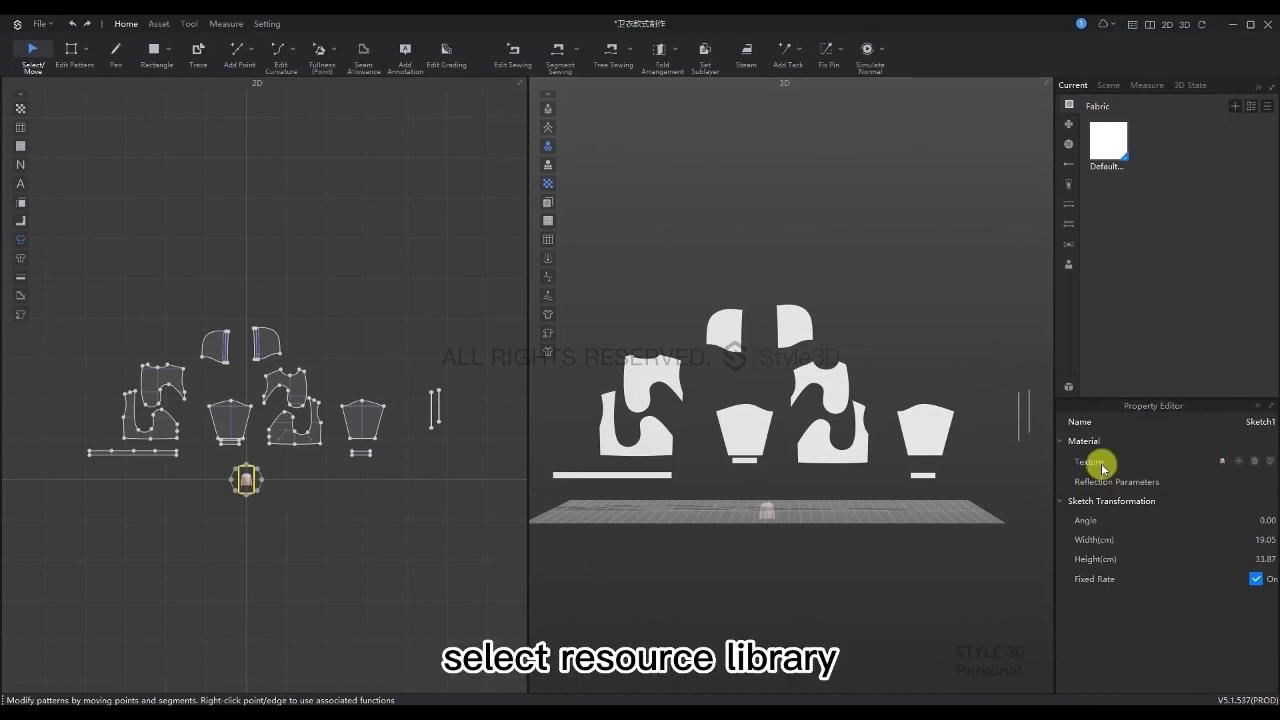
Load the Male.savt avatar from the resource library's Male folder with the default open settings
click(1069, 386)
click(400, 208)
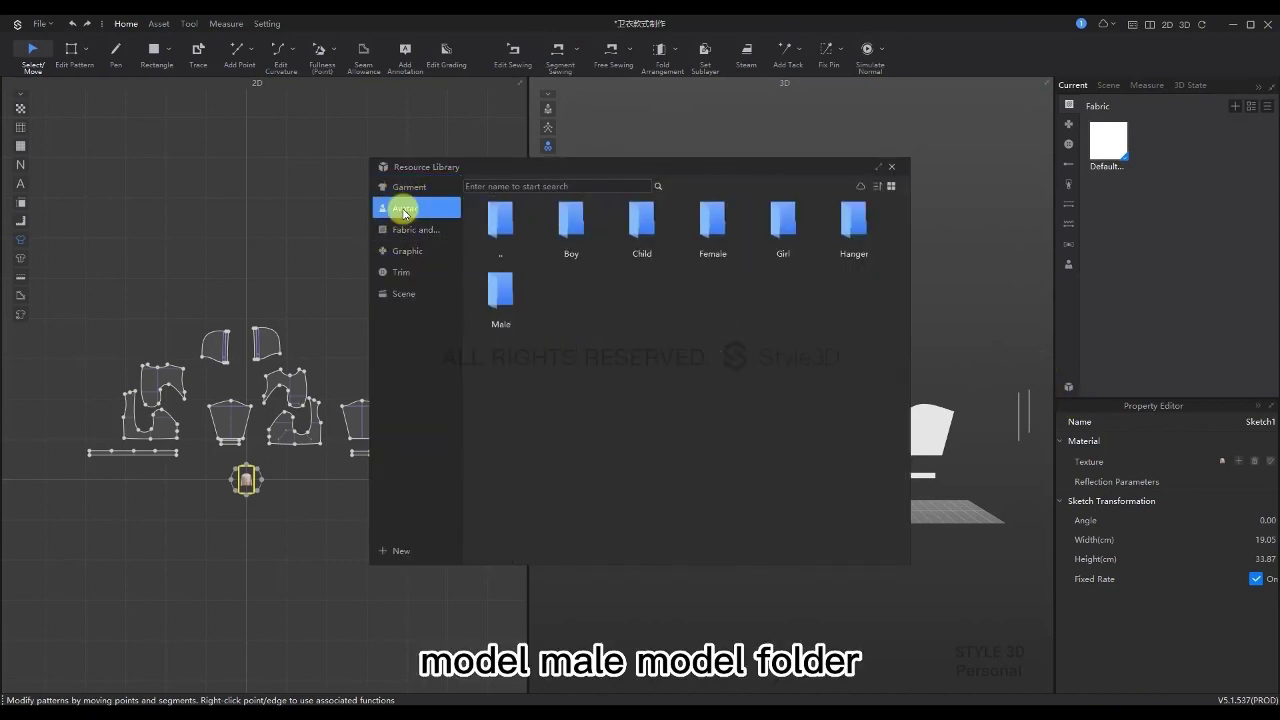
double_click(497, 310)
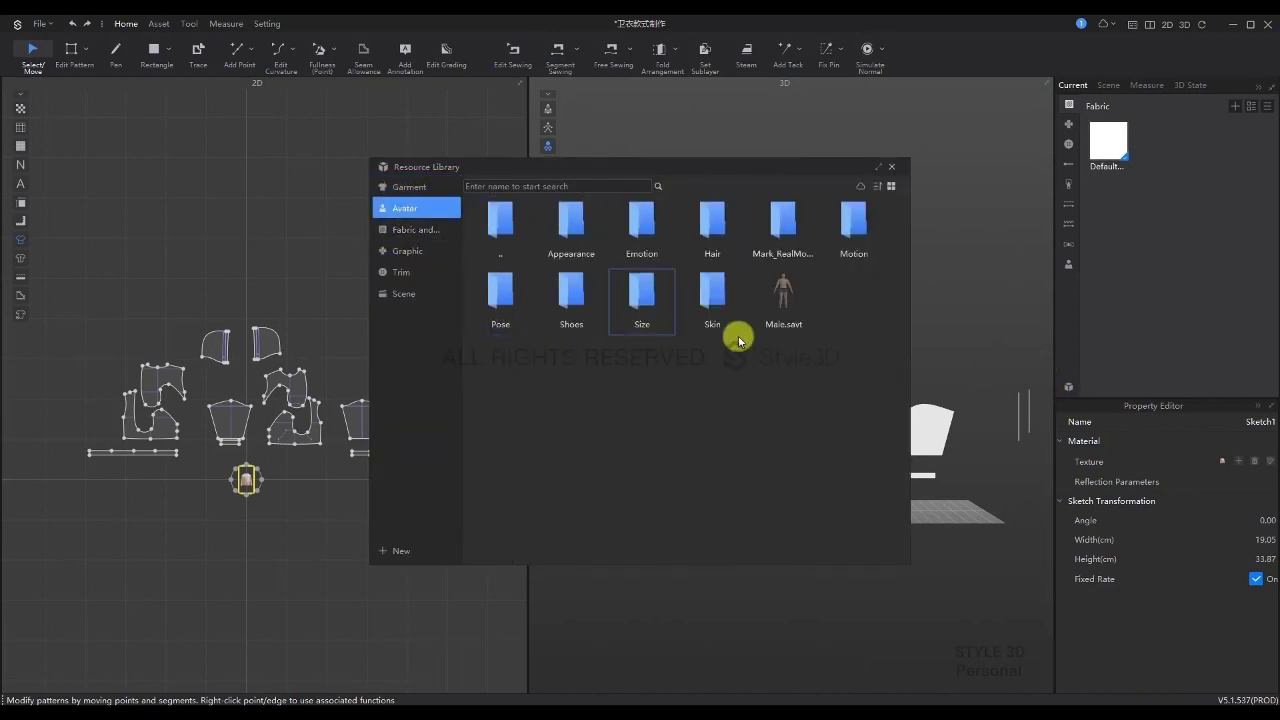
double_click(774, 292)
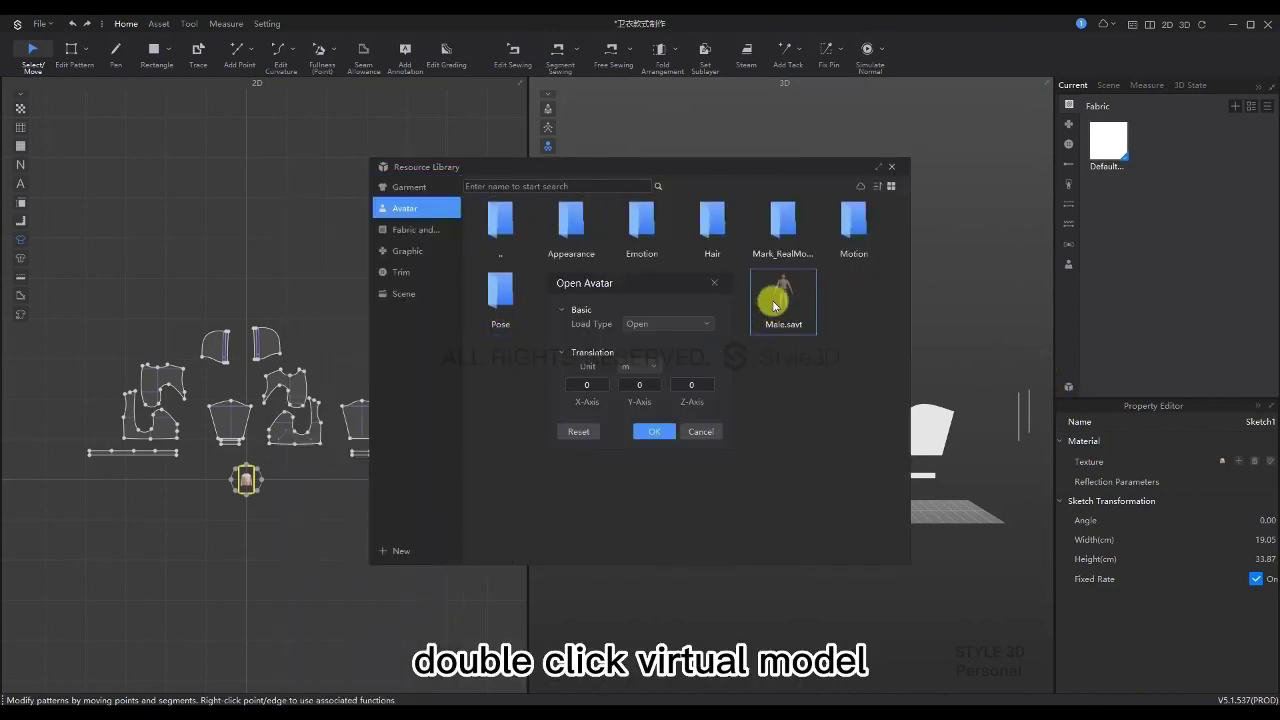
click(655, 432)
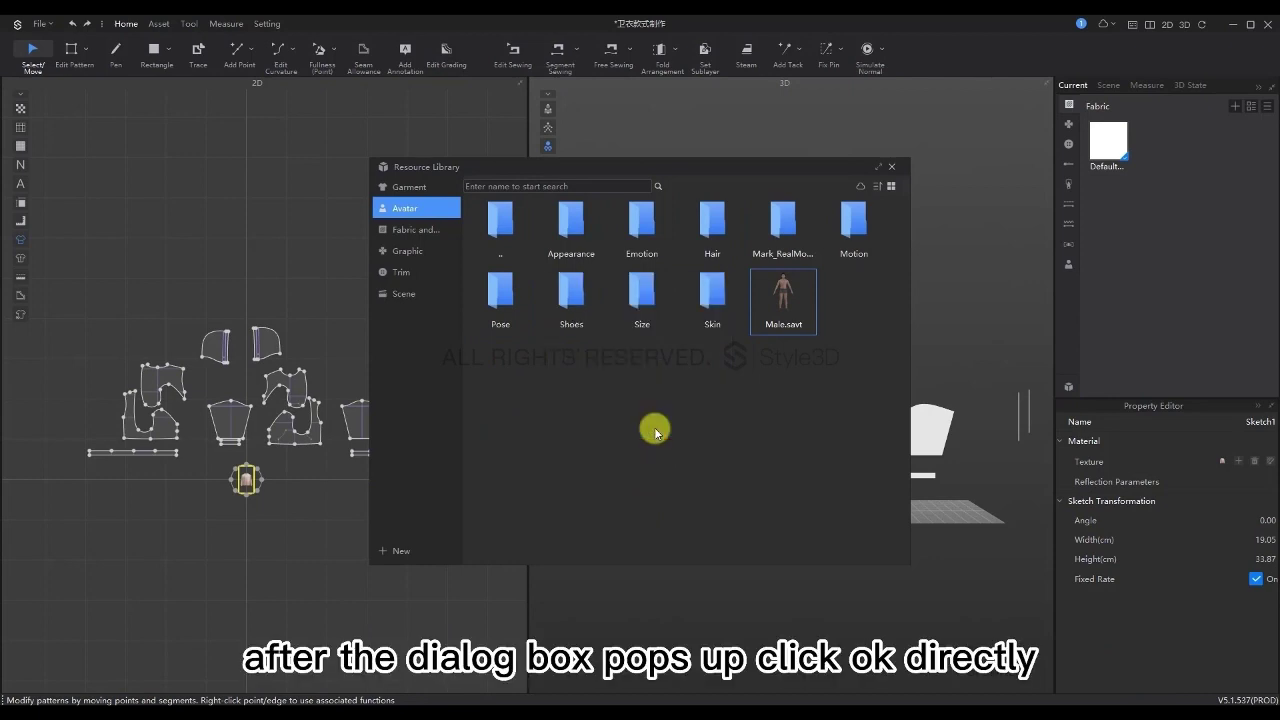
click(885, 168)
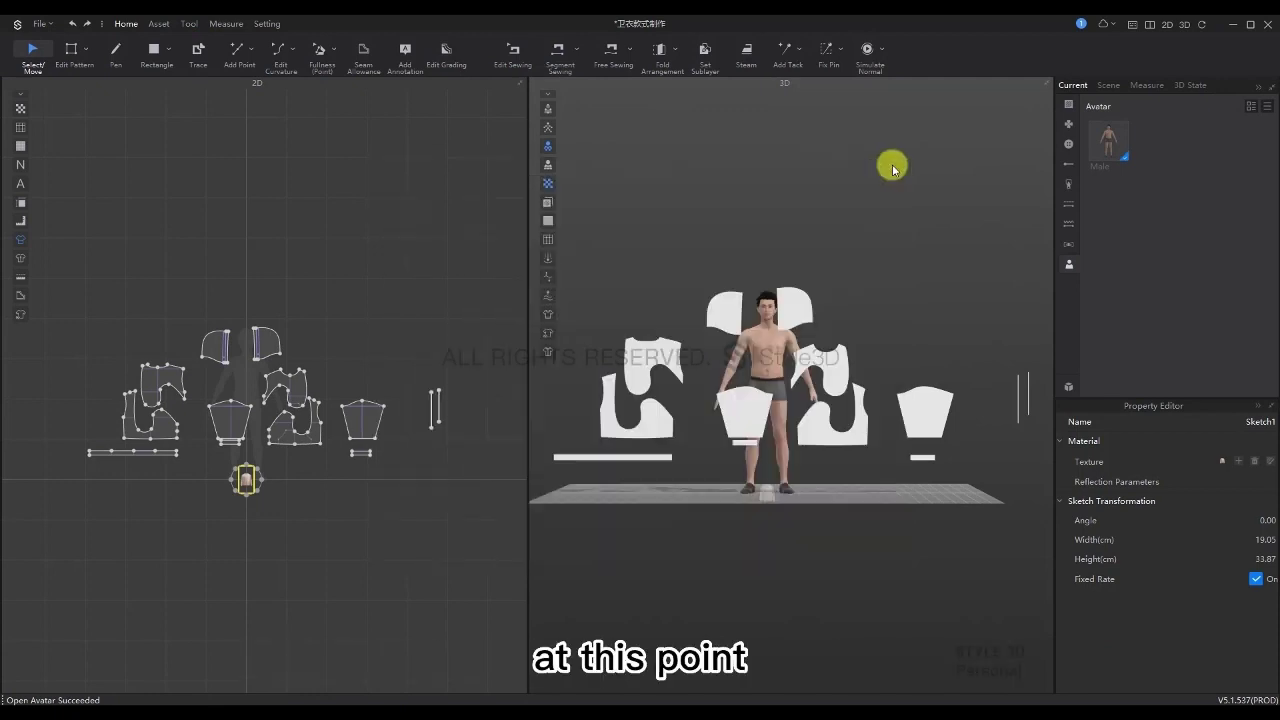
Set the male avatar's hair to None and its skin to Kevin
double_click(776, 365)
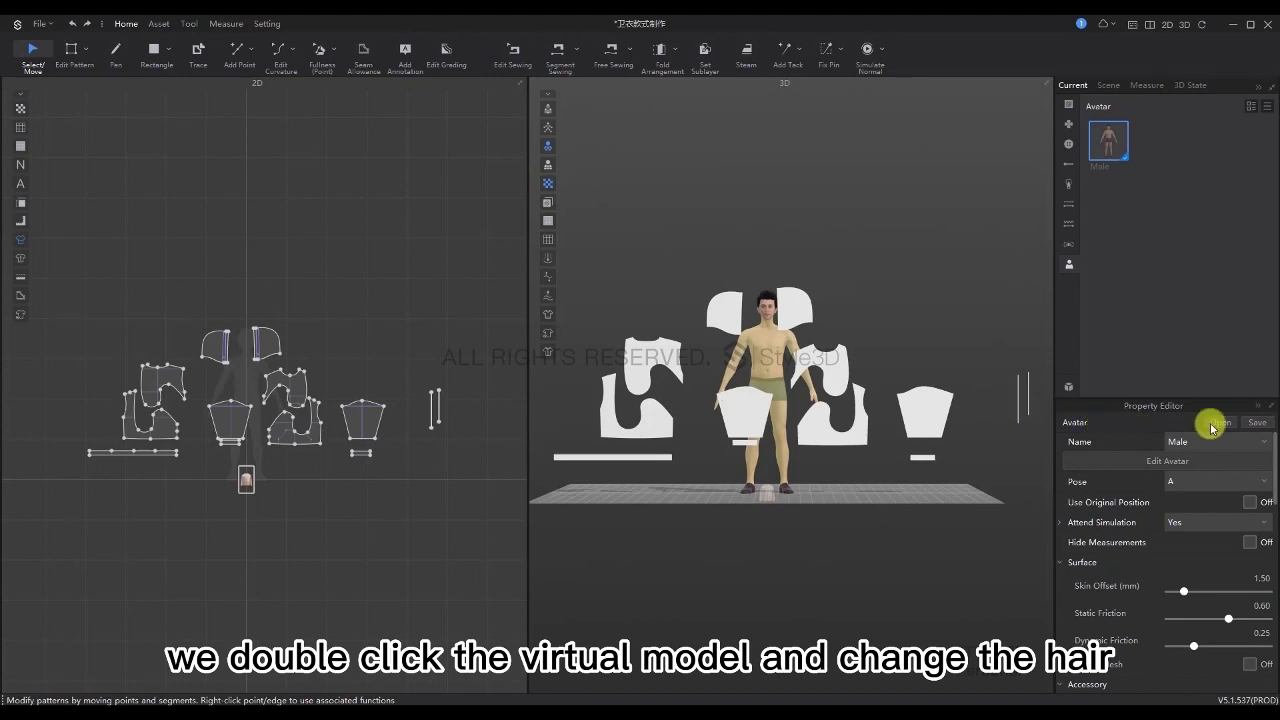
scroll(1176, 575, down, 3)
click(1177, 586)
click(1180, 599)
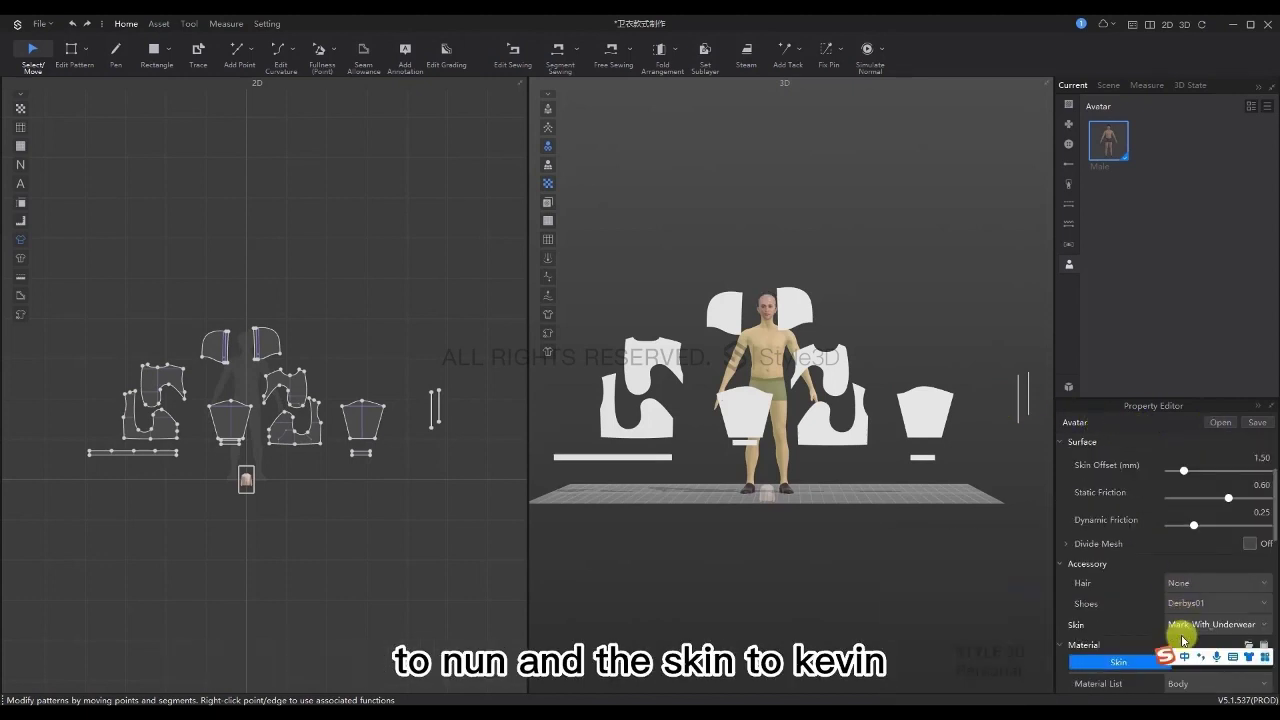
click(1195, 625)
click(1193, 663)
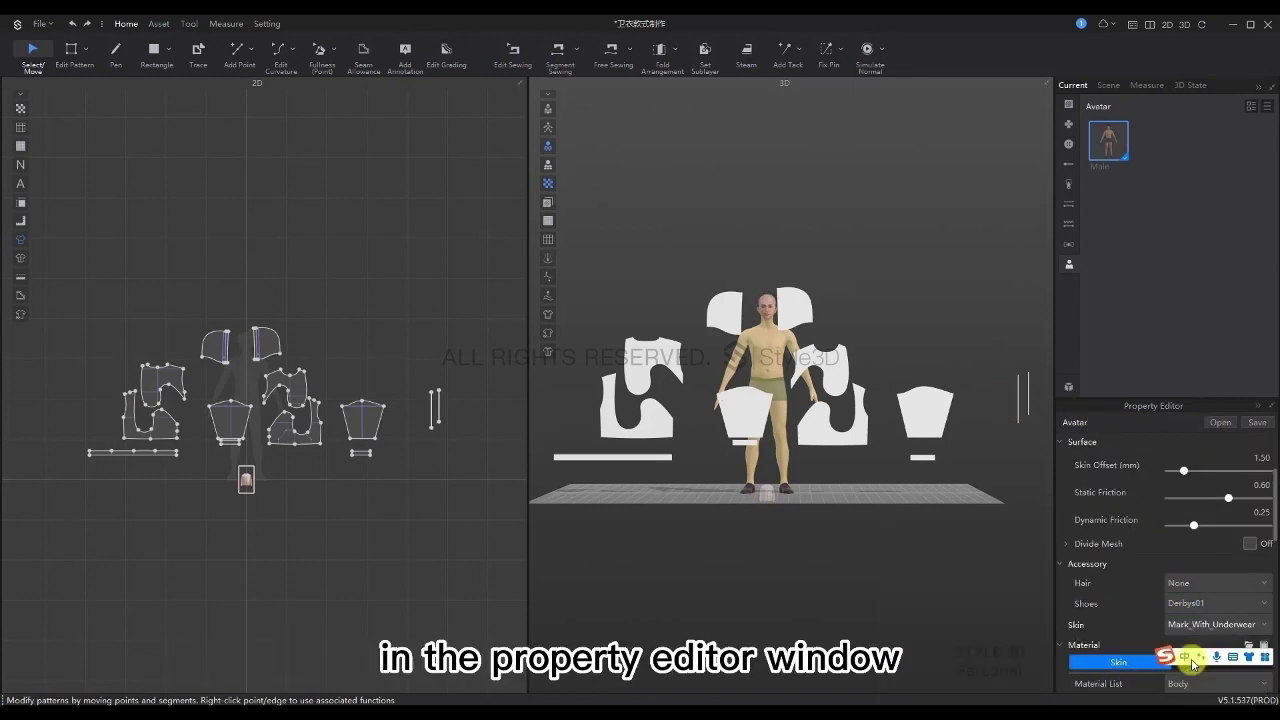
click(828, 525)
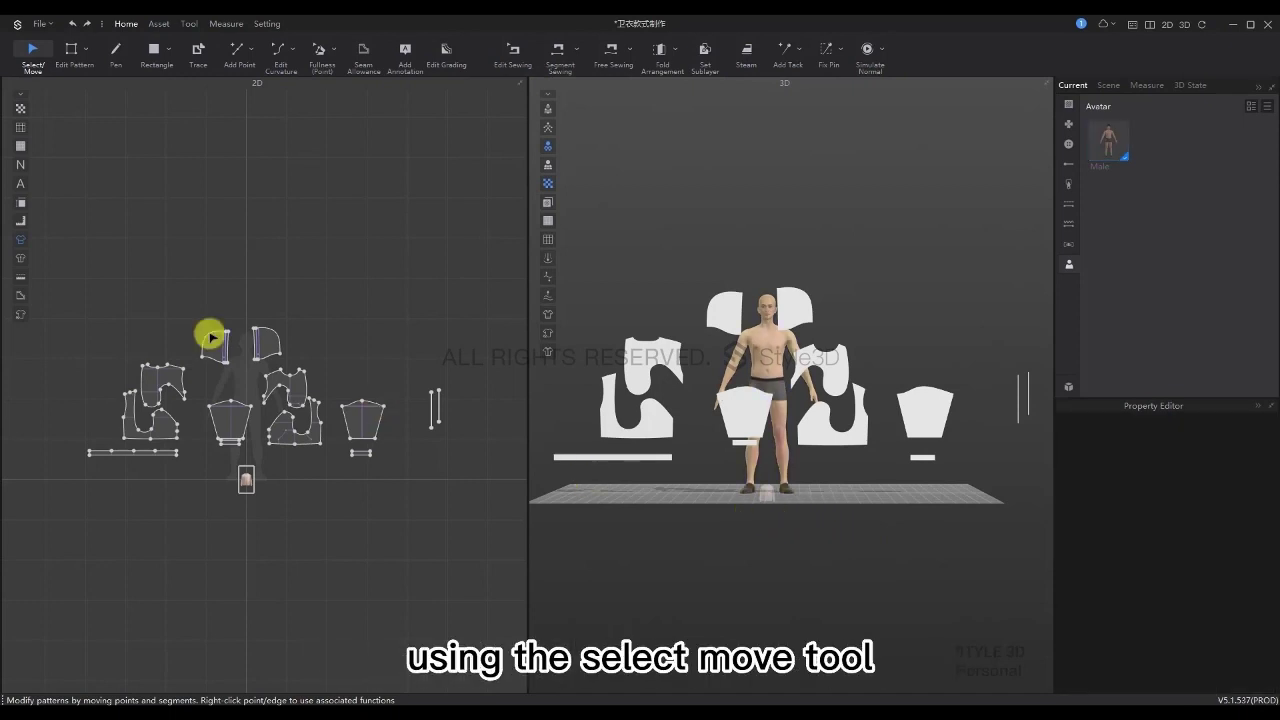
Move all patterns above the avatar silhouette in the 2D window and reset their 3D arrangement to match
click(34, 55)
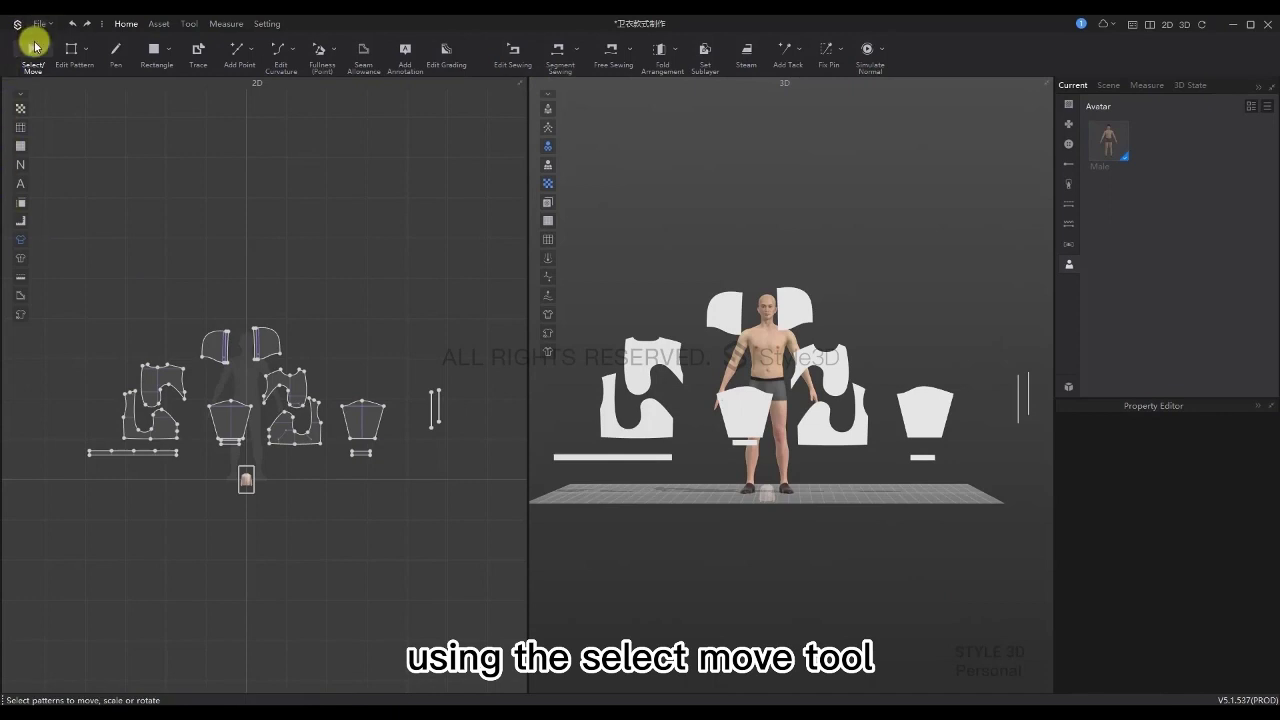
drag(62, 240, 463, 459)
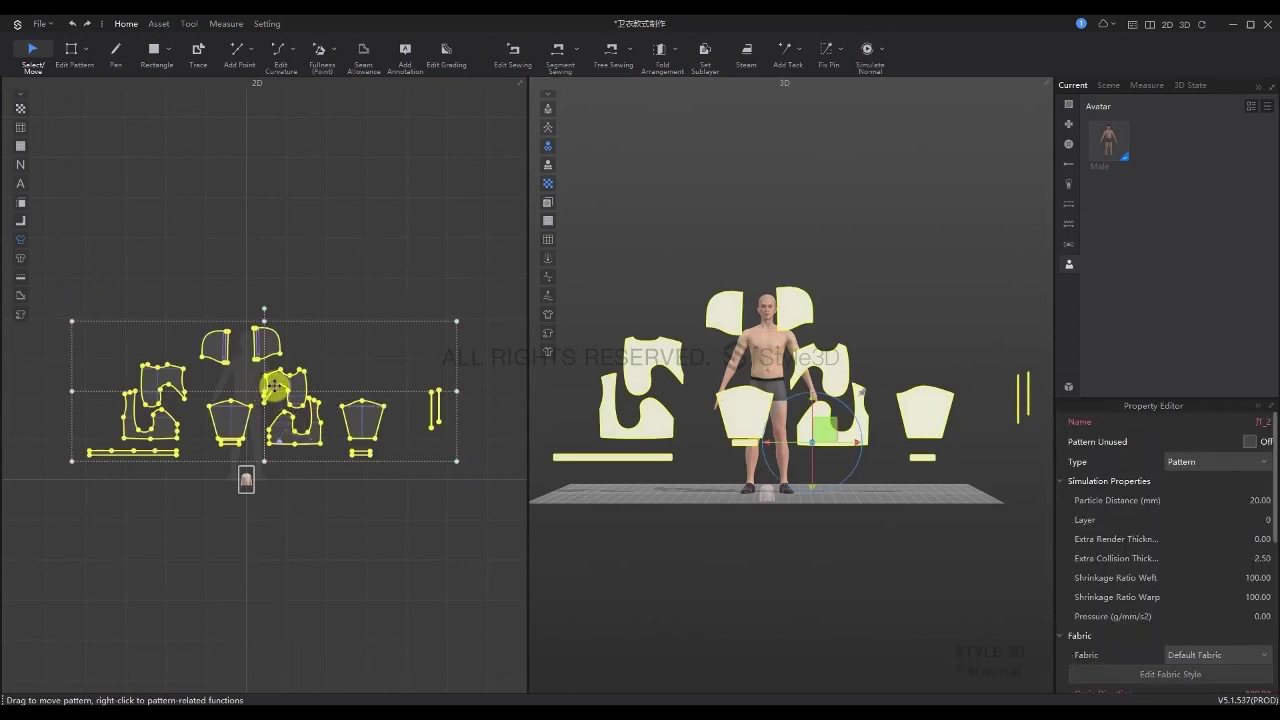
drag(274, 384, 283, 253)
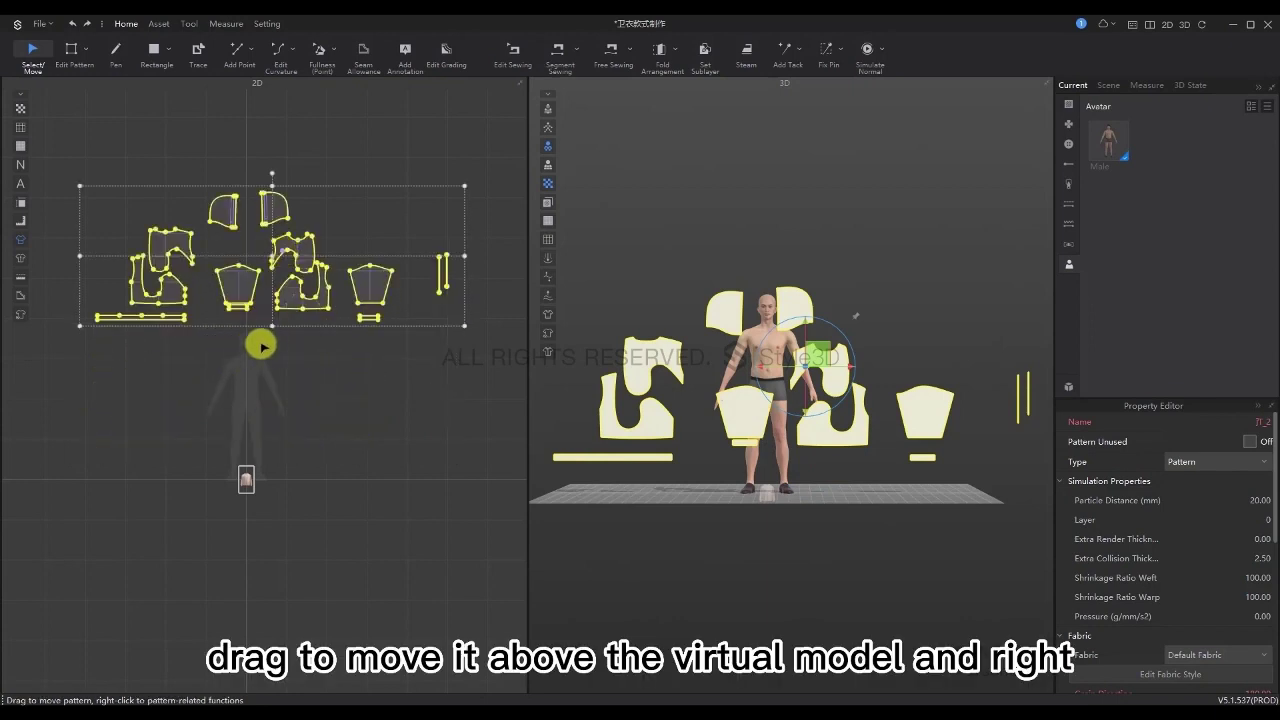
right_click(822, 350)
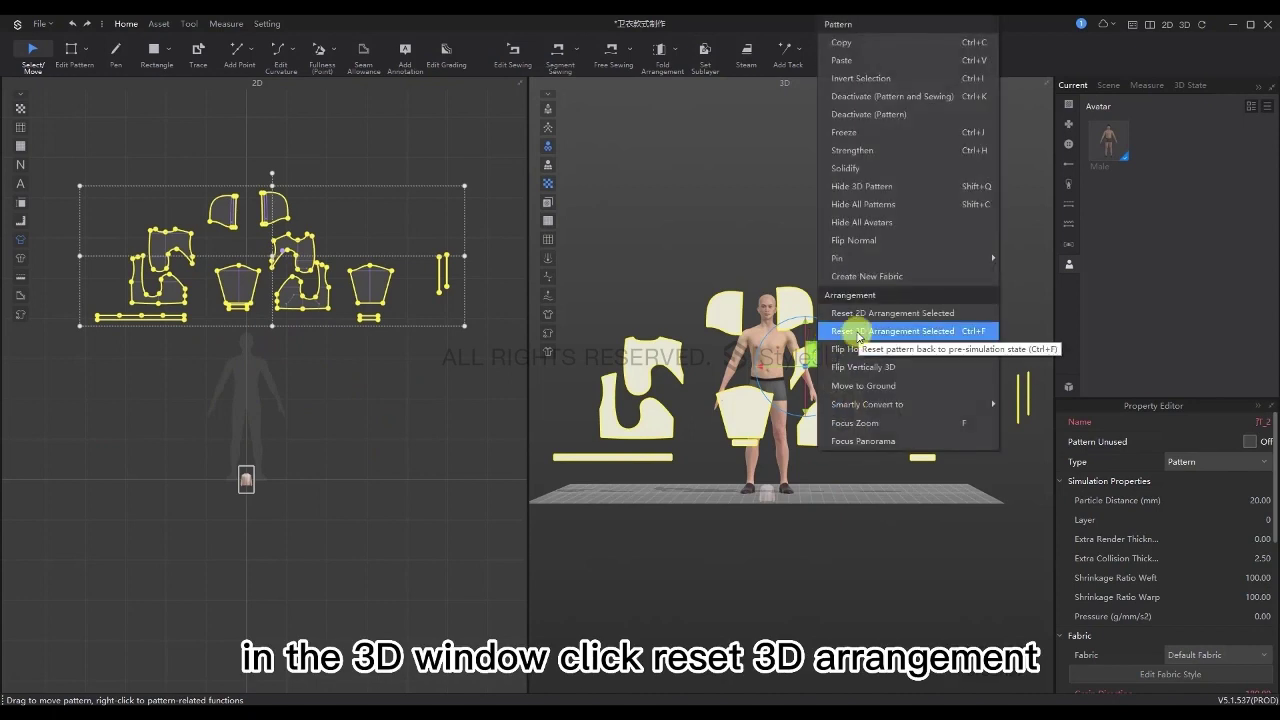
click(858, 331)
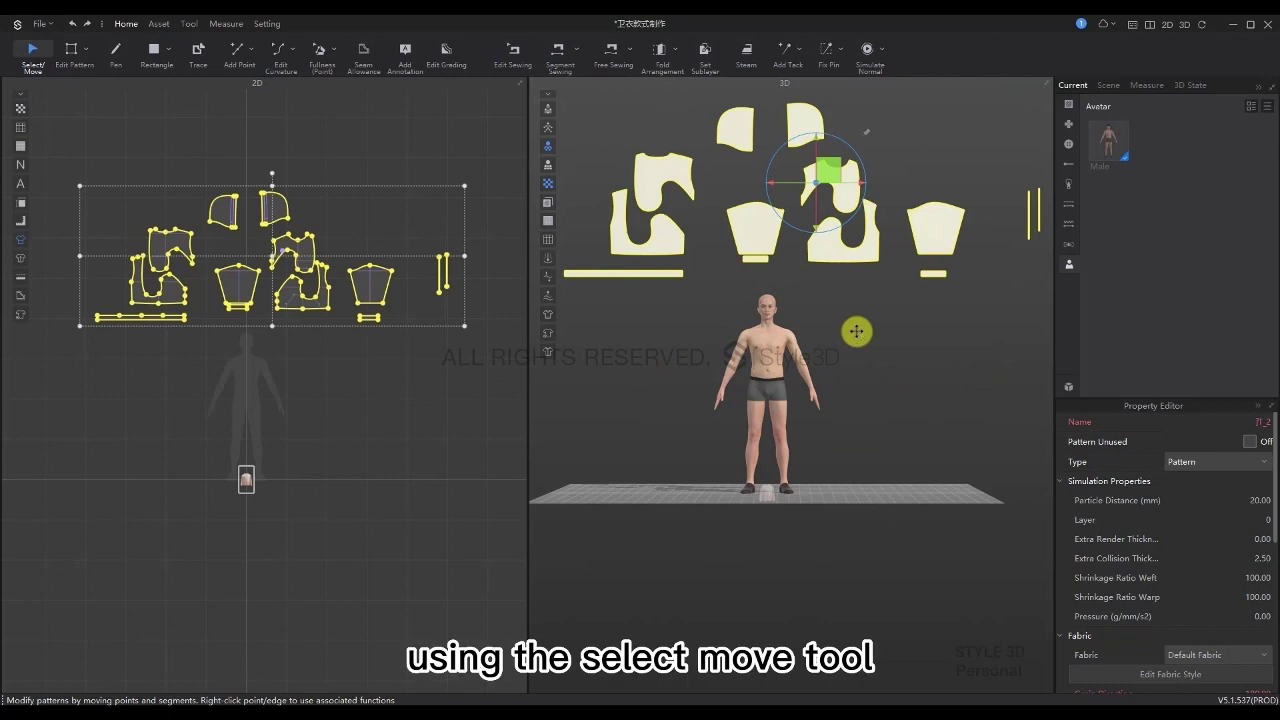
Apply symmetry with seam to the paired hood, sleeve and cuff patterns
click(31, 57)
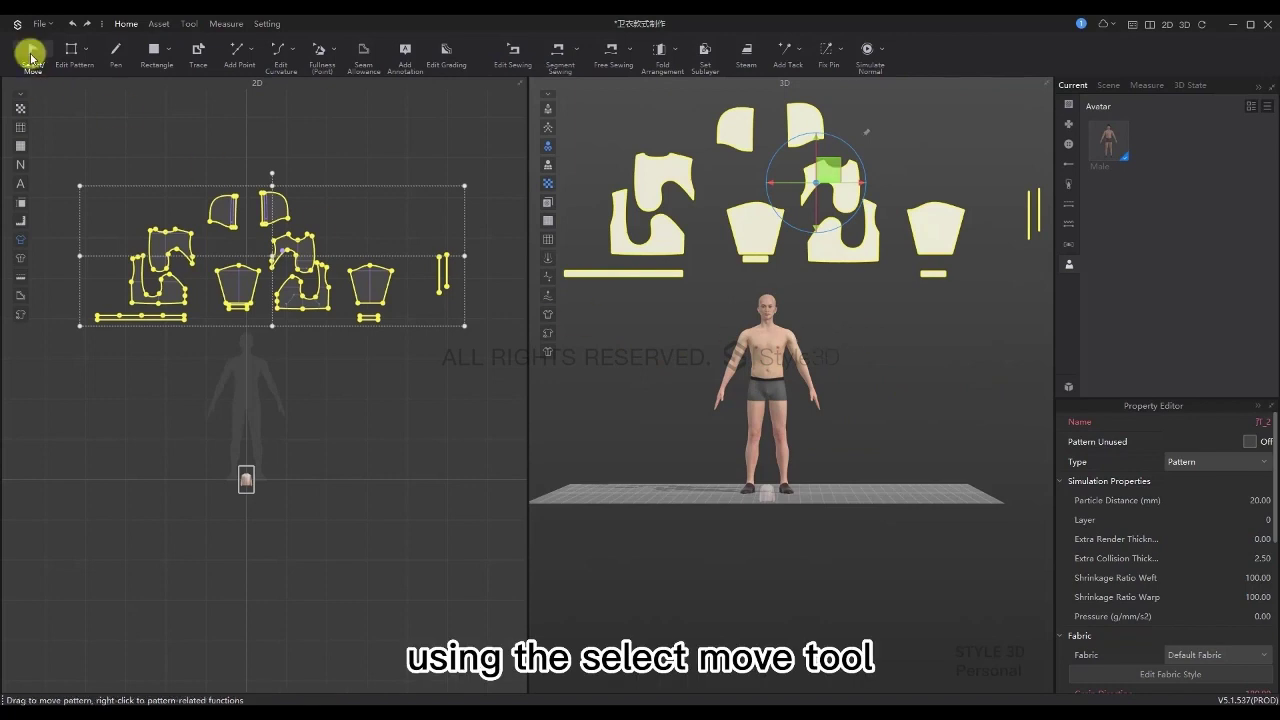
click(98, 114)
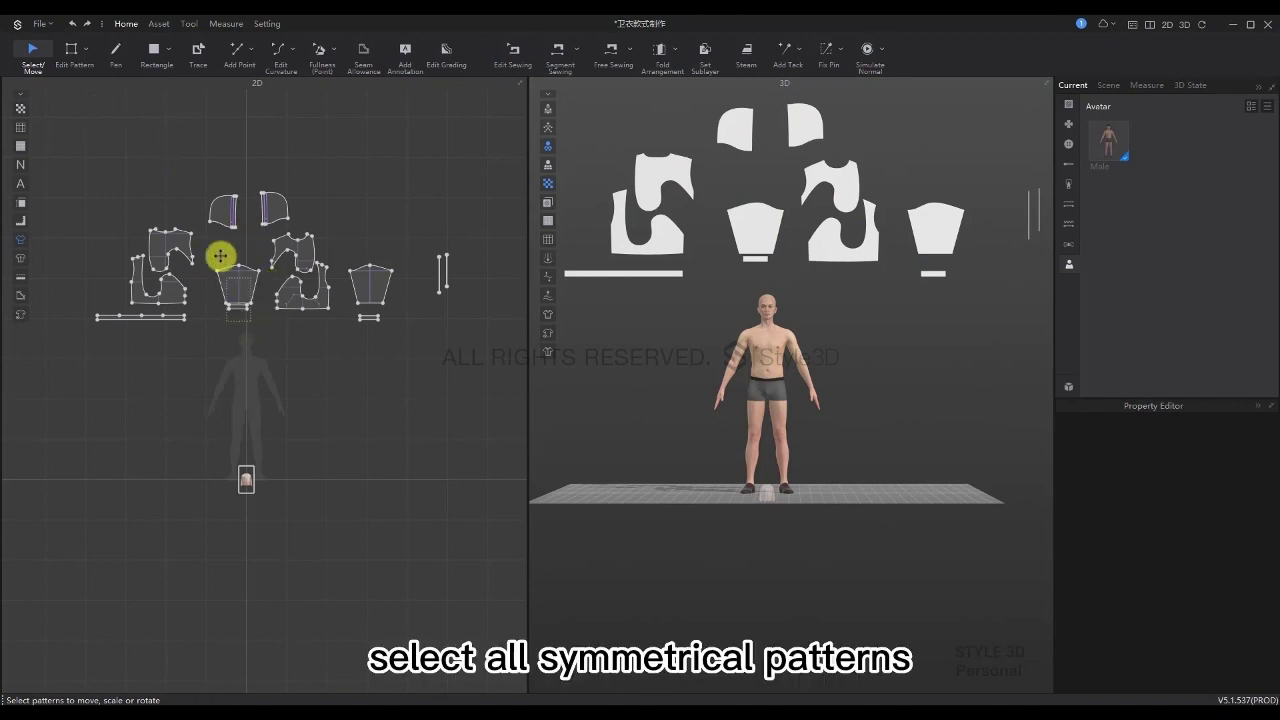
click(223, 208)
shift+click(273, 207)
shift+click(237, 285)
shift+click(368, 276)
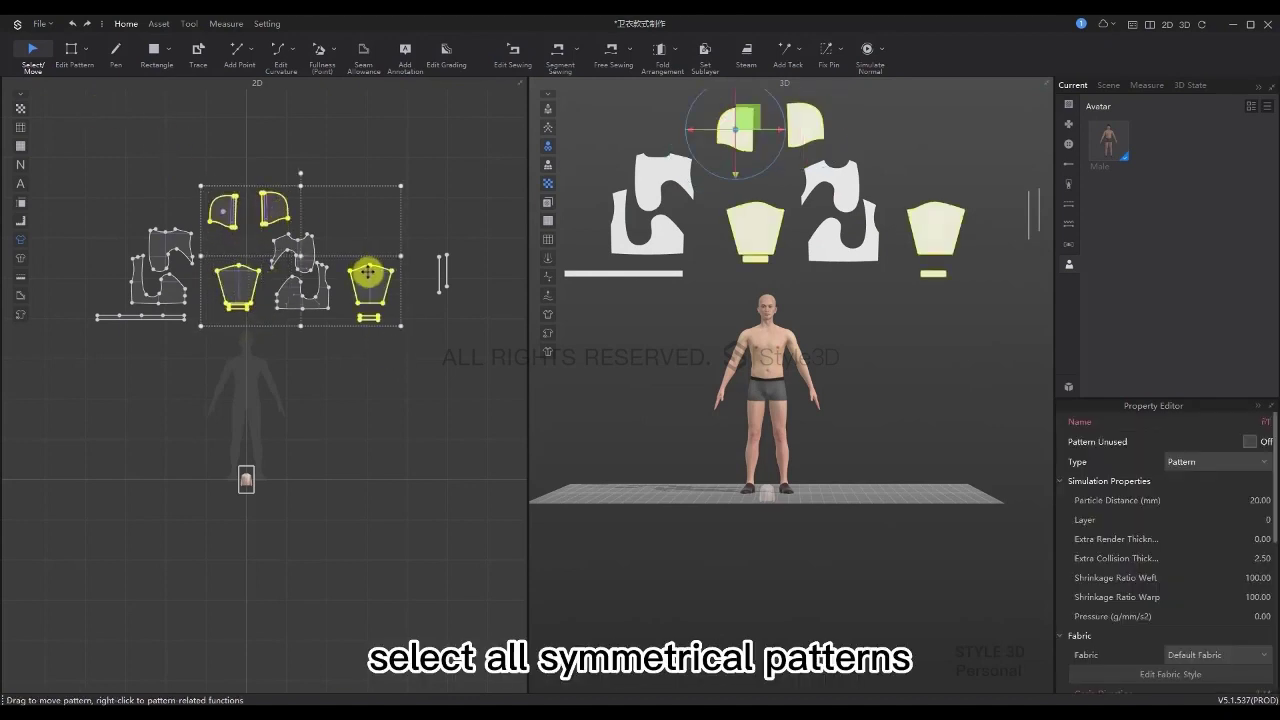
right_click(367, 273)
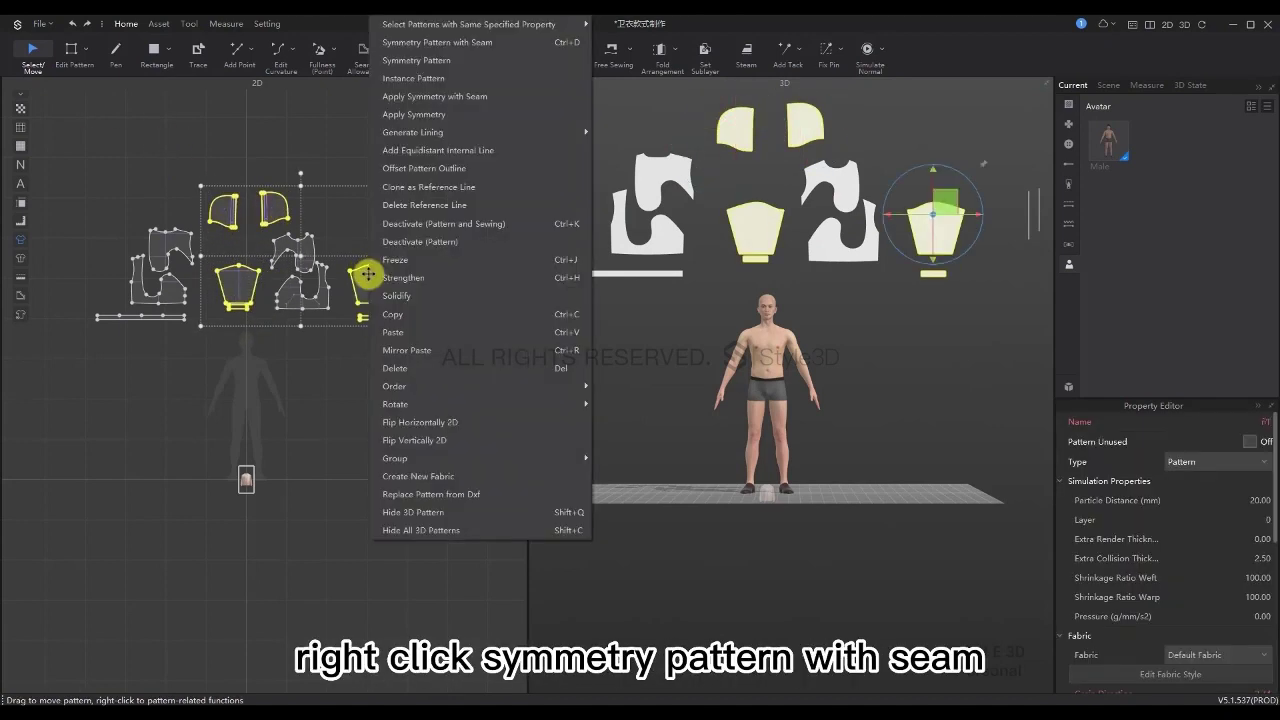
click(437, 98)
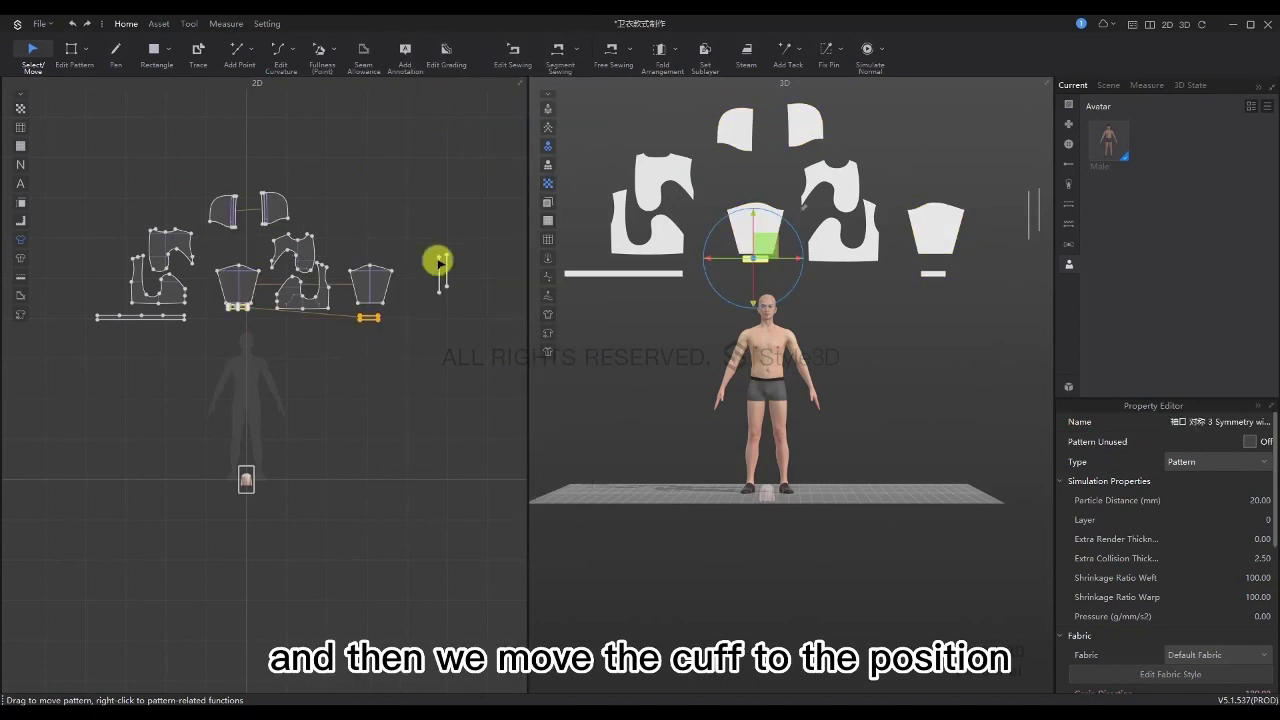
Move the cuff pattern in 2D so it sits directly beneath its sleeve's hem
scroll(391, 303, up, 5)
drag(306, 357, 311, 325)
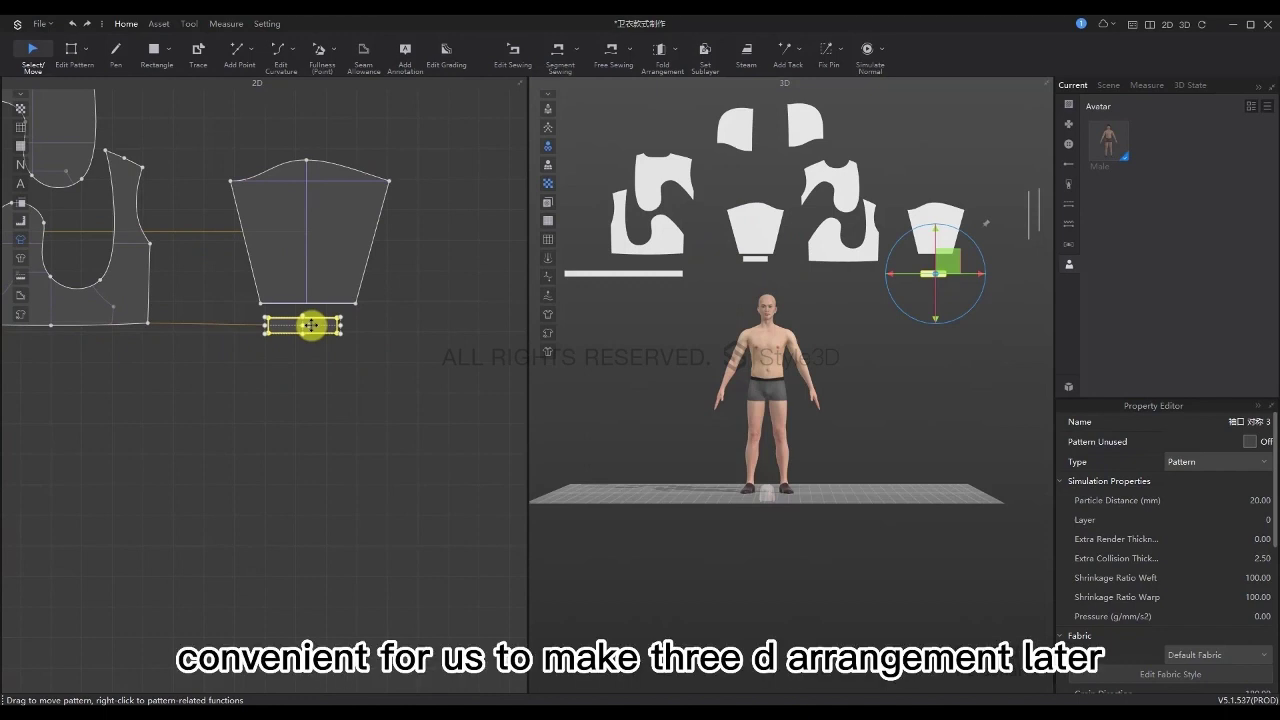
click(323, 394)
scroll(323, 394, down, 6)
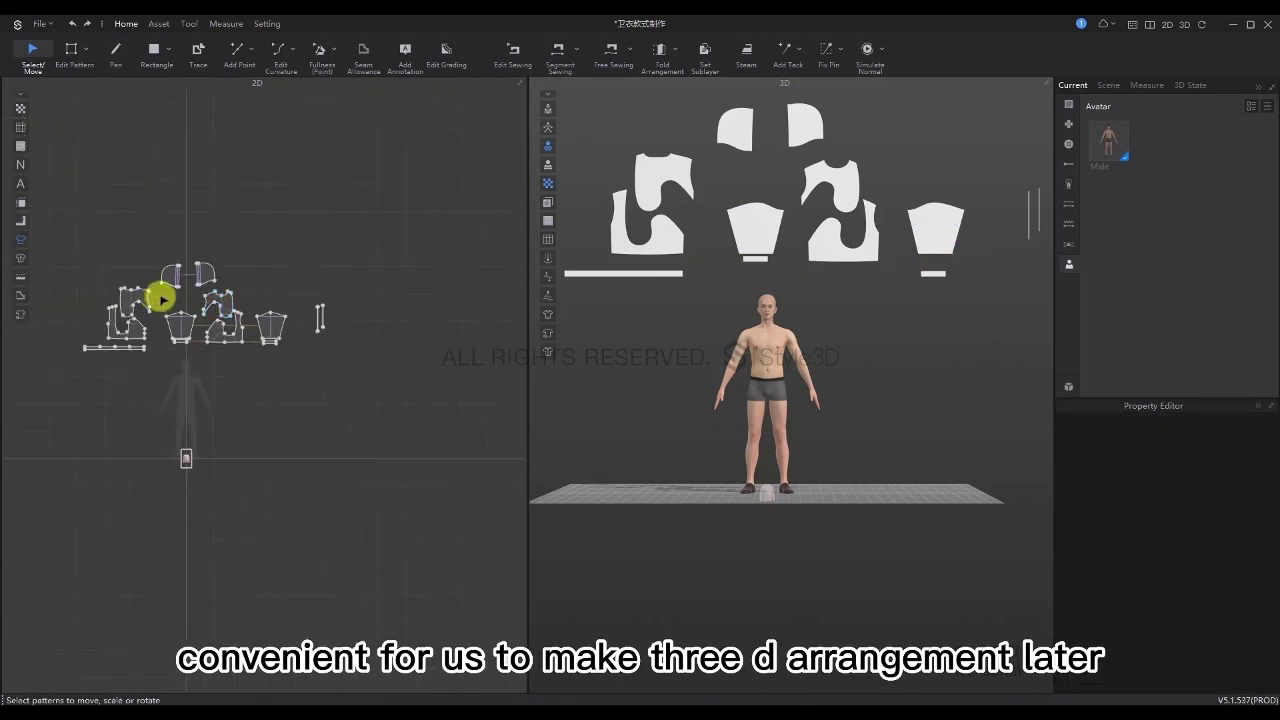
Position the upper front and back body pieces over their matching lower body pieces in 2D
scroll(160, 298, up, 5)
drag(321, 288, 242, 390)
scroll(328, 345, down, 3)
scroll(235, 337, up, 5)
scroll(294, 386, down, 3)
Deactivate the two narrow vertical strip patterns together with their sewing
click(415, 340)
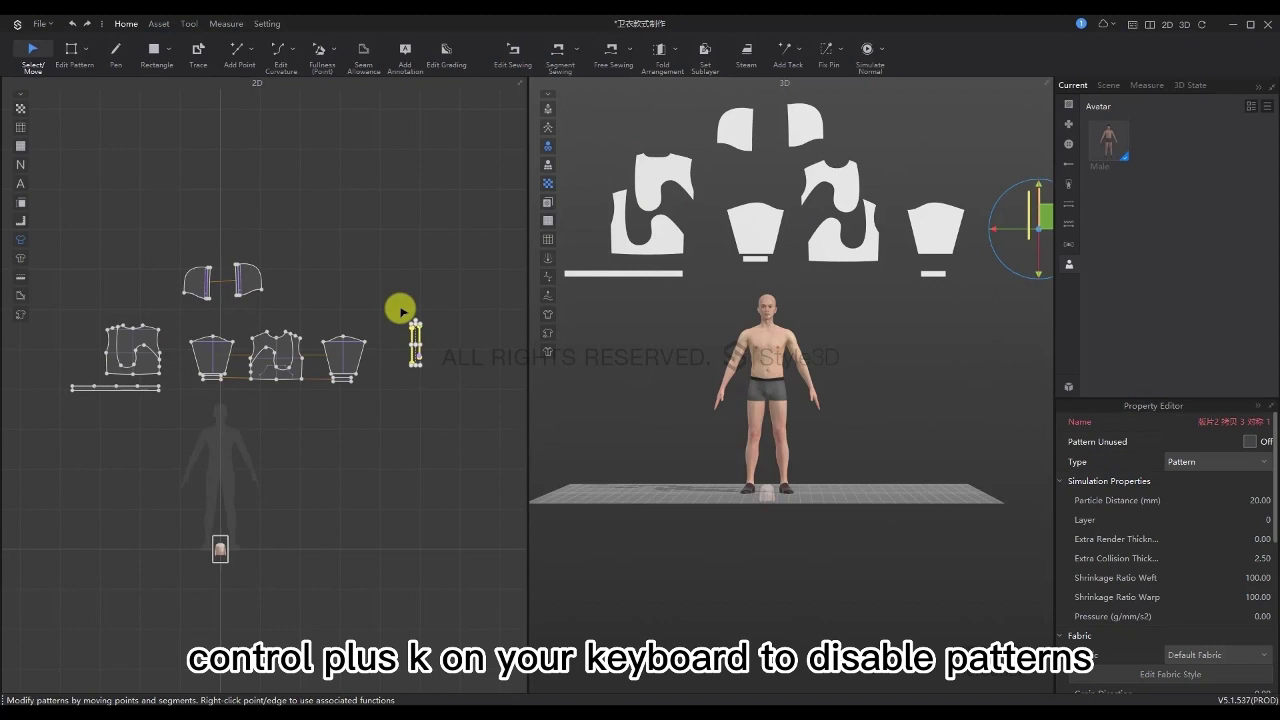
key(ctrl+k)
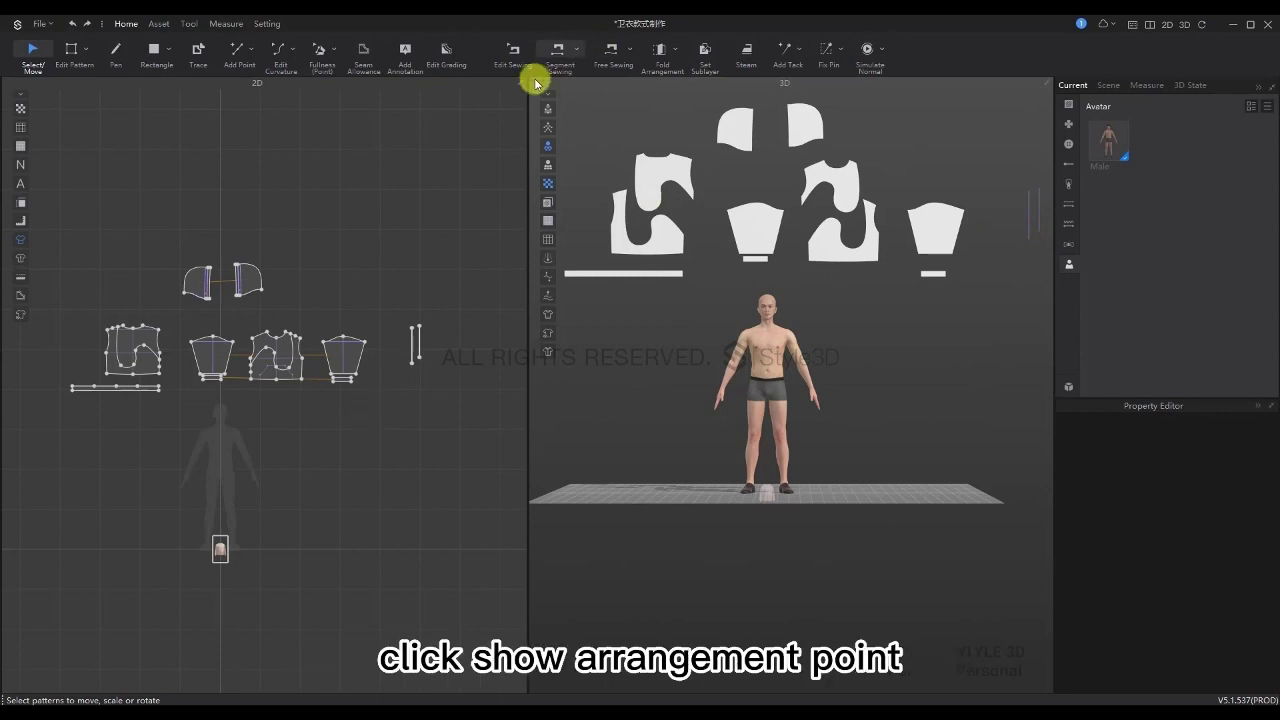
Show the avatar's arrangement points and place both front body pieces at the front torso point
click(548, 107)
drag(297, 406, 274, 330)
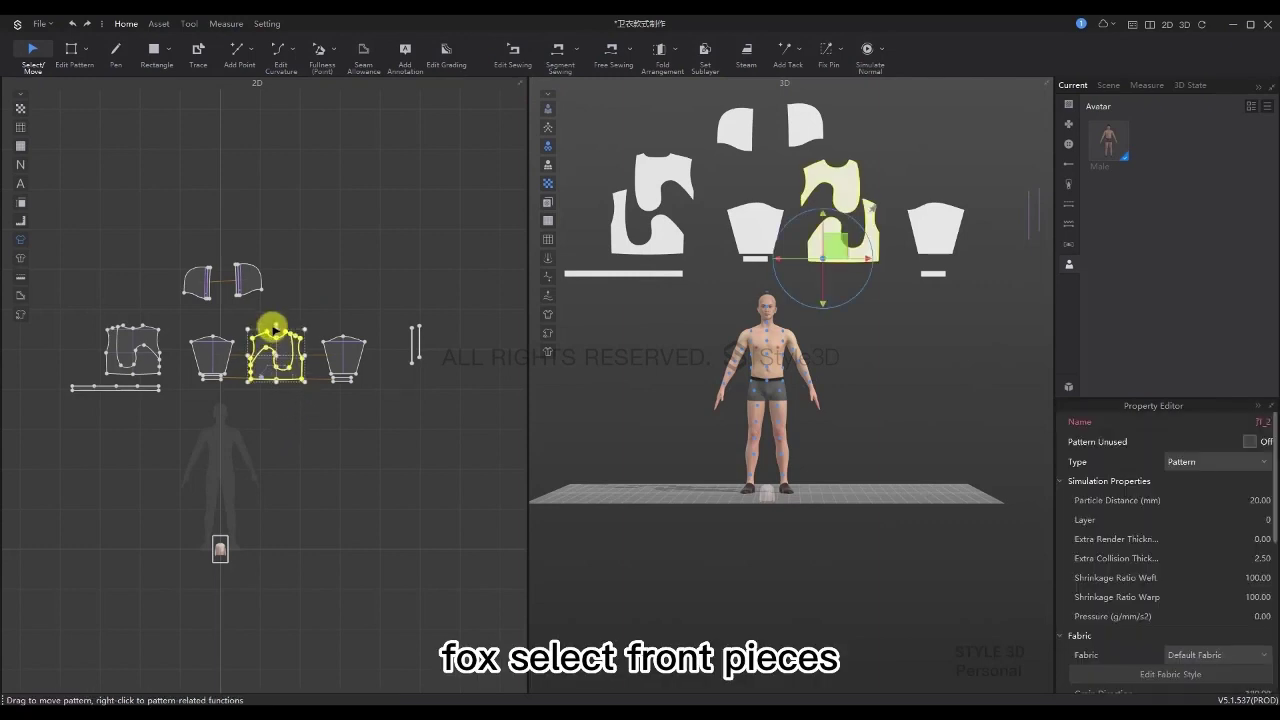
click(766, 356)
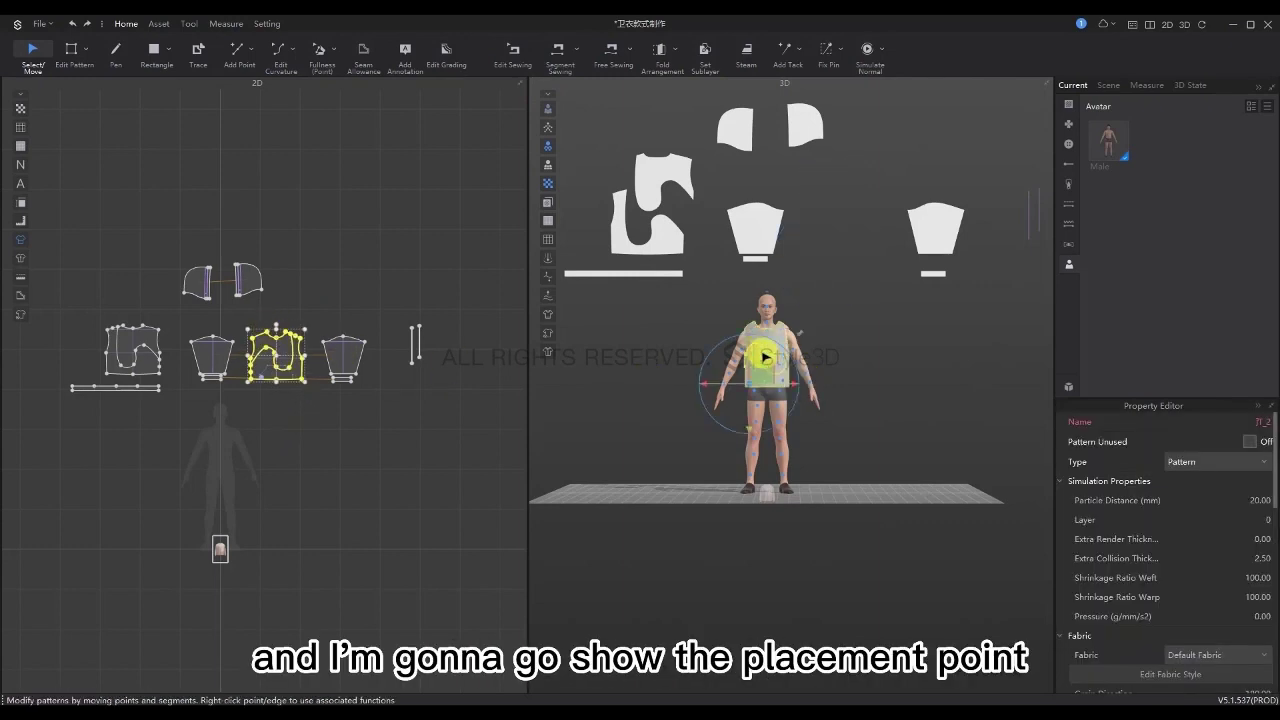
Move the front body pieces forward in 3D, away from the avatar's torso
right_drag(646, 377, 776, 385)
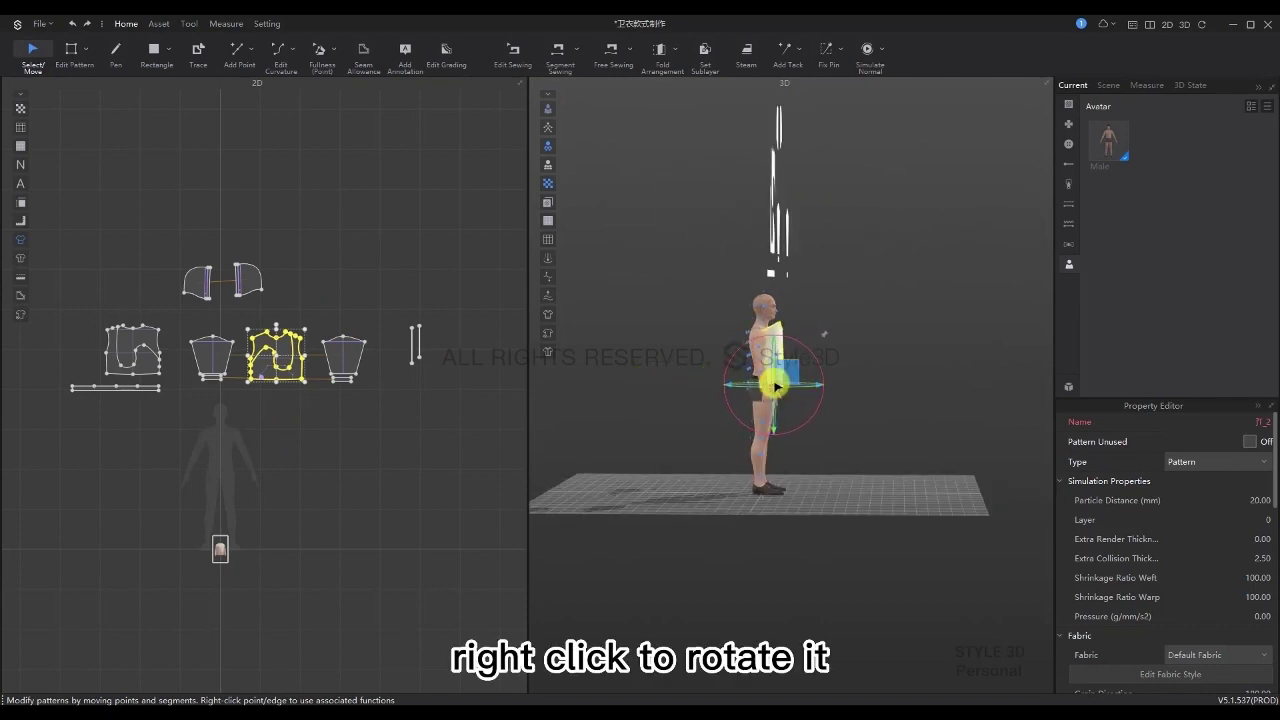
scroll(776, 385, up, 6)
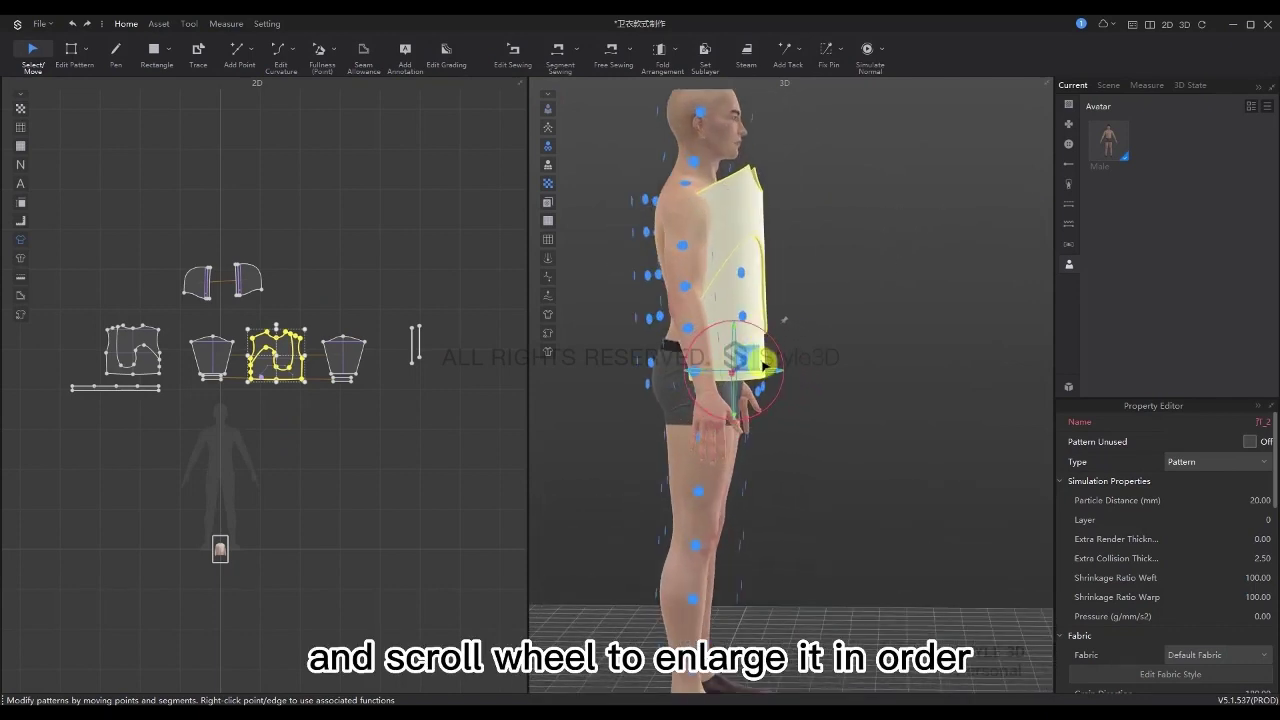
mouse_move(763, 372)
mouse_down()
mouse_move(794, 366)
mouse_move(785, 373)
mouse_up()
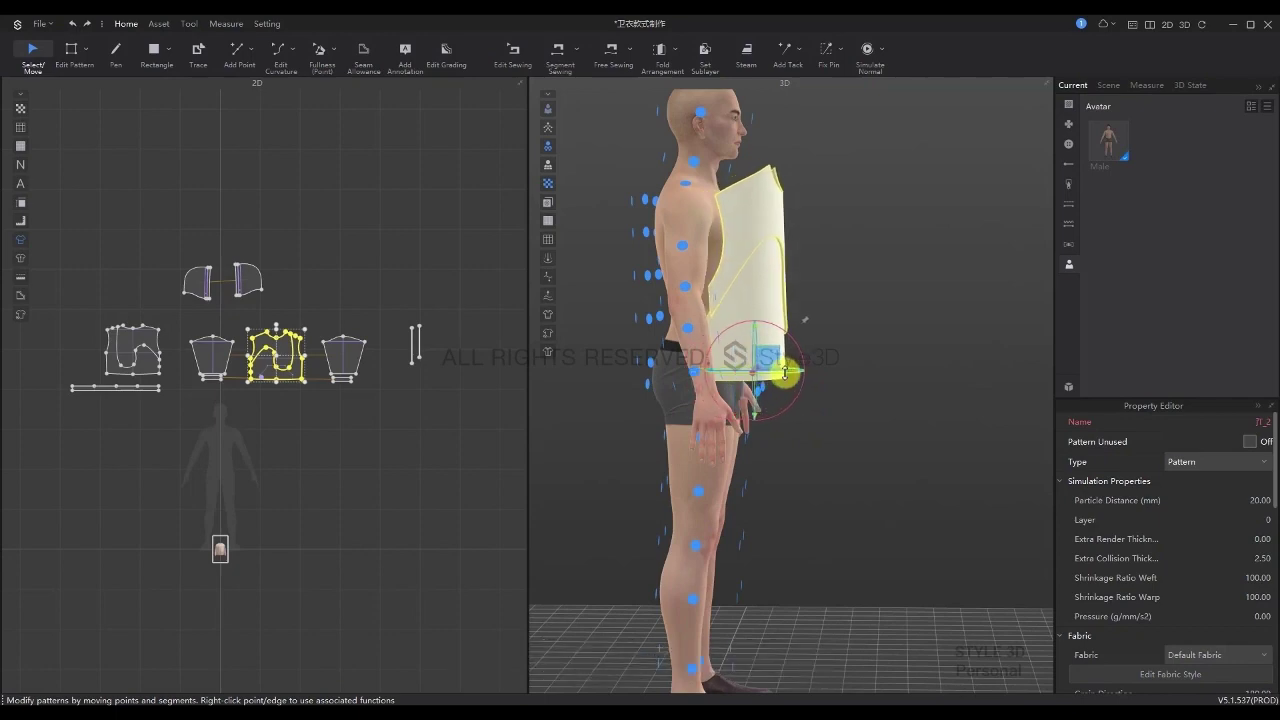
Place both back body pieces at the centre arrangement point on the avatar's back torso
right_drag(740, 466, 849, 486)
click(172, 381)
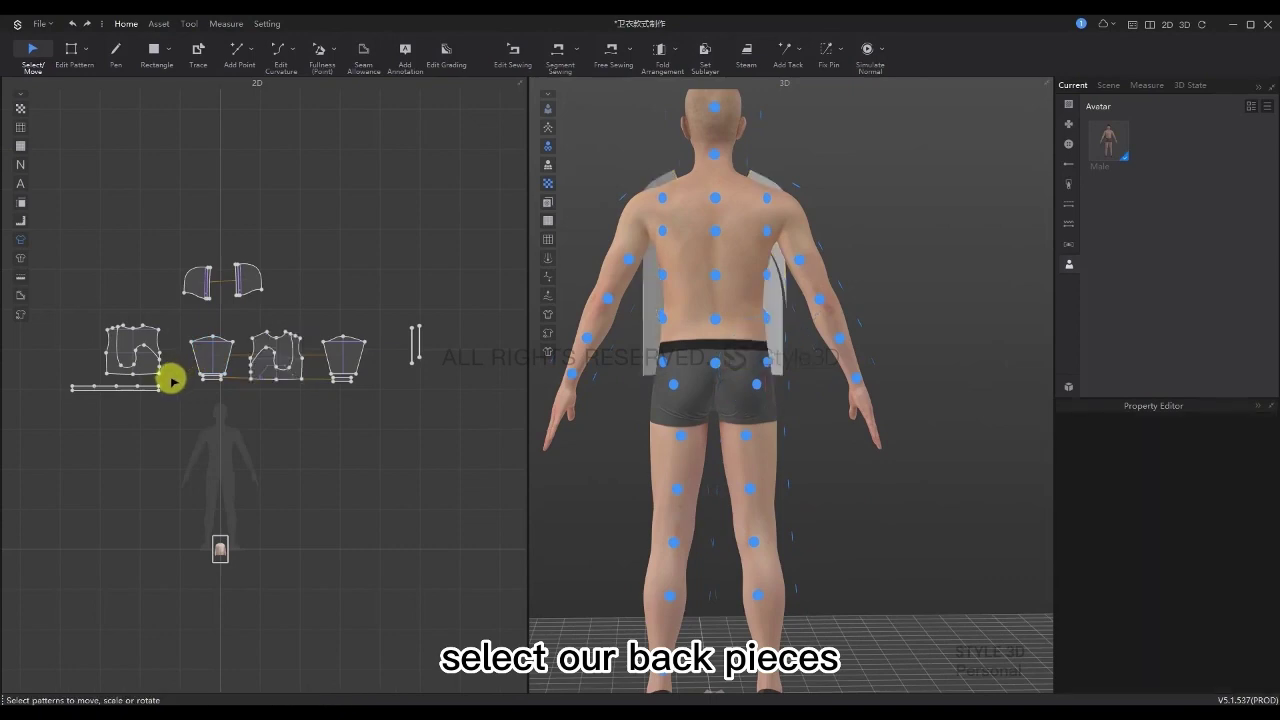
click(127, 338)
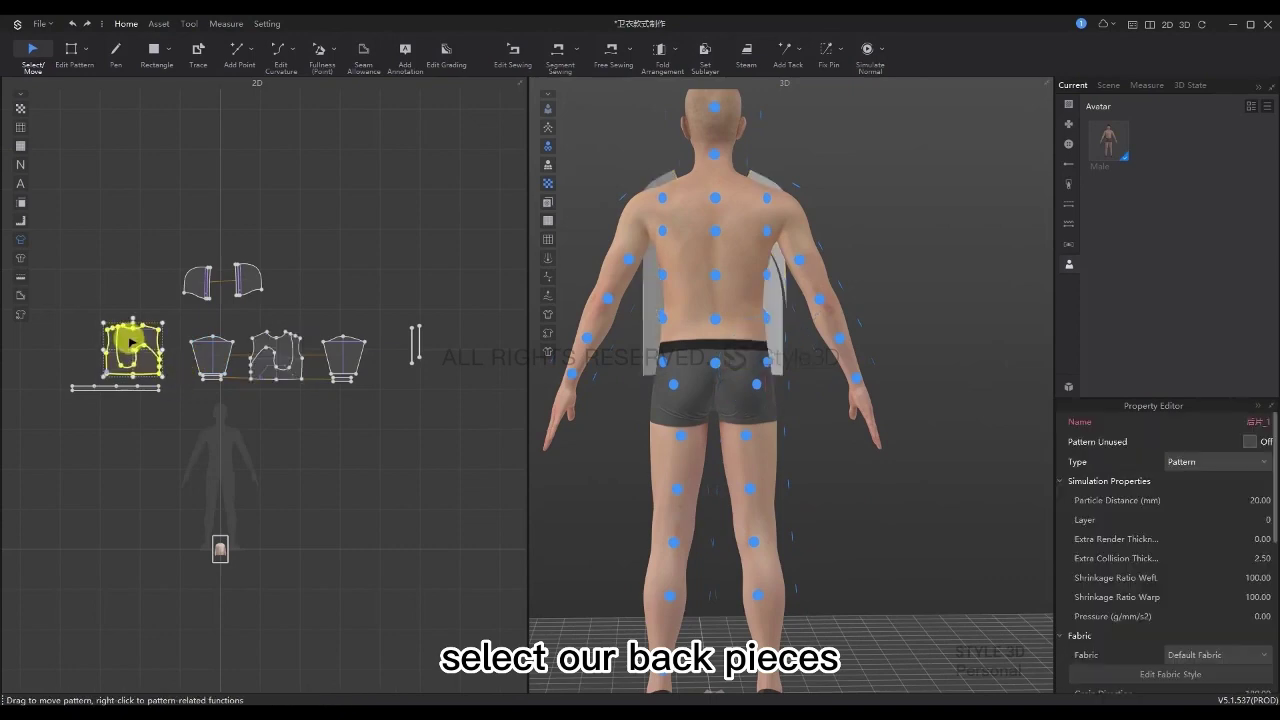
click(715, 280)
click(715, 280)
Move the back body pieces backward in 3D, away from the avatar's torso
right_drag(686, 286, 820, 297)
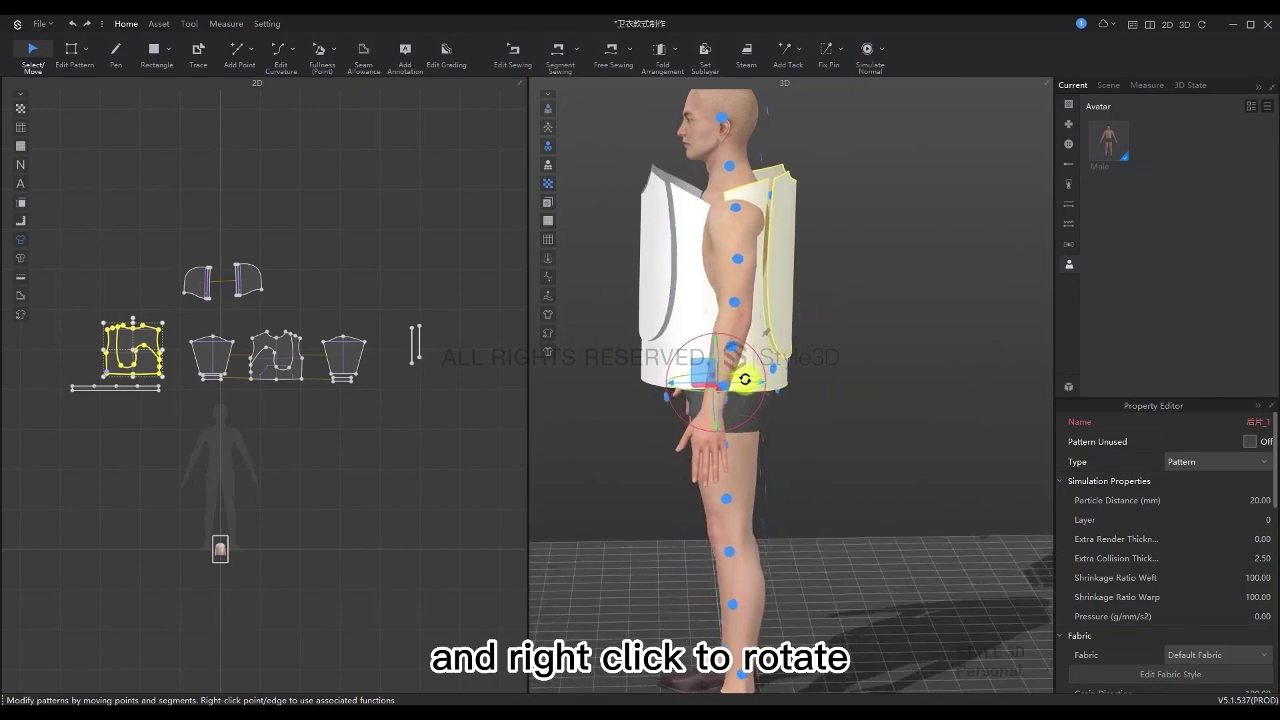
drag(749, 371, 784, 376)
right_drag(906, 419, 649, 423)
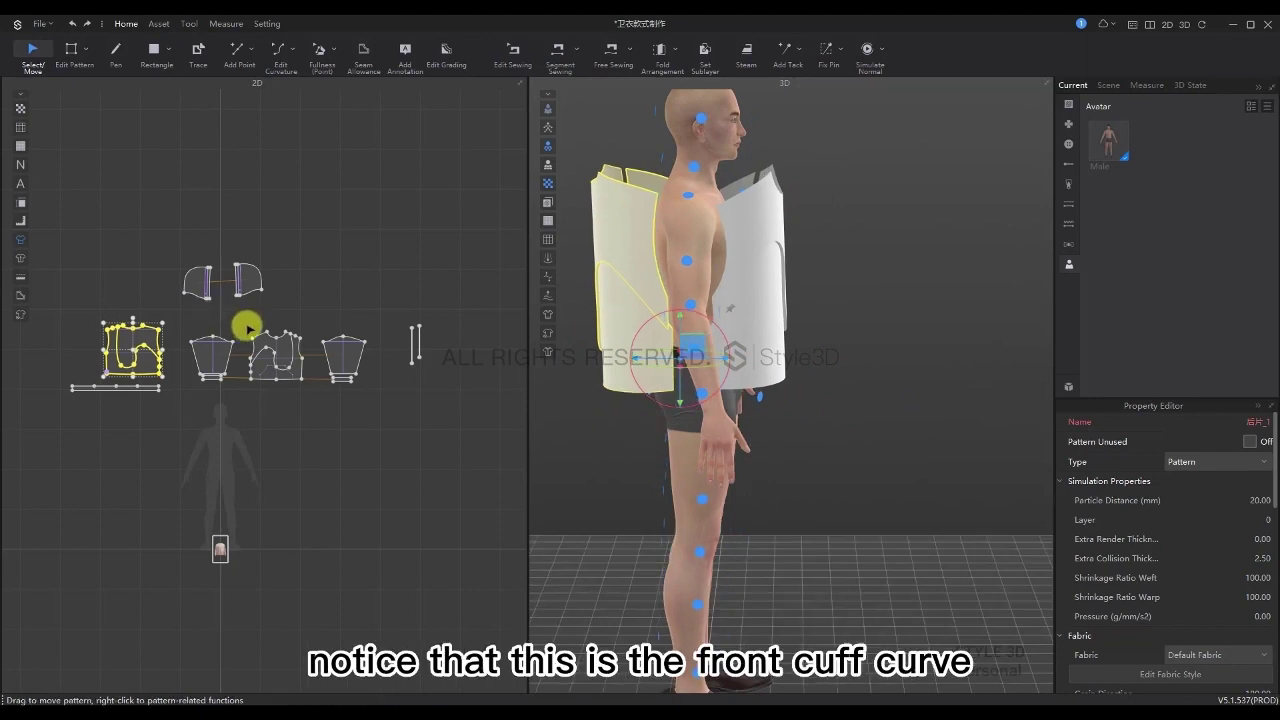
Select one sleeve with its cuff and place both at the arrangement point on the avatar's right arm
scroll(252, 330, up, 5)
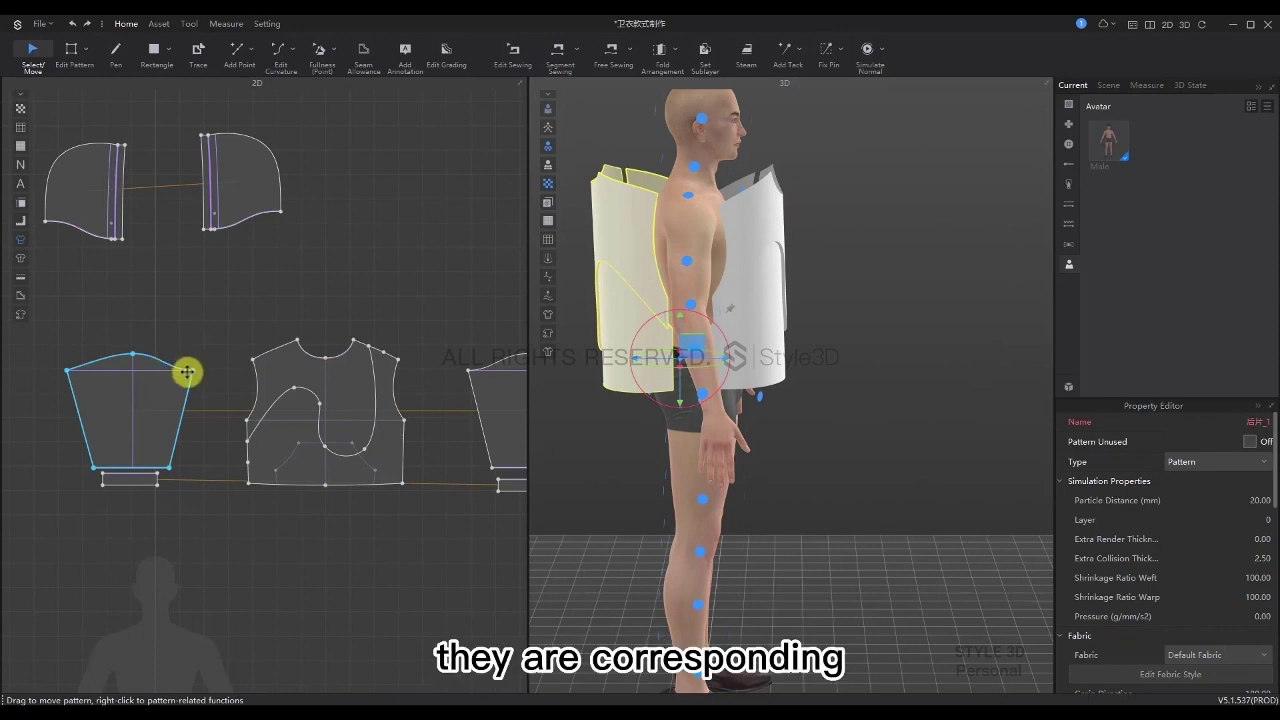
drag(171, 501, 106, 374)
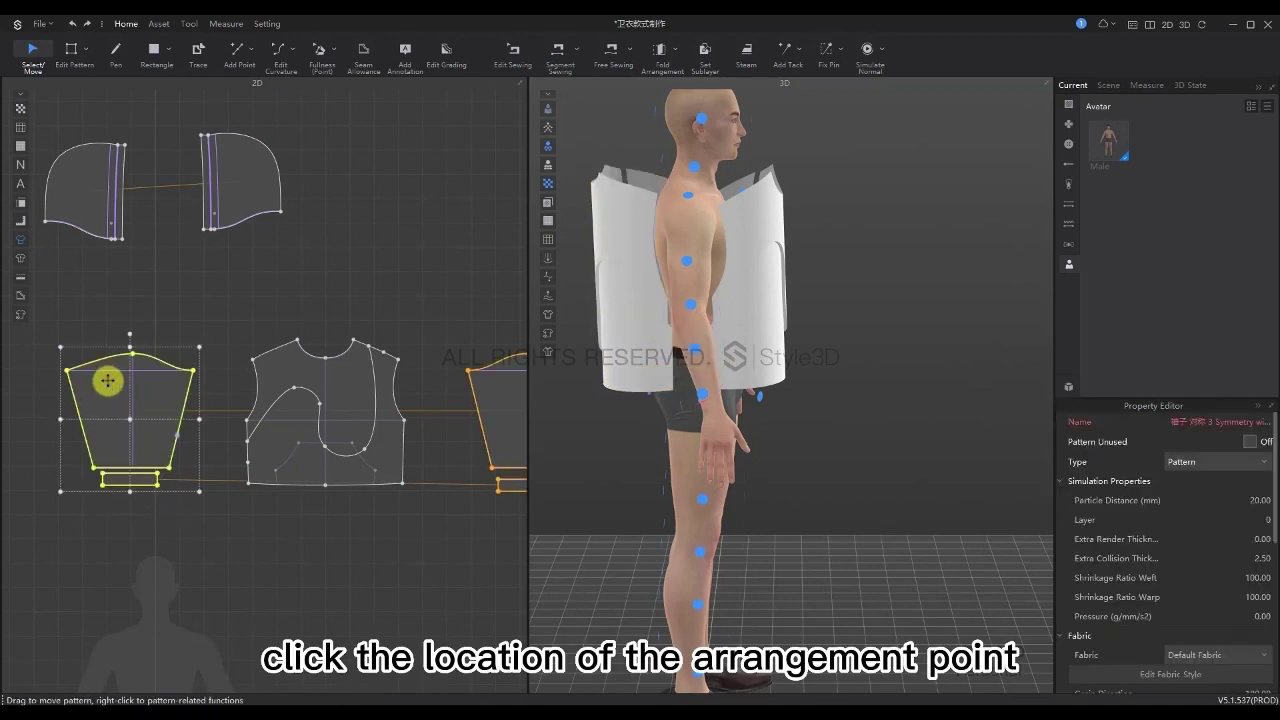
click(692, 304)
Adjust the sleeve and cuff together in 3D so they sit slightly lower around the avatar's right arm
right_drag(789, 369, 893, 372)
drag(834, 304, 837, 303)
right_drag(837, 303, 757, 326)
drag(706, 360, 707, 358)
right_drag(707, 357, 795, 375)
right_drag(702, 369, 649, 337)
drag(634, 317, 622, 321)
right_drag(586, 251, 723, 266)
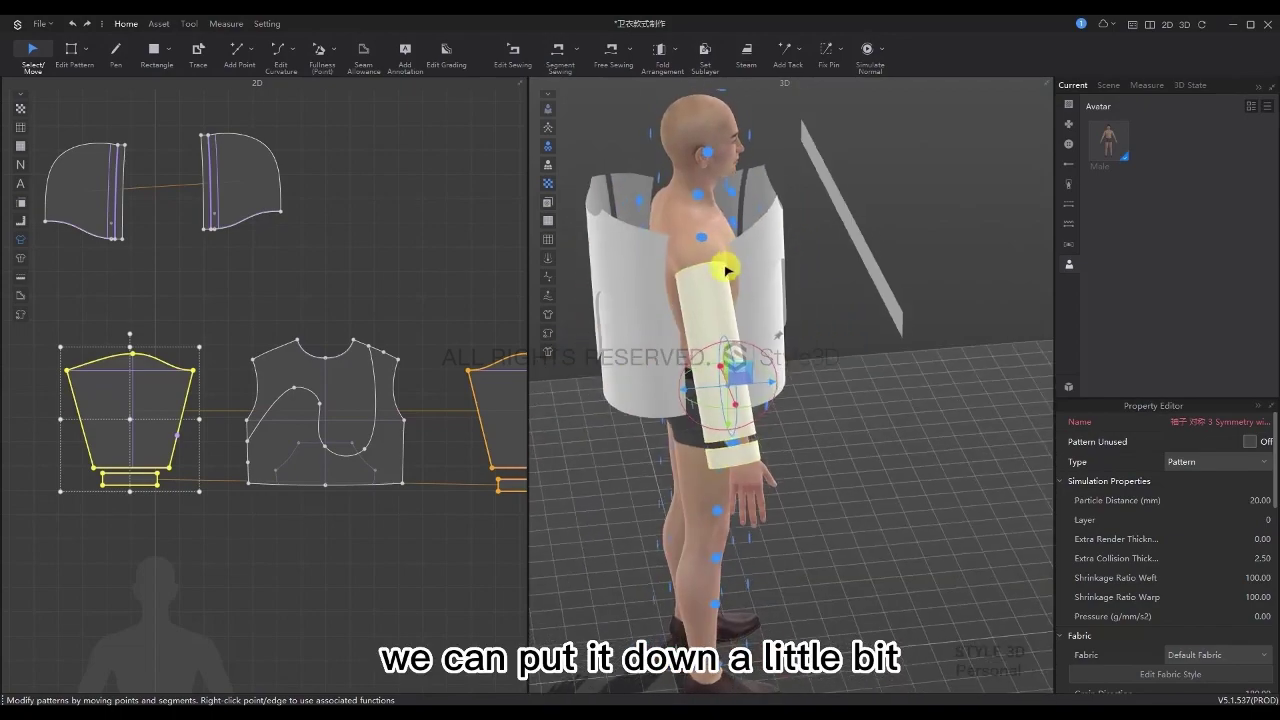
Reposition the right cuff on its own in 3D so that it wraps the wrist just below the sleeve
right_drag(843, 435, 790, 398)
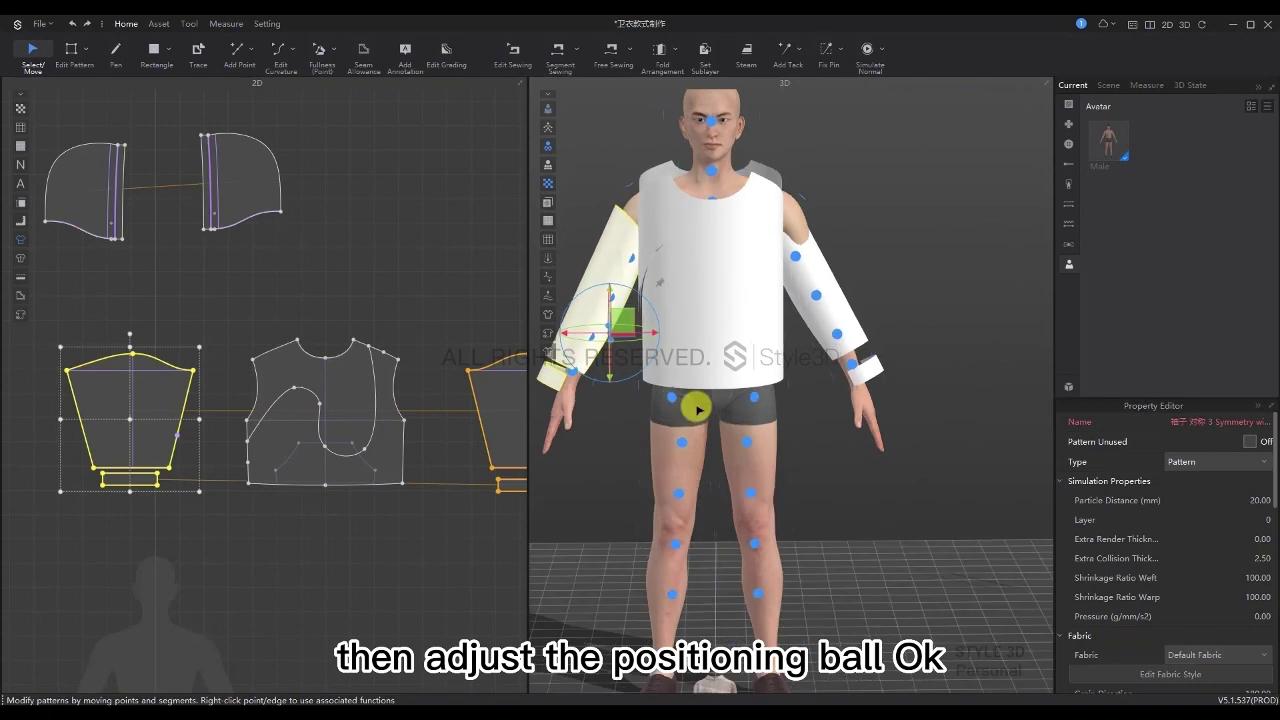
click(557, 373)
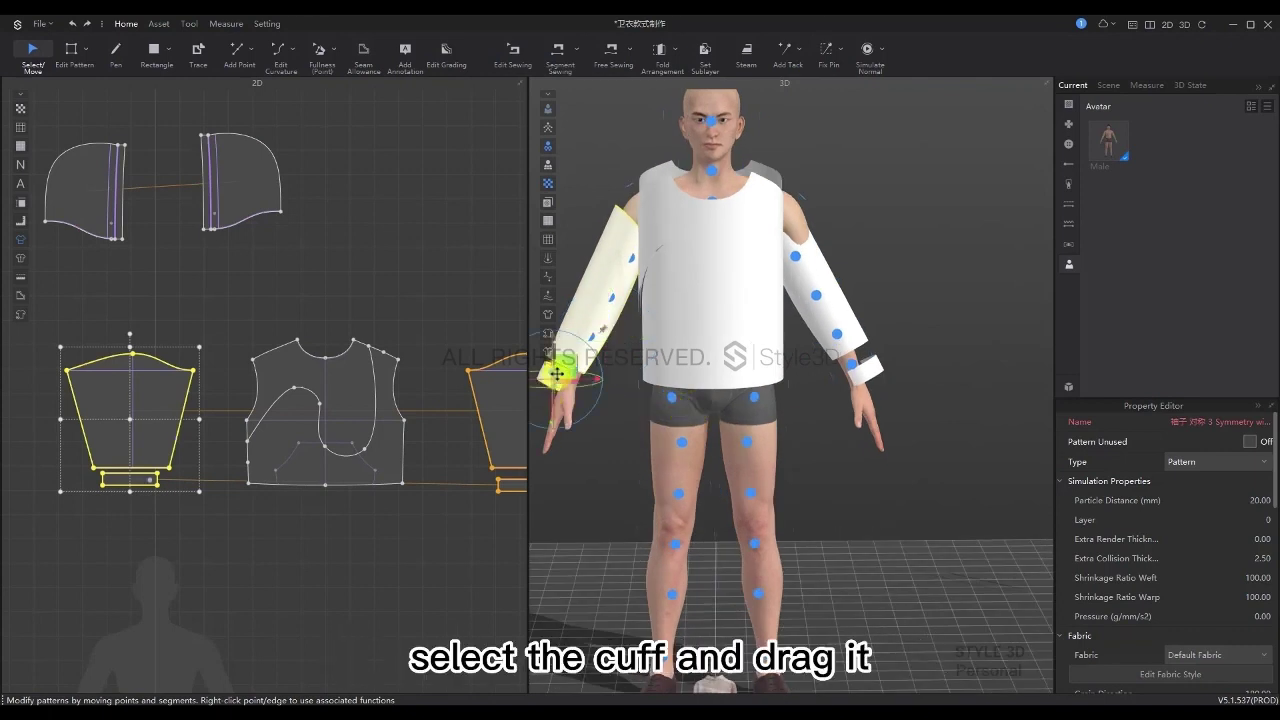
click(606, 427)
click(558, 374)
drag(562, 370, 581, 370)
right_drag(624, 455, 740, 477)
drag(722, 409, 726, 413)
right_drag(725, 413, 729, 486)
click(891, 506)
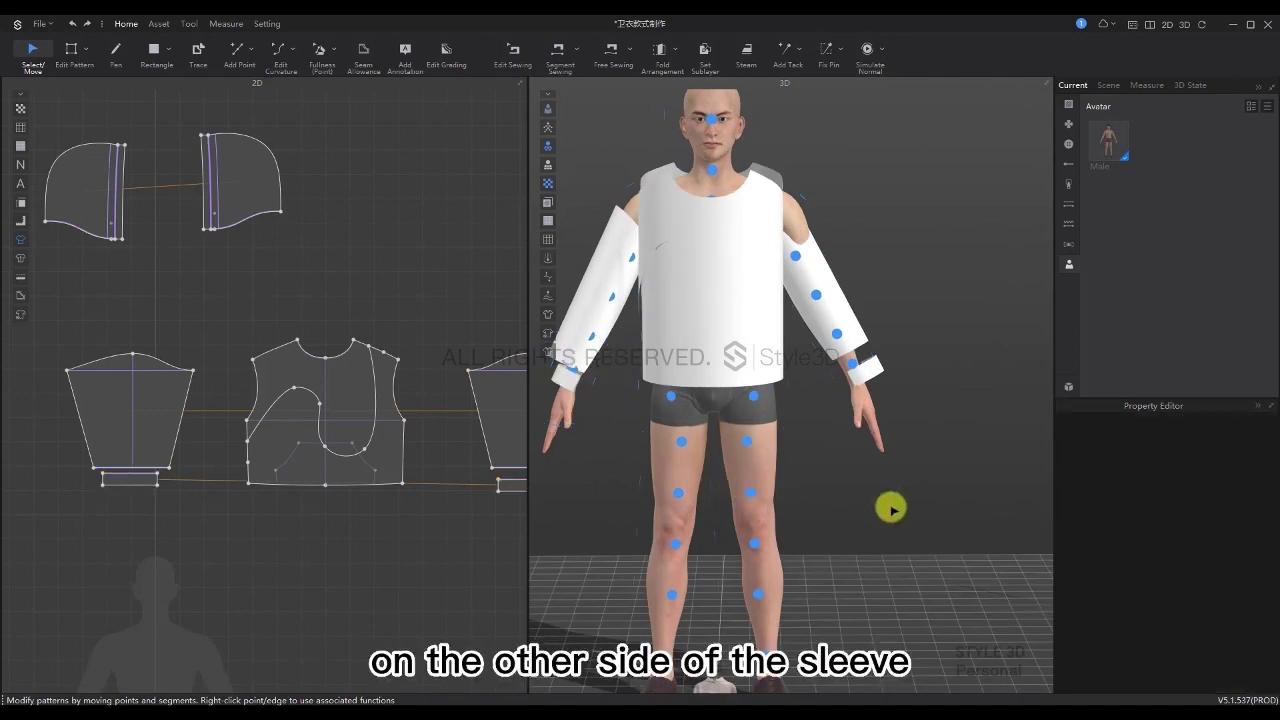
Apply Symmetry The Shape to the avatar's left sleeve and left cuff to match their counterparts
right_click(843, 305)
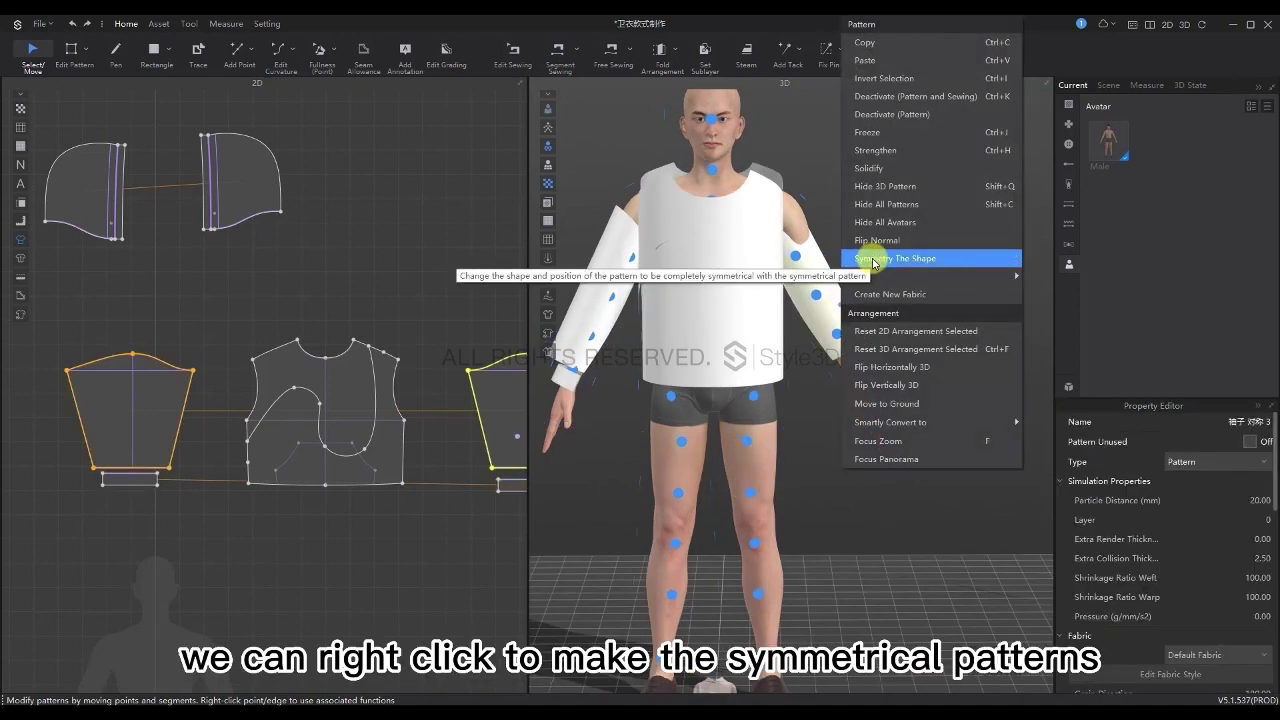
click(873, 262)
right_click(863, 371)
click(920, 257)
click(924, 277)
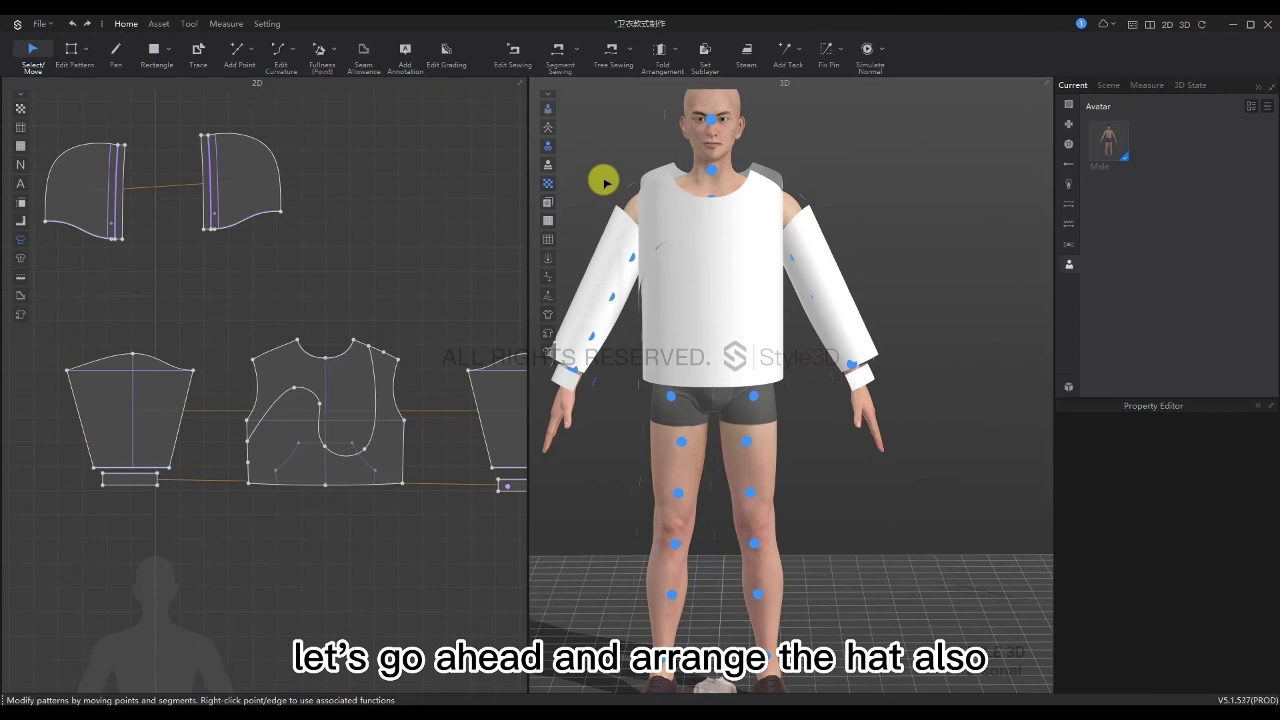
Place one hood piece at the arrangement point on the right side of the avatar's head and raise it slightly
right_drag(605, 182, 737, 188)
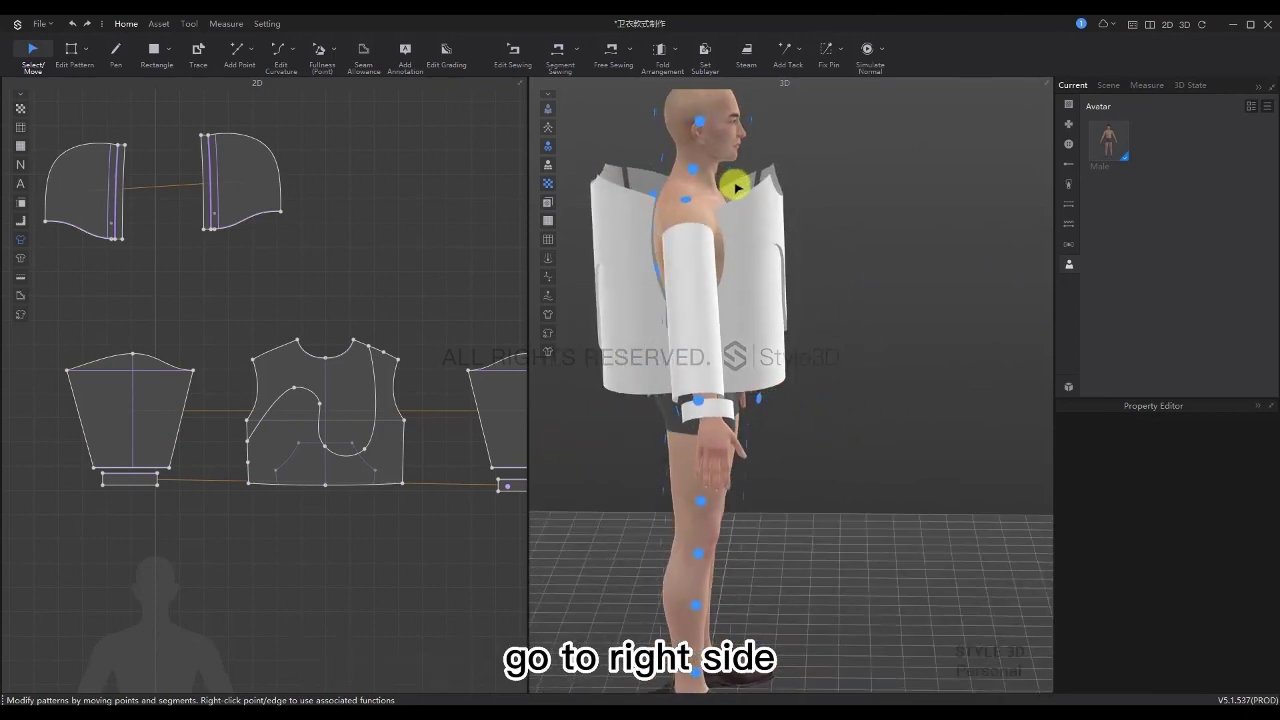
middle_drag(823, 177, 857, 451)
click(86, 190)
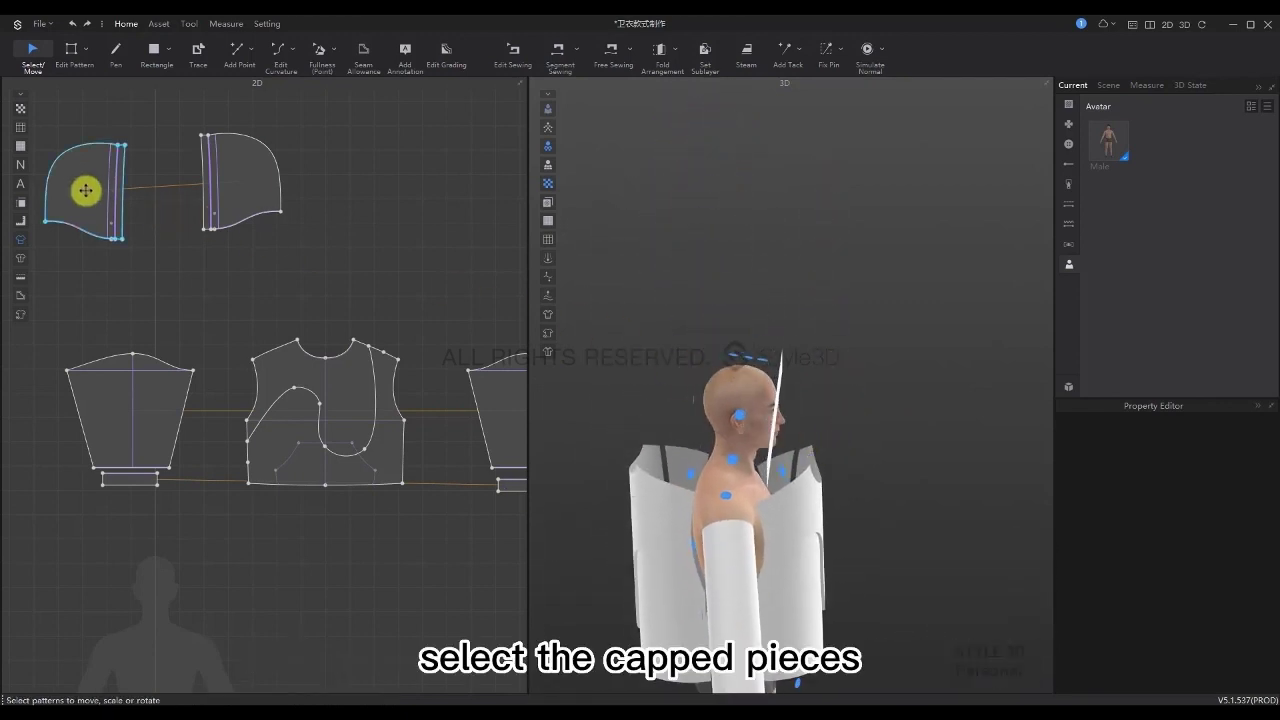
click(85, 181)
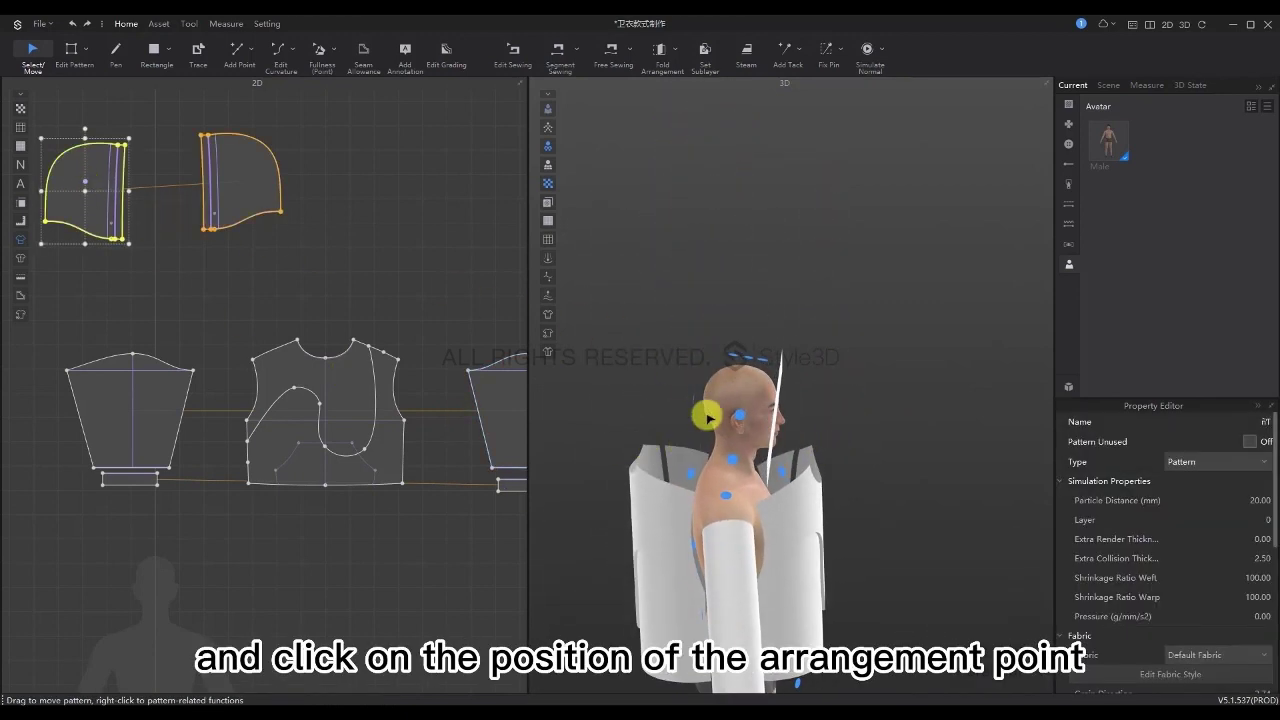
click(741, 421)
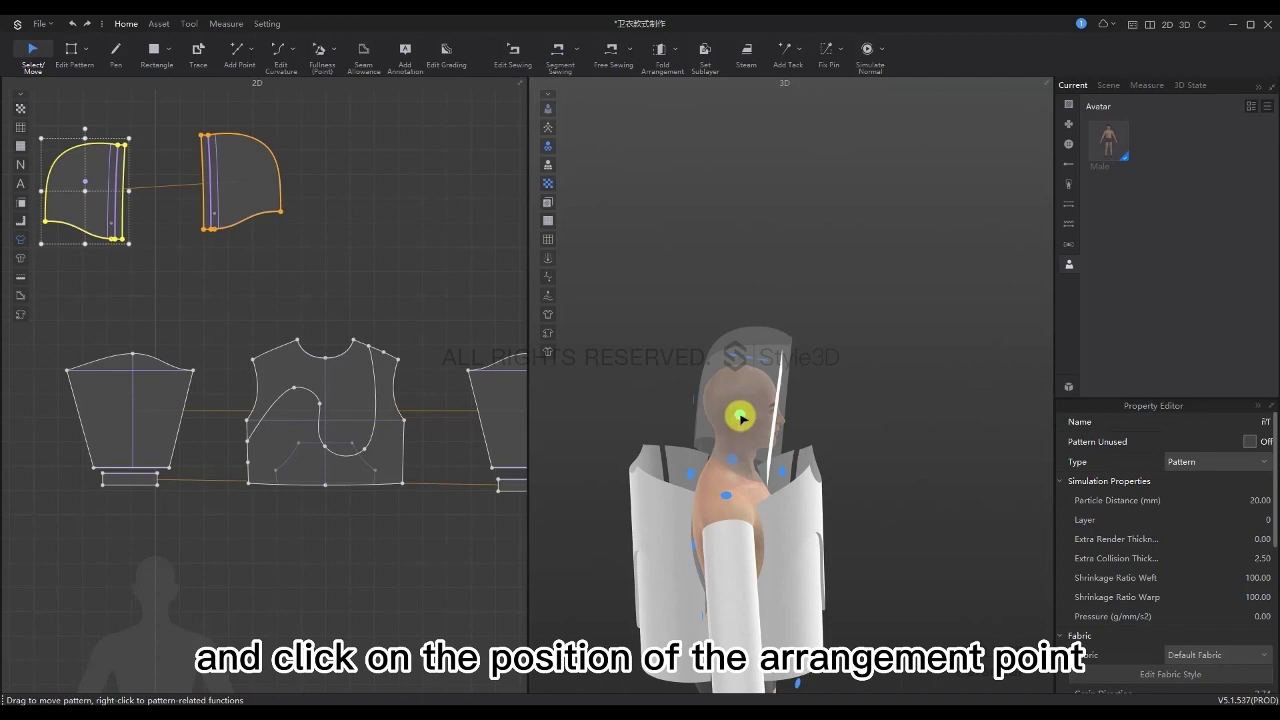
drag(737, 414, 748, 357)
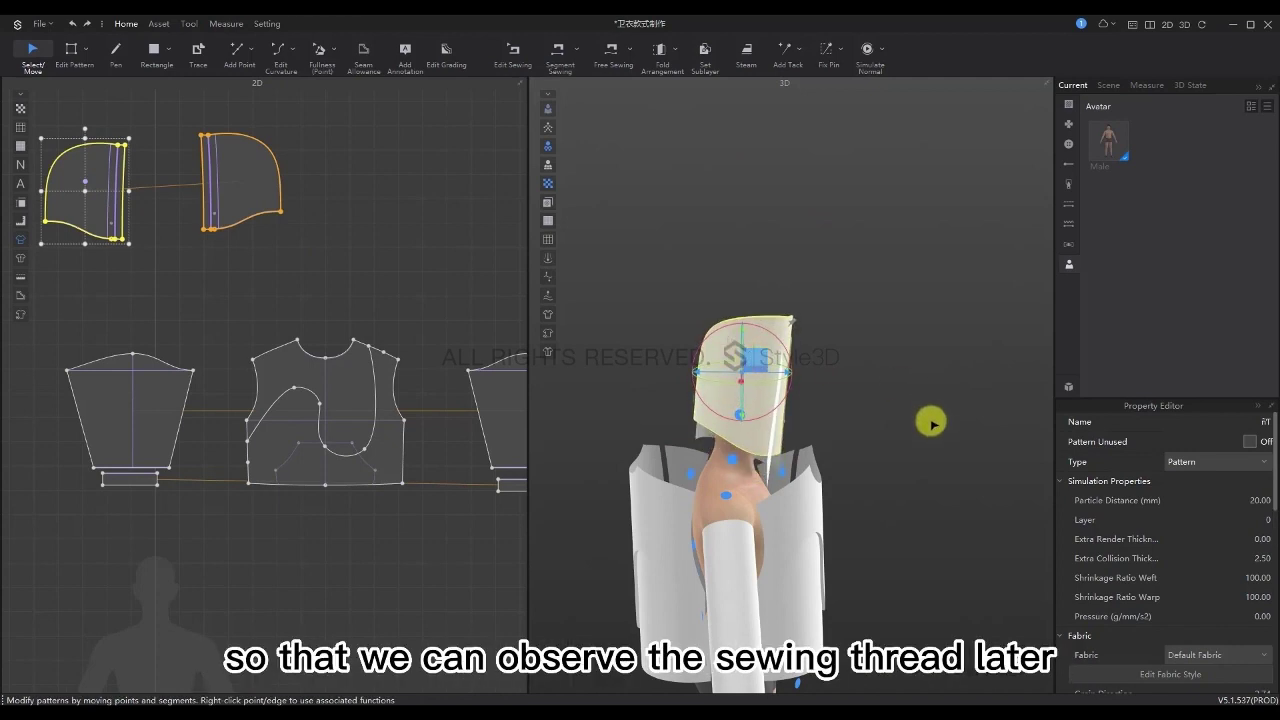
Apply Symmetry The Shape to the opposite hood piece to mirror the adjusted one
scroll(751, 491, down, 5)
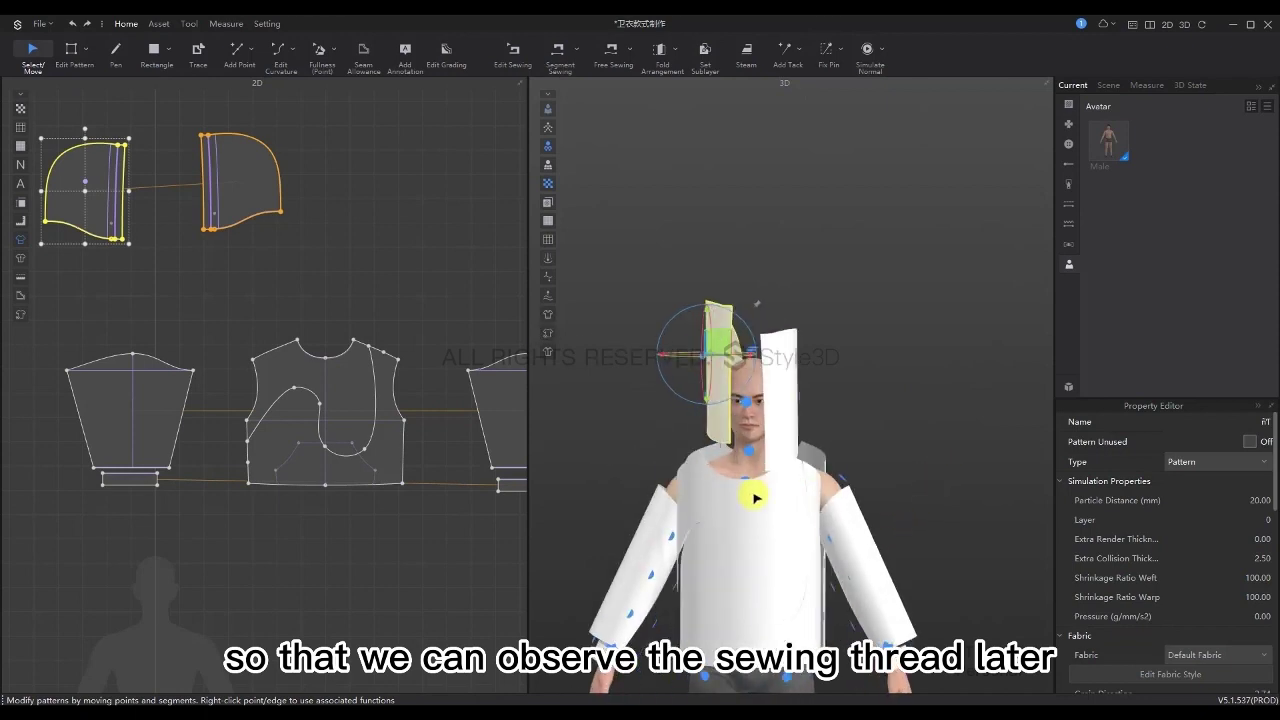
right_click(777, 410)
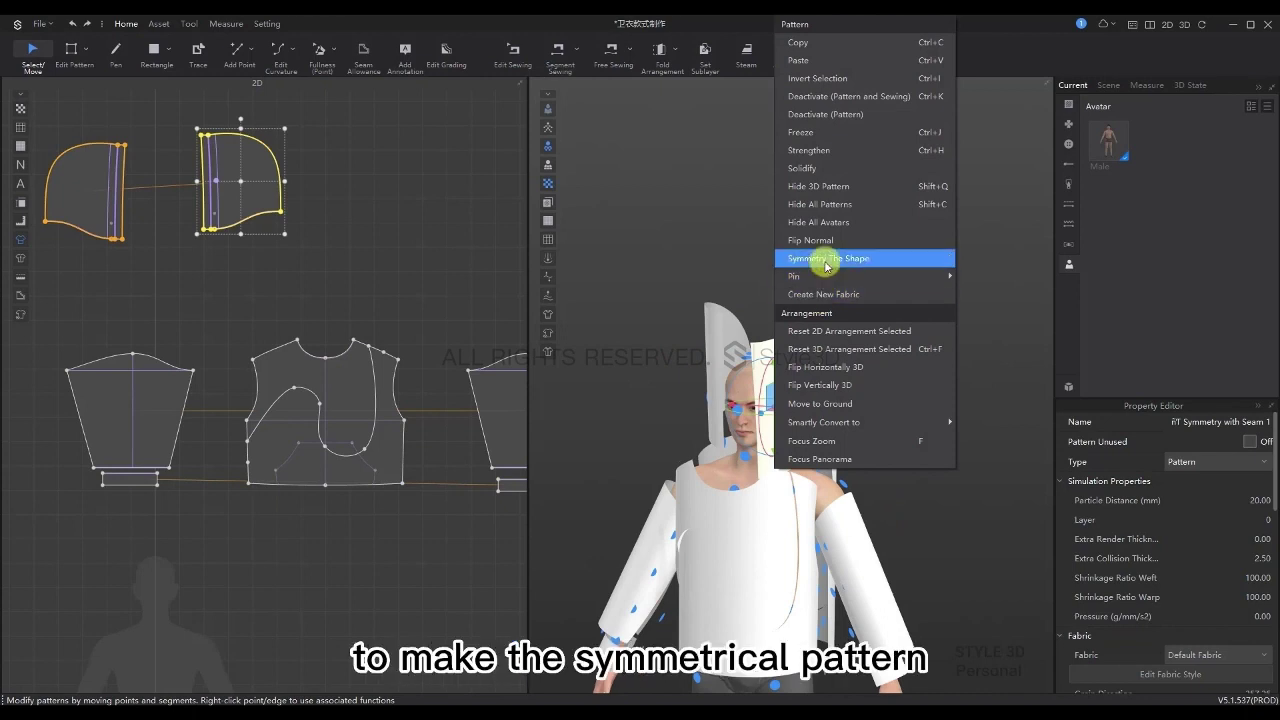
click(826, 262)
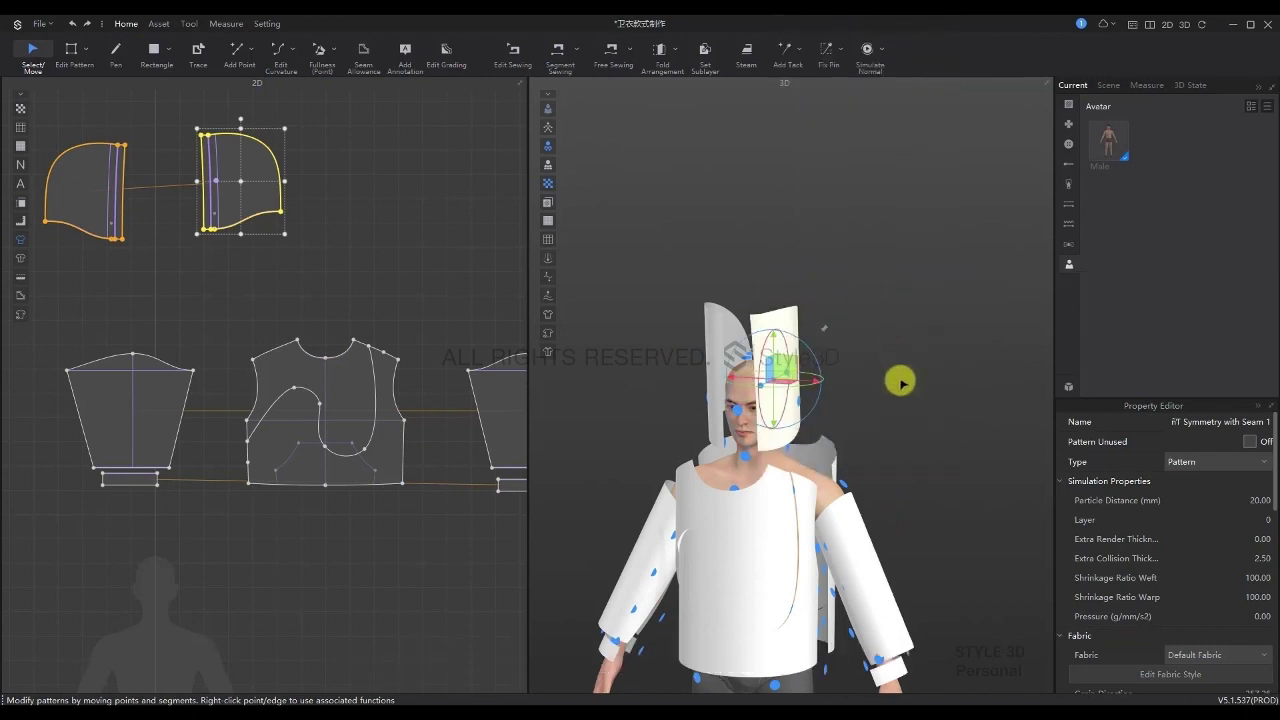
Select the long hem piece and place it at the arrangement point on the avatar's left hip
scroll(900, 380, down, 3)
right_drag(820, 605, 766, 597)
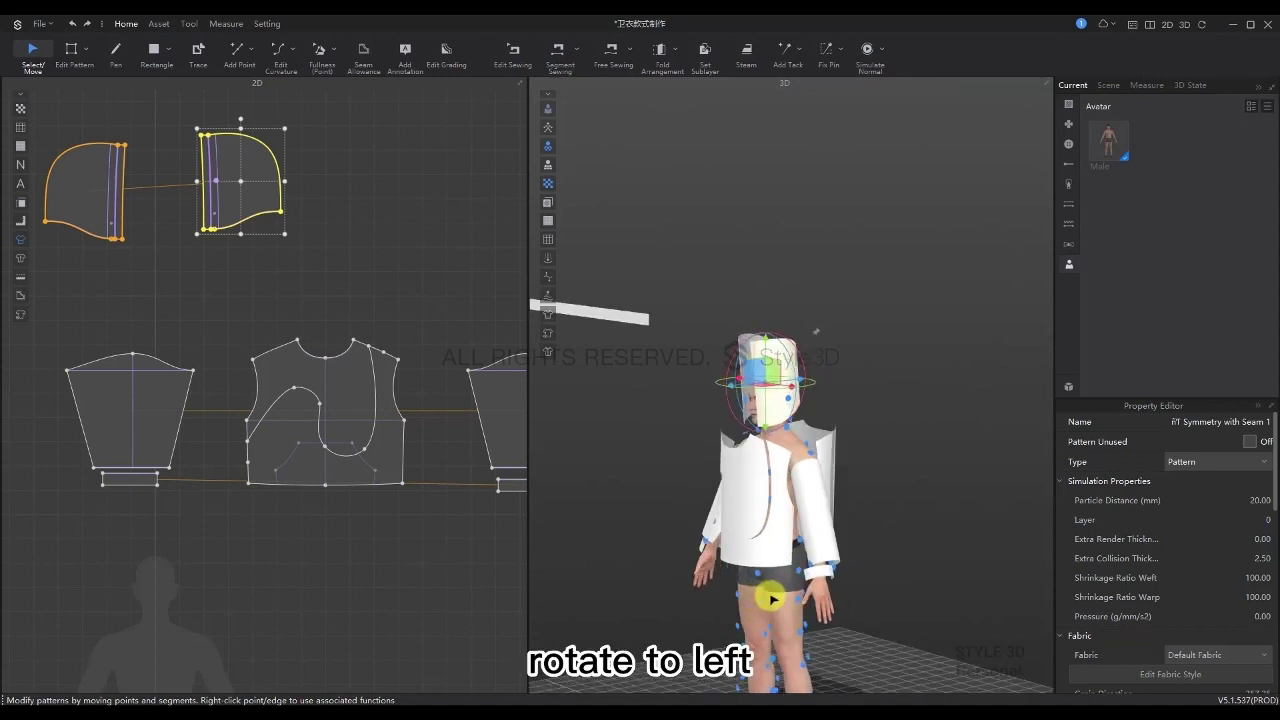
scroll(291, 477, down, 5)
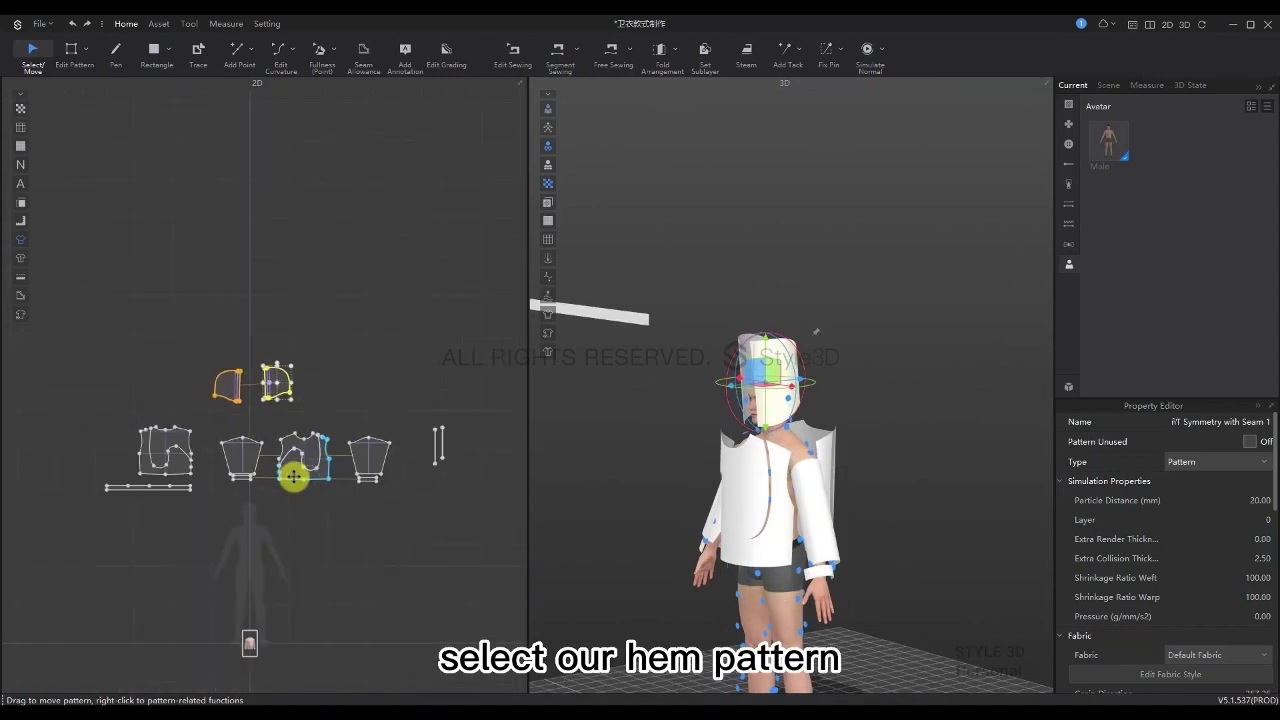
click(172, 488)
scroll(166, 490, up, 2)
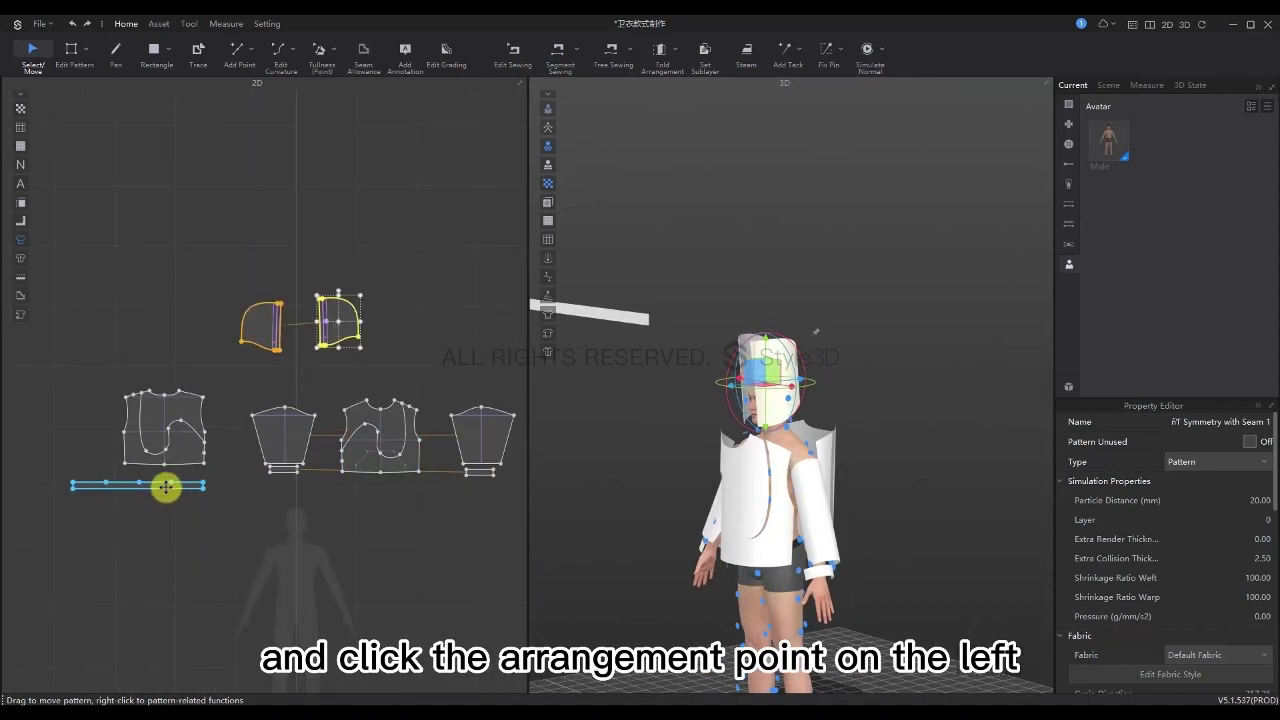
click(166, 487)
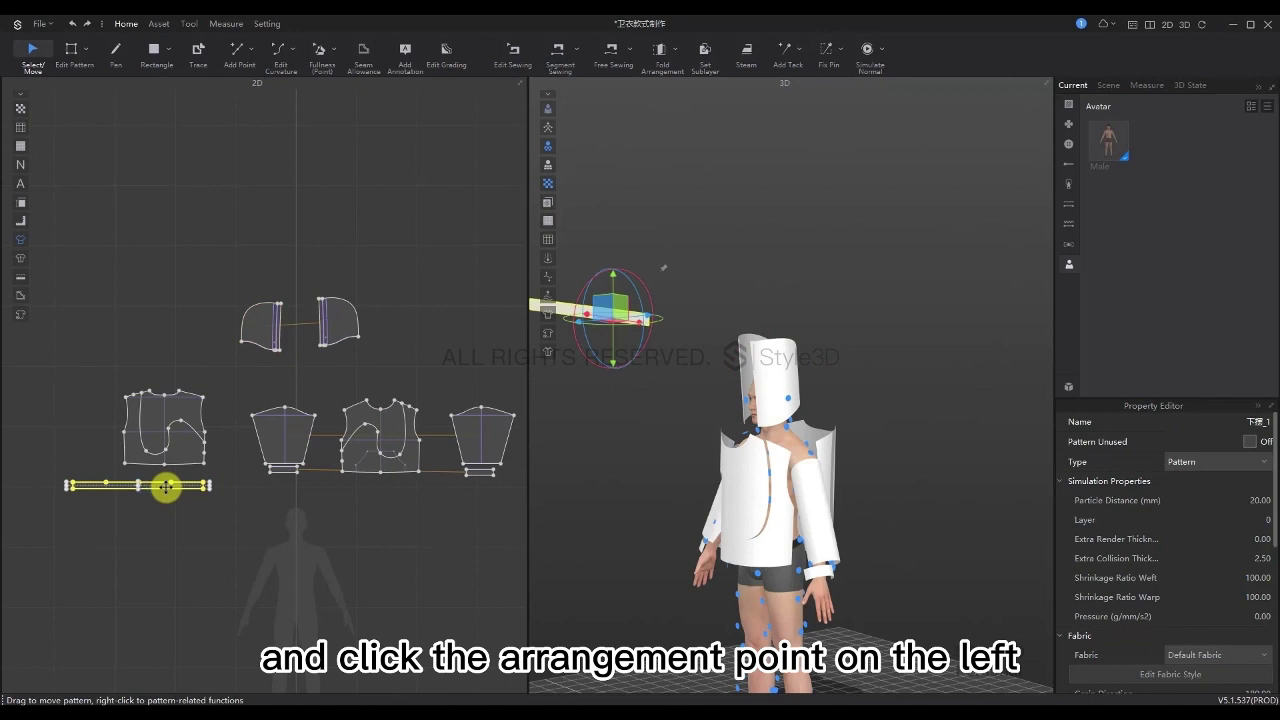
click(801, 573)
Adjust the hem piece's position in 3D so it circles the hips just below the body pieces
right_drag(751, 592, 774, 600)
drag(806, 548, 801, 555)
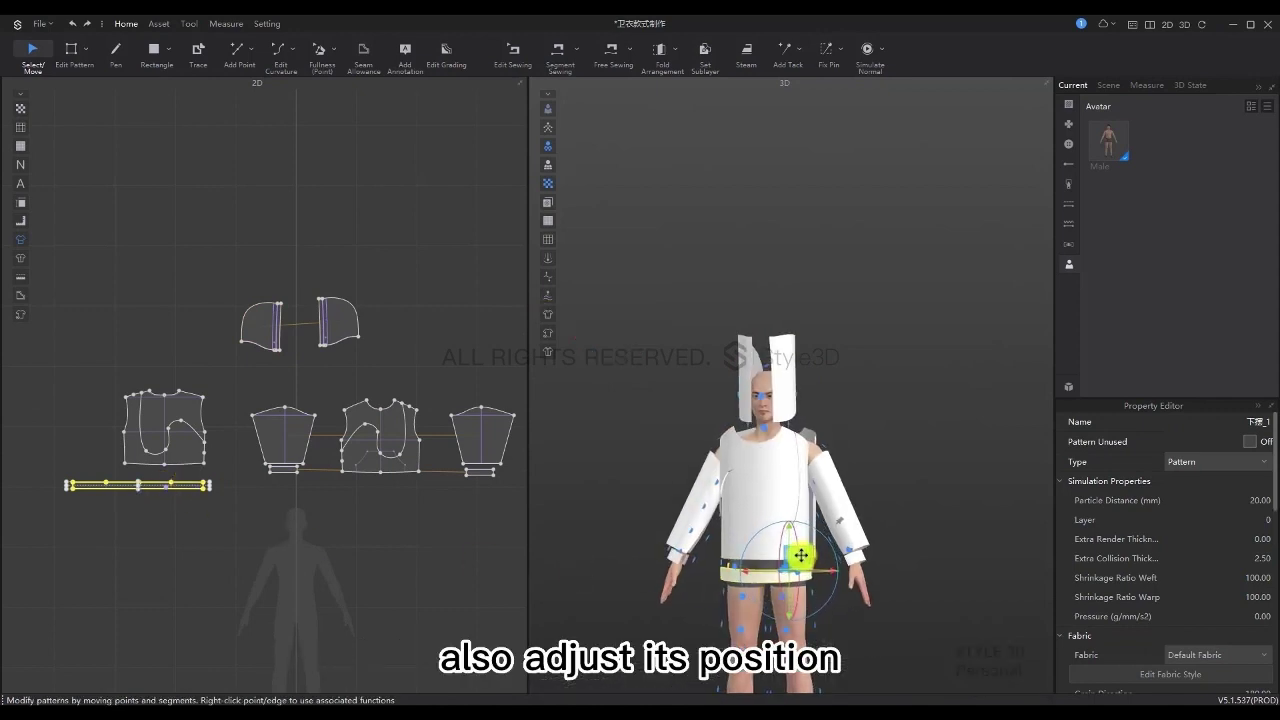
scroll(843, 610, up, 2)
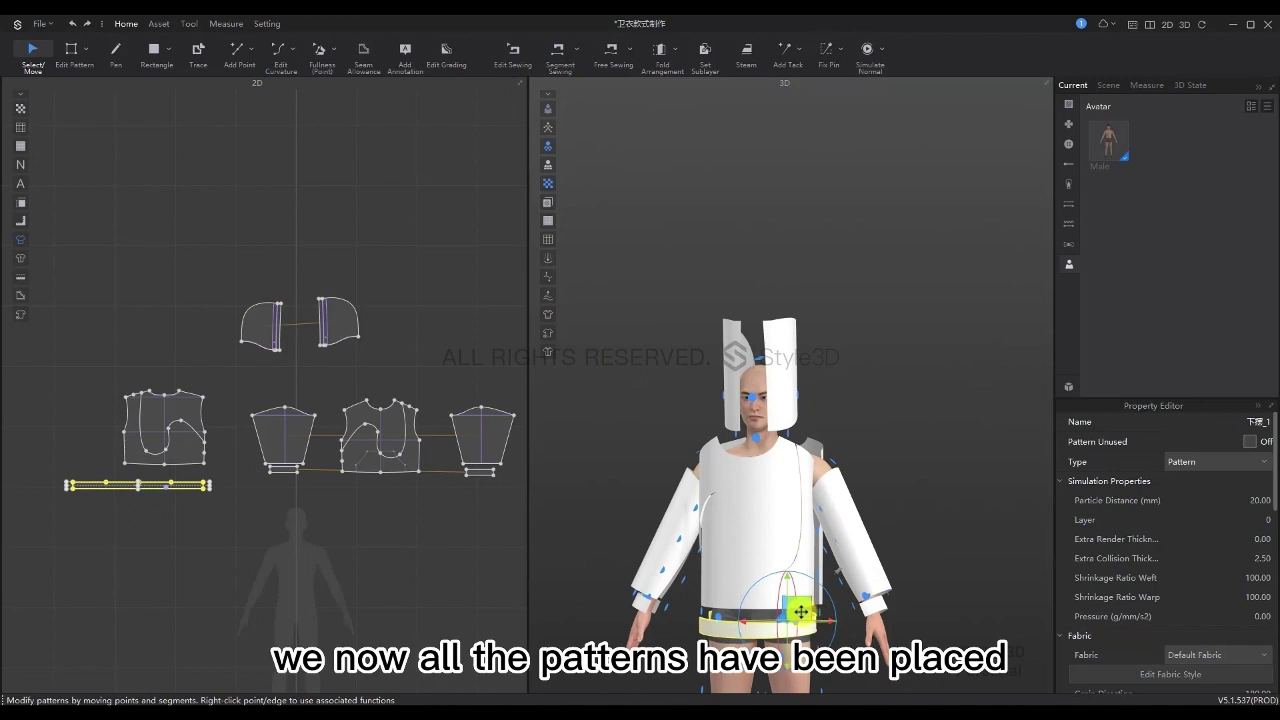
click(932, 566)
Record the current garment arrangement as a new 3D state
scroll(943, 547, down, 3)
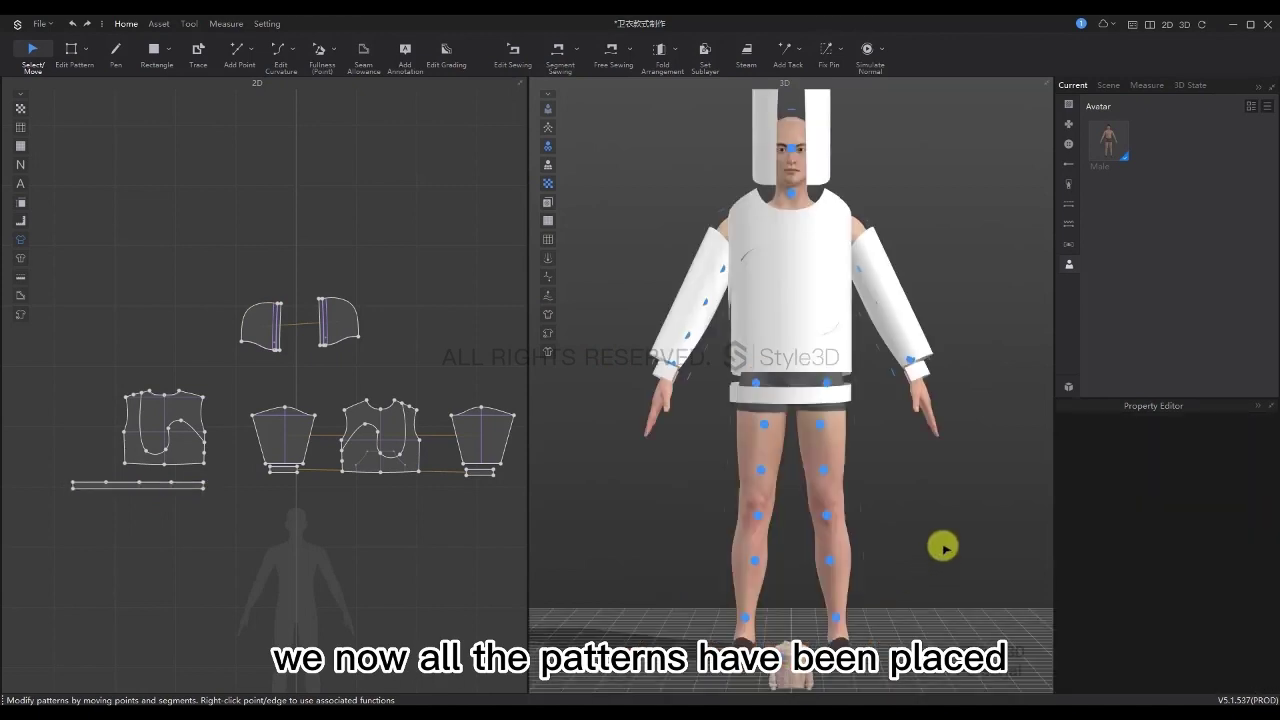
click(1192, 87)
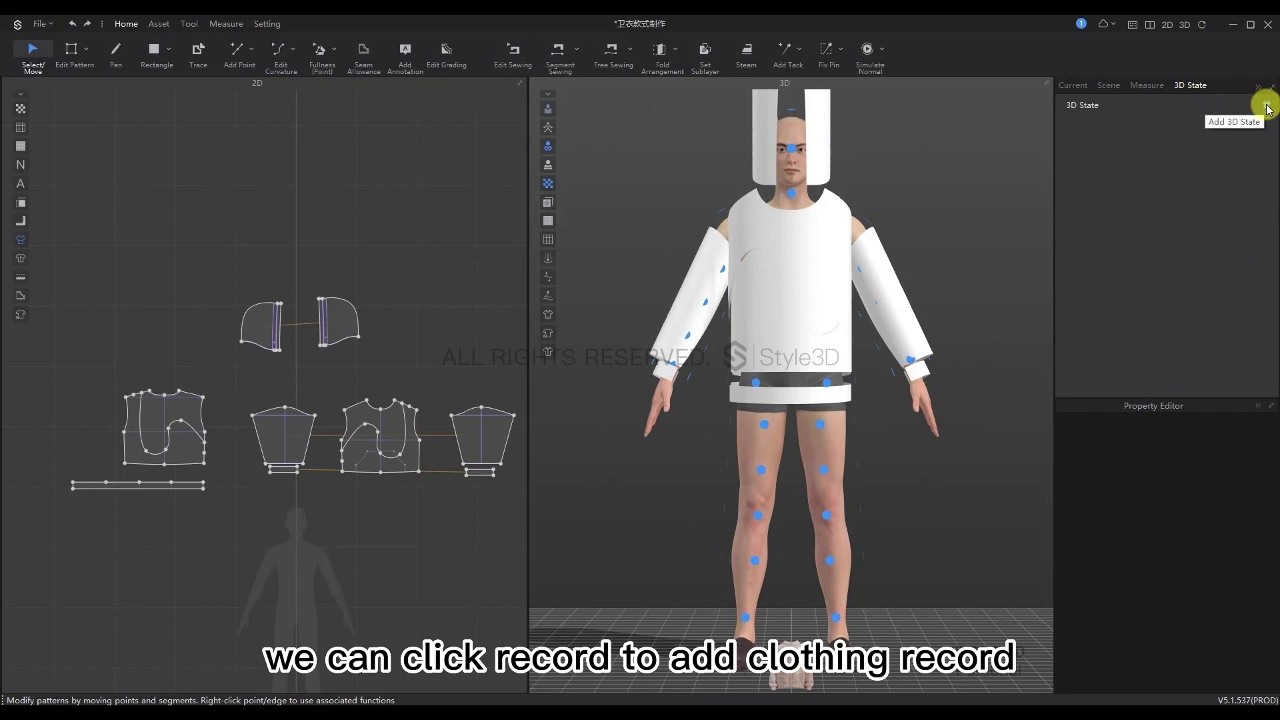
click(1268, 108)
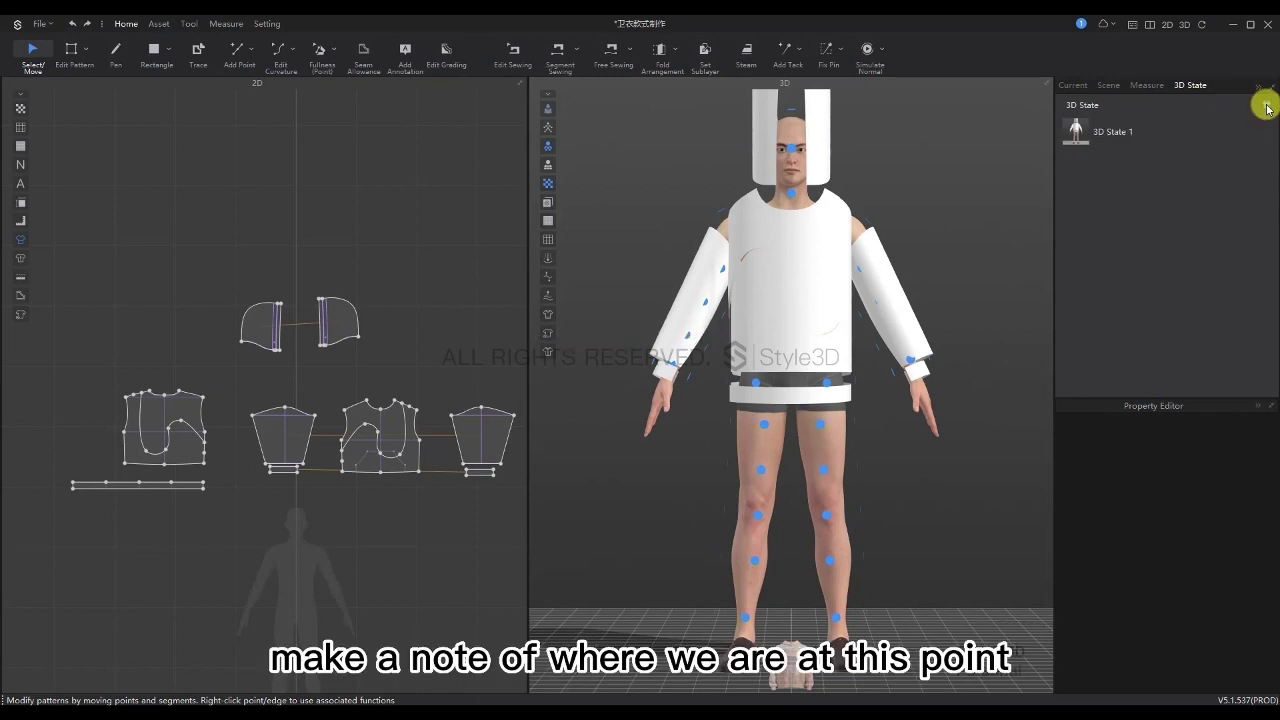
Save the project as a Project File (*.sproj) named 卫衣款式制作, without the .dxf ending
click(40, 23)
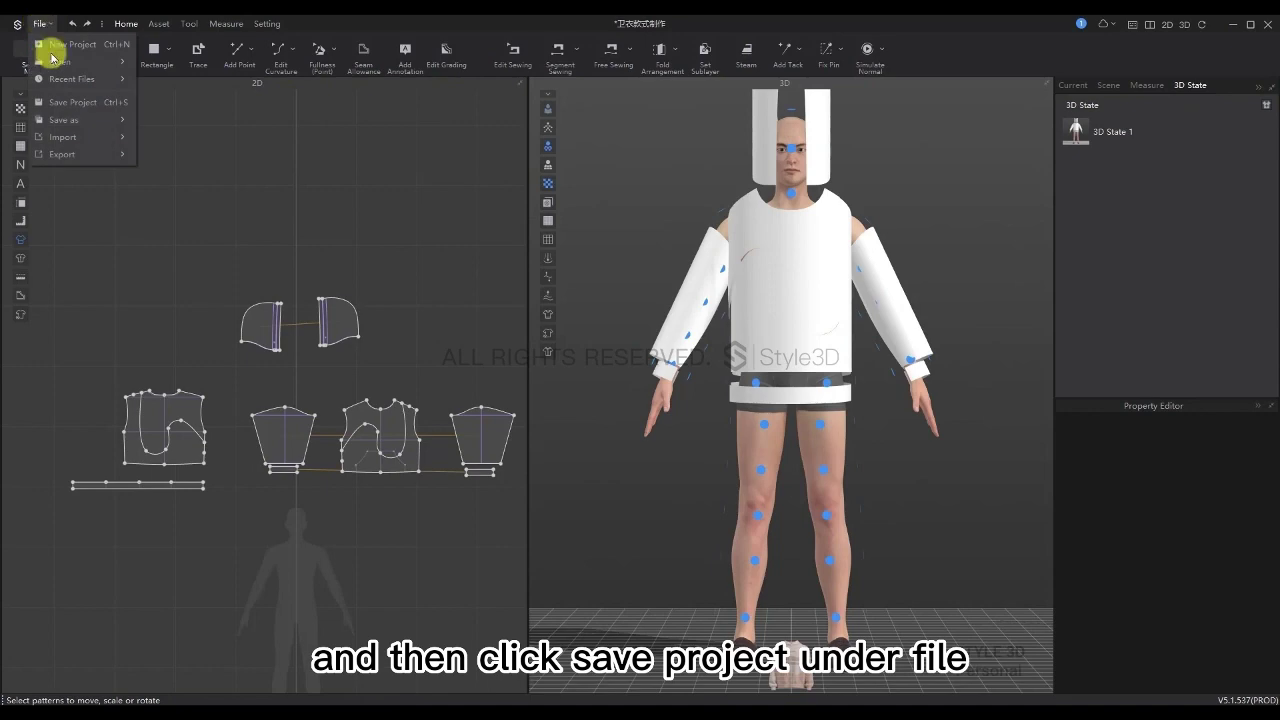
click(72, 104)
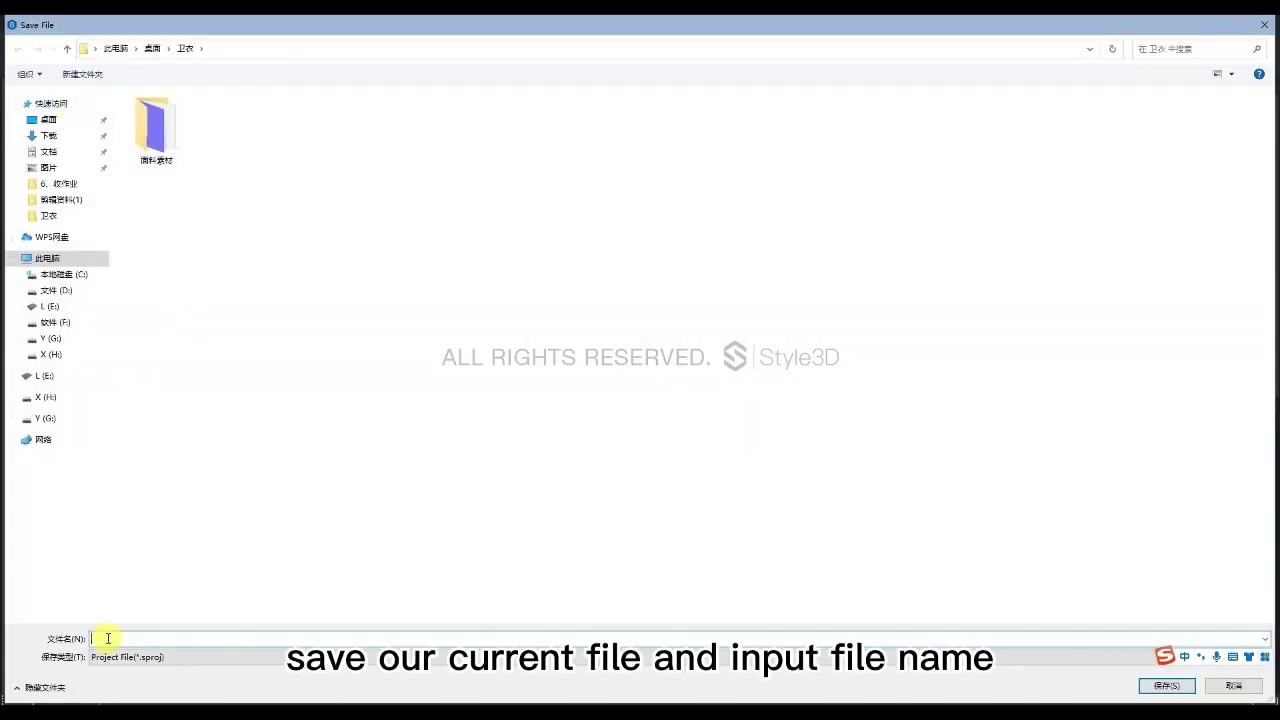
text(卫衣)
click(160, 660)
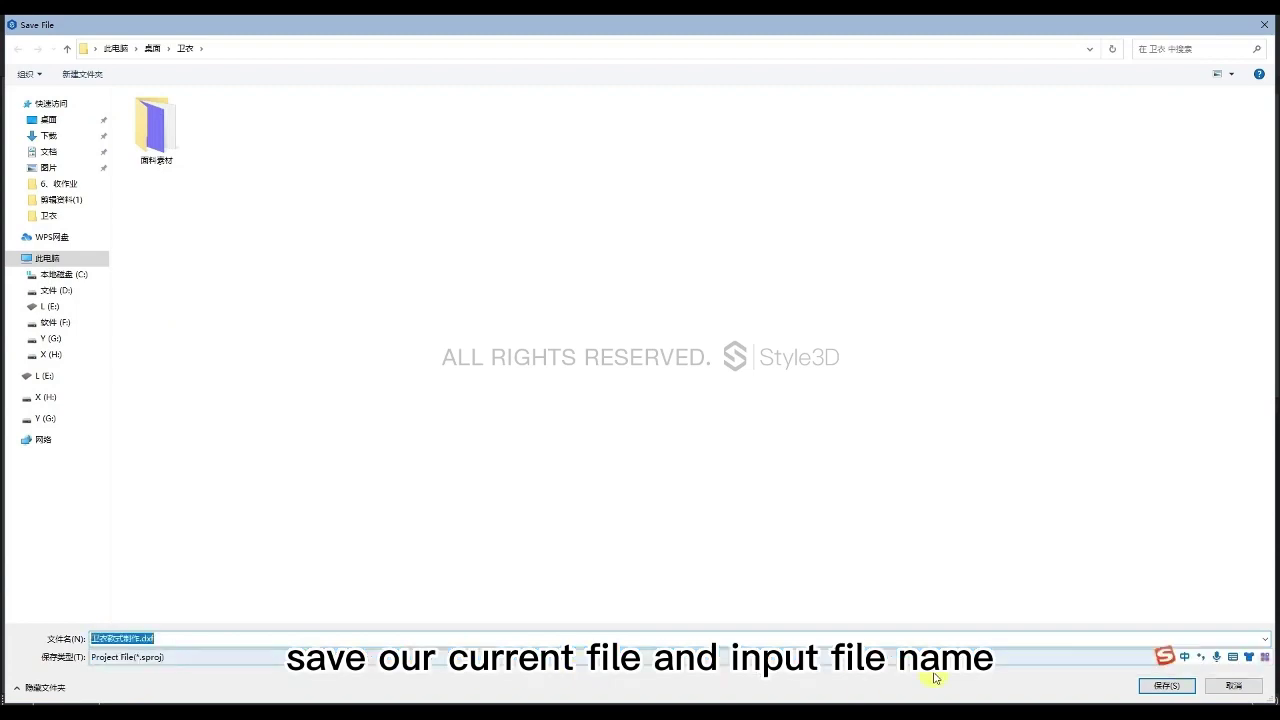
click(349, 640)
key(BackSpace)
key(BackSpace)
key(BackSpace)
key(BackSpace)
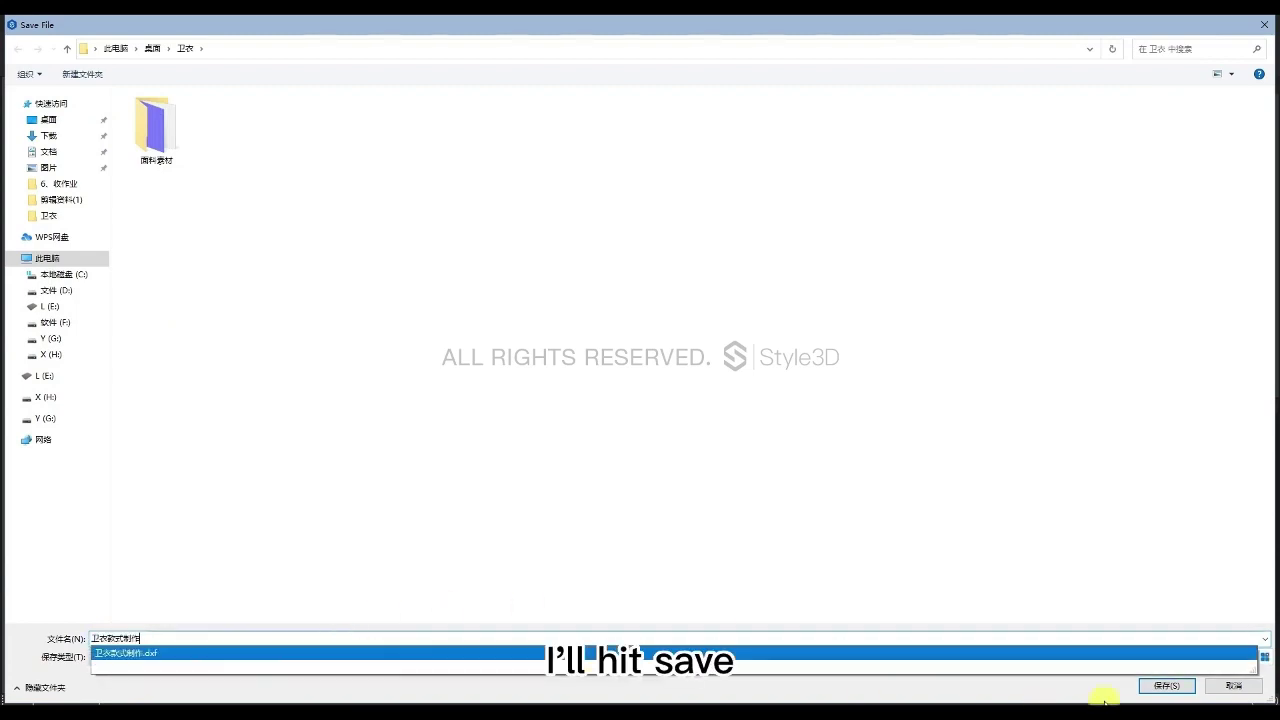
click(1165, 686)
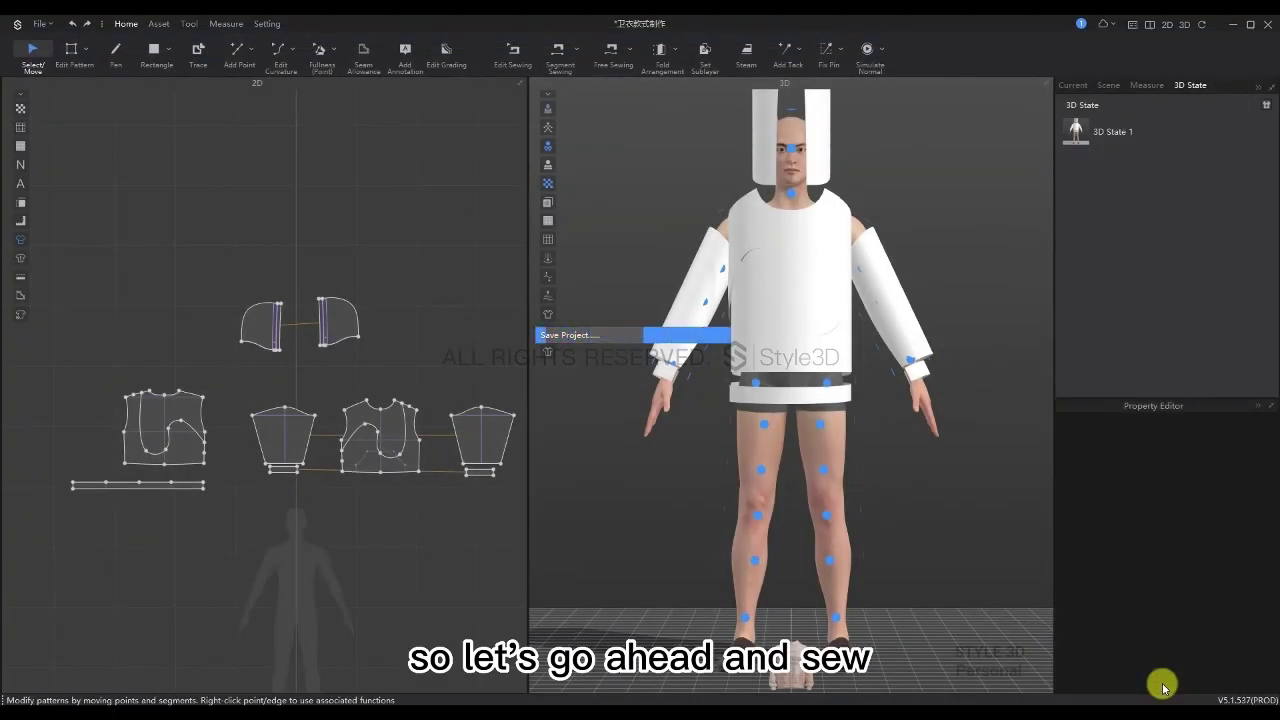
click(703, 410)
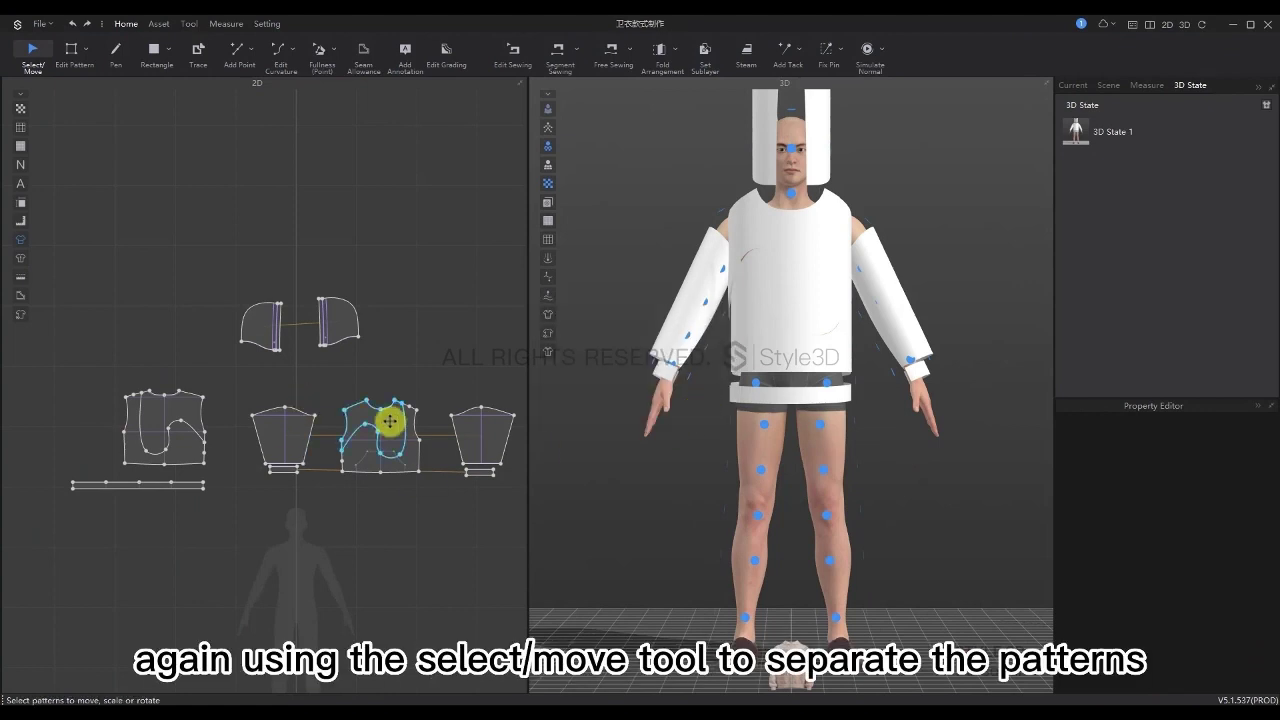
Separate the upper curved pieces from the lower pieces of the front and back bodies in the 2D pattern layout
drag(389, 422, 384, 382)
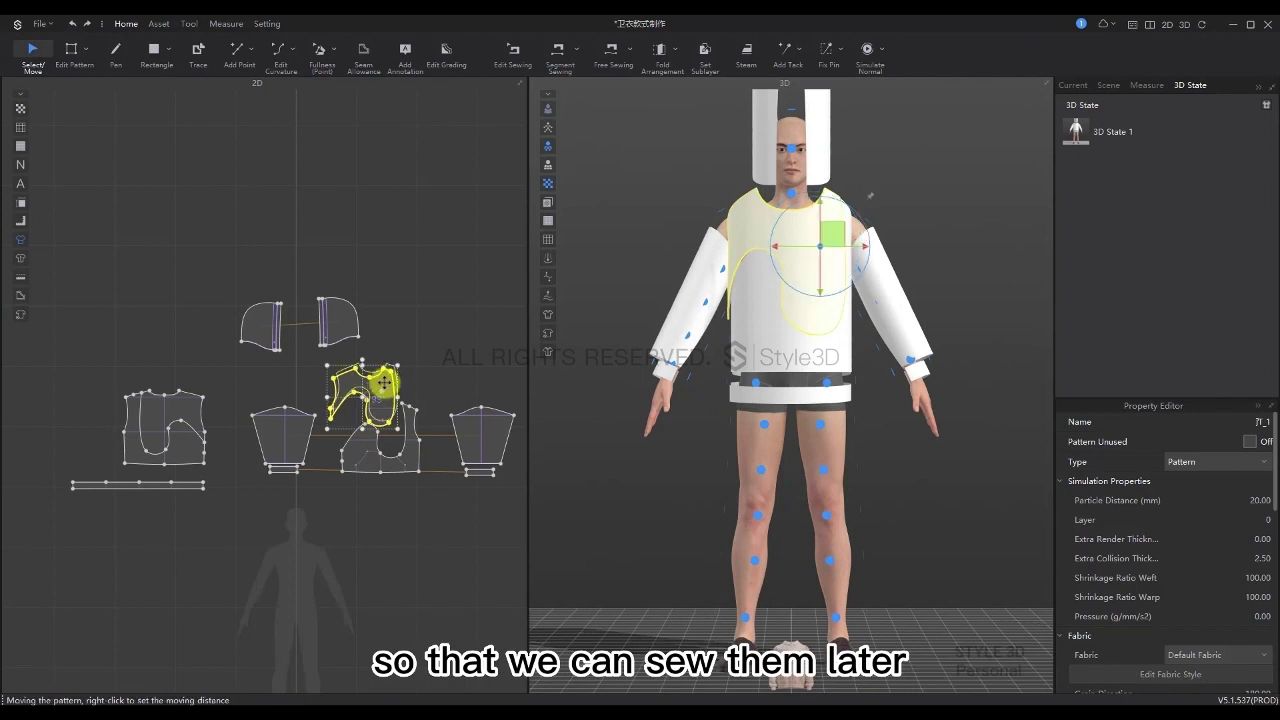
drag(177, 408, 186, 371)
click(228, 422)
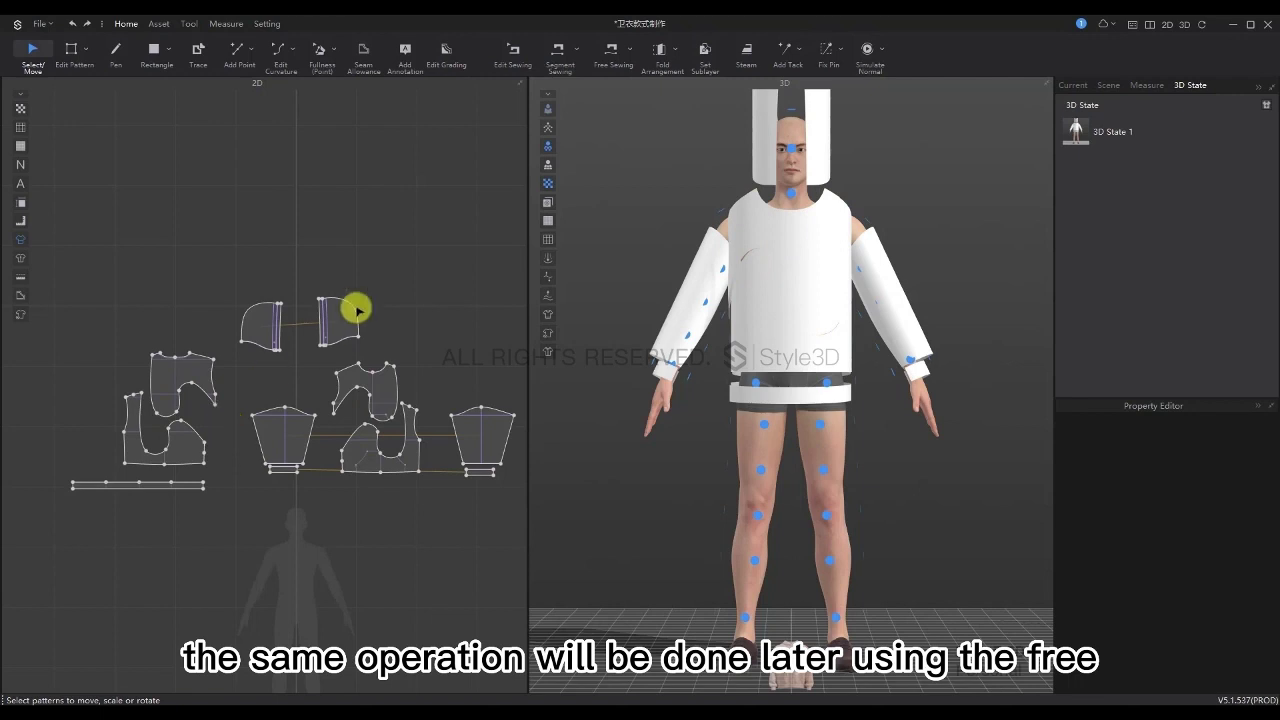
Use Free Sewing to join the upper and lower back body pieces along their full S-shaped edges
click(608, 52)
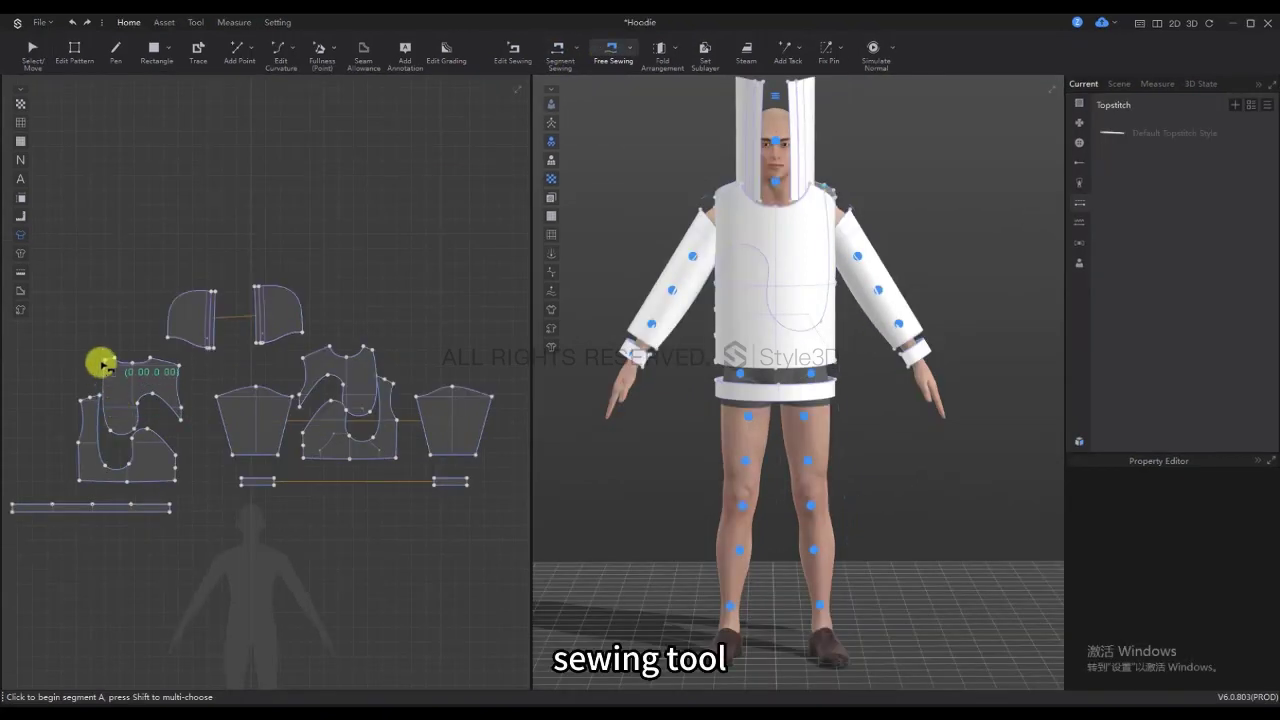
click(104, 361)
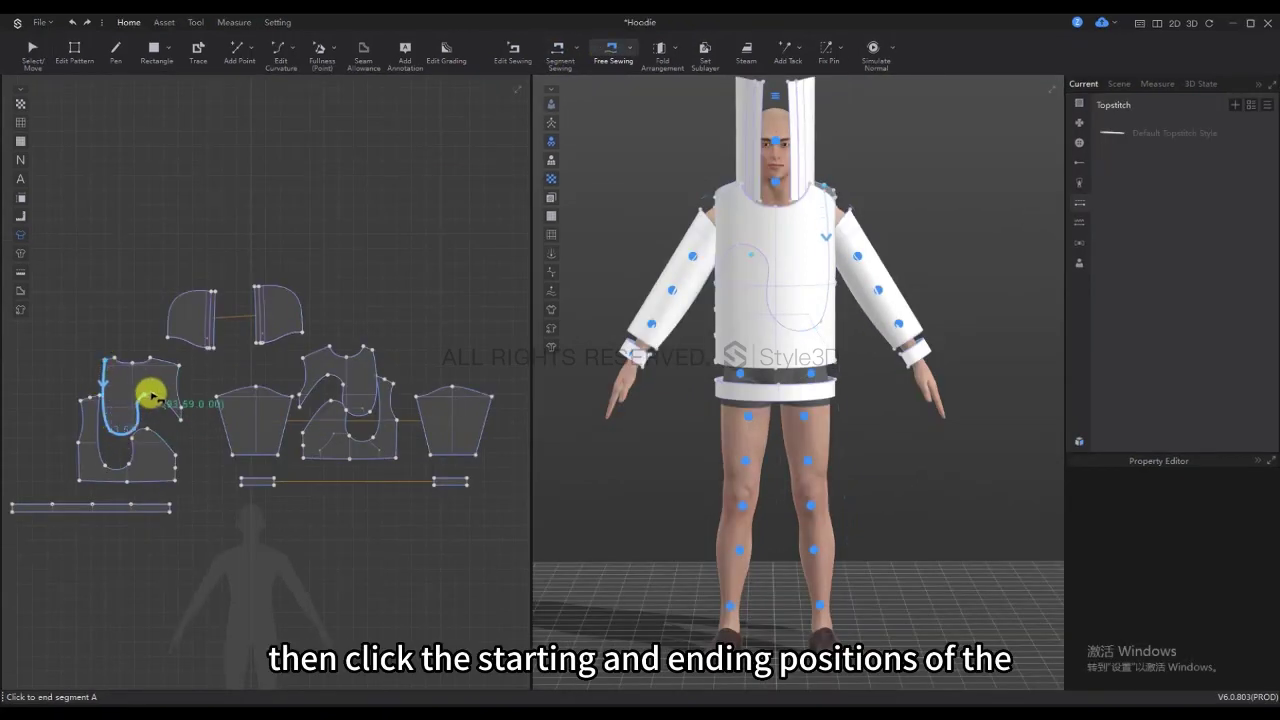
click(178, 424)
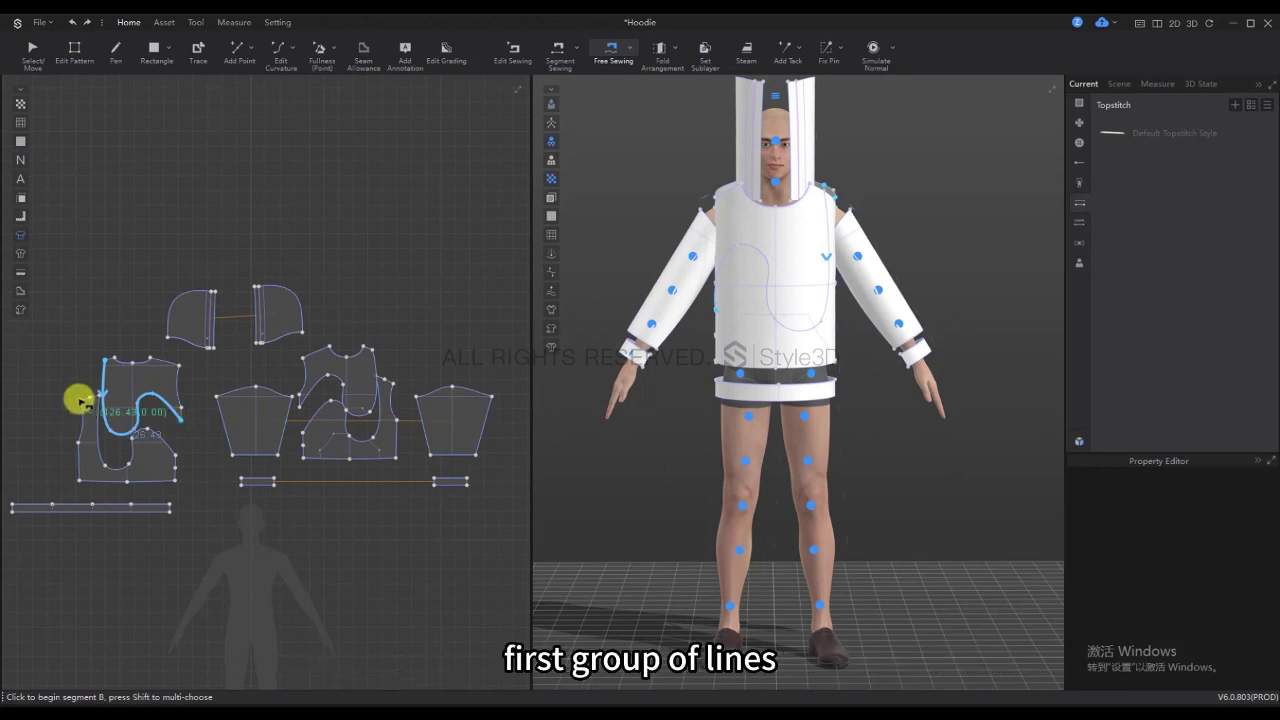
click(97, 399)
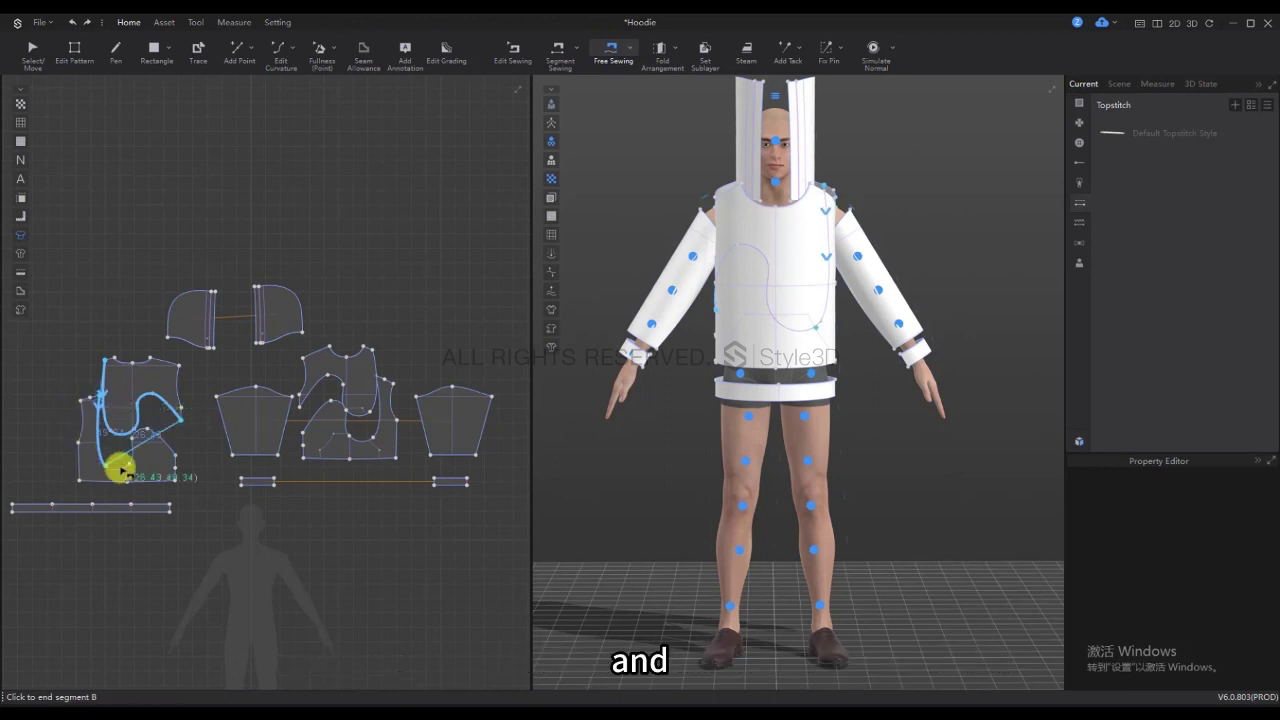
click(170, 452)
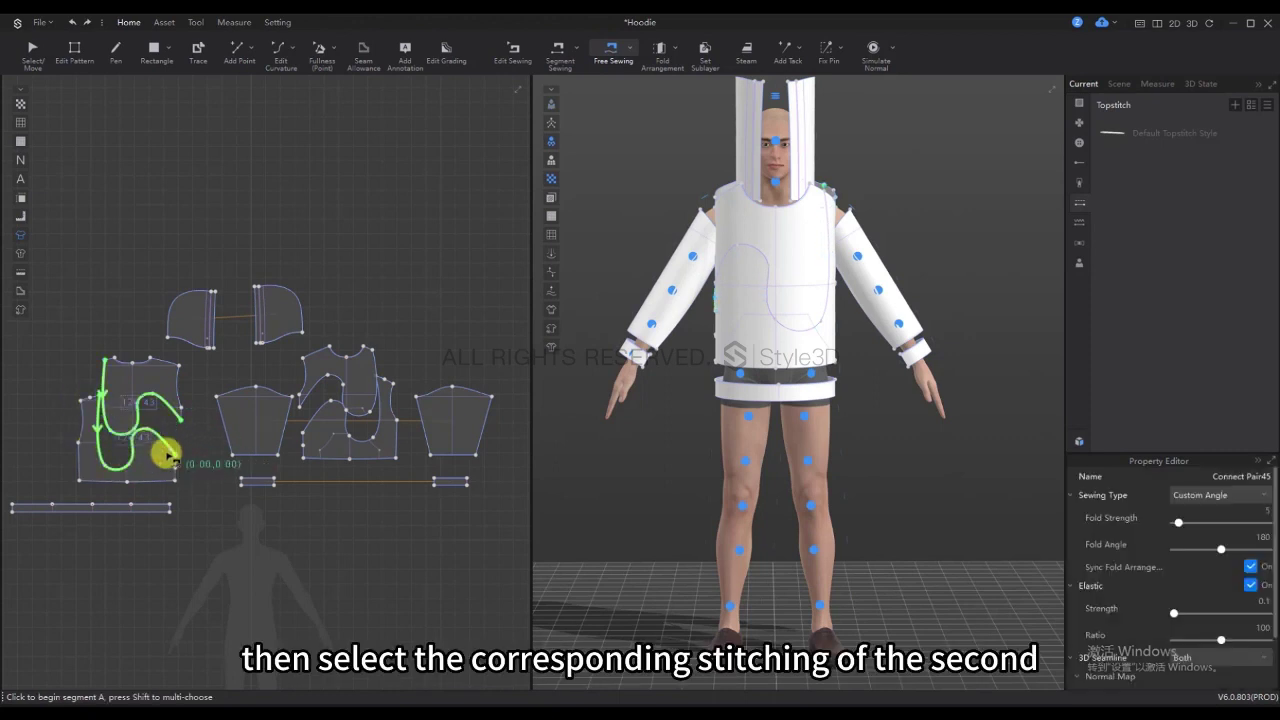
Sew the upper and lower front body pieces together along their matching S-shaped edges
click(302, 409)
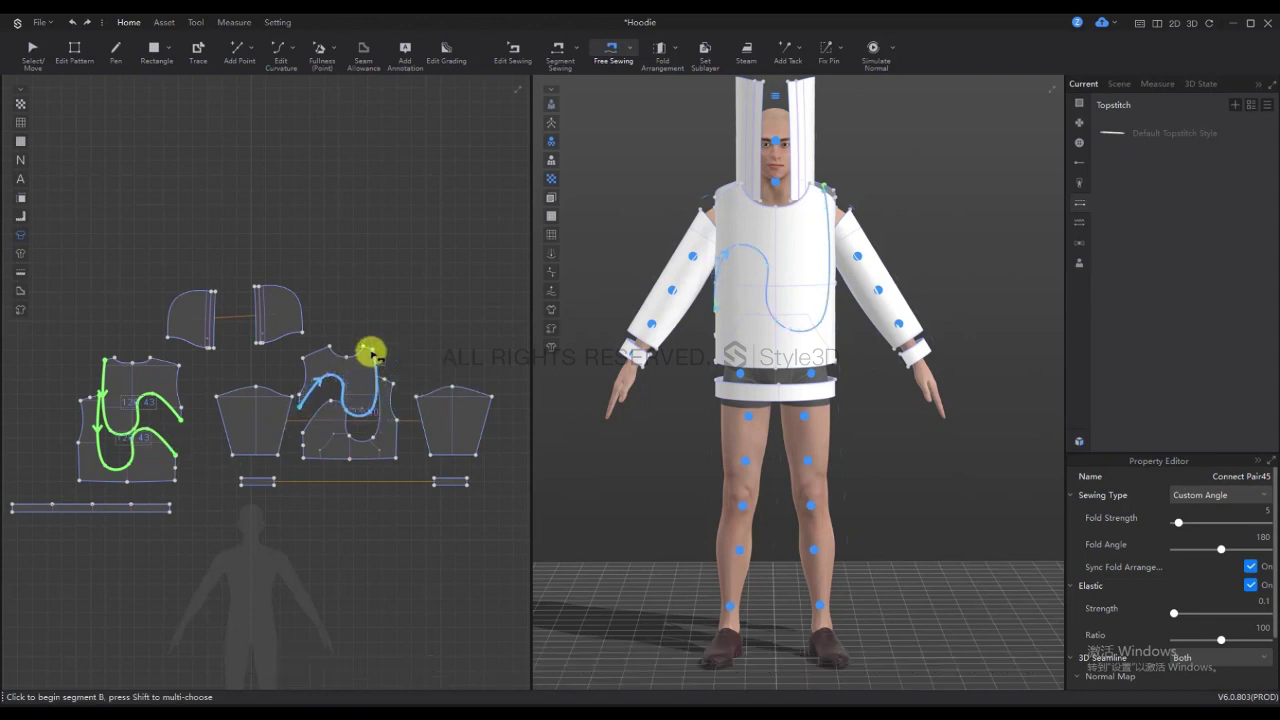
click(300, 430)
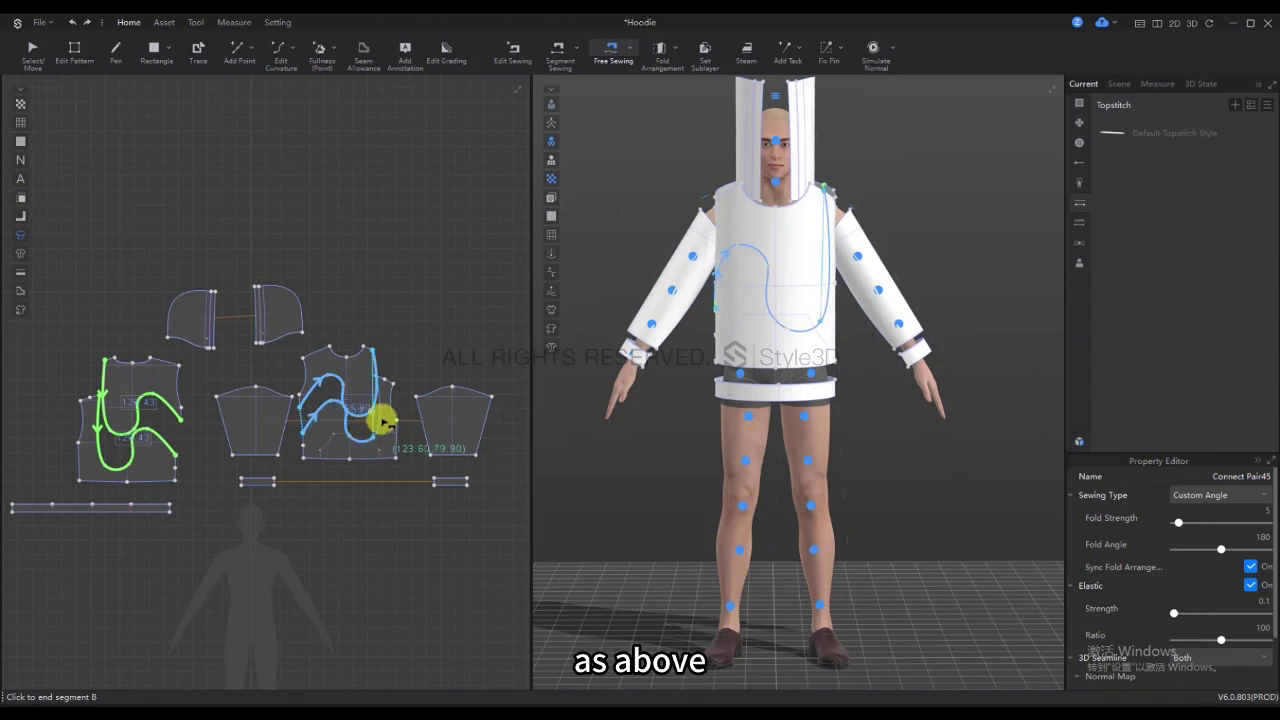
click(368, 382)
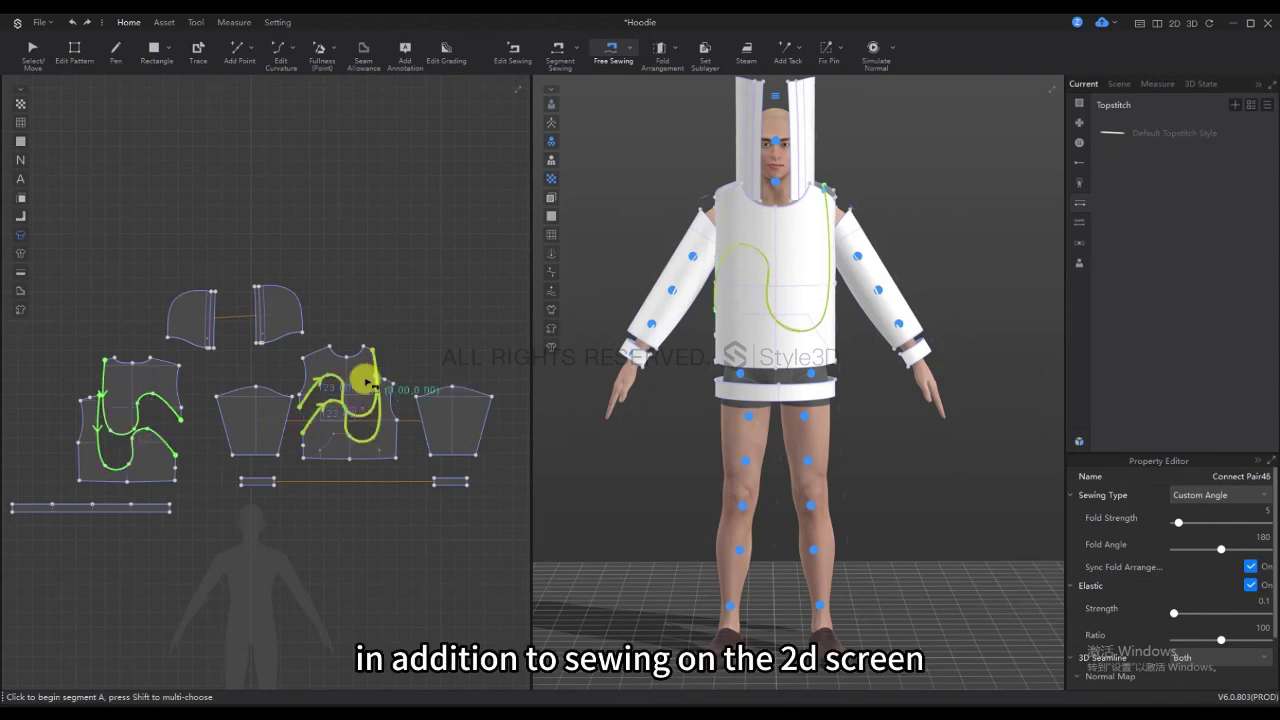
Sew the side seam on the avatar's left, joining the lower back piece to the lower front piece
click(77, 445)
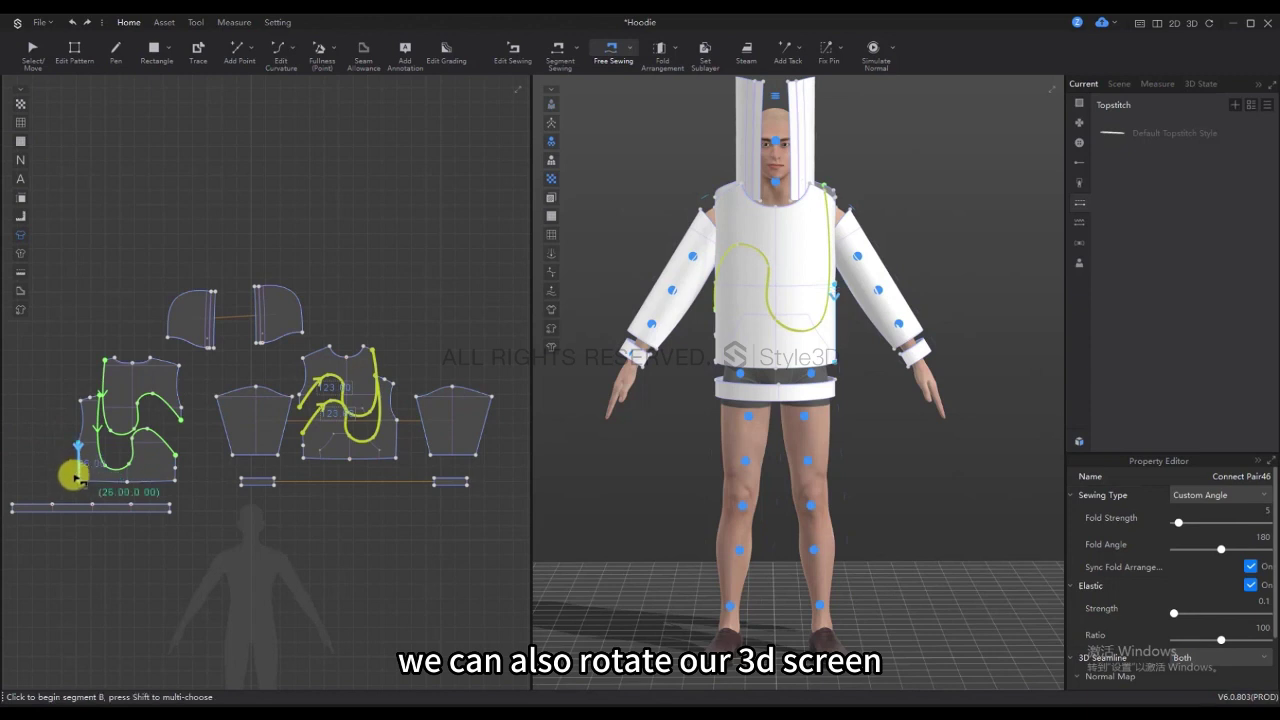
click(400, 428)
click(391, 457)
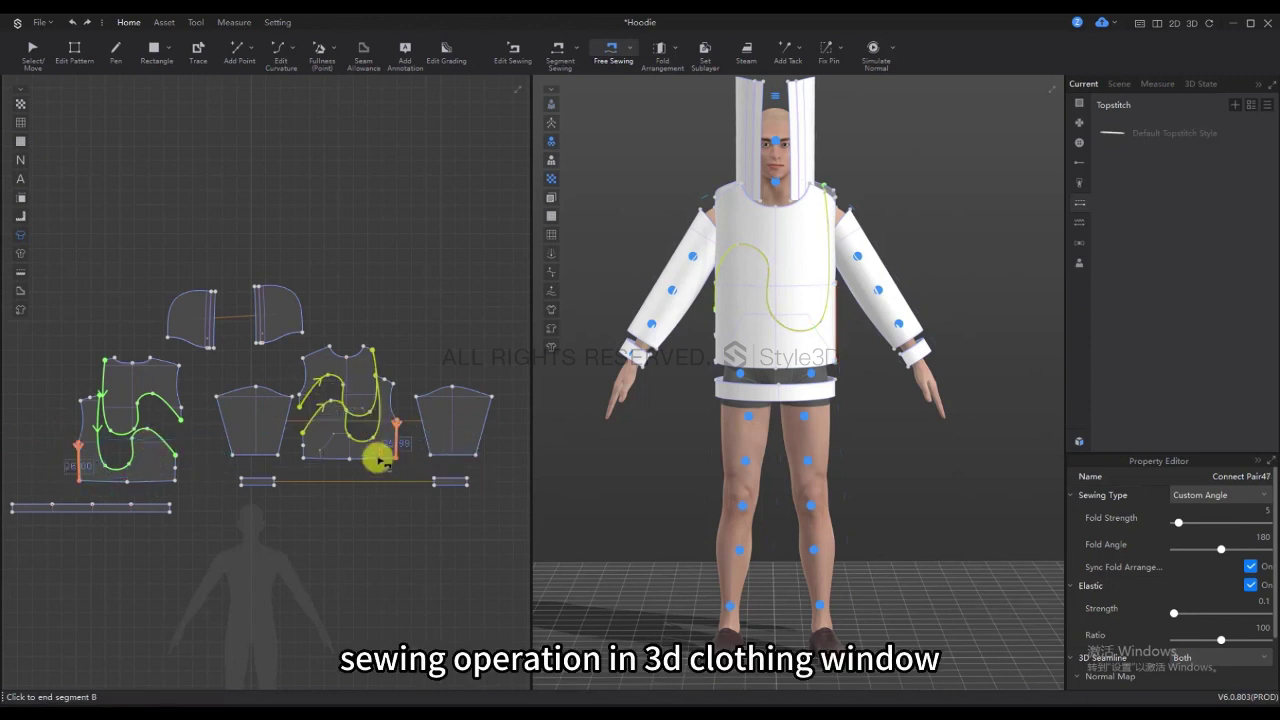
Sew the side seam on the avatar's right, multi-selecting the upper and lower back edges and matching them to both front edges
click(183, 426)
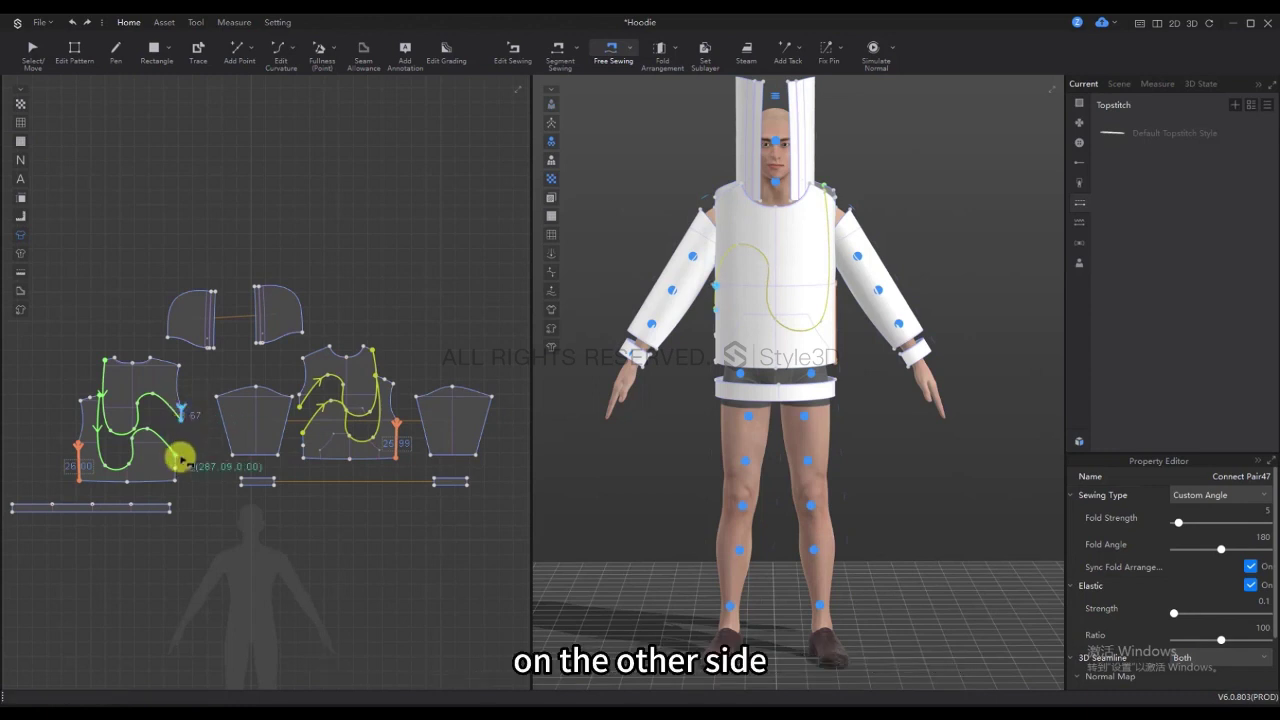
click(178, 468)
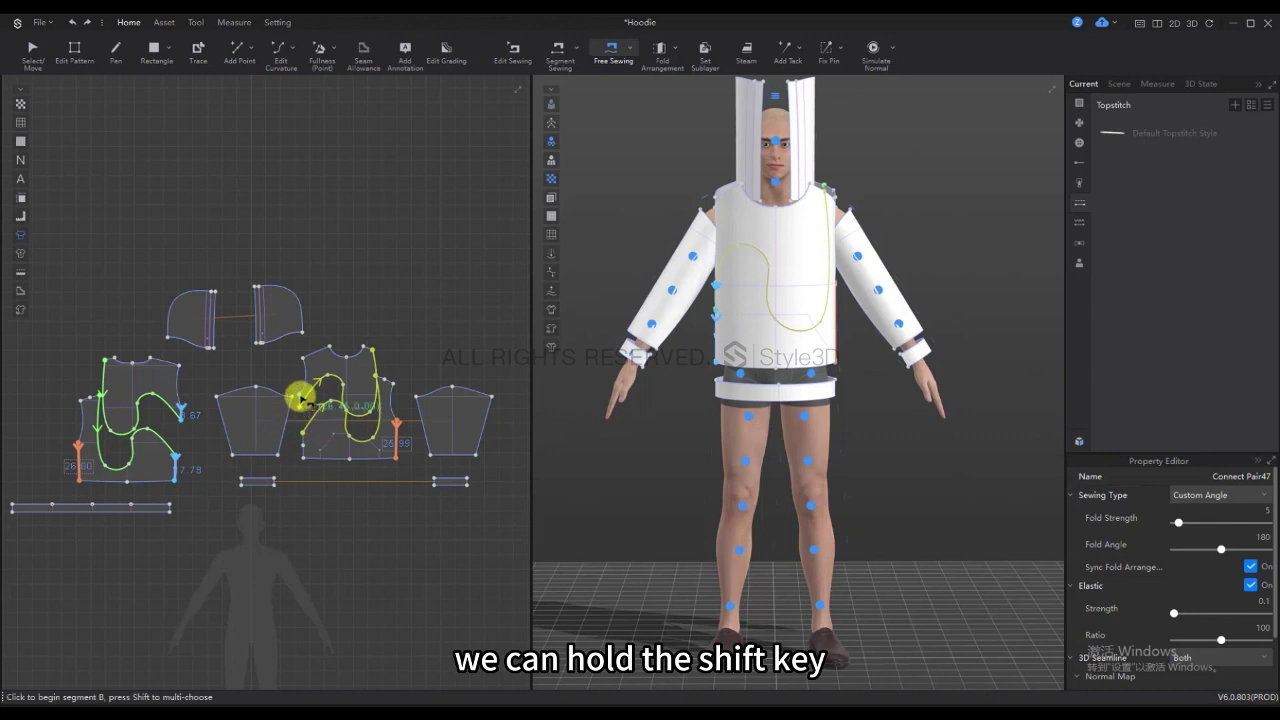
click(304, 436)
click(303, 459)
key(Return)
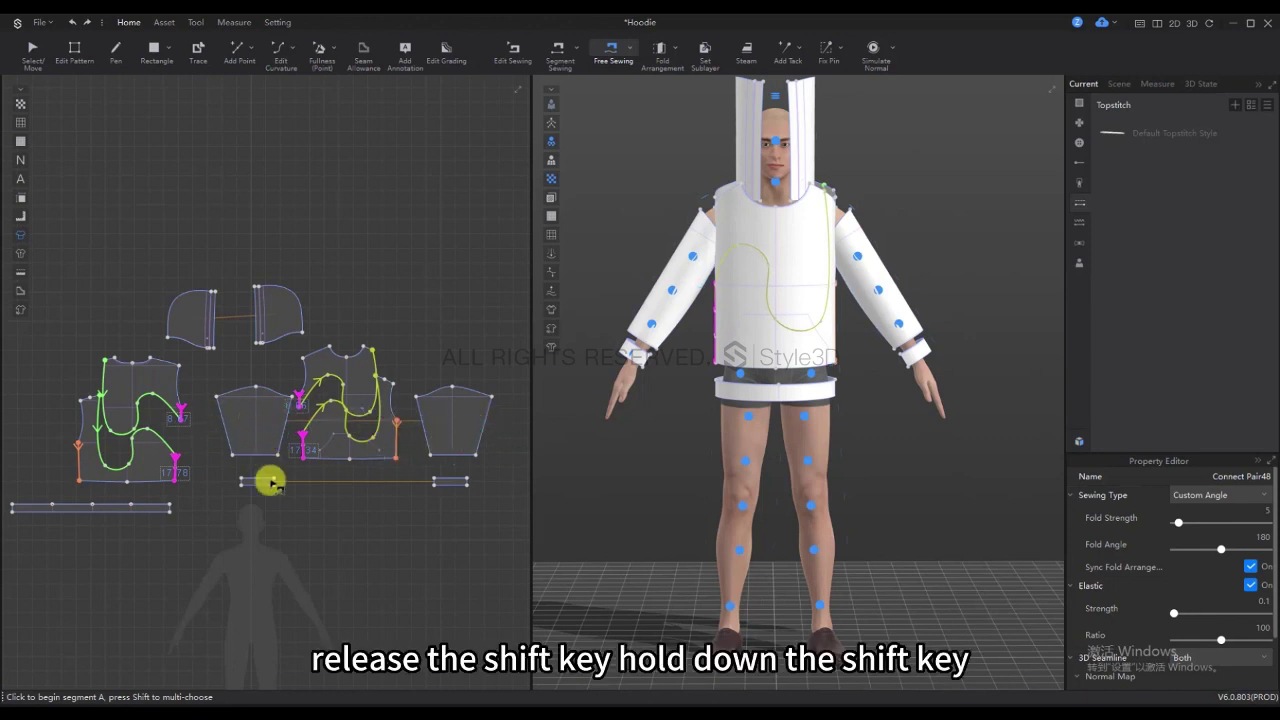
Sew the shoulder seam on the avatar's right between the upper back and upper front pieces
click(176, 406)
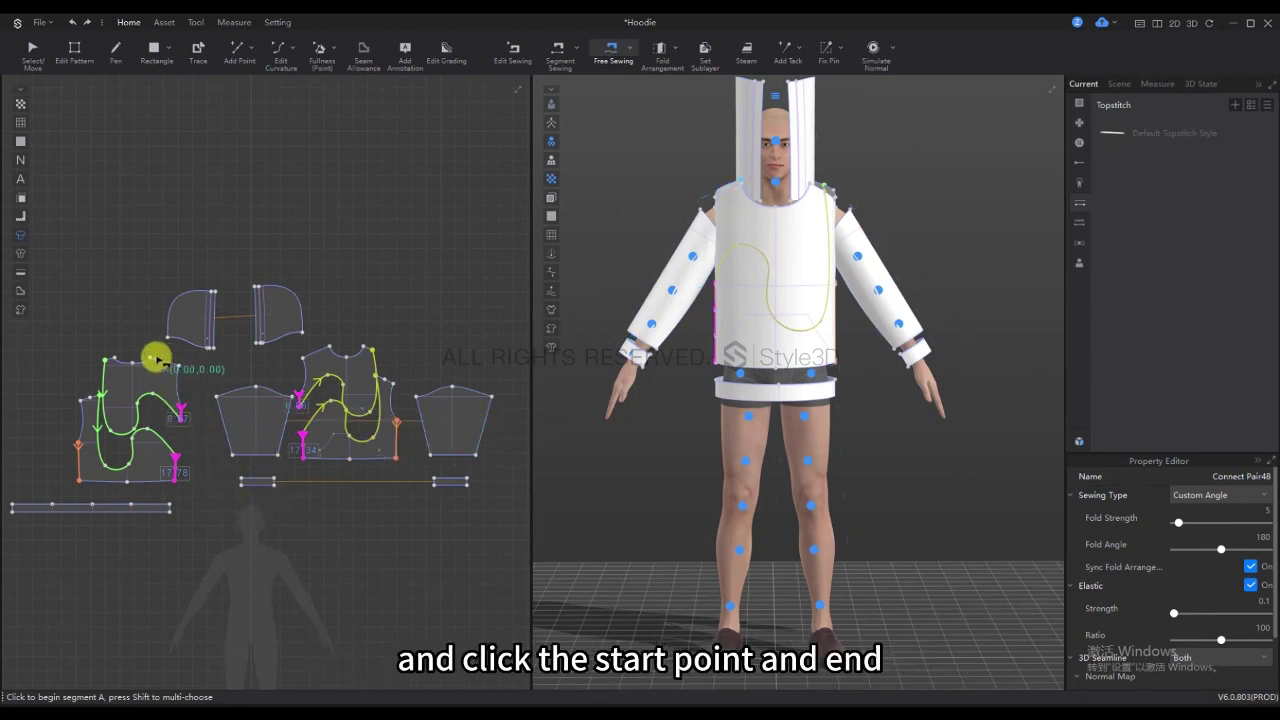
click(154, 358)
click(176, 368)
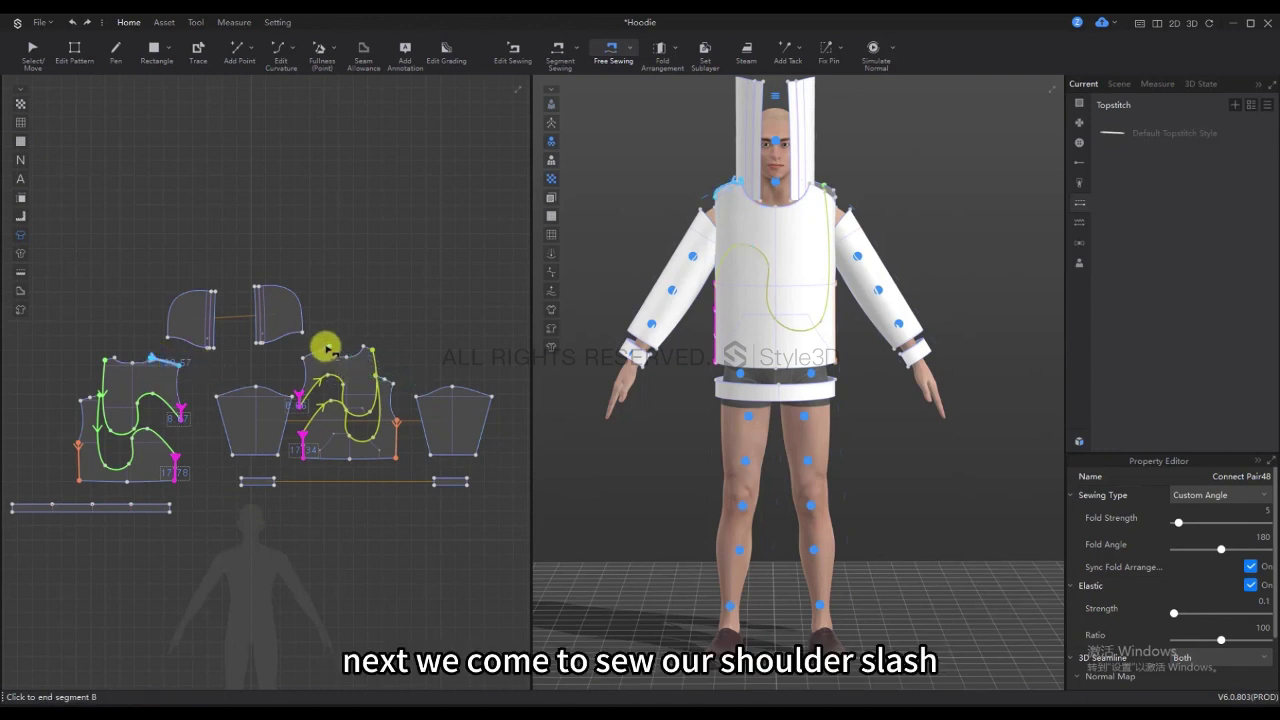
click(302, 358)
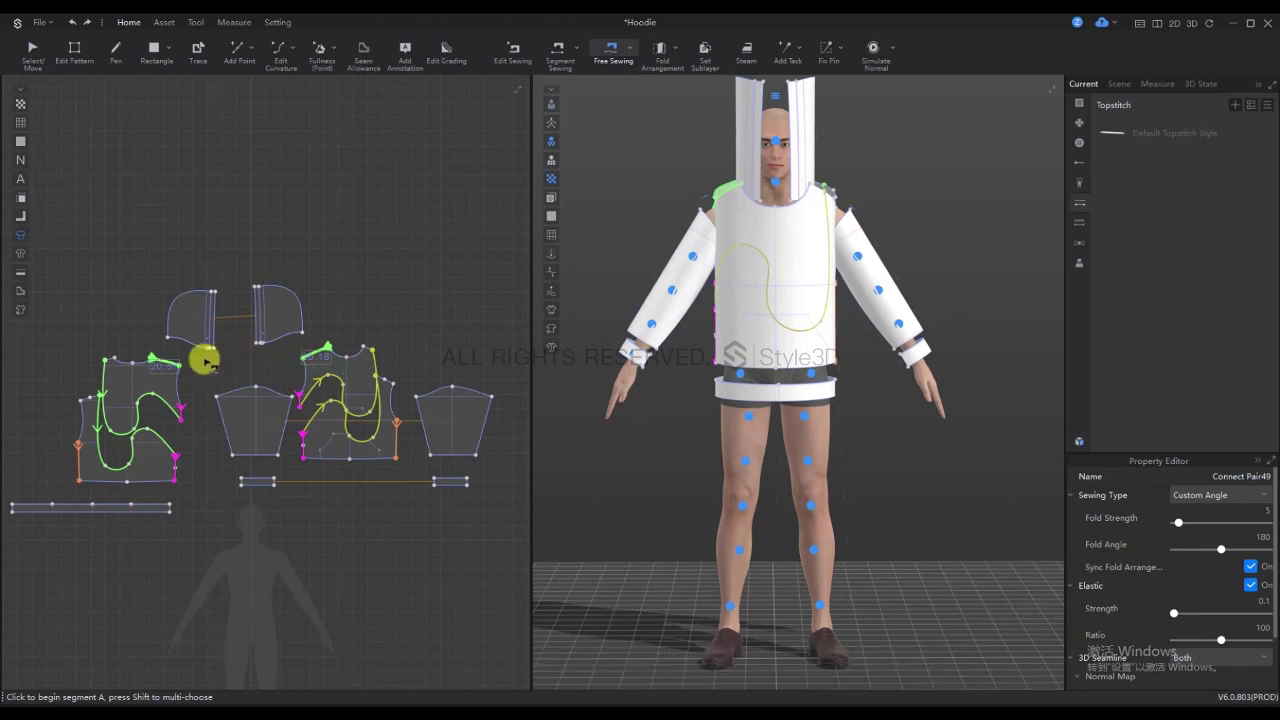
Sew the shoulder seam on the avatar's left, matching the two-part front shoulder edge to the two-part back shoulder edge
click(372, 353)
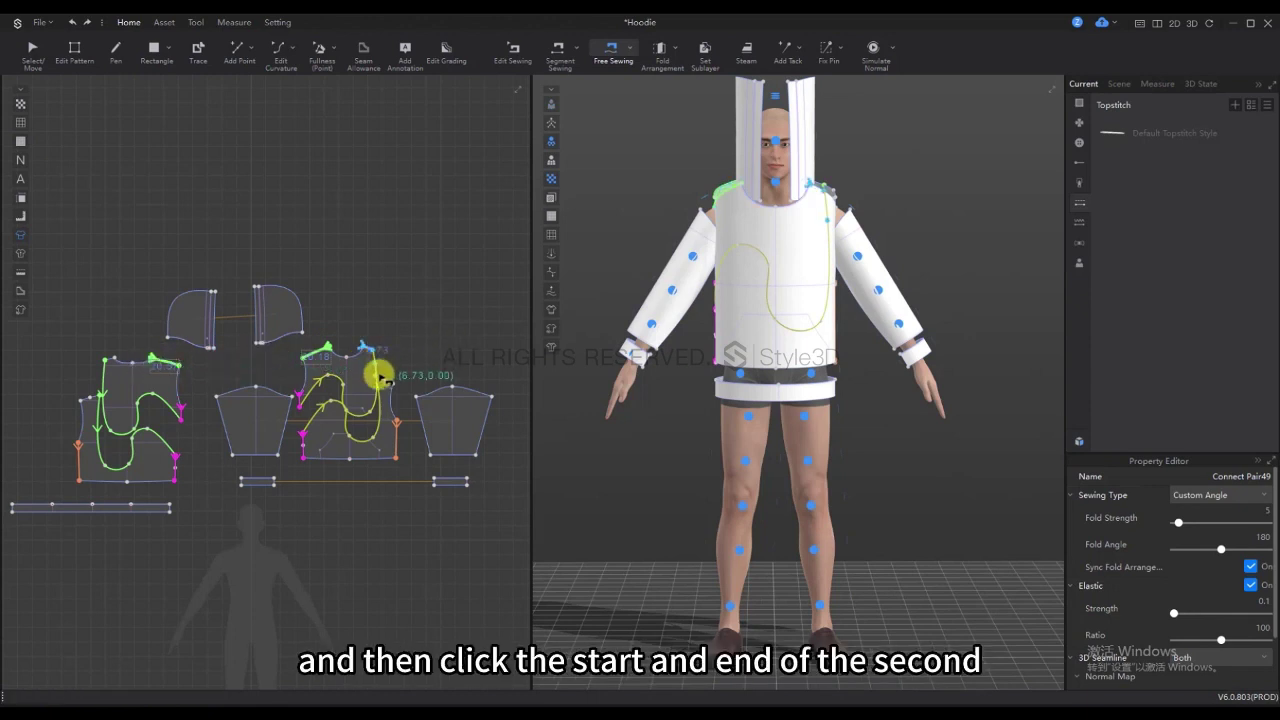
click(394, 384)
click(125, 353)
click(104, 358)
click(101, 396)
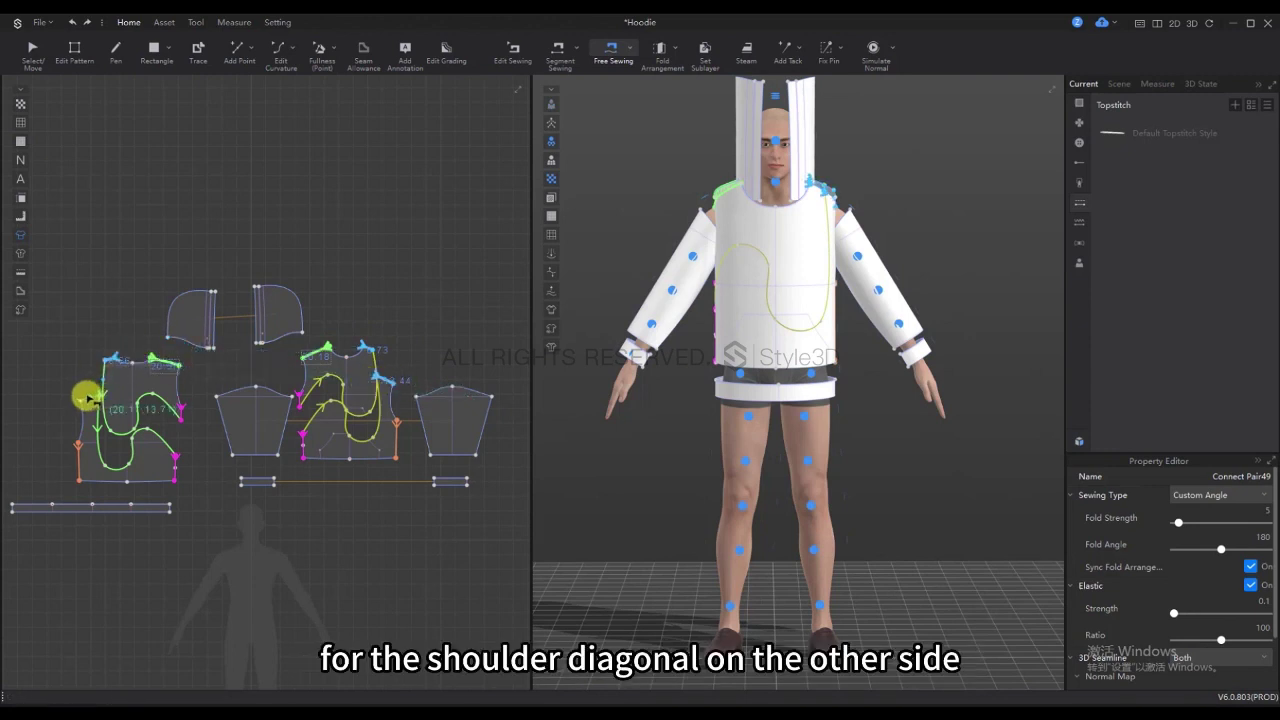
click(83, 401)
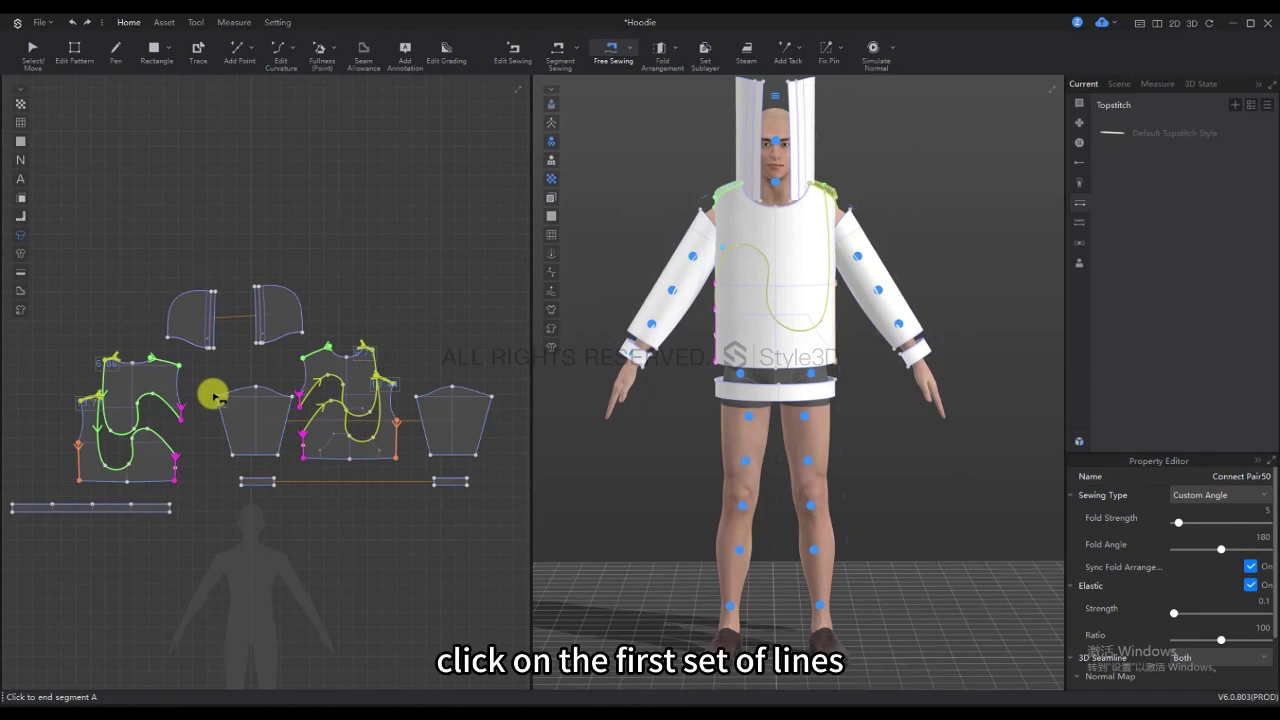
Sew the sleeve's two long side edges together and join its lower edge to the top of the cuff
click(231, 456)
click(289, 399)
click(277, 458)
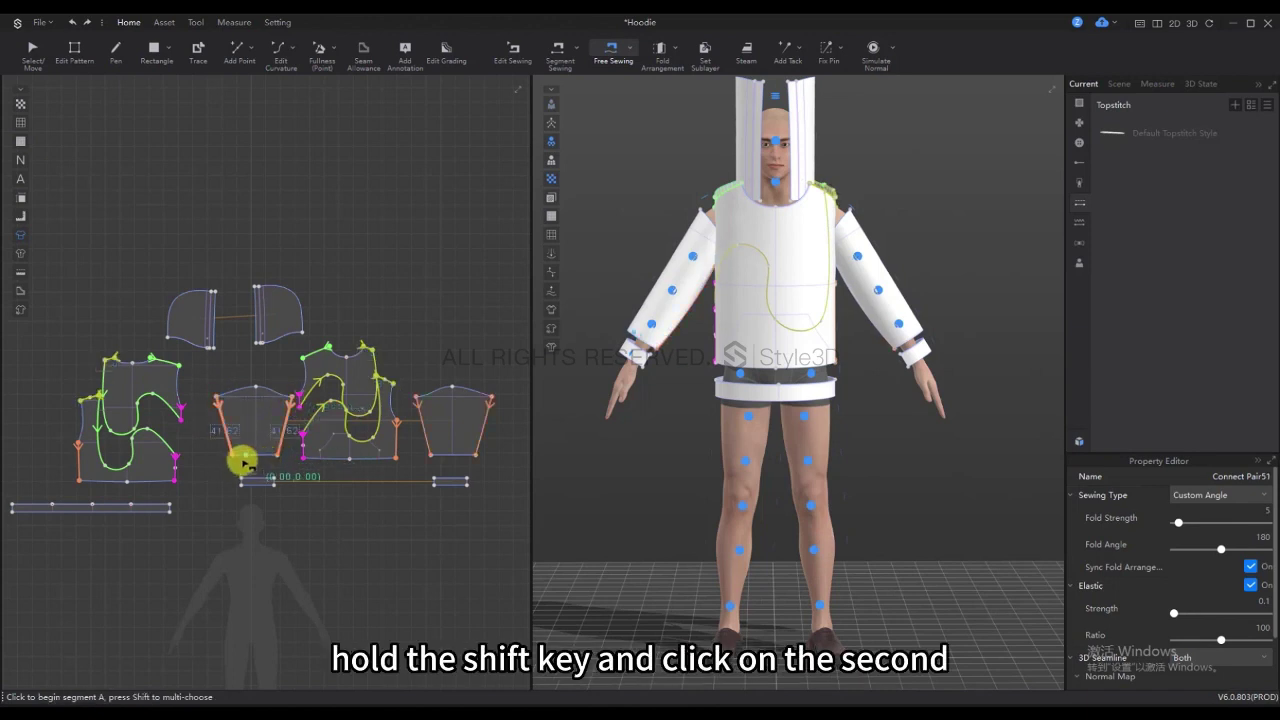
click(233, 459)
click(276, 458)
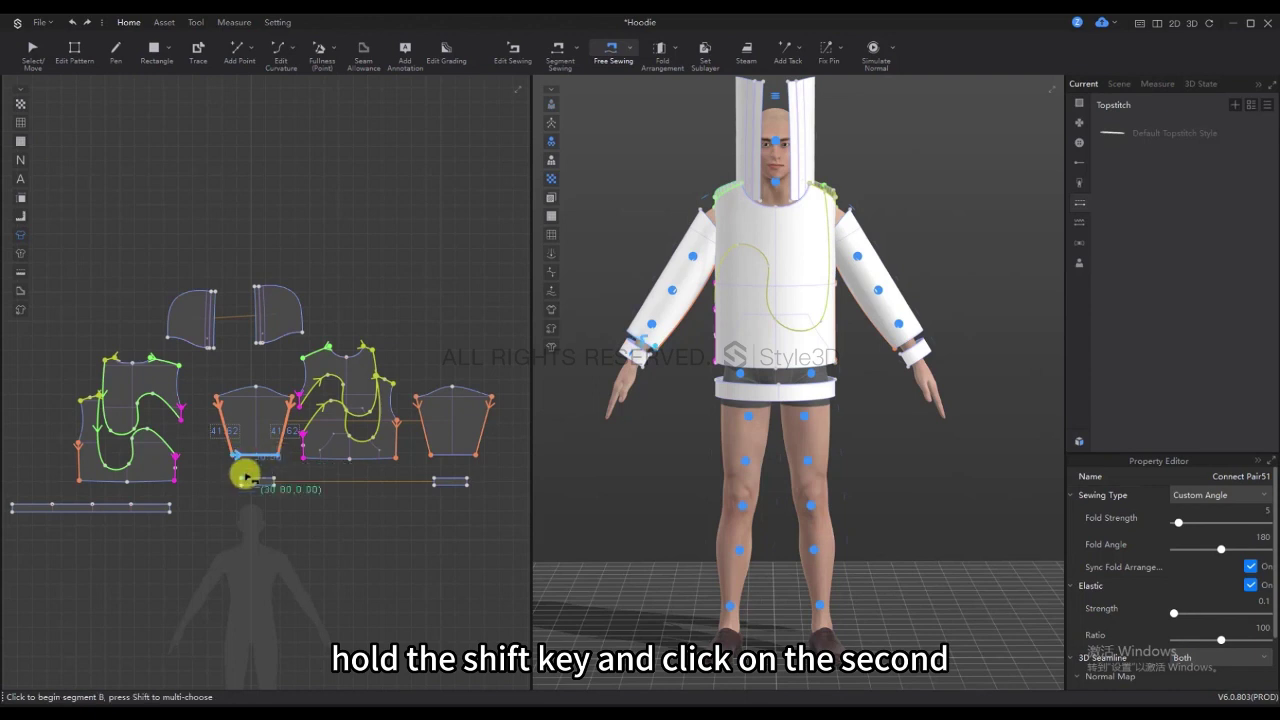
shift+click(270, 478)
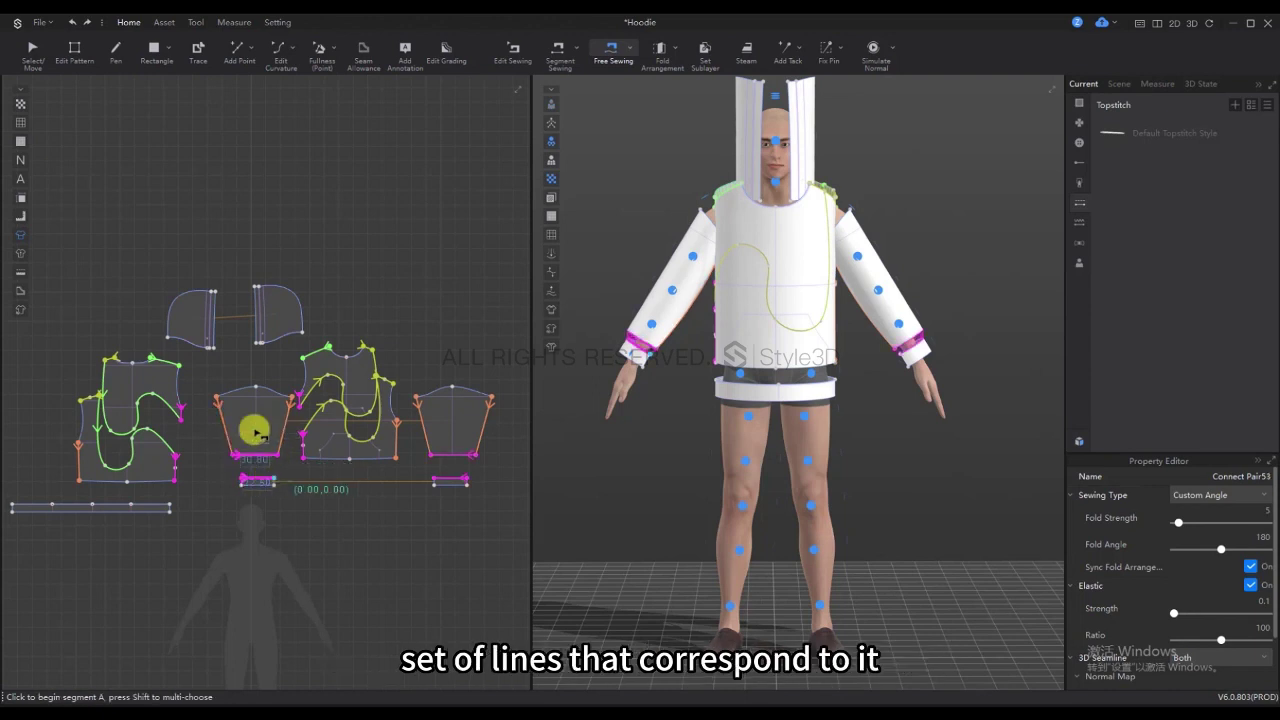
Sew both sleeve caps to the matching back and front armhole edges, keeping the seam directions consistent
click(220, 399)
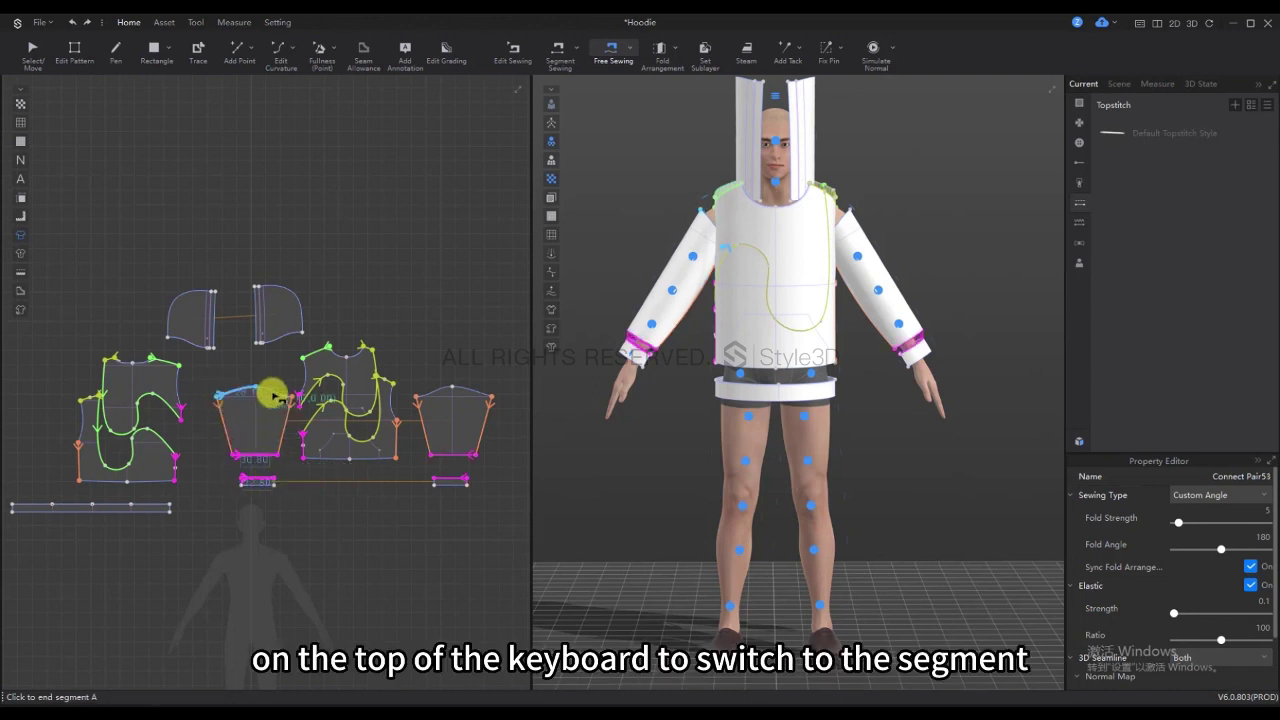
click(185, 403)
click(178, 363)
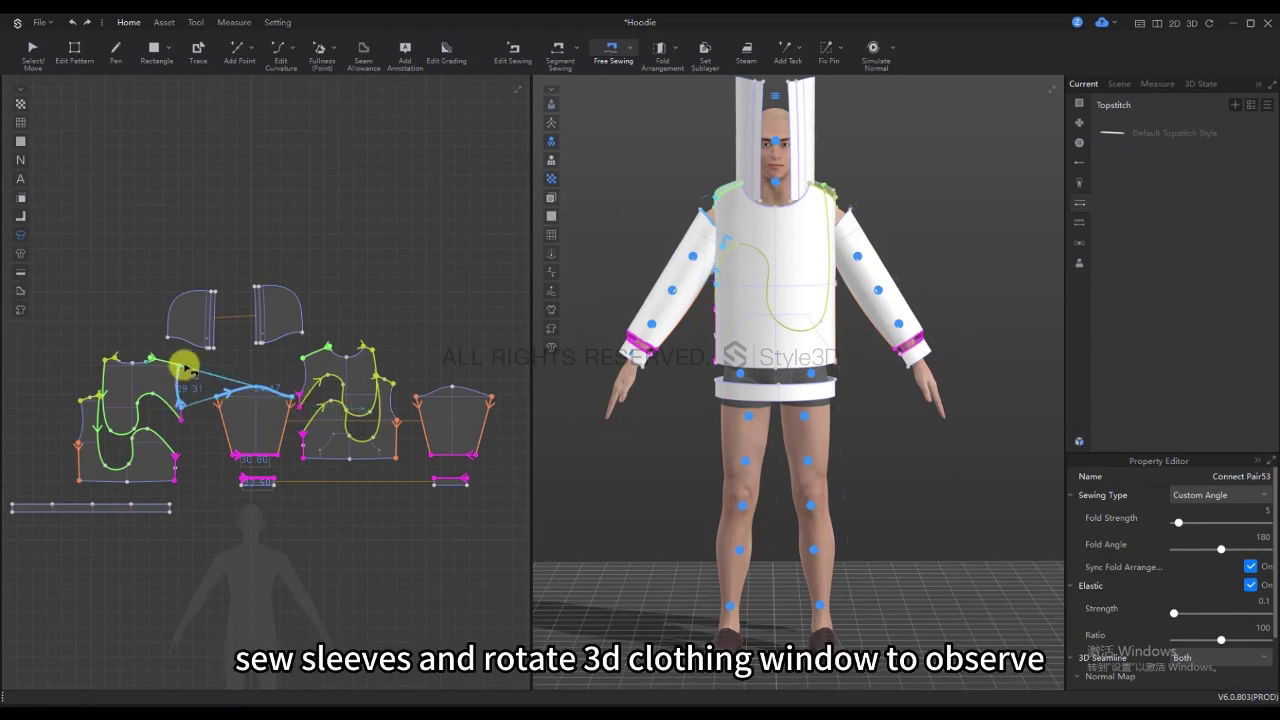
click(298, 394)
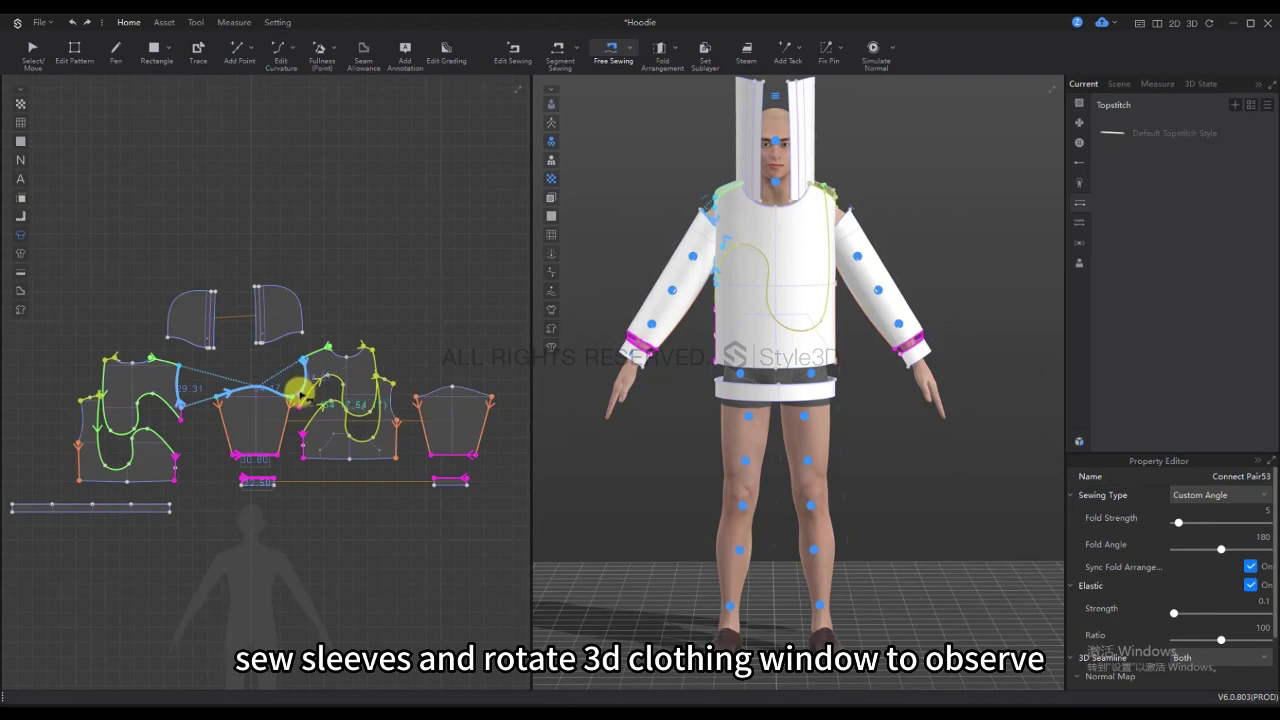
click(328, 378)
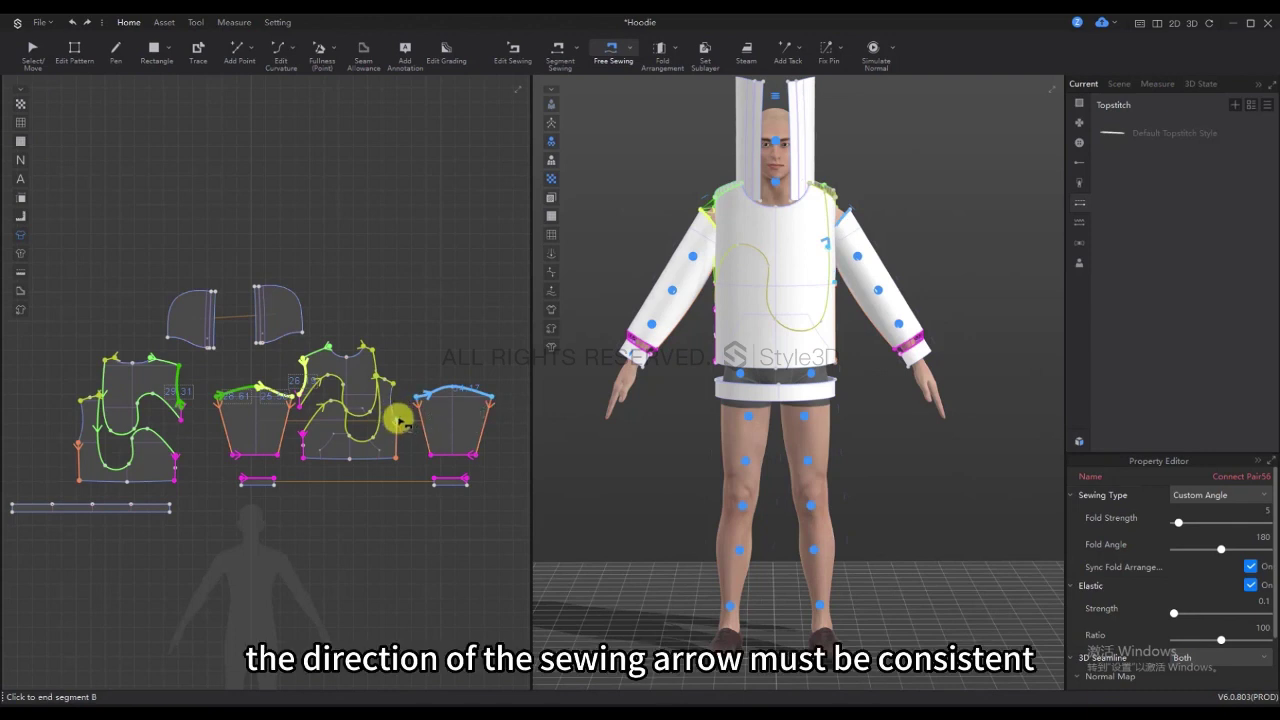
click(82, 403)
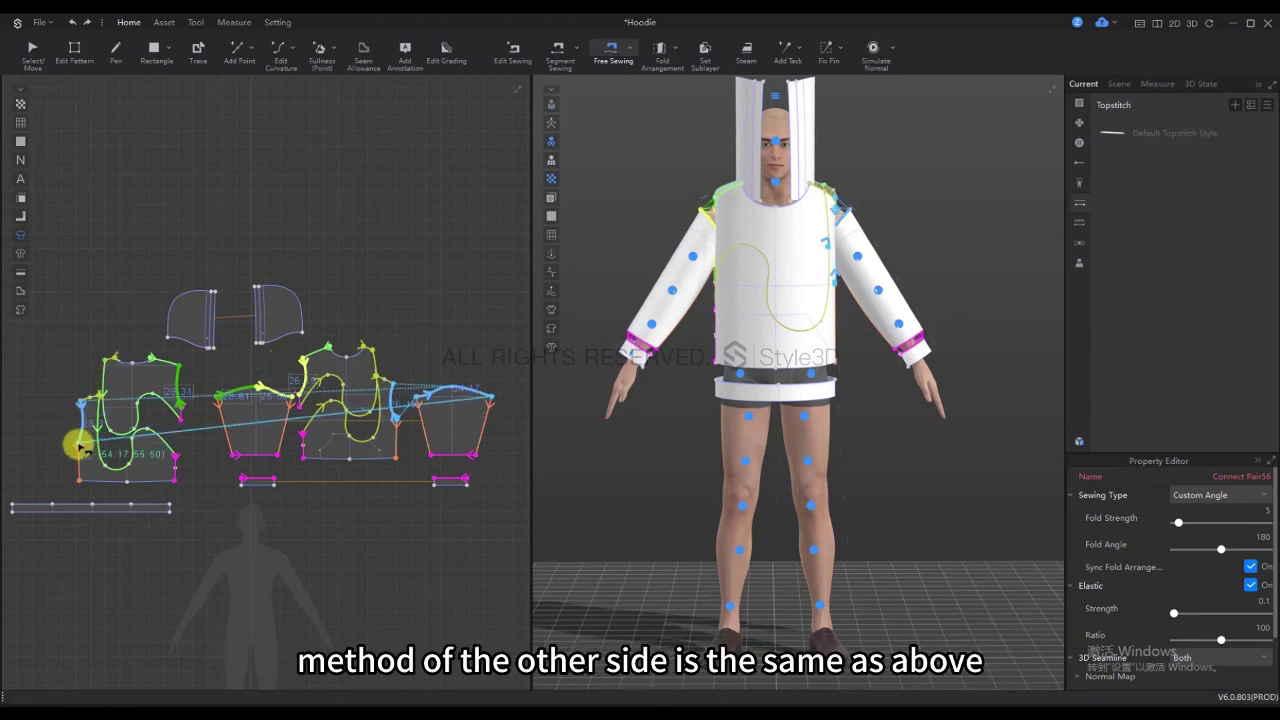
click(78, 445)
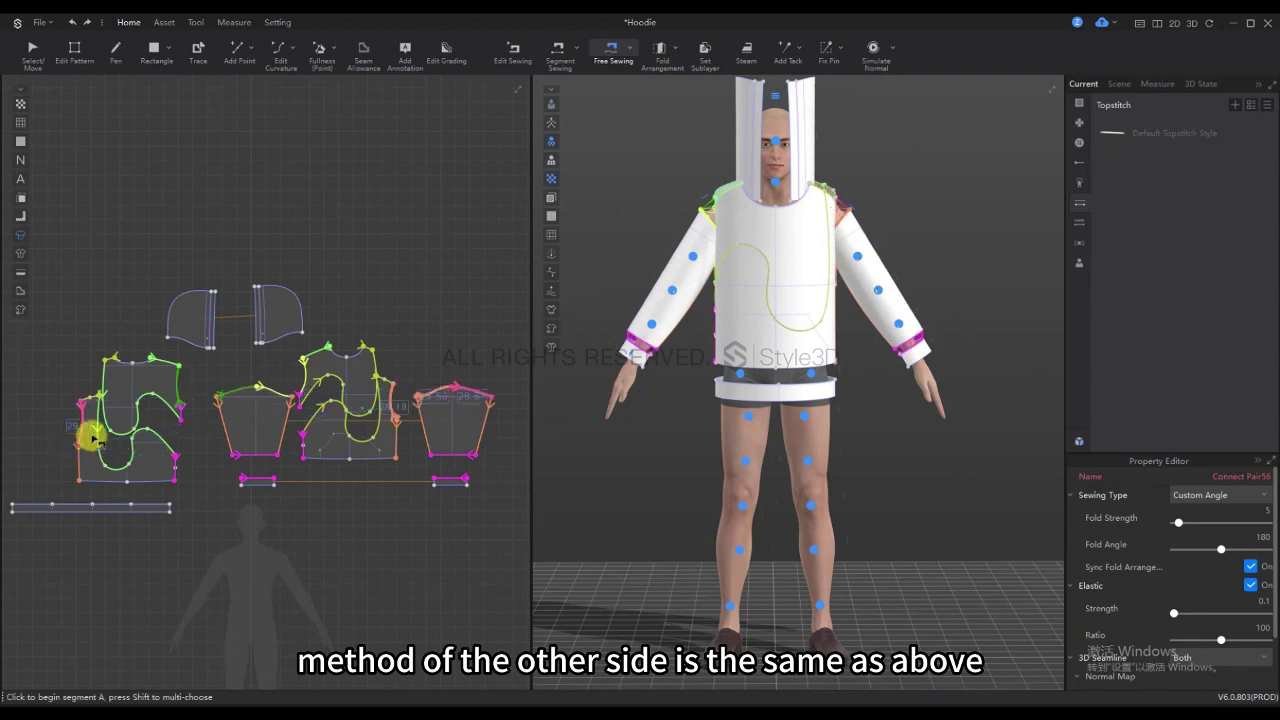
Sew the upper edge of the long hem piece to the bottom edges of the front and back bodies
click(14, 507)
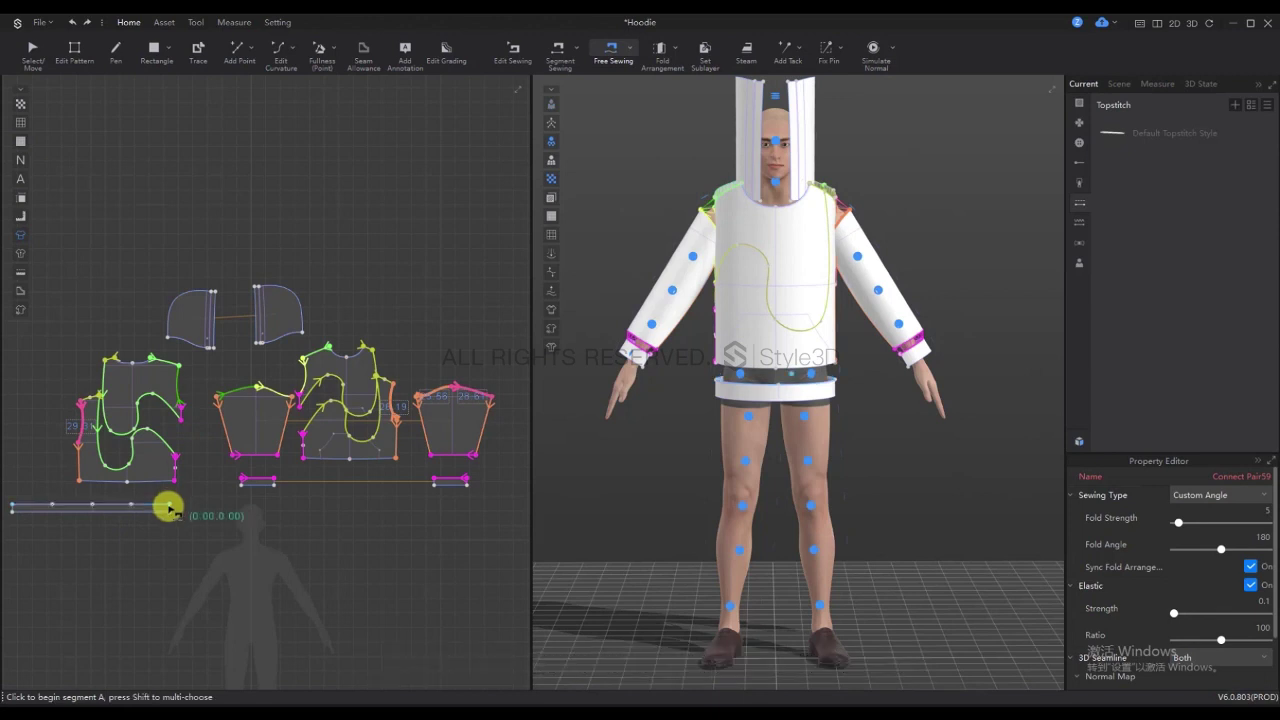
click(13, 504)
click(398, 457)
click(303, 457)
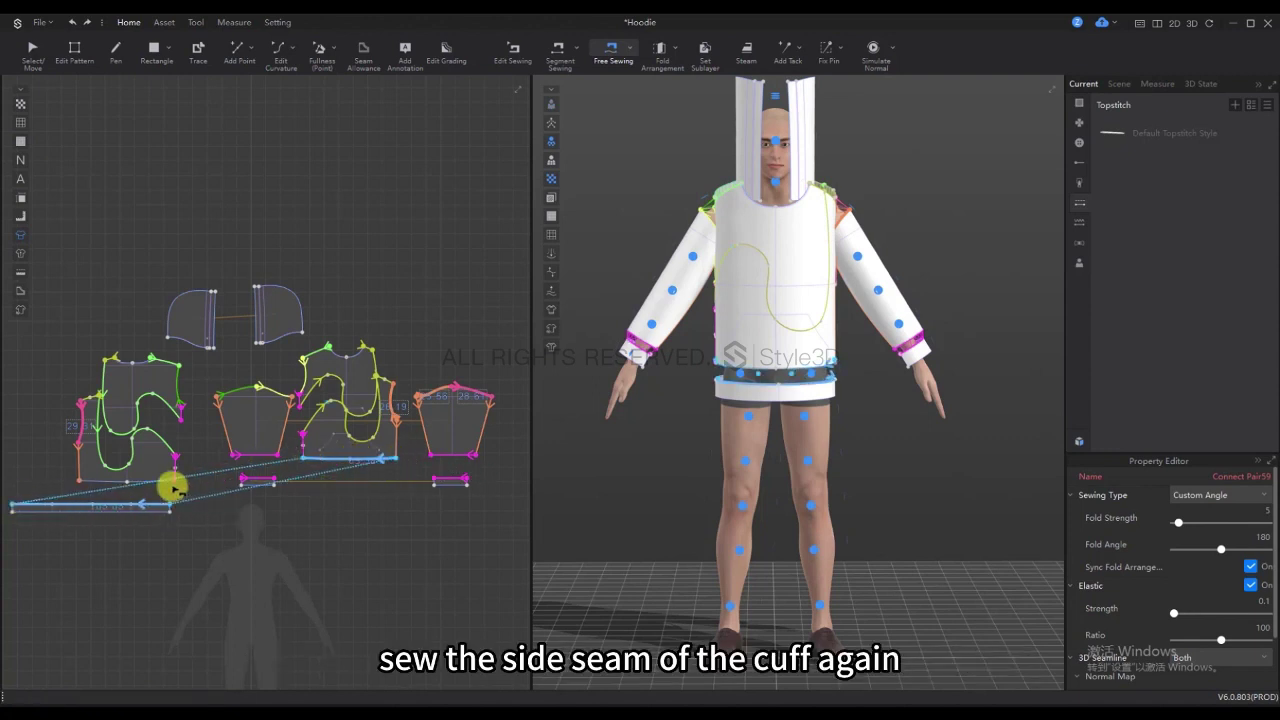
click(172, 484)
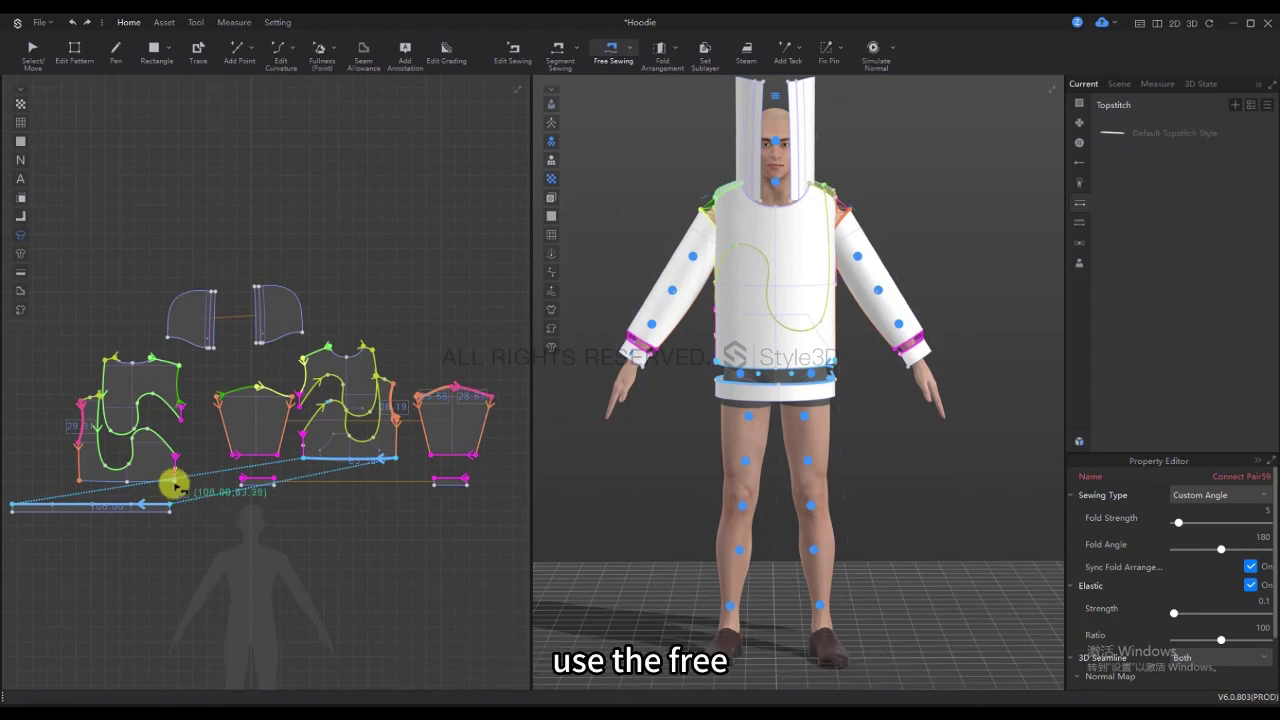
click(88, 485)
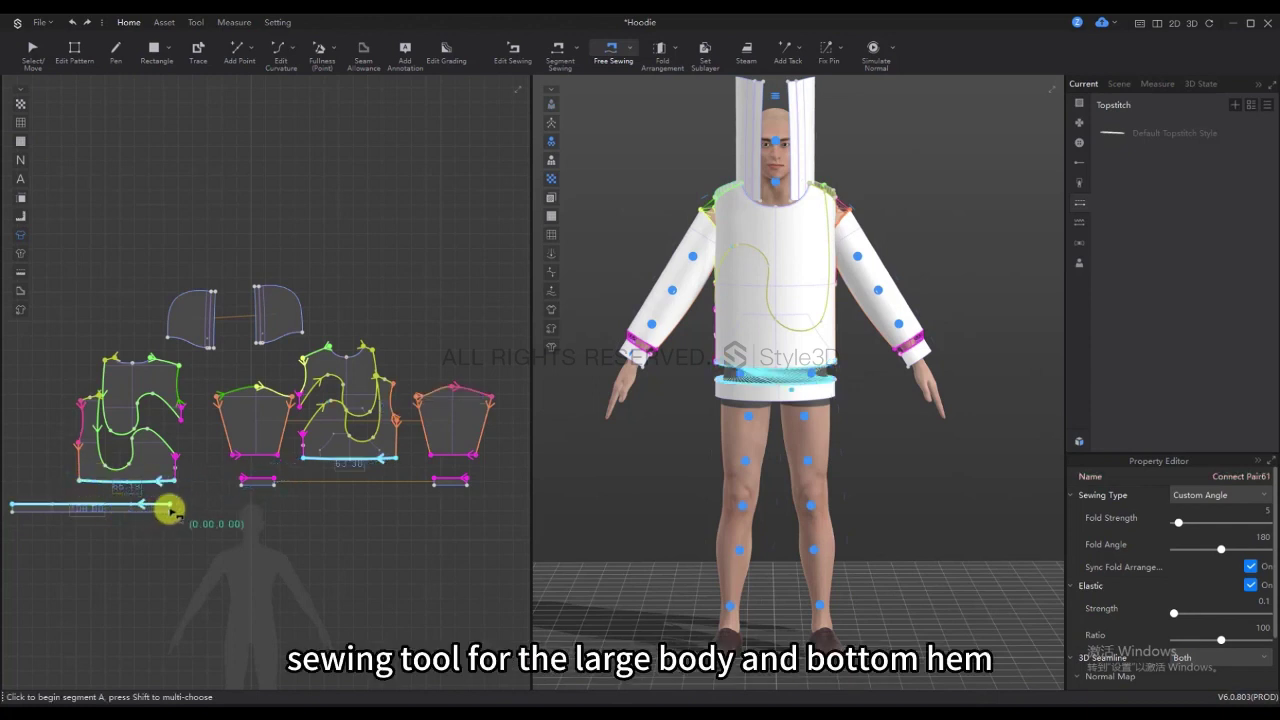
Sew the two short ends of the long bottom hem piece to each other with Free Sewing
click(170, 510)
click(33, 513)
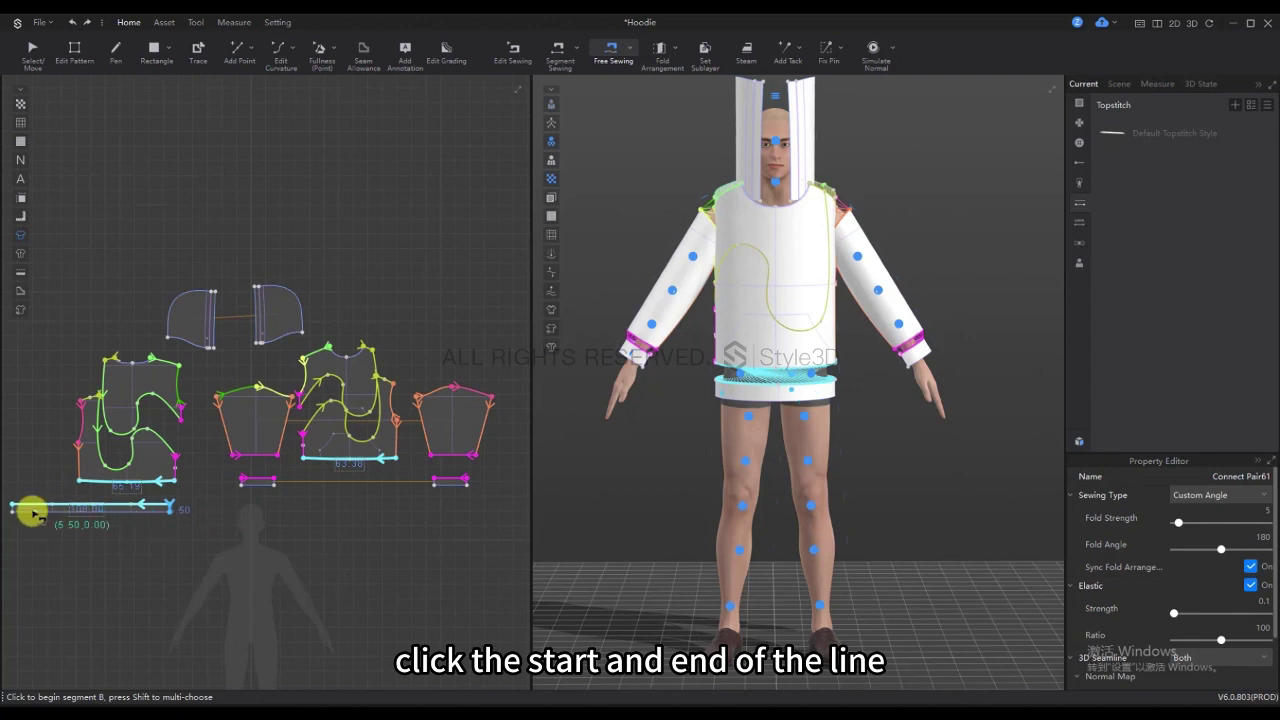
click(14, 508)
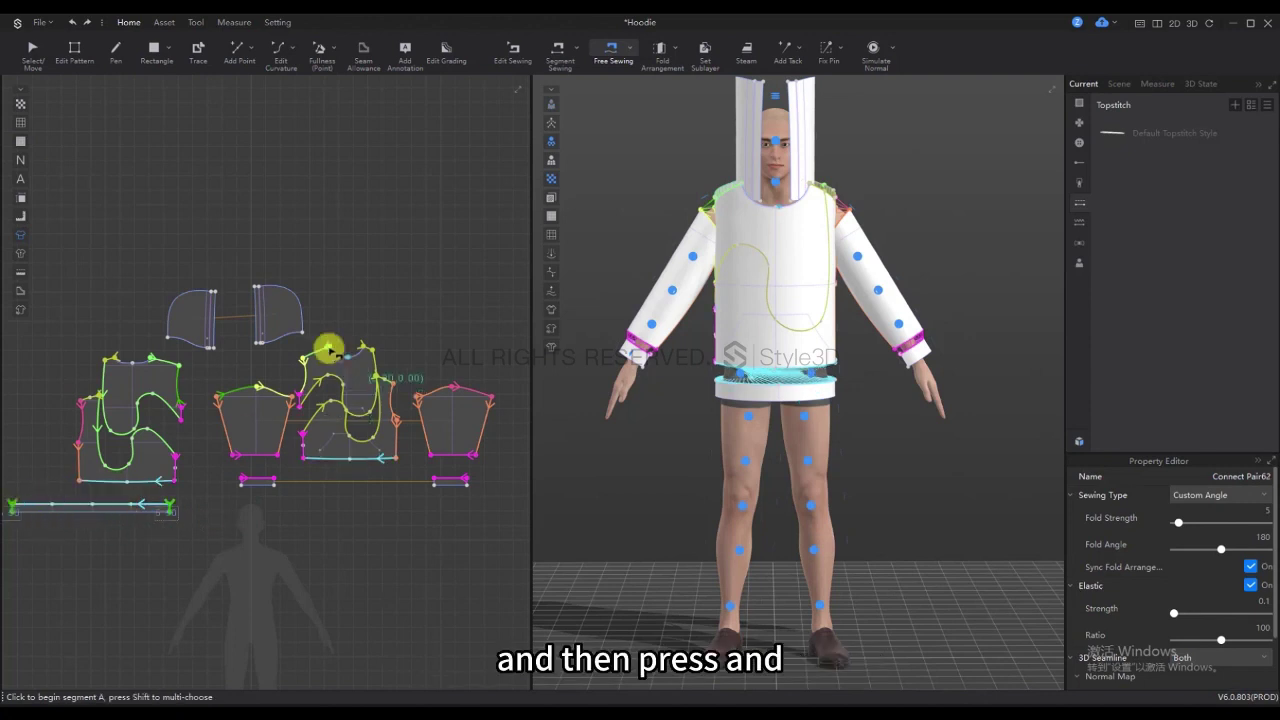
Sew the first hood piece's lower edge, up to the inner fold line, to the matching half of the back and front necklines
scroll(196, 345, up, 3)
click(160, 324)
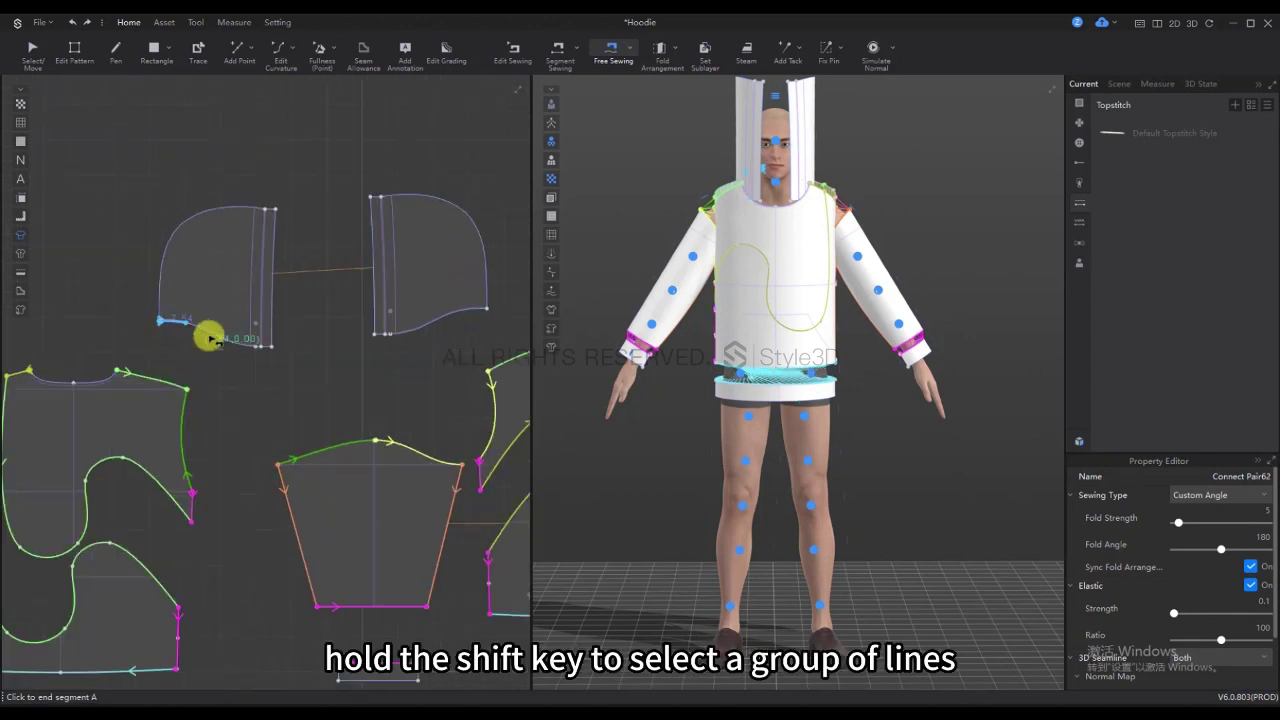
click(262, 348)
click(76, 382)
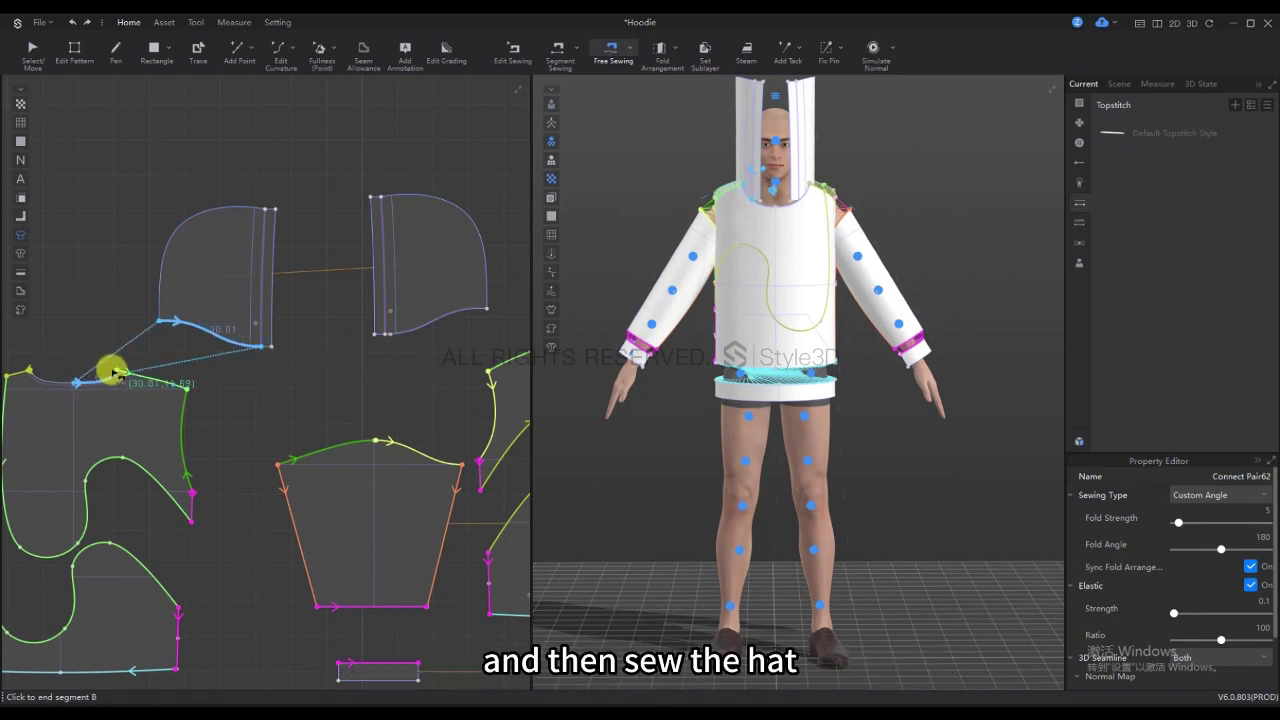
scroll(223, 371, down, 3)
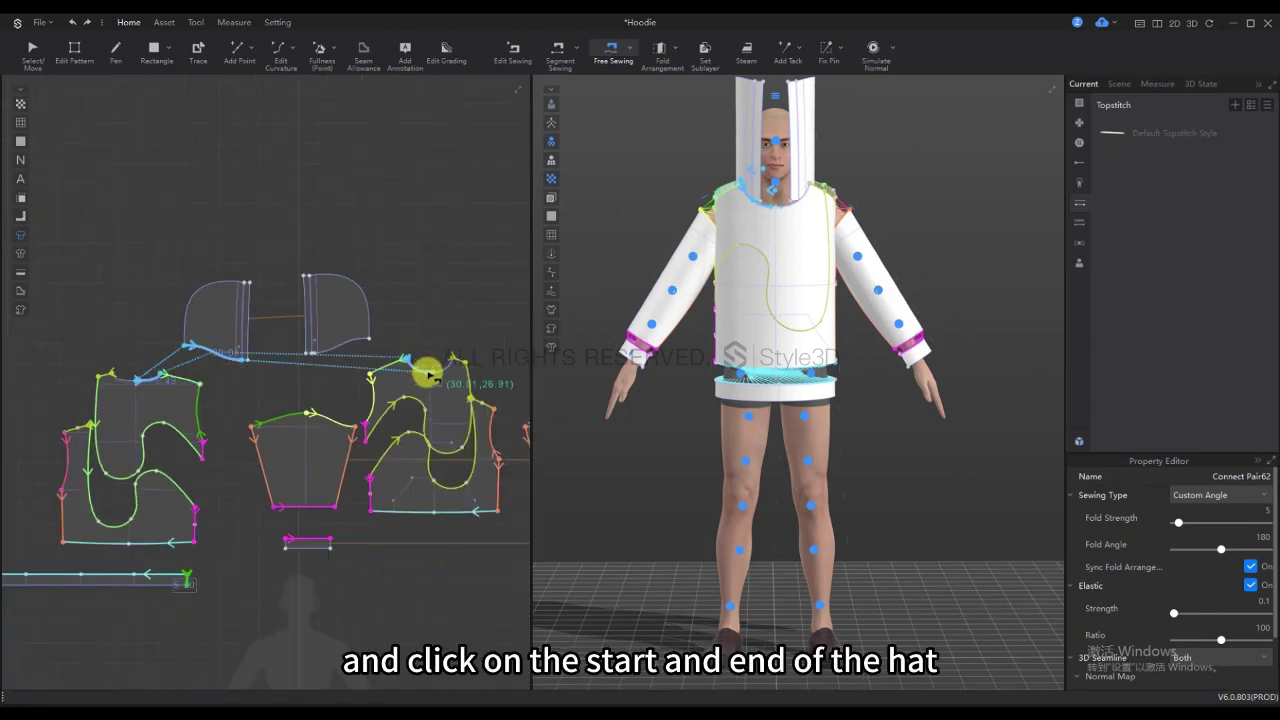
scroll(430, 375, up, 3)
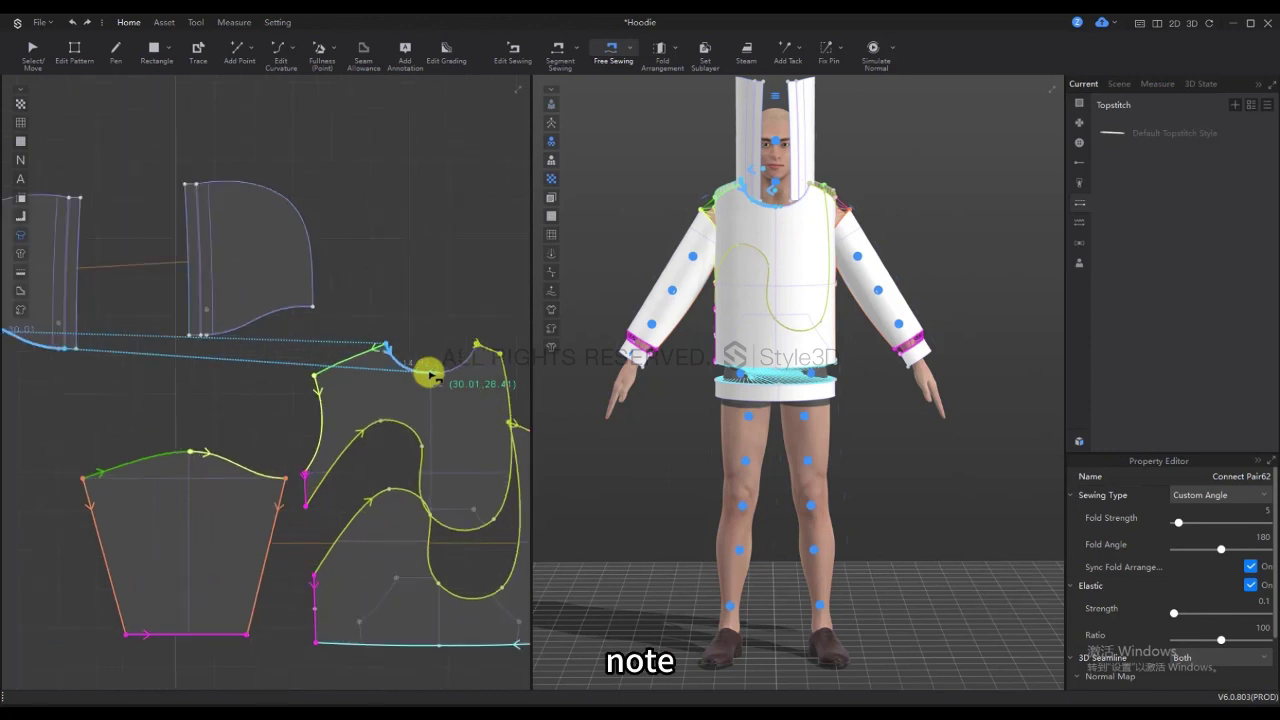
click(430, 375)
Sew the second hood piece's lower edge, stopping at the fold line, to the remaining half of the back and front necklines
scroll(251, 360, down, 2)
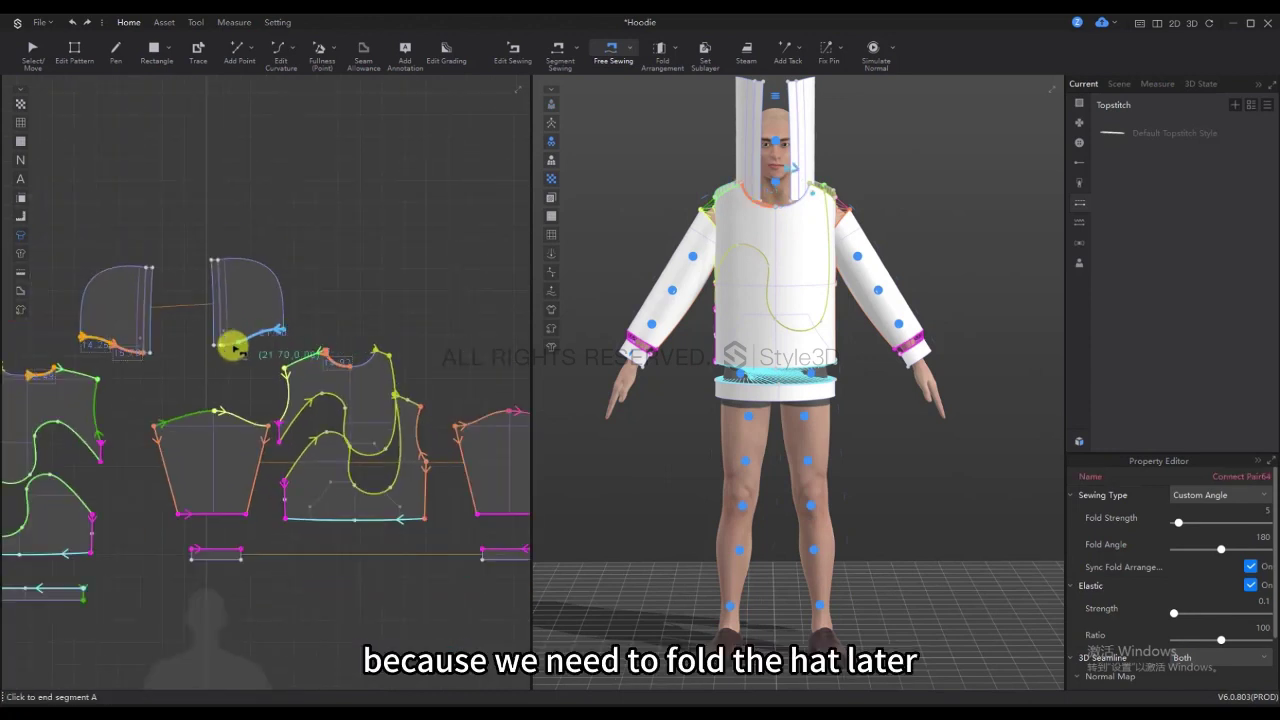
click(221, 348)
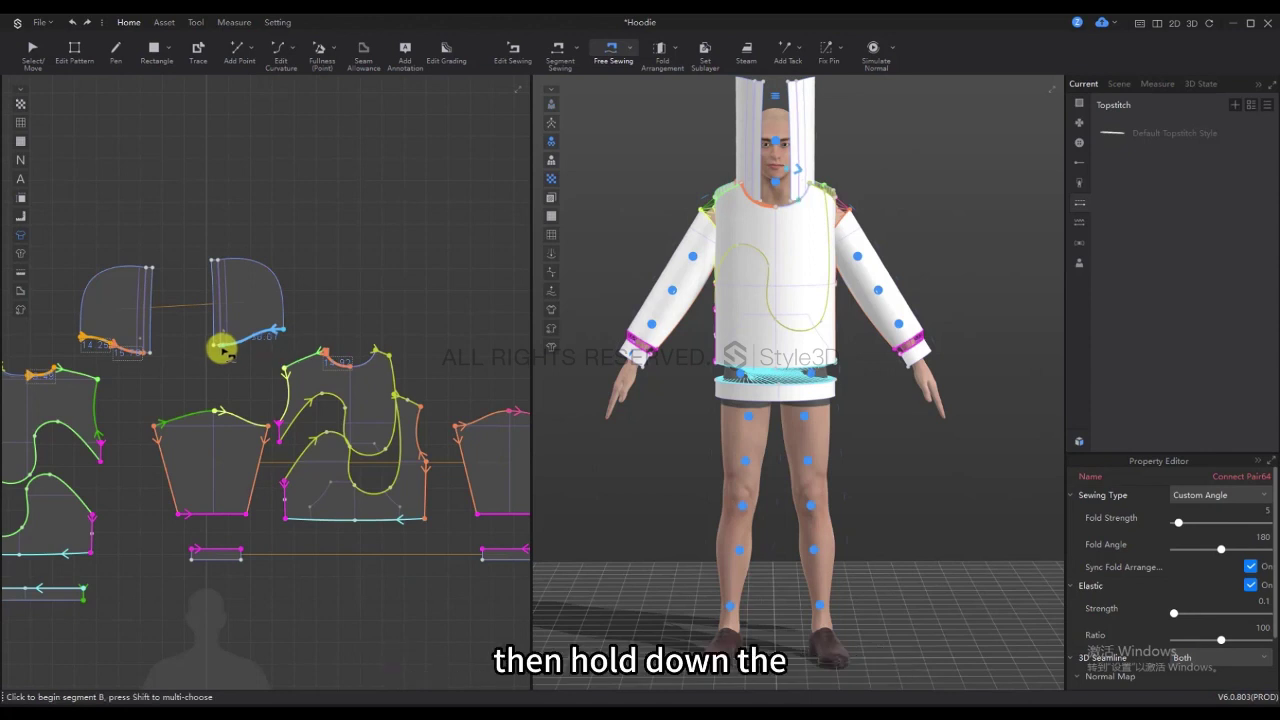
middle_drag(187, 373, 237, 382)
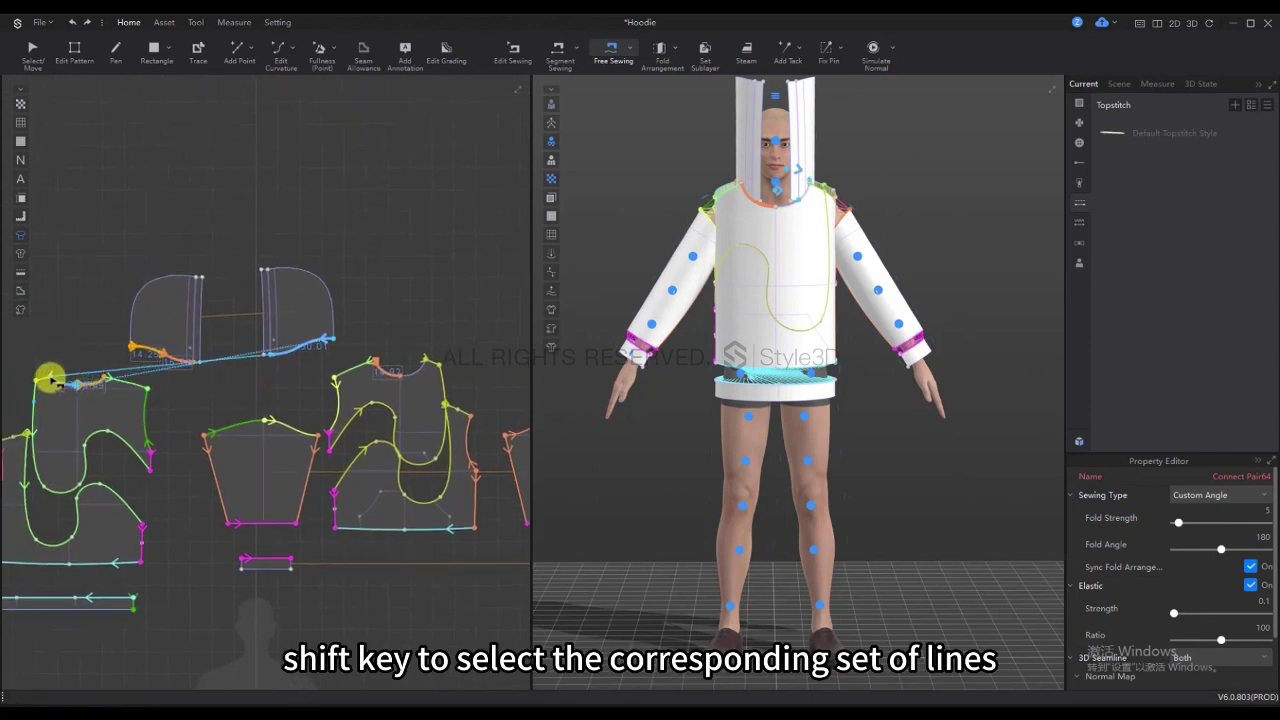
click(48, 379)
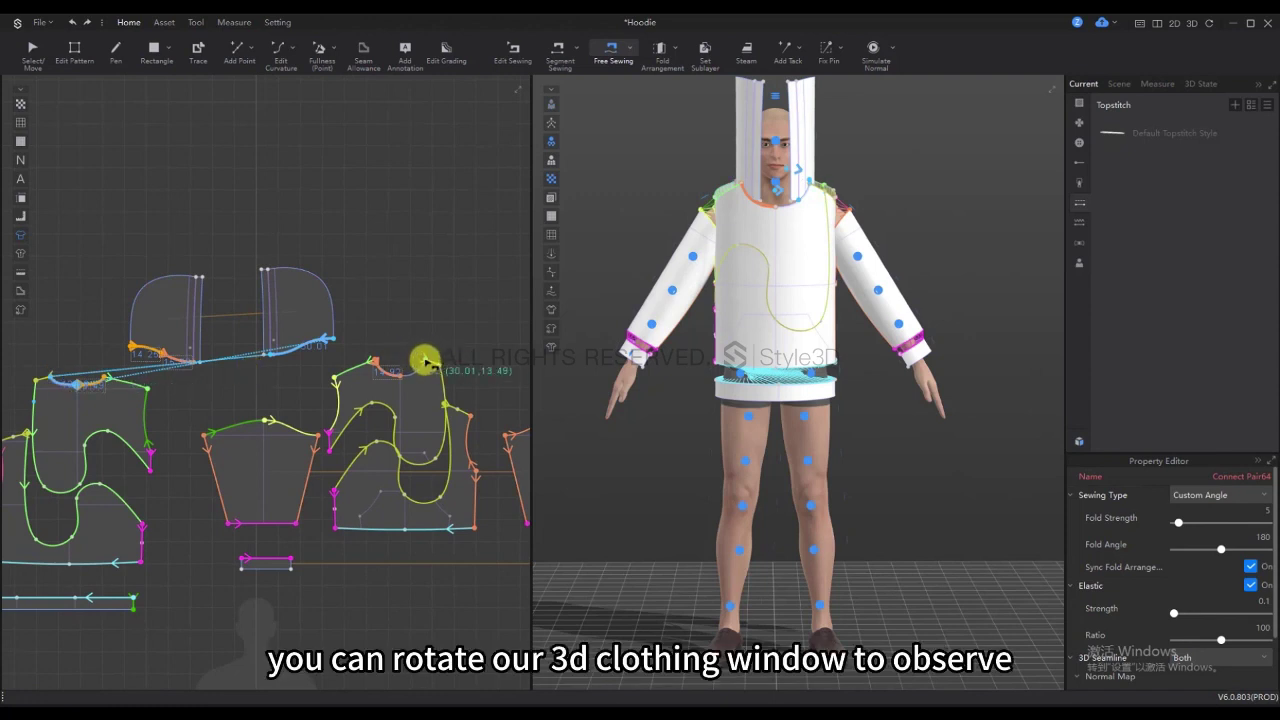
click(425, 358)
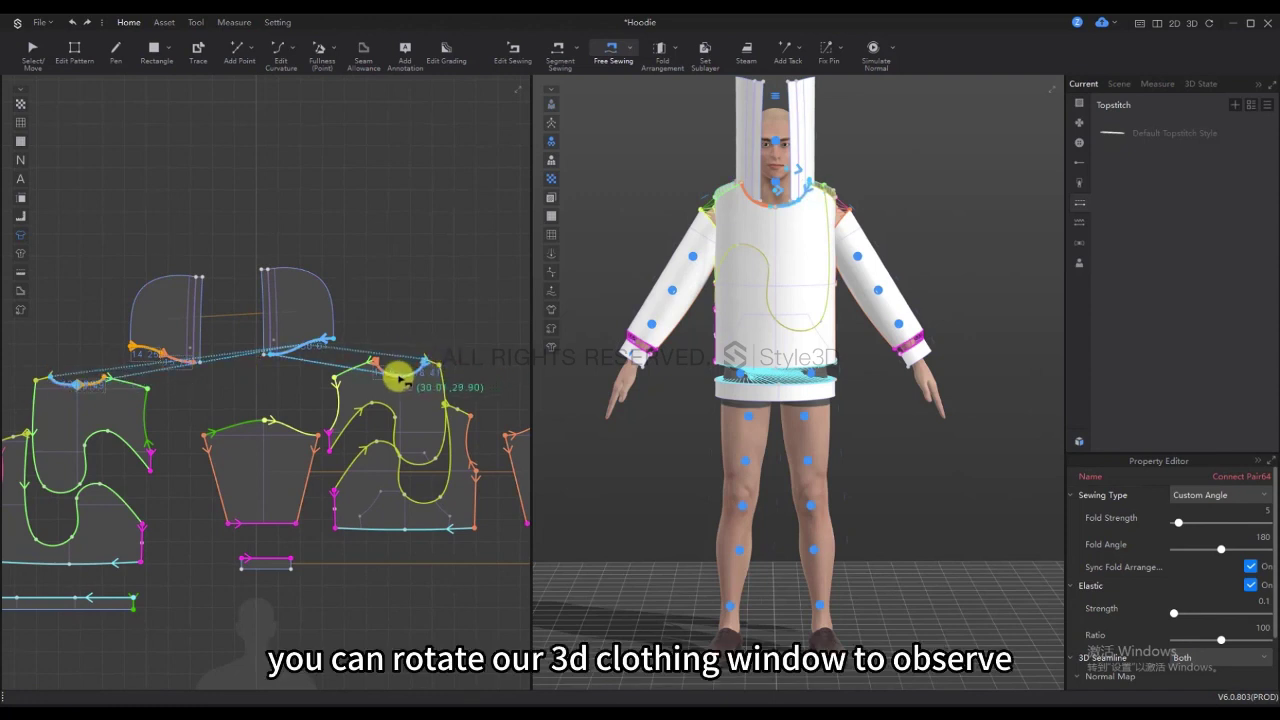
click(368, 360)
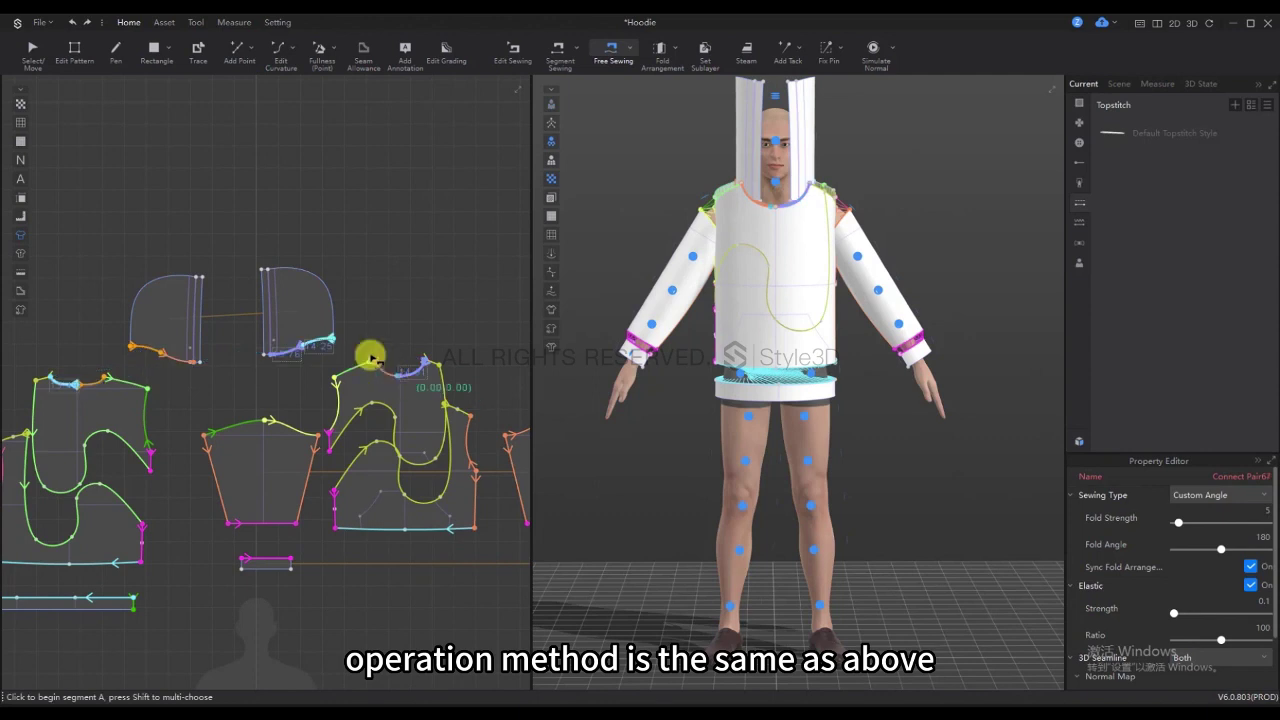
Join the two hood pieces by sewing their curved outer edges from the top front down to the neckline corner
click(265, 270)
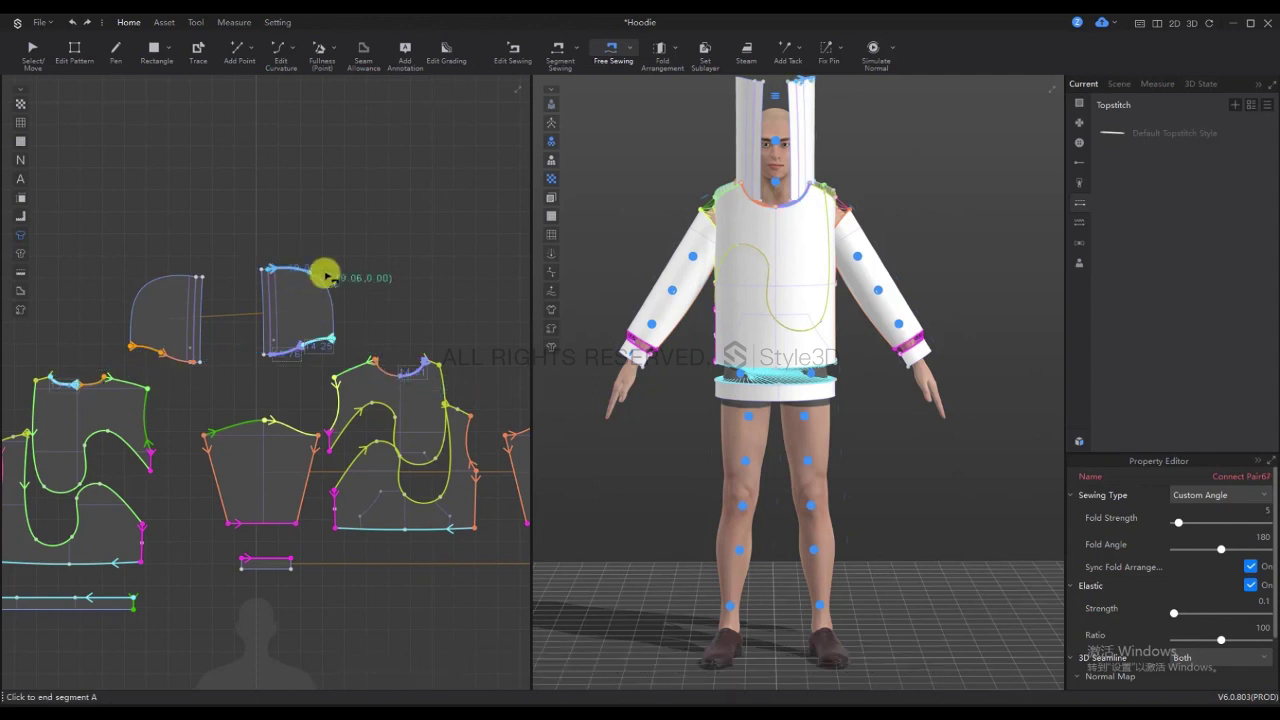
click(334, 340)
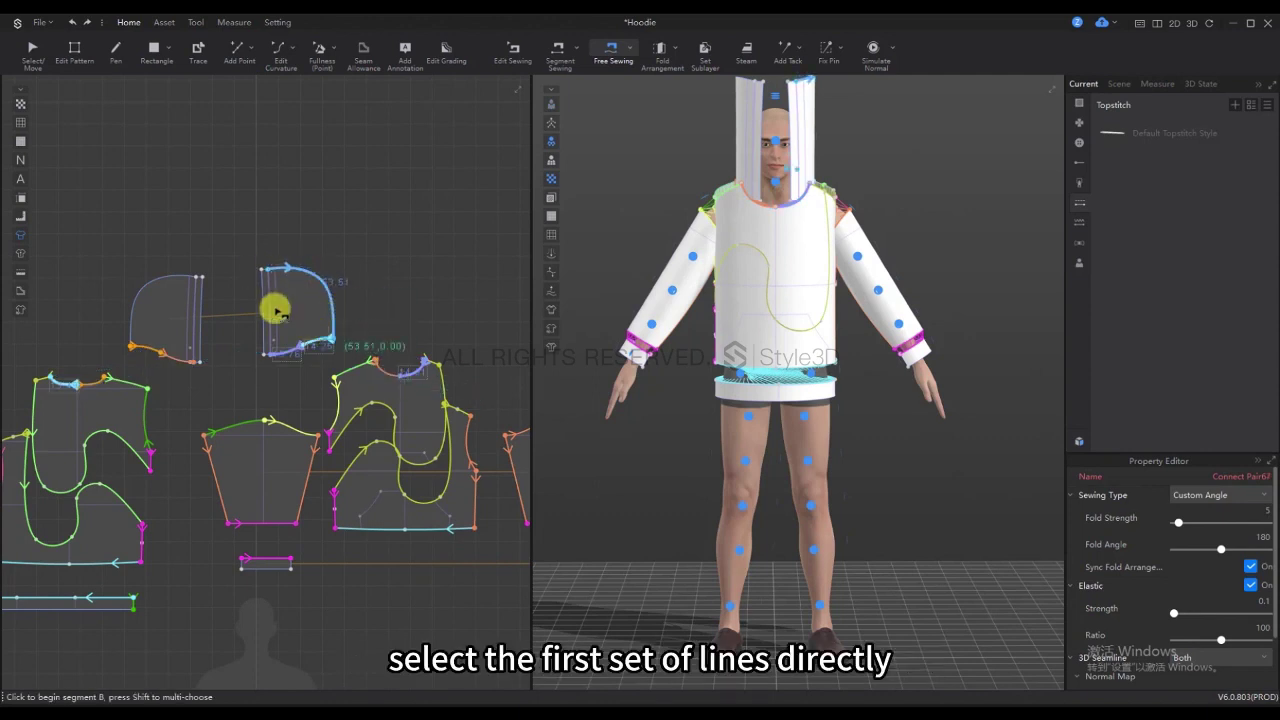
click(196, 280)
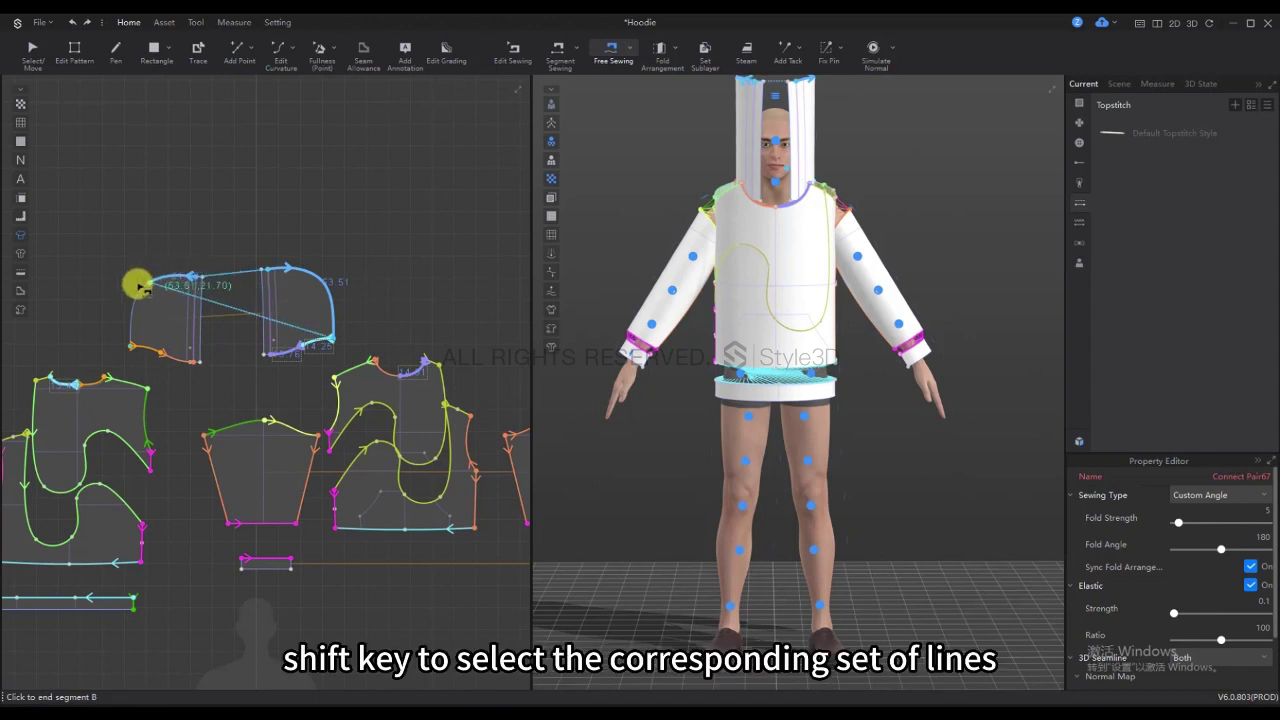
click(133, 347)
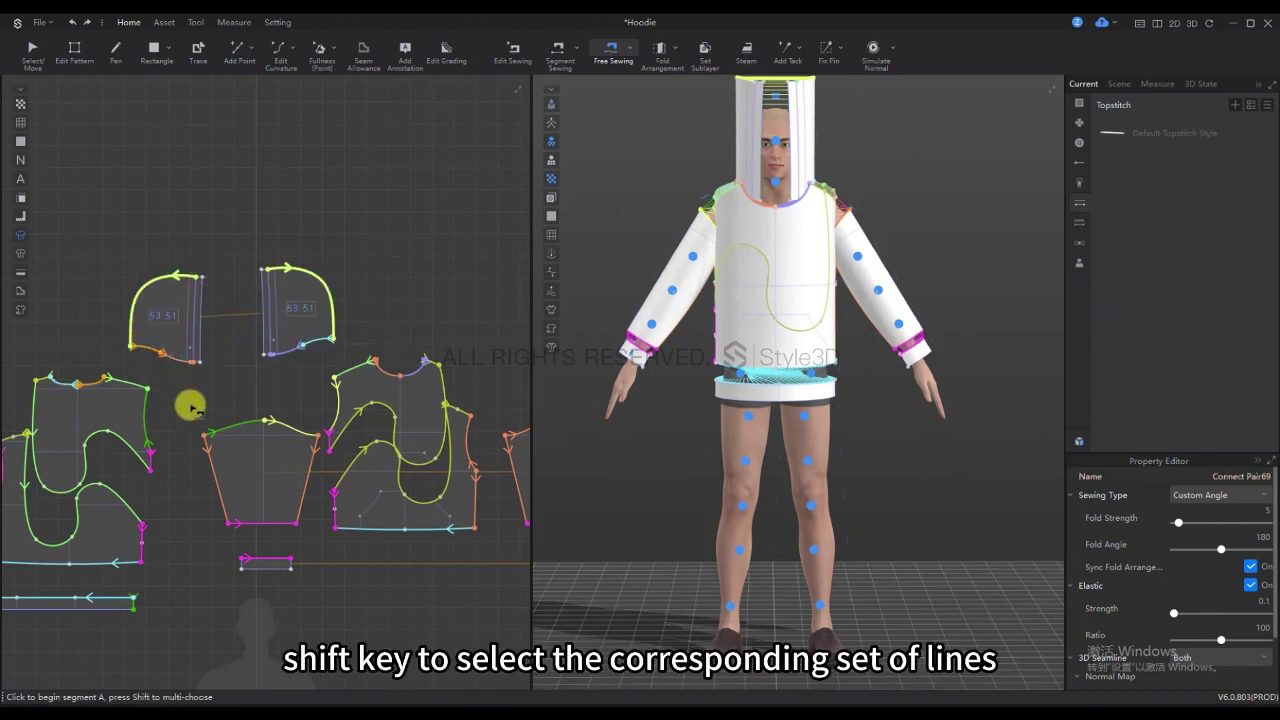
Sew the short side edges of the sleeve cuff piece together to close the cuff
scroll(192, 409, down, 2)
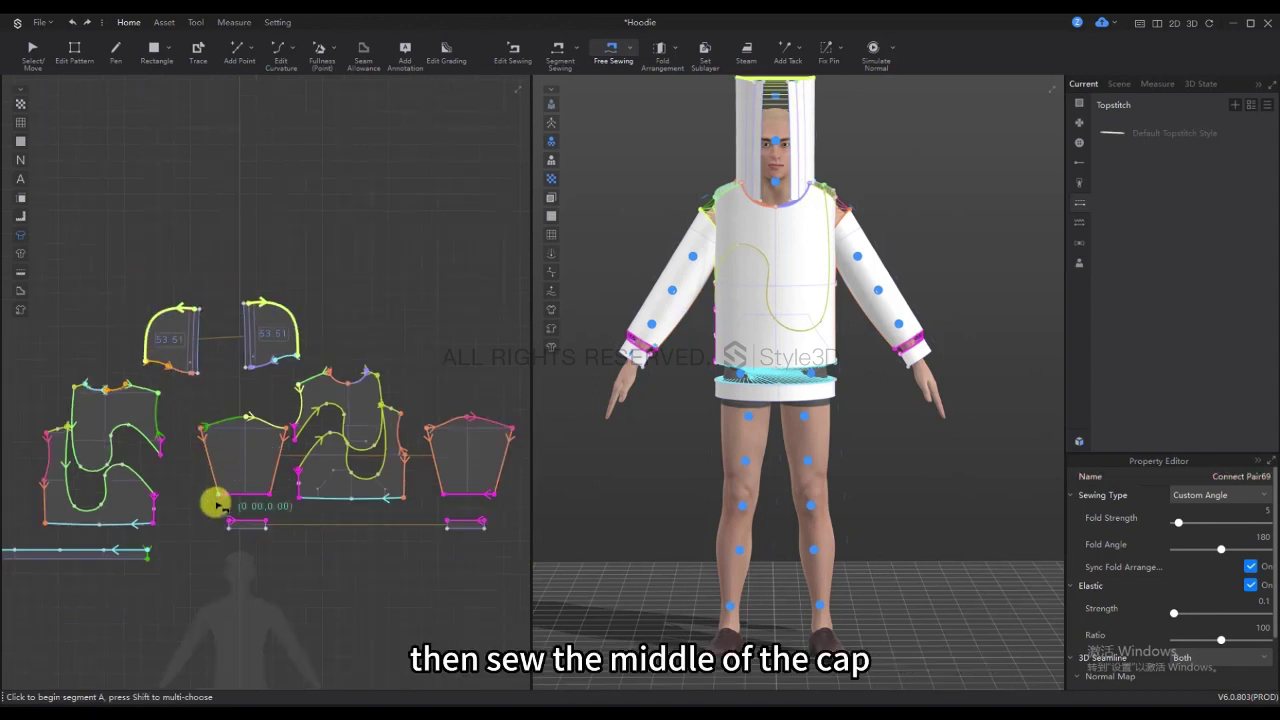
scroll(230, 528, up, 2)
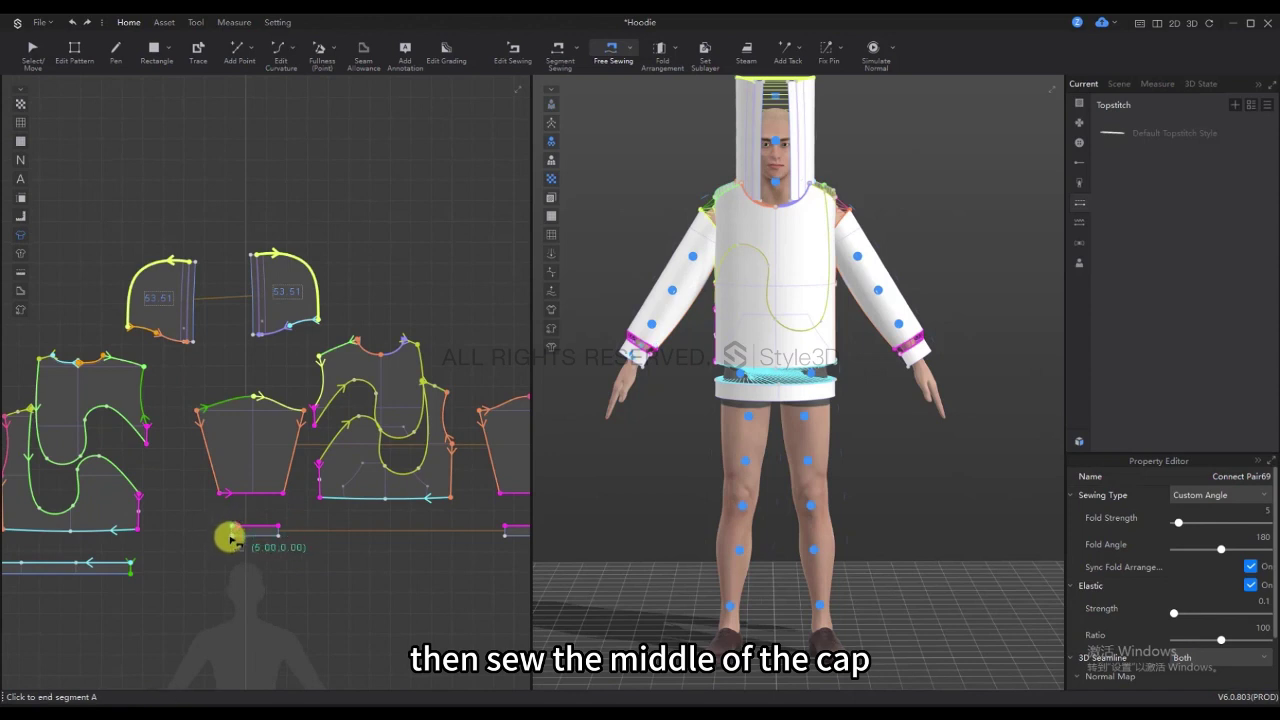
click(268, 537)
click(277, 538)
scroll(334, 548, down, 2)
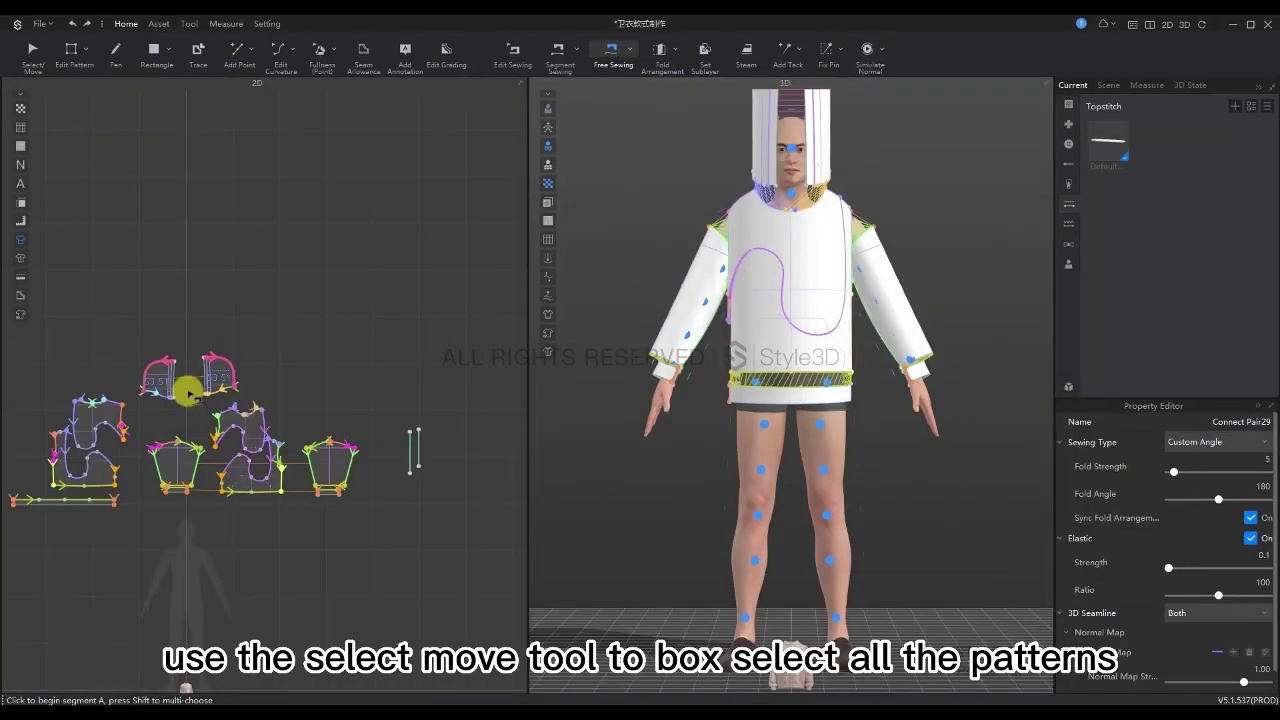
Harden all the hoodie's pattern pieces, leaving out the two separate narrow strips, and start the simulation
scroll(186, 380, down, 3)
click(32, 50)
drag(365, 383, 190, 284)
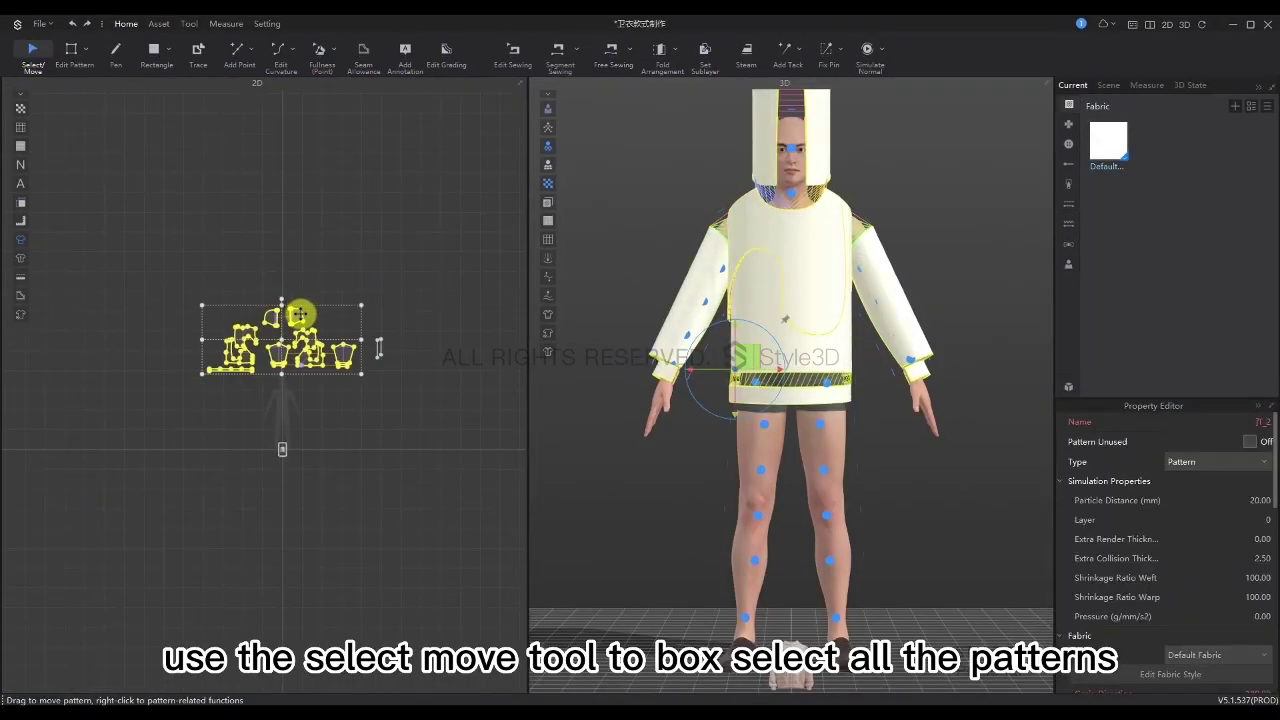
key(ctrl+h)
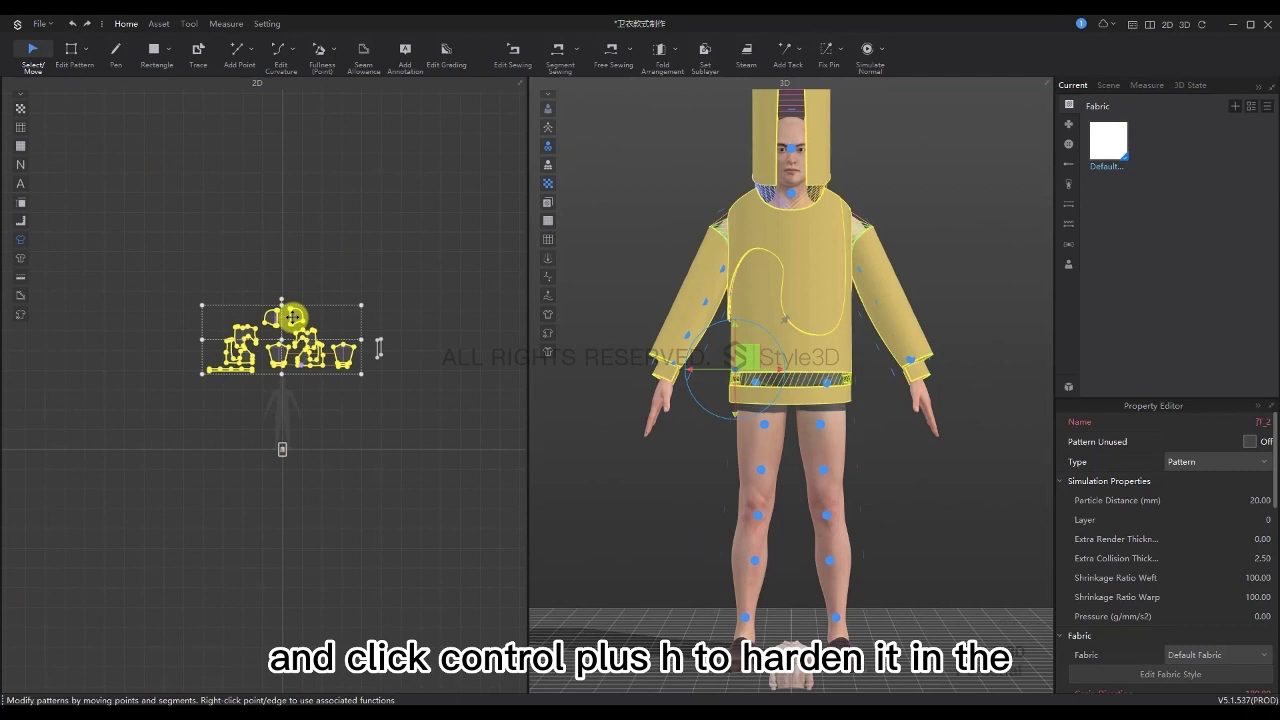
key(space)
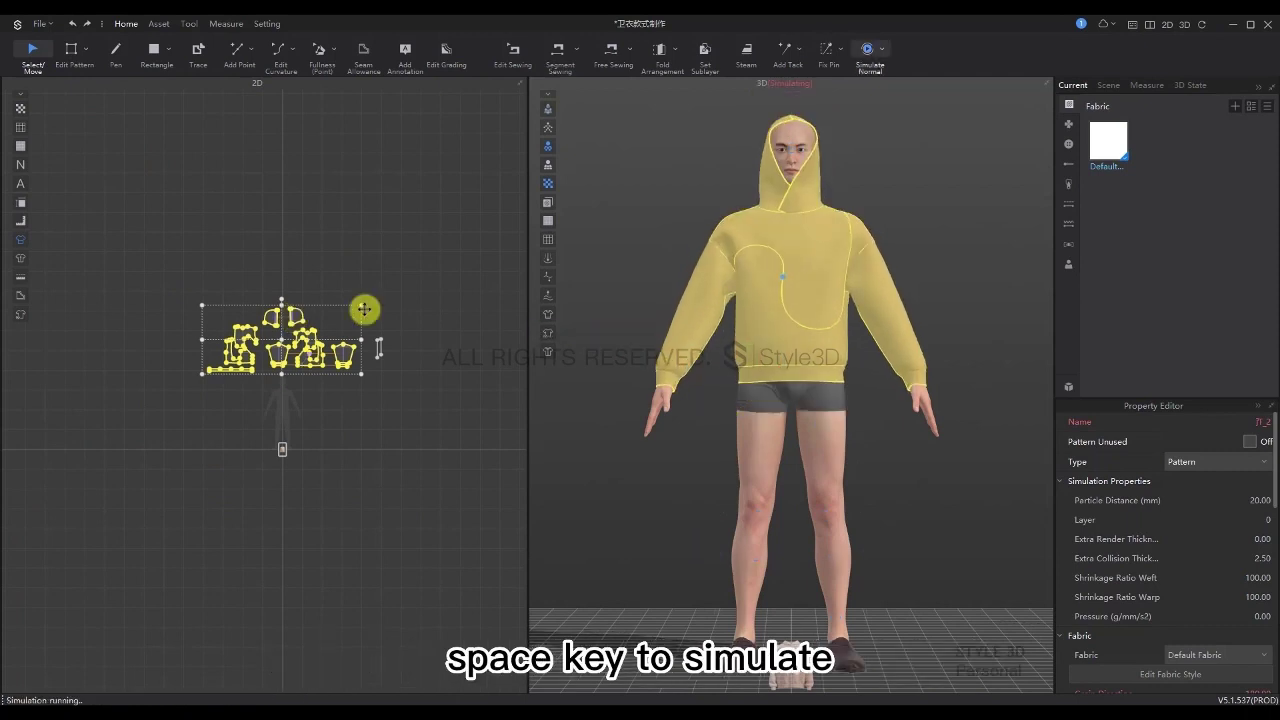
Pull the hood fabric into place around the avatar's face and neck while the simulation runs
scroll(806, 206, up, 3)
middle_drag(806, 206, 804, 369)
click(846, 340)
drag(804, 369, 830, 376)
scroll(802, 400, up, 3)
middle_drag(802, 402, 800, 488)
drag(795, 465, 829, 489)
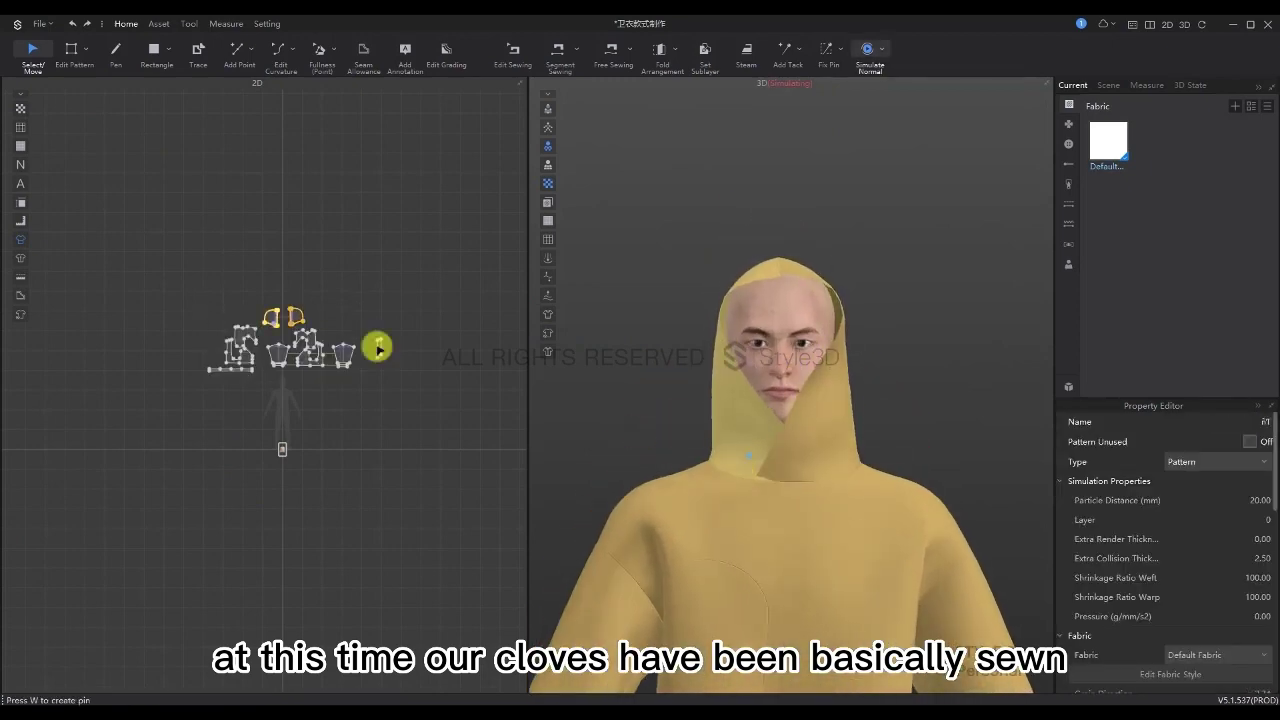
Inspect the hood and neckline seams with Edit Sewing to check for sewing errors
scroll(300, 322, up, 8)
click(417, 280)
key(b)
click(308, 324)
scroll(308, 325, down, 6)
scroll(167, 337, up, 7)
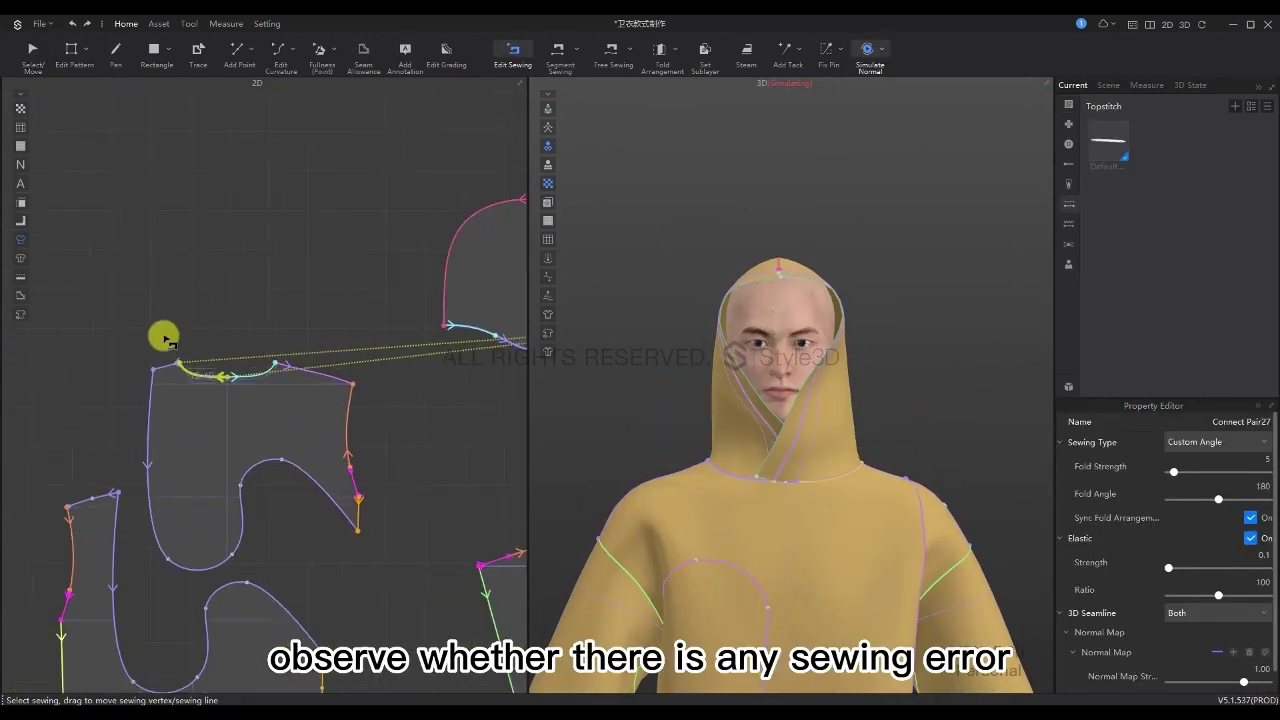
scroll(179, 300, down, 4)
click(180, 299)
scroll(320, 428, down, 10)
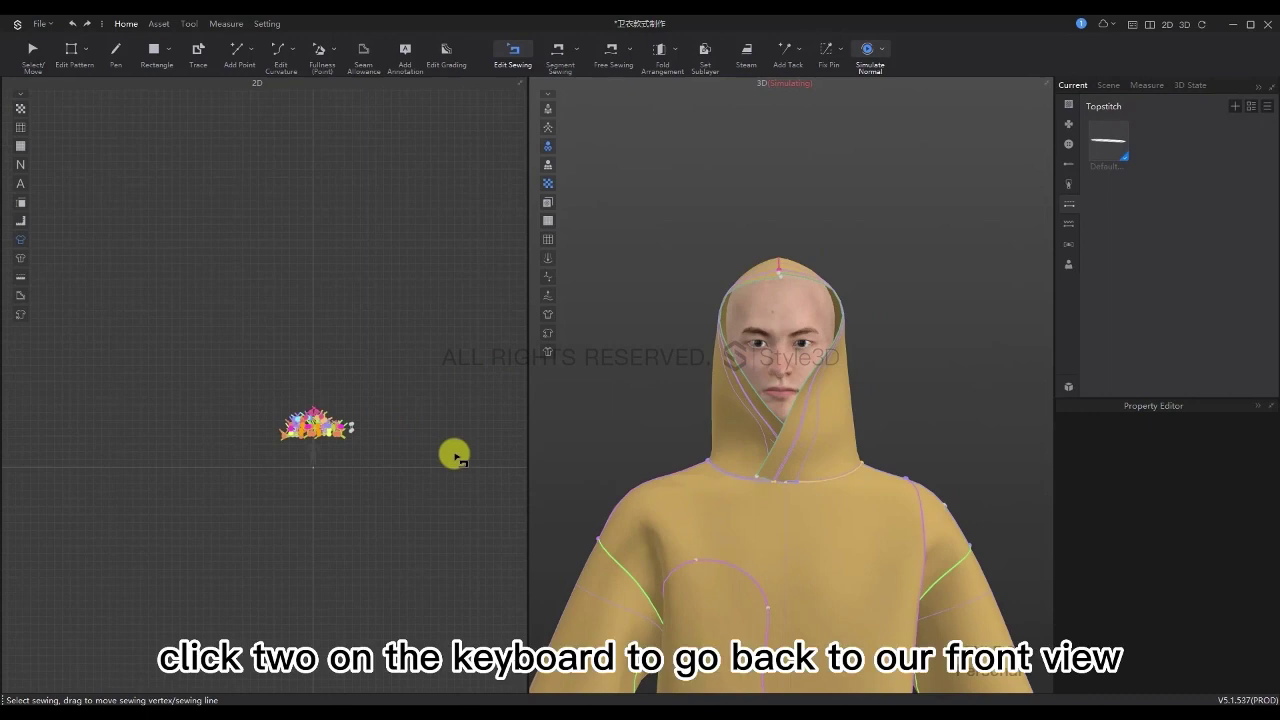
Return to the front view and remove the hardening from all the hoodie's pattern pieces
key(2)
scroll(371, 434, up, 5)
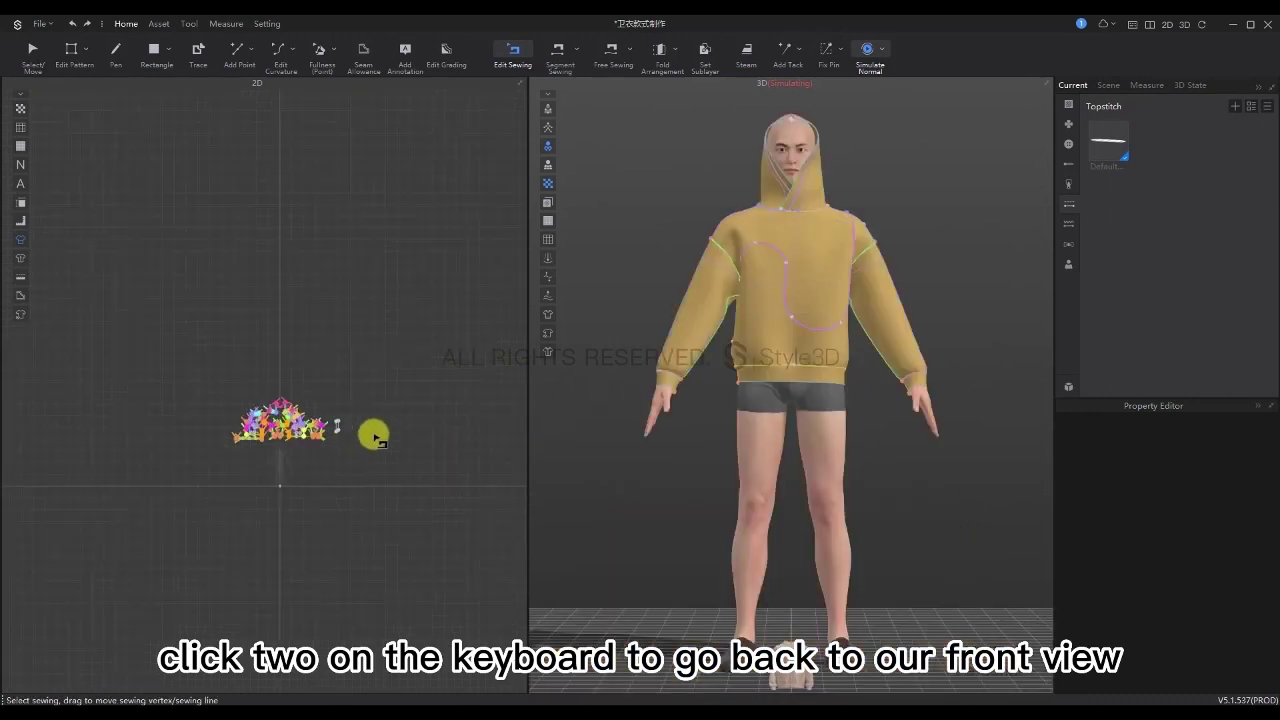
click(32, 58)
drag(245, 460, 58, 333)
key(ctrl+h)
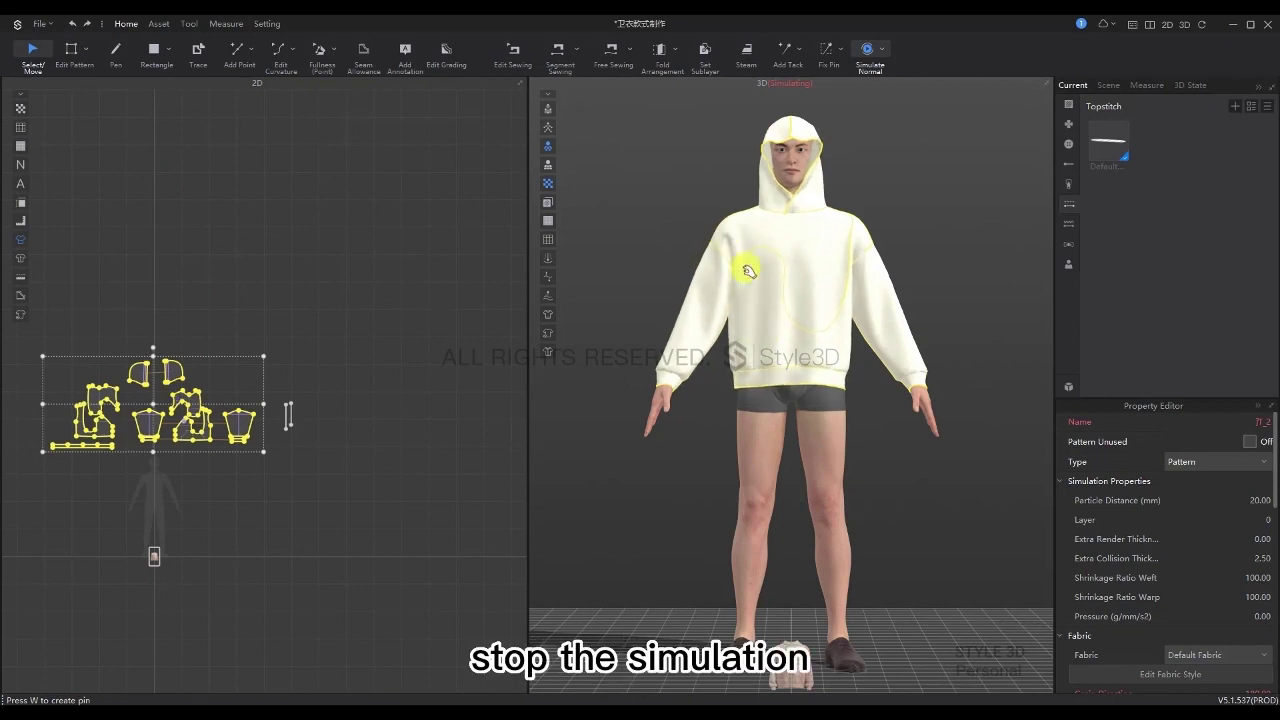
Stop the simulation and record the garment's current 3D state
key(space)
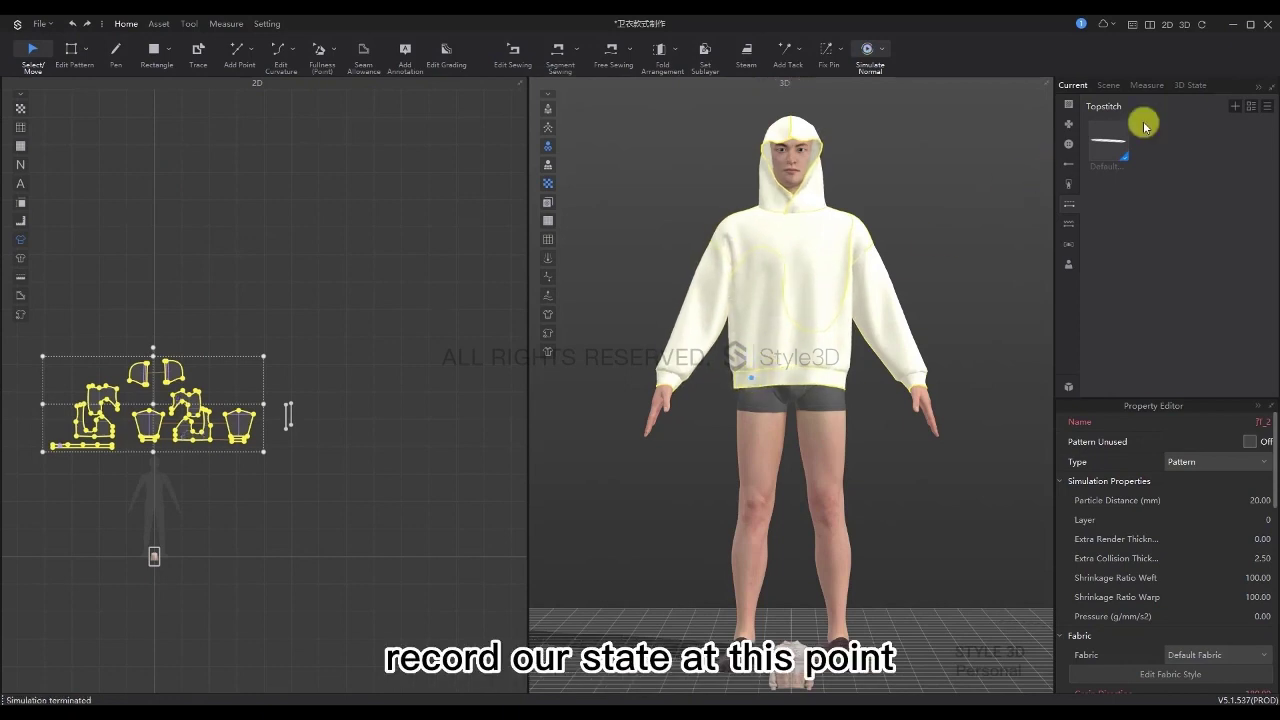
click(1189, 85)
click(1266, 104)
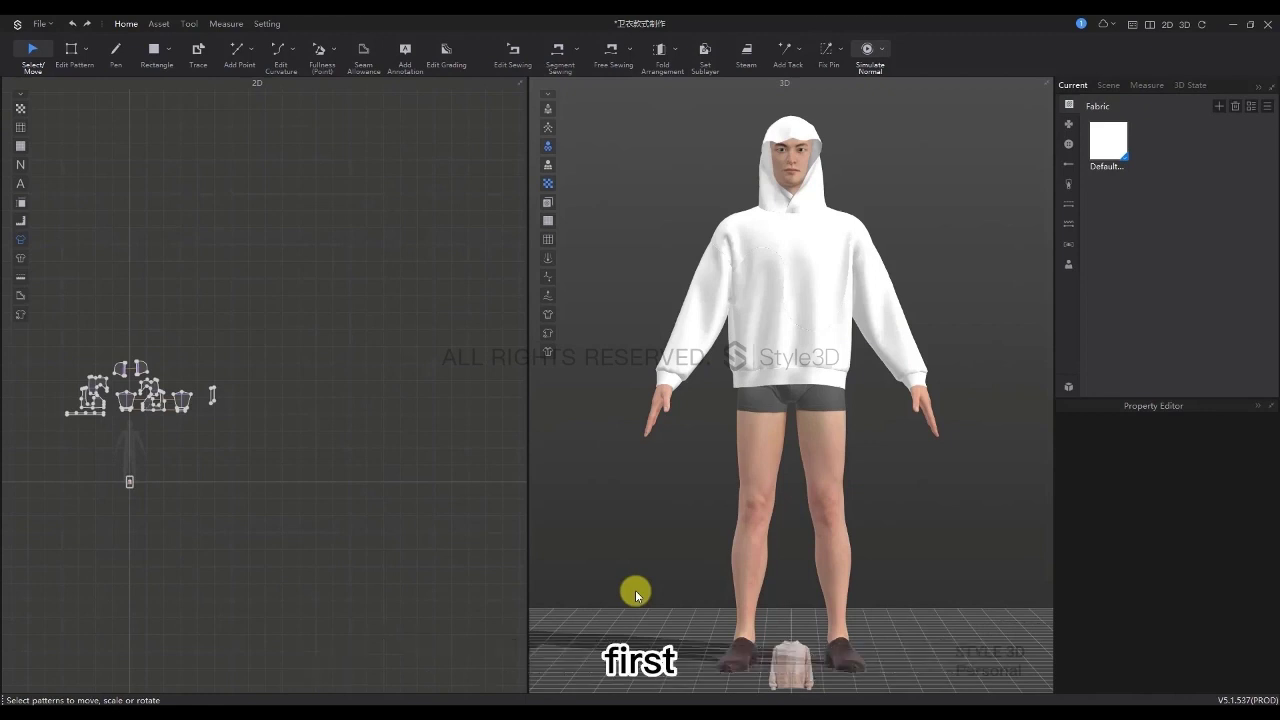
Set the particle distance of all the hoodie's pattern pieces to 8 mm, then run and stop the simulation
click(29, 58)
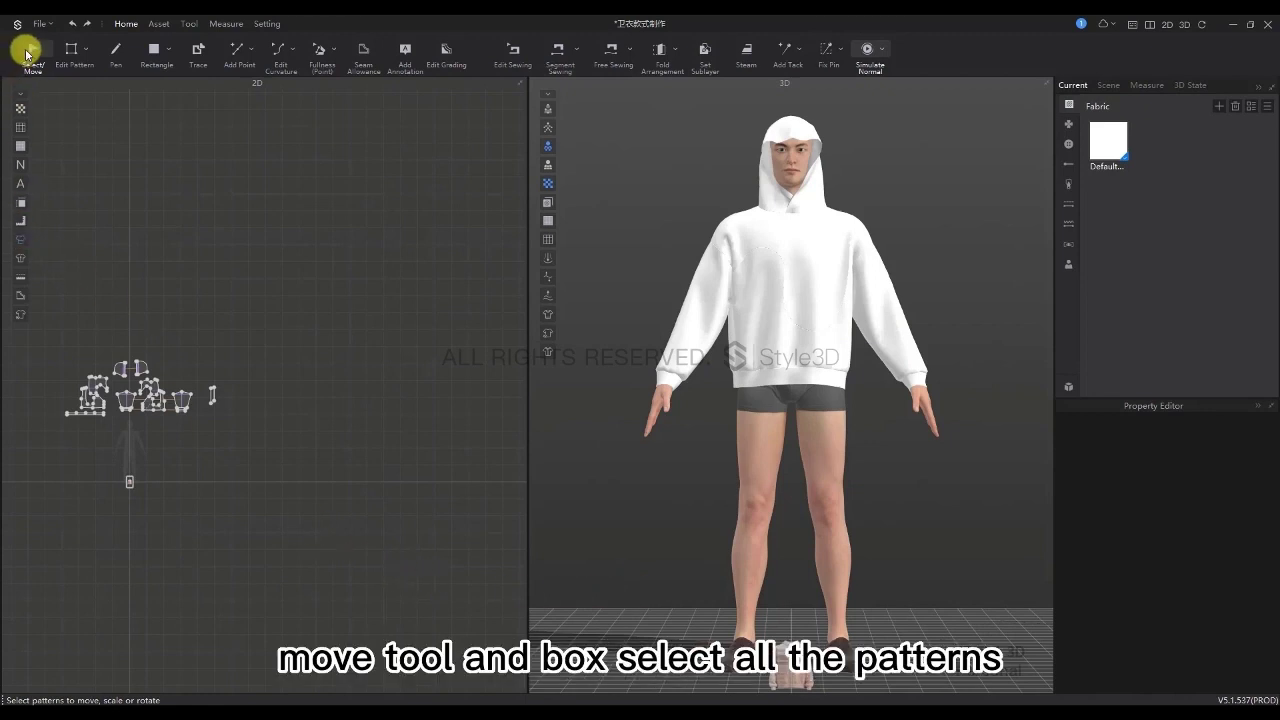
drag(197, 432, 67, 319)
double_click(1261, 500)
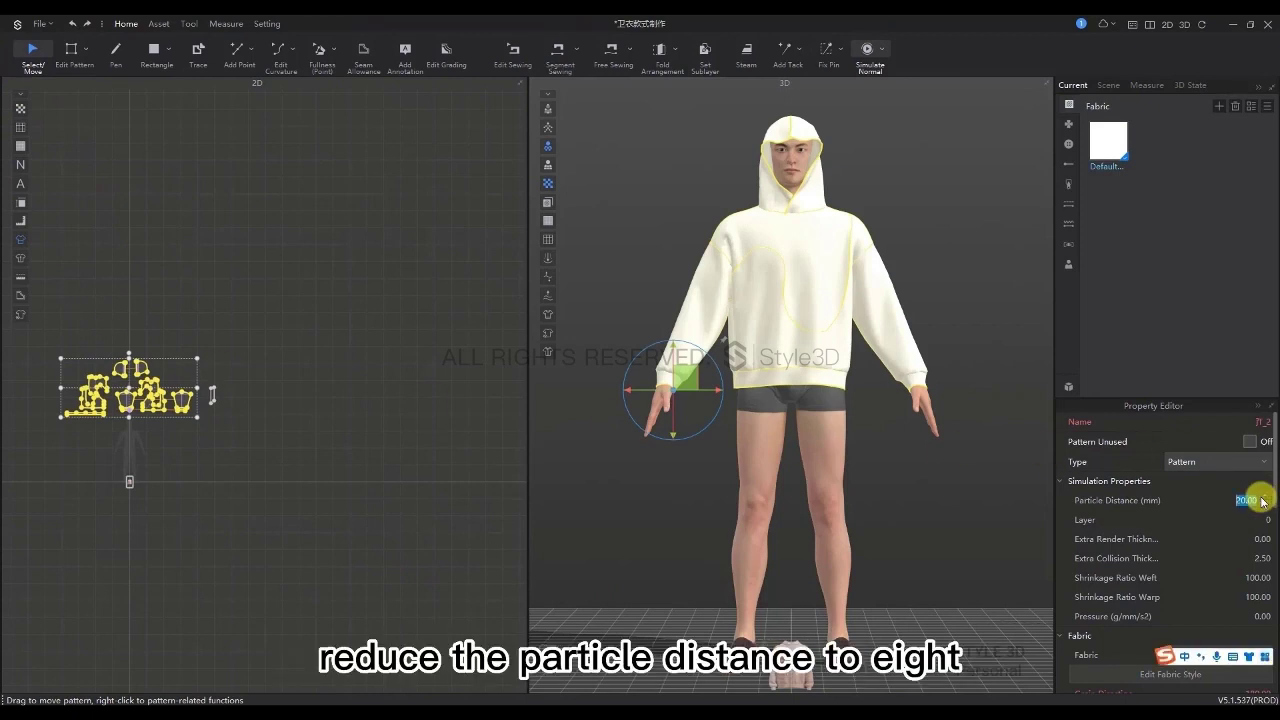
text(8)
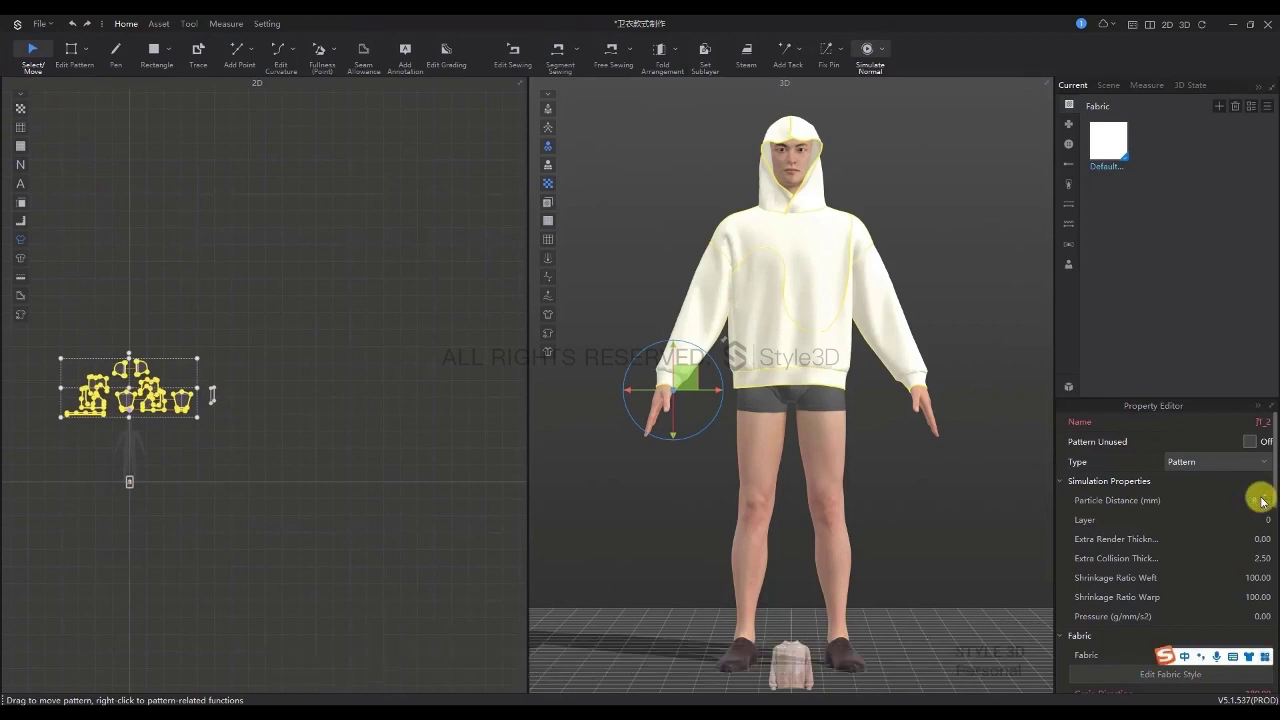
key(Return)
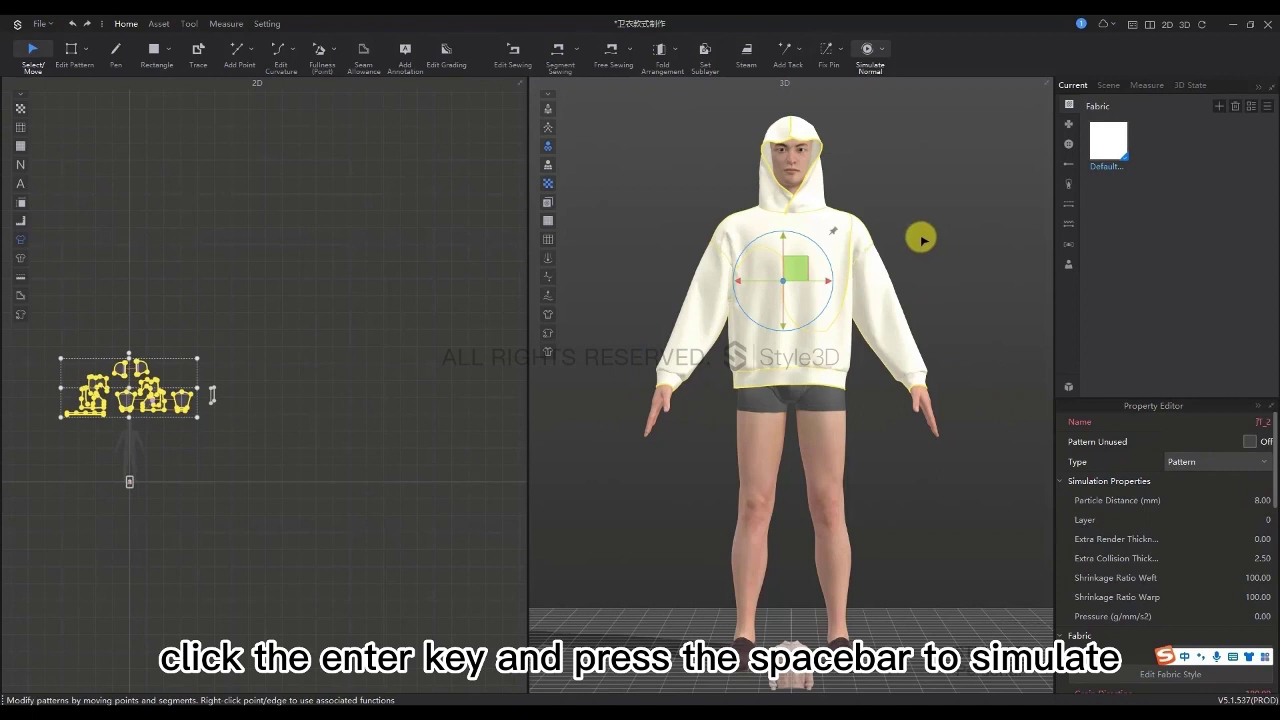
key(space)
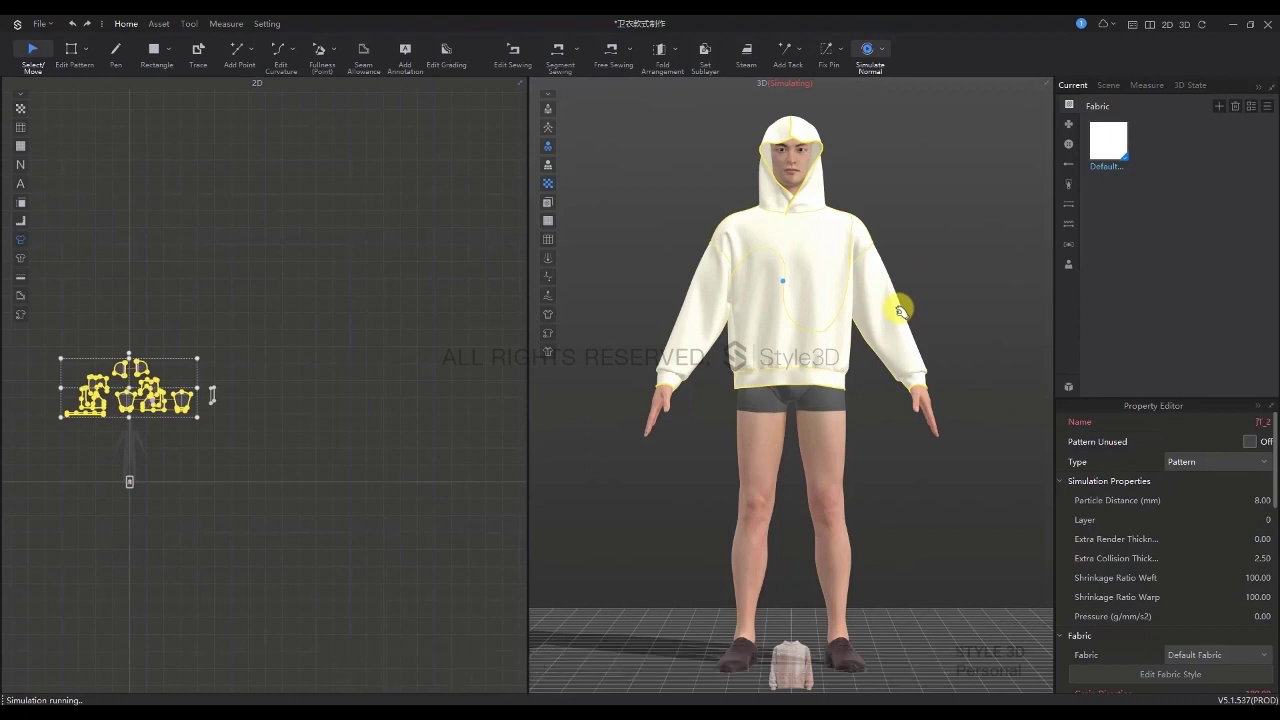
key(space)
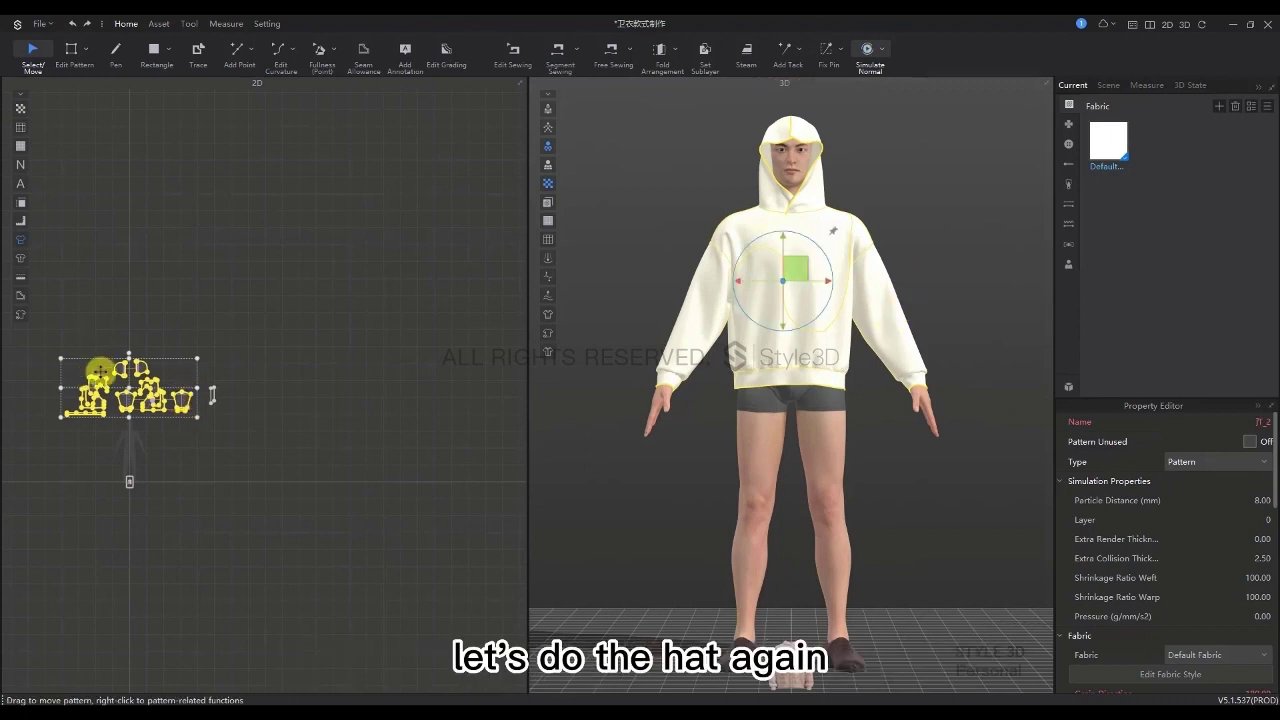
Solidify both hood pattern pieces, then run and stop the simulation
scroll(100, 372, up, 10)
click(325, 224)
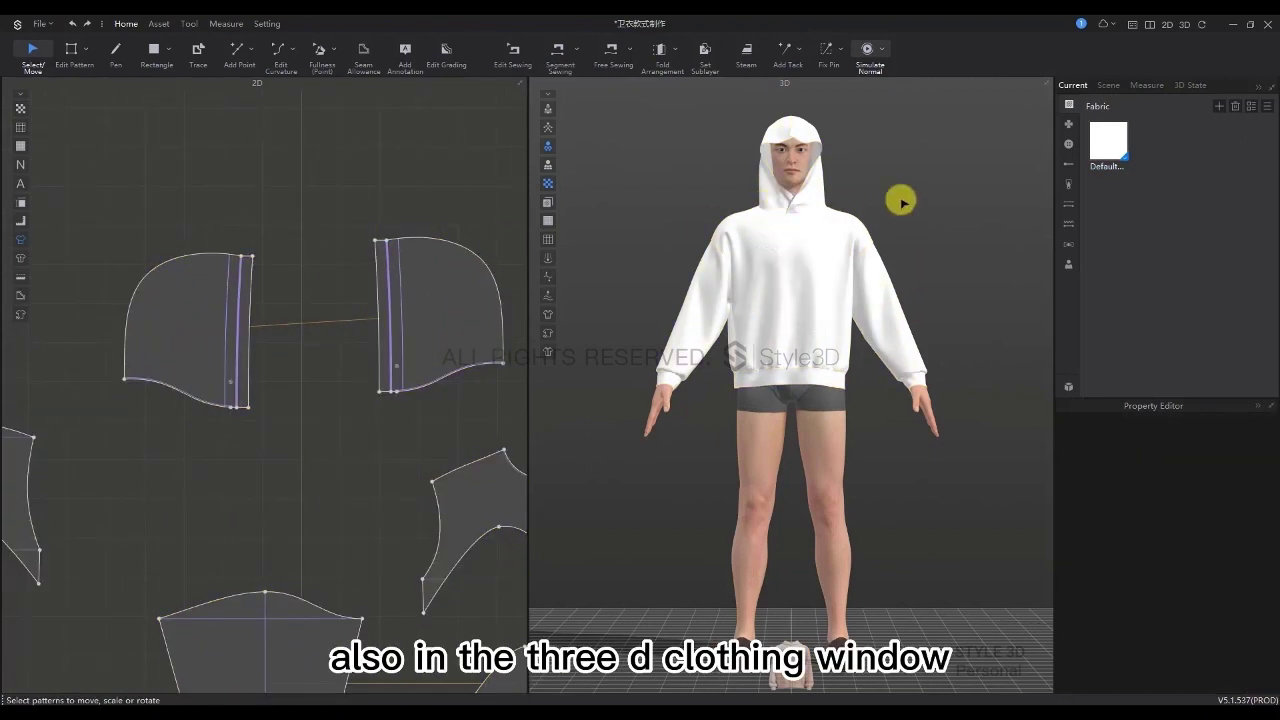
middle_drag(937, 214, 948, 462)
scroll(791, 423, up, 5)
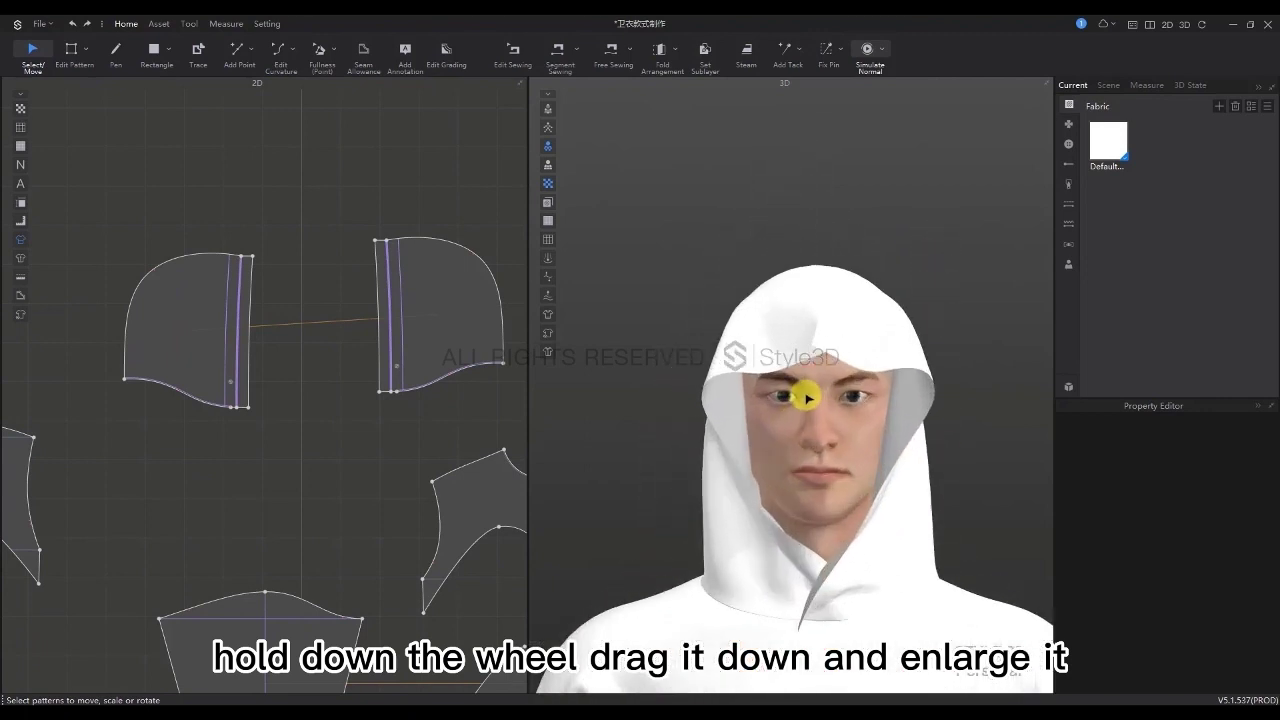
click(785, 357)
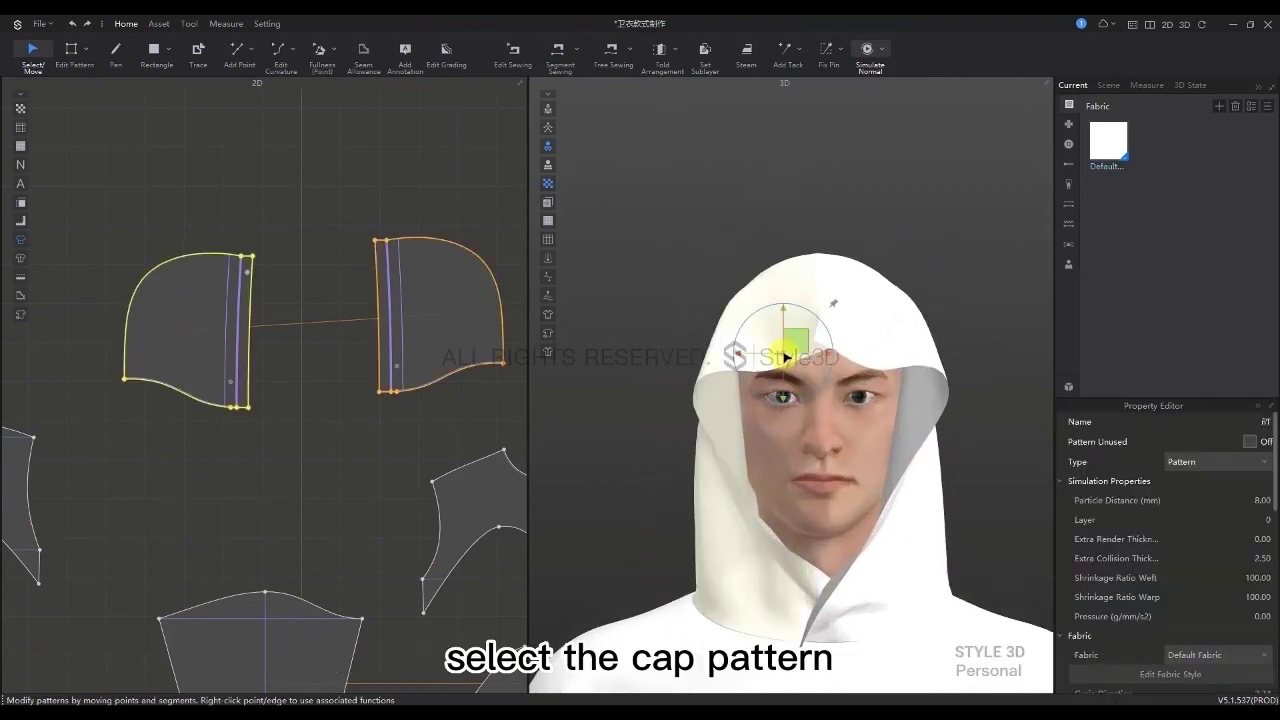
right_click(894, 334)
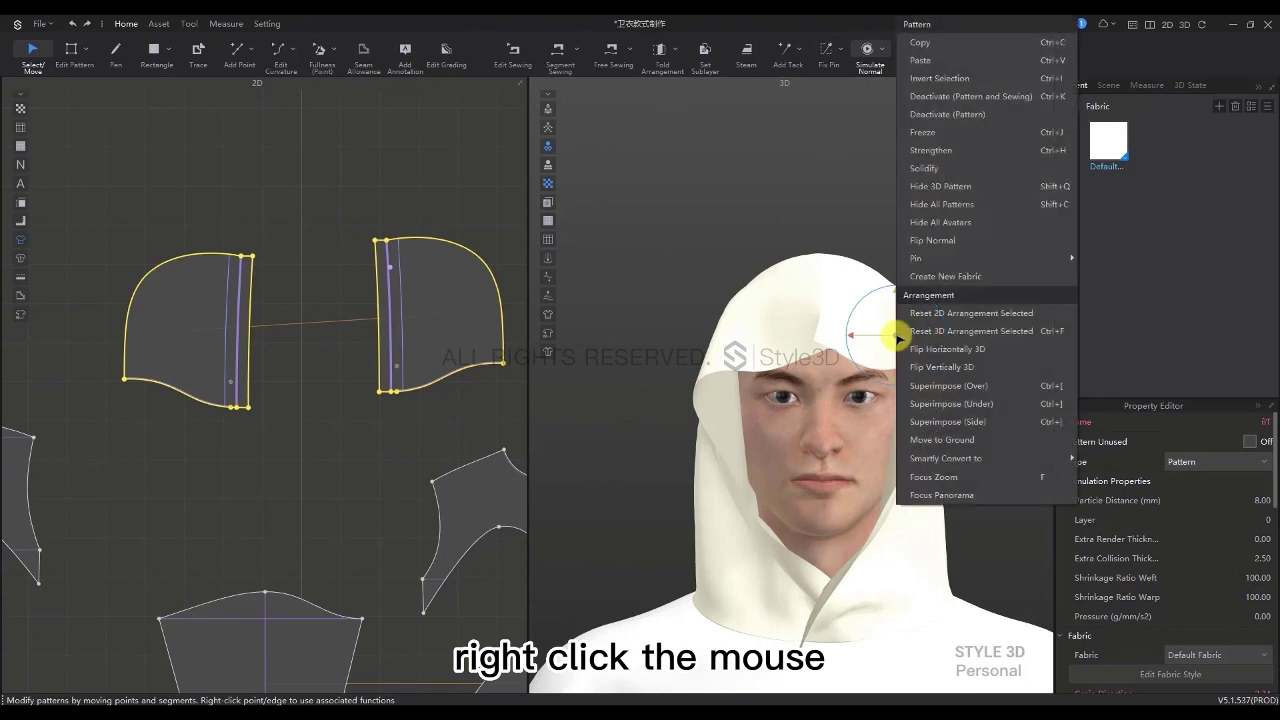
click(963, 168)
key(space)
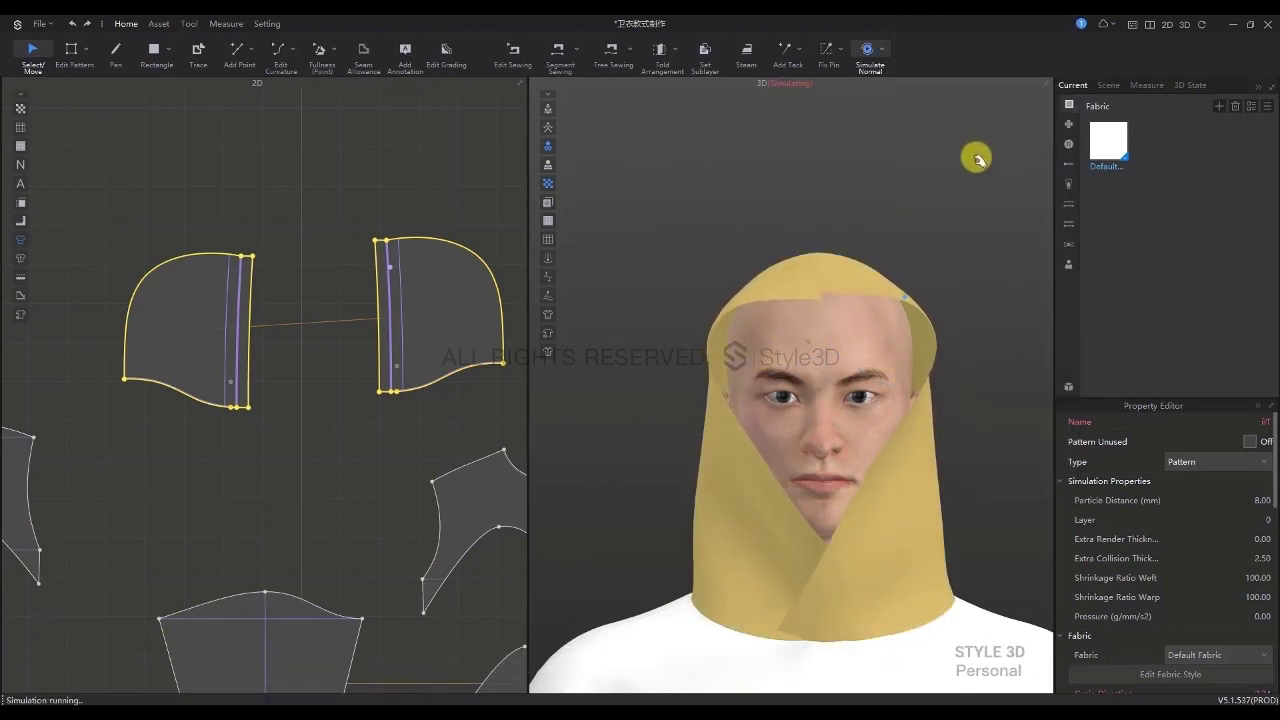
key(space)
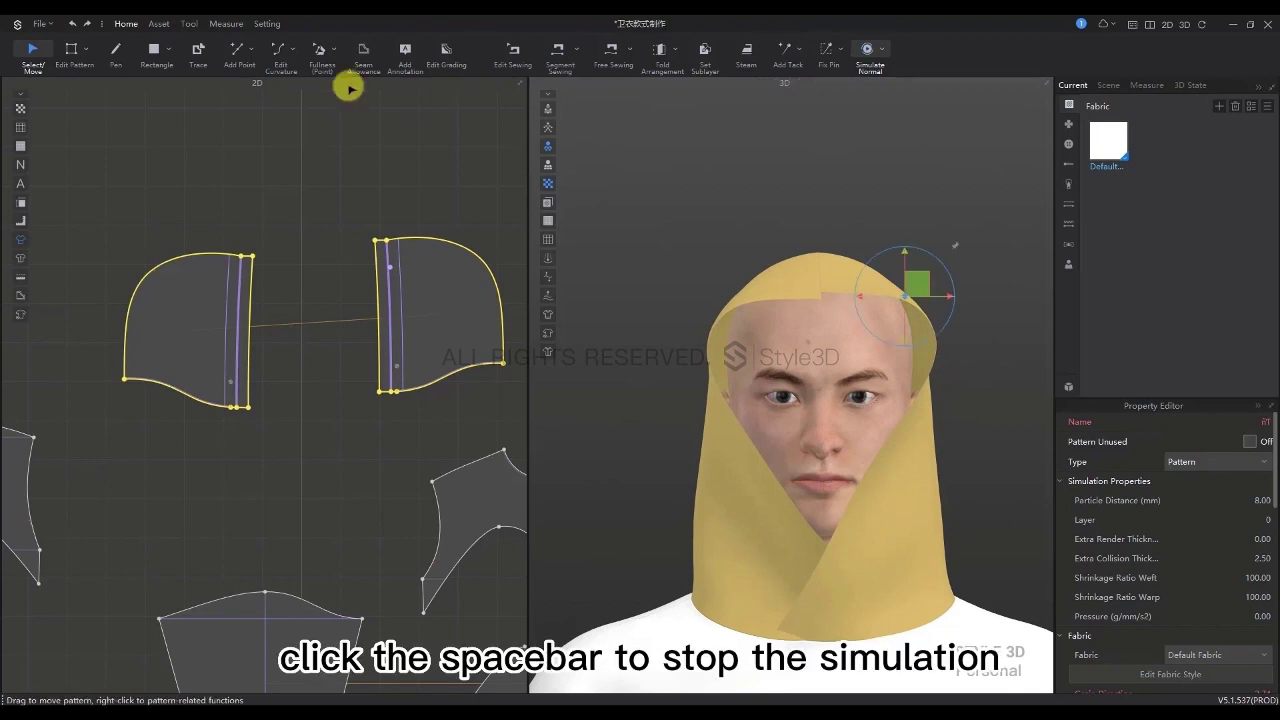
Trace the middle line near the hood piece's front edge into an internal line
click(196, 50)
scroll(240, 295, up, 3)
scroll(240, 295, up, 5)
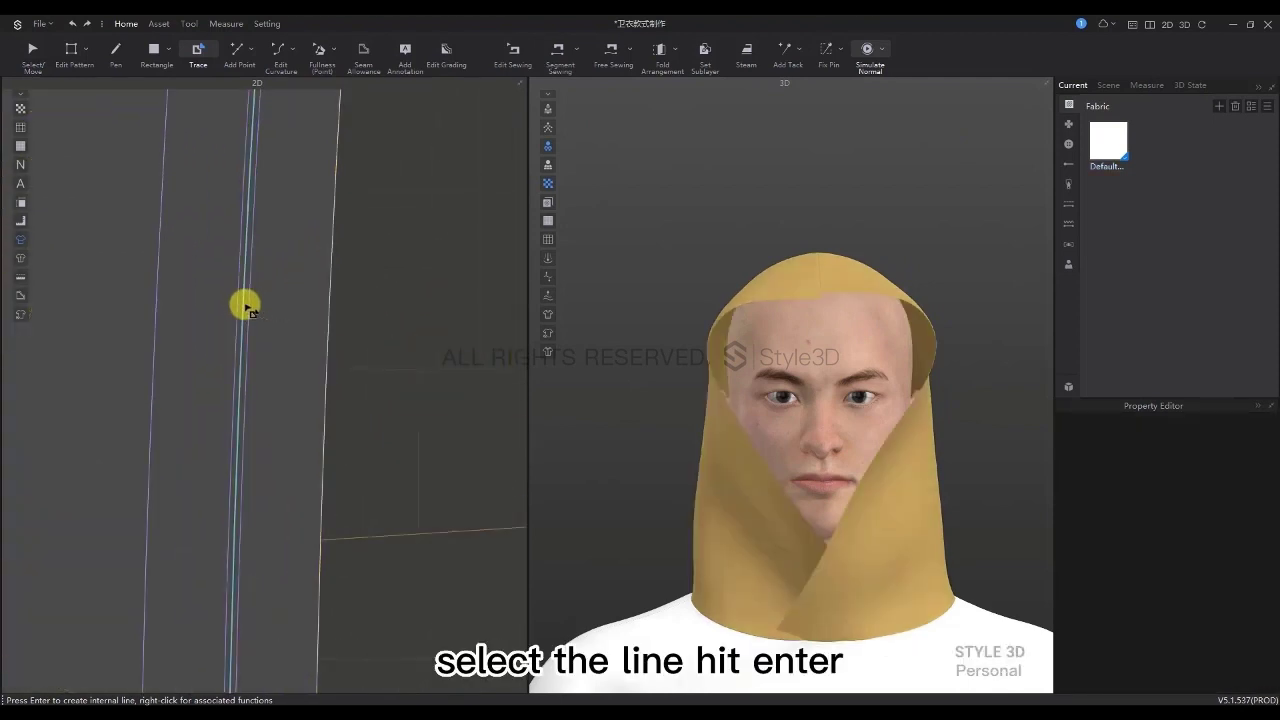
key(Return)
Fold the hood's front edge inward along the middle internal line on both sides with Fold Arrangement, to an angle of about 35
right_drag(991, 543, 851, 543)
click(659, 50)
click(722, 412)
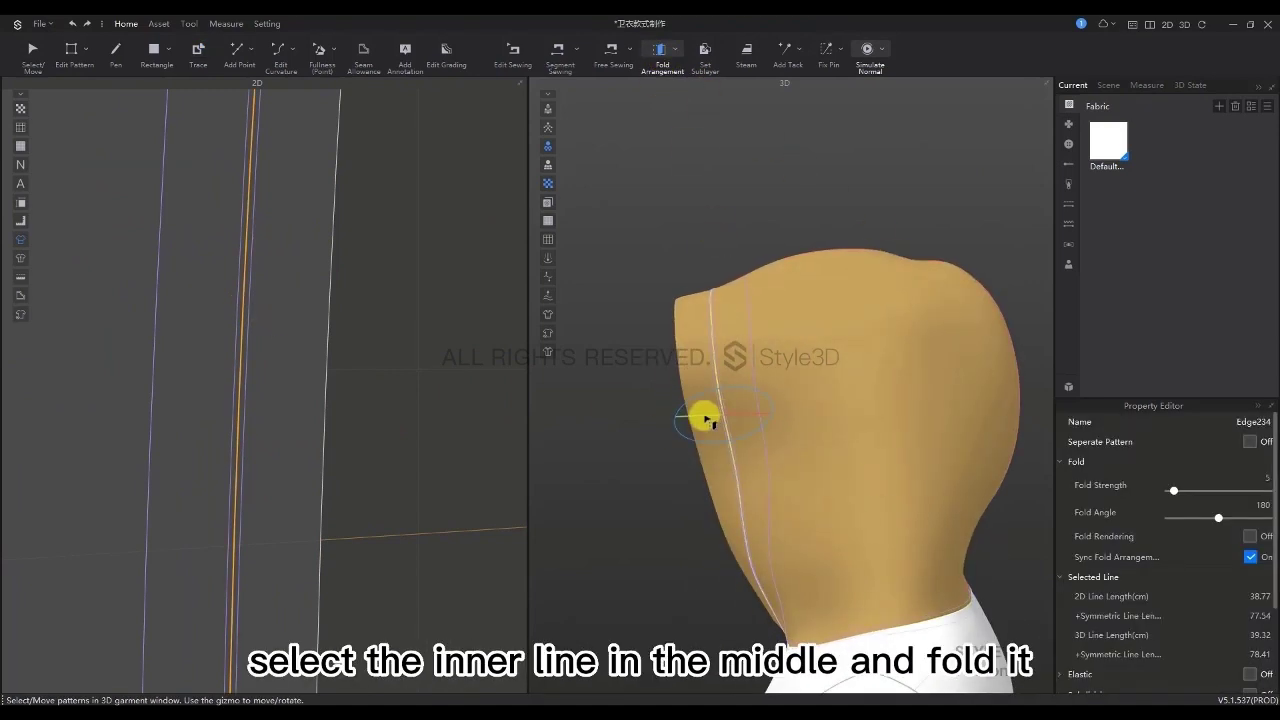
drag(728, 405, 751, 410)
right_drag(692, 503, 836, 520)
right_drag(693, 538, 806, 543)
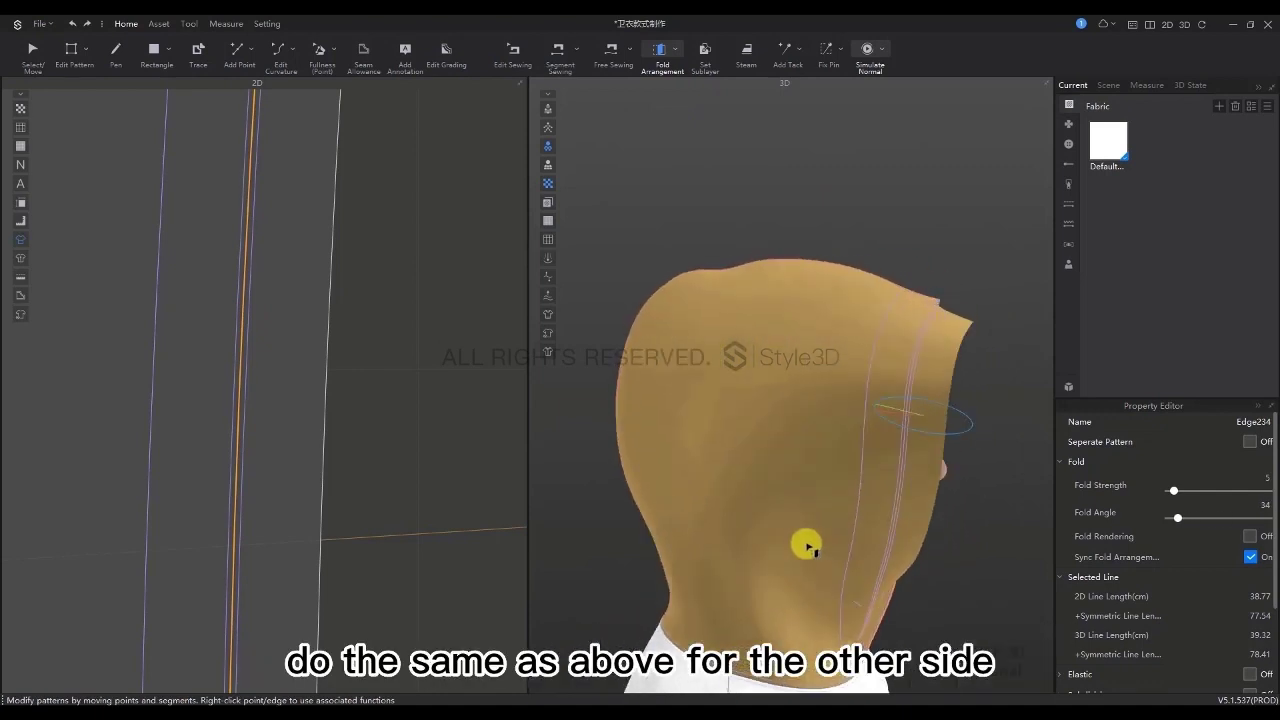
drag(903, 457, 831, 454)
right_drag(995, 624, 869, 611)
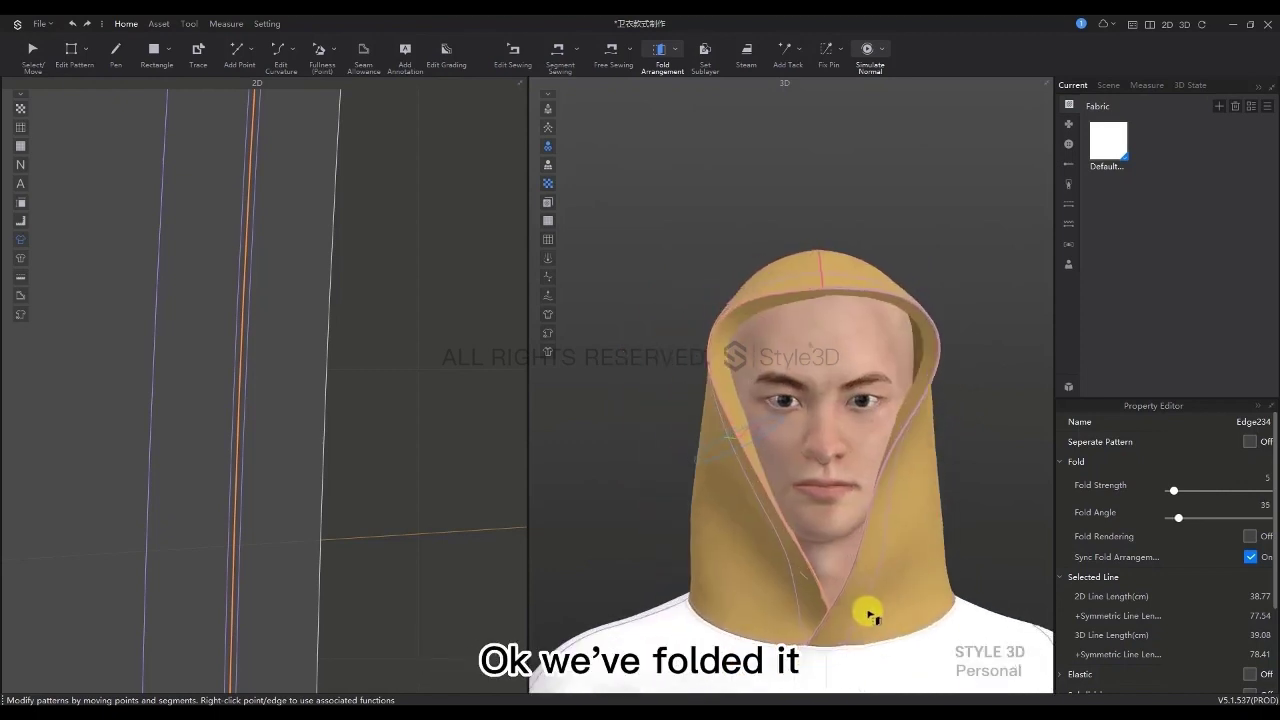
Trace the remaining lines beside the front fold of the hood pieces into internal lines
scroll(821, 526, down, 2)
scroll(310, 396, down, 5)
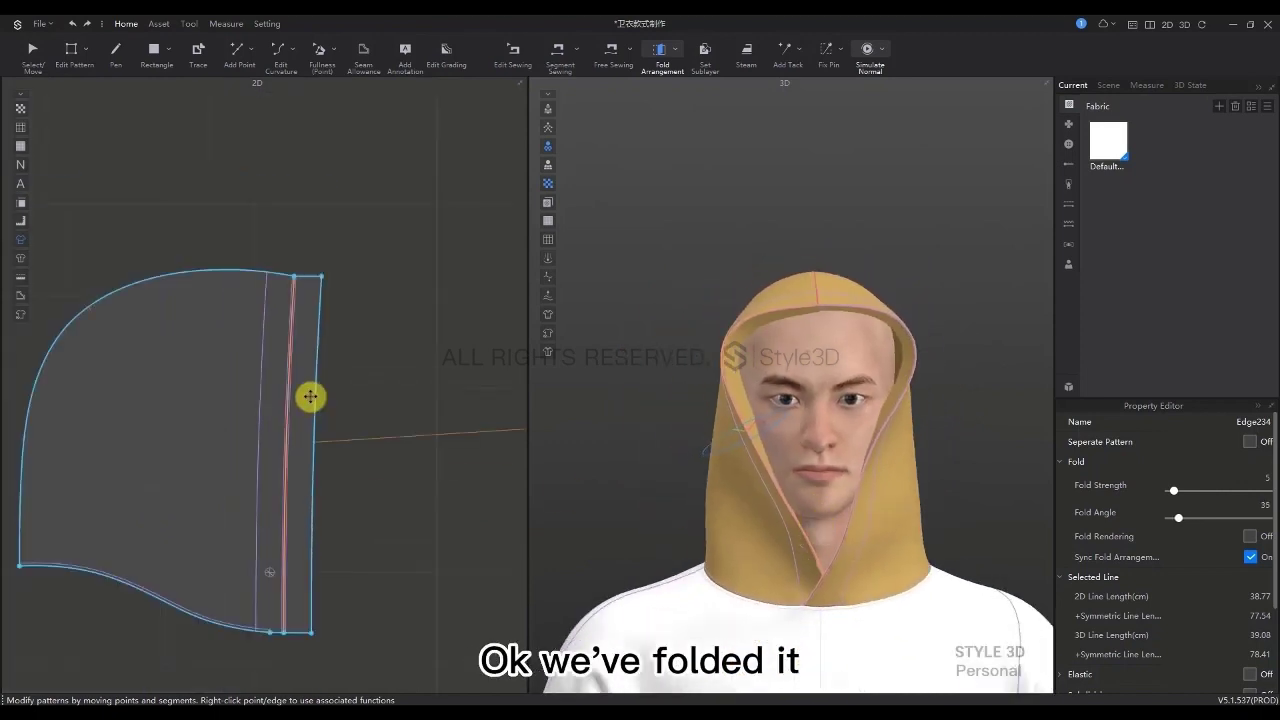
click(195, 55)
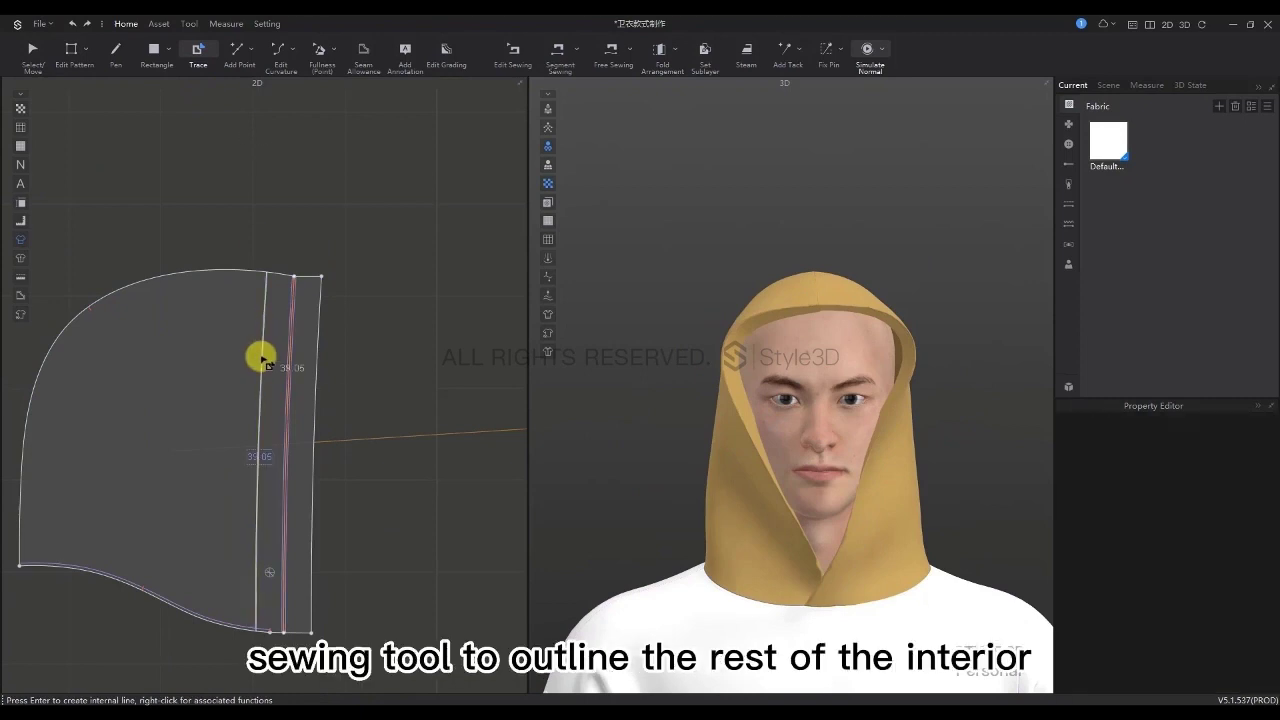
scroll(297, 389, up, 5)
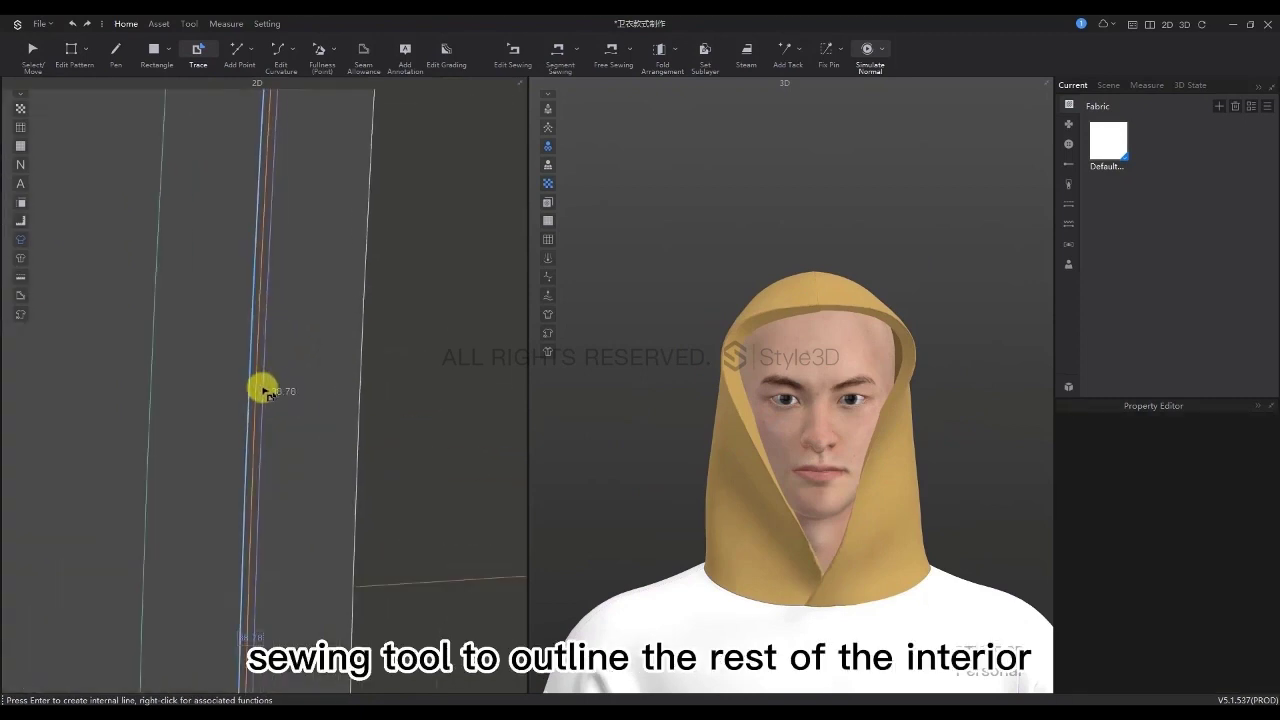
scroll(234, 390, down, 5)
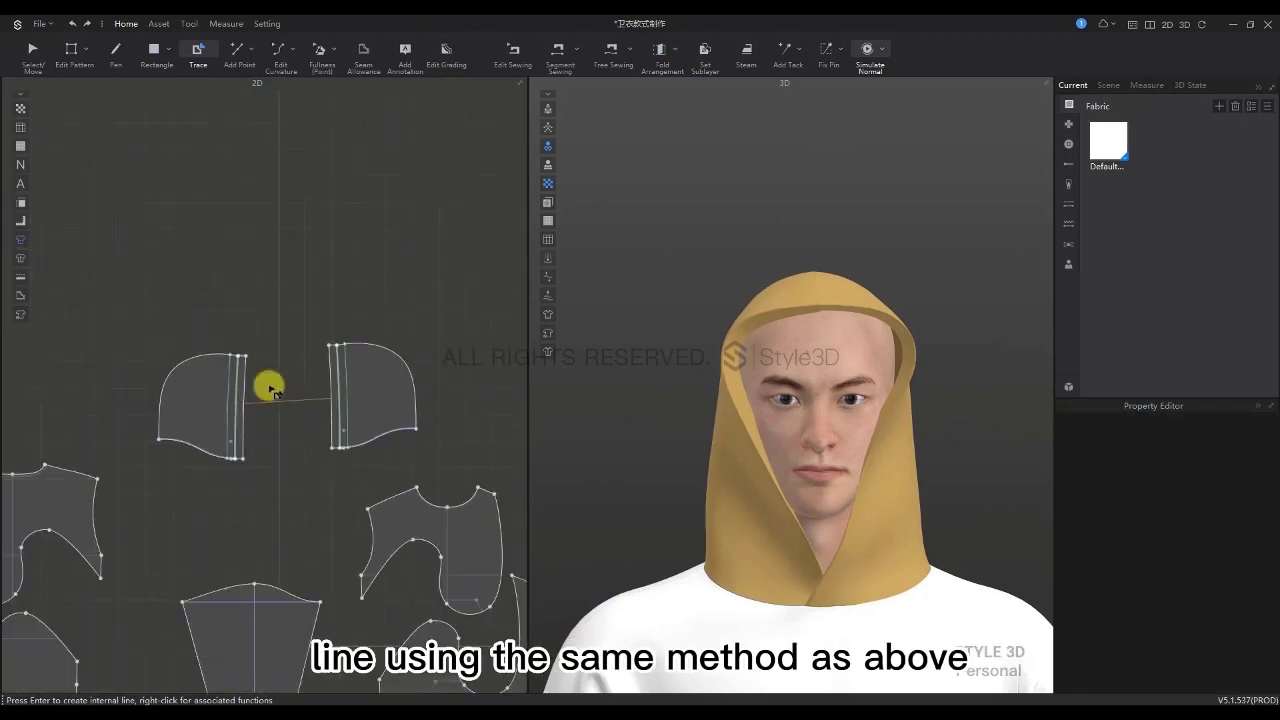
scroll(329, 374, up, 5)
scroll(356, 382, down, 5)
scroll(286, 458, up, 4)
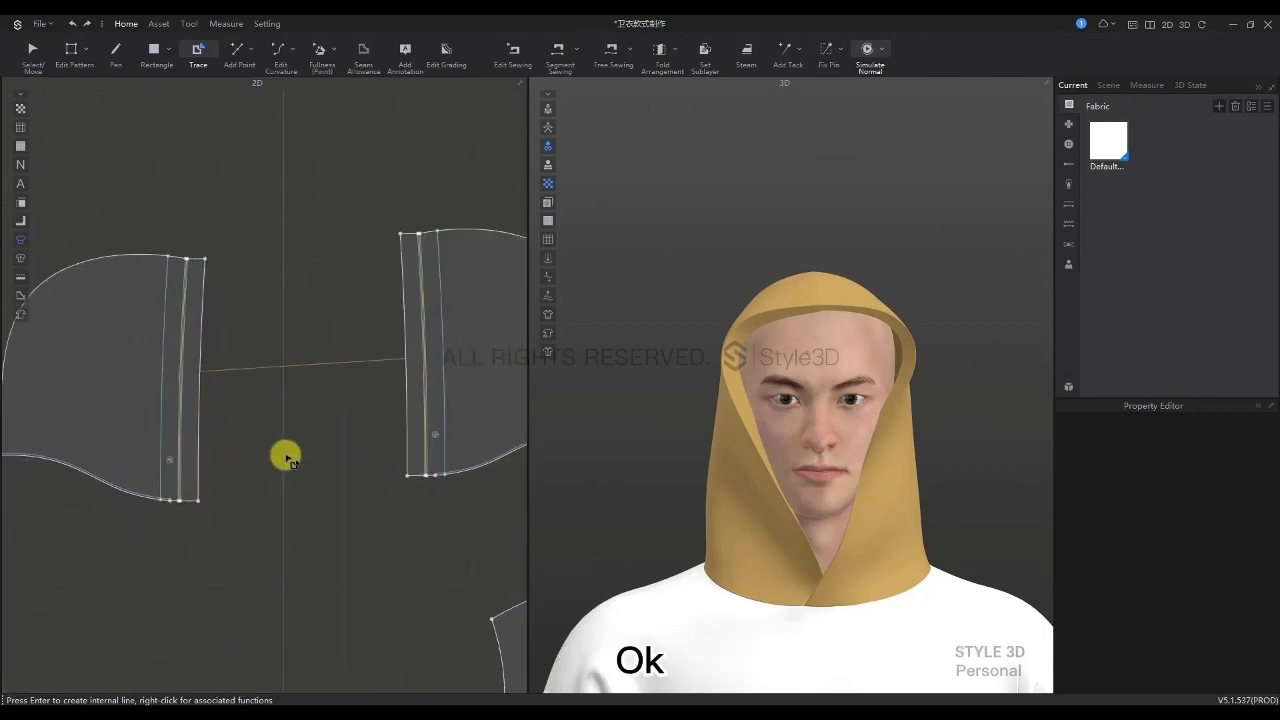
click(286, 458)
Segment-sew the hood's inner lines to the front edges and free-sew the short upper facing edges of the two hood pieces together
click(556, 55)
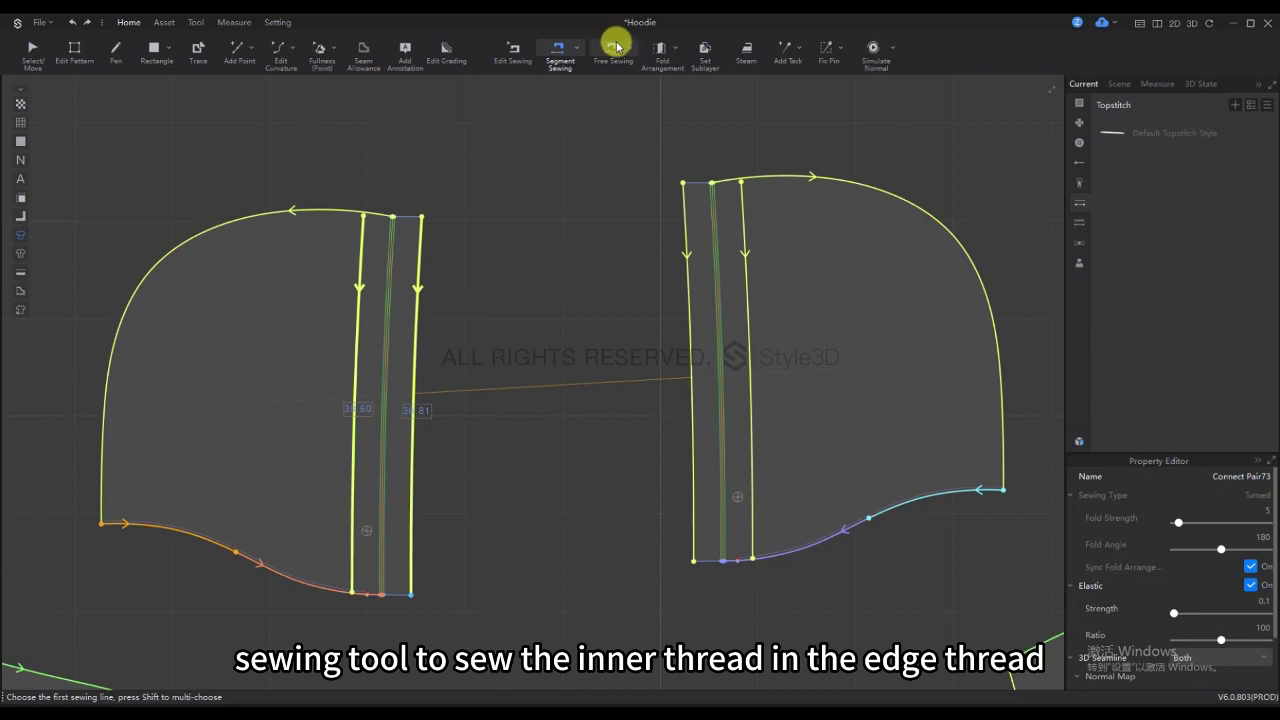
click(616, 46)
scroll(405, 214, up, 2)
click(423, 214)
click(391, 214)
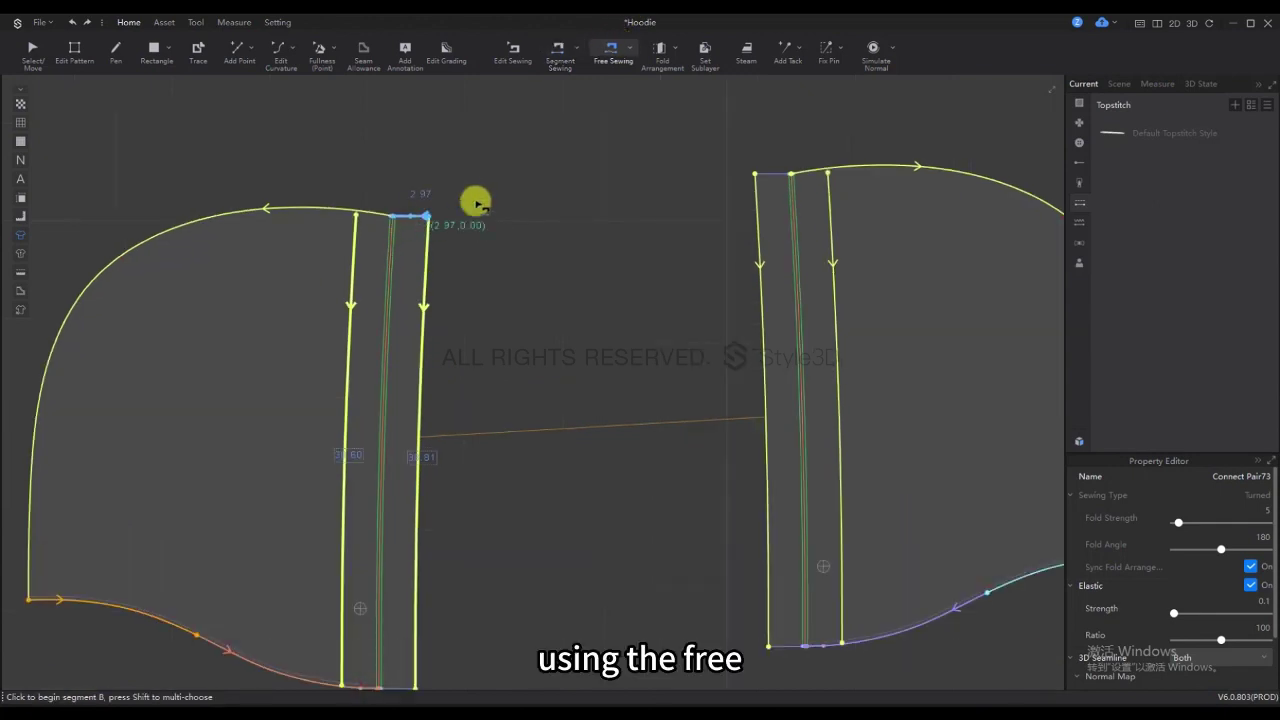
click(758, 175)
click(790, 178)
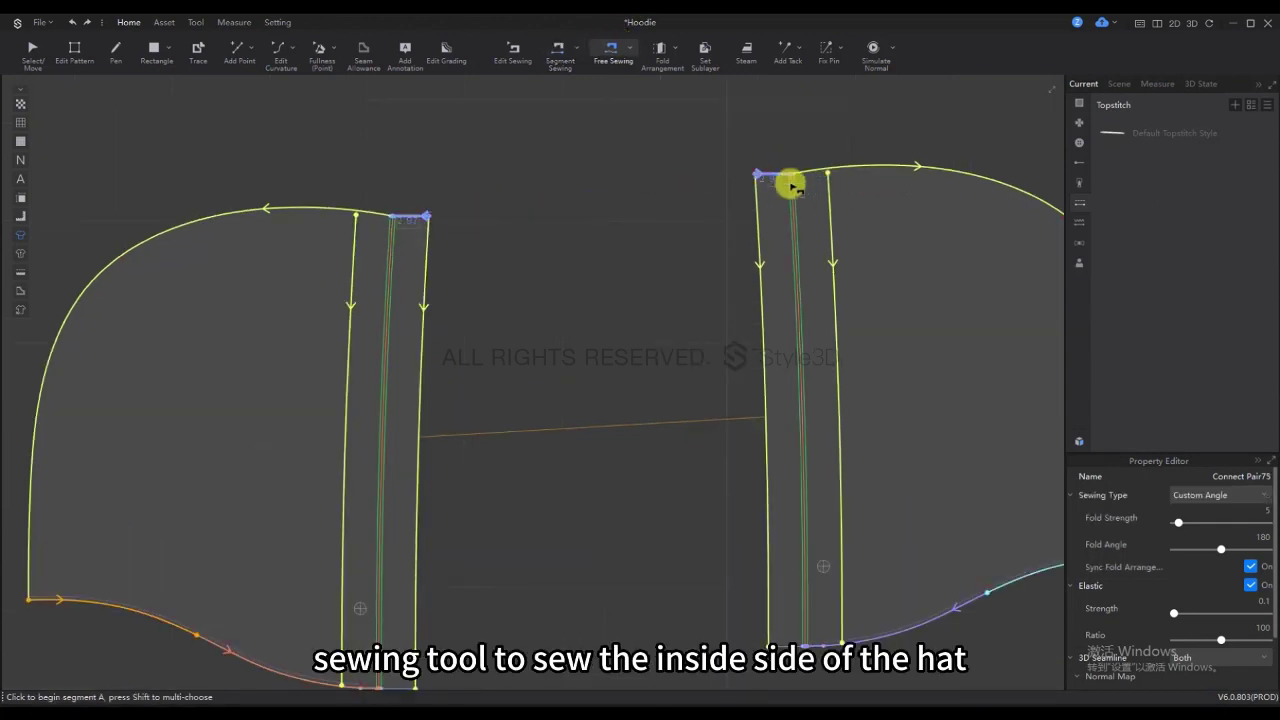
Free-sew the short lower facing edge of the hood to the adjoining stretch of neckline edge across the fold line
middle_drag(568, 500, 547, 351)
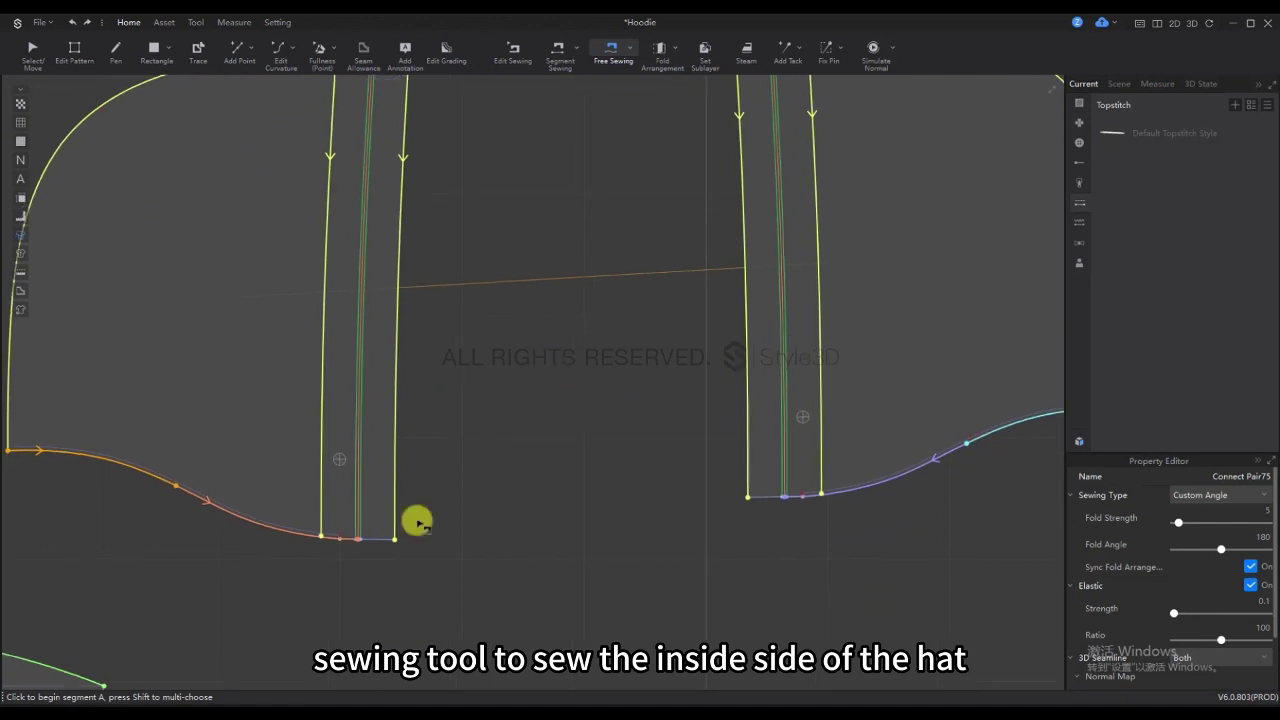
click(357, 541)
click(394, 539)
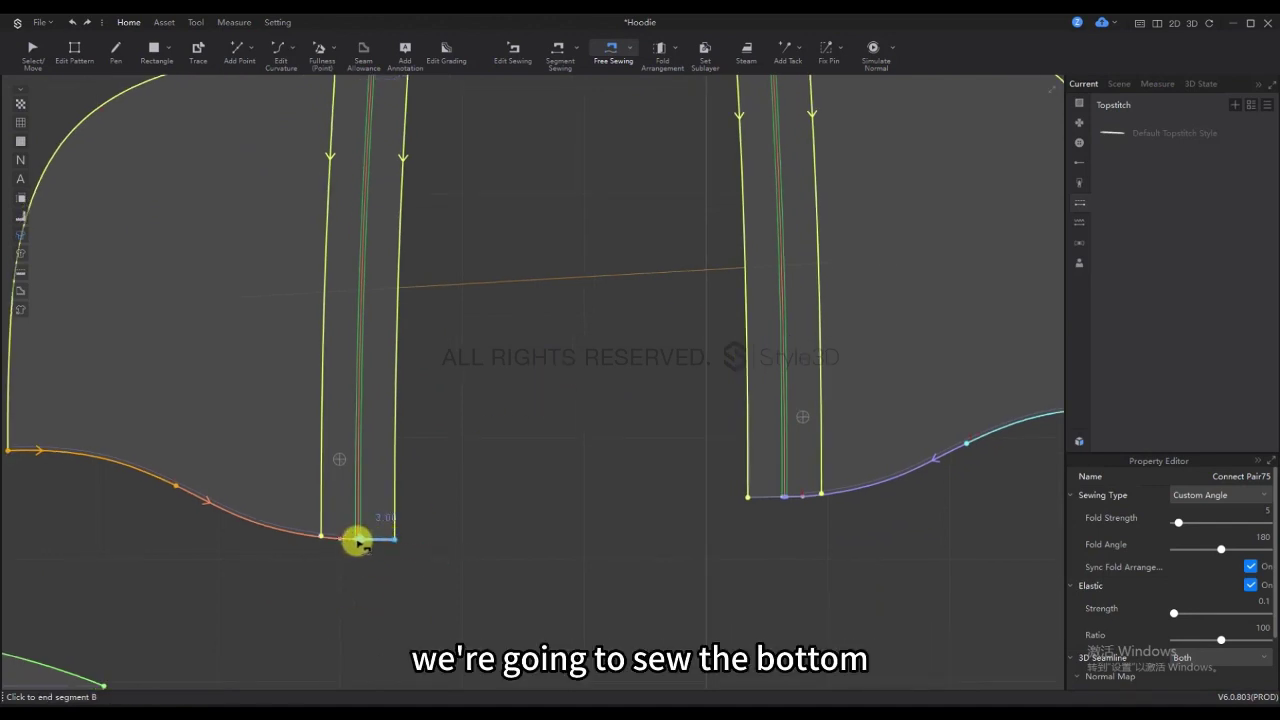
click(320, 534)
scroll(553, 390, down, 2)
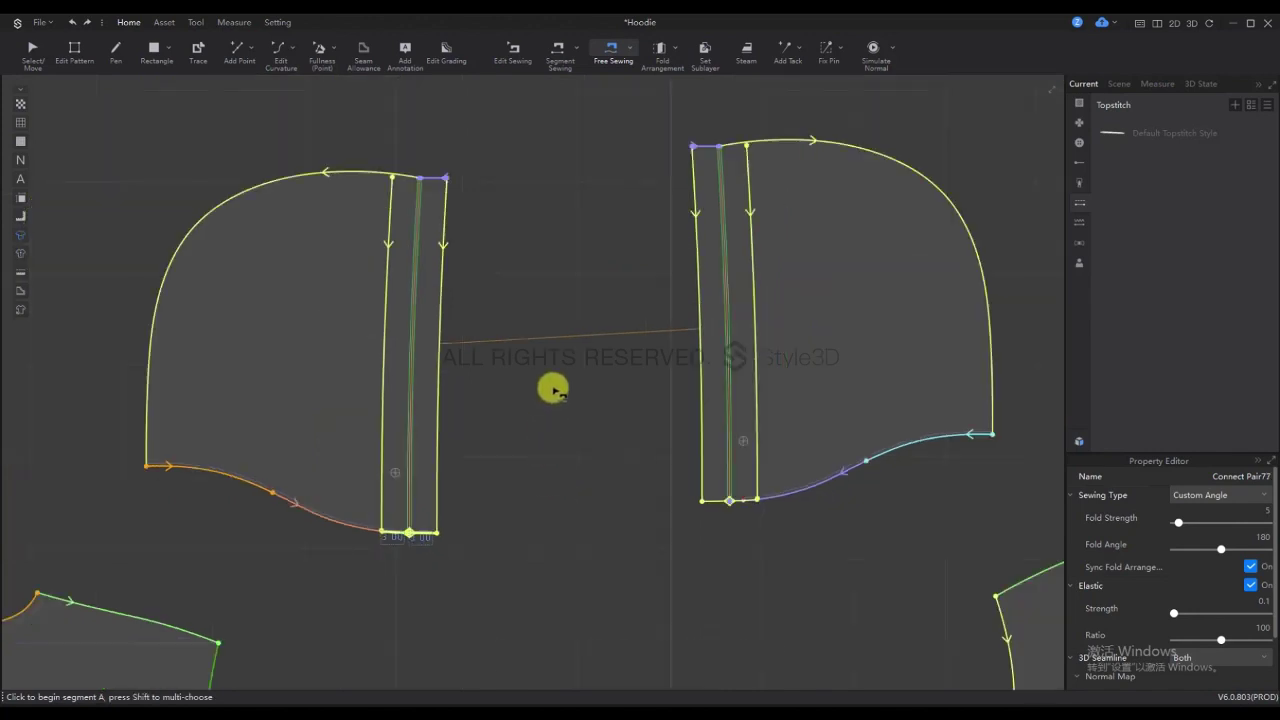
right_drag(553, 390, 538, 422)
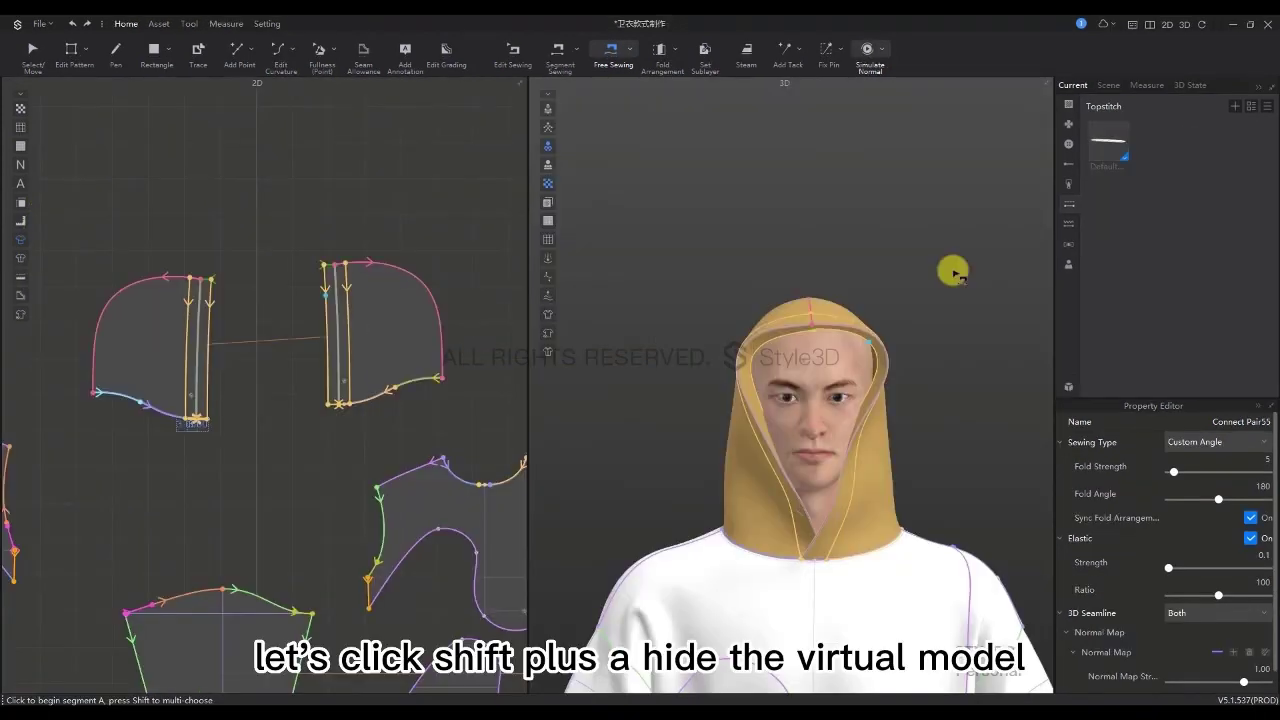
Hide the avatar, run and stop the simulation of the folded hood, and show the avatar again
key(shift+a)
key(space)
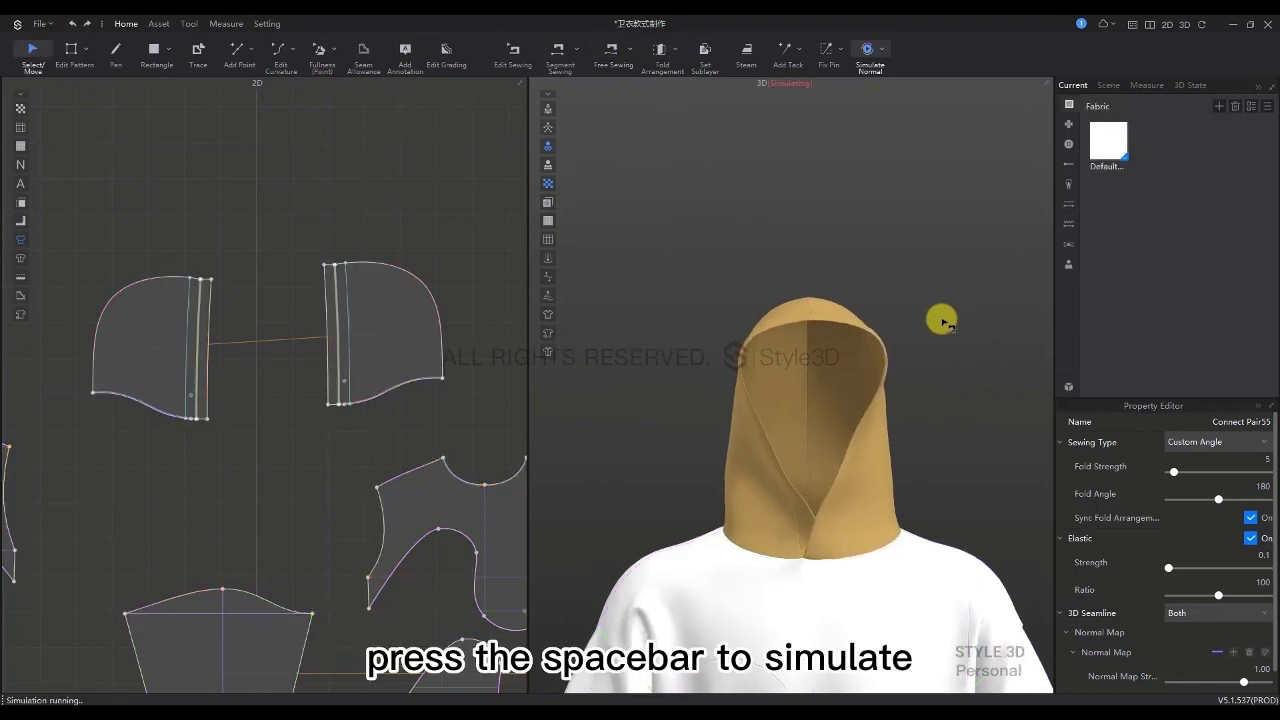
key(space)
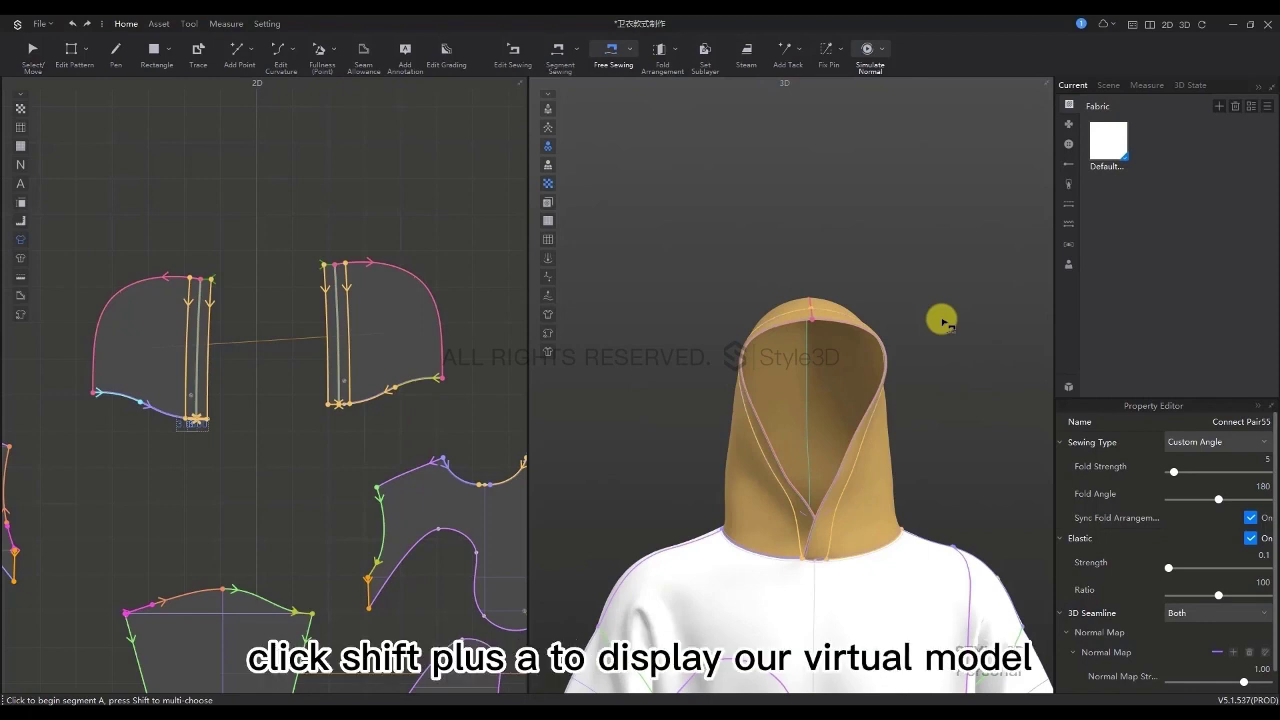
key(shift+a)
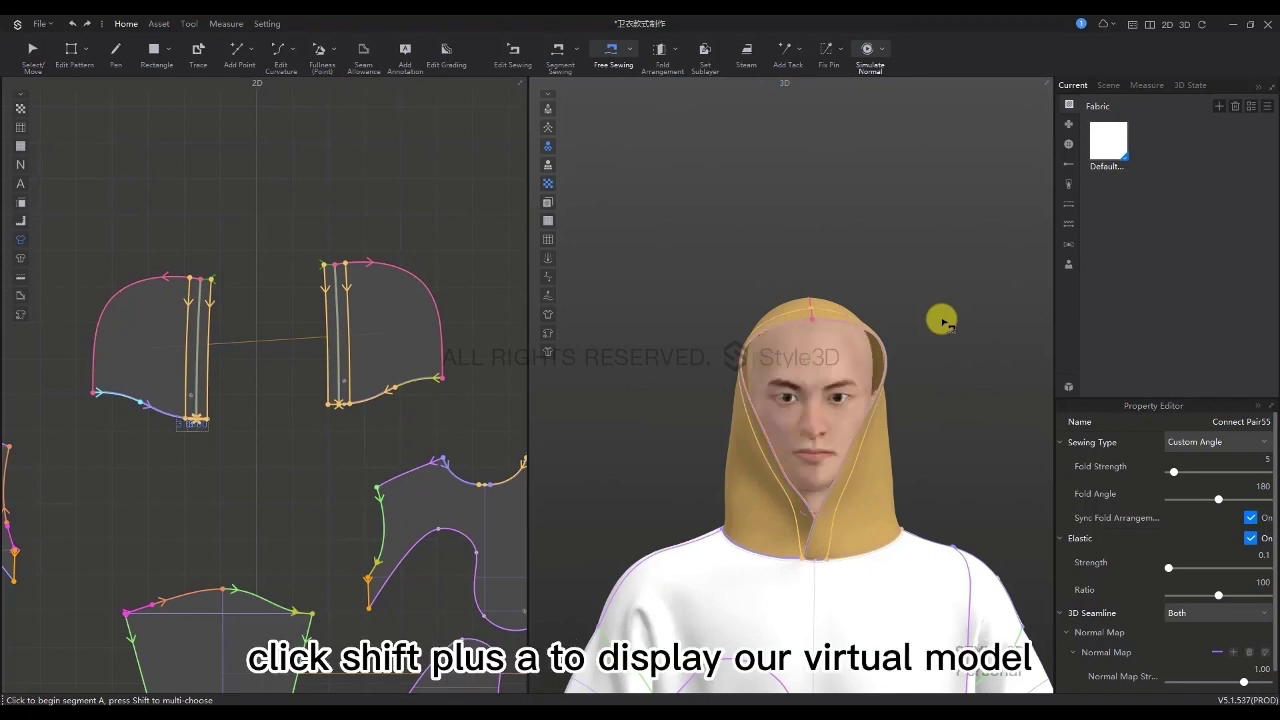
Return to the front view and add the twill diffuse image as the default fabric's texture
key(2)
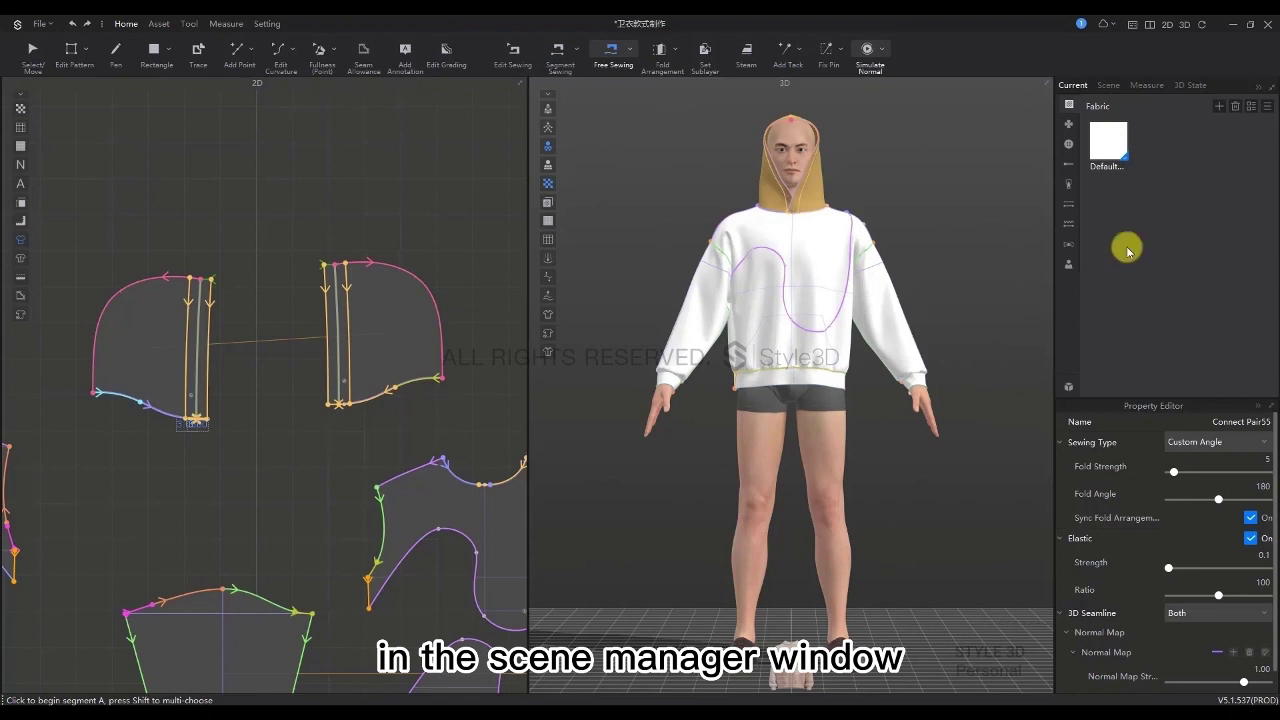
click(1111, 147)
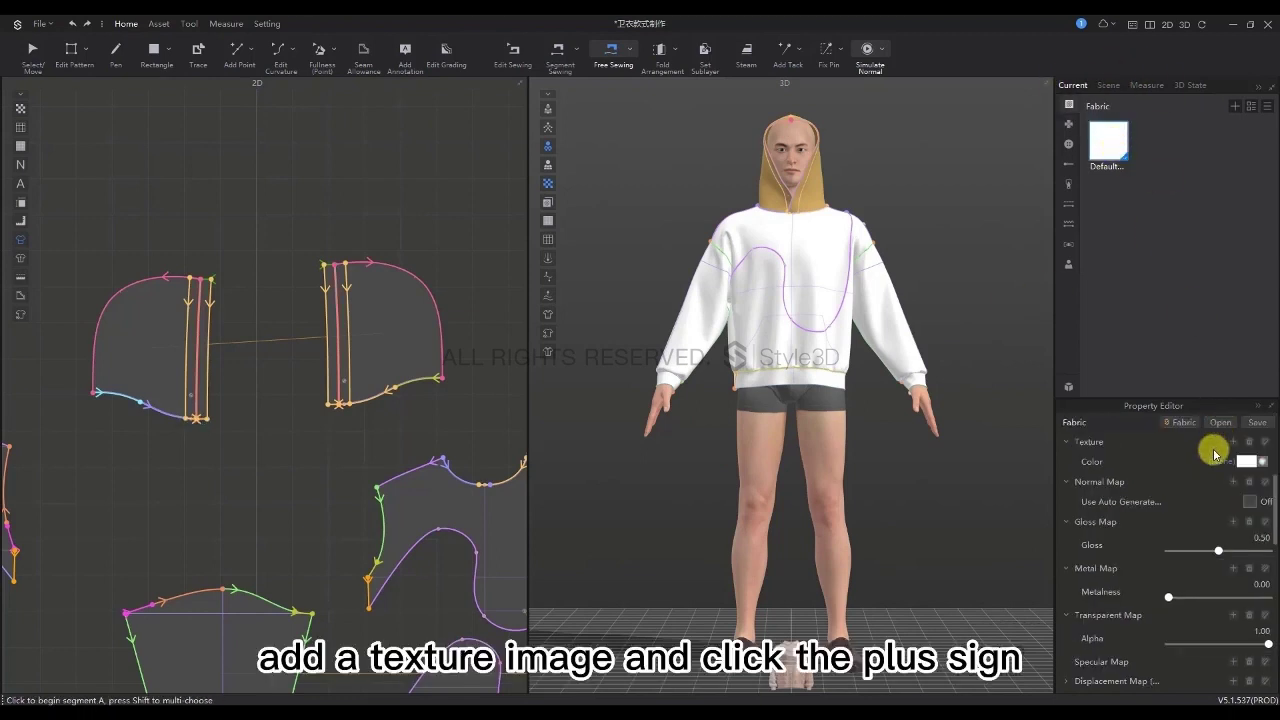
scroll(1211, 449, up, 2)
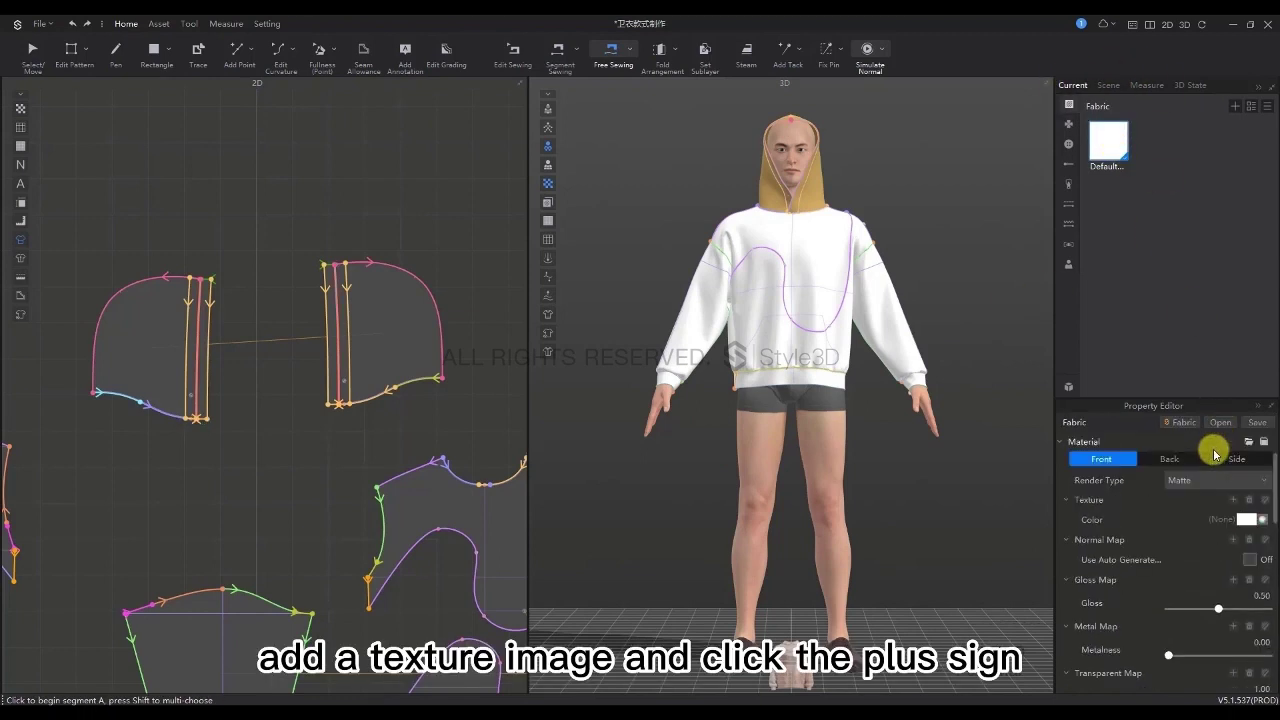
click(1234, 501)
click(290, 135)
click(1163, 686)
Add the matching twill normalAuto image as the default fabric's normal map and view it on the garment
scroll(1176, 614, up, 3)
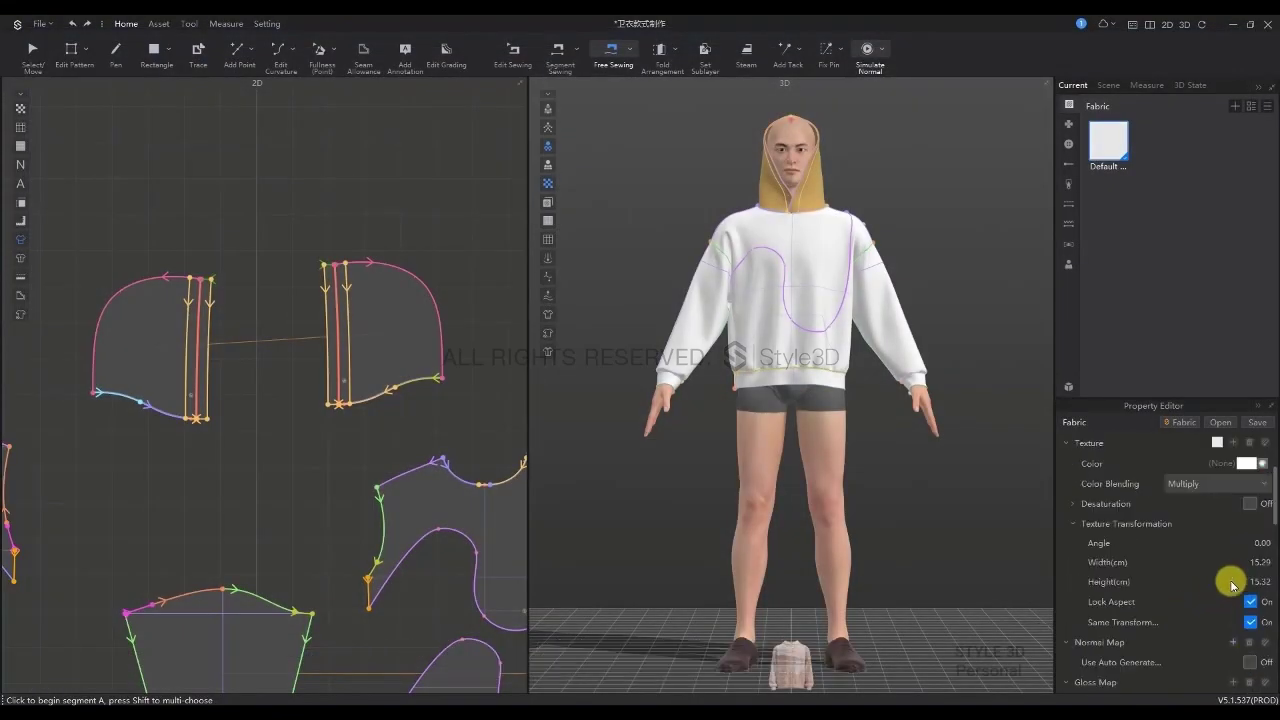
click(1233, 641)
click(374, 138)
click(1168, 688)
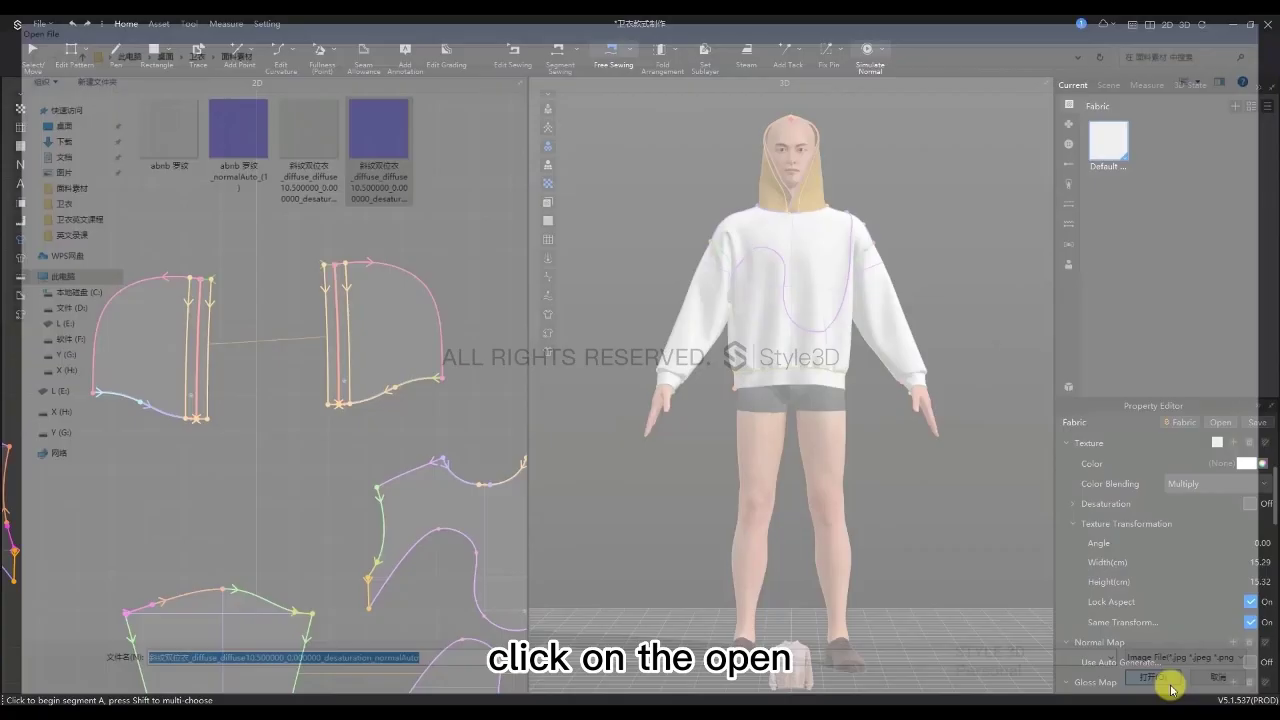
scroll(900, 260, up, 5)
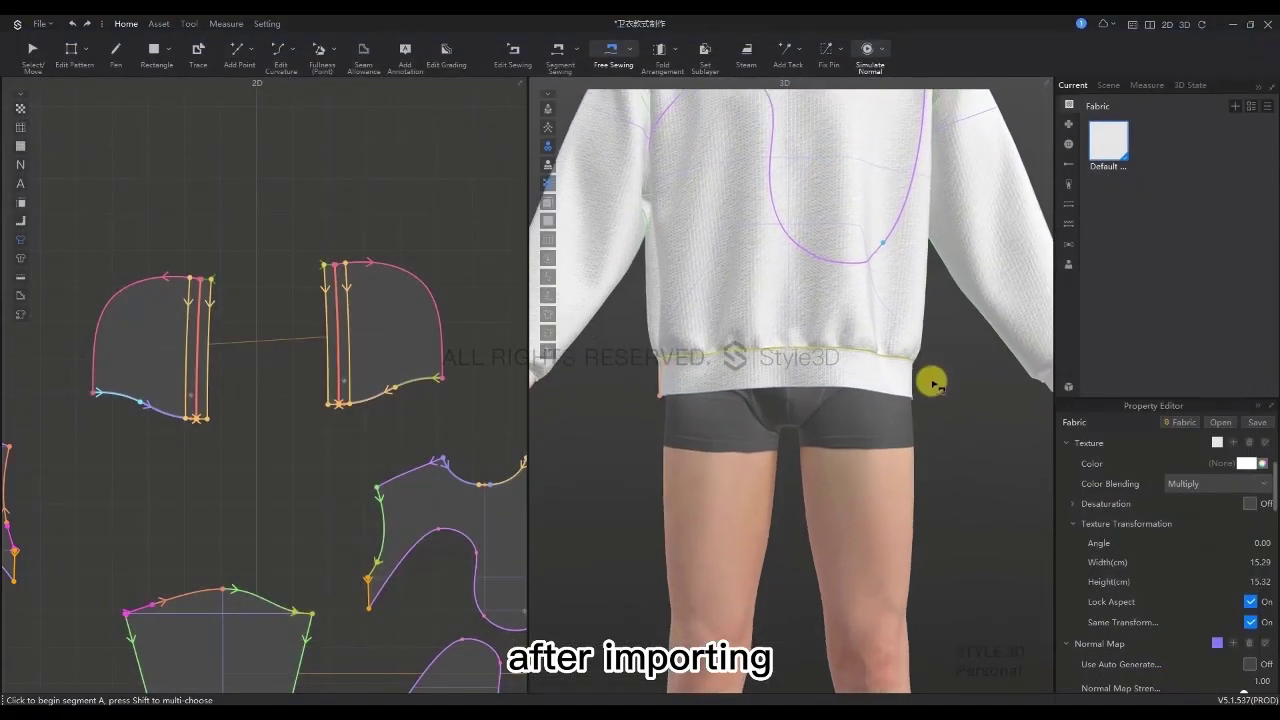
middle_drag(931, 383, 908, 543)
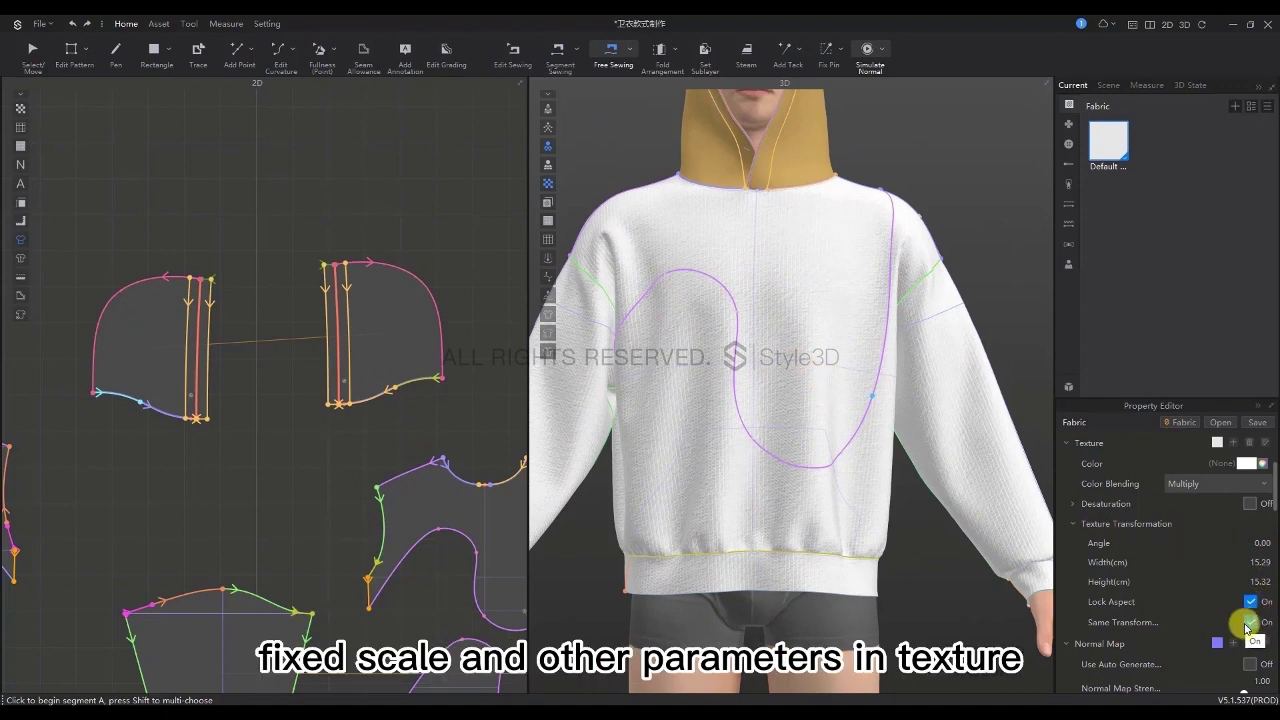
Set the fabric texture's width to 15 cm with the aspect ratio locked and check the result on the hoodie
click(1256, 563)
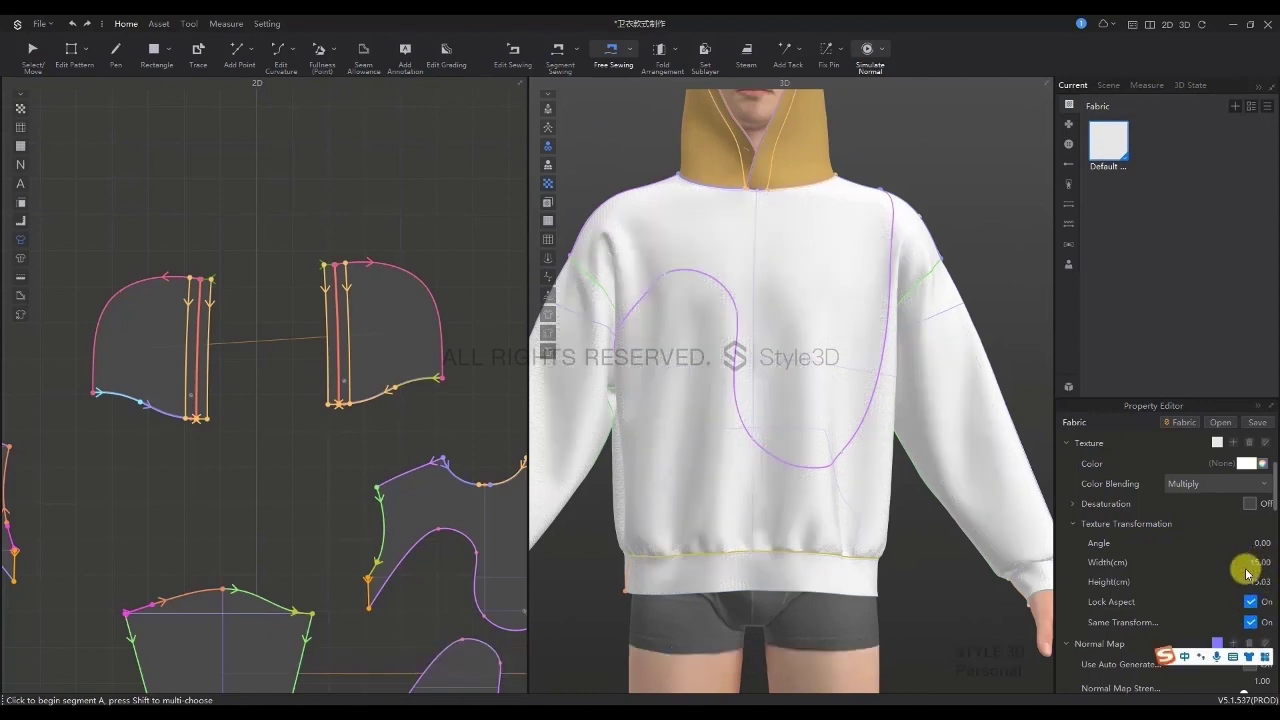
key(Return)
scroll(849, 329, up, 5)
scroll(790, 316, down, 3)
scroll(790, 316, down, 4)
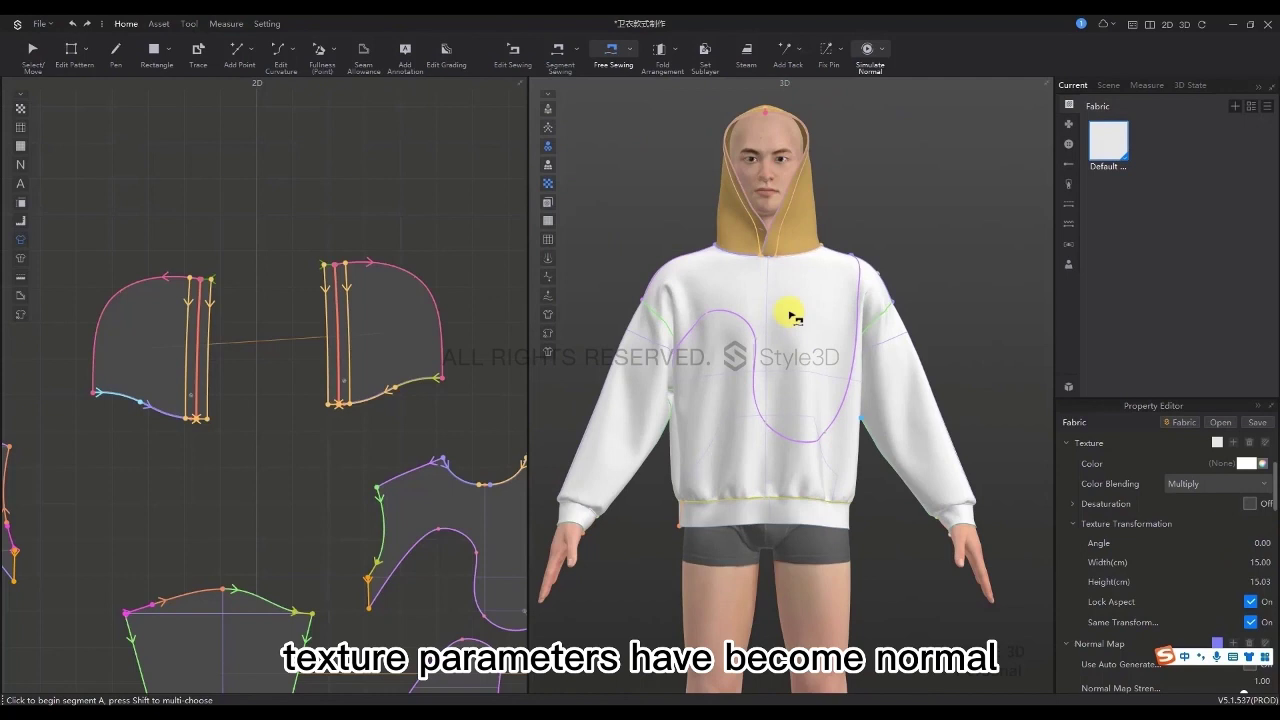
scroll(330, 560, down, 5)
scroll(300, 480, up, 8)
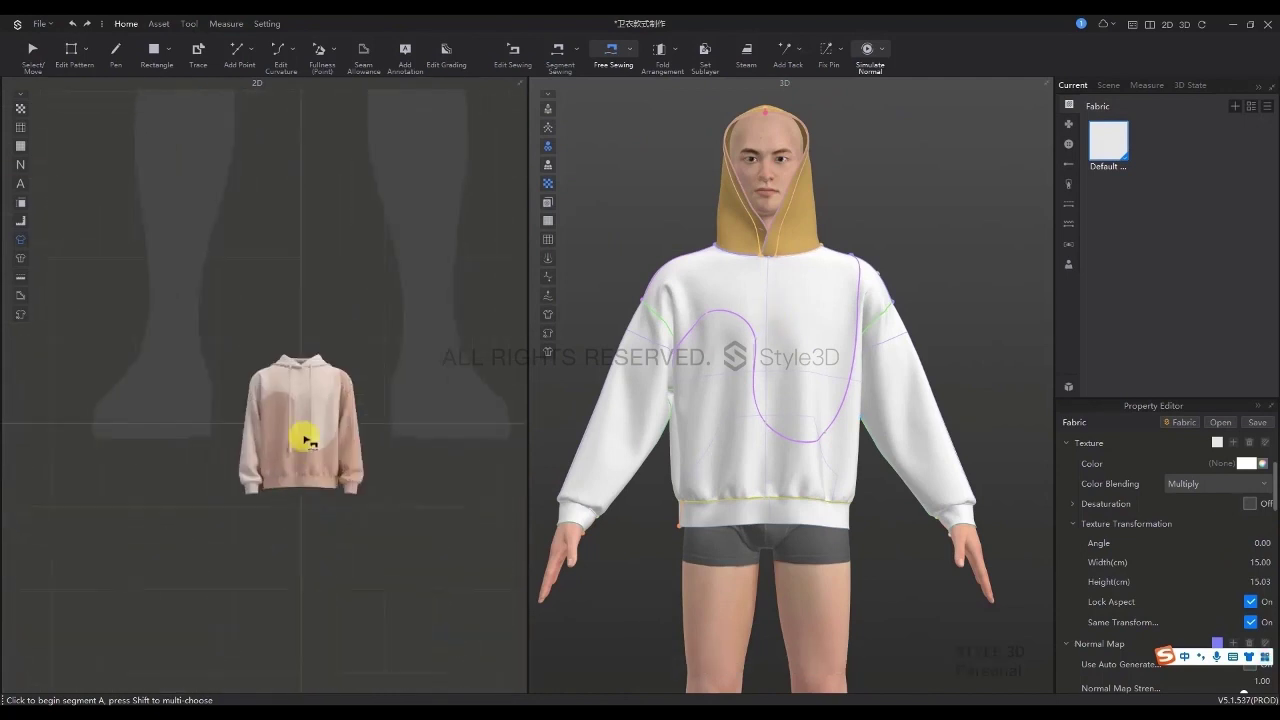
Colour the default fabric with the reference hoodie's cream tone, sampled with the eyedropper and brightened to F0DCCF
scroll(318, 537, down, 2)
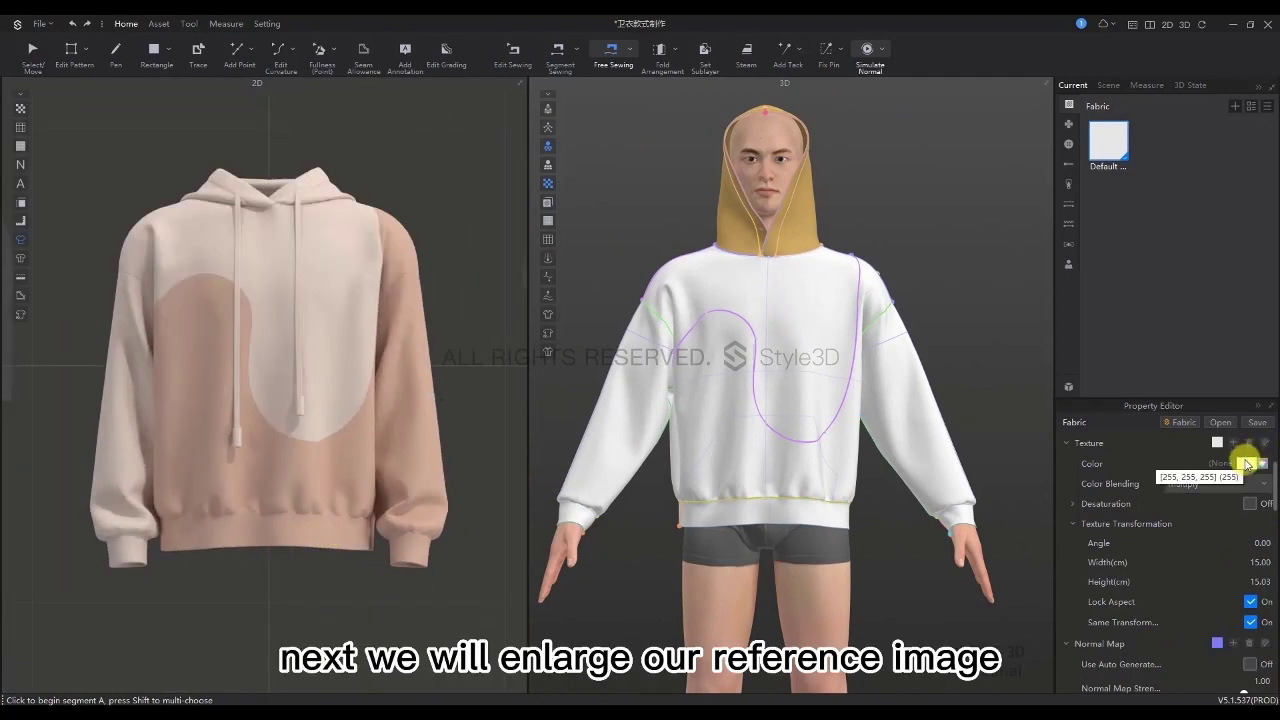
click(1246, 463)
click(440, 379)
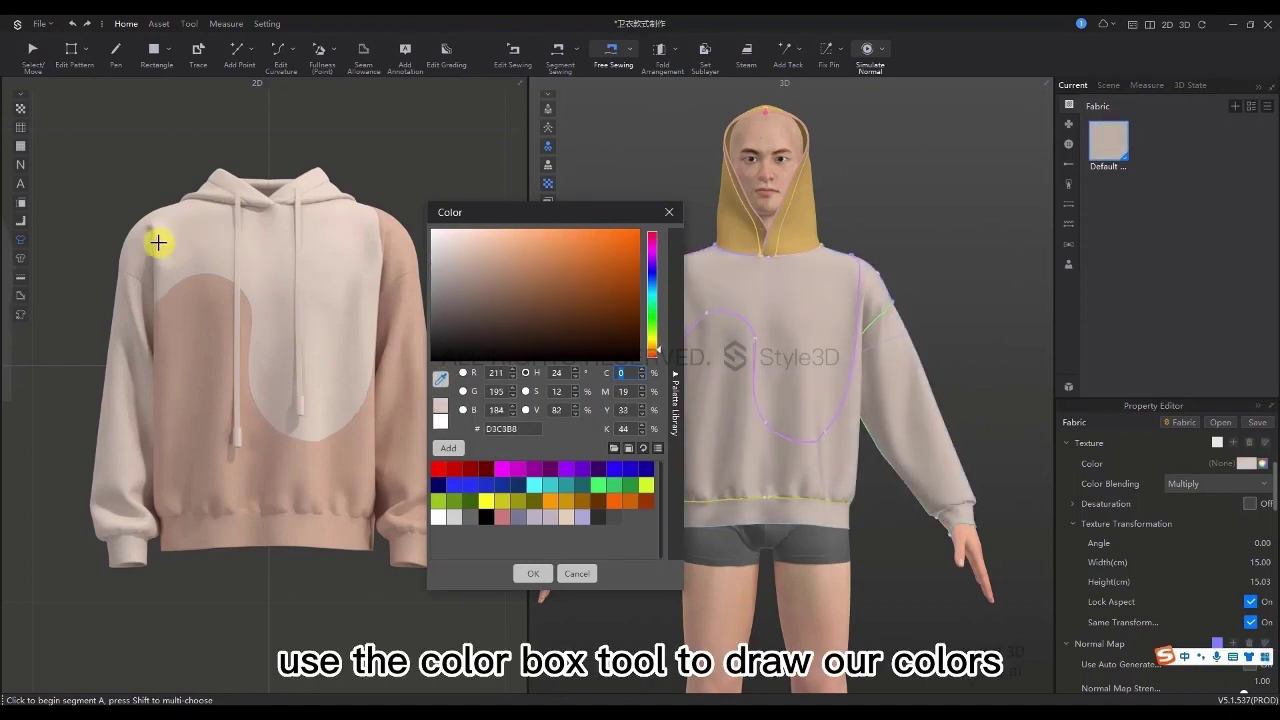
click(462, 240)
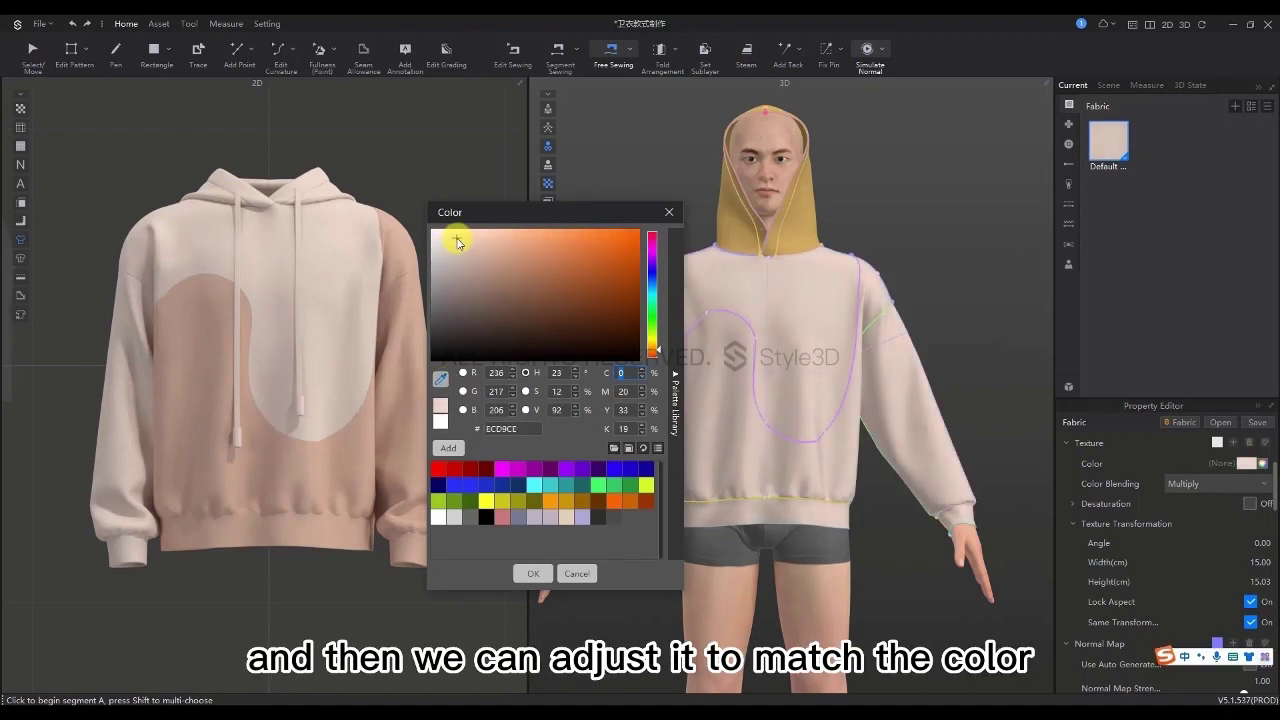
drag(466, 241, 459, 239)
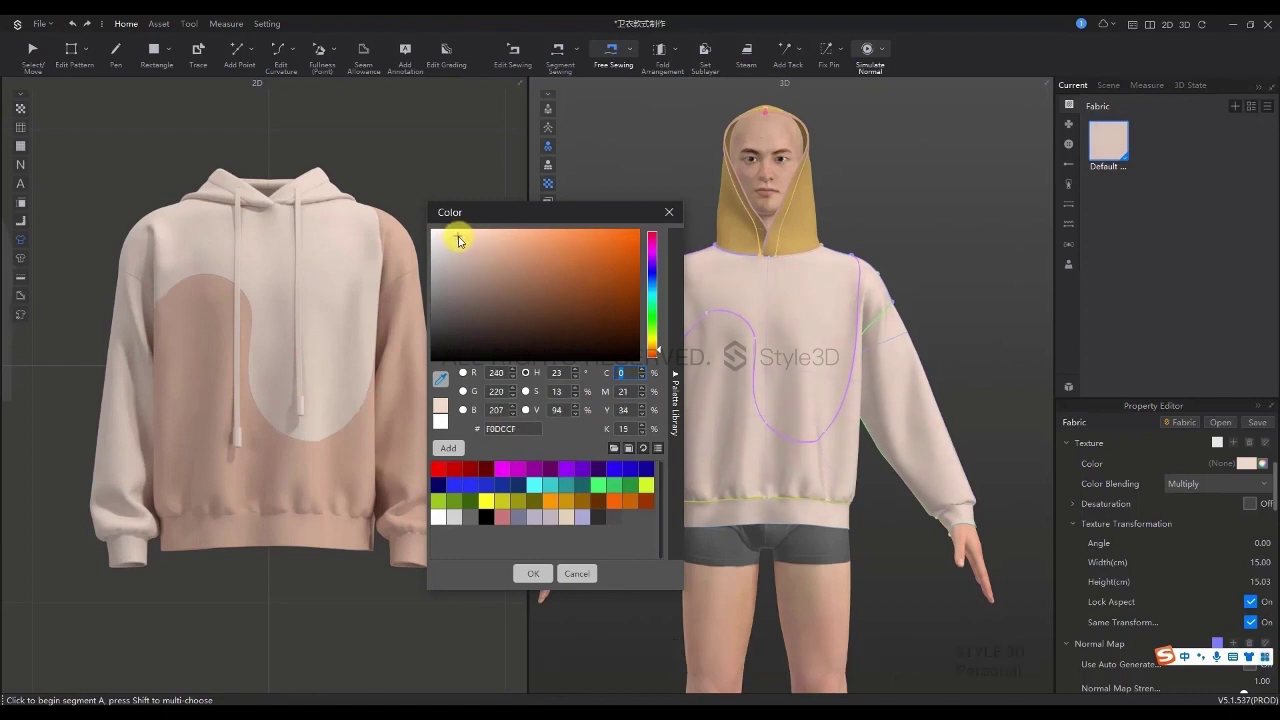
click(529, 574)
Duplicate the cream default fabric and select the copy for editing
click(1267, 105)
click(1244, 122)
double_click(1152, 144)
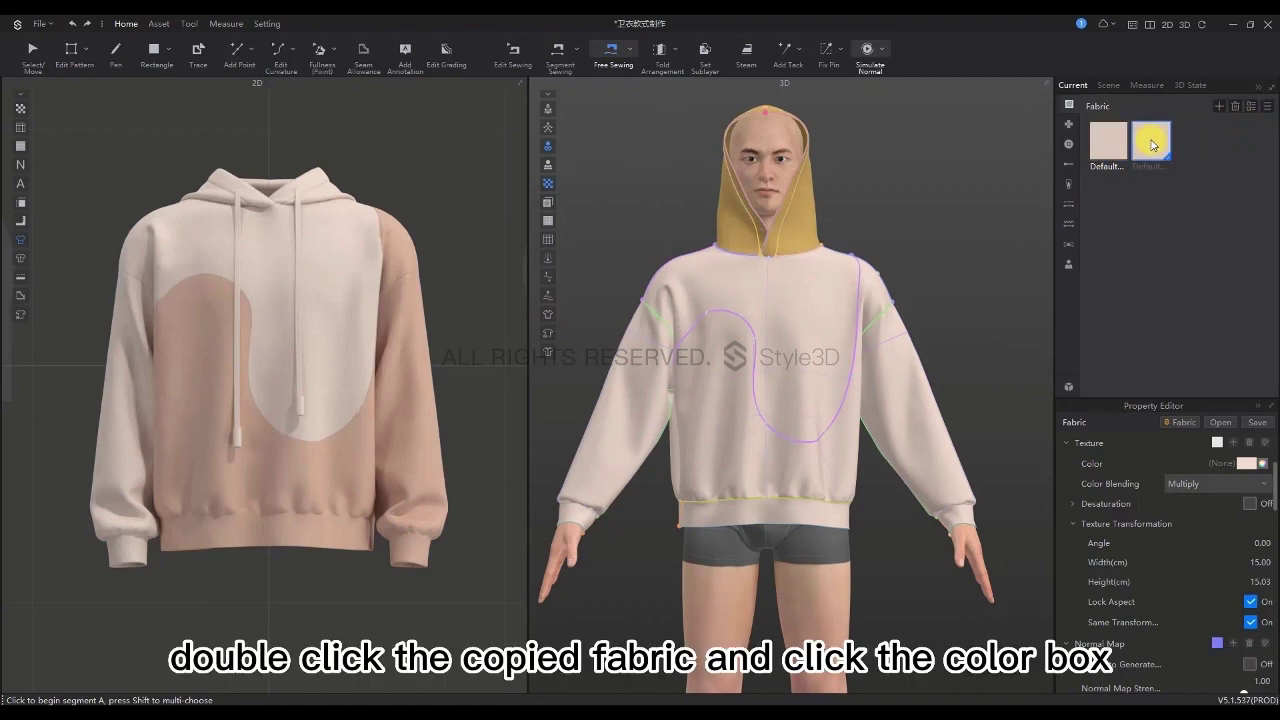
click(1244, 466)
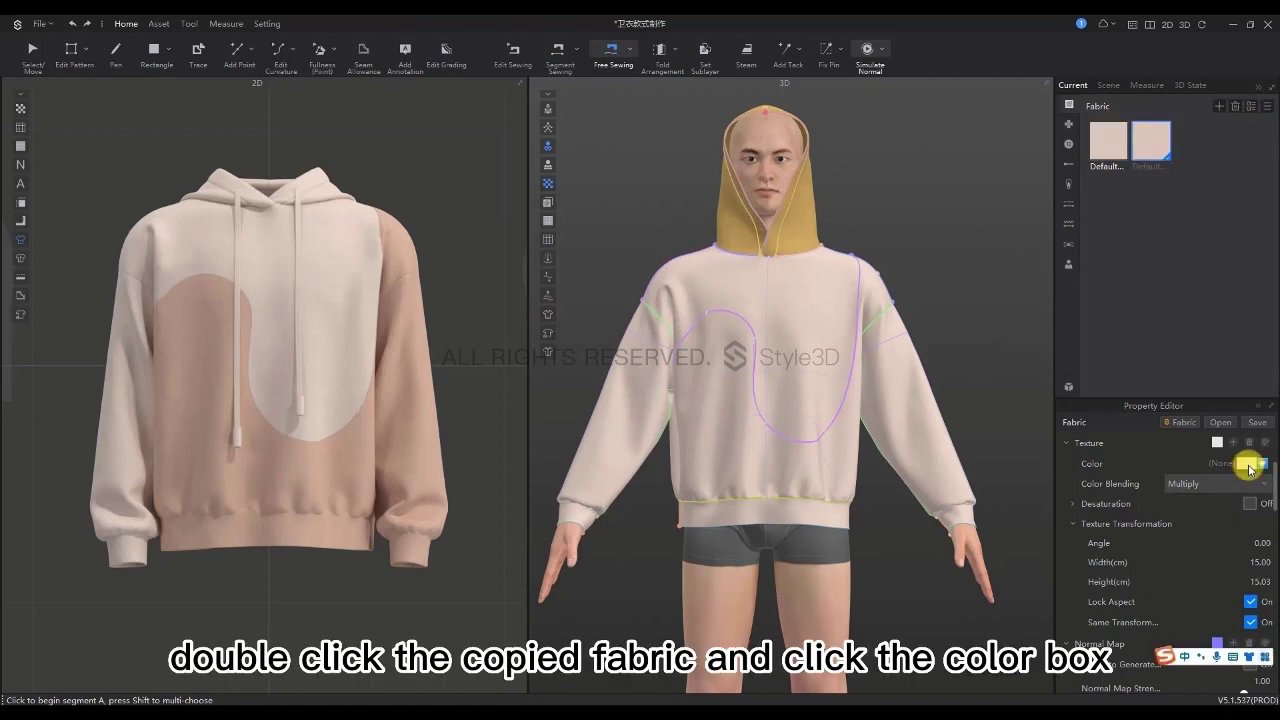
click(437, 378)
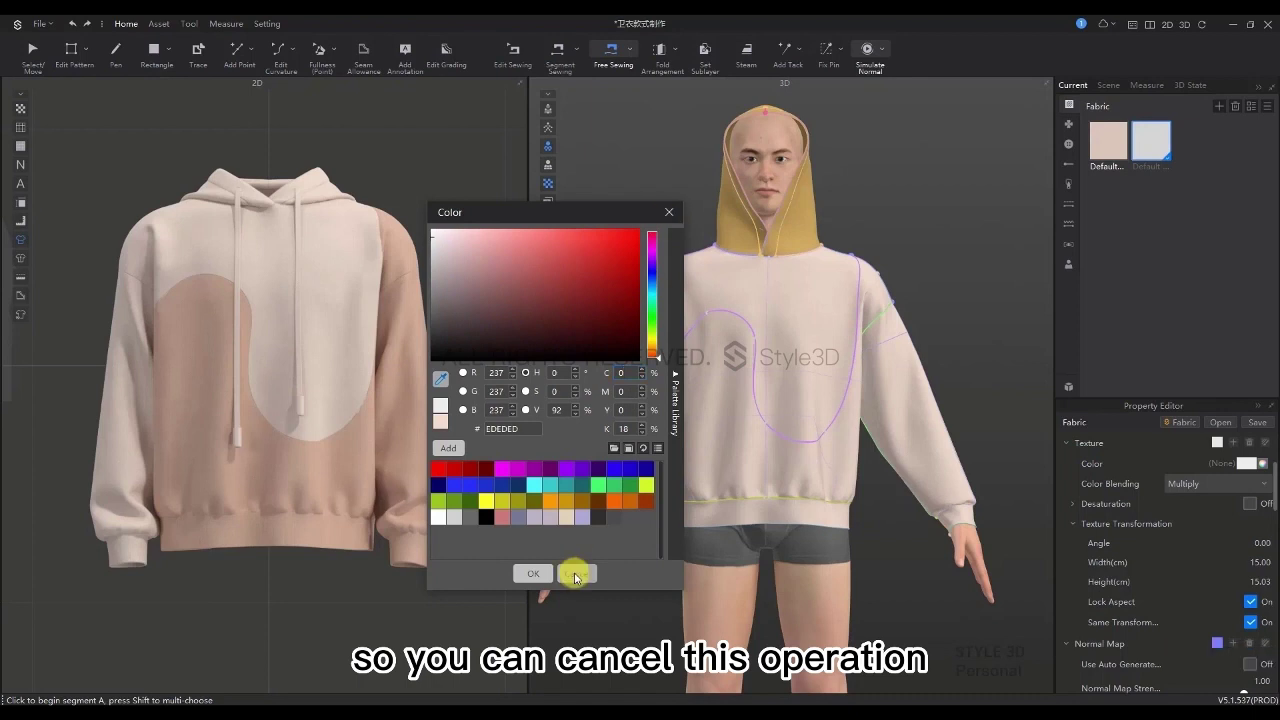
click(574, 574)
Apply the copied fabric to the garment's wavy lower front panel and the adjoining shoulder and sleeve pieces
drag(1172, 138, 1083, 243)
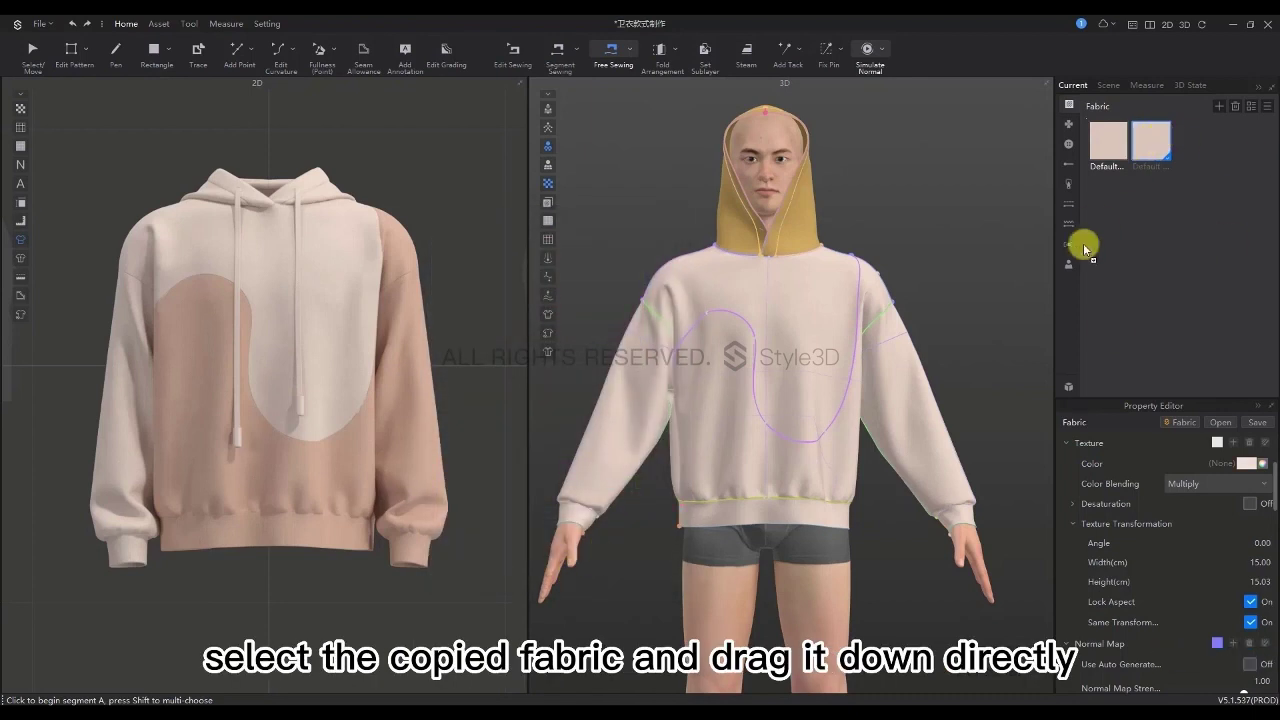
drag(828, 467, 829, 467)
right_drag(986, 448, 706, 452)
drag(1160, 134, 808, 448)
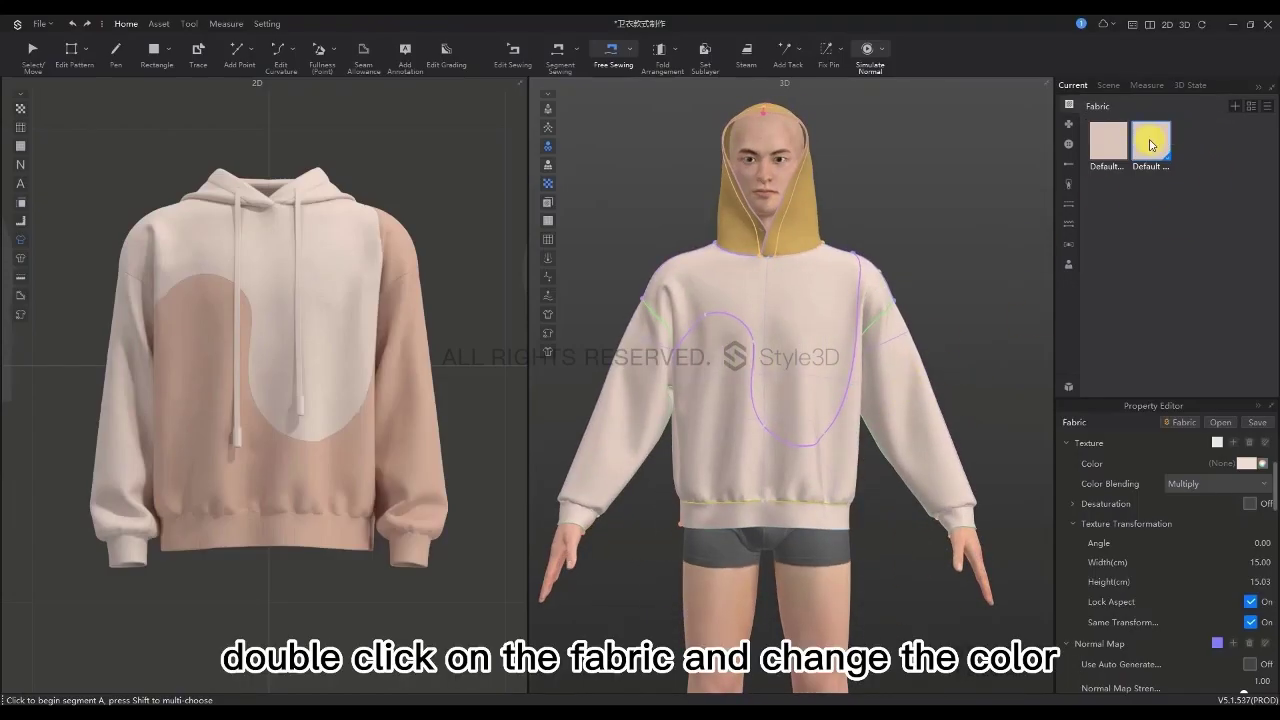
Set the copied fabric's colour to the reference hoodie's darker peach tone, sampled from the image and lightened to E8C0A8
click(1246, 463)
click(440, 378)
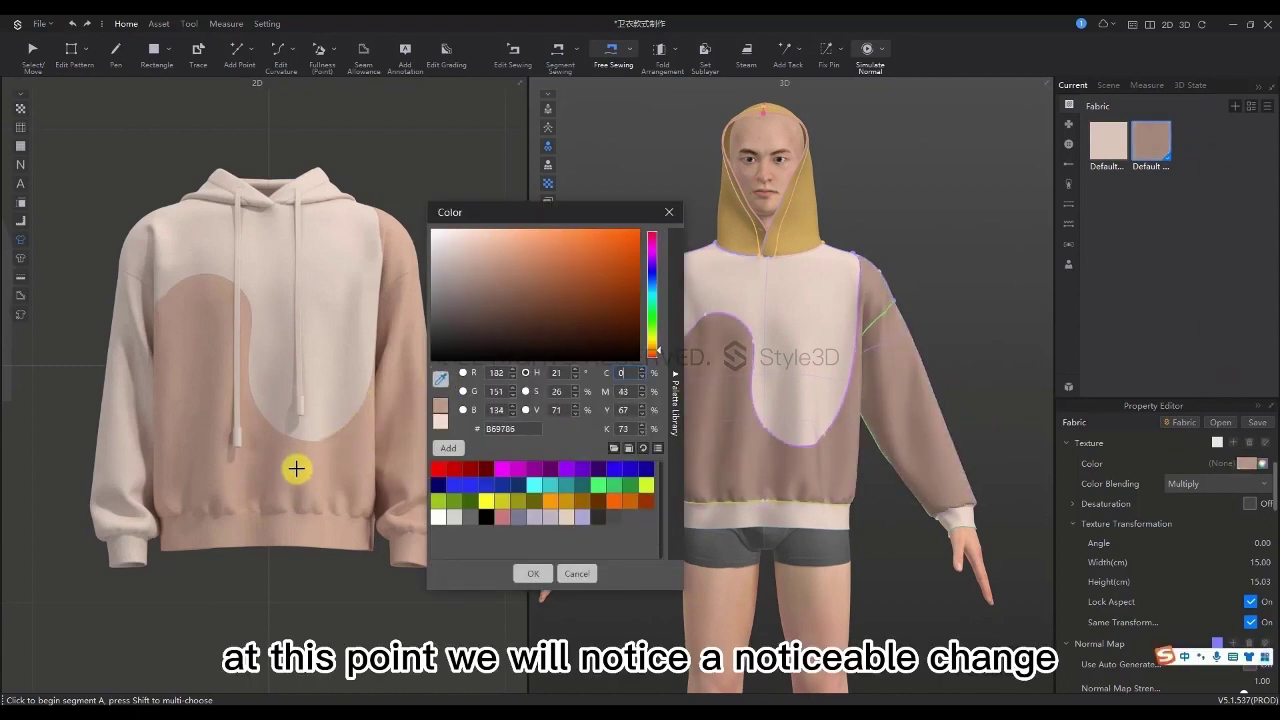
click(490, 260)
click(486, 243)
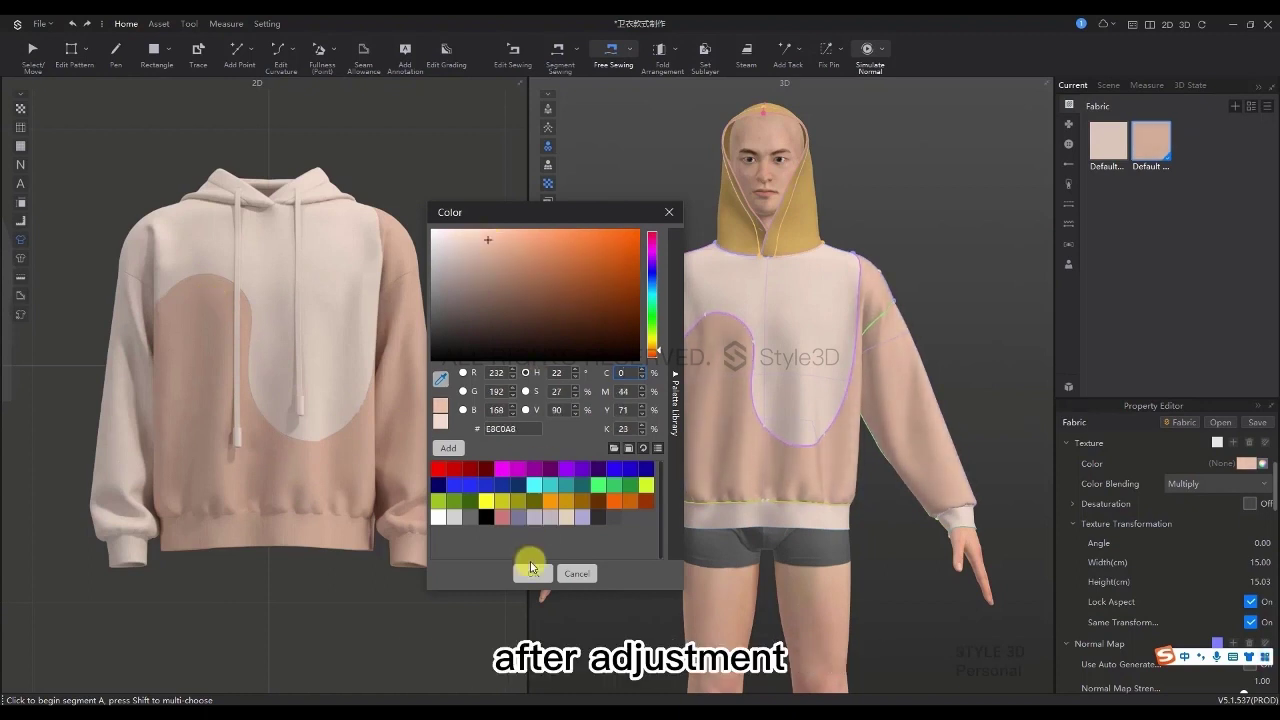
click(532, 571)
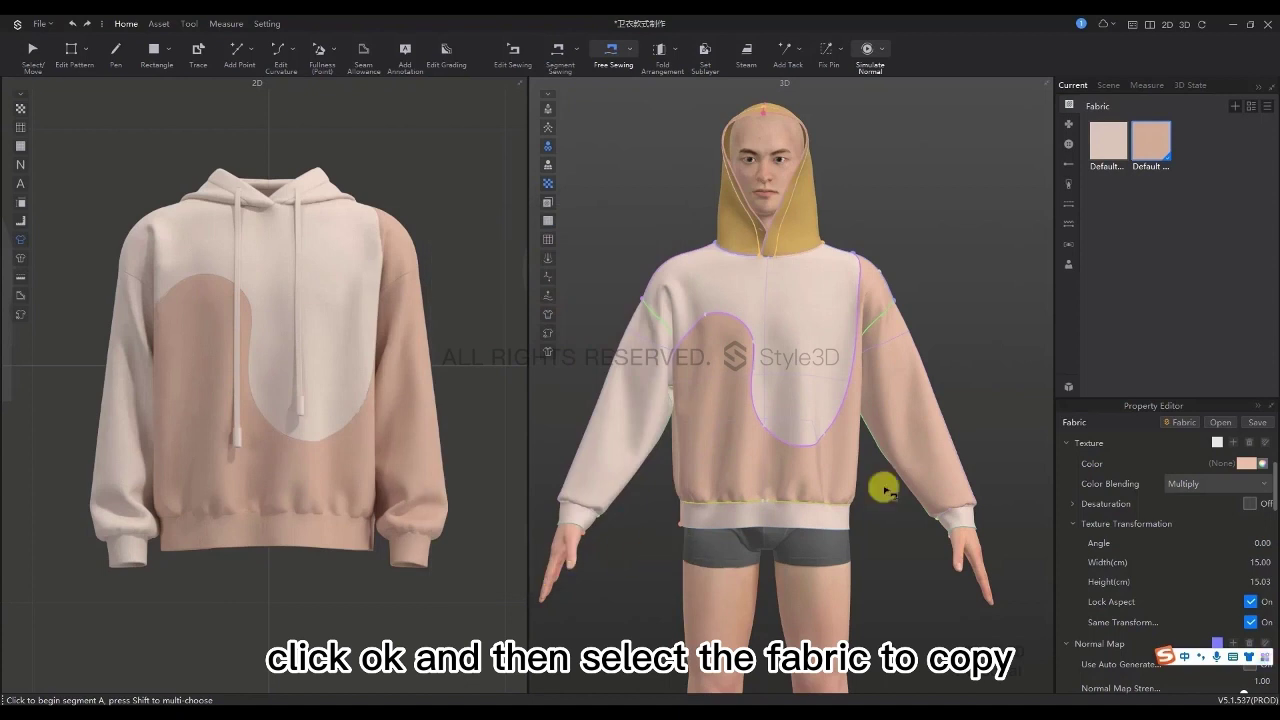
Duplicate the peach fabric and apply the new copy to the cuff of the peach sleeve
click(1158, 146)
click(1268, 108)
click(1246, 124)
click(1204, 147)
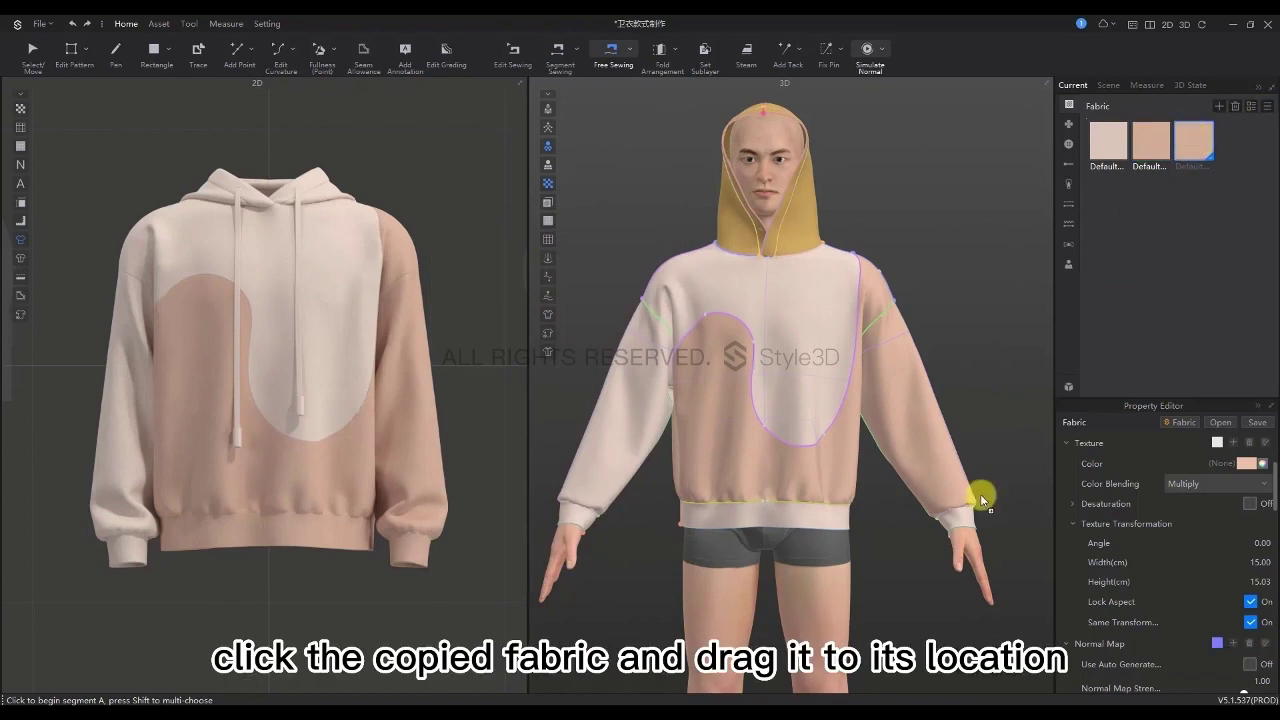
drag(965, 517, 965, 517)
drag(1197, 133, 962, 521)
Delete the cuff fabric's texture and normal maps and give it the 1x1_Cotton_Rib normal map from the fabric library's Cotton folder
scroll(1240, 490, up, 2)
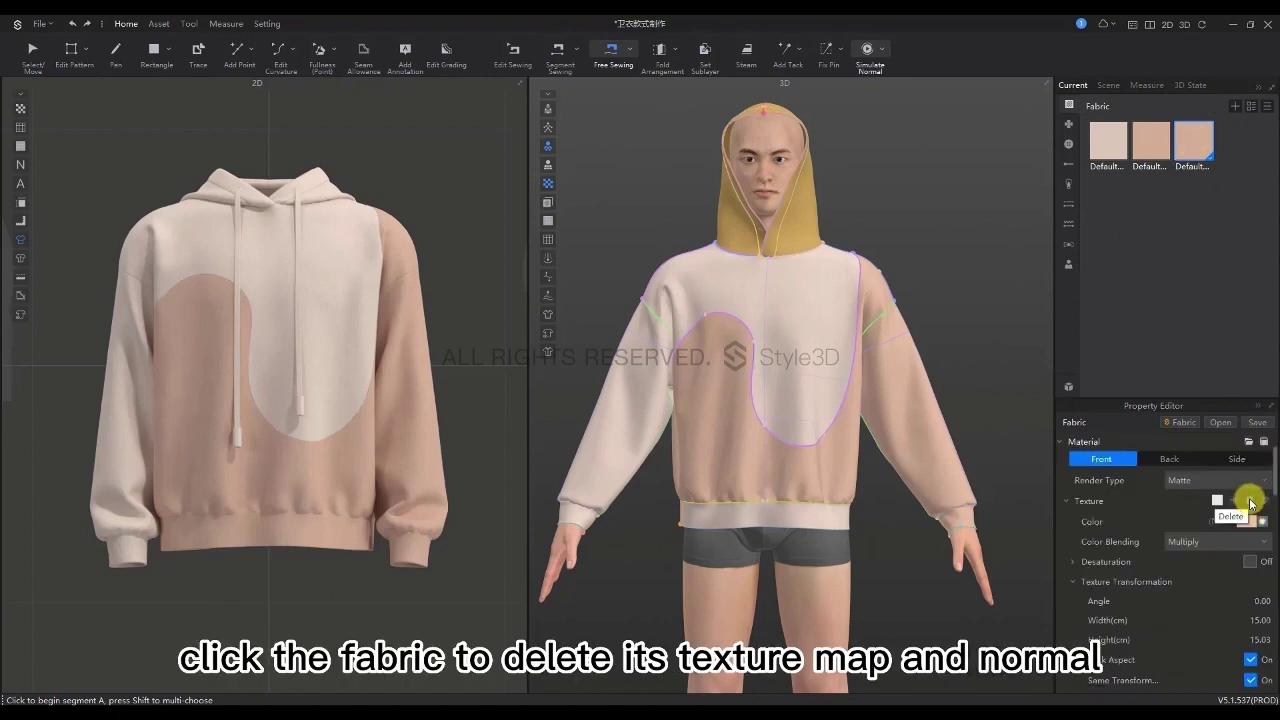
click(1249, 500)
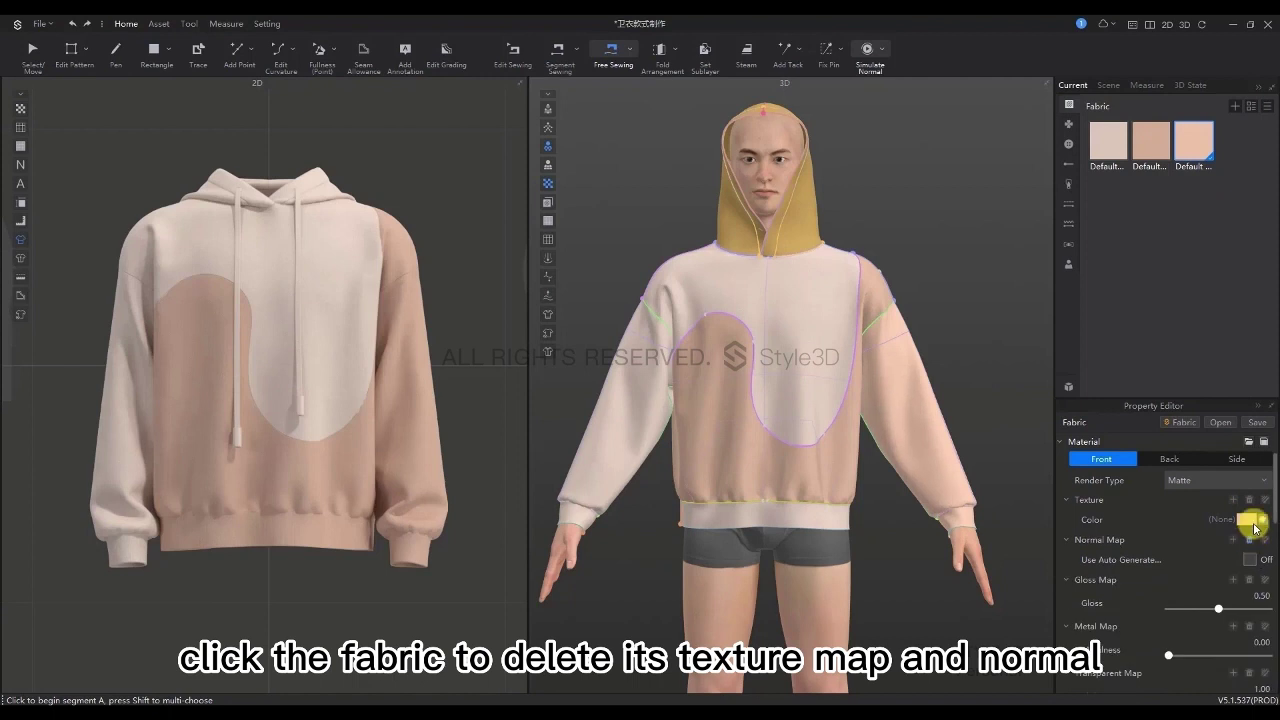
scroll(1247, 500, up, 2)
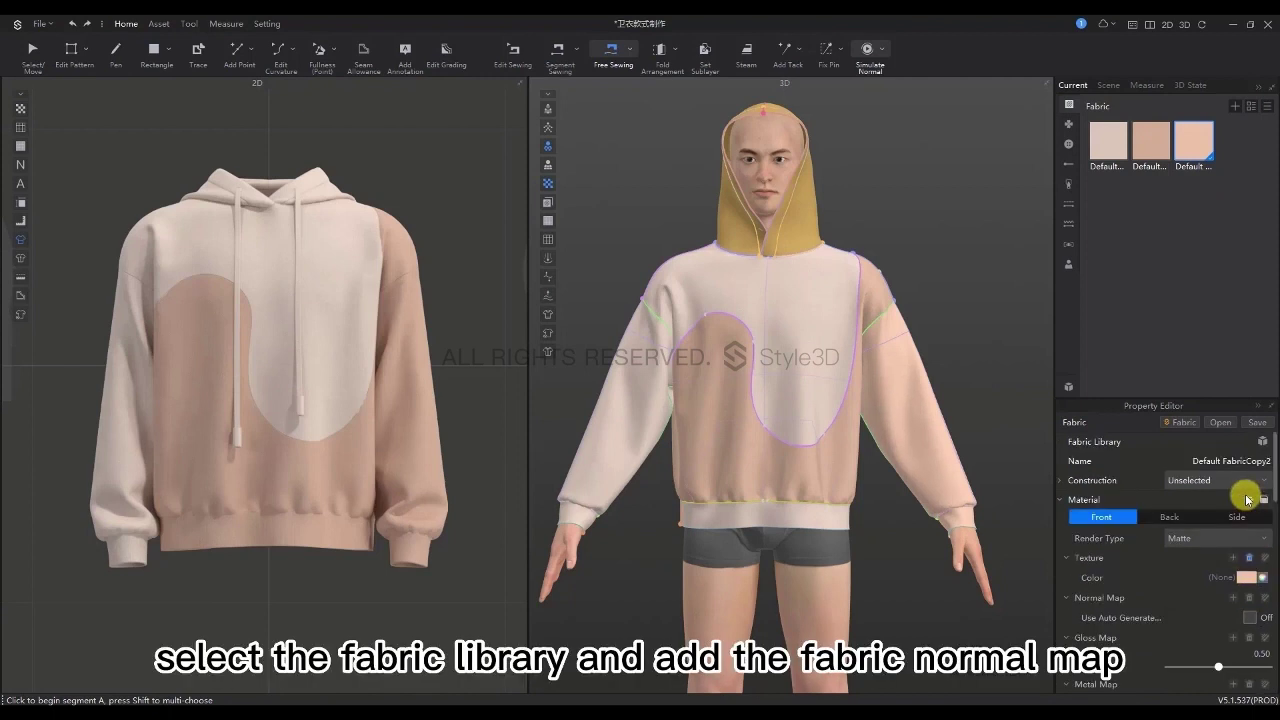
click(1258, 465)
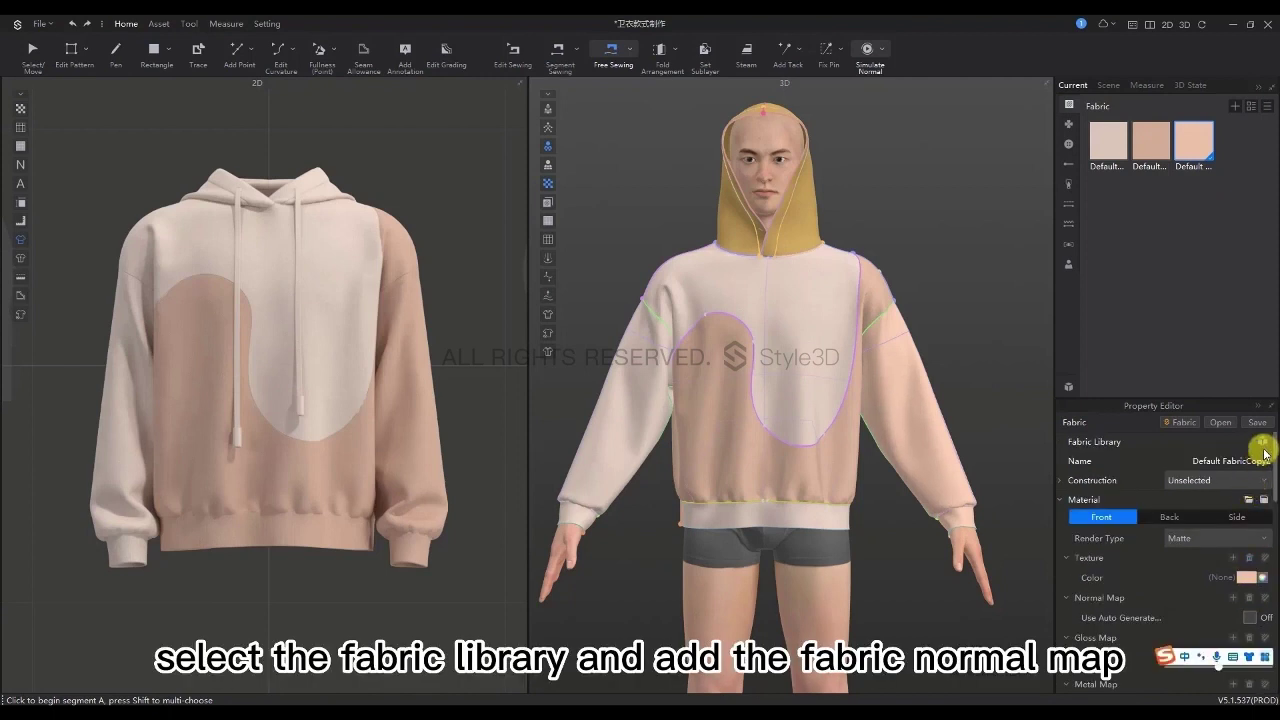
click(1262, 442)
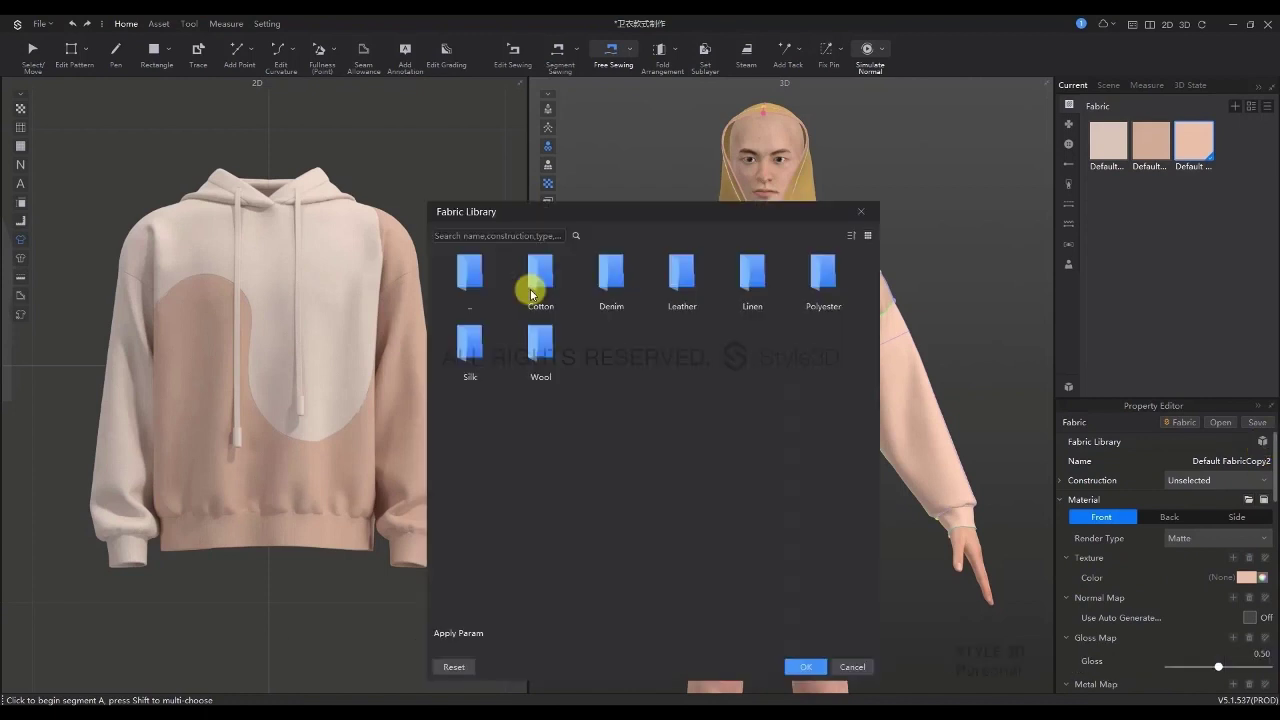
double_click(537, 285)
click(538, 285)
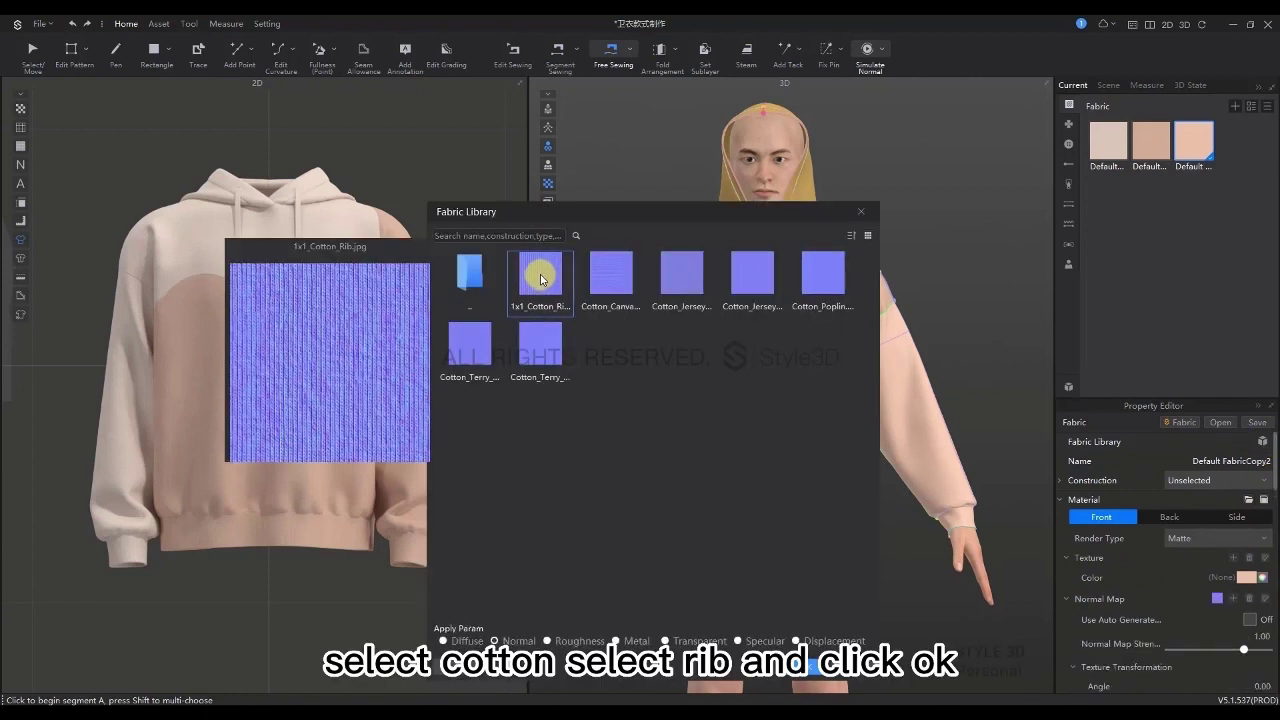
click(800, 672)
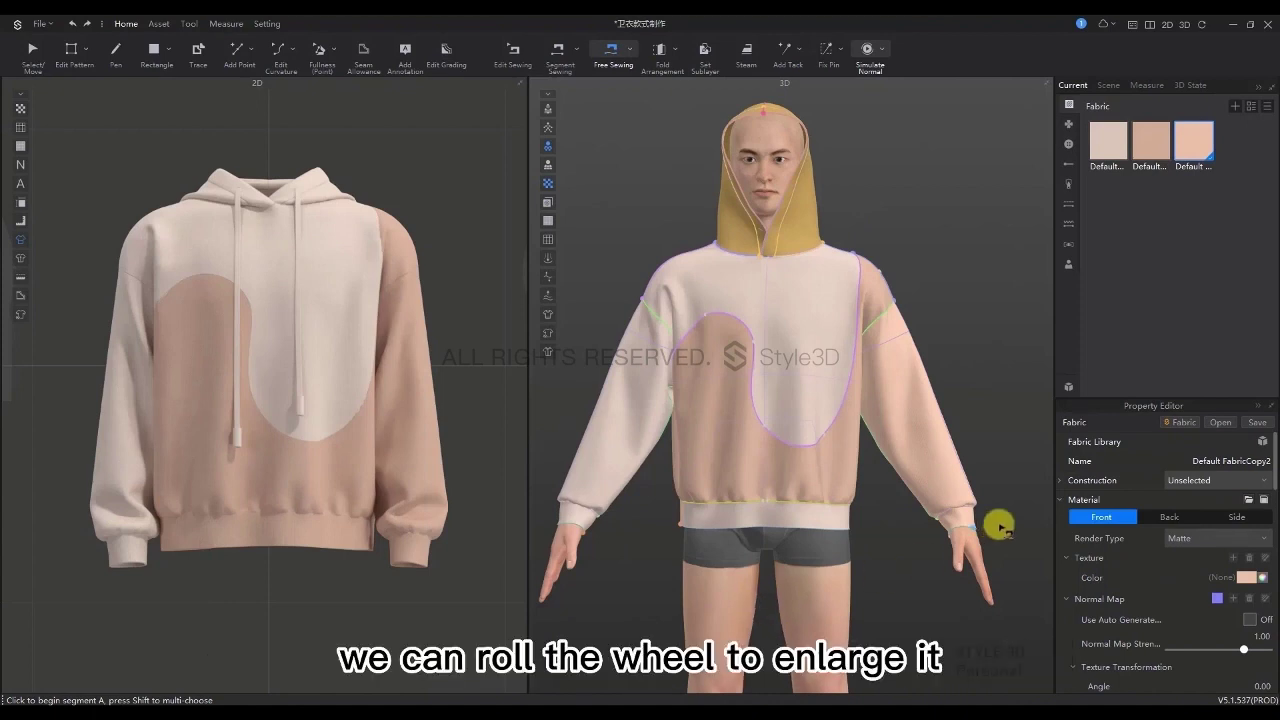
Inspect the peach sleeve and cuff up close and reapply the second, non-rib peach fabric to the sleeve
scroll(958, 572, up, 3)
scroll(952, 571, up, 8)
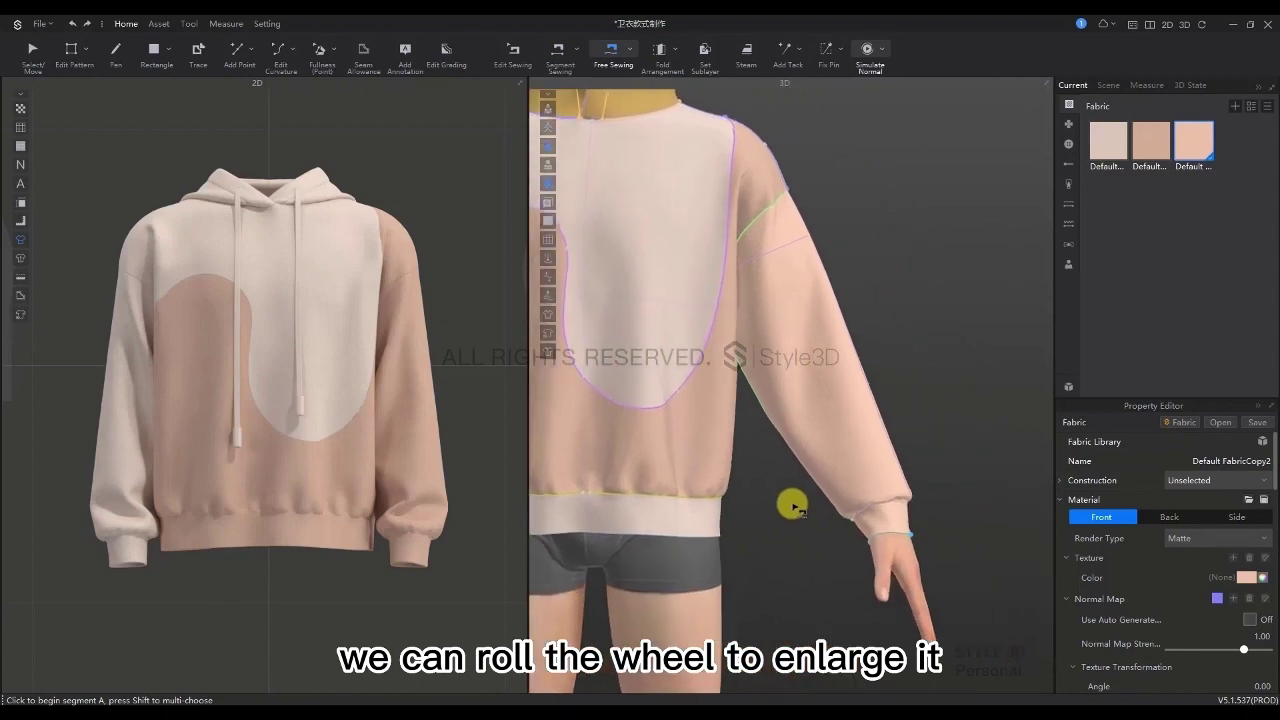
middle_drag(980, 571, 973, 515)
scroll(940, 505, up, 5)
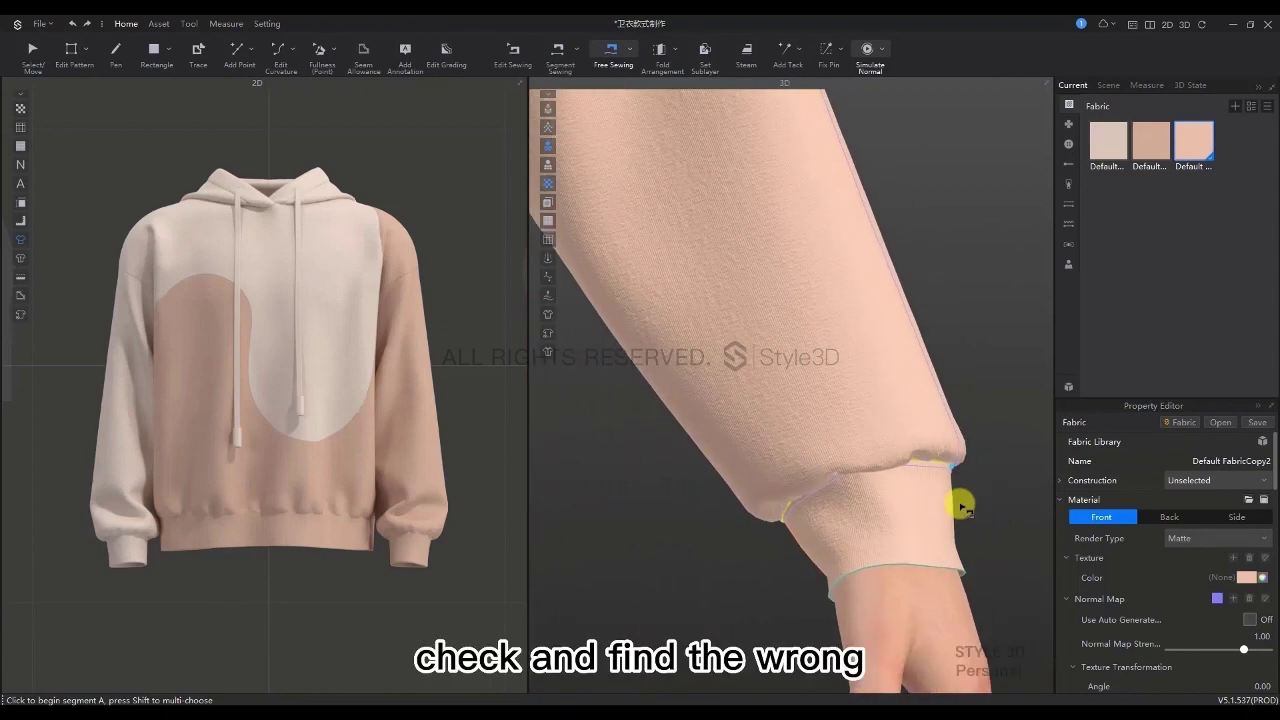
scroll(962, 522, up, 2)
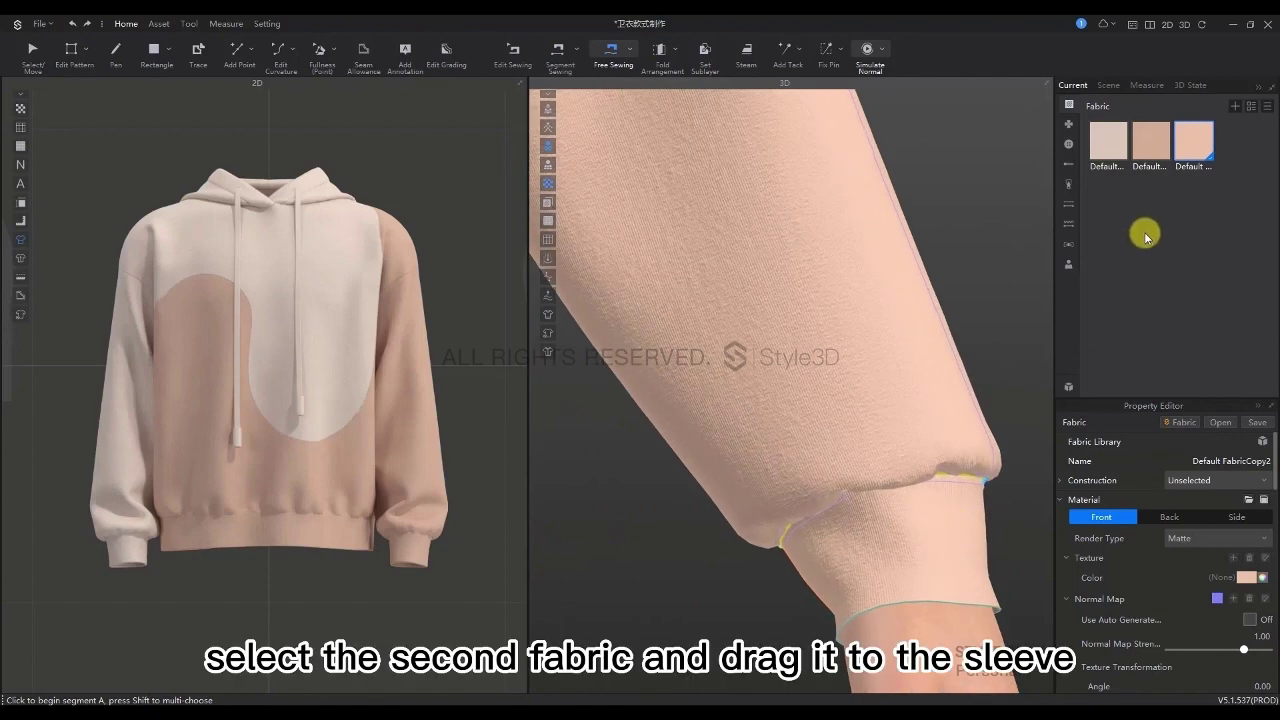
drag(1150, 140, 757, 314)
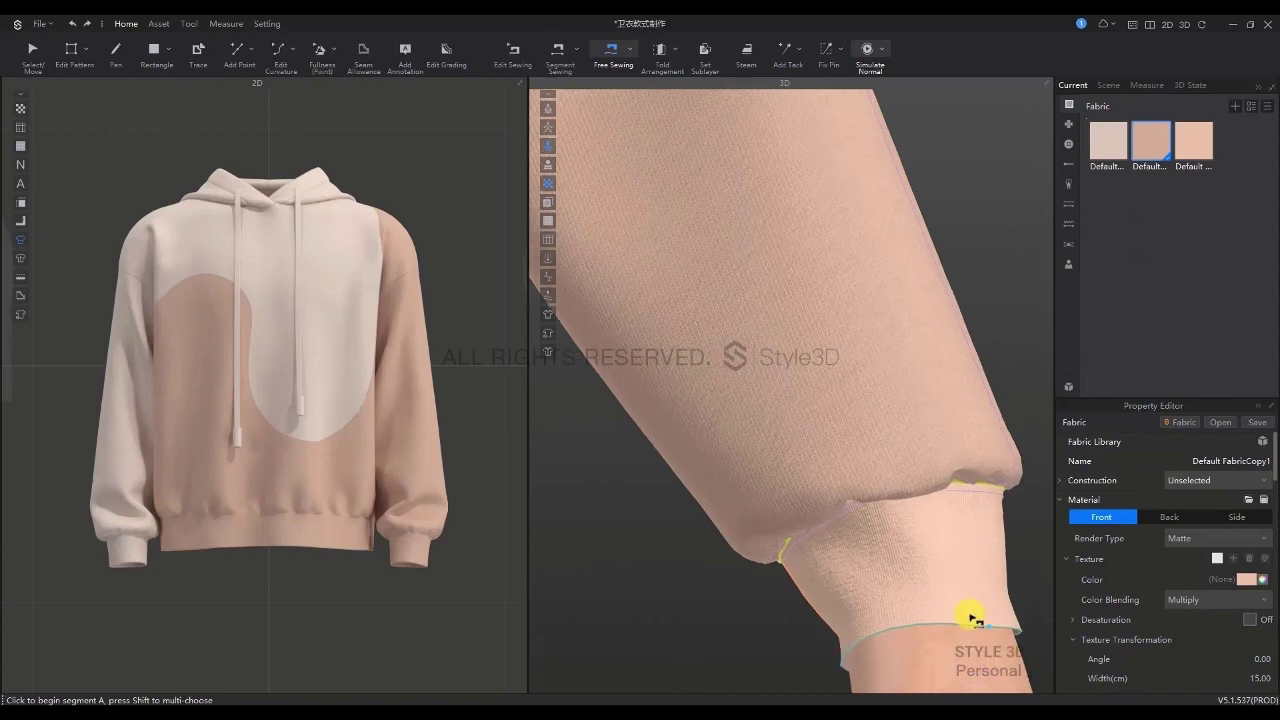
Apply the peach rib fabric to the hoodie's hem band and check its texture up close
scroll(990, 600, down, 2)
scroll(1034, 558, down, 4)
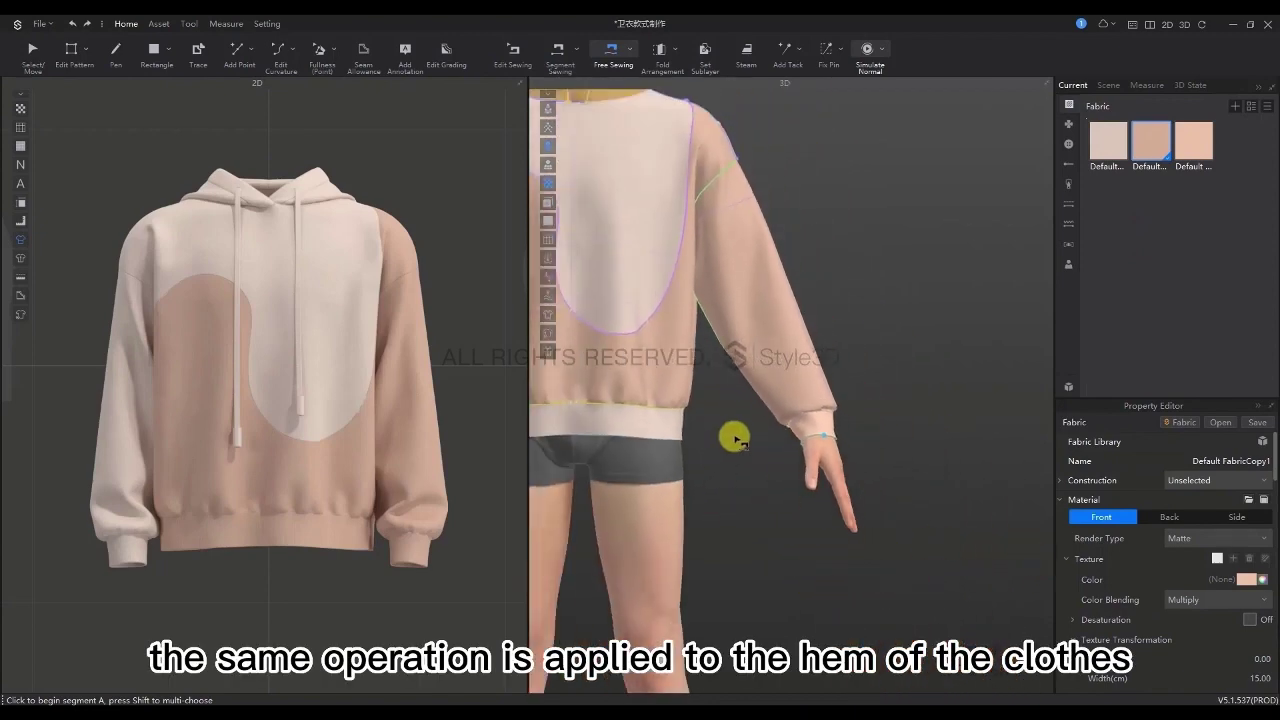
scroll(734, 437, down, 1)
drag(1197, 147, 706, 466)
scroll(706, 466, down, 3)
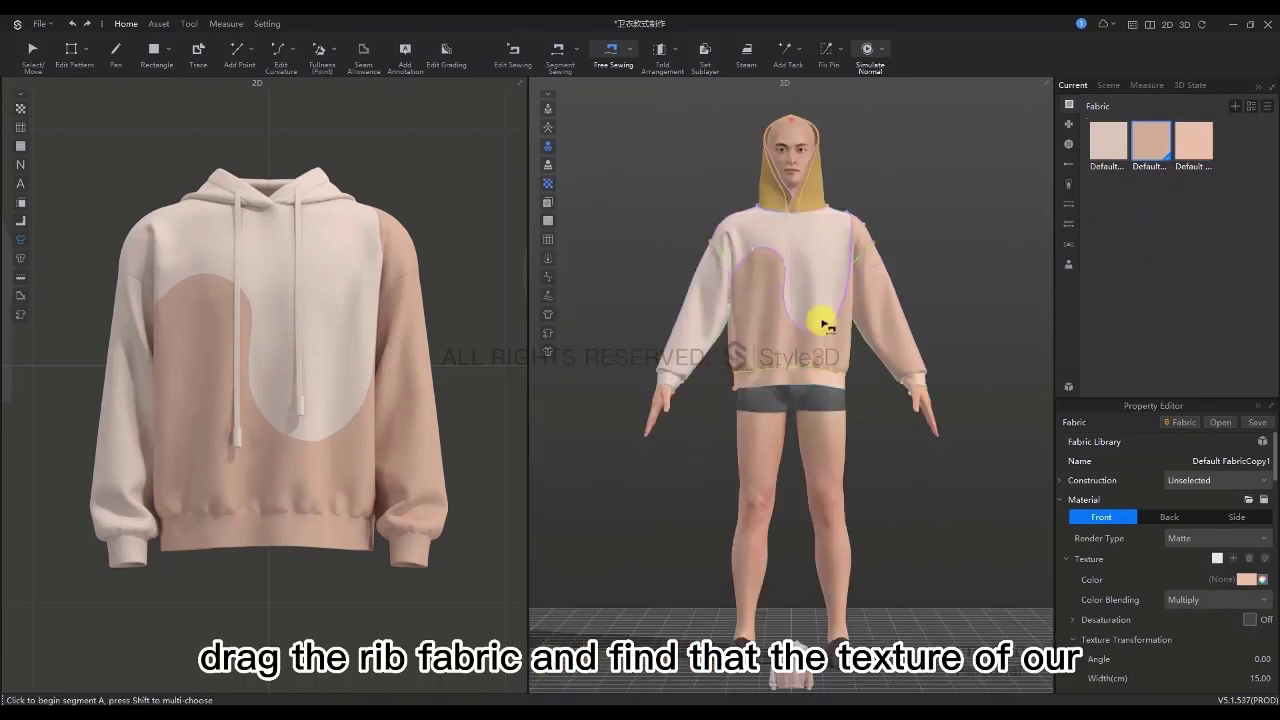
scroll(823, 320, up, 6)
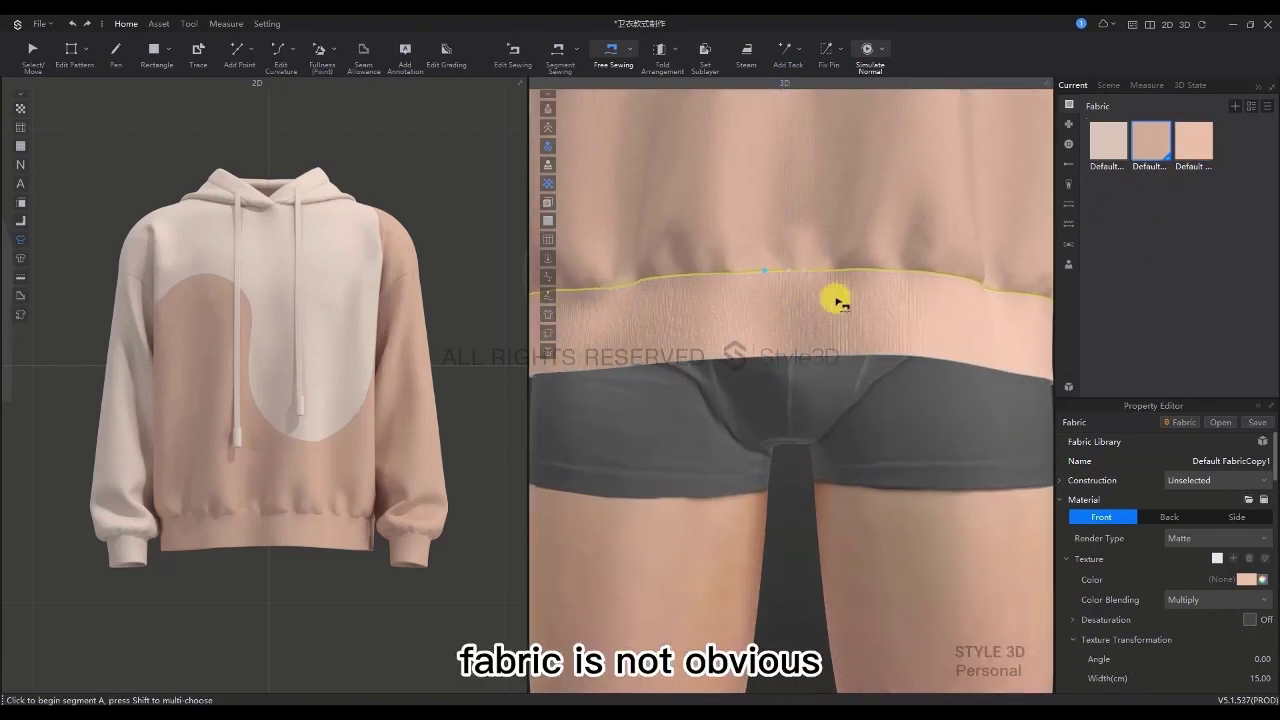
Set the rib fabric's normal map width to 5 cm with the aspect ratio locked
click(1195, 142)
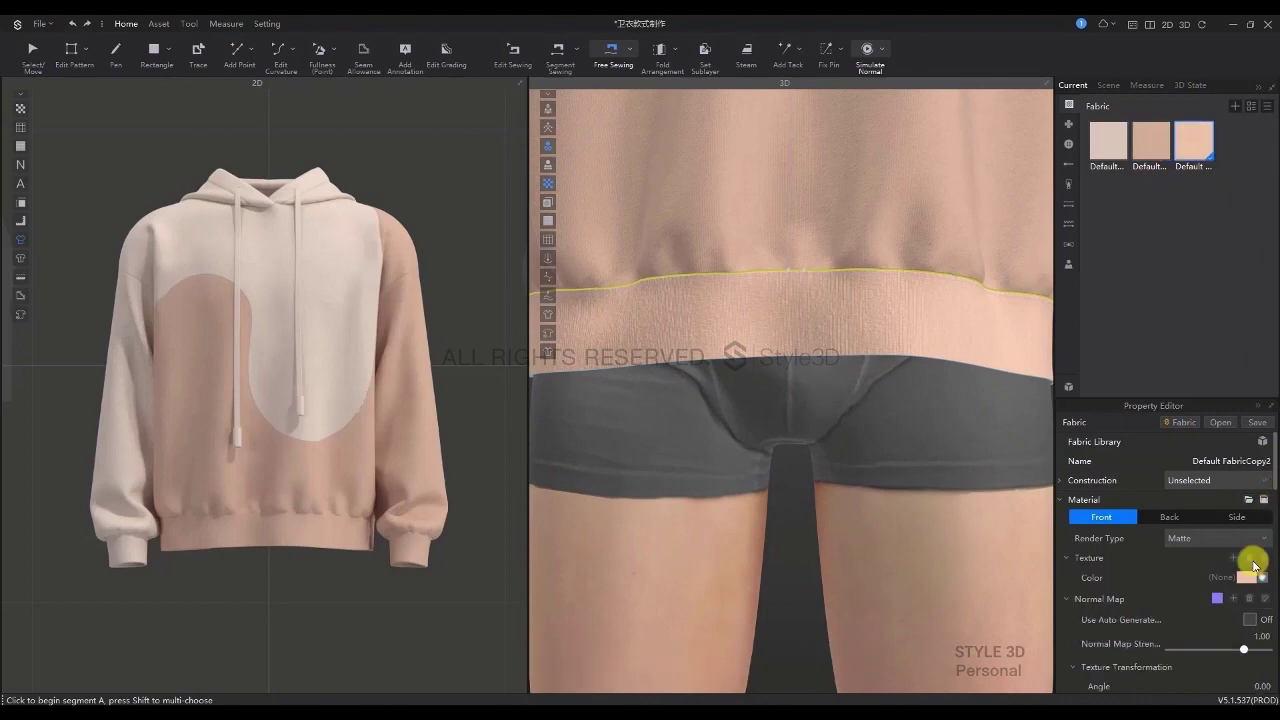
scroll(1249, 606, down, 2)
click(1264, 630)
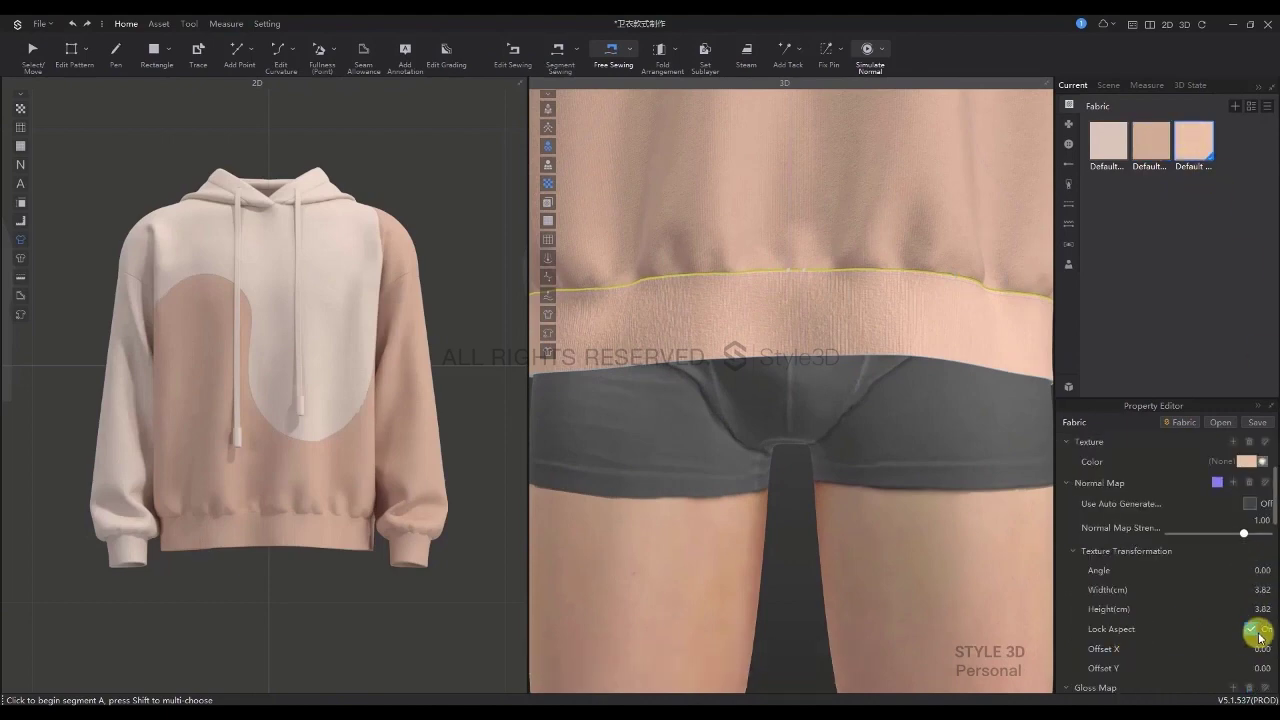
click(1264, 591)
click(1266, 592)
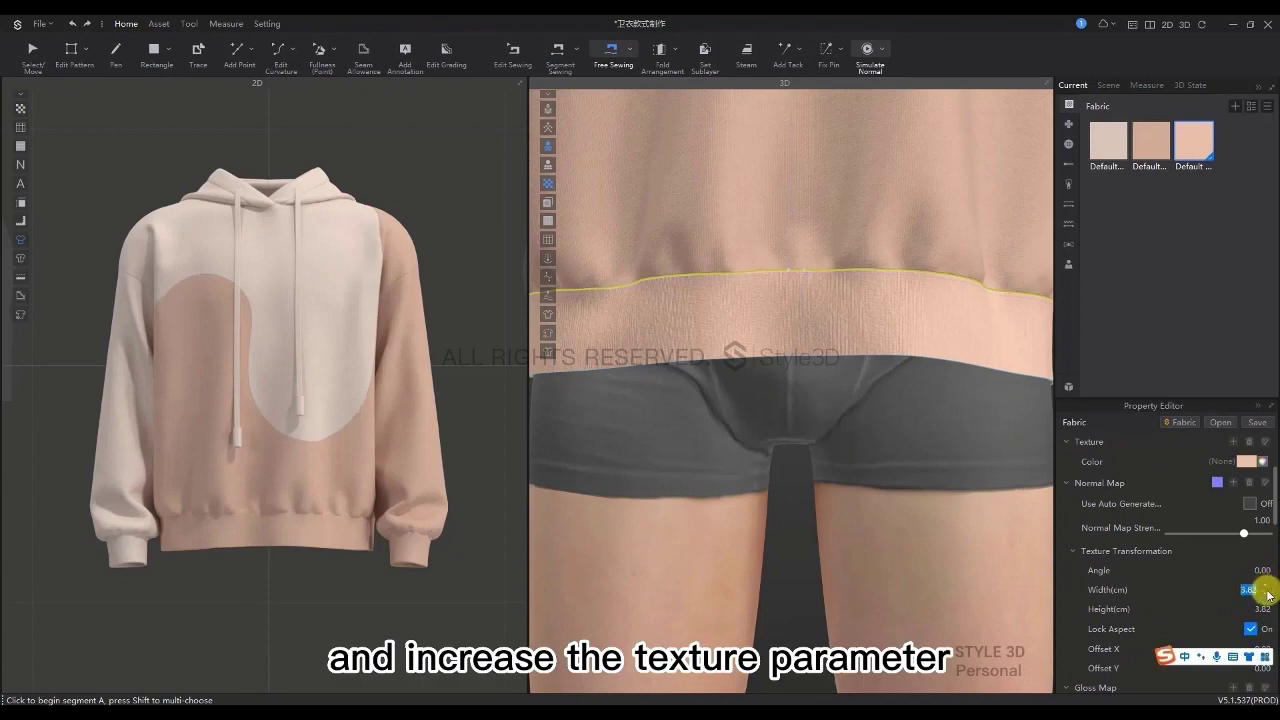
text(5)
key(Return)
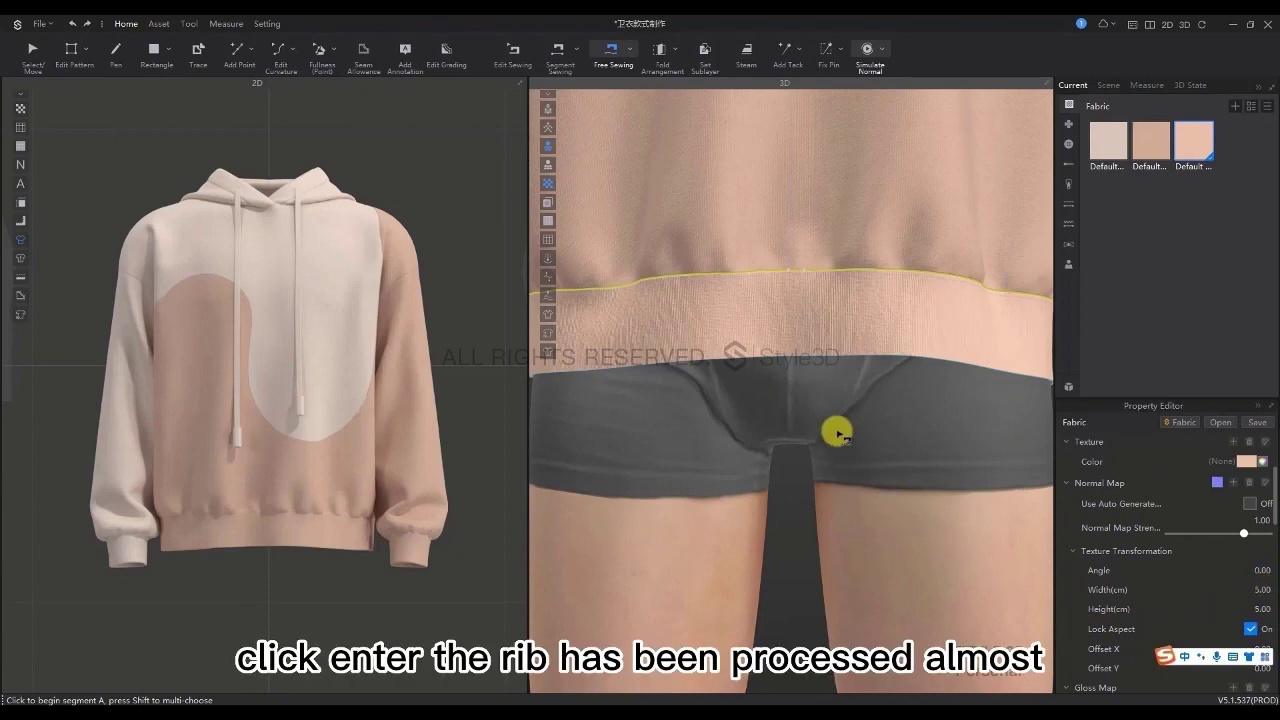
Duplicate the rib fabric and colour the copy D7C5B8, sampled from the garment's cream front panel
scroll(860, 430, down, 5)
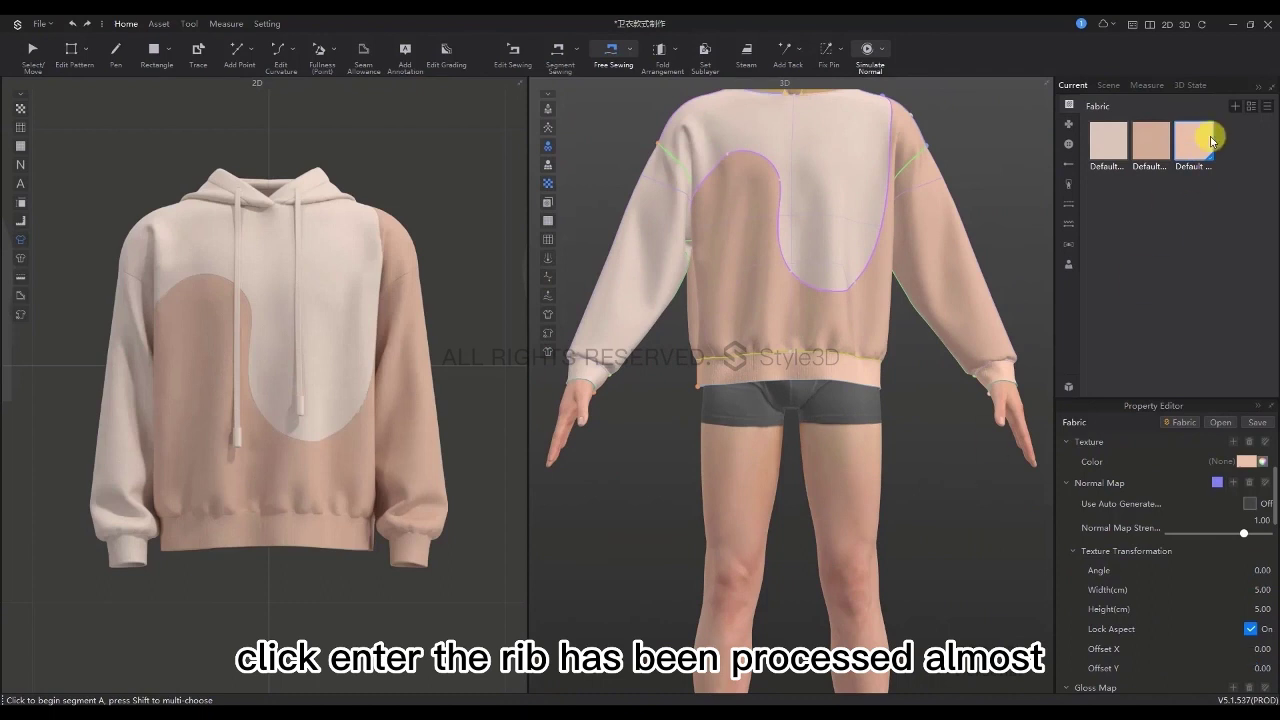
click(1250, 107)
click(1246, 462)
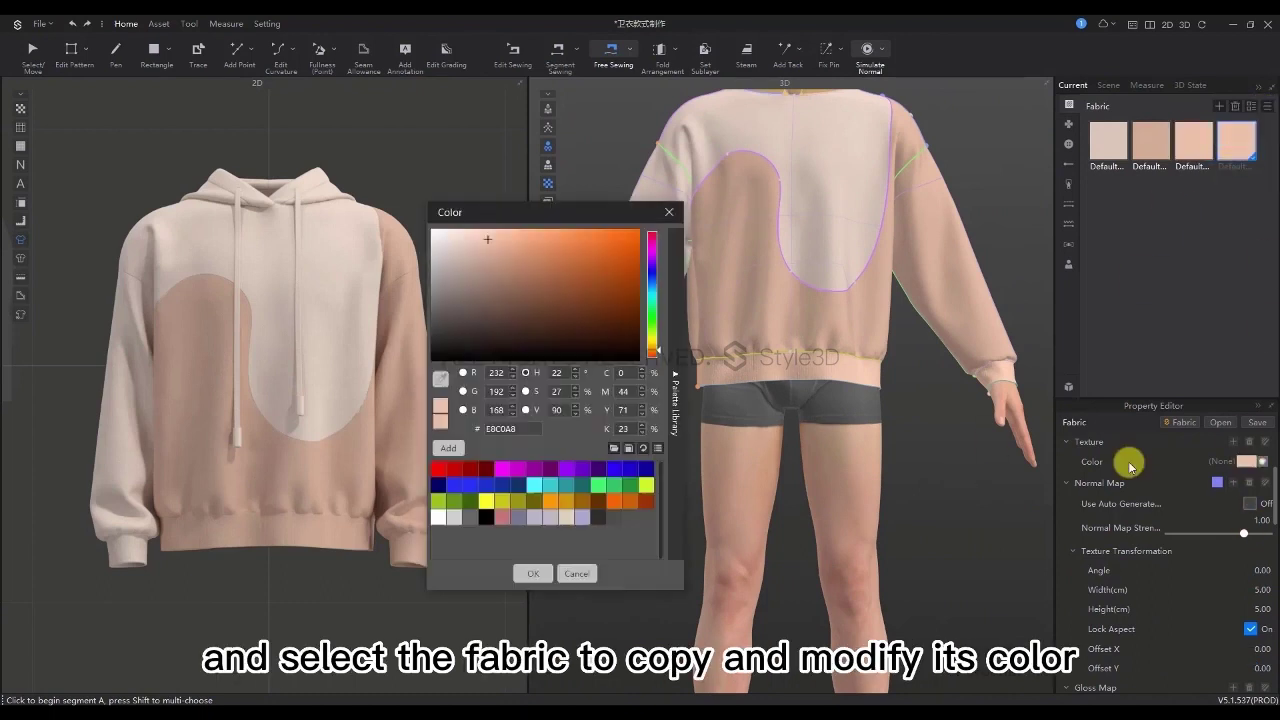
click(440, 380)
click(741, 137)
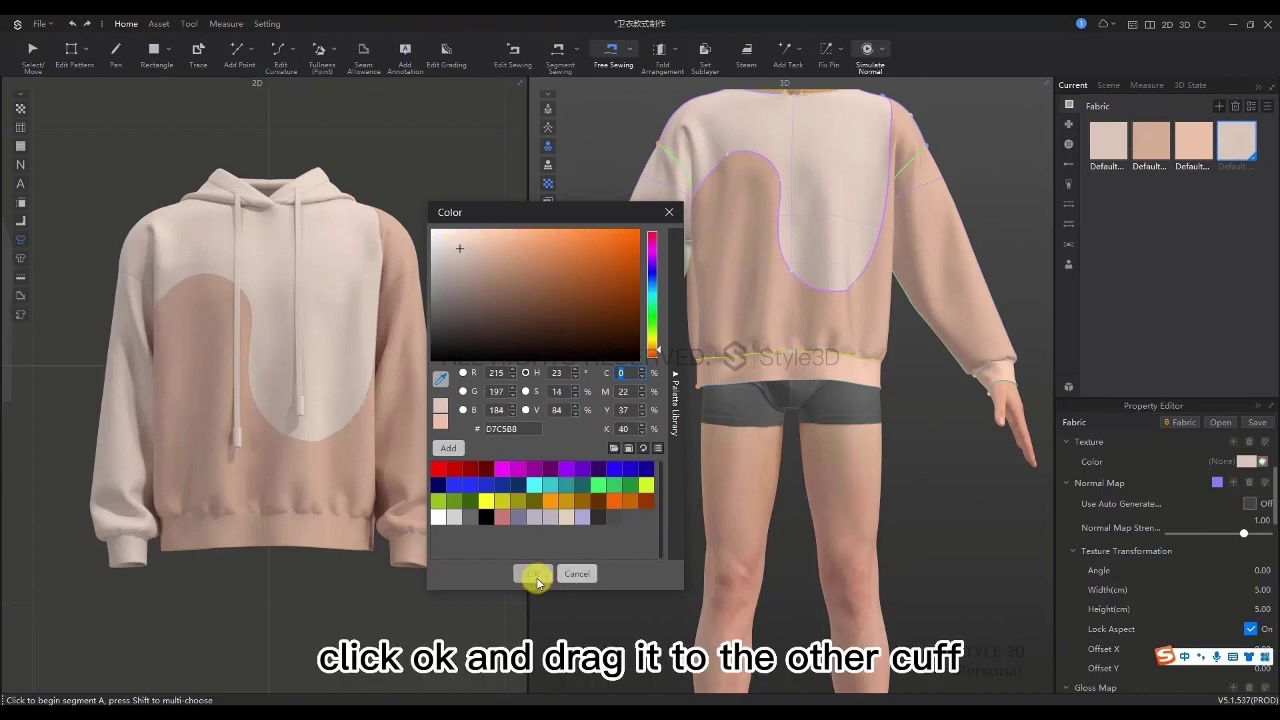
click(533, 573)
Apply the cream rib fabric to the cuff of the cream sleeve and zoom in on the garment
drag(1233, 143, 572, 365)
drag(1236, 148, 573, 378)
scroll(607, 402, up, 3)
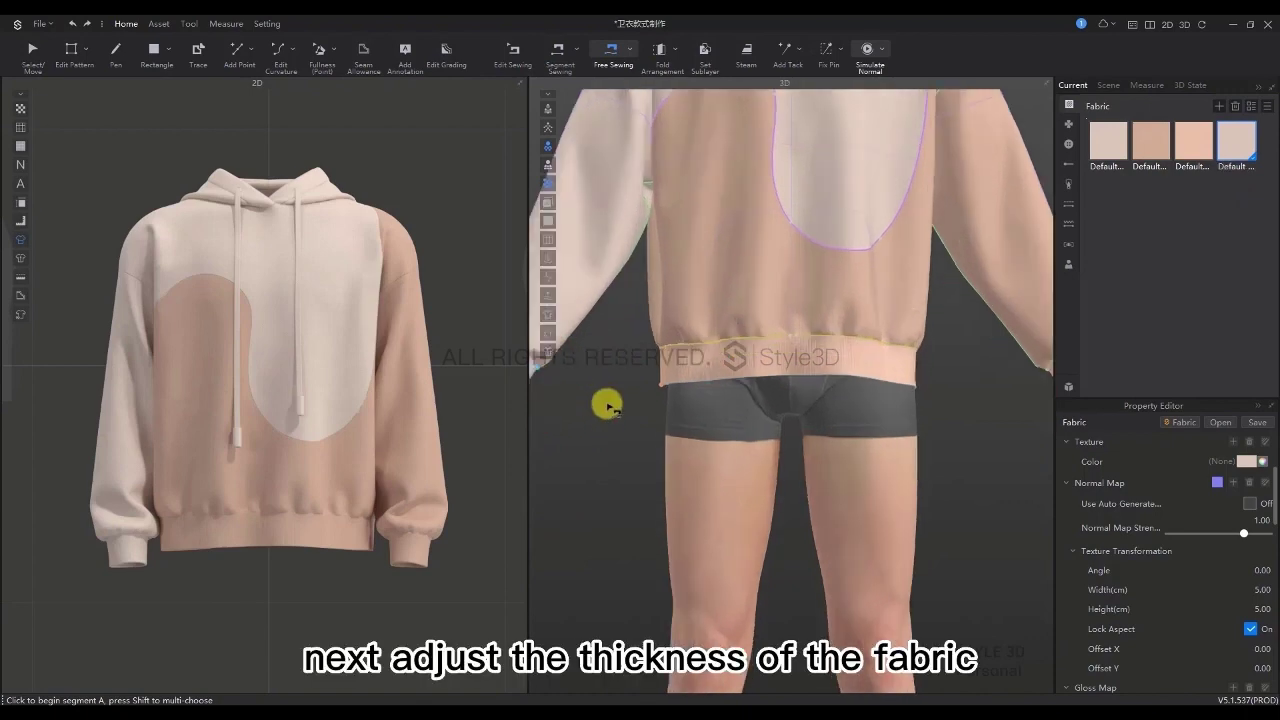
Set the extra render thickness to 3.50 for all garment pattern pieces except the two narrow drawstring strips
scroll(604, 396, down, 7)
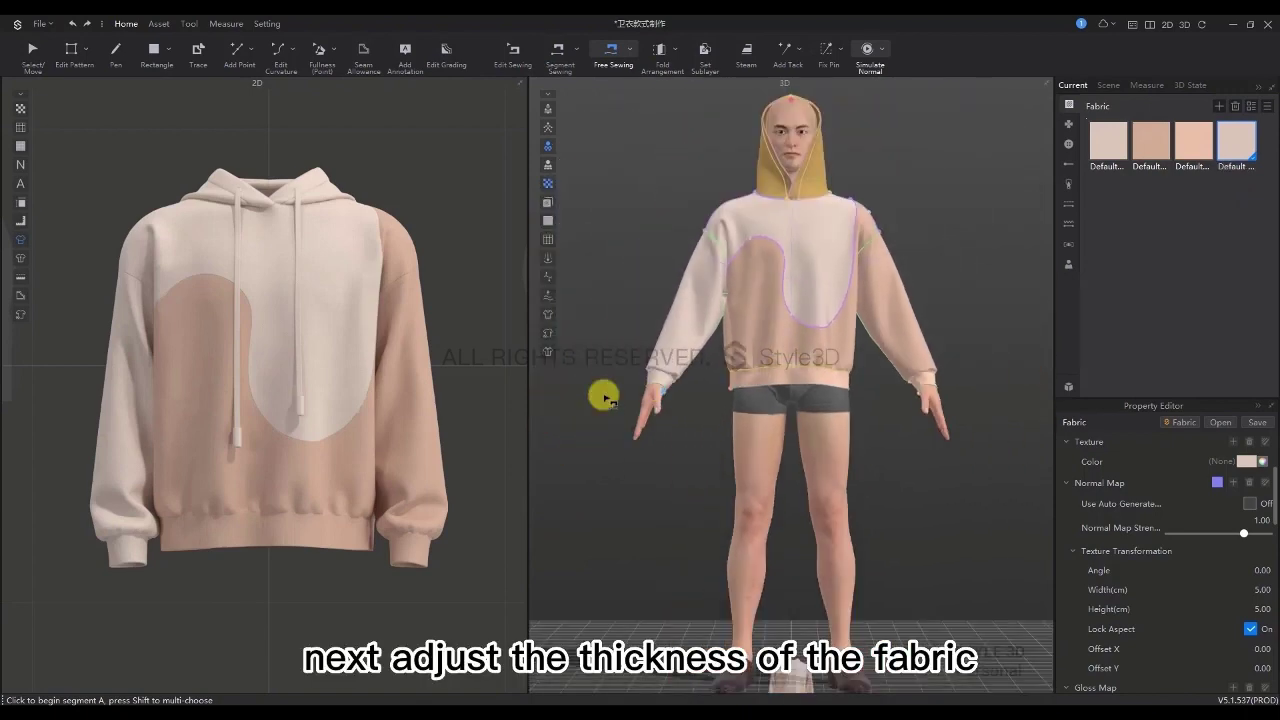
scroll(260, 417, down, 12)
scroll(309, 252, up, 3)
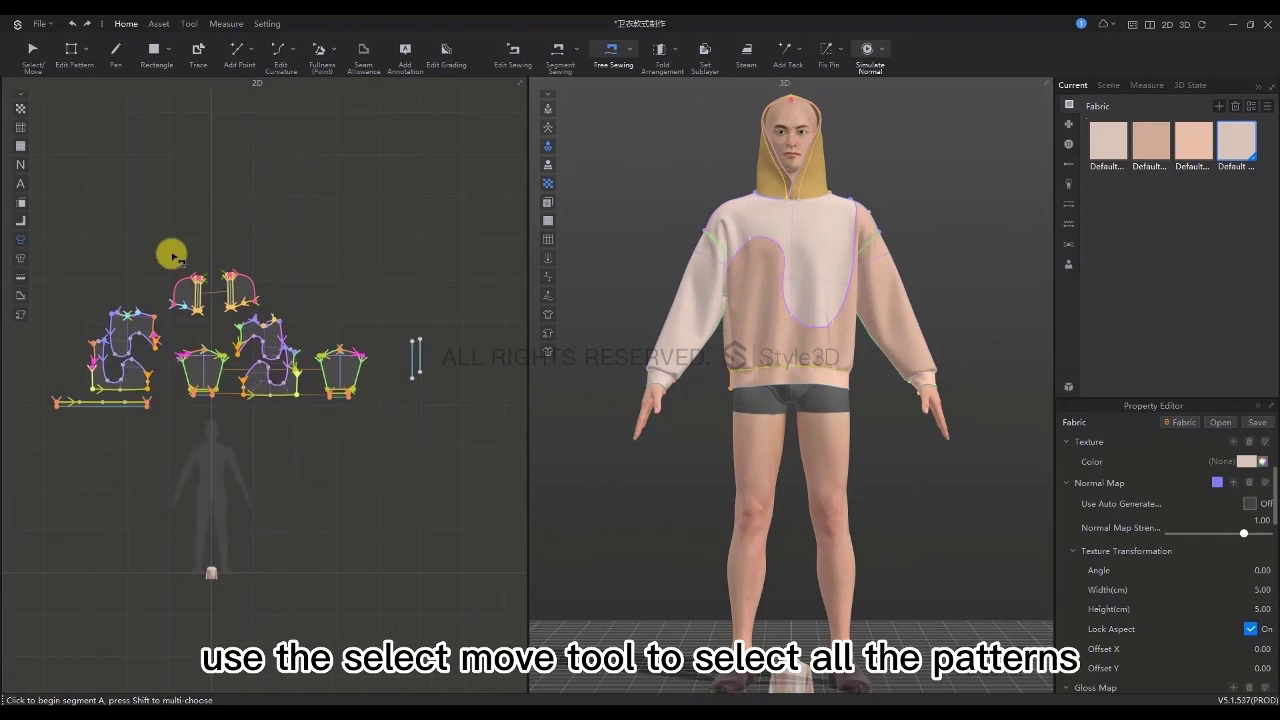
click(33, 50)
drag(440, 525, 58, 256)
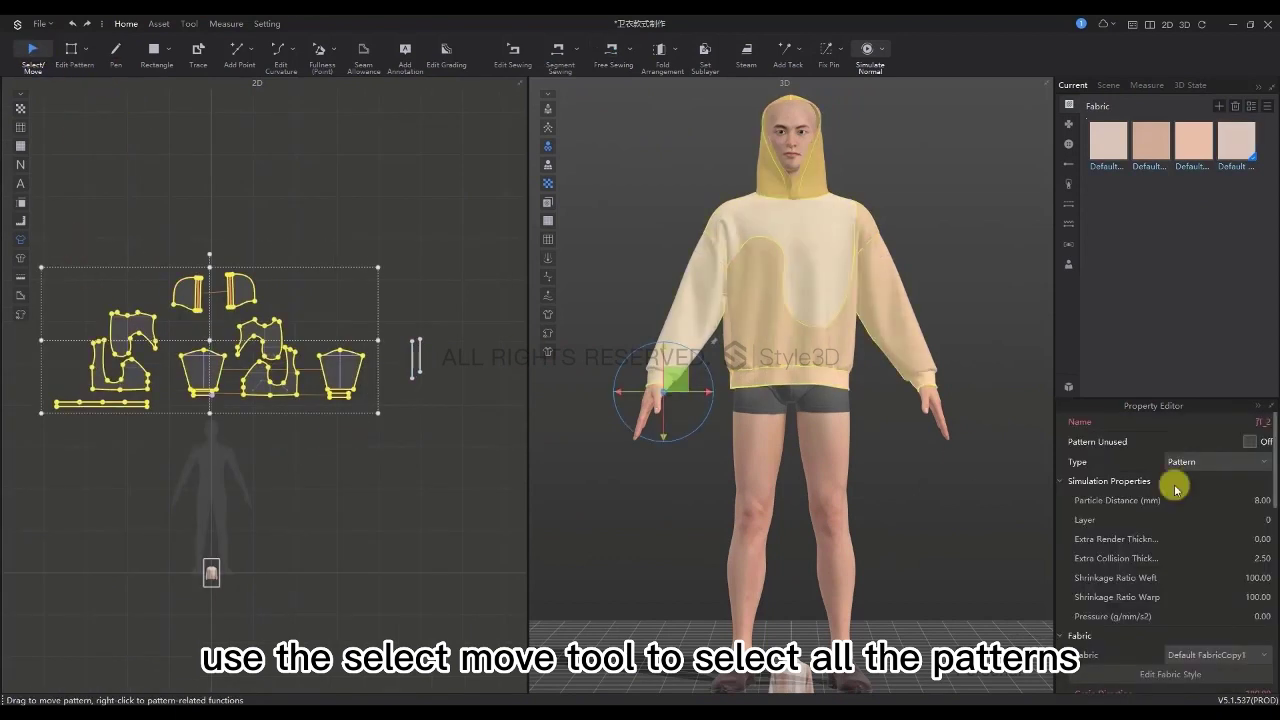
click(1265, 540)
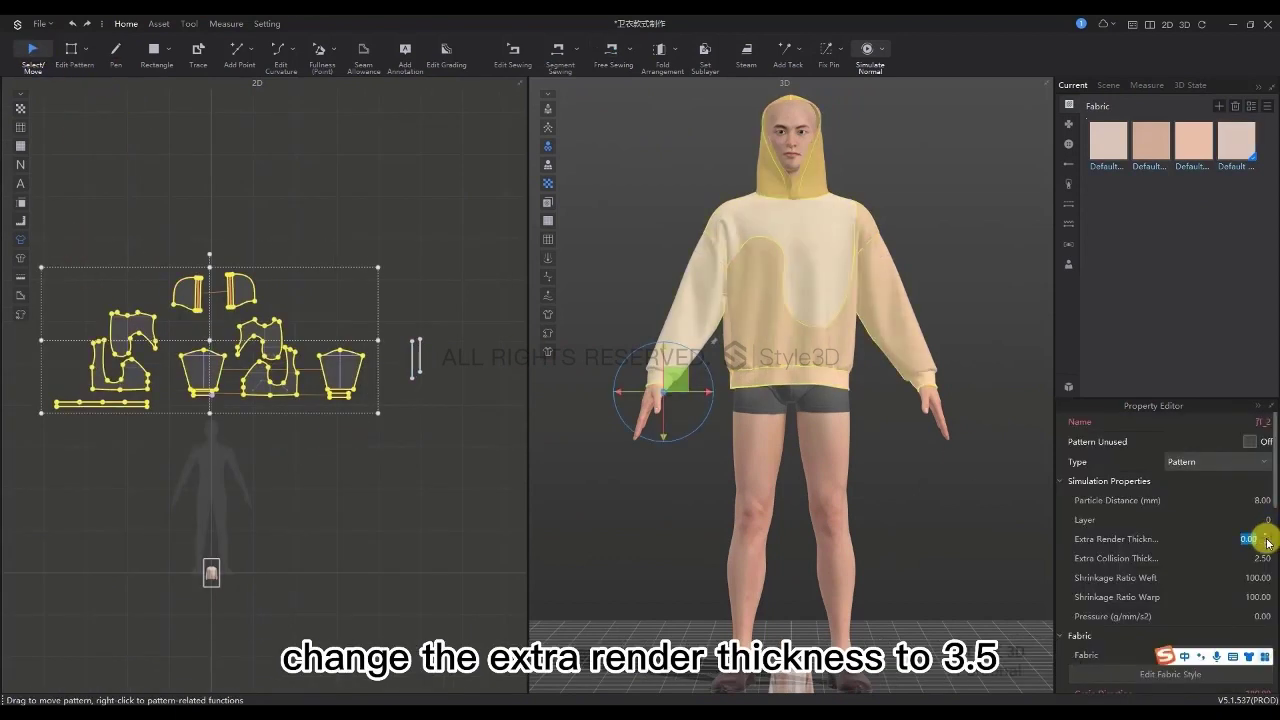
text(3.5)
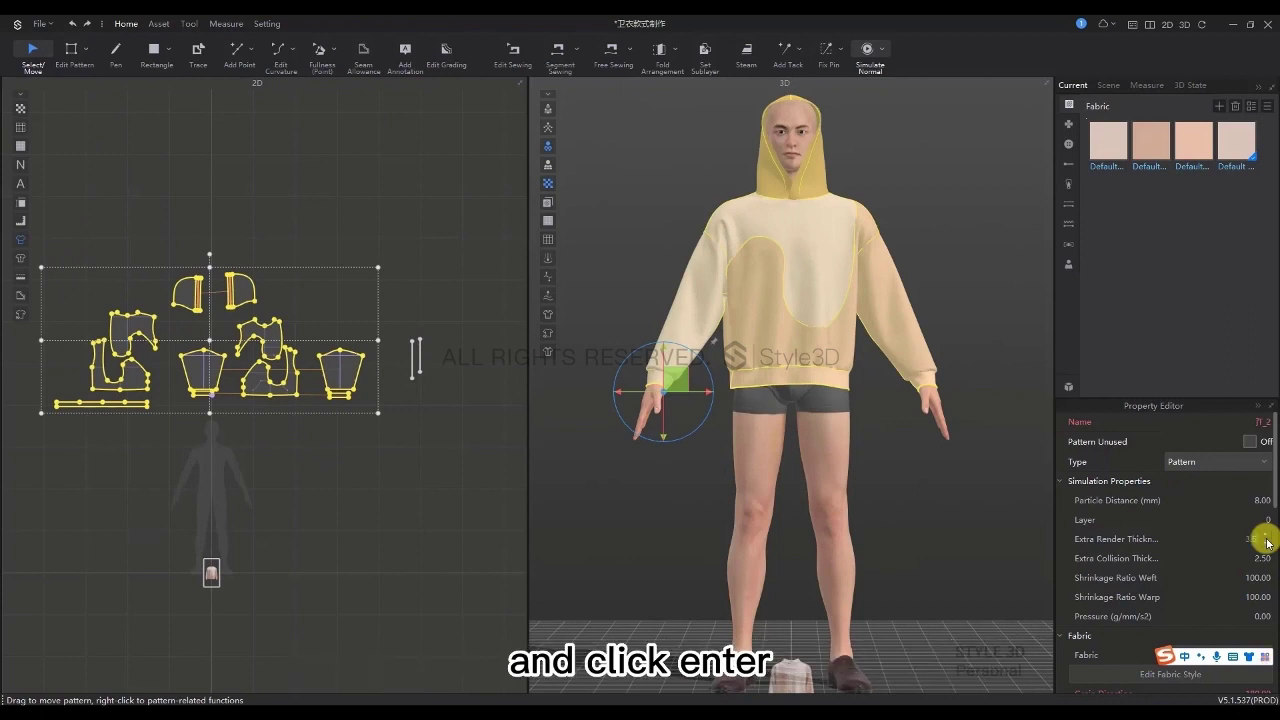
key(Return)
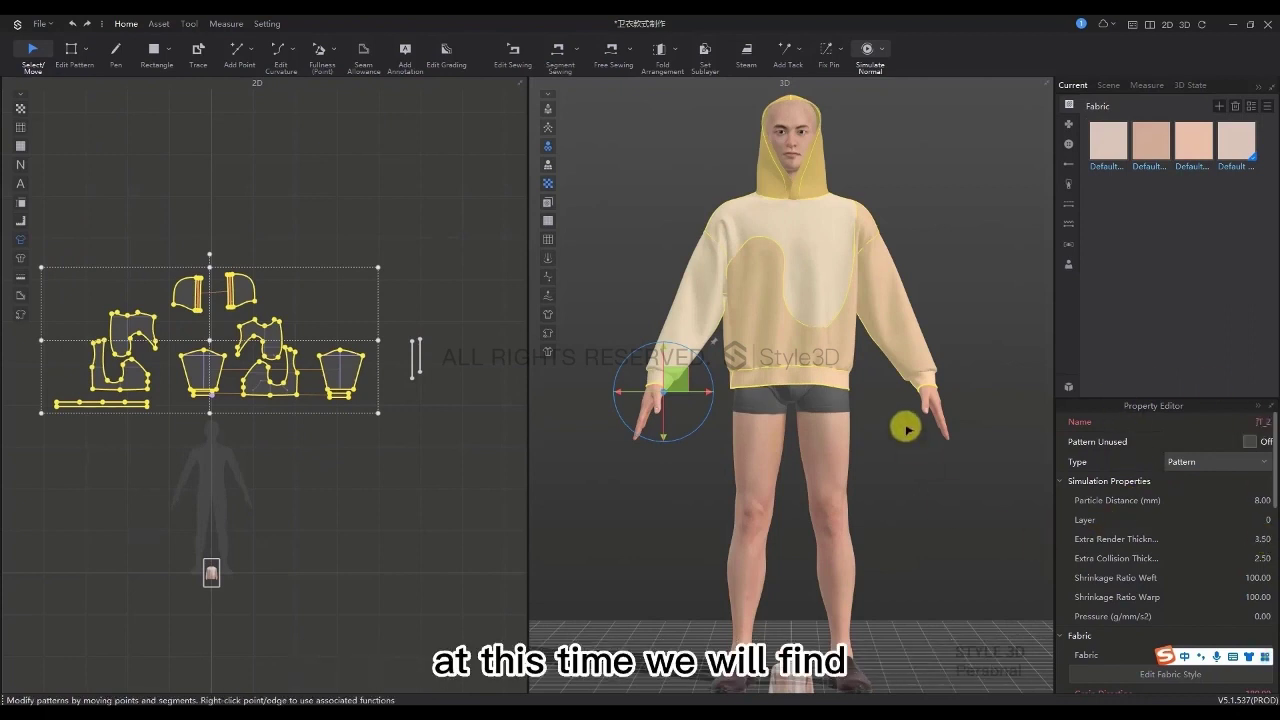
Turn on the thick cloth display in the 3D view and bring the hood closer
click(906, 428)
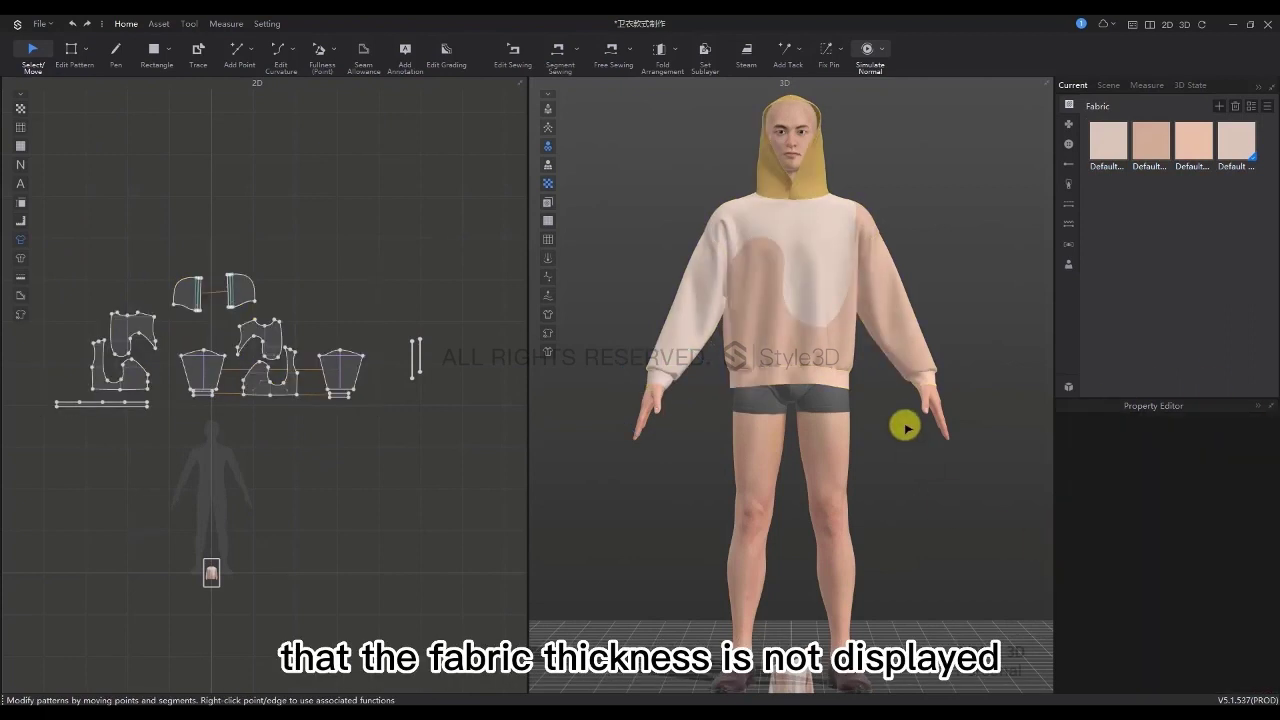
click(547, 204)
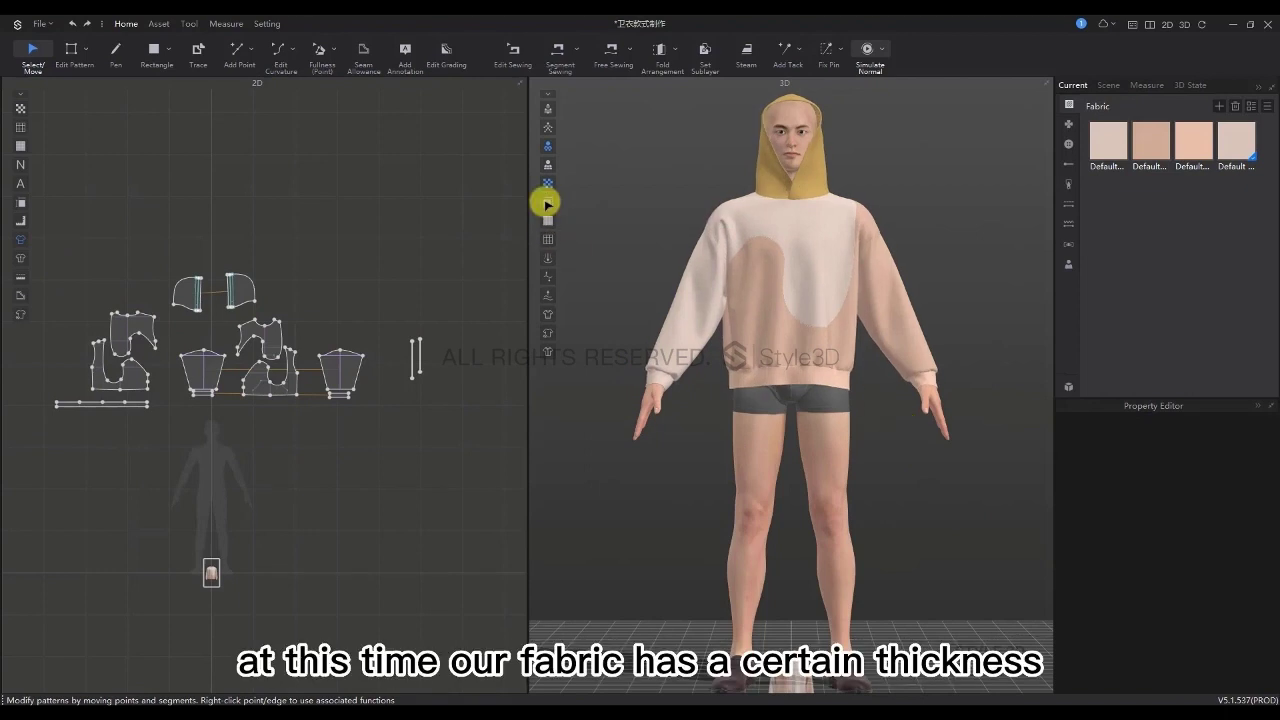
scroll(742, 165, up, 2)
middle_drag(742, 132, 734, 312)
Unstrengthen both hood pieces, run a short simulation to settle them, and return to the front view
click(763, 322)
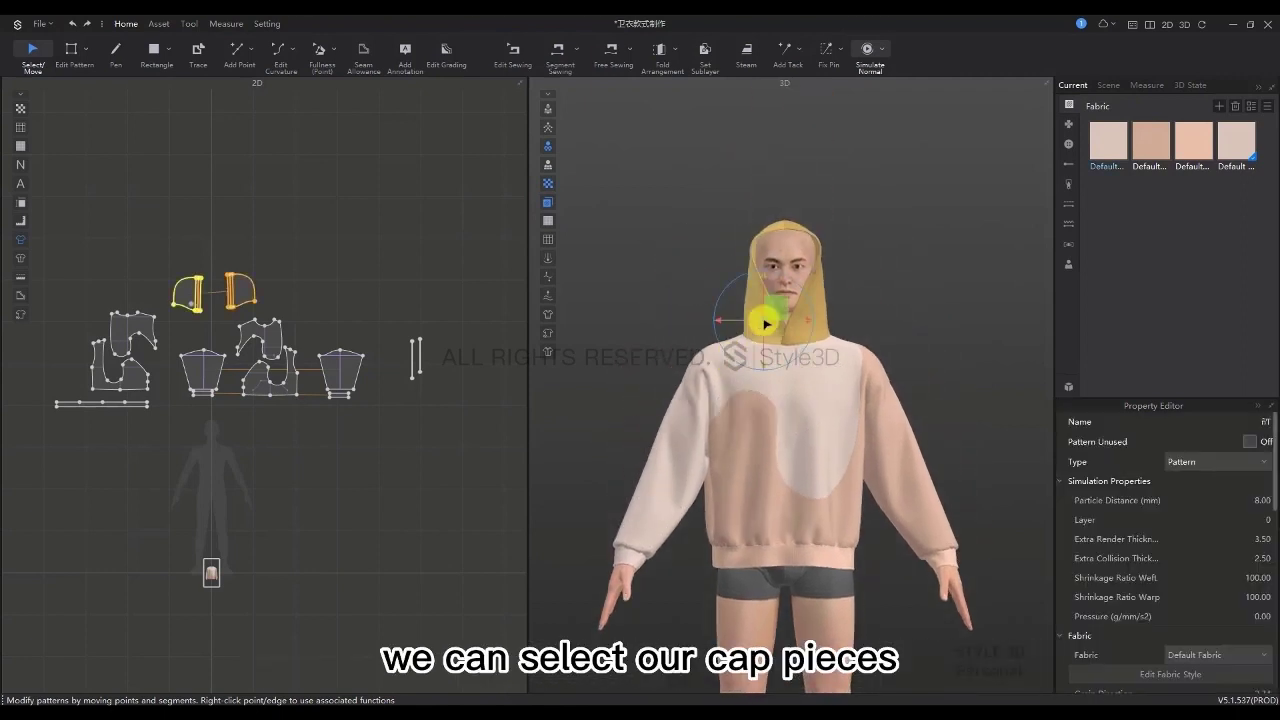
right_click(804, 314)
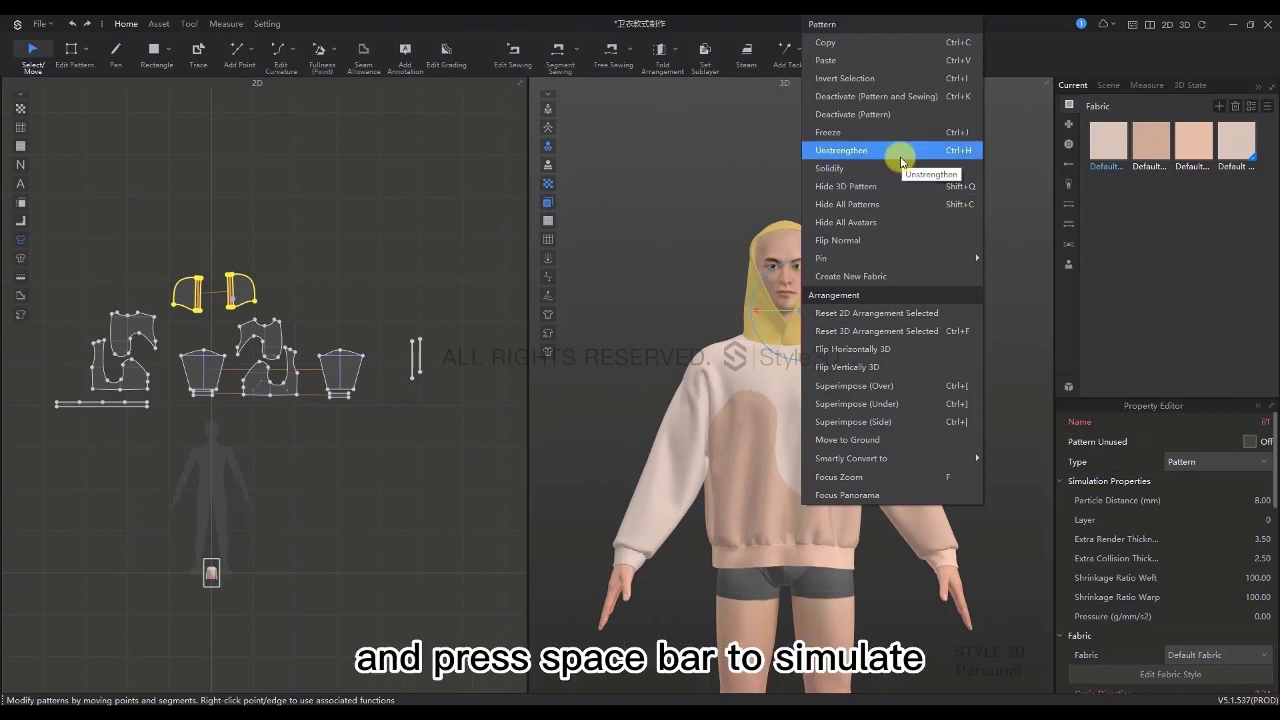
click(896, 151)
key(space)
key(space)
click(915, 211)
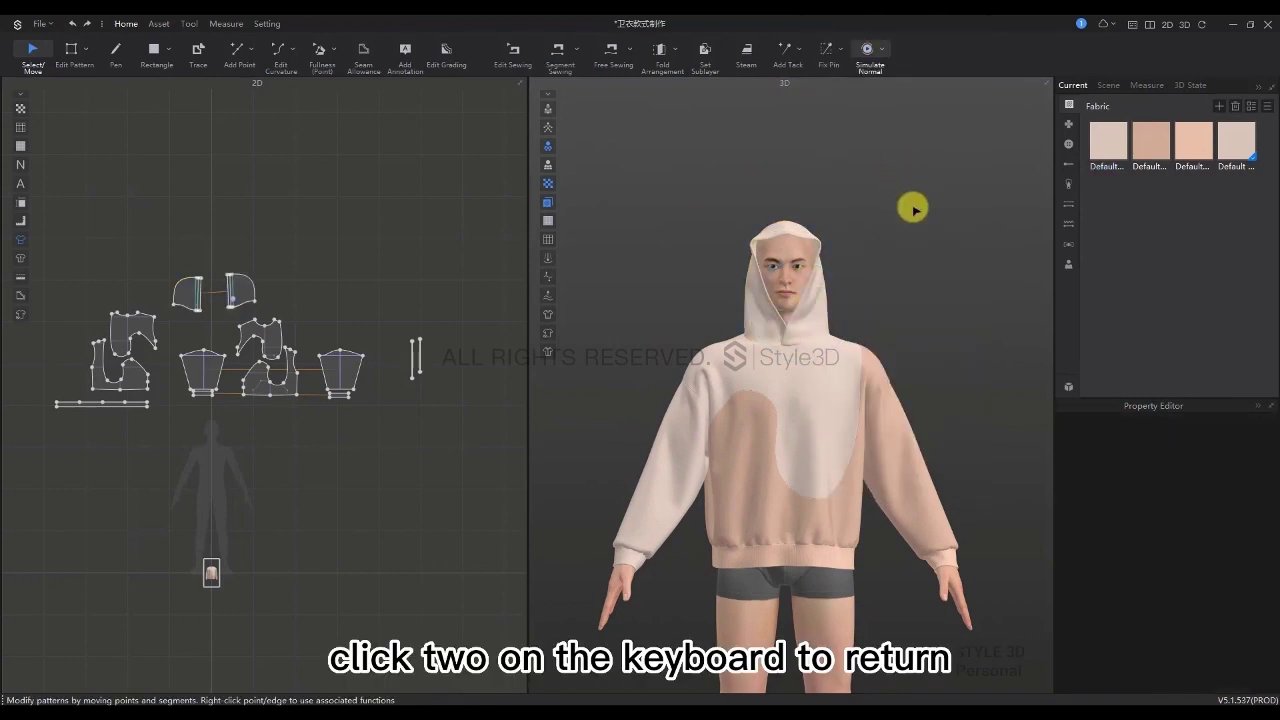
key(2)
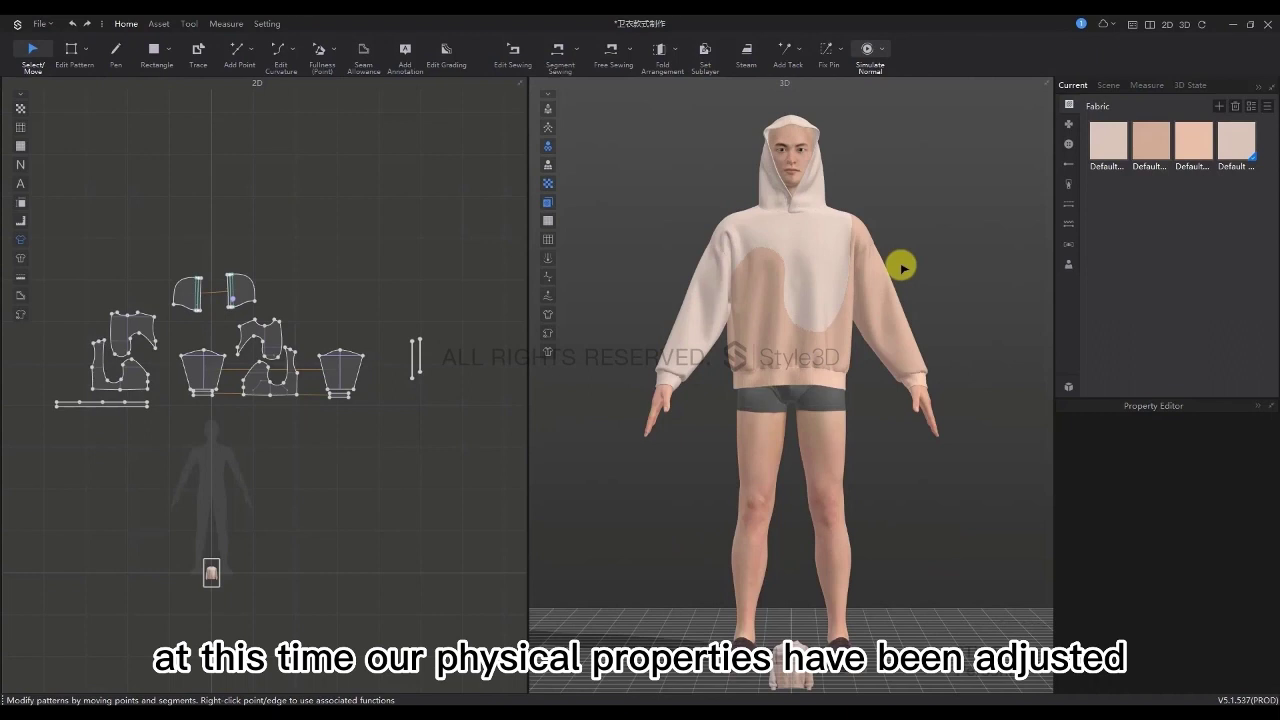
Record the current drape as a new 3D state and save the project
click(1190, 85)
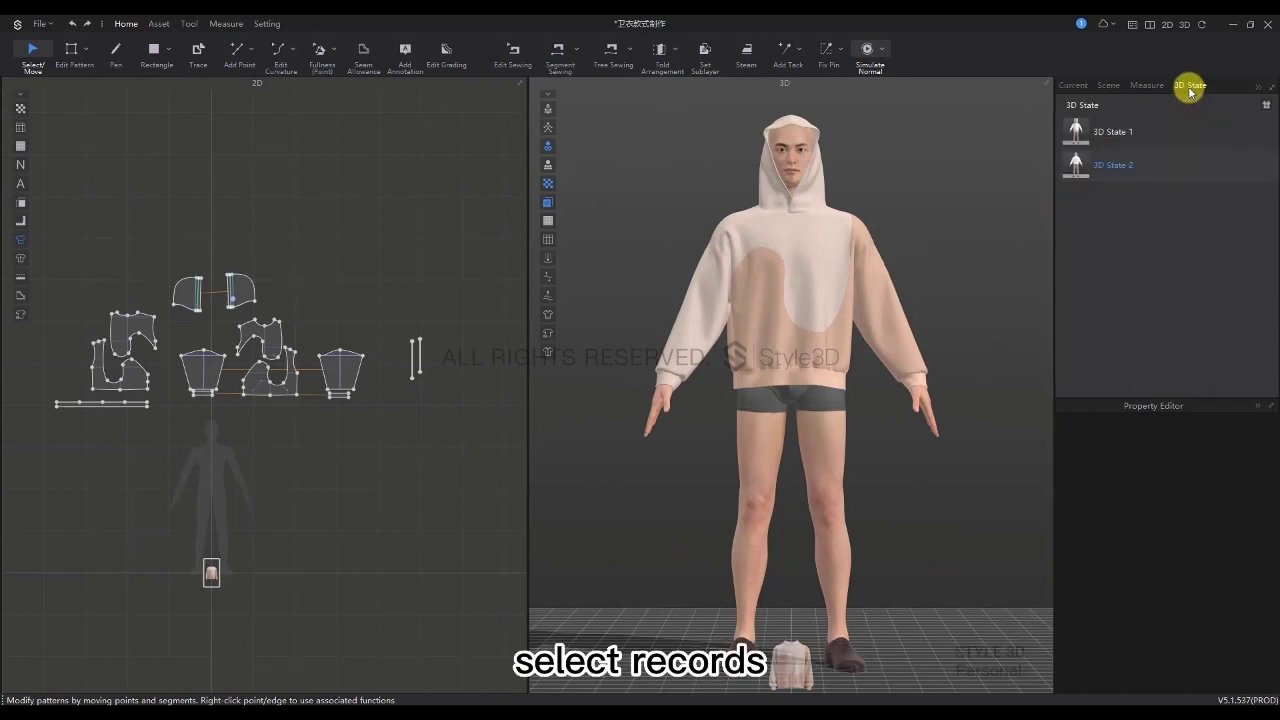
click(1266, 106)
click(40, 23)
click(62, 98)
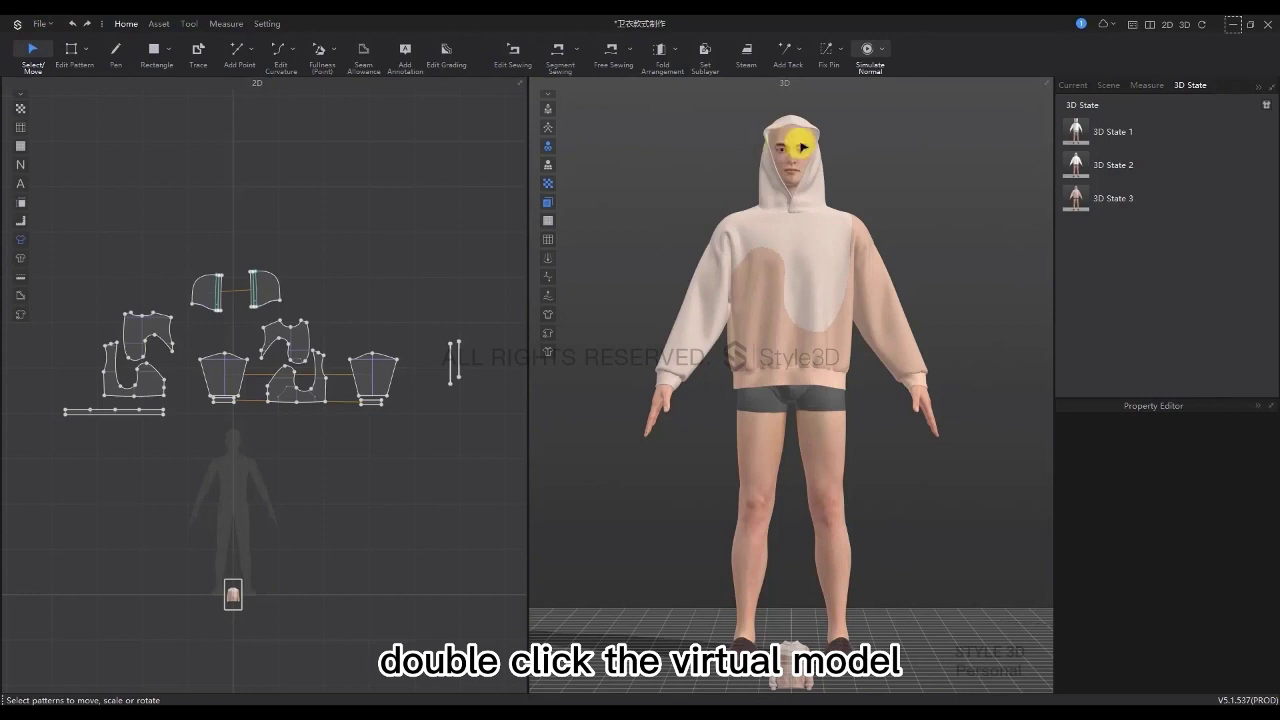
Switch the male avatar's pose to I while the garment simulation is running
double_click(793, 145)
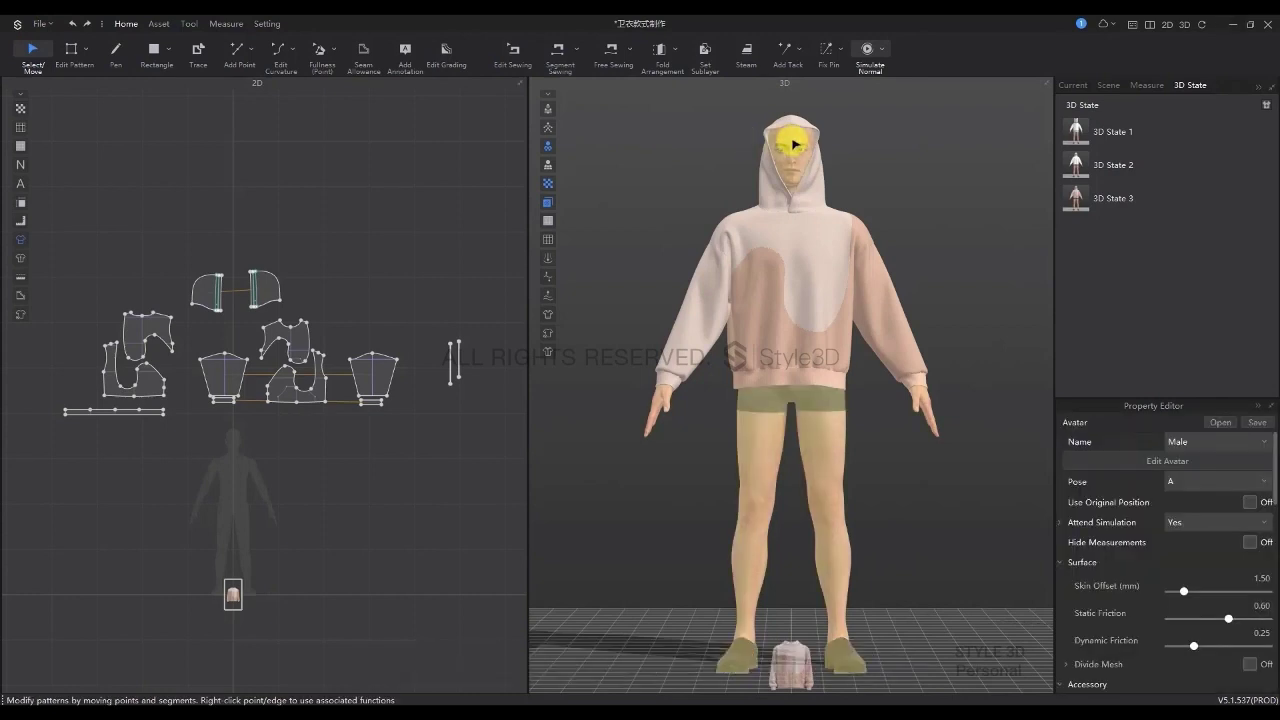
key(space)
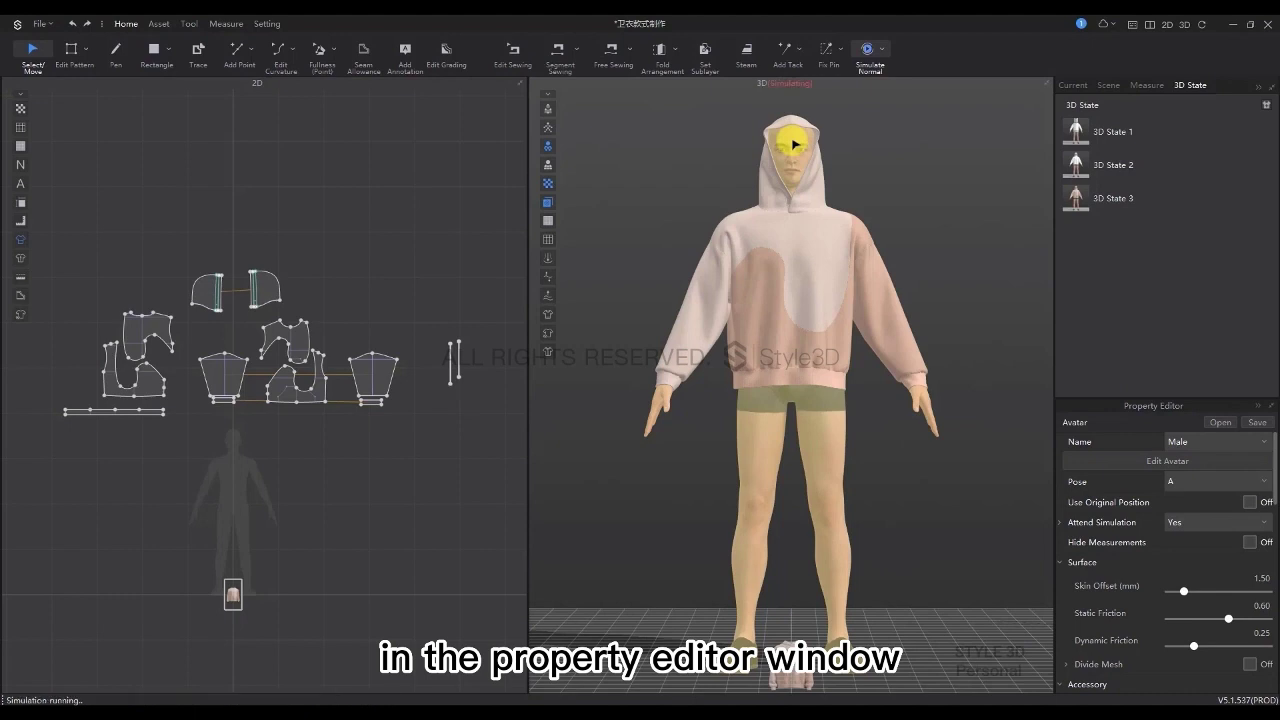
click(1200, 481)
click(1183, 515)
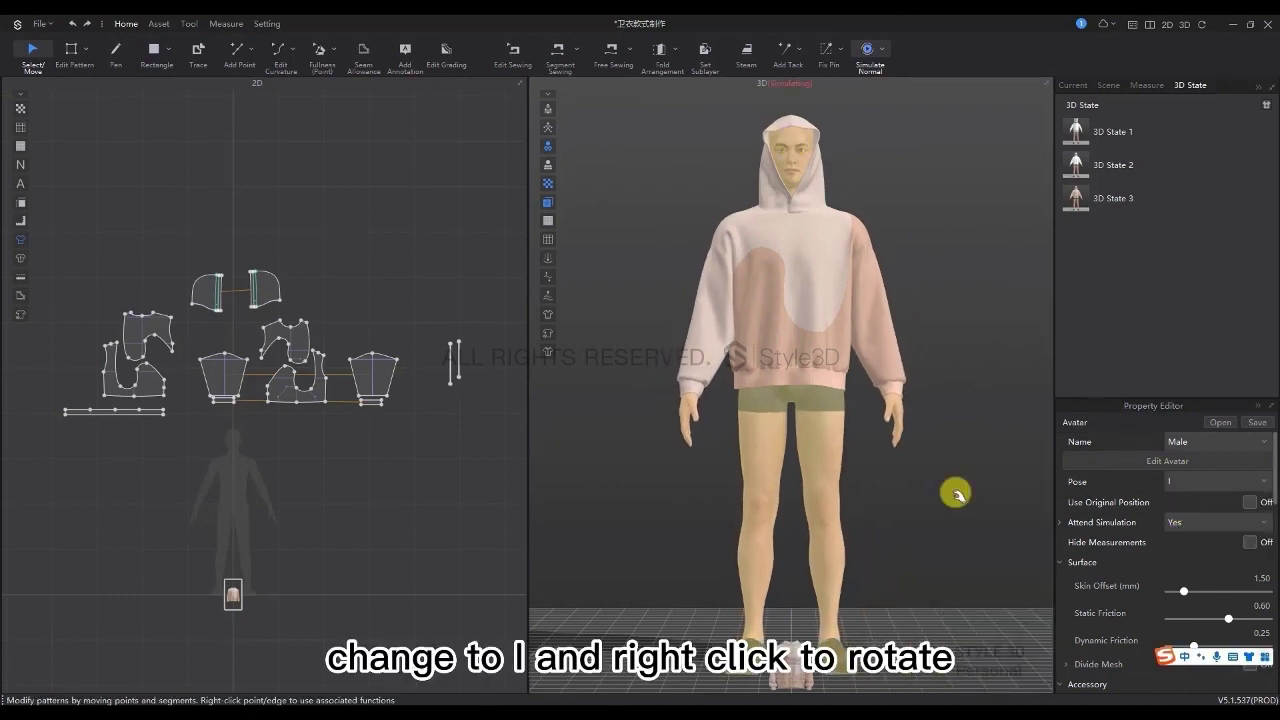
Pull the hood back off the avatar's head during simulation and tidy its drape around the neckline from the front
right_drag(951, 491, 800, 495)
drag(740, 134, 700, 194)
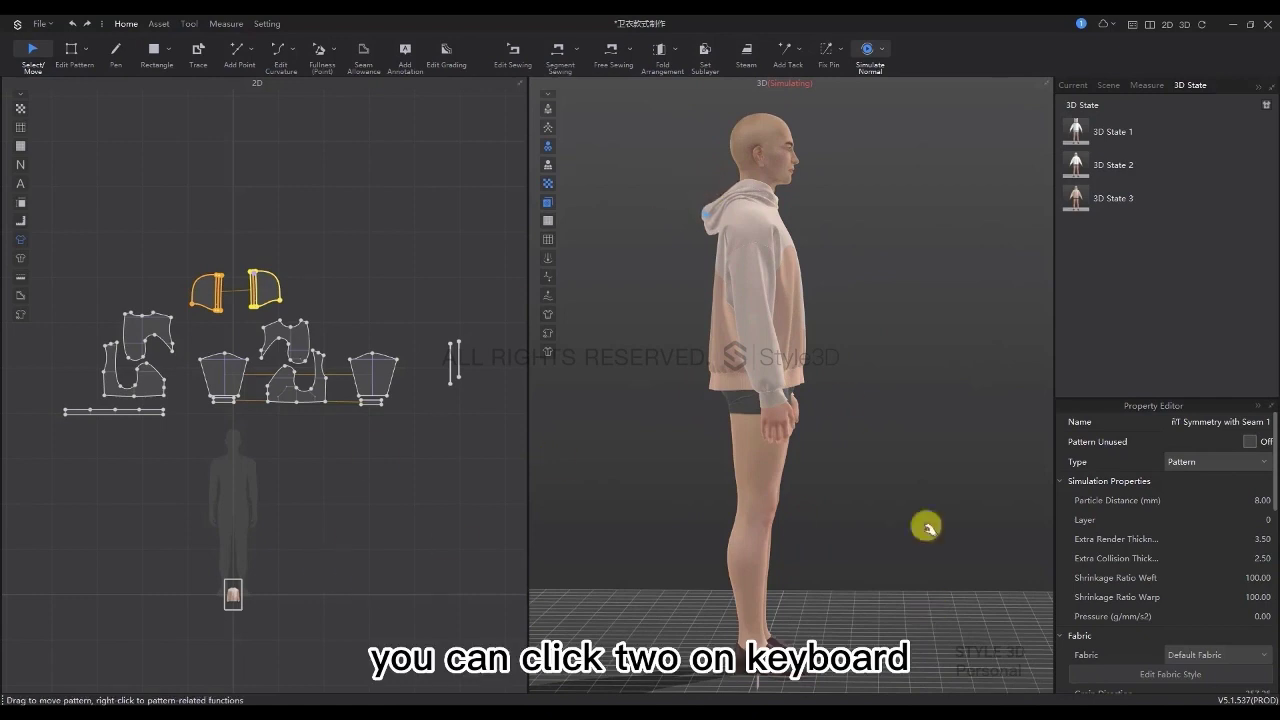
key(2)
drag(779, 192, 745, 196)
click(789, 234)
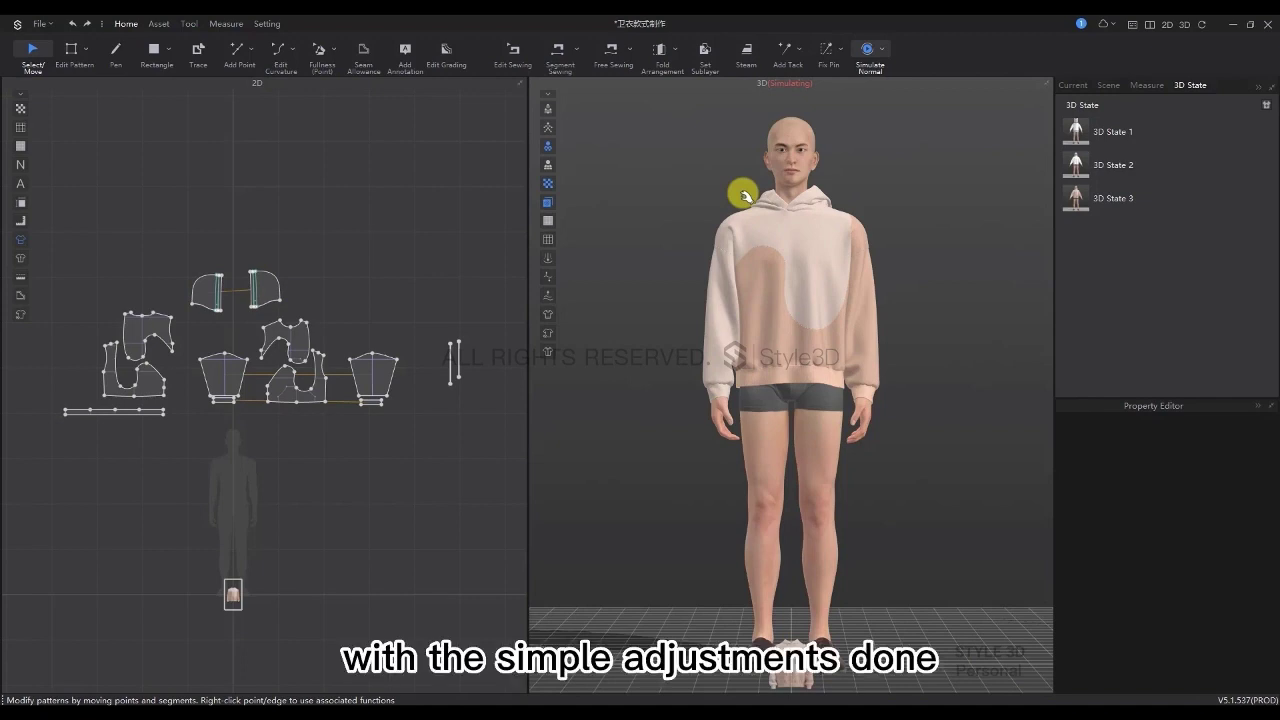
Add a 3D state record of the I-pose garment with the hood down and save the project file
click(1266, 106)
click(40, 23)
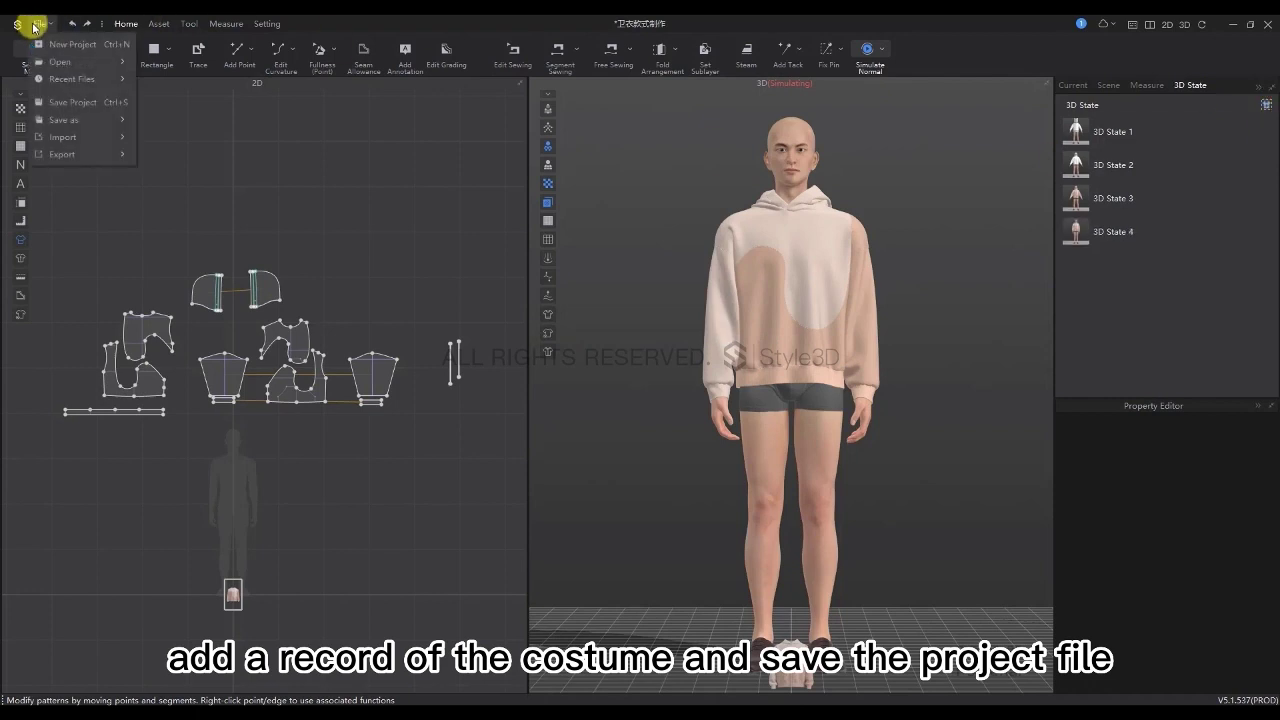
click(66, 100)
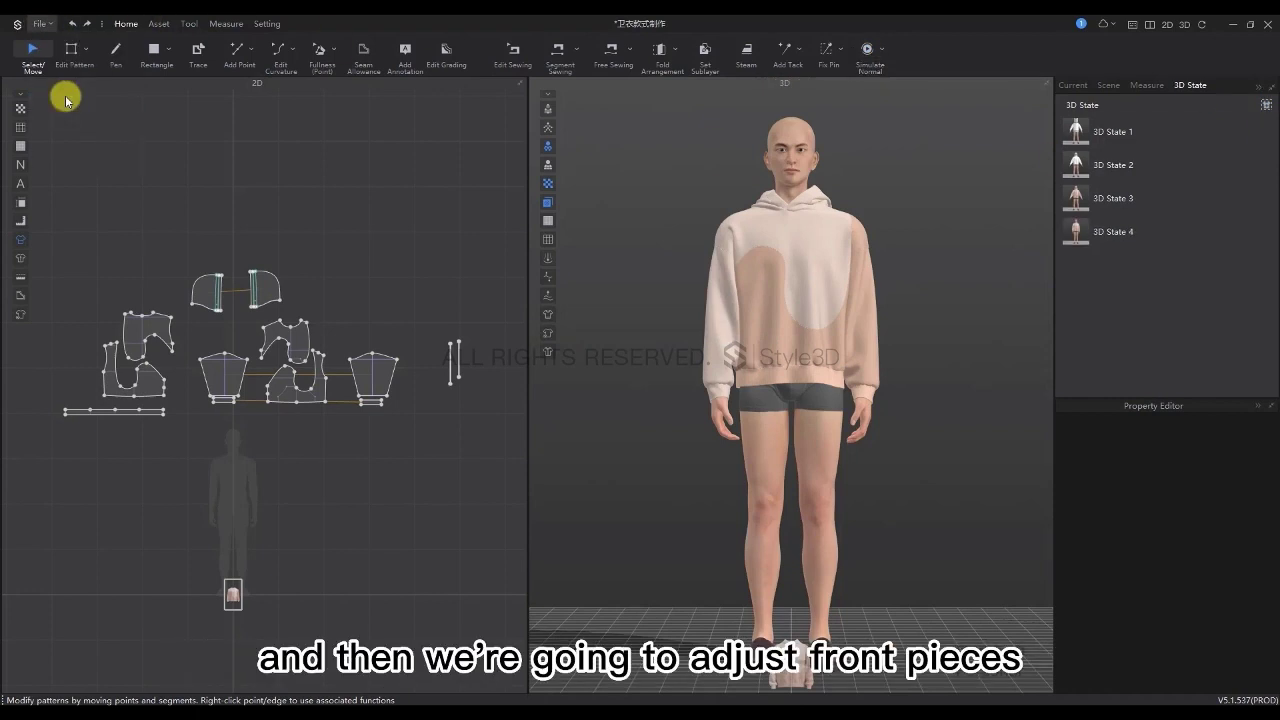
key(ctrl+s)
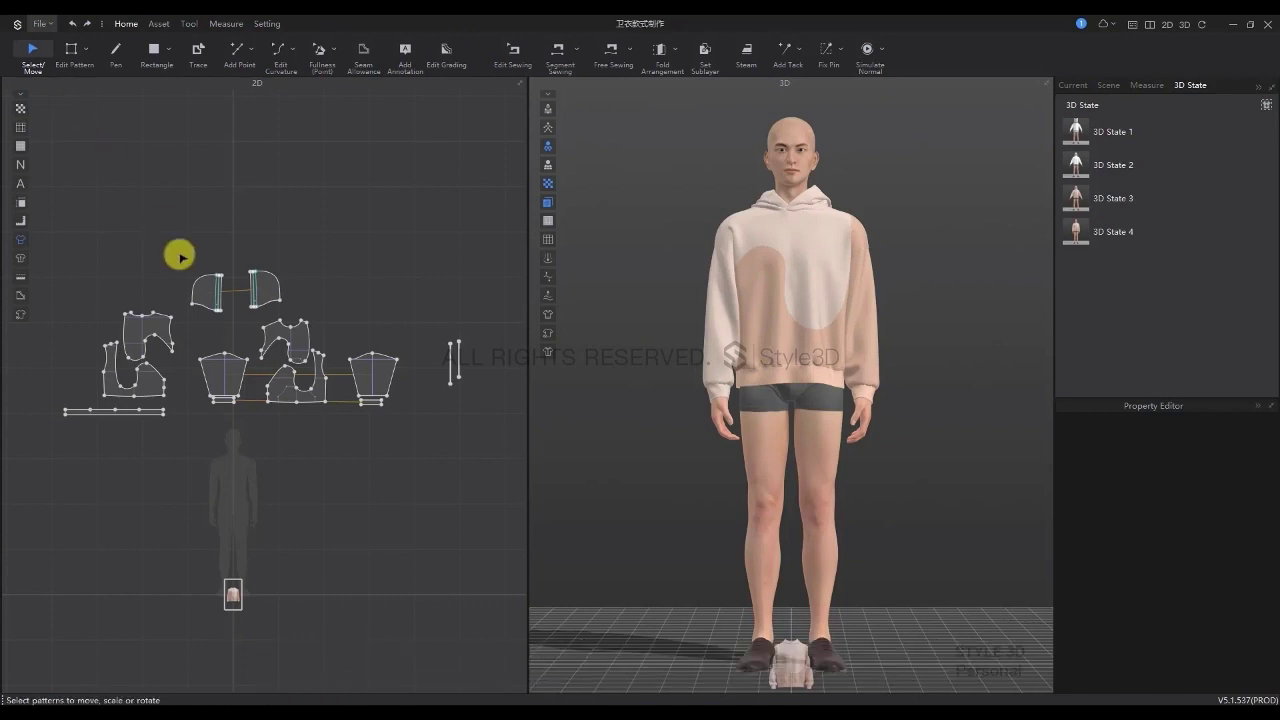
Strengthen the two front body pieces together with the hem band and start simulating them
click(277, 309)
shift+click(147, 412)
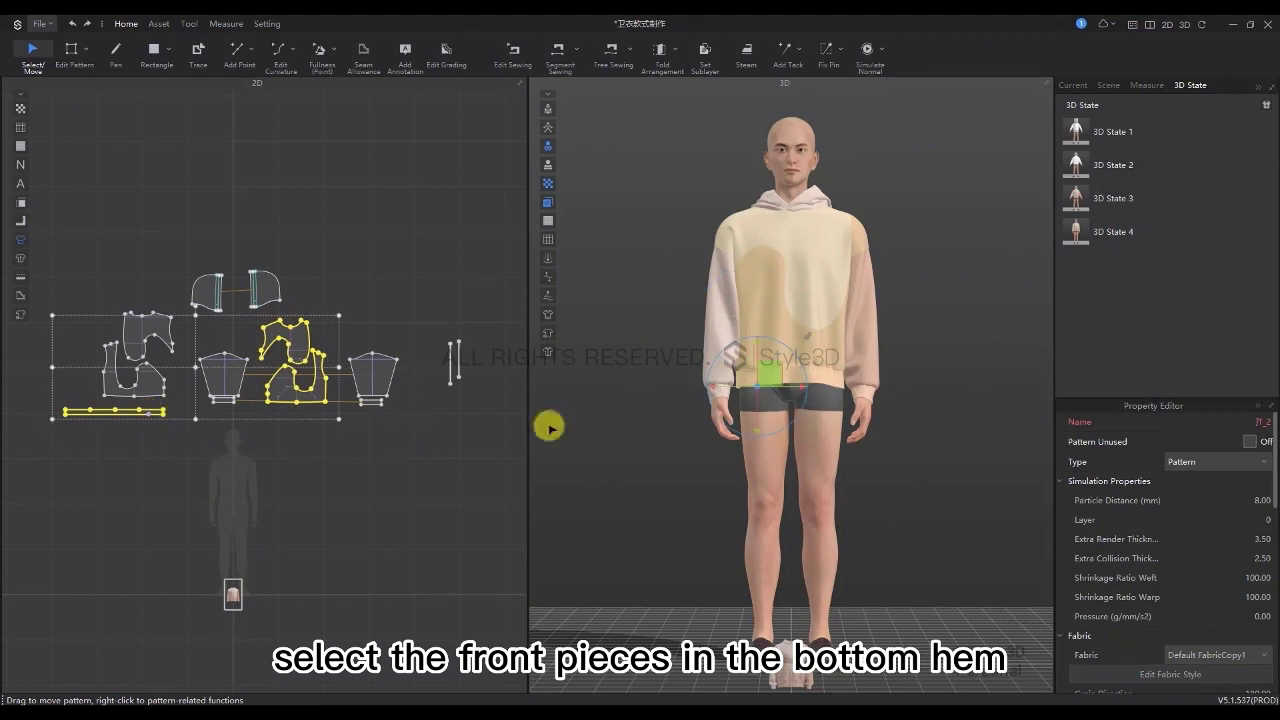
right_click(771, 373)
click(831, 152)
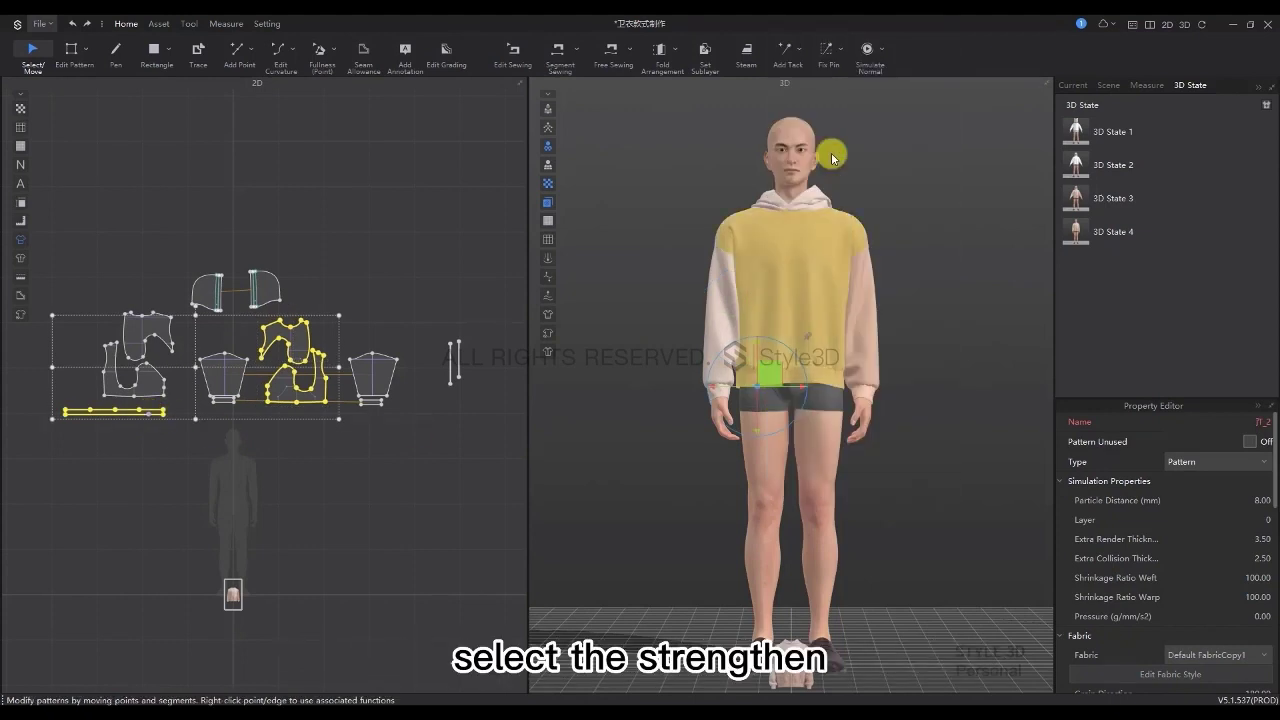
key(space)
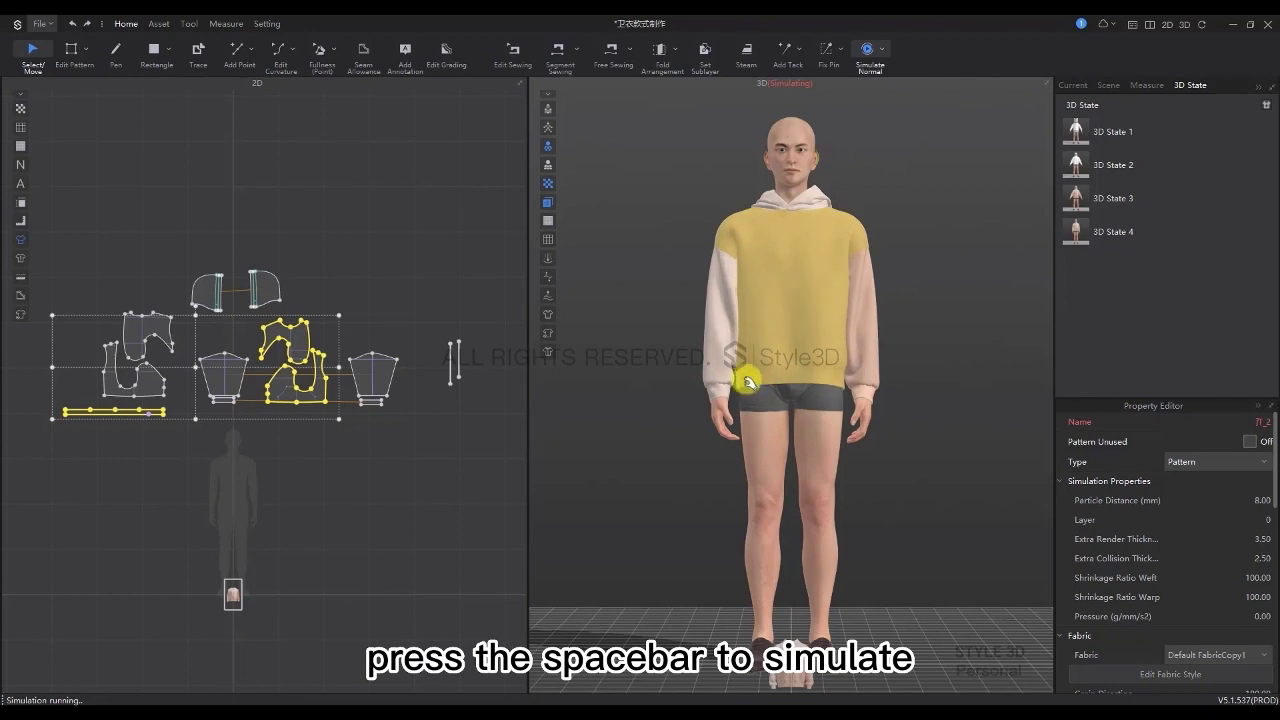
Unstrengthen the front pieces and hem band and stop the simulation quickly
right_click(745, 250)
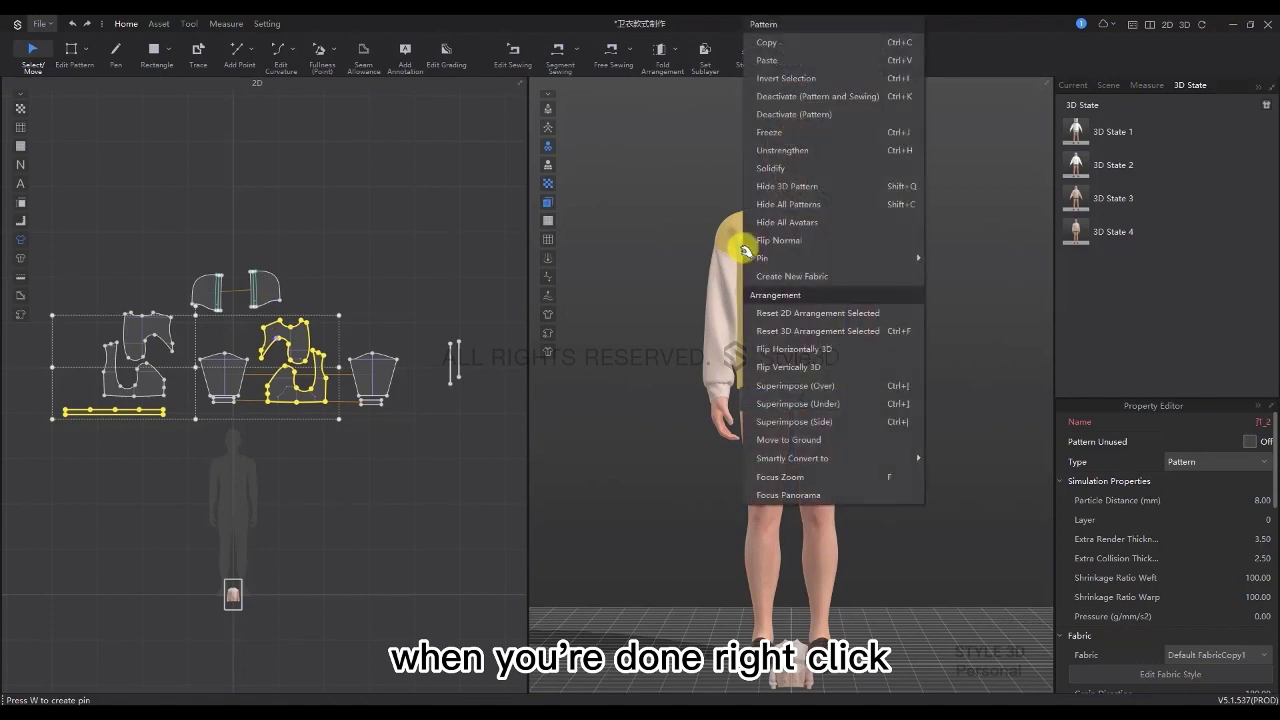
click(817, 150)
key(space)
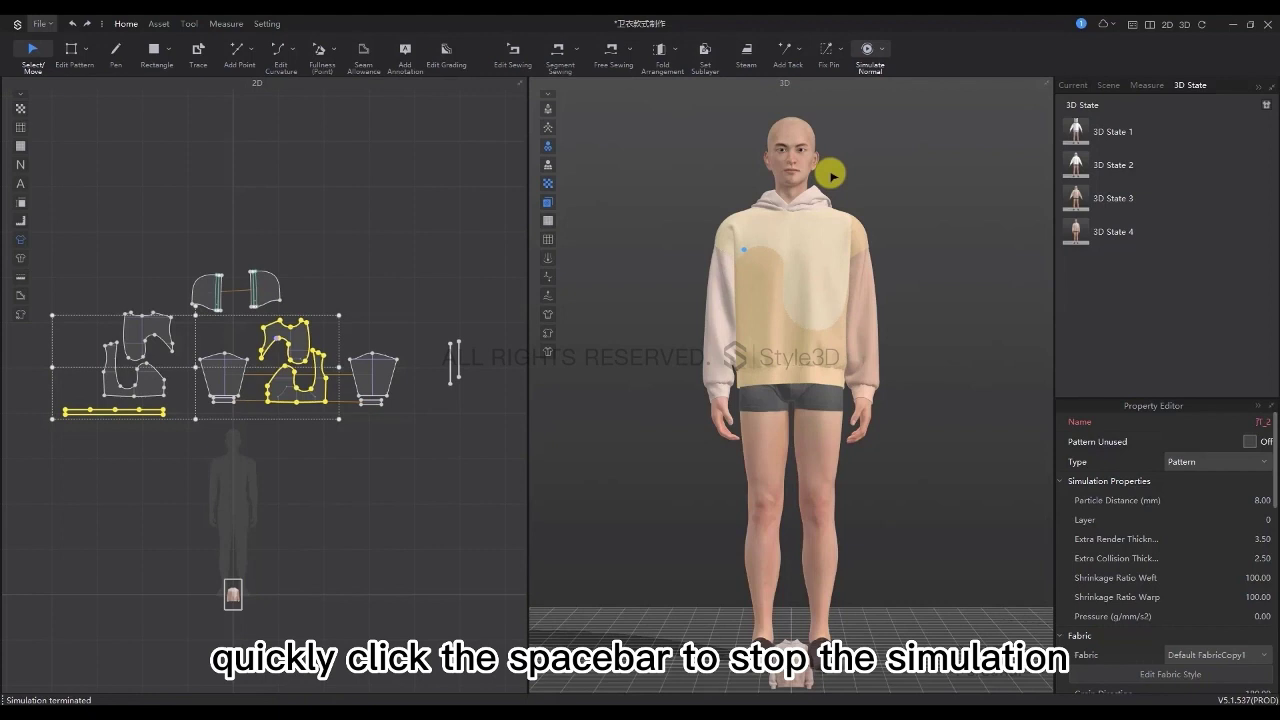
Fix-pin a narrow vertical strip of the front beside the cream sleeve, from the armhole down to the hem band
click(826, 49)
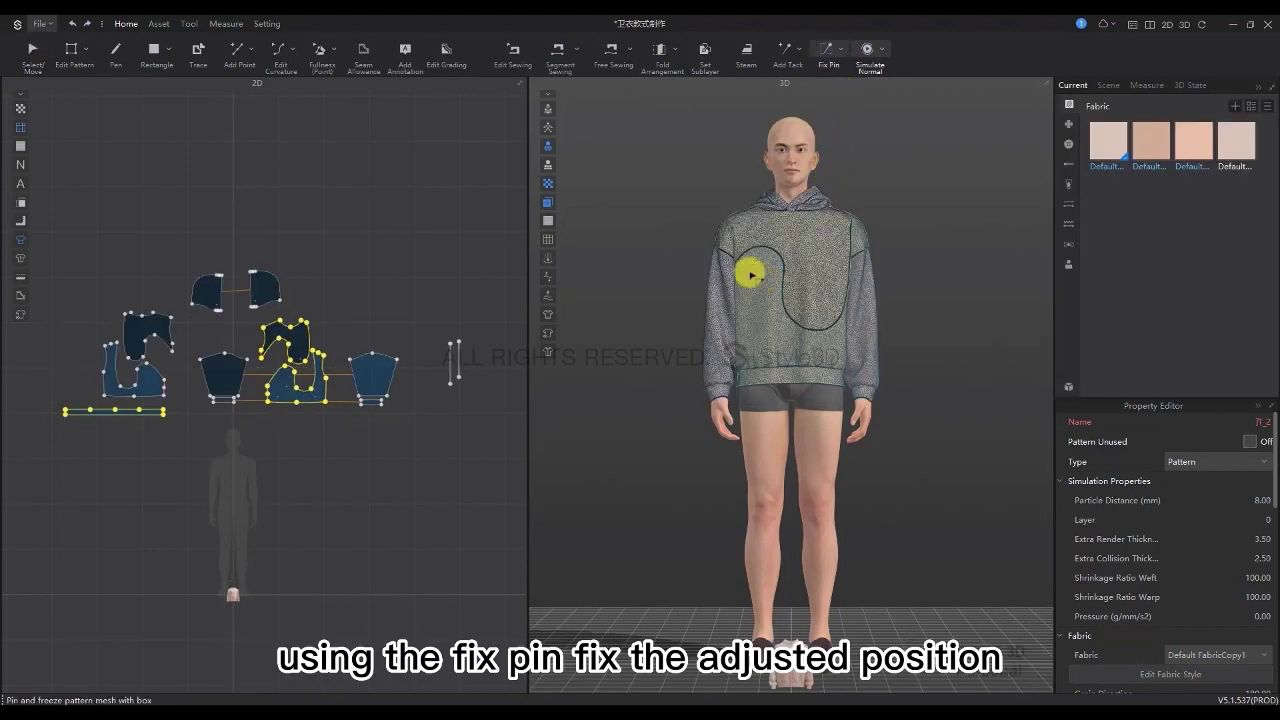
drag(740, 246, 747, 370)
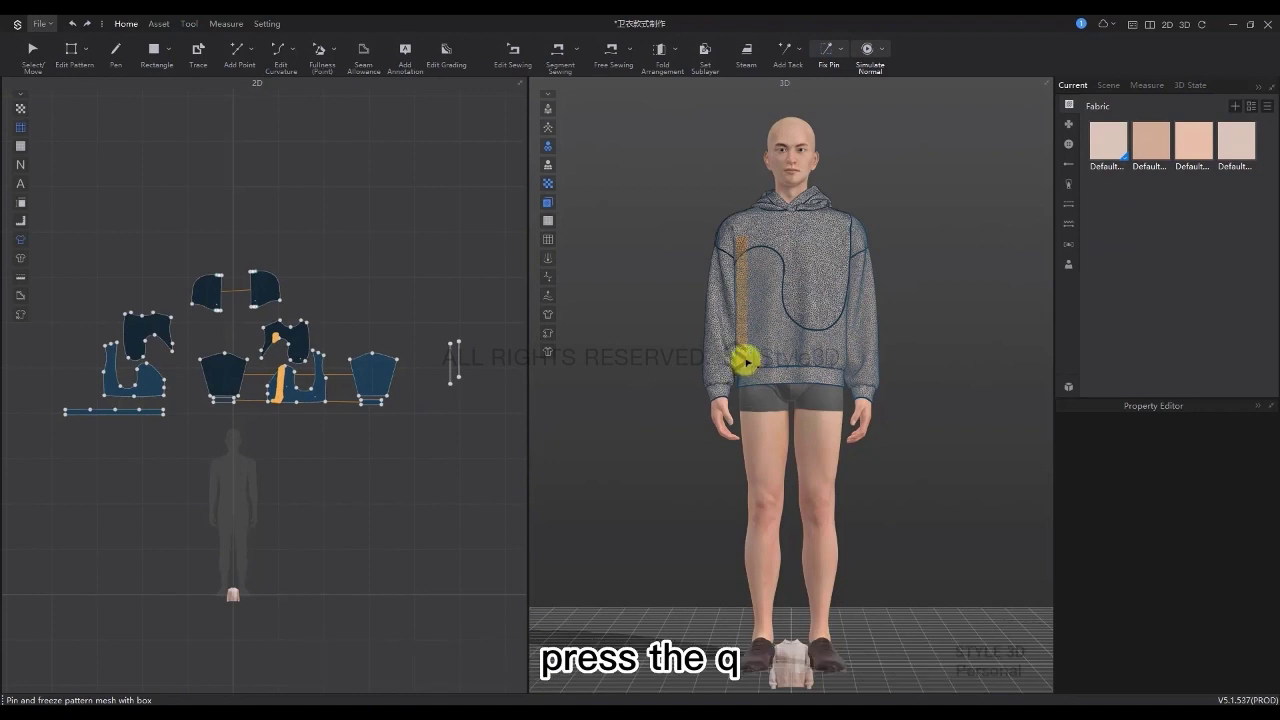
key(q)
Resume simulation and pull the front panels outward and smooth along the edge beside the peach sleeve
key(space)
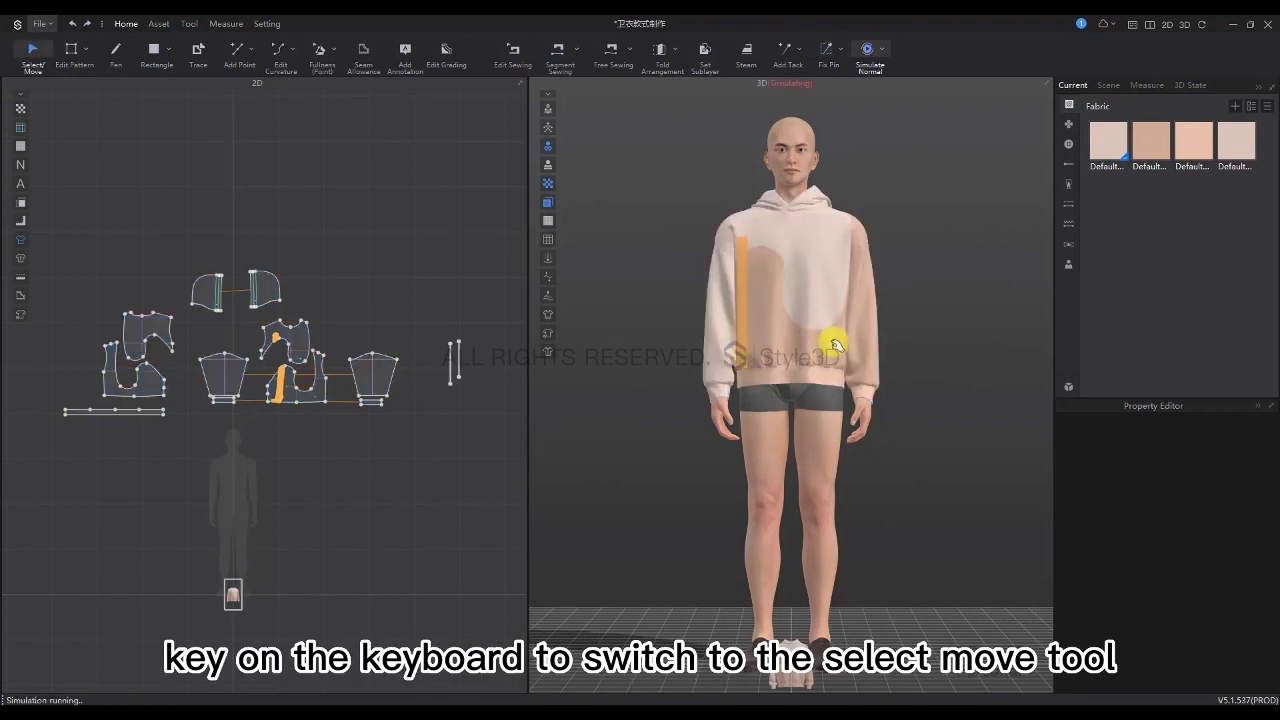
click(841, 238)
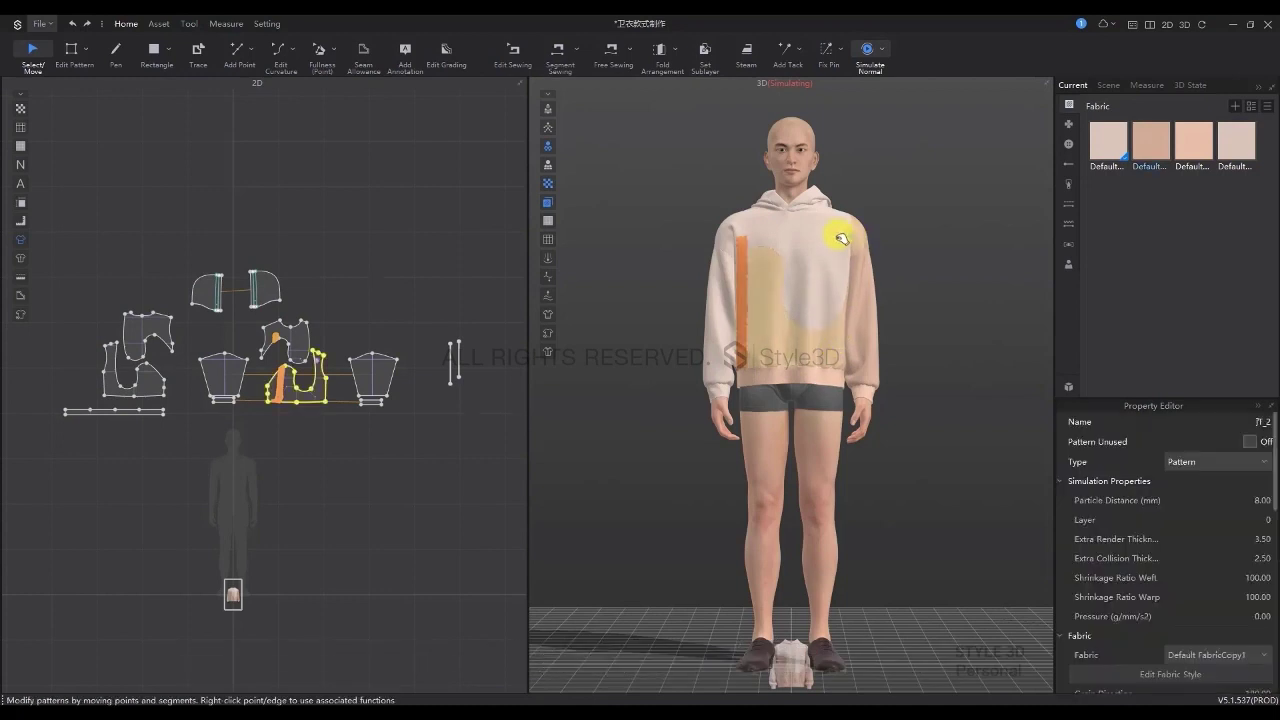
click(840, 247)
drag(840, 247, 855, 246)
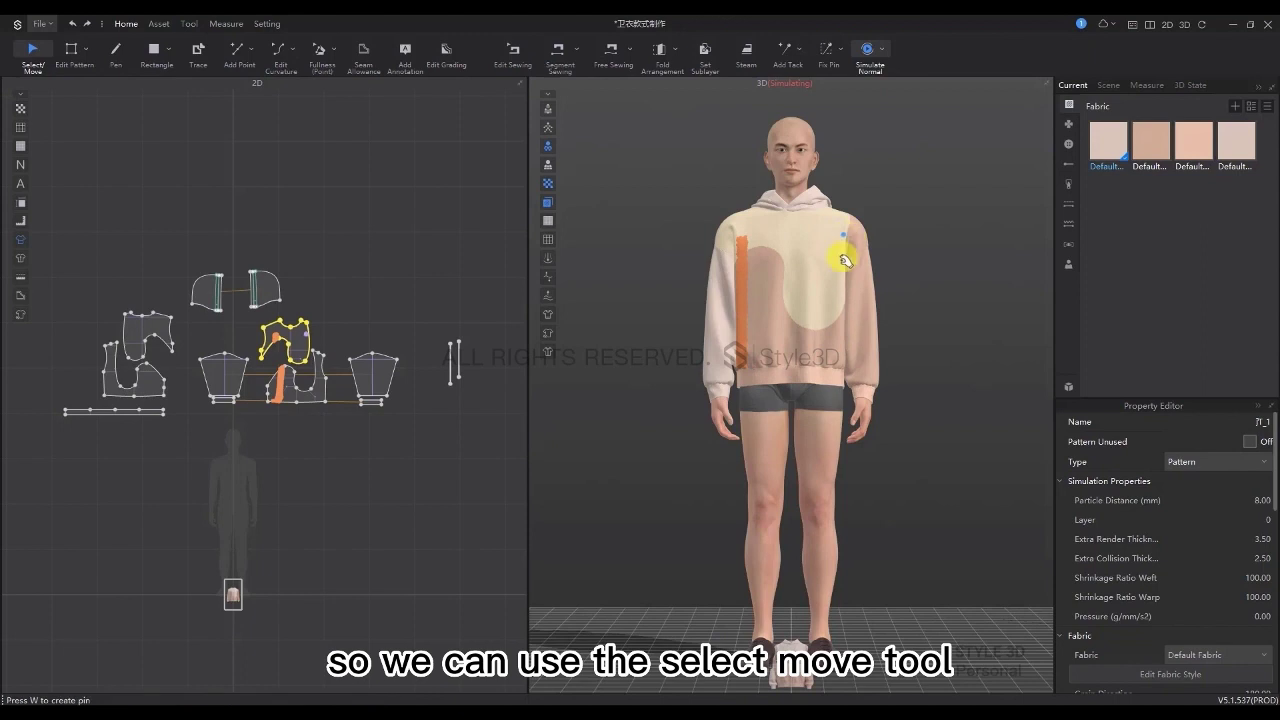
click(842, 252)
drag(843, 258, 832, 314)
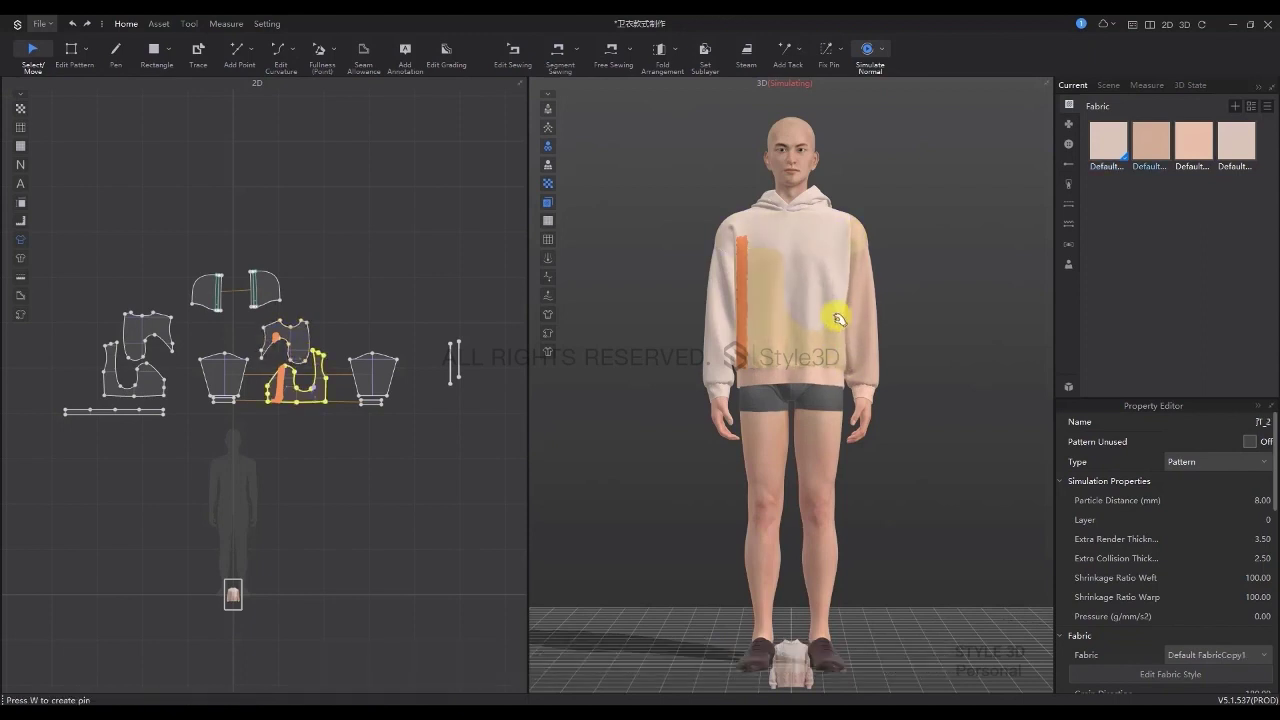
Strengthen the two front body pieces during simulation to smooth their drape, and unstrengthen them again
right_click(832, 305)
click(883, 151)
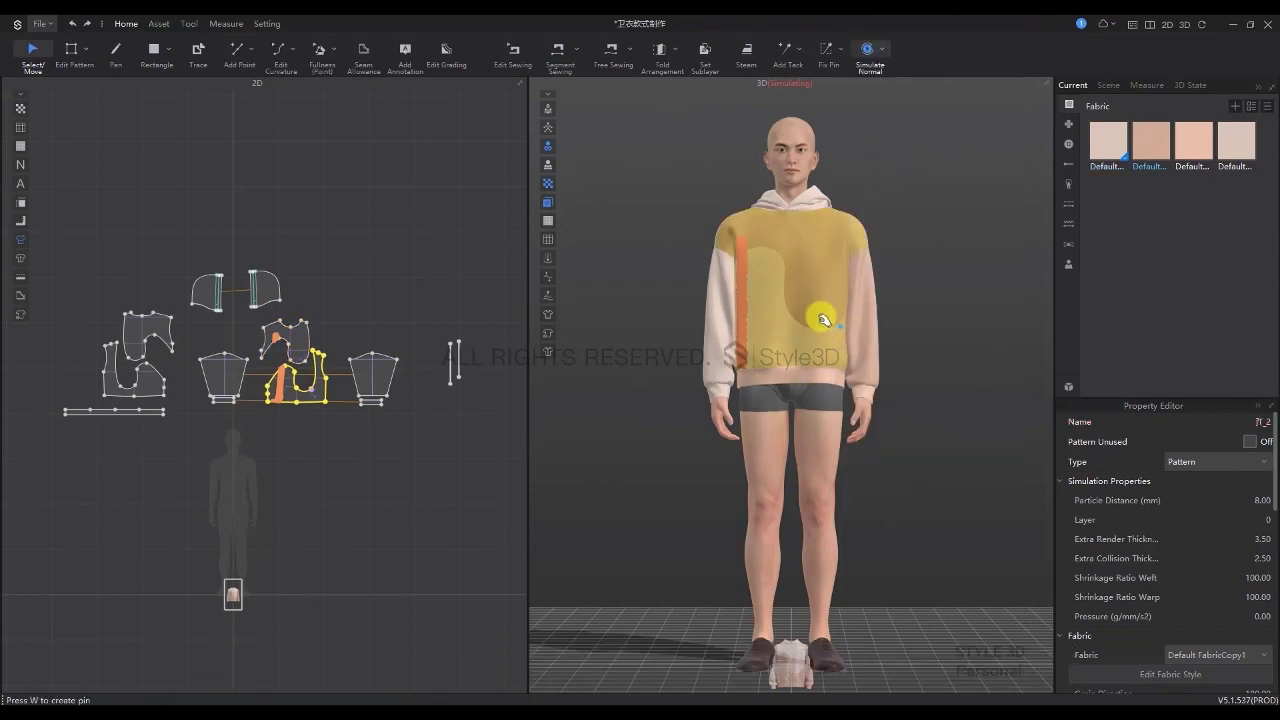
right_click(823, 319)
shift+click(796, 340)
right_click(795, 340)
click(929, 150)
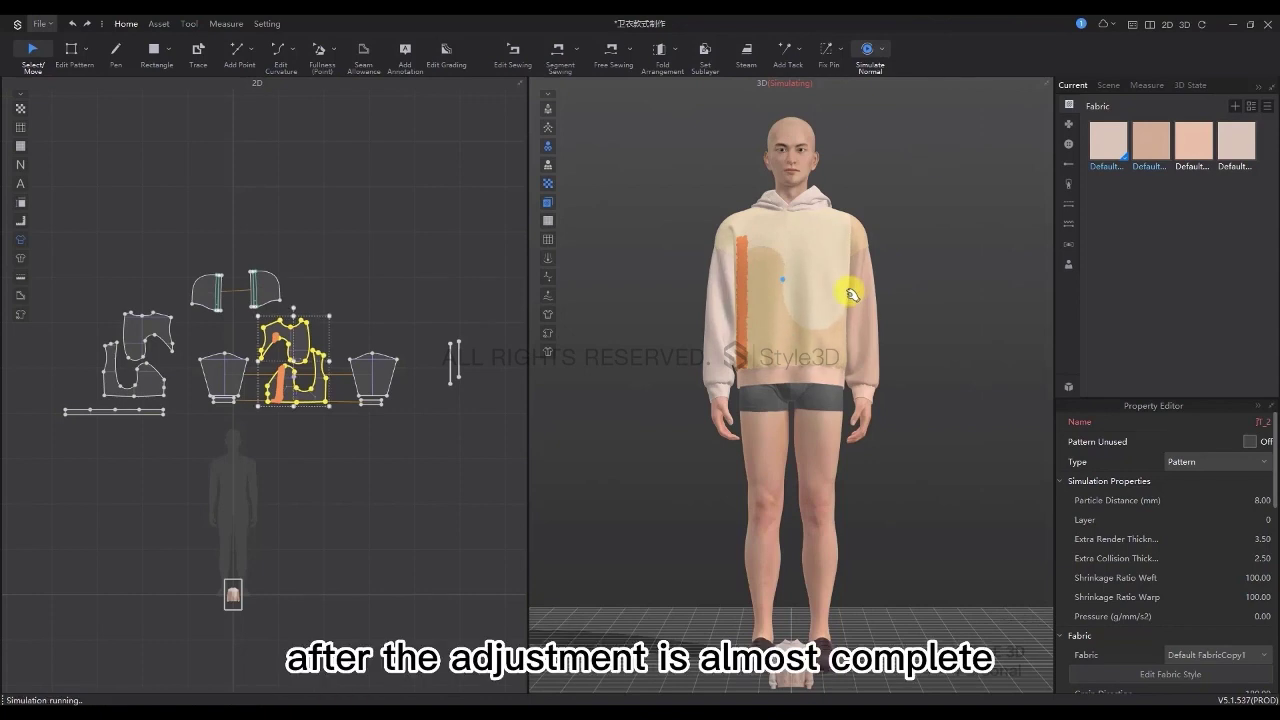
Pause the simulation, fix-pin a short strip of the lower front beside the peach sleeve, and resume simulating
key(space)
click(829, 52)
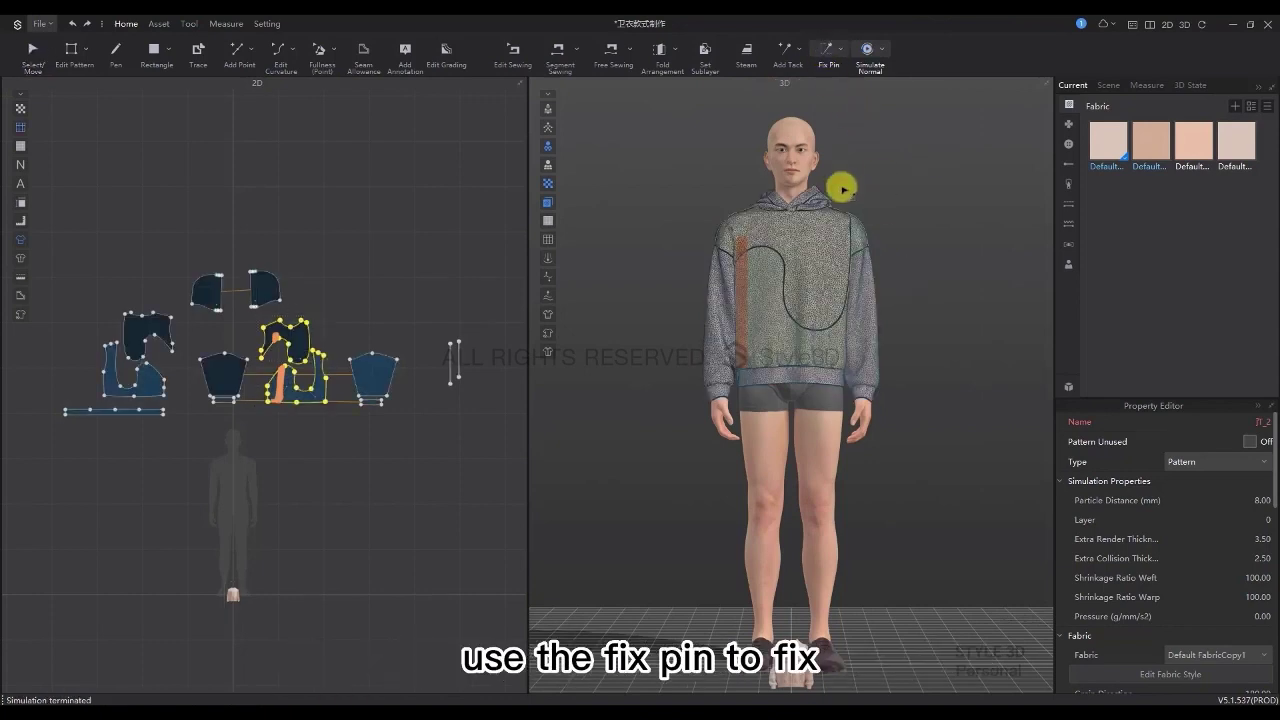
click(843, 335)
key(space)
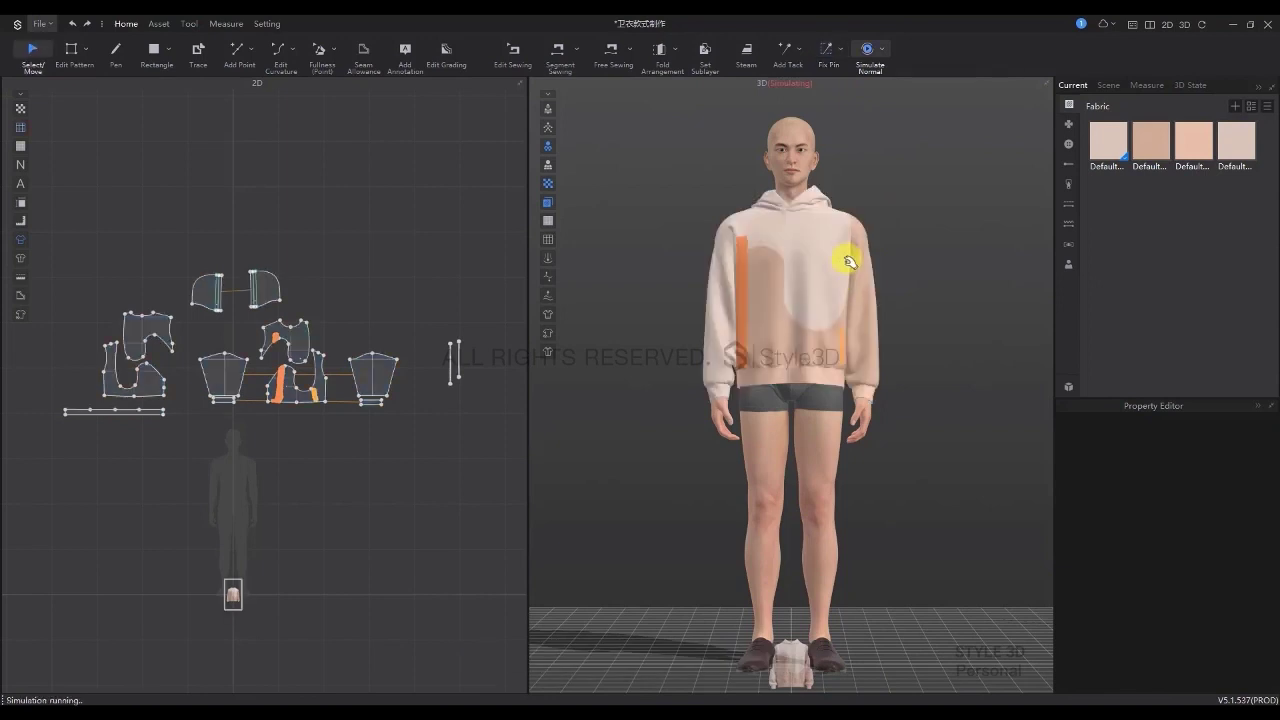
Smooth the front edge beside the peach sleeve and extend its fix-pinned strip up to the armhole, resuming simulation
drag(851, 252, 848, 322)
click(829, 51)
key(space)
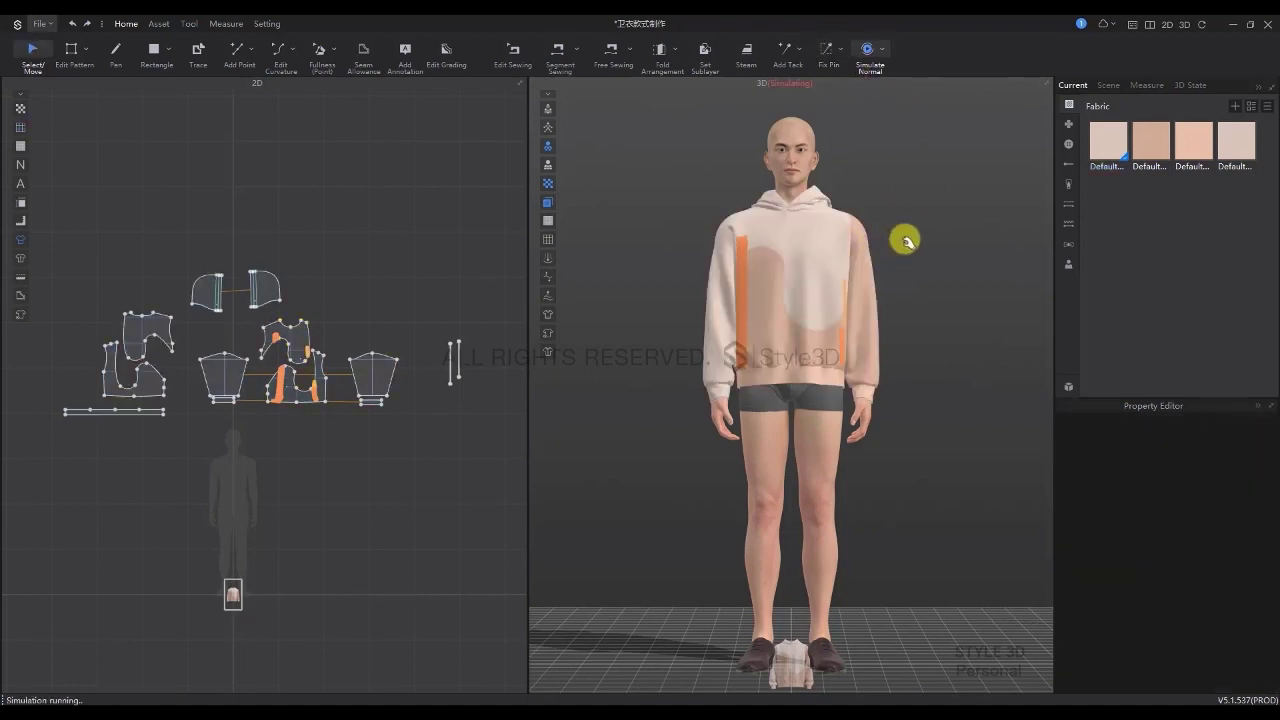
mouse_move(854, 259)
mouse_down()
mouse_move(843, 249)
mouse_move(860, 245)
mouse_move(847, 277)
mouse_up()
key(w)
key(space)
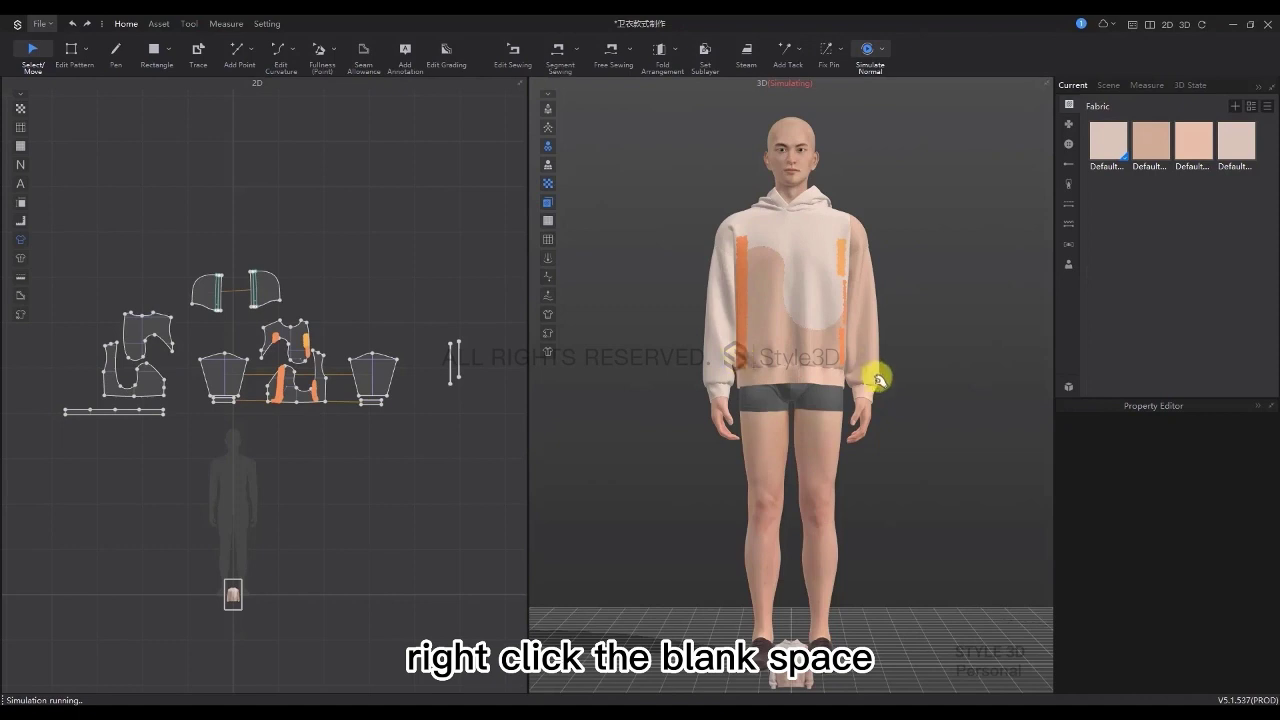
Hide the pins on the 3D garment to inspect the front's drape, and show them again
right_click(914, 298)
mouse_move(960, 594)
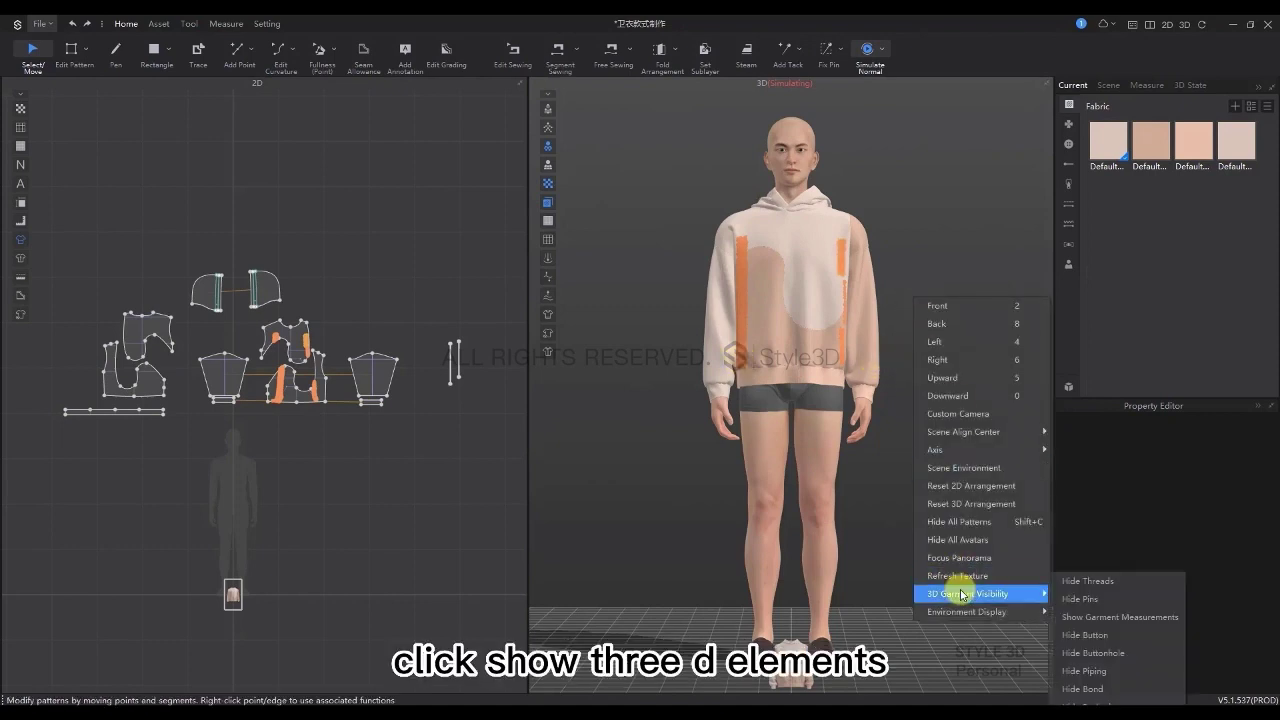
click(1096, 599)
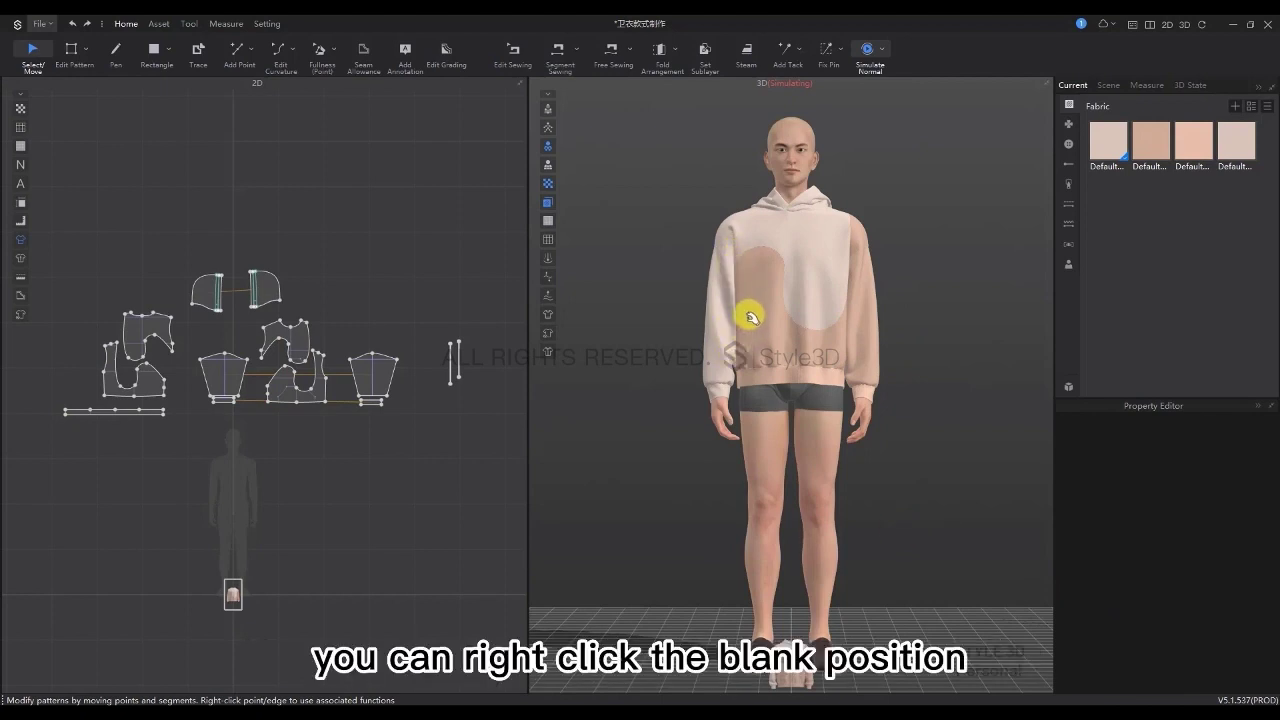
right_click(931, 330)
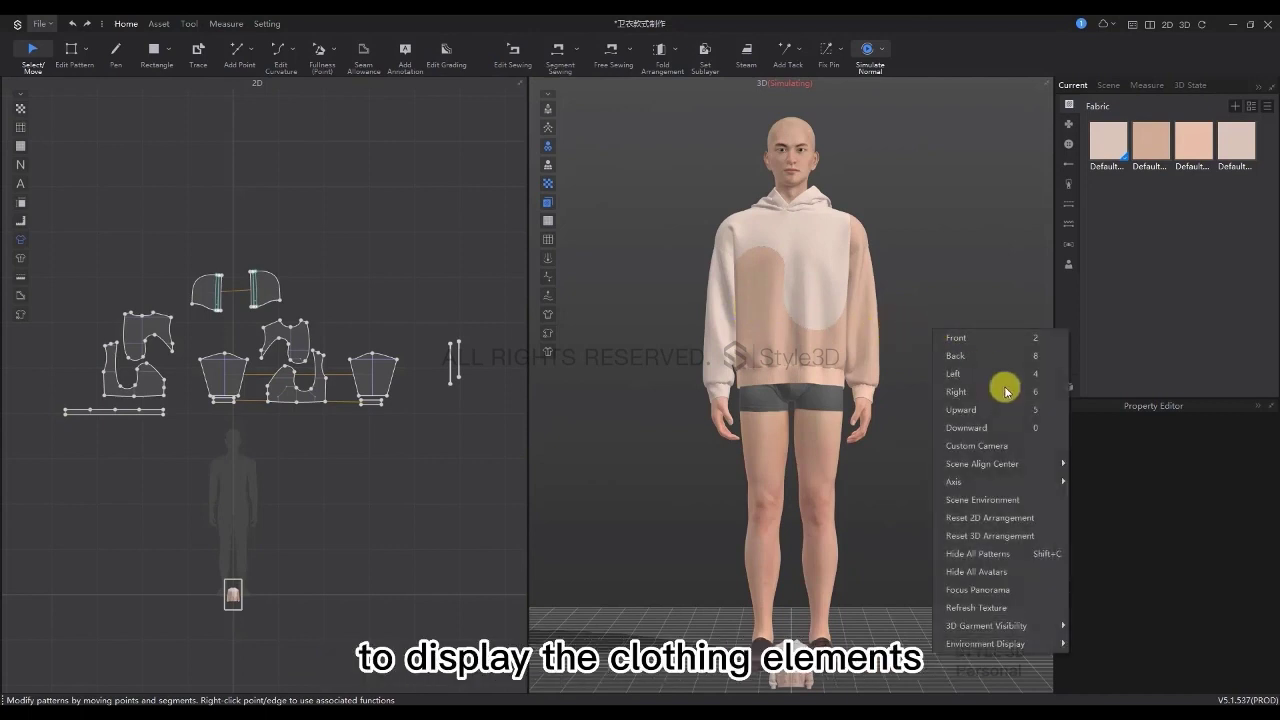
mouse_move(989, 624)
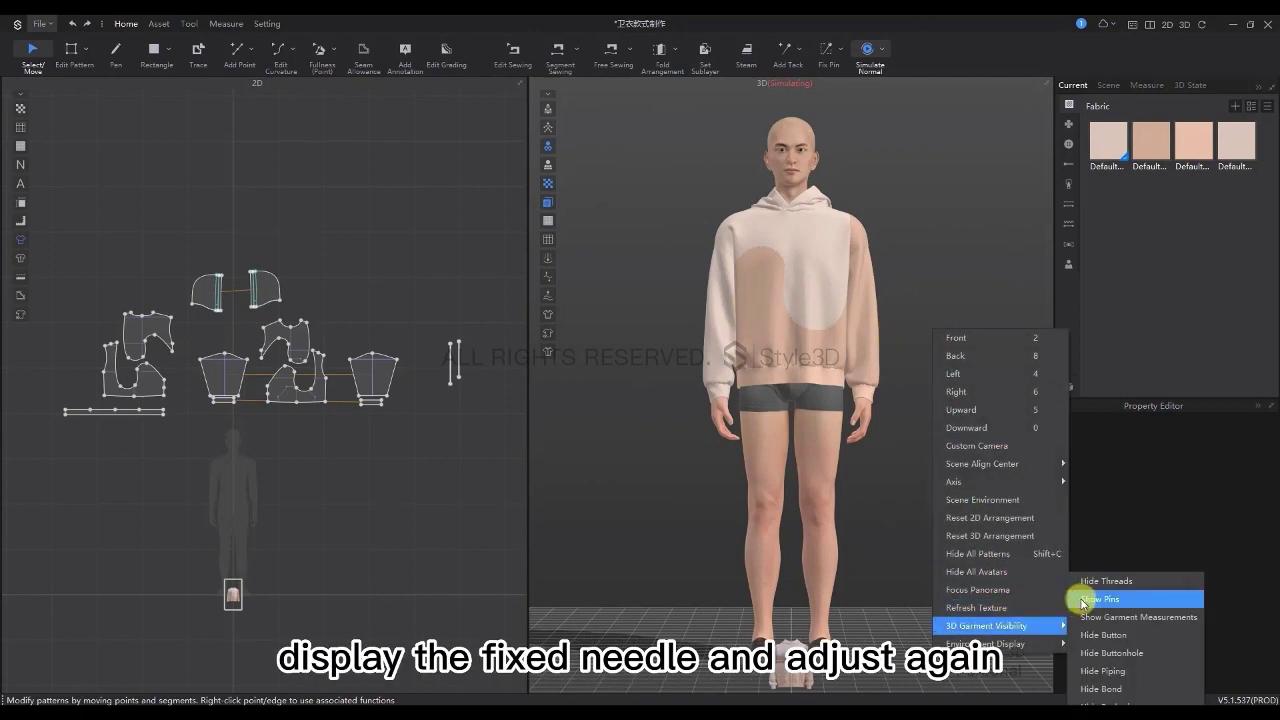
click(1089, 600)
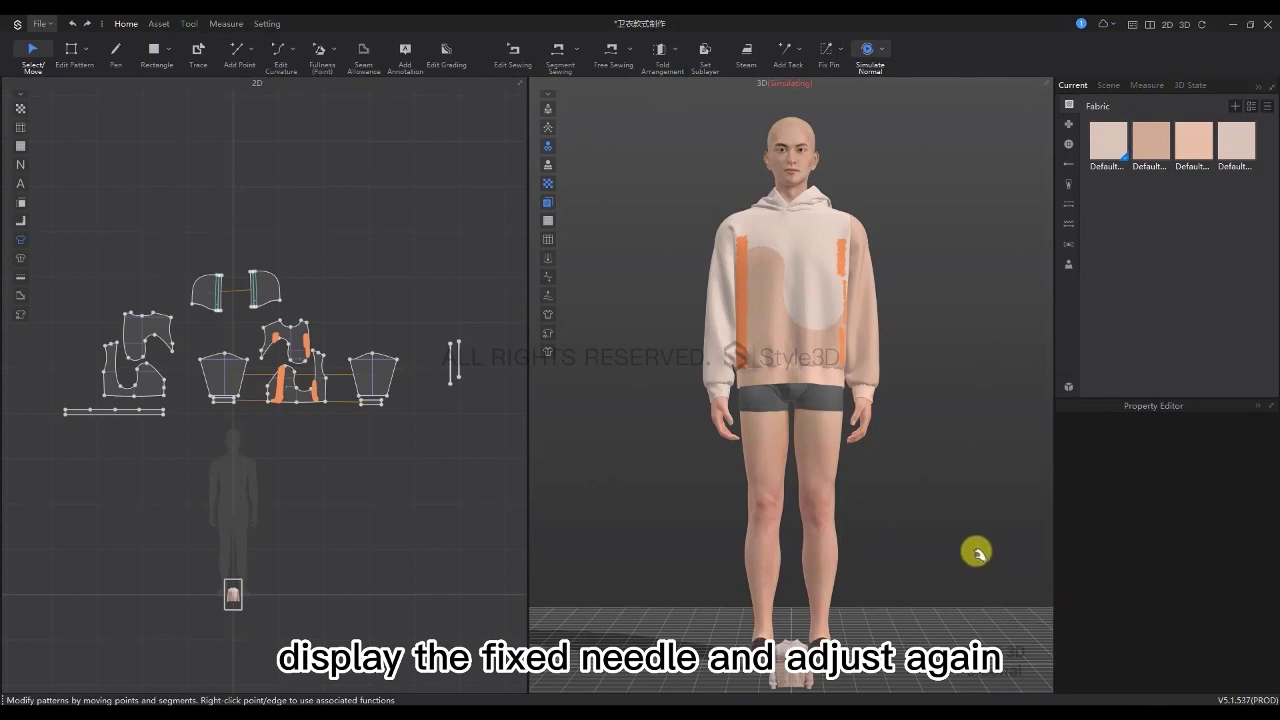
Delete the pinned strip on the front beside the cream sleeve and stop the simulation
click(744, 305)
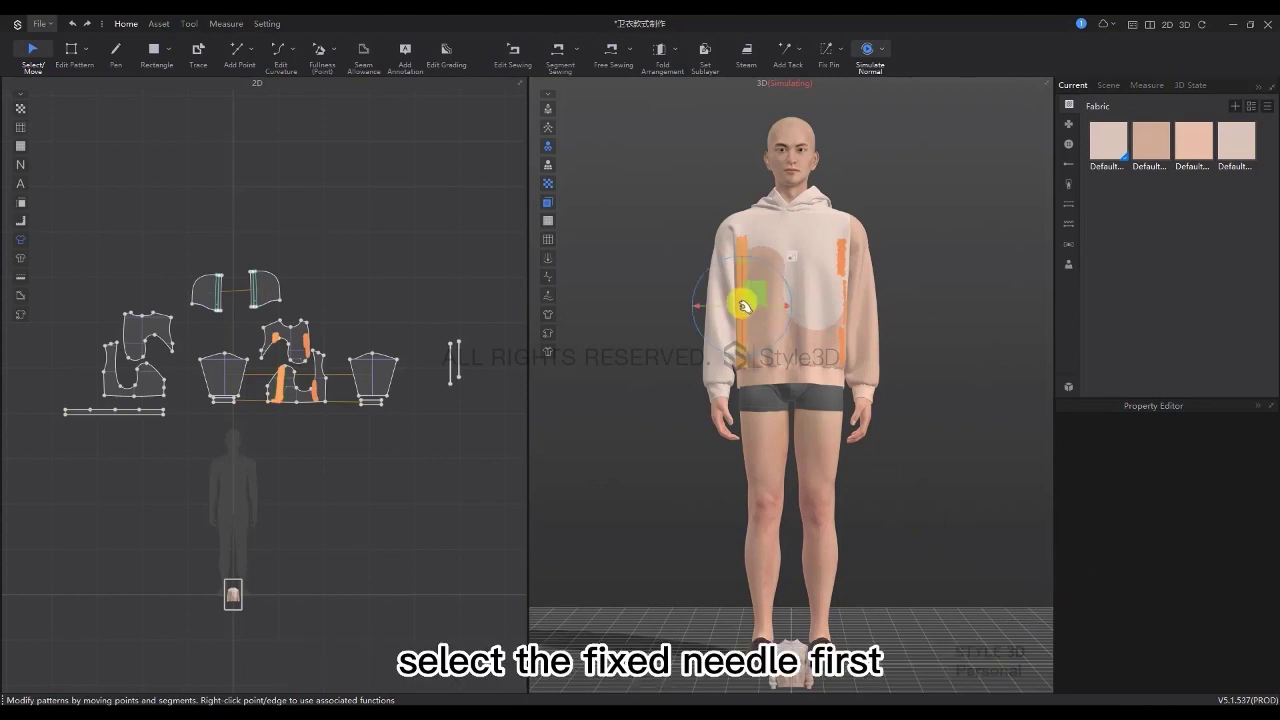
right_click(740, 301)
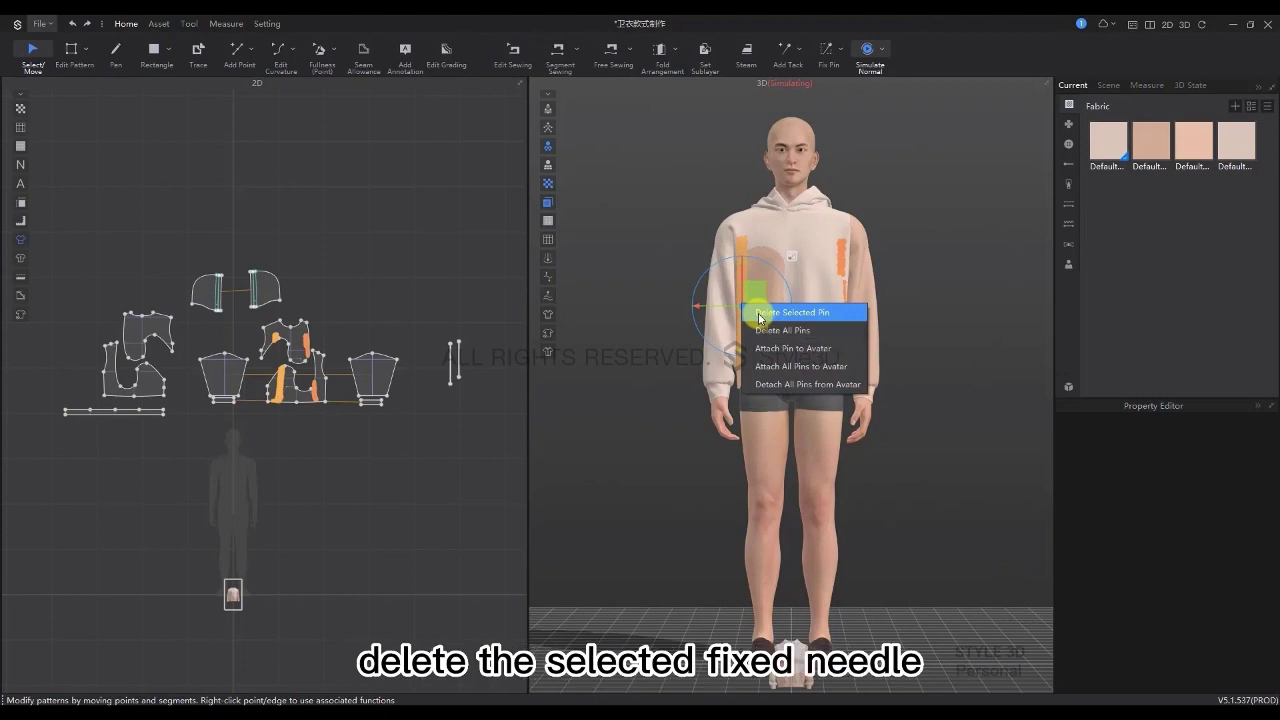
click(759, 313)
key(space)
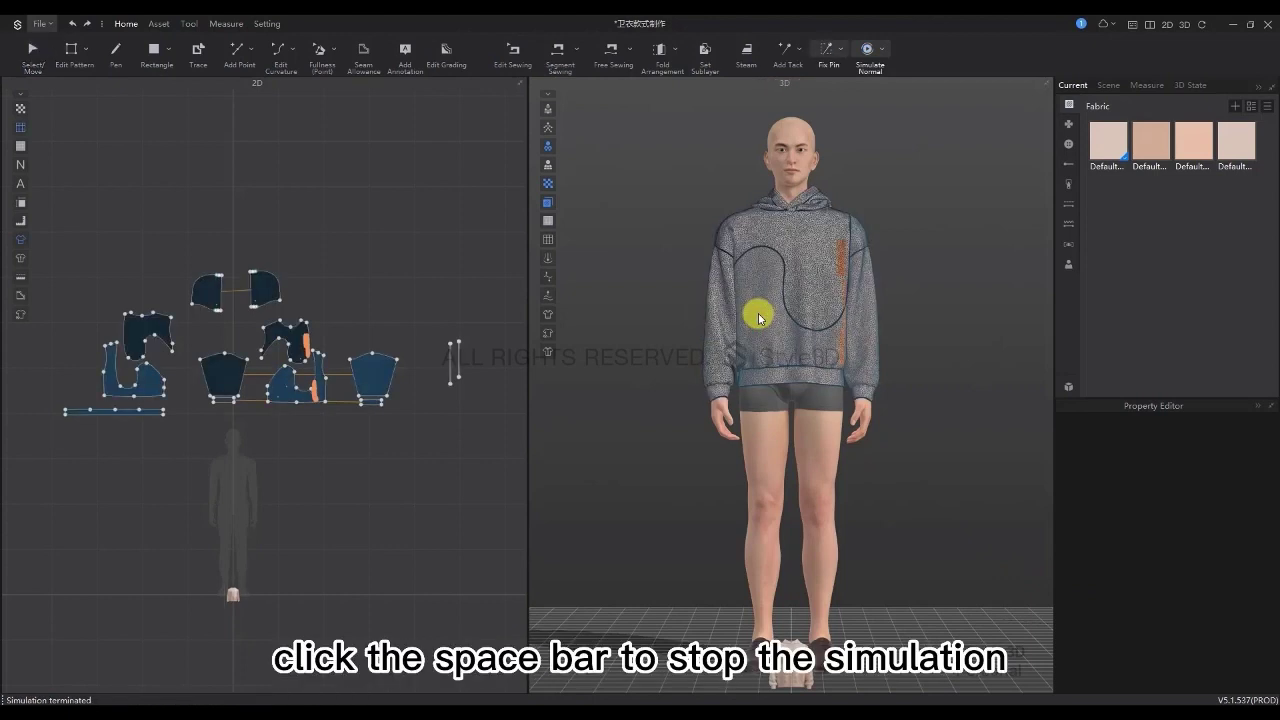
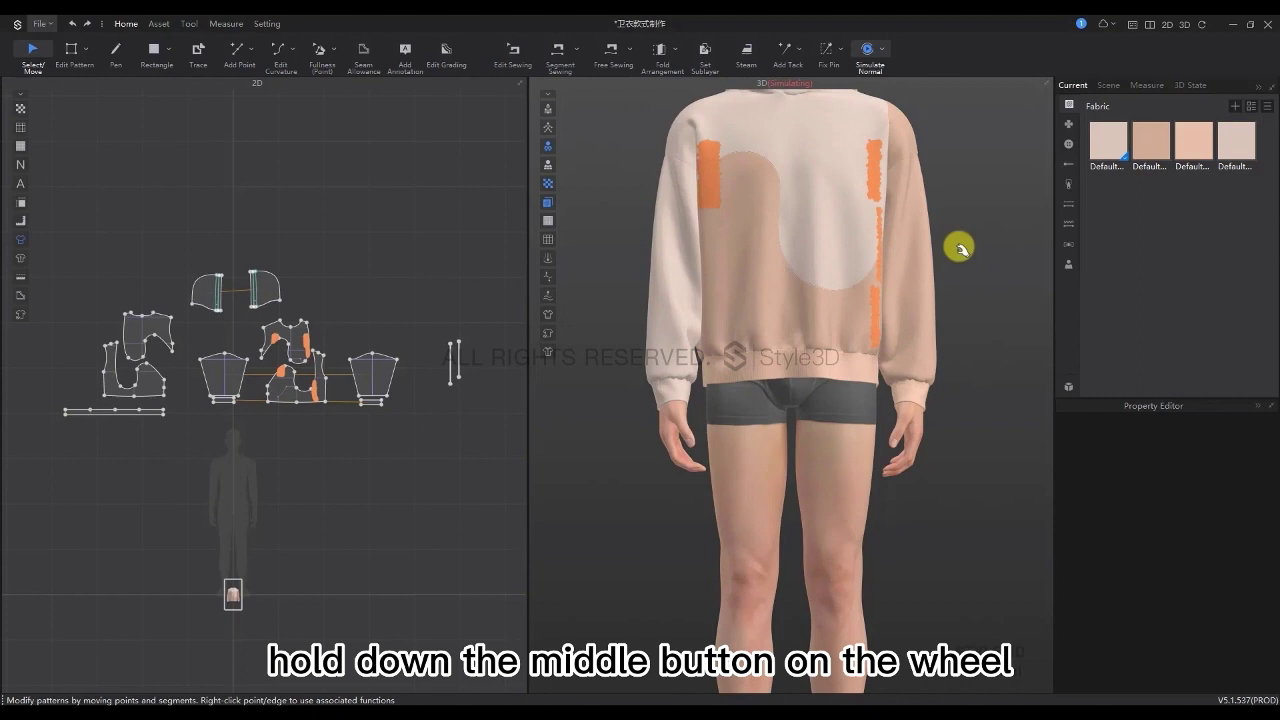
Smooth the lower front edge beside the cream sleeve and fix-pin a short strip there just above the hem, resuming simulation
middle_drag(958, 248, 953, 368)
drag(694, 466, 703, 414)
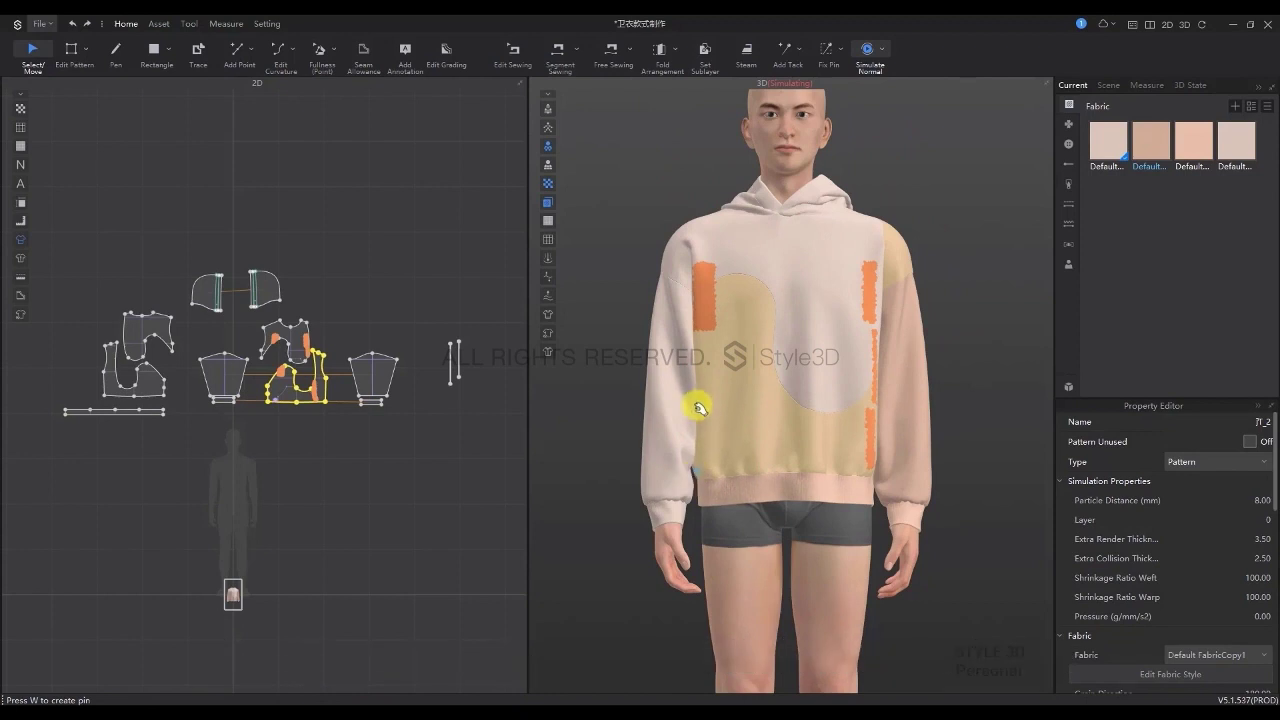
click(677, 413)
click(698, 411)
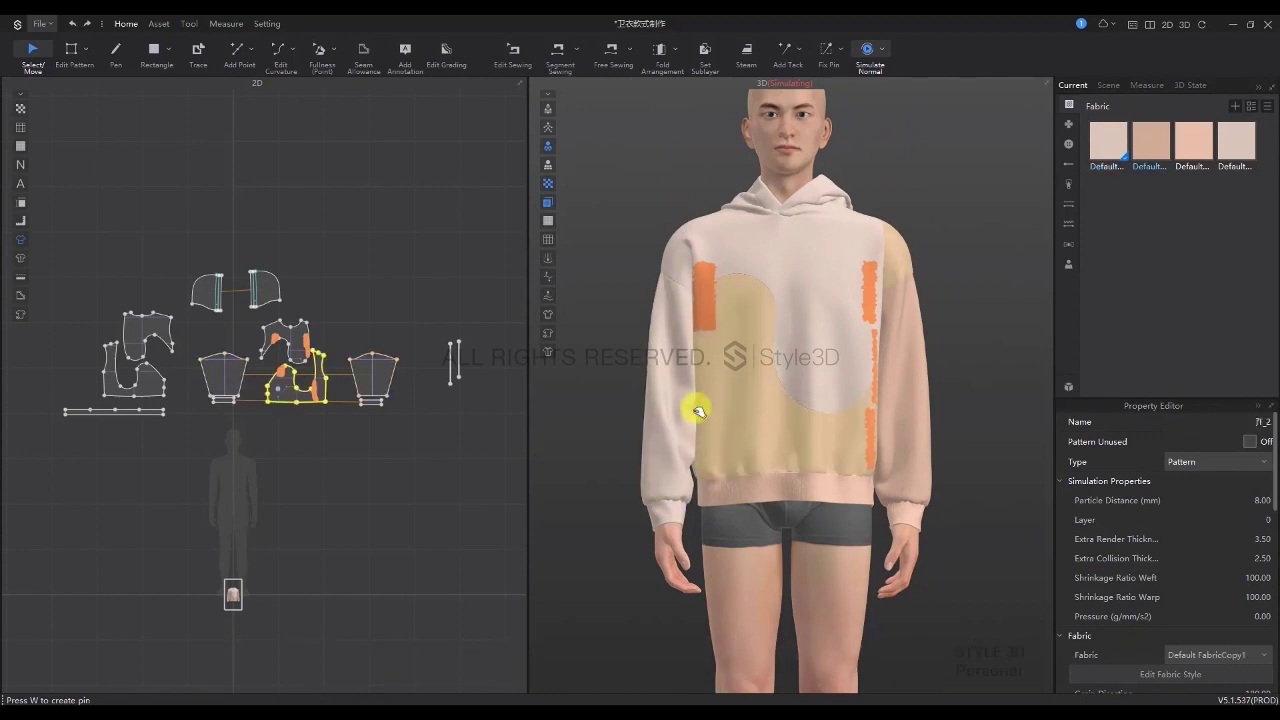
key(w)
drag(705, 443, 688, 480)
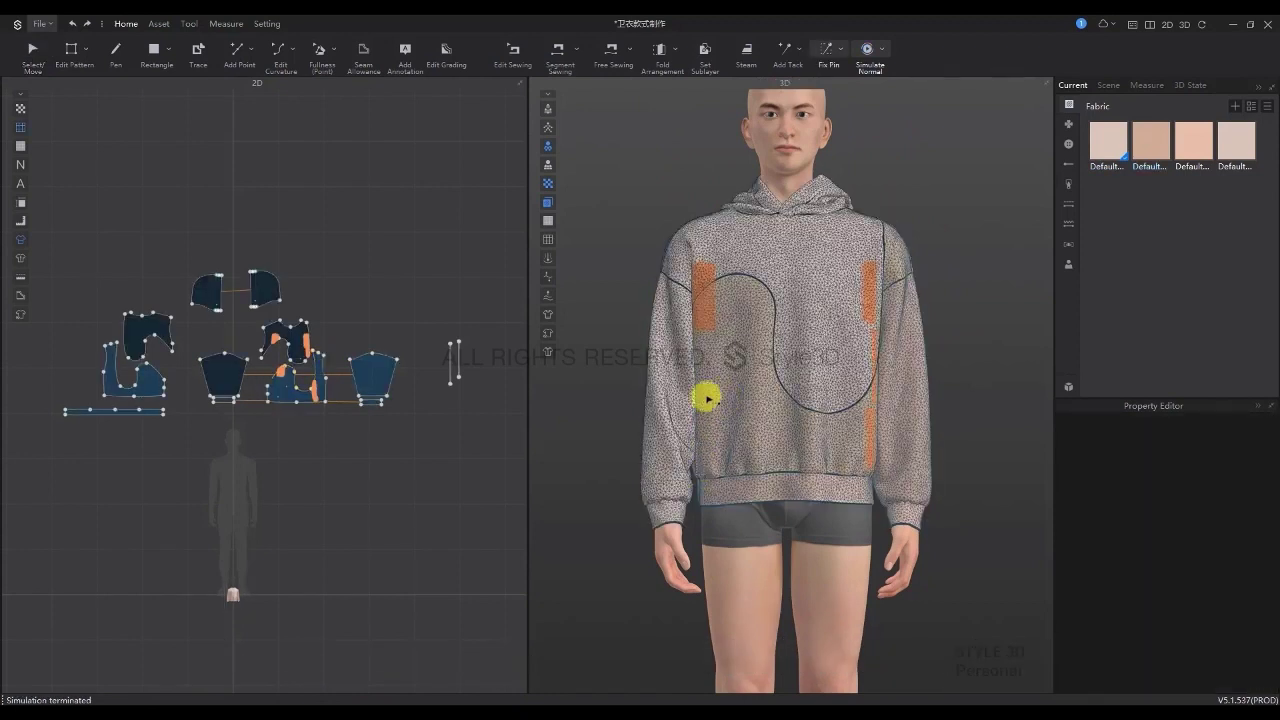
click(698, 405)
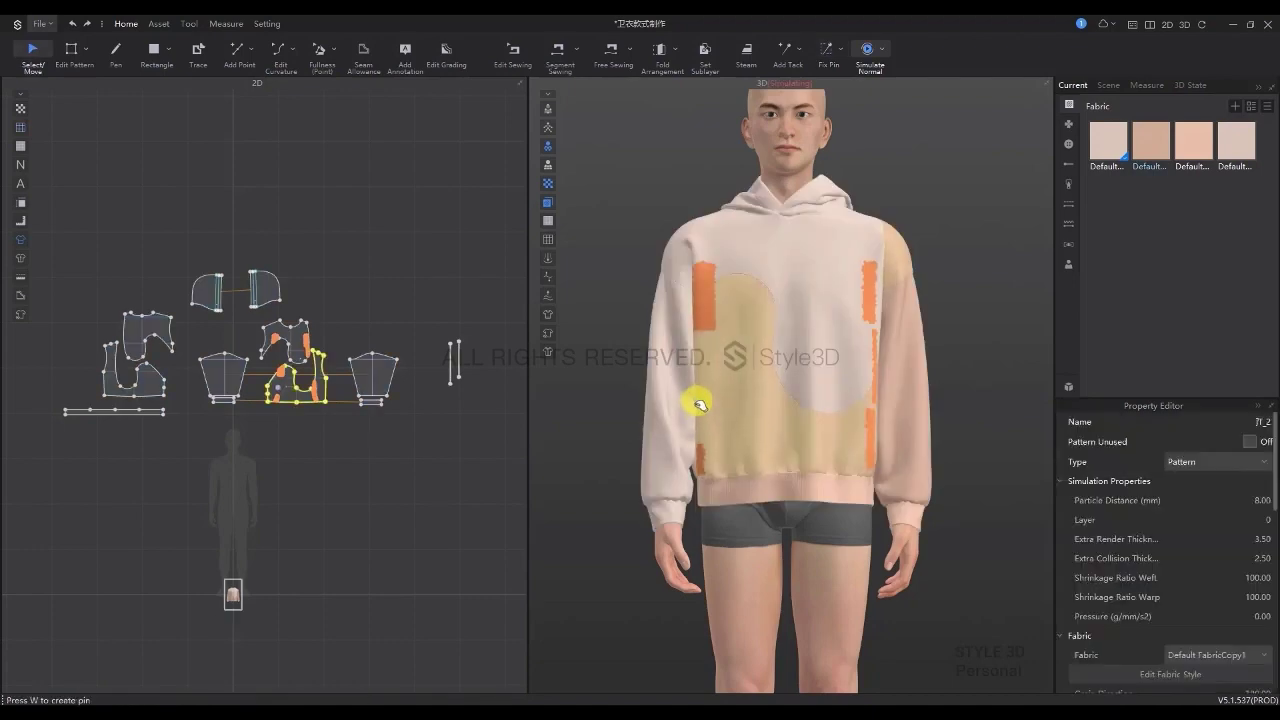
Inspect the front from the side and fix-pin another short strip midway along the edge beside the cream sleeve
right_drag(692, 409, 704, 413)
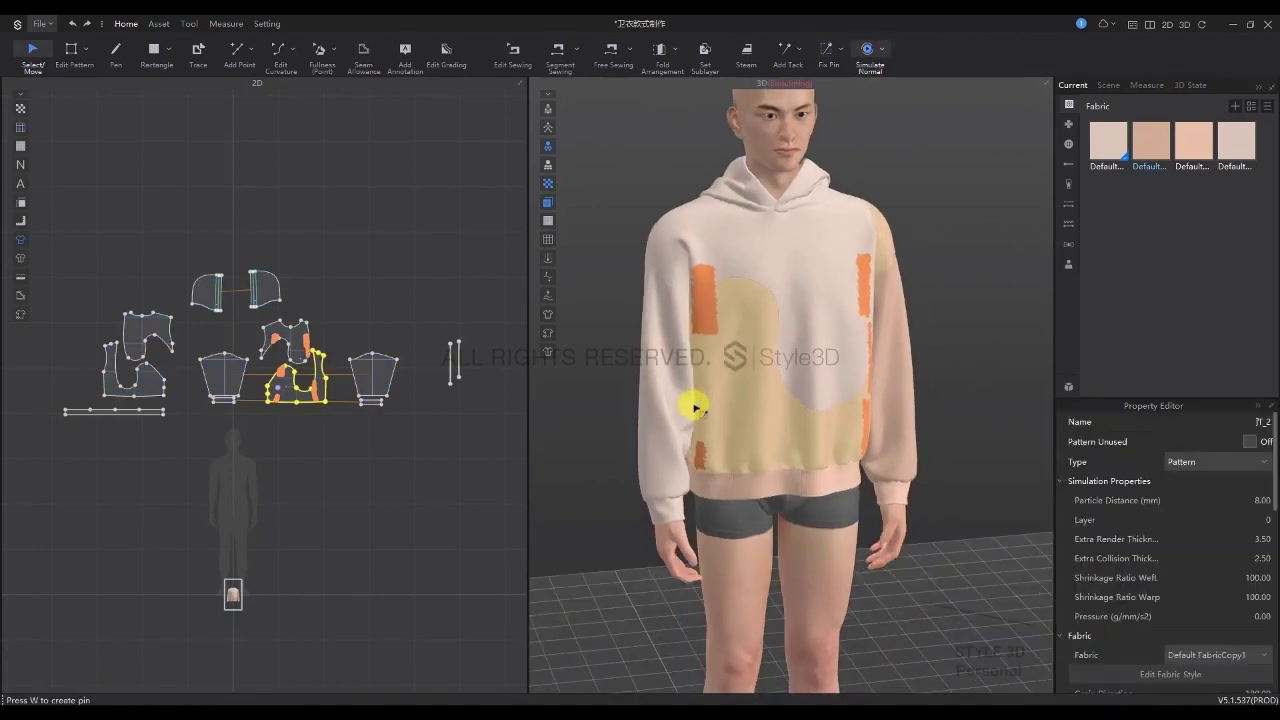
mouse_move(695, 407)
mouse_down()
mouse_move(706, 423)
mouse_move(694, 399)
mouse_up()
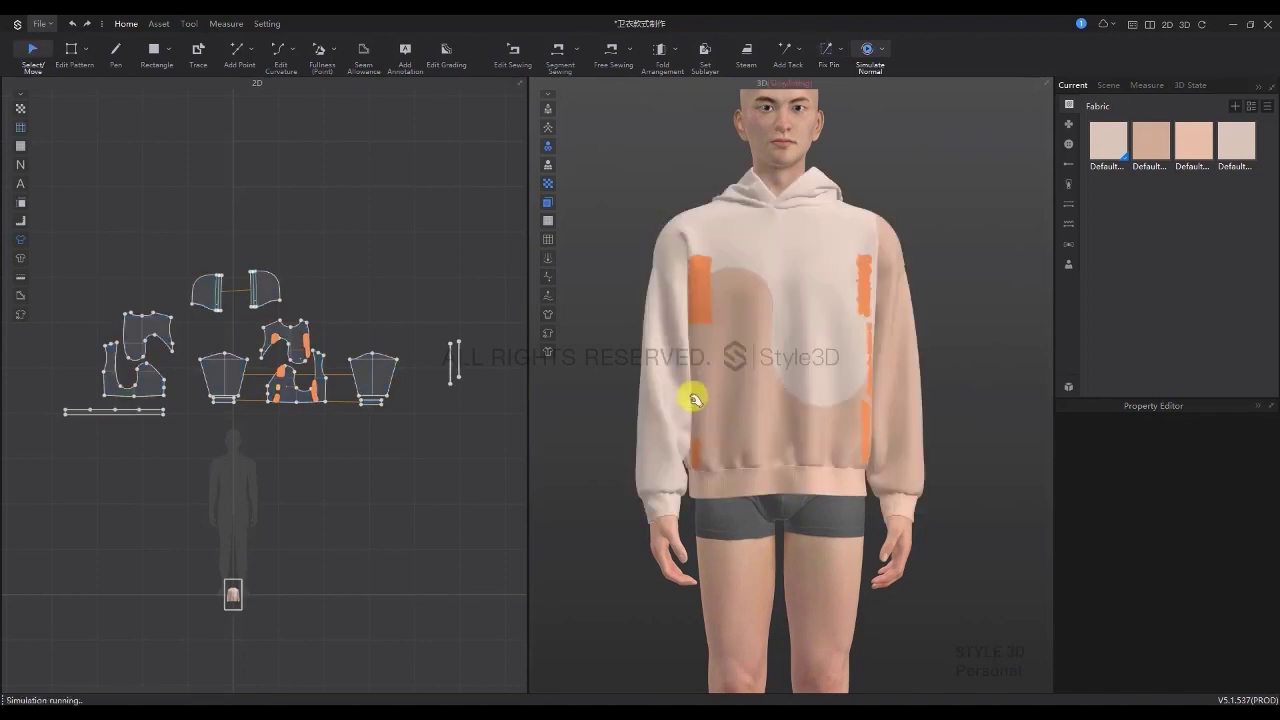
scroll(655, 398, up, 3)
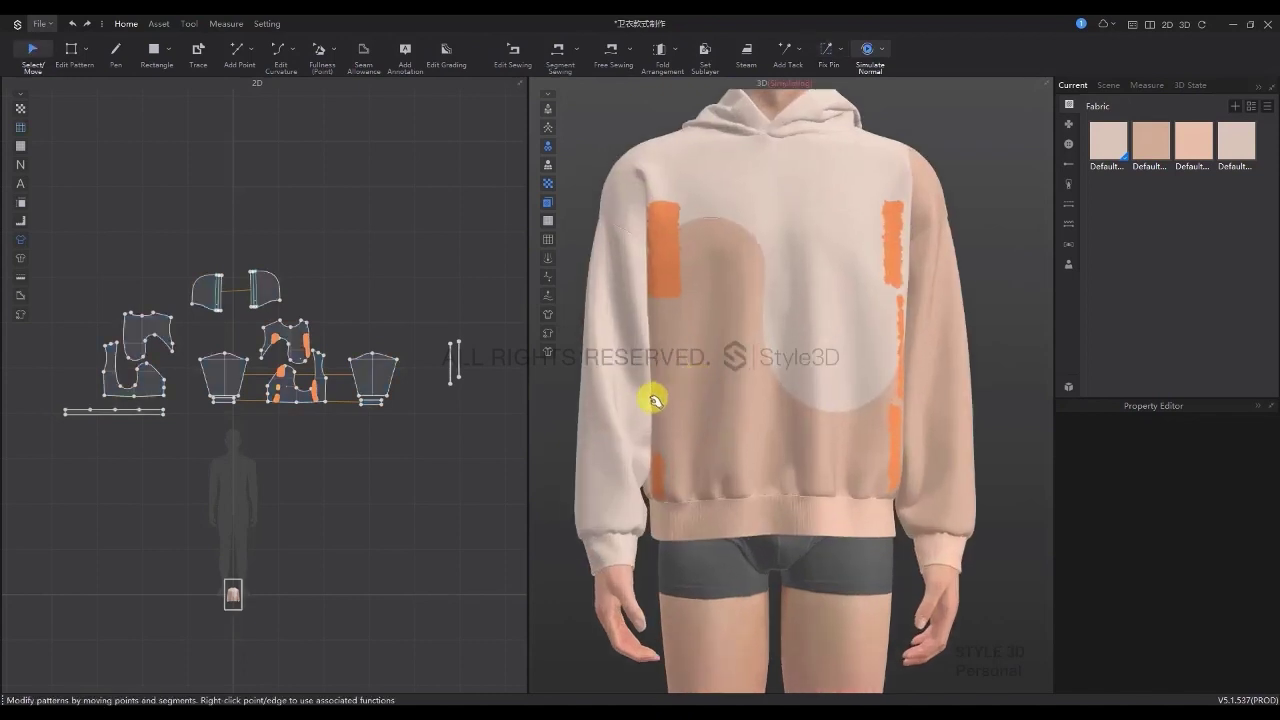
click(650, 394)
click(652, 392)
Delete the upper and middle pinned areas beside the cream sleeve and pull that front edge smooth during simulation
right_click(657, 271)
click(669, 277)
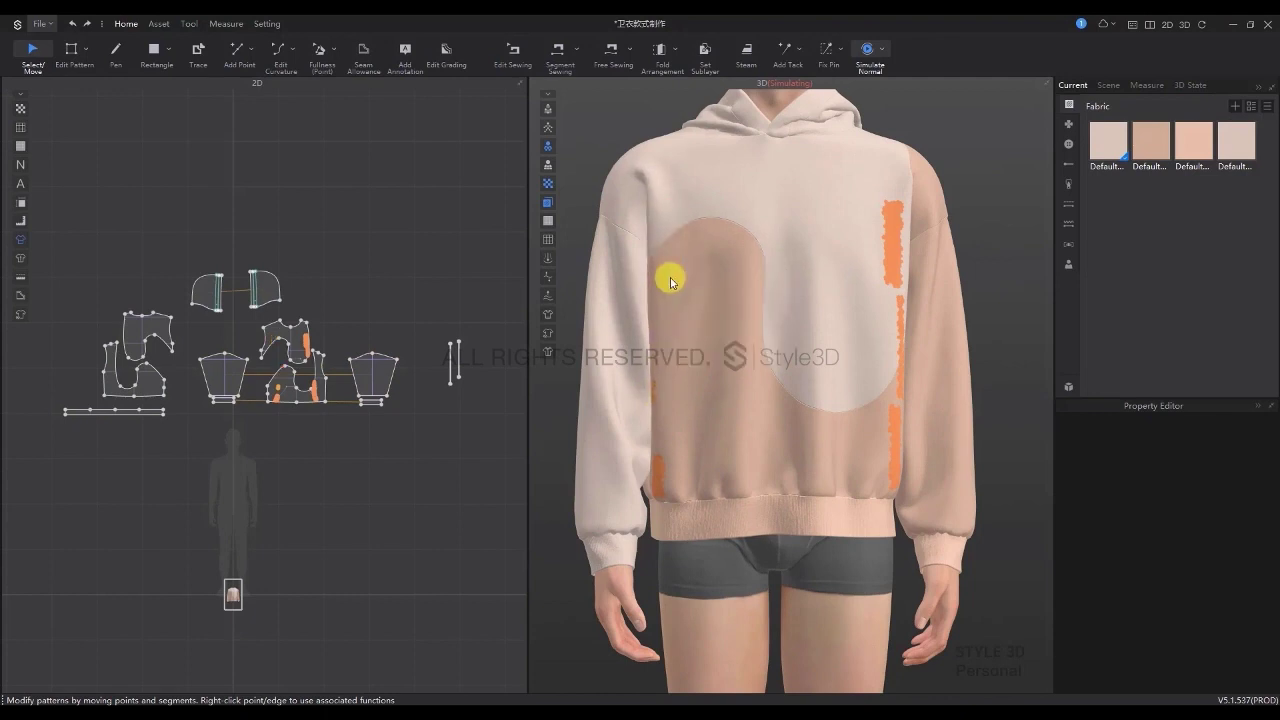
drag(650, 246, 652, 271)
key(space)
right_drag(652, 268, 703, 257)
key(space)
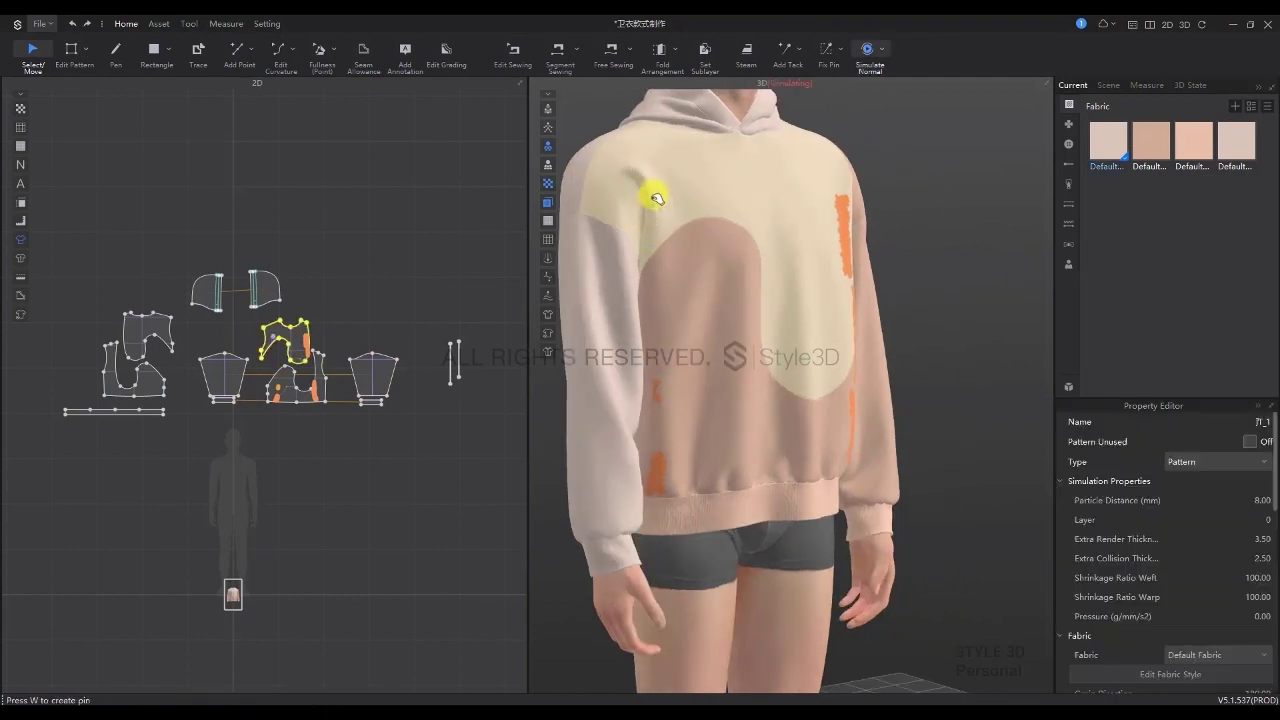
right_drag(711, 332, 663, 286)
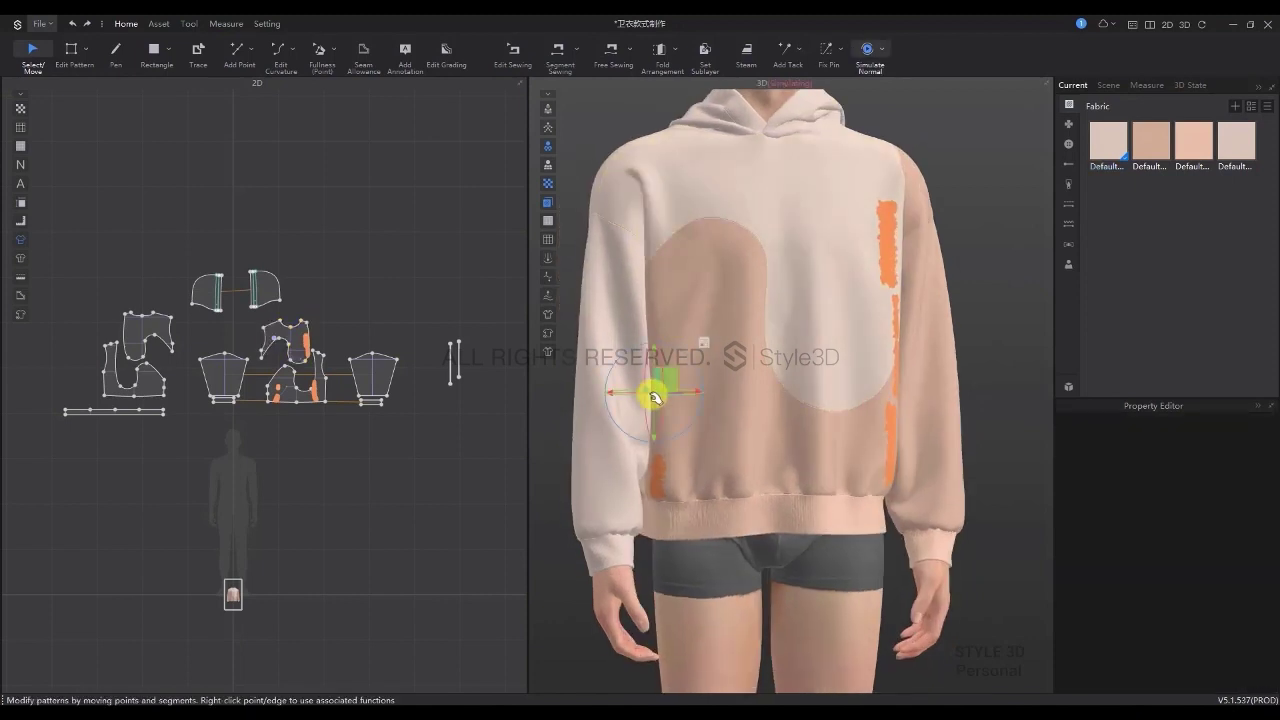
click(646, 423)
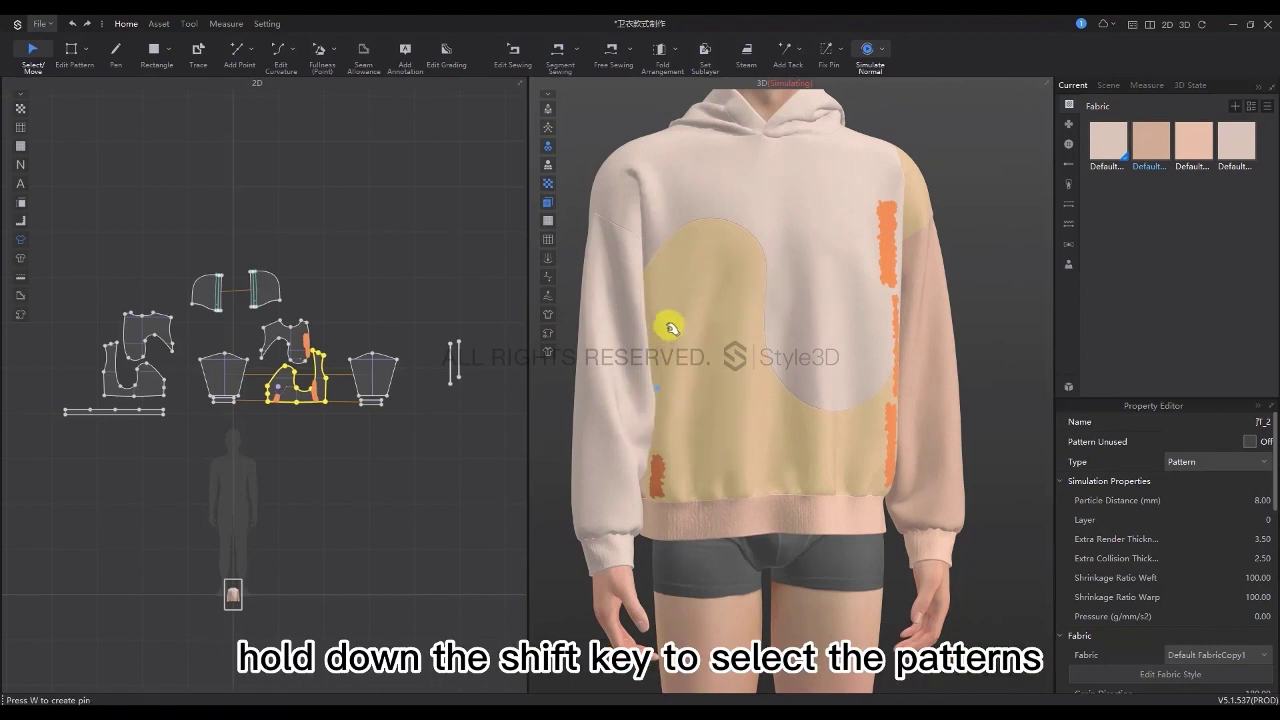
Select both front patterns, strengthen them, and let the simulation flatten the front
shift+click(684, 213)
right_click(684, 213)
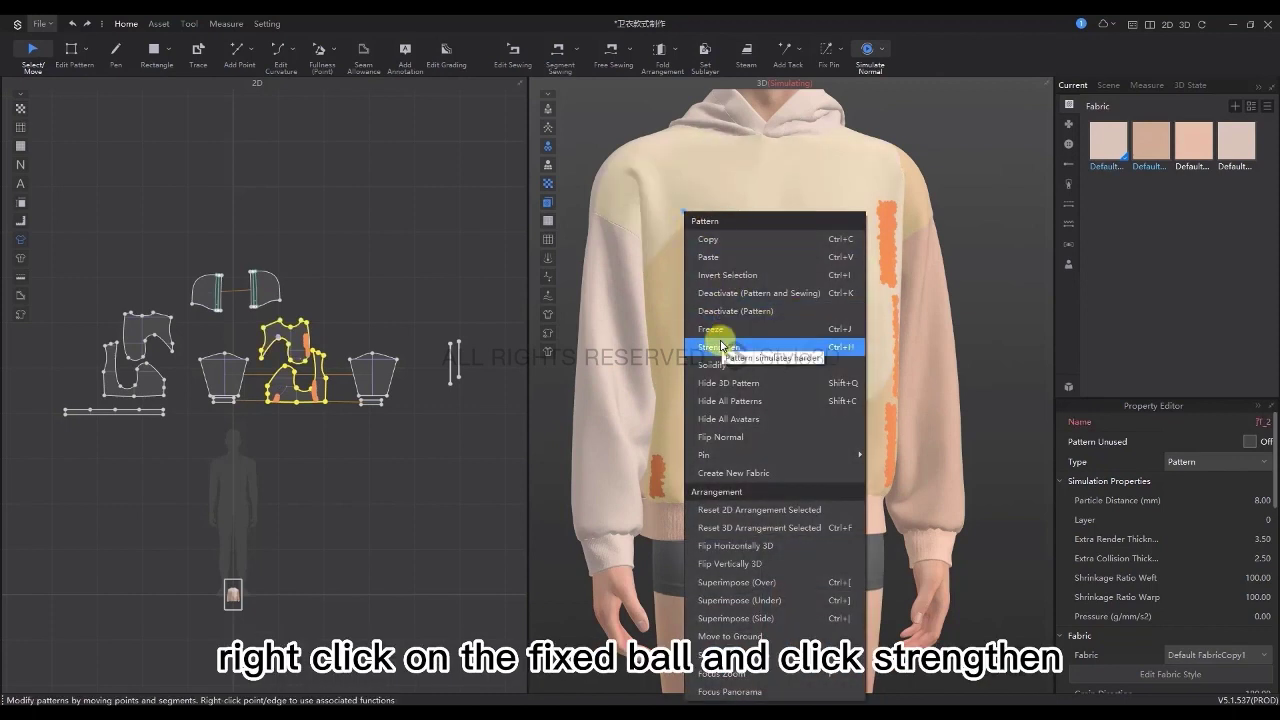
click(720, 345)
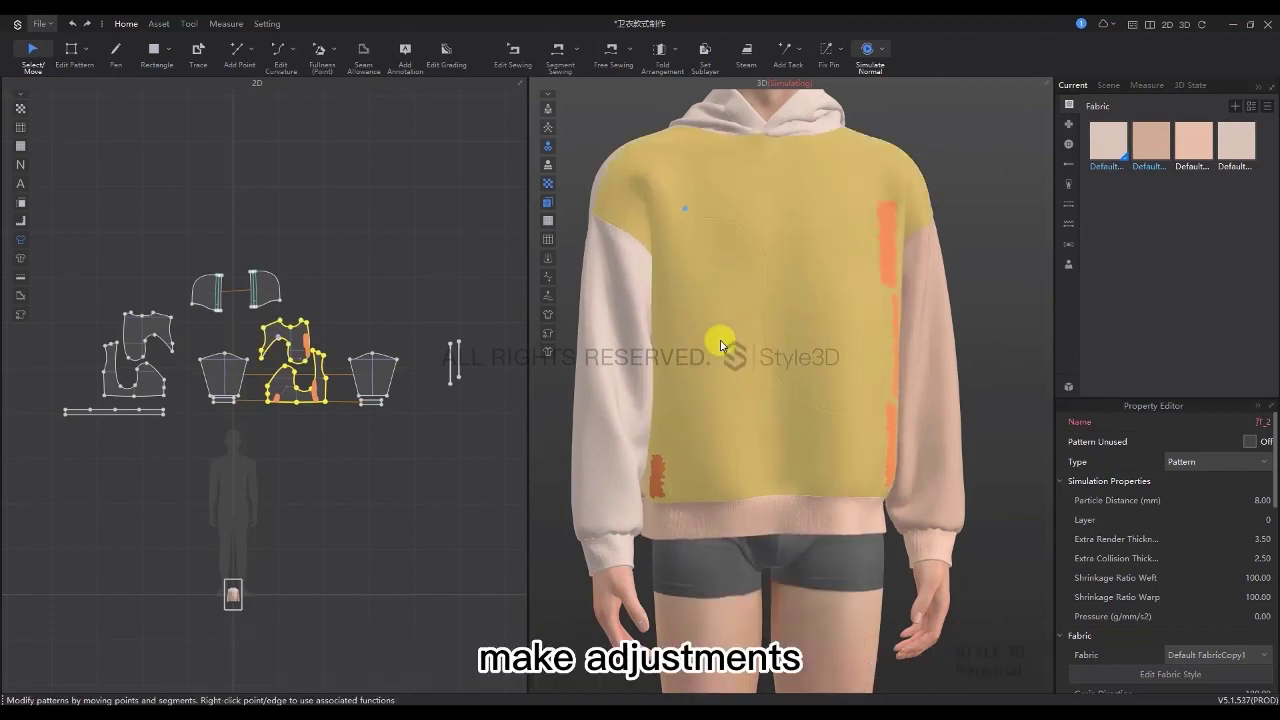
key(space)
key(space)
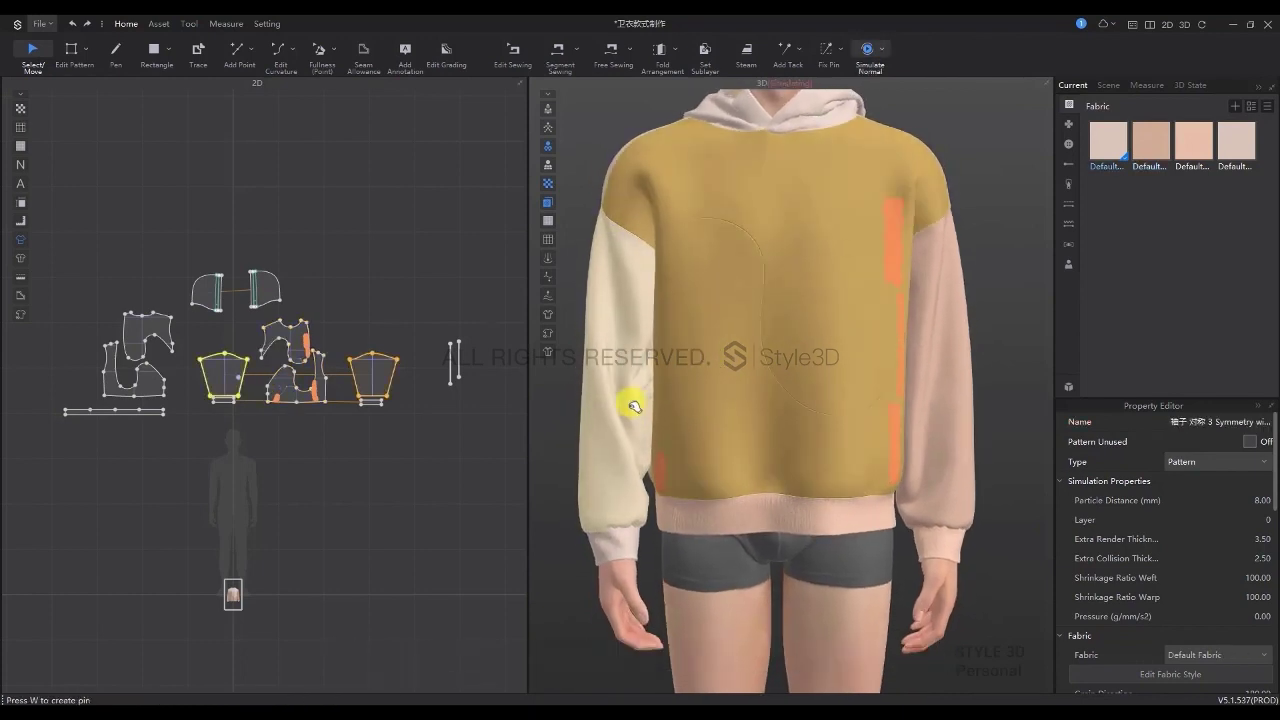
Reselect both front patterns, unstrengthen them, and stop the simulation straight away
shift+click(677, 210)
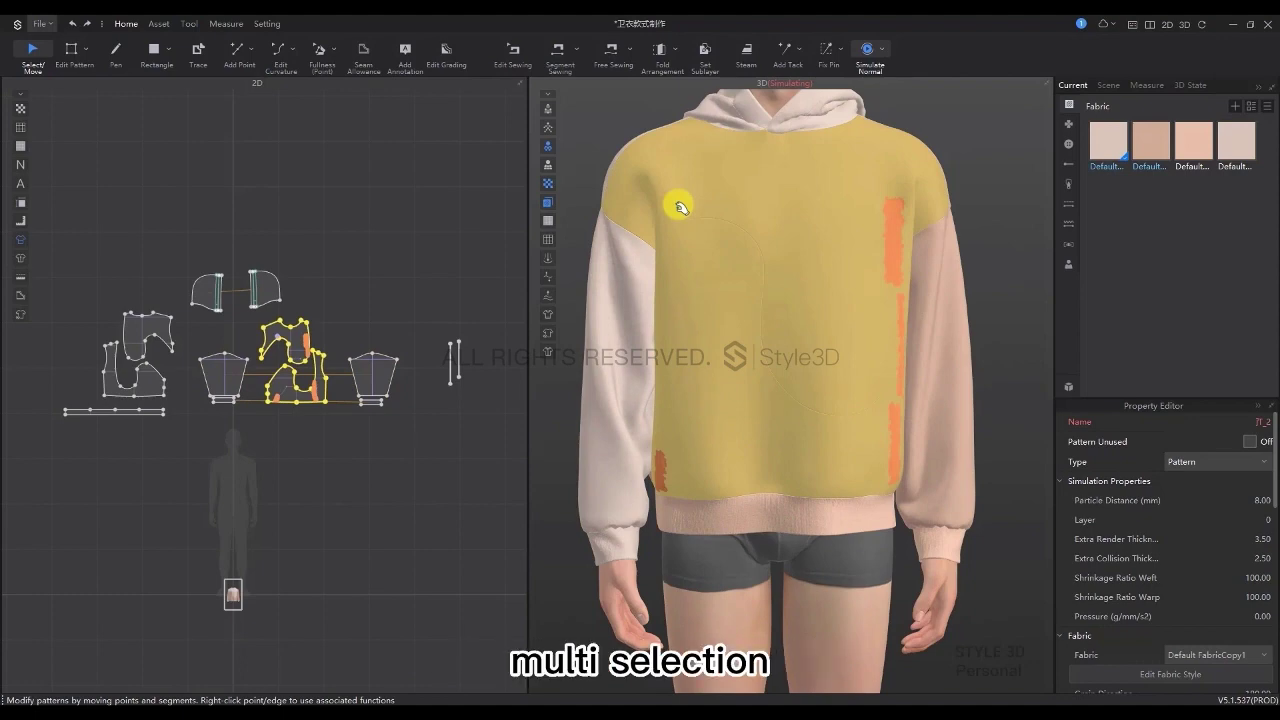
right_click(679, 207)
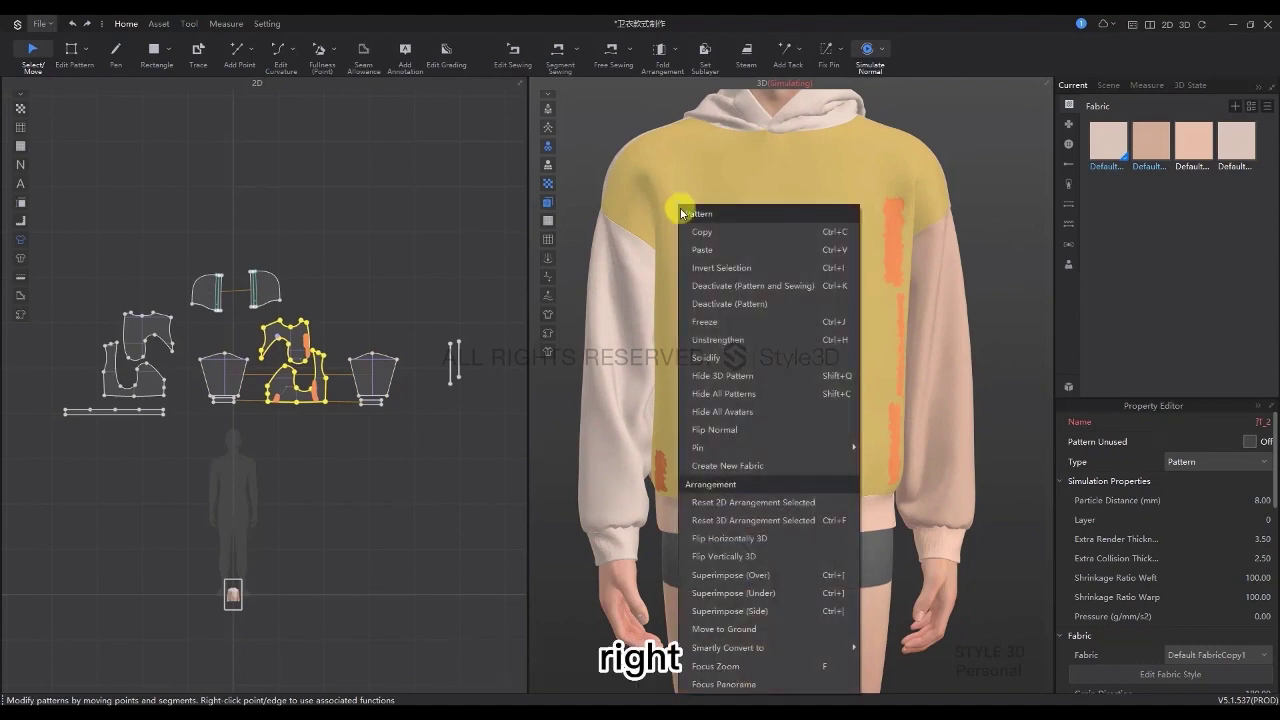
click(718, 340)
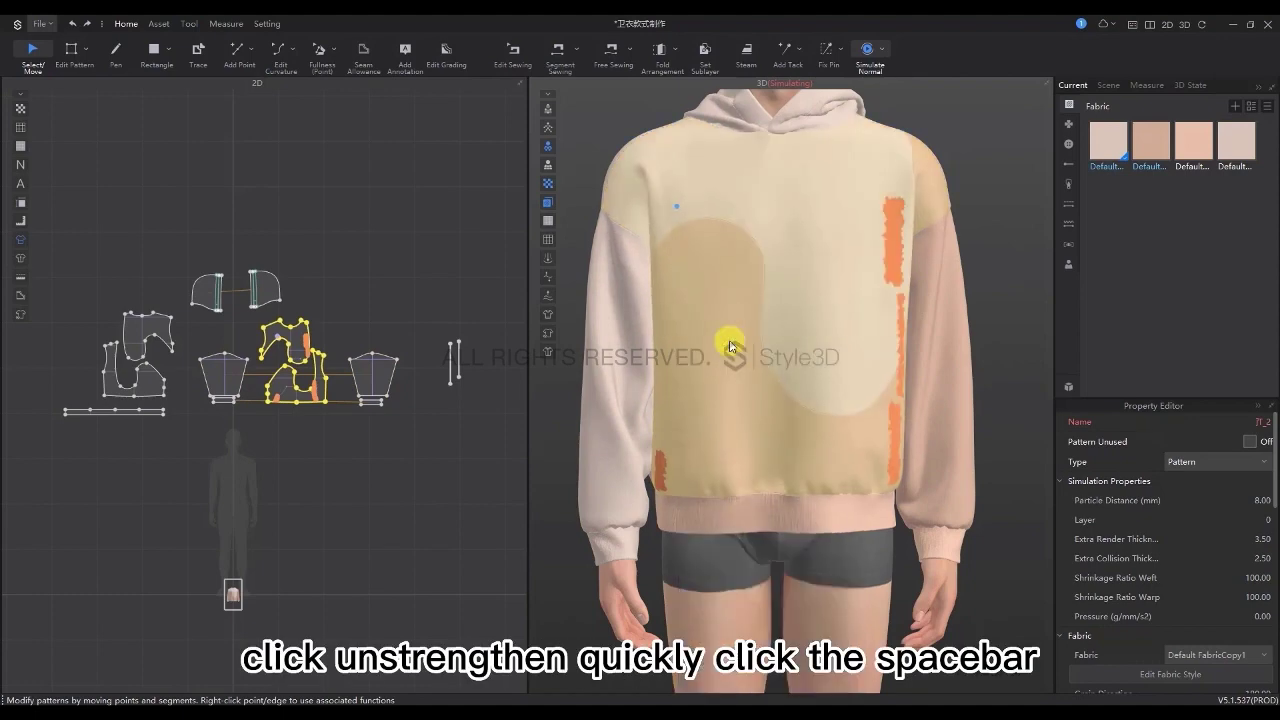
key(space)
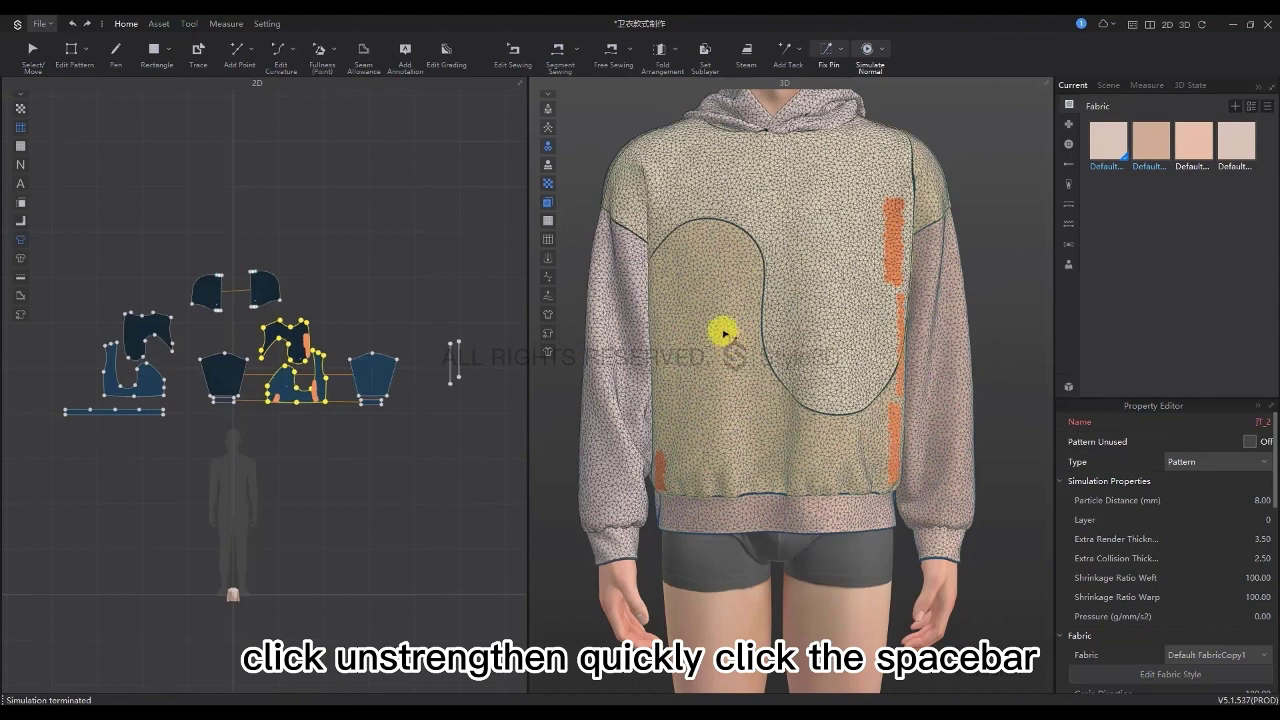
Fix-pin a long narrow strip down the front edge beside the cream sleeve, resume simulating, and adjust the cloth near the hem
drag(653, 205, 663, 449)
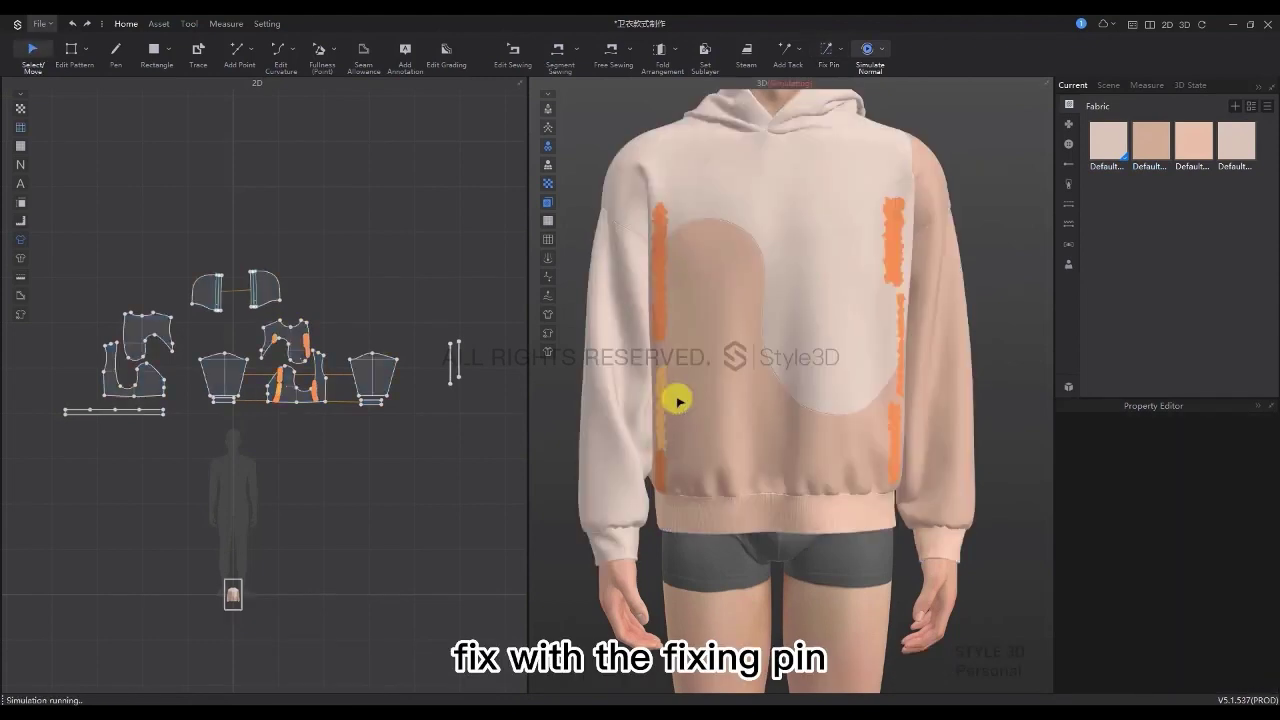
key(space)
click(686, 463)
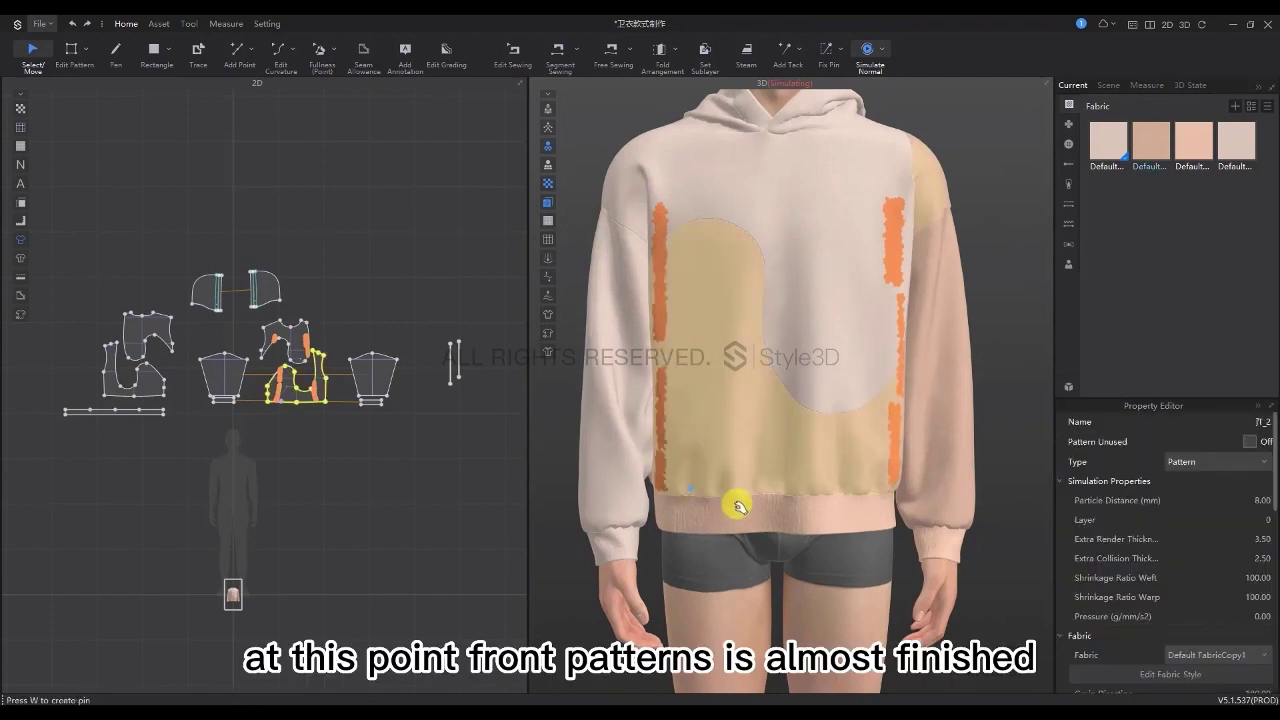
key(space)
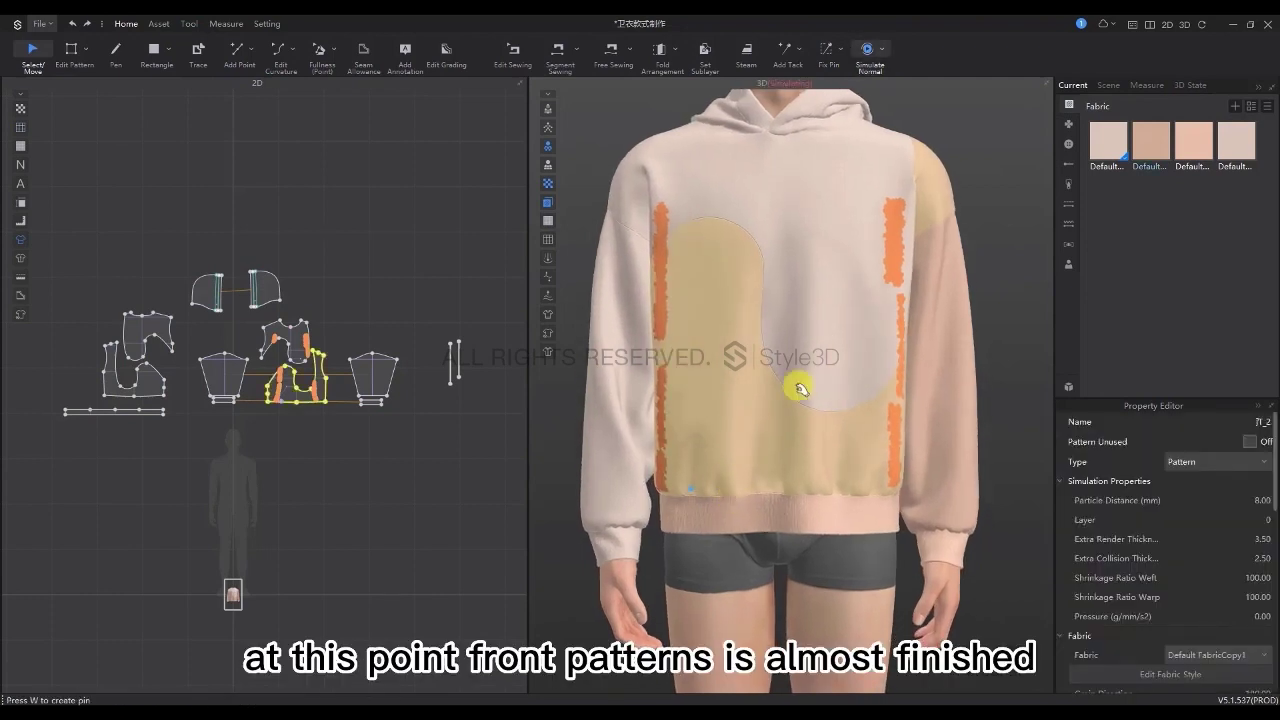
Adjust the front at the peach sleeve's shoulder, return to the front view, and open the saved 3D states
click(915, 190)
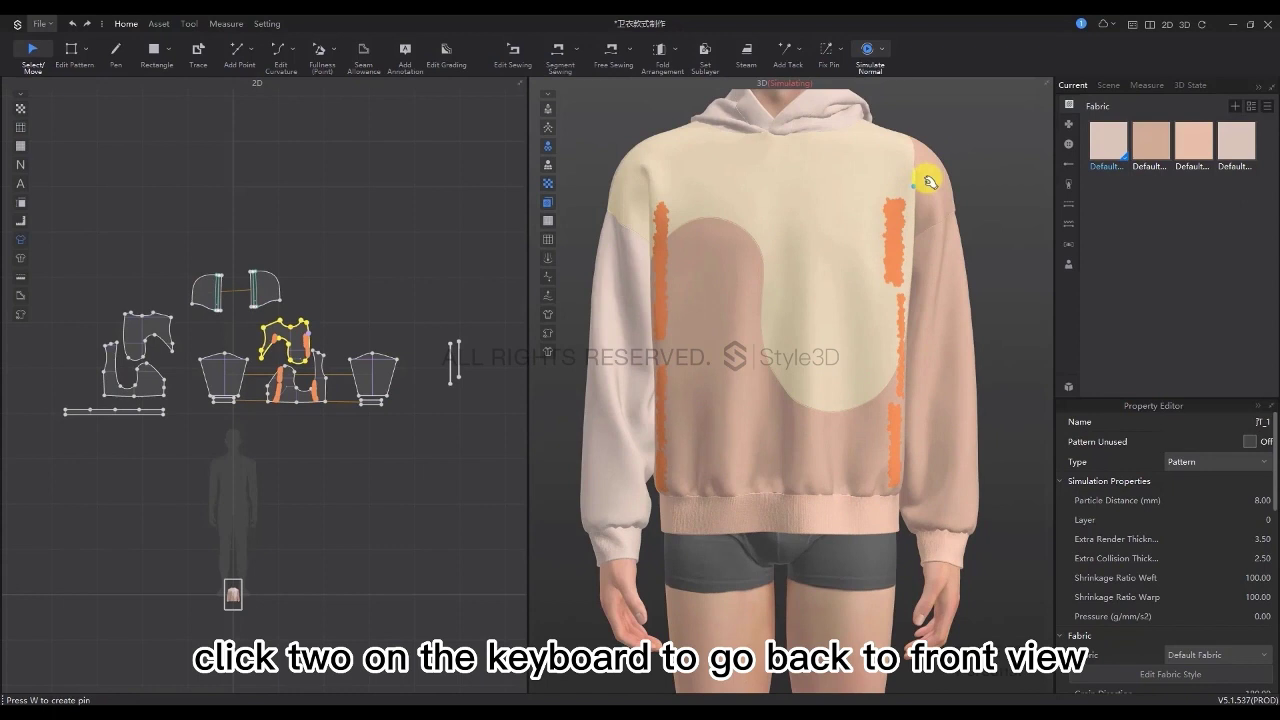
key(2)
click(925, 182)
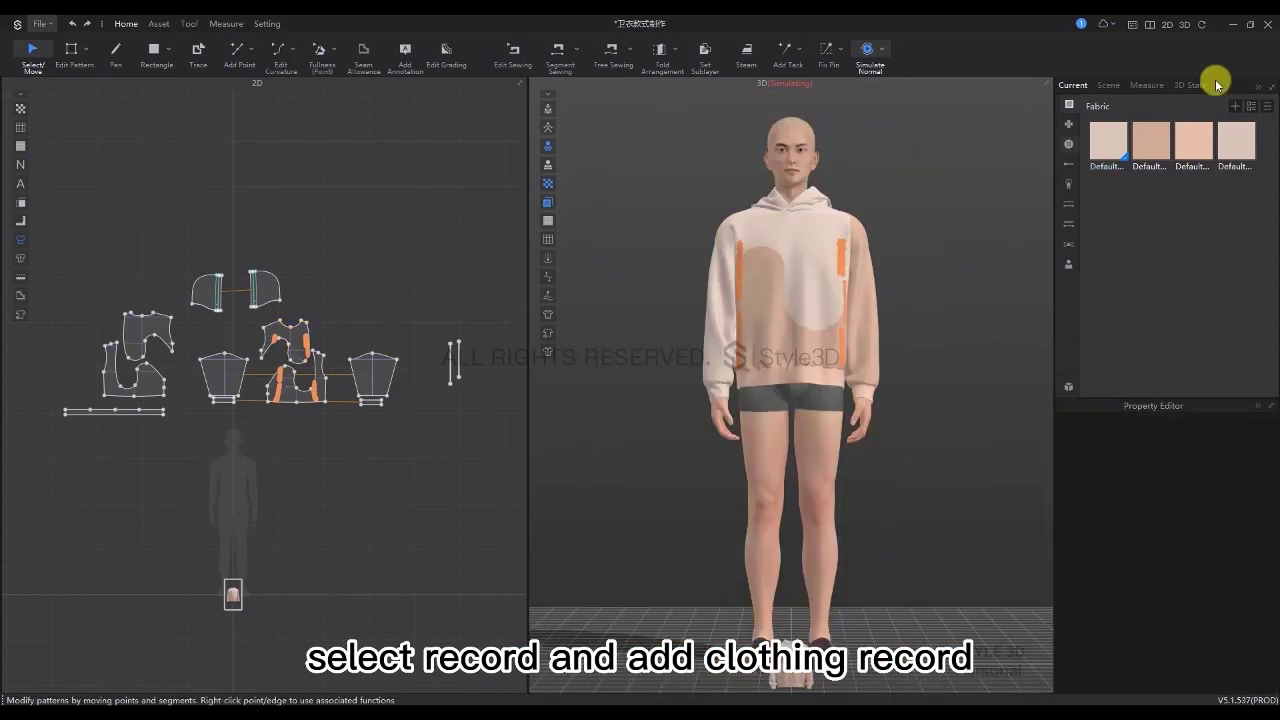
click(1188, 85)
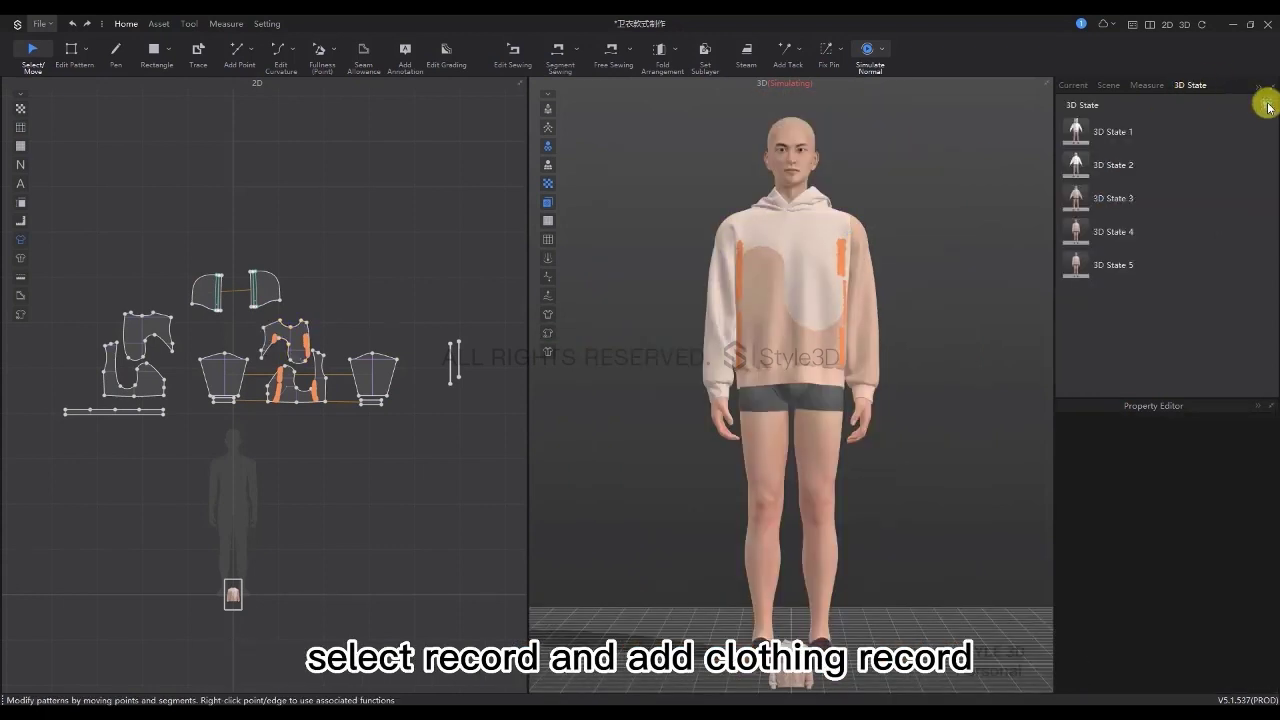
Switch to the back view and strengthen both back patterns
key(8)
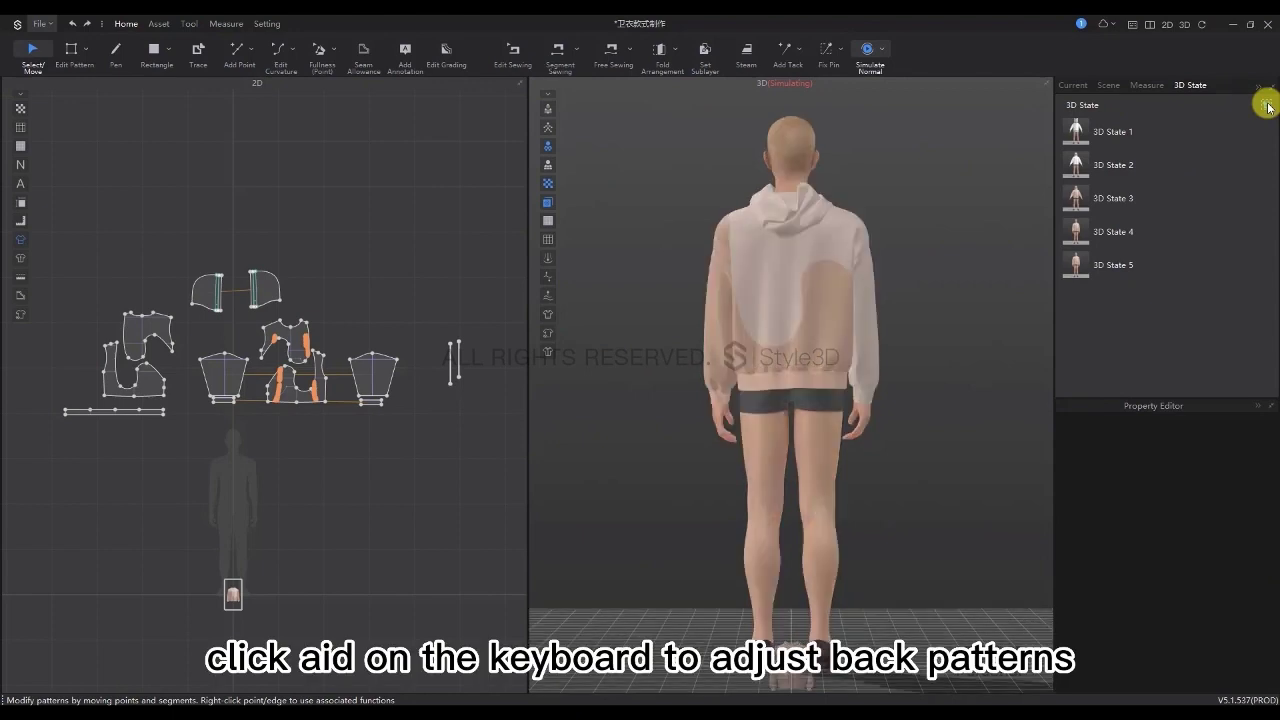
click(808, 244)
shift+click(825, 320)
right_click(830, 288)
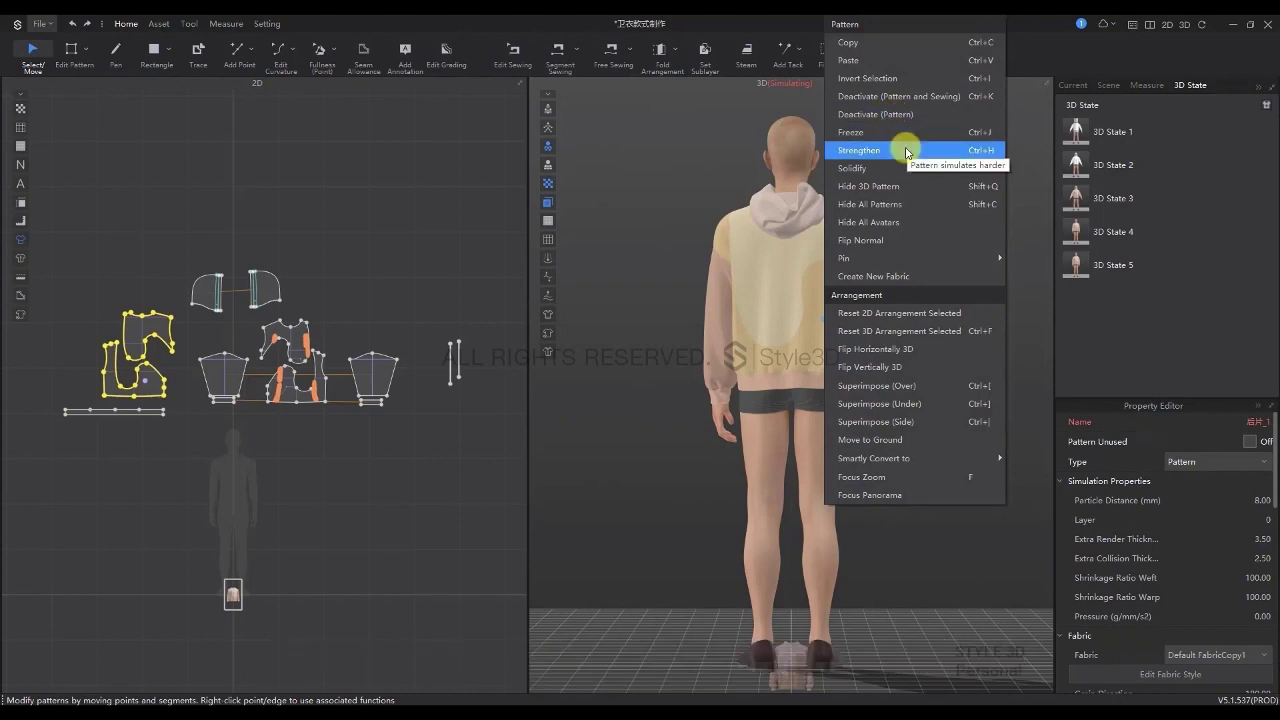
click(907, 151)
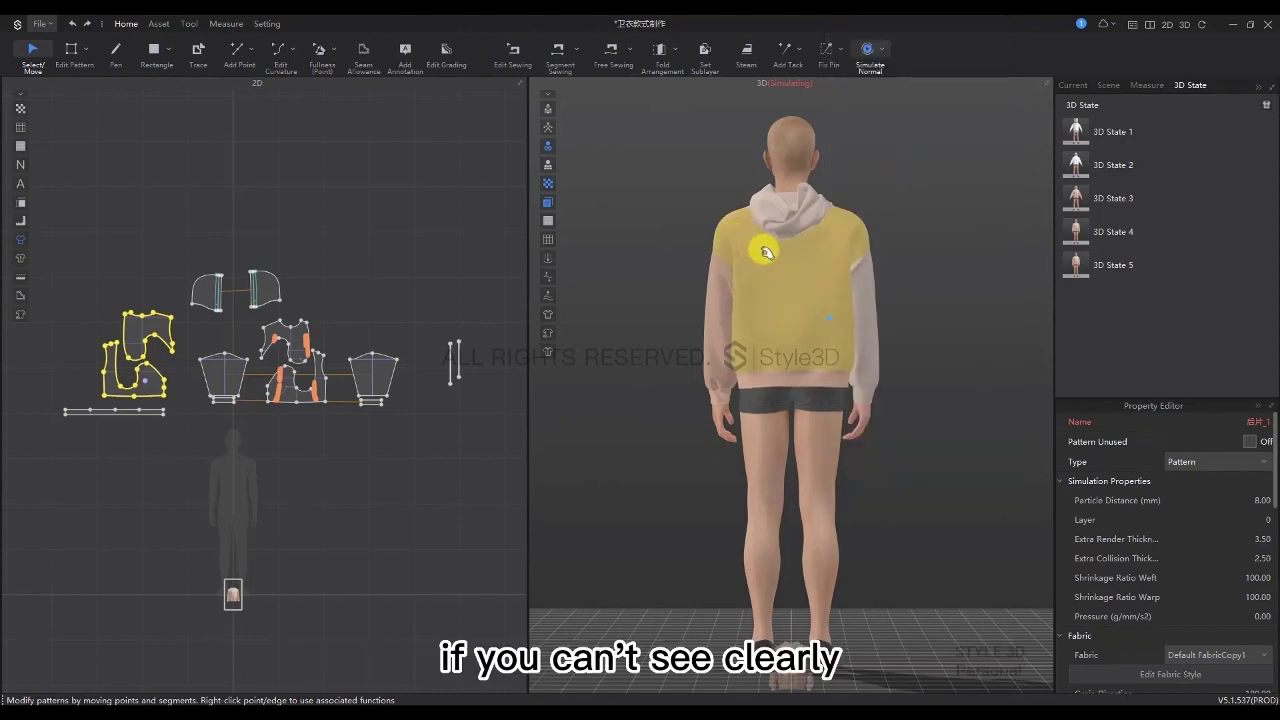
Pull the strengthened back patterns smooth along the edges and beside the peach sleeve's armhole
scroll(772, 266, up, 5)
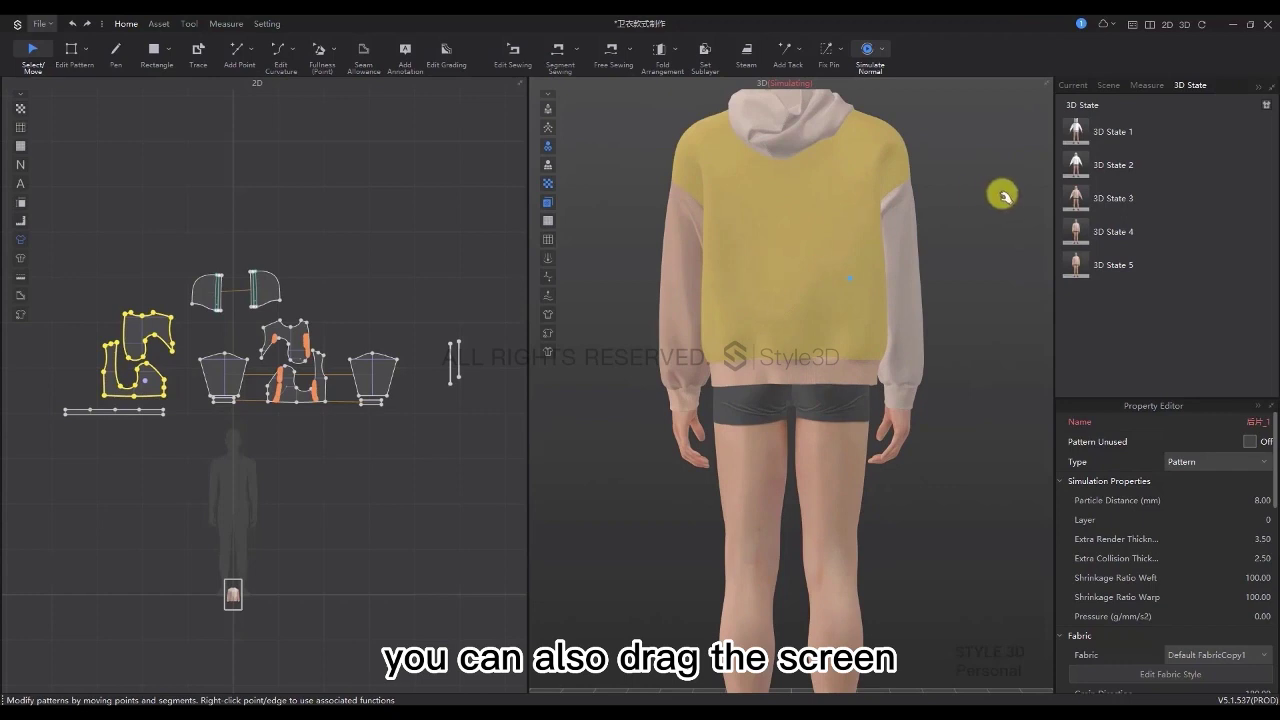
middle_drag(981, 228, 971, 330)
click(969, 329)
scroll(860, 366, up, 4)
click(859, 368)
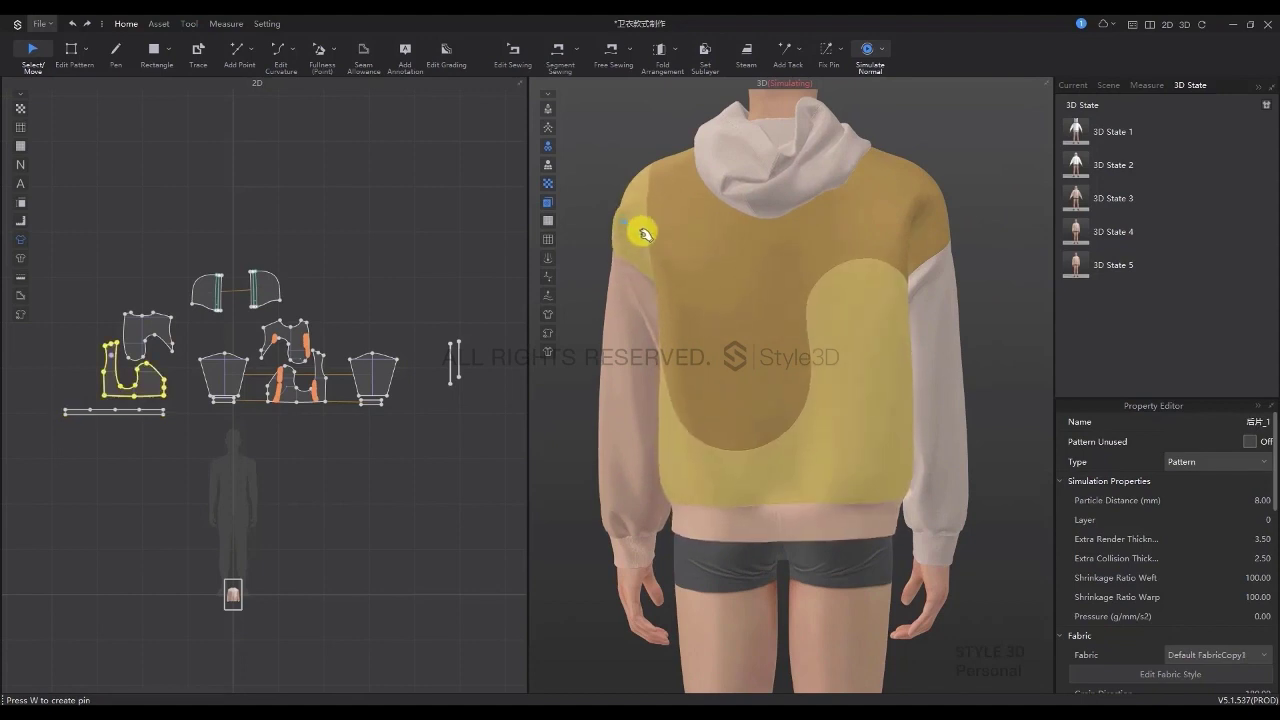
drag(643, 236, 634, 225)
key(w)
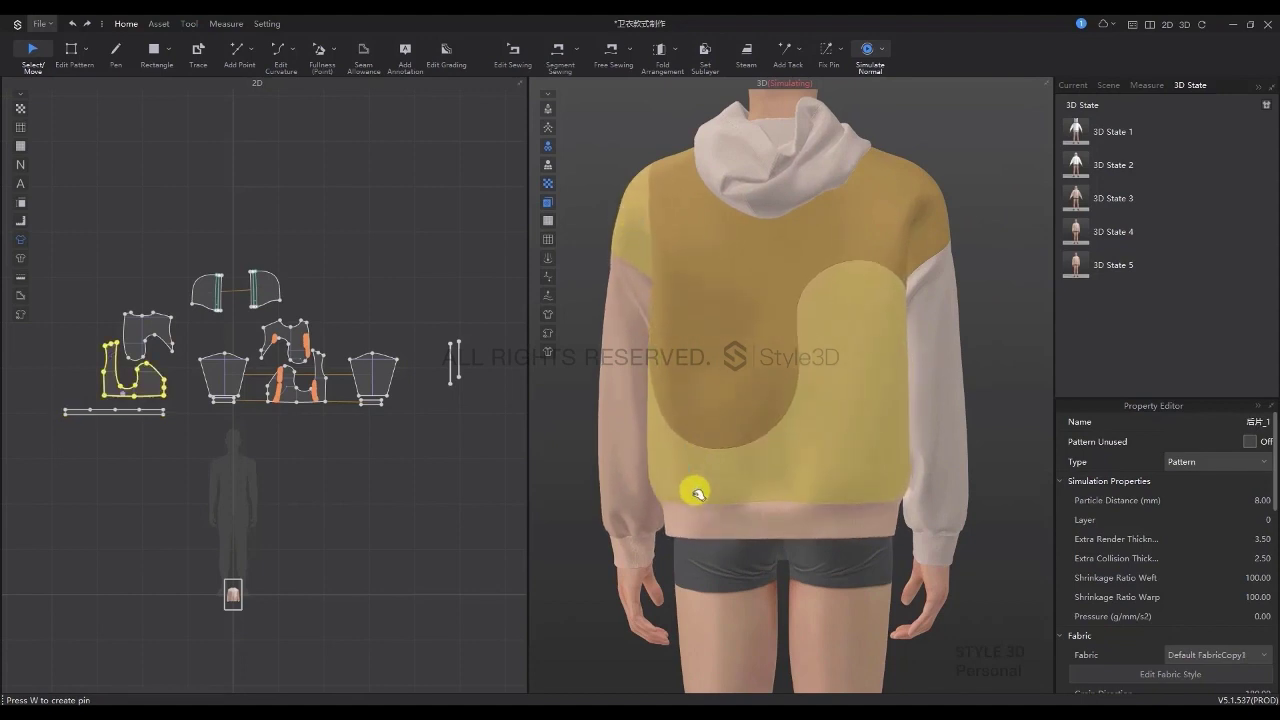
Select both back patterns, unstrengthen them, and stop the simulation
right_click(716, 369)
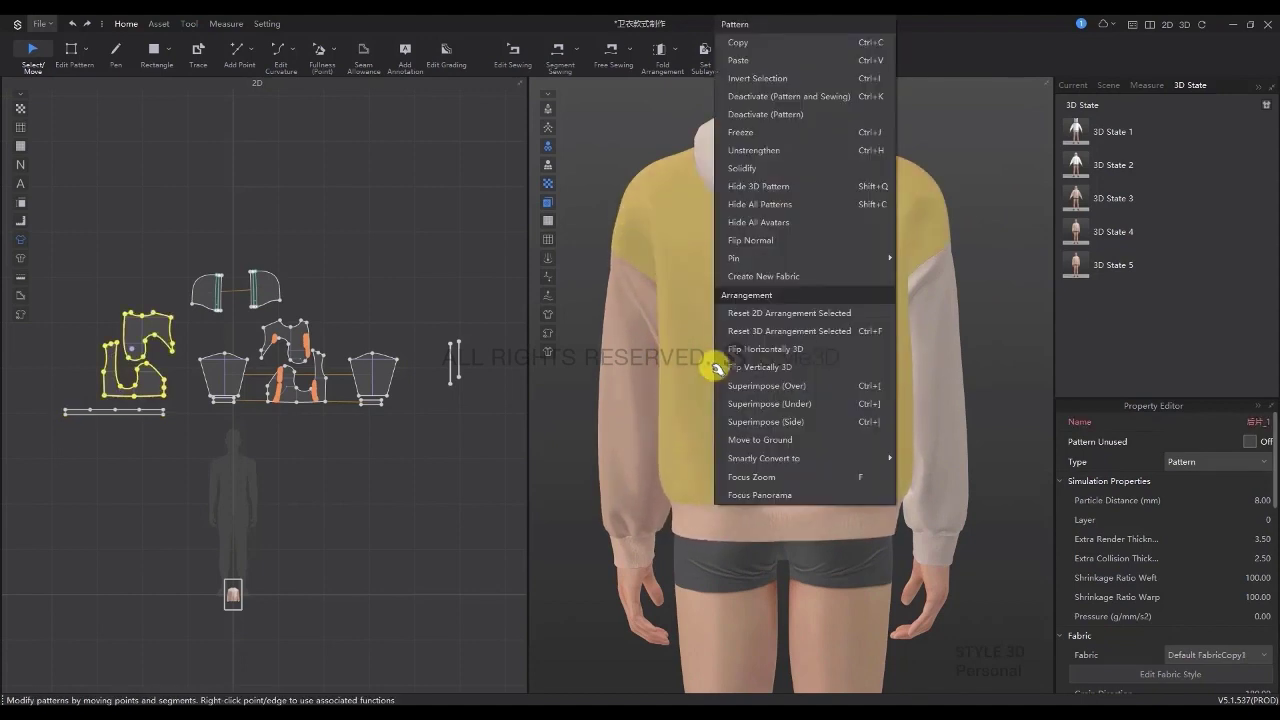
click(755, 151)
key(w)
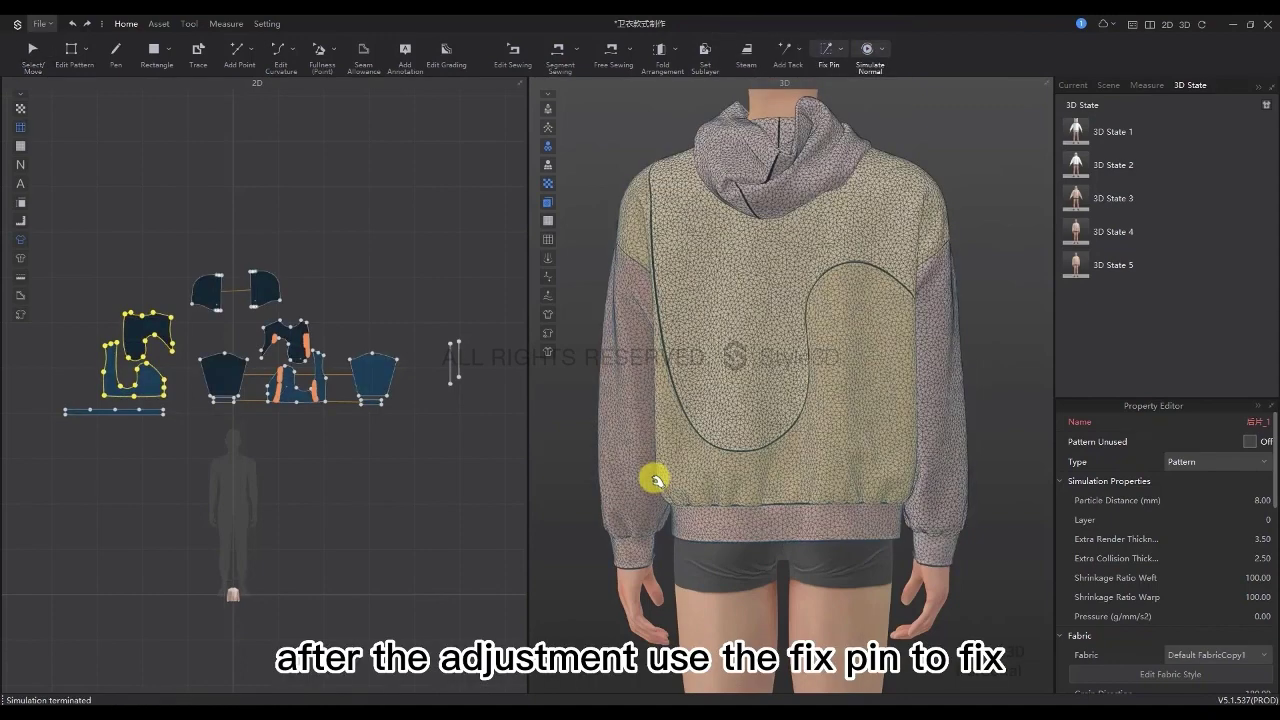
Fix-pin a small box on the upper back beside the peach sleeve's armhole, keeping the sleeve unpinned
click(826, 49)
click(660, 258)
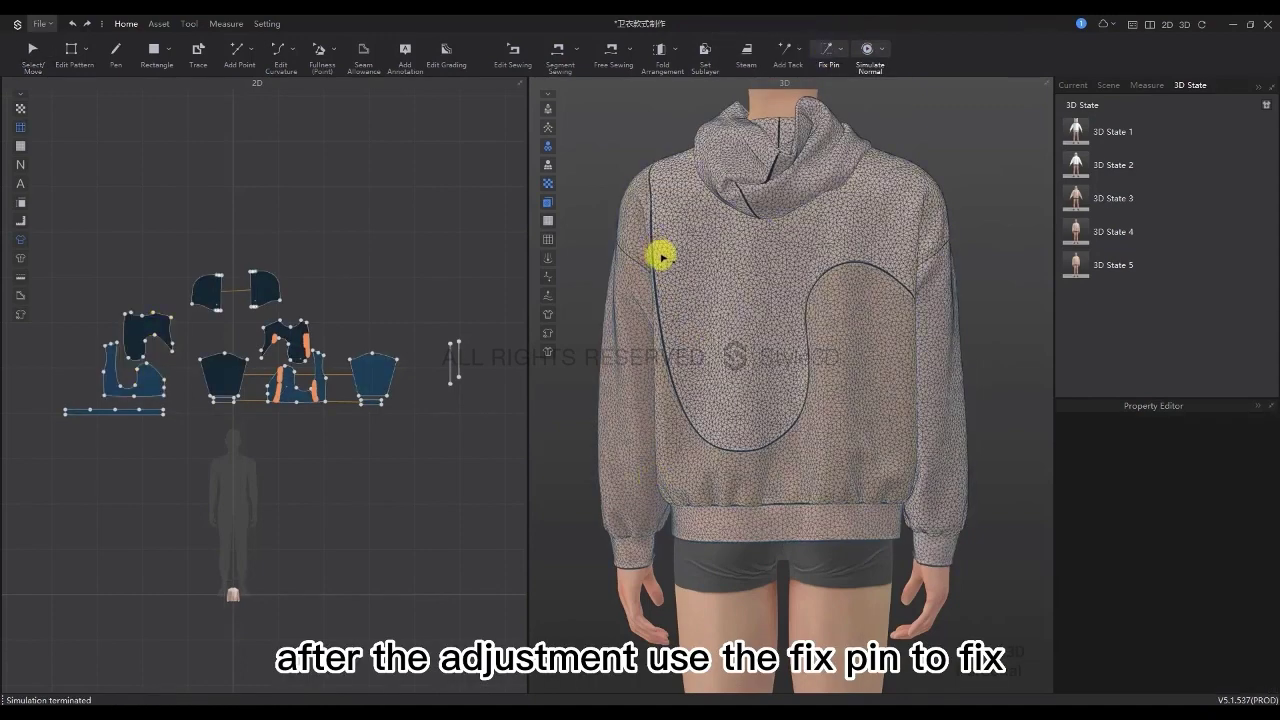
drag(654, 245, 676, 283)
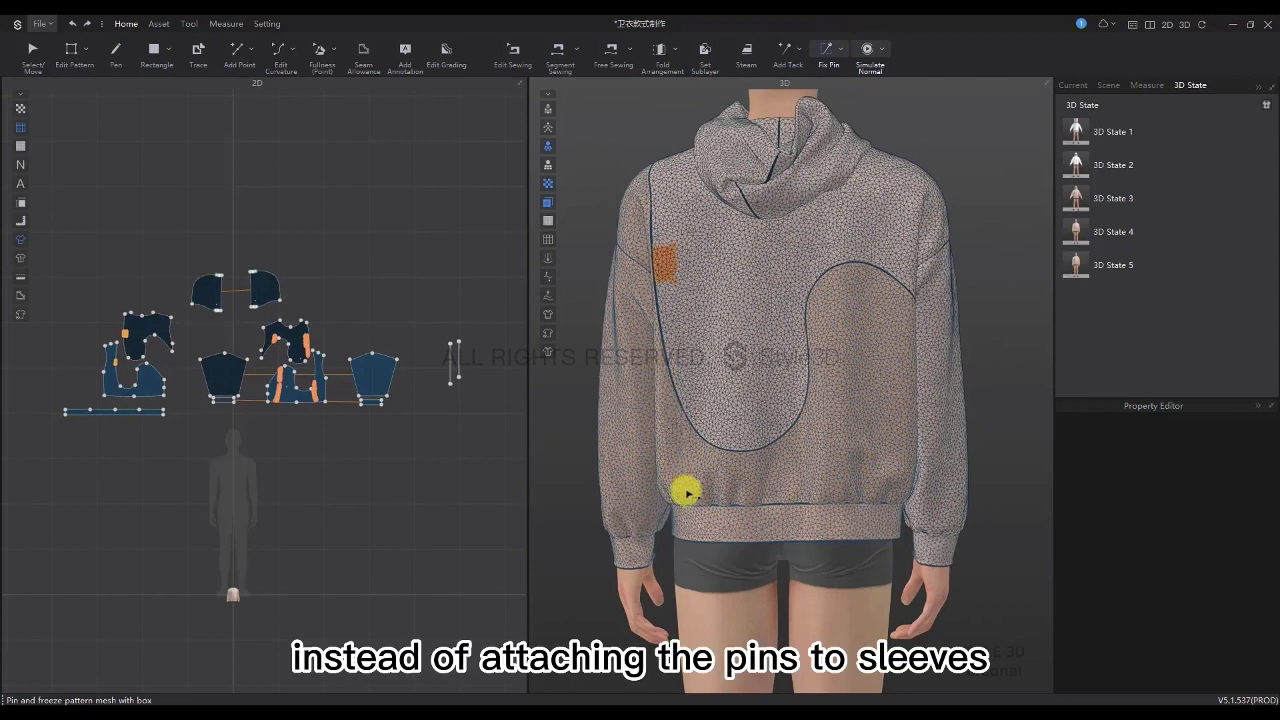
drag(690, 502, 693, 488)
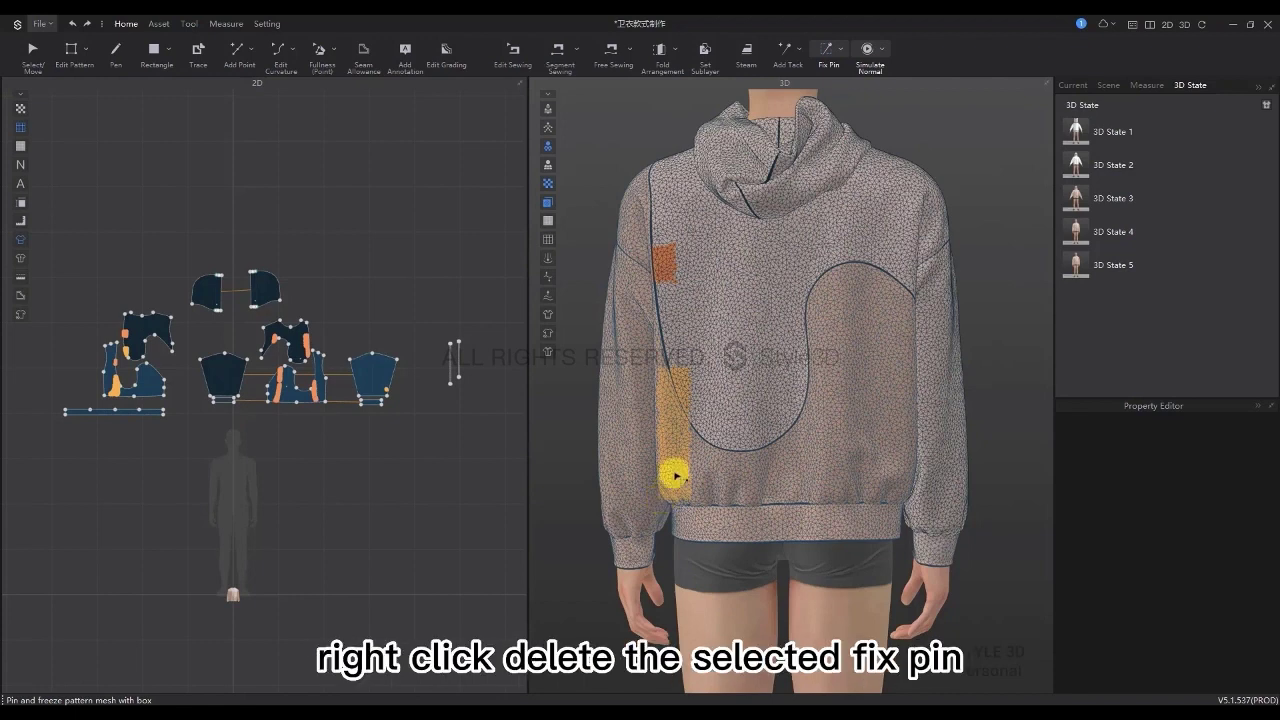
right_click(675, 473)
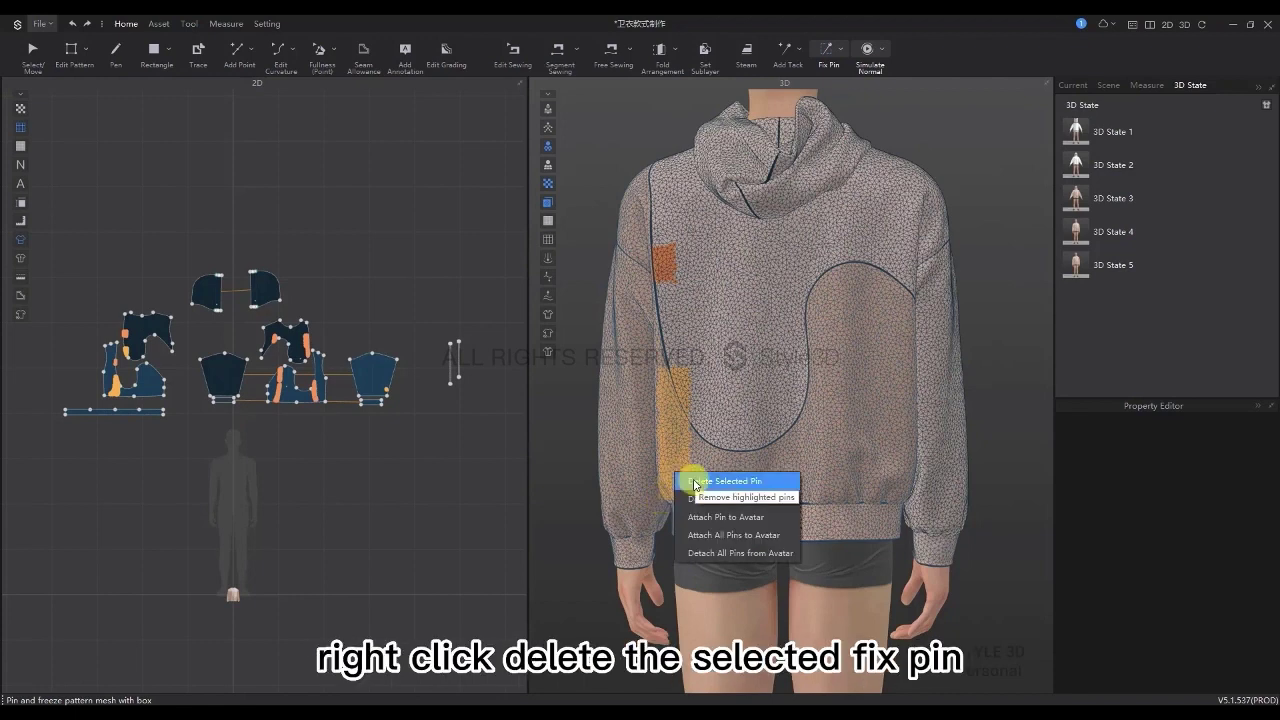
click(696, 482)
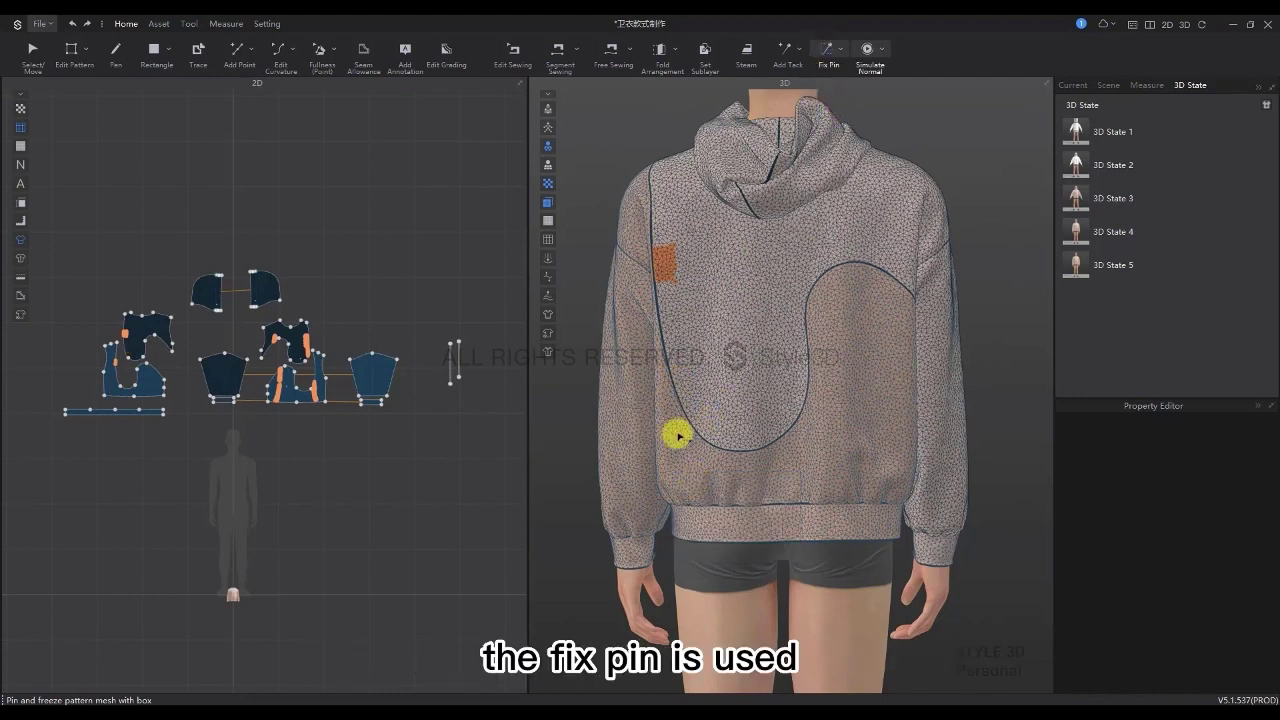
Fix-pin two narrow boxes on the back beside the peach sleeve, one at mid-back and one just above the hem, and run the simulation
drag(660, 320, 674, 380)
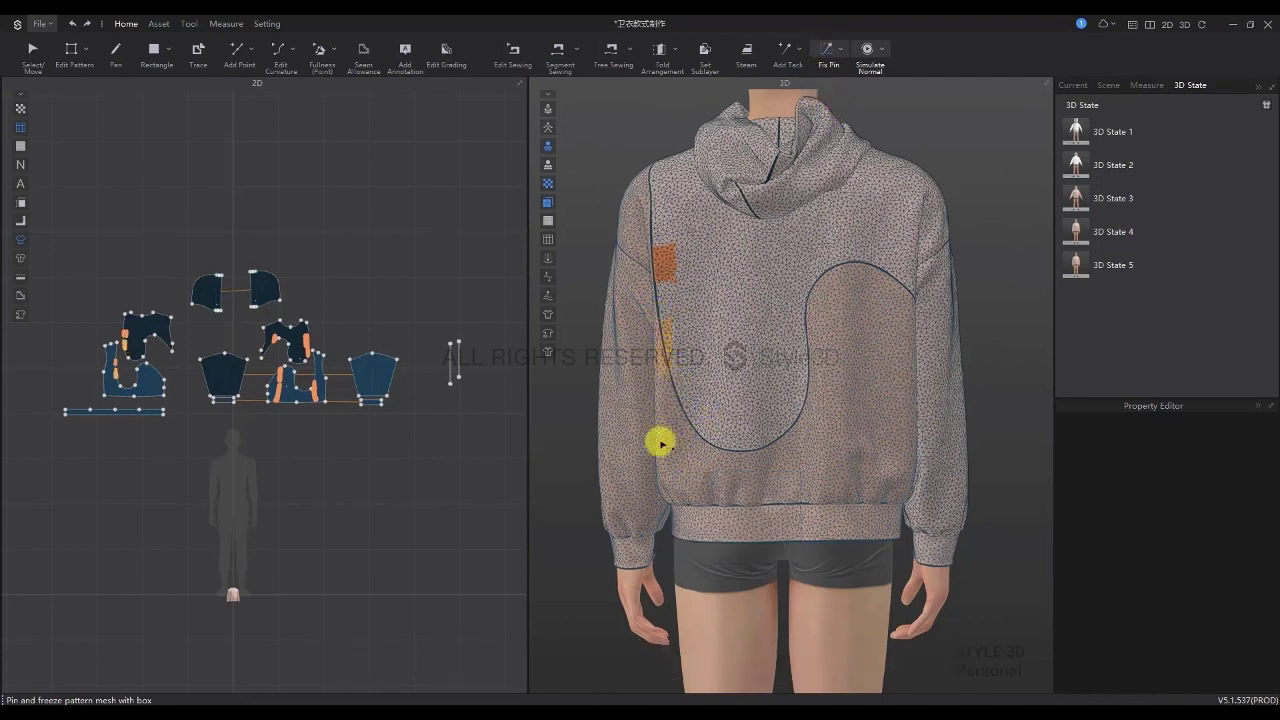
drag(660, 443, 689, 500)
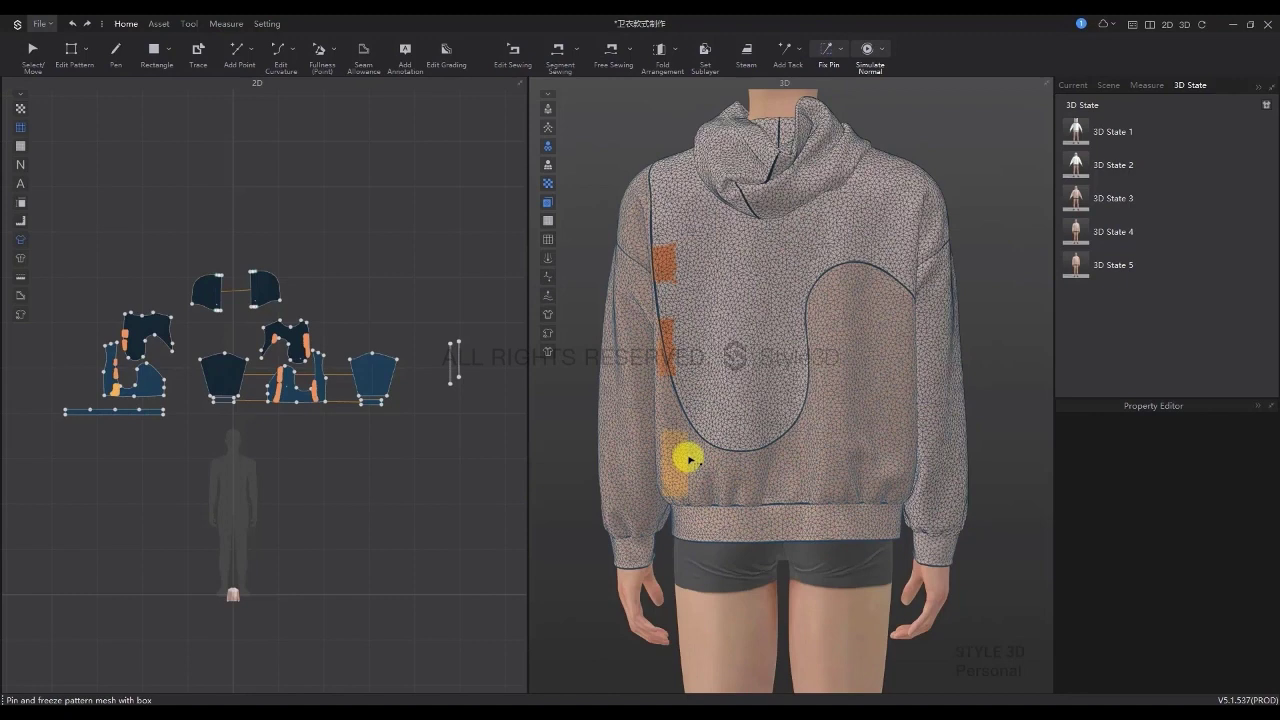
key(space)
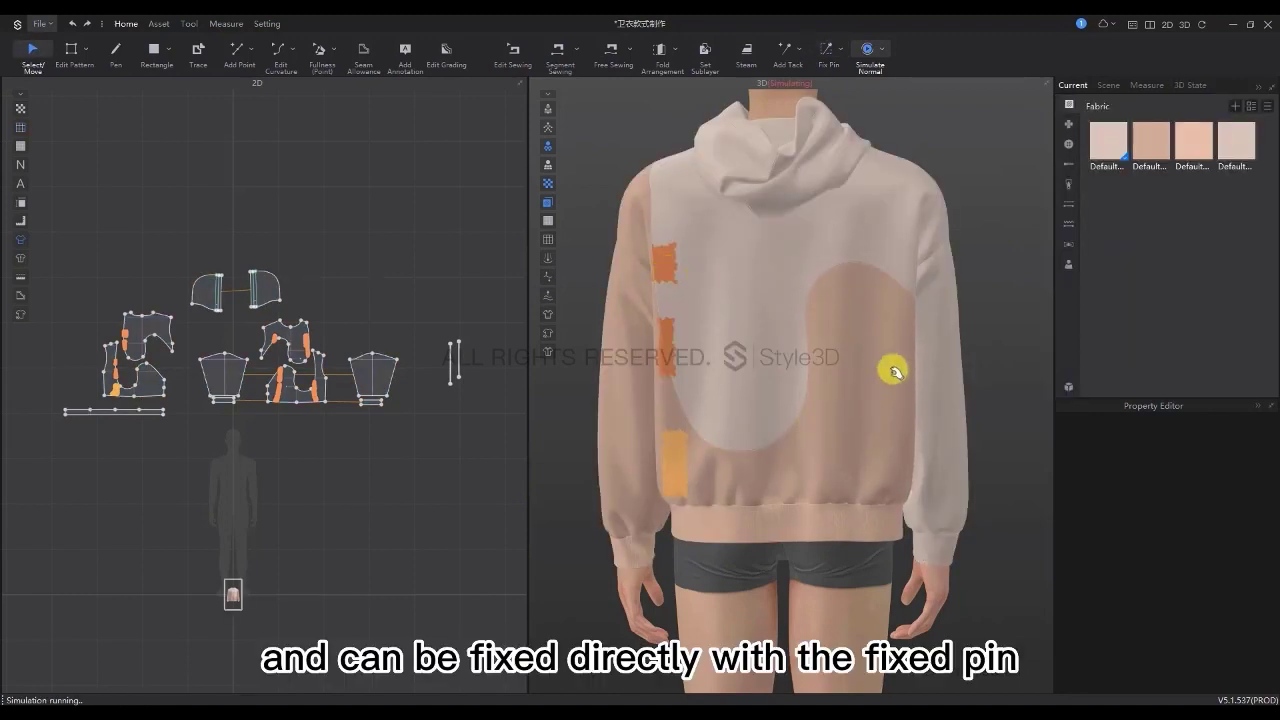
Fix-pin a long narrow strip down the back beside the cream sleeve, from the upper back to the hem, and stop the simulation
key(w)
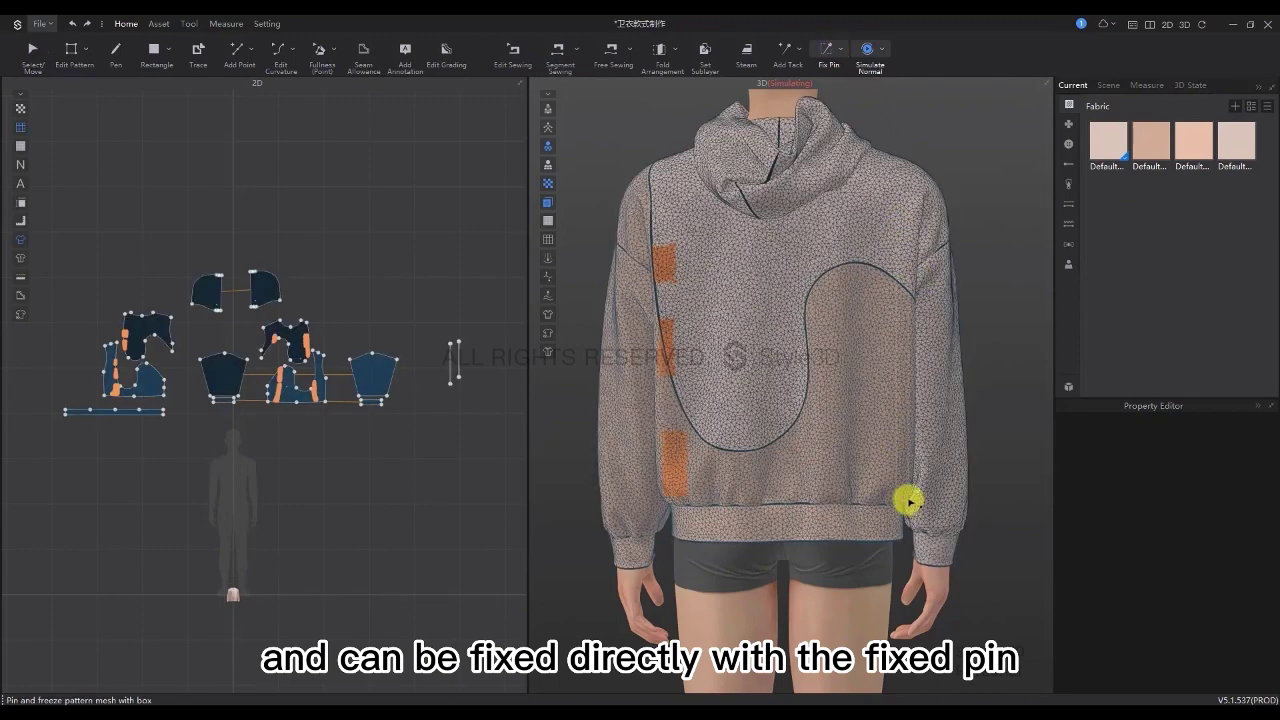
drag(895, 221, 910, 502)
key(space)
scroll(766, 322, down, 2)
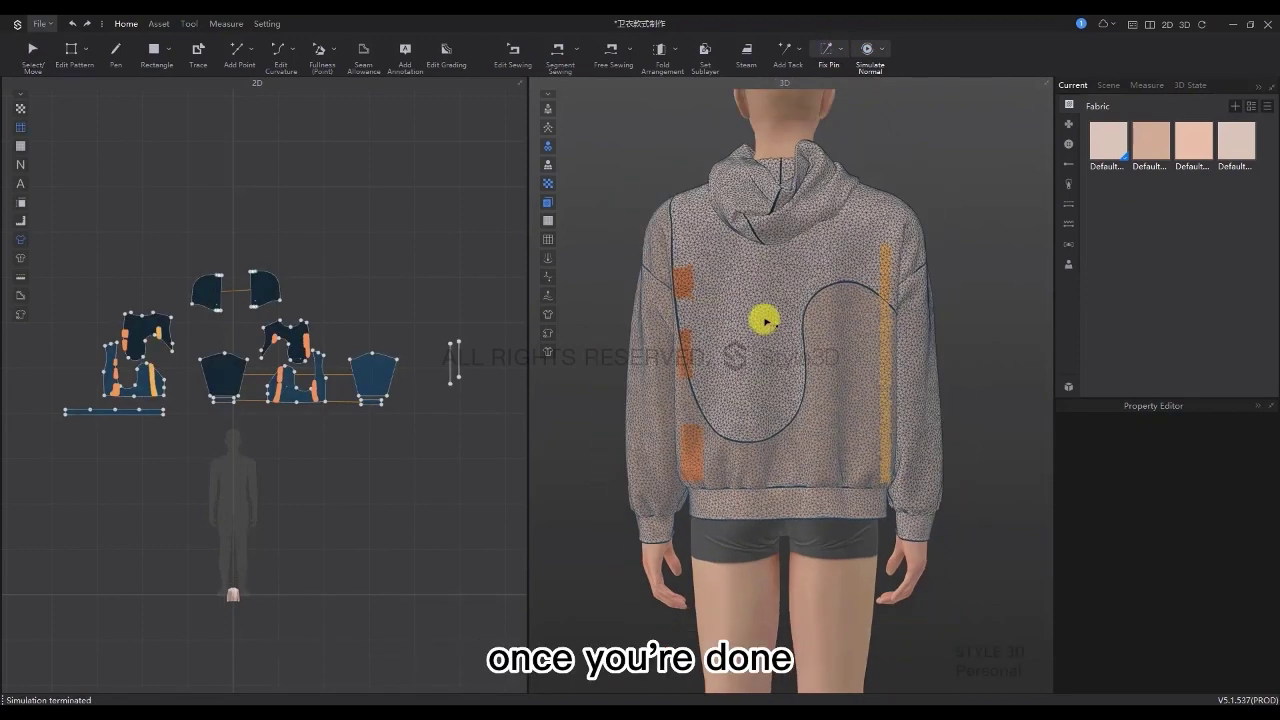
Hide the garment pins to inspect the back drape, and show them again
right_click(970, 308)
mouse_move(1051, 600)
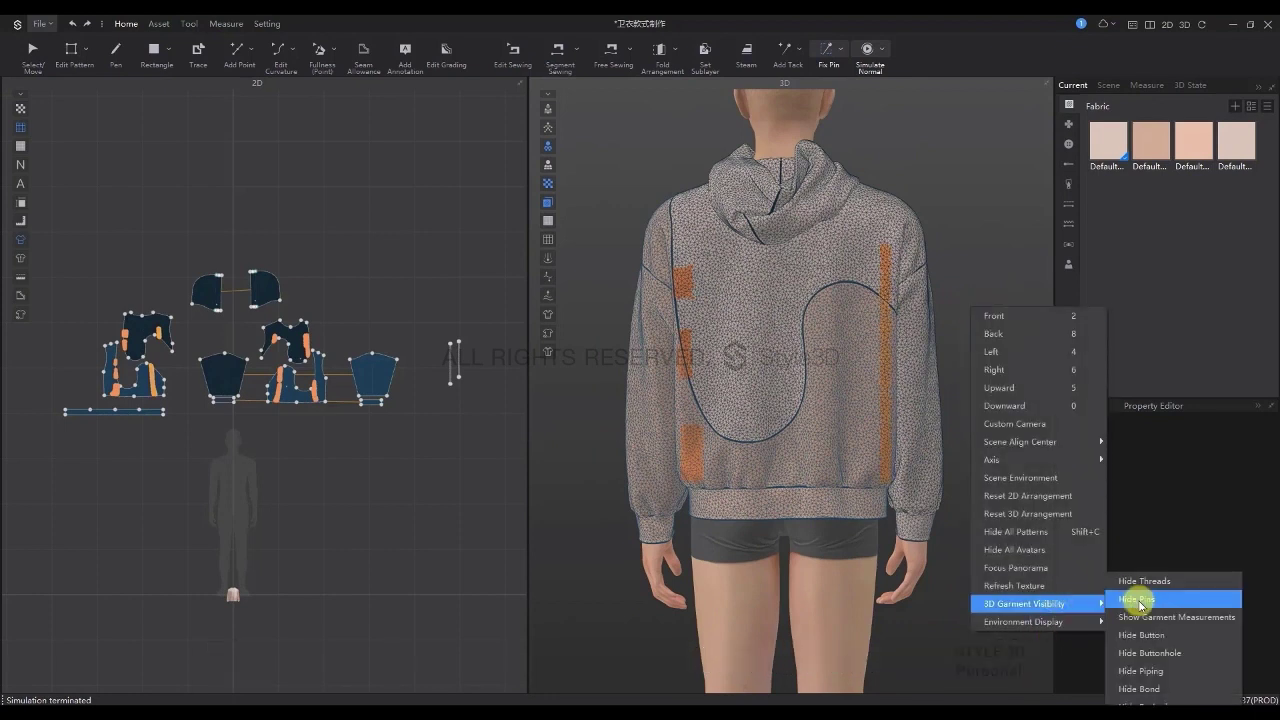
click(1139, 604)
click(40, 55)
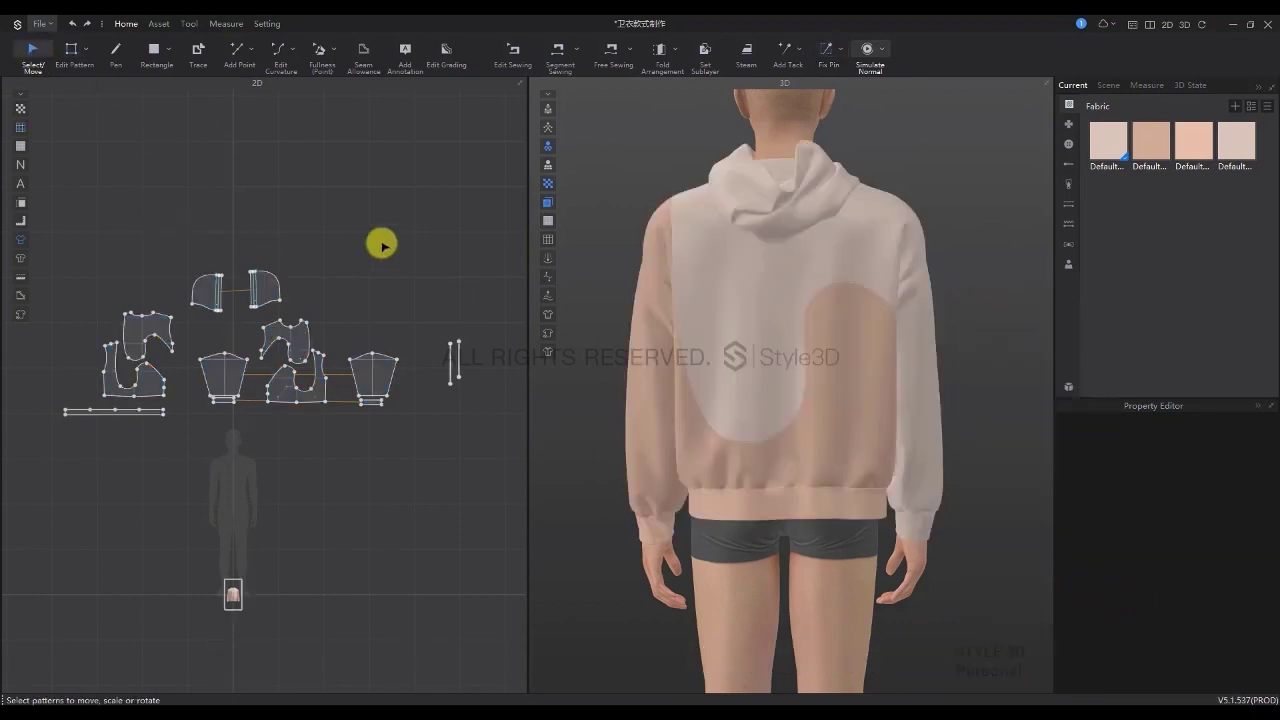
right_click(966, 268)
mouse_move(1033, 566)
click(1136, 587)
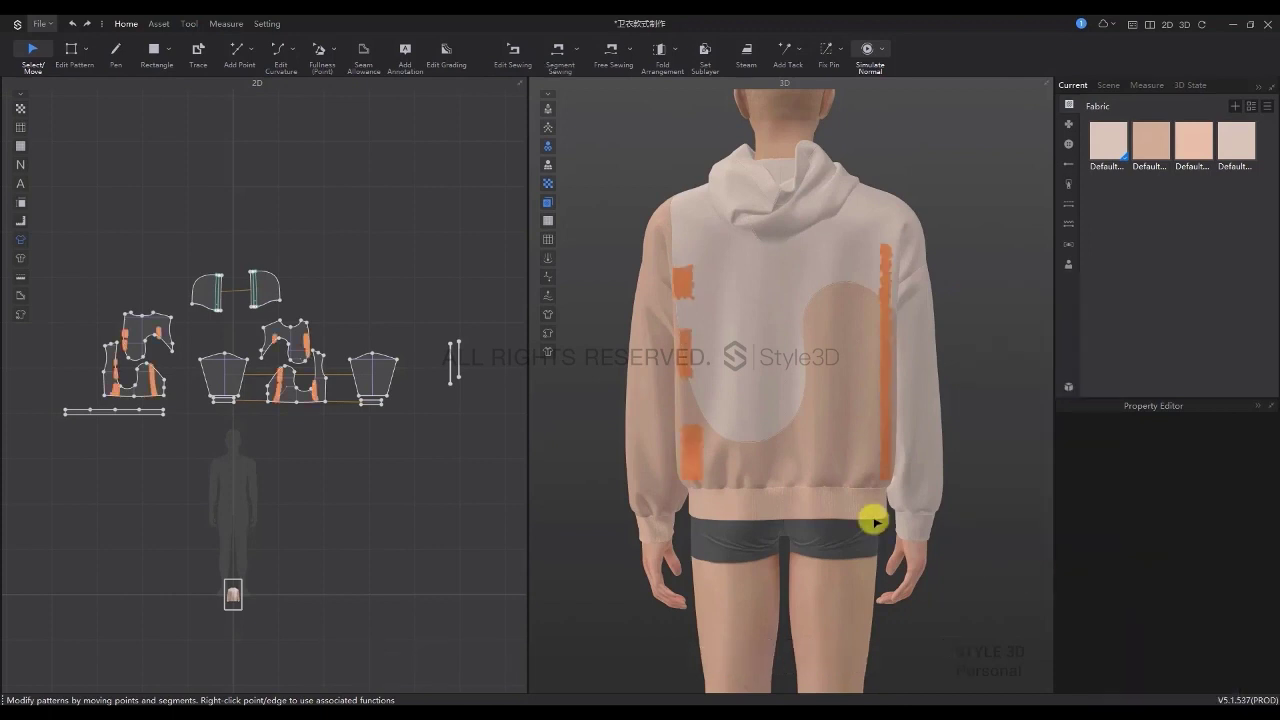
Delete the three fix pins on the back beside the peach sleeve while running the simulation
right_click(685, 275)
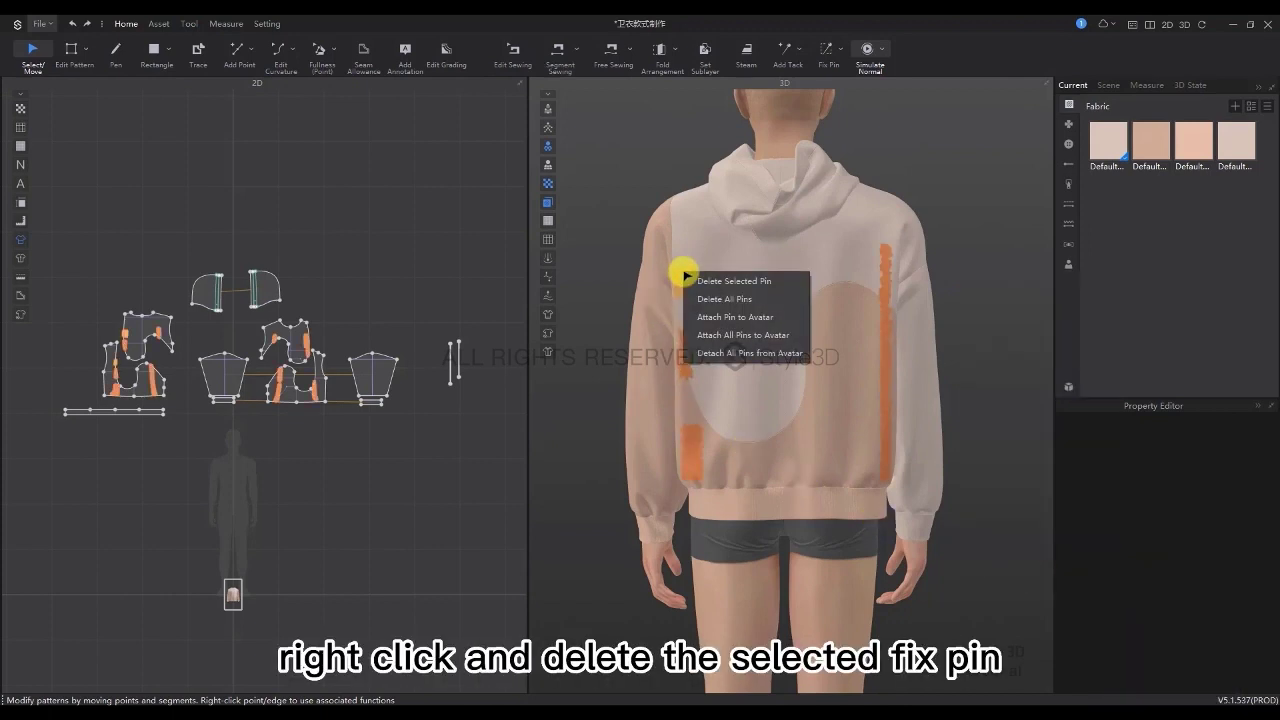
click(700, 281)
key(space)
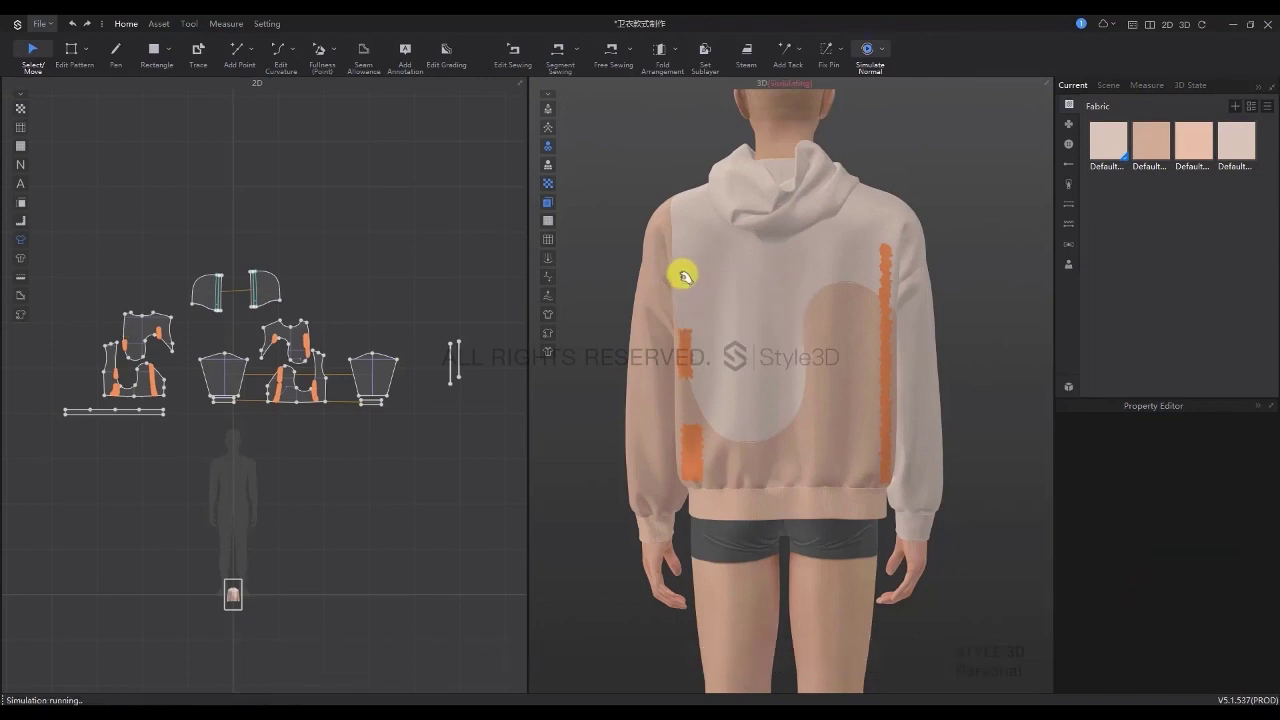
click(658, 240)
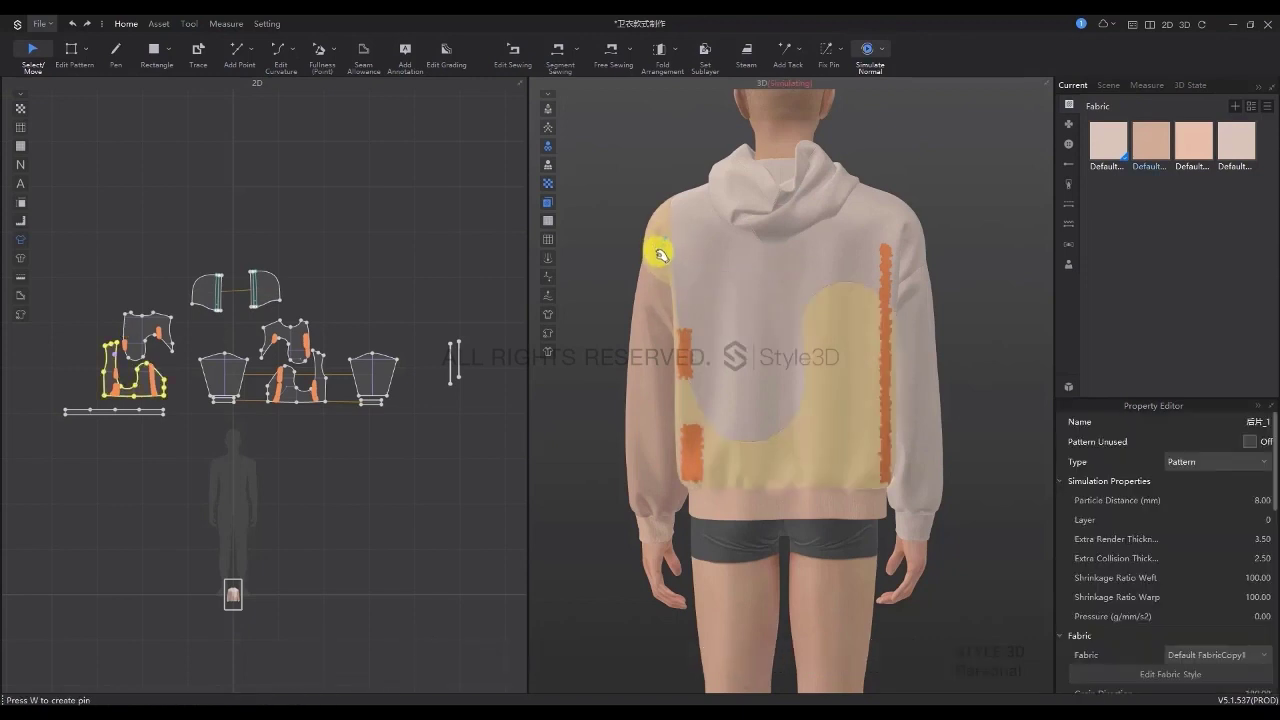
click(681, 343)
right_click(682, 343)
click(697, 353)
click(690, 441)
right_click(690, 441)
click(705, 452)
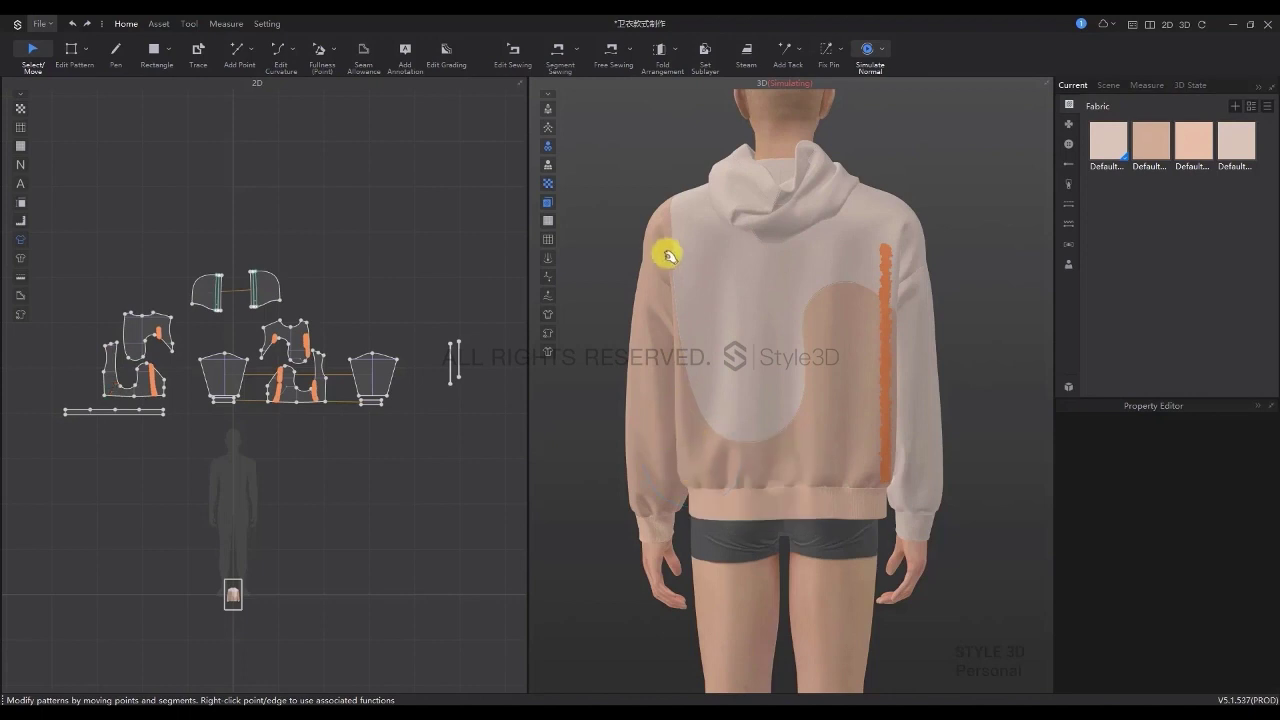
Pull the peach back pattern smooth beside the peach sleeve, and fix-pin narrow boxes along its upper, middle and lower side with the simulation stopped
click(654, 253)
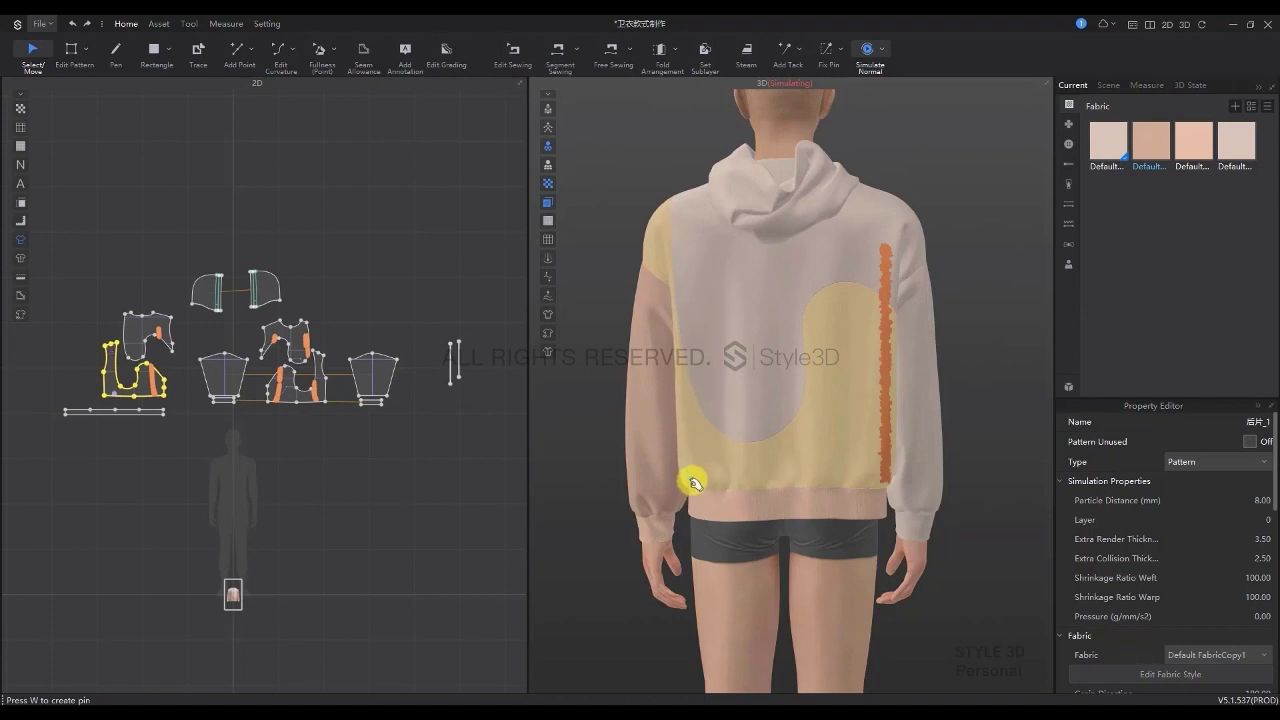
key(space)
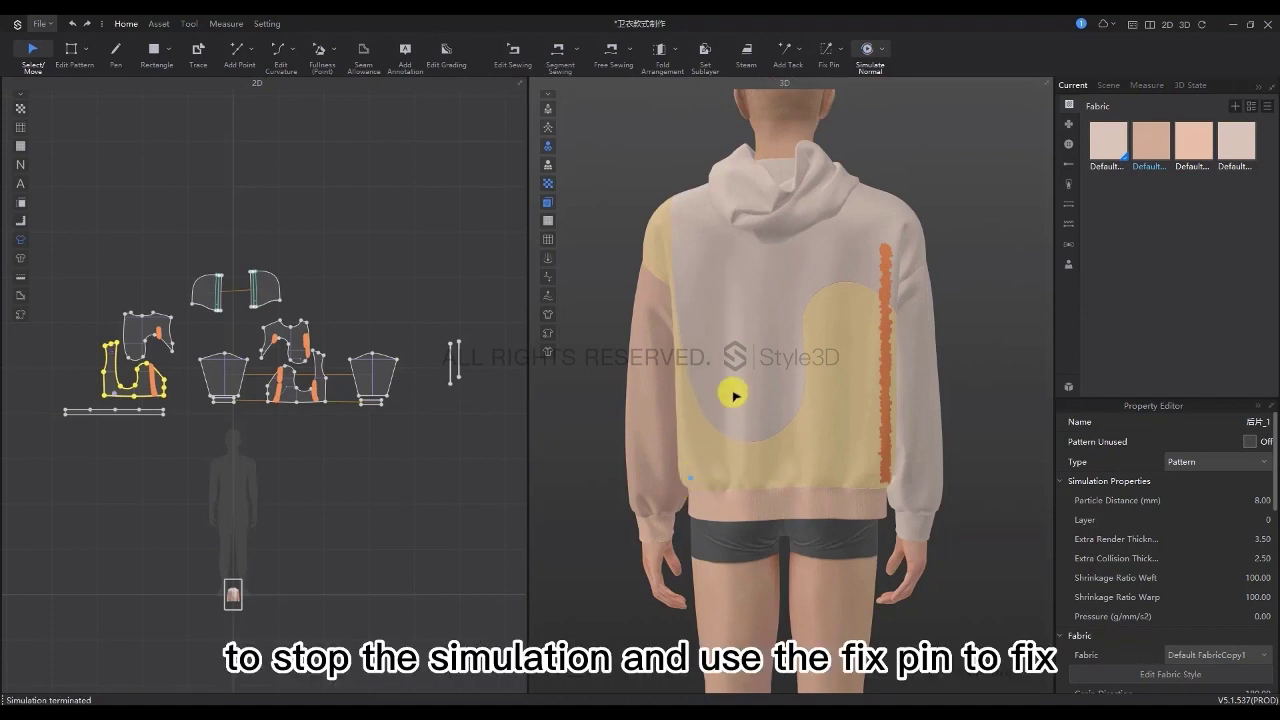
click(828, 50)
drag(675, 259, 688, 299)
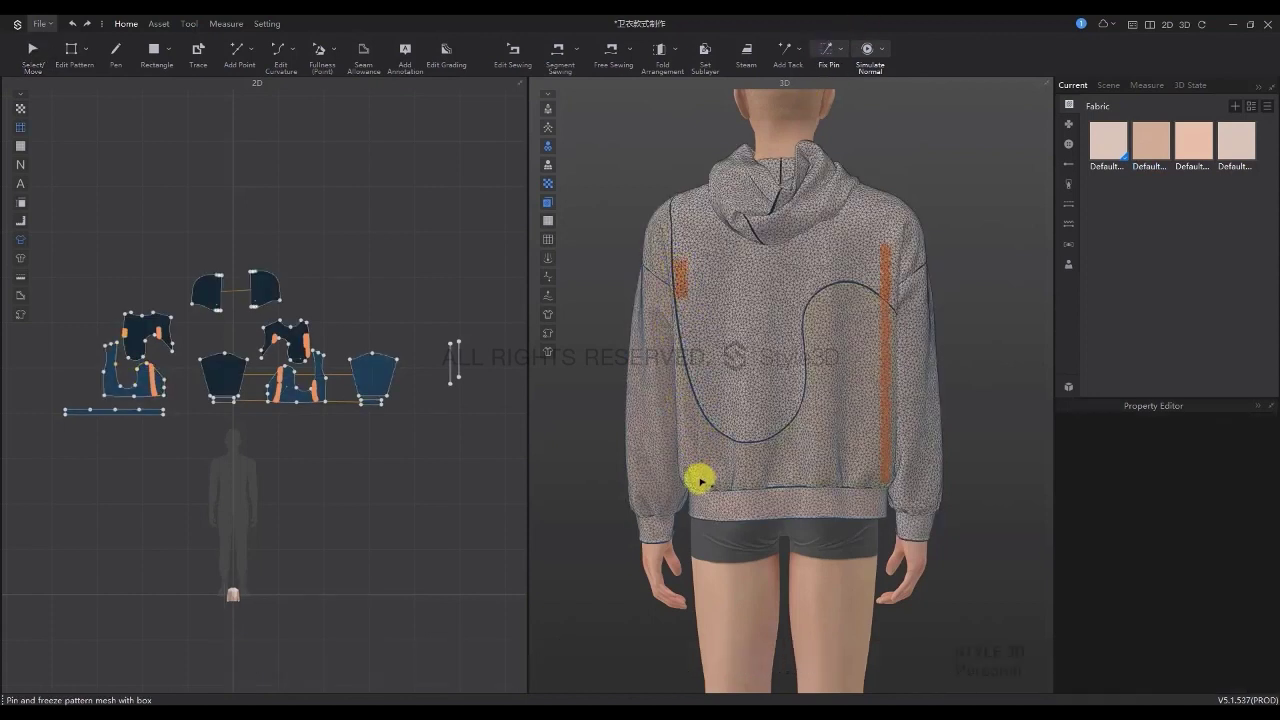
drag(700, 481, 690, 376)
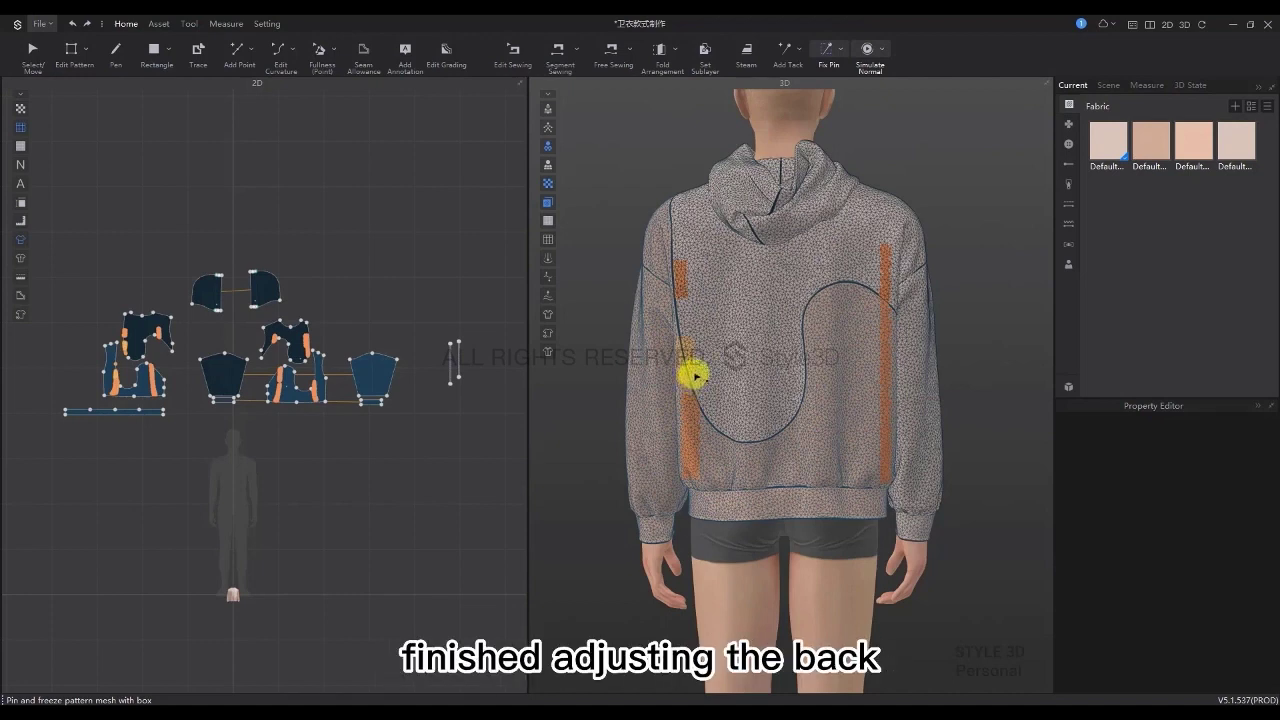
Store the adjusted garment as a new 3D state from the front view, and save the project file
key(2)
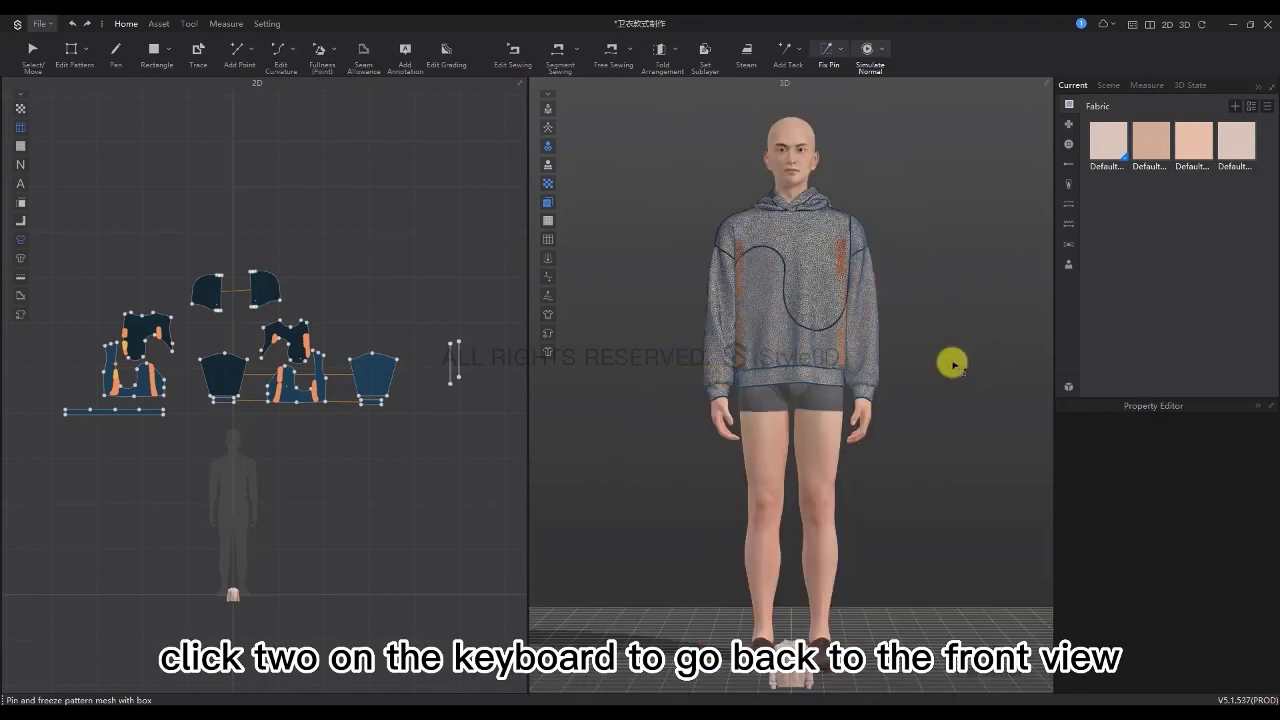
click(1190, 84)
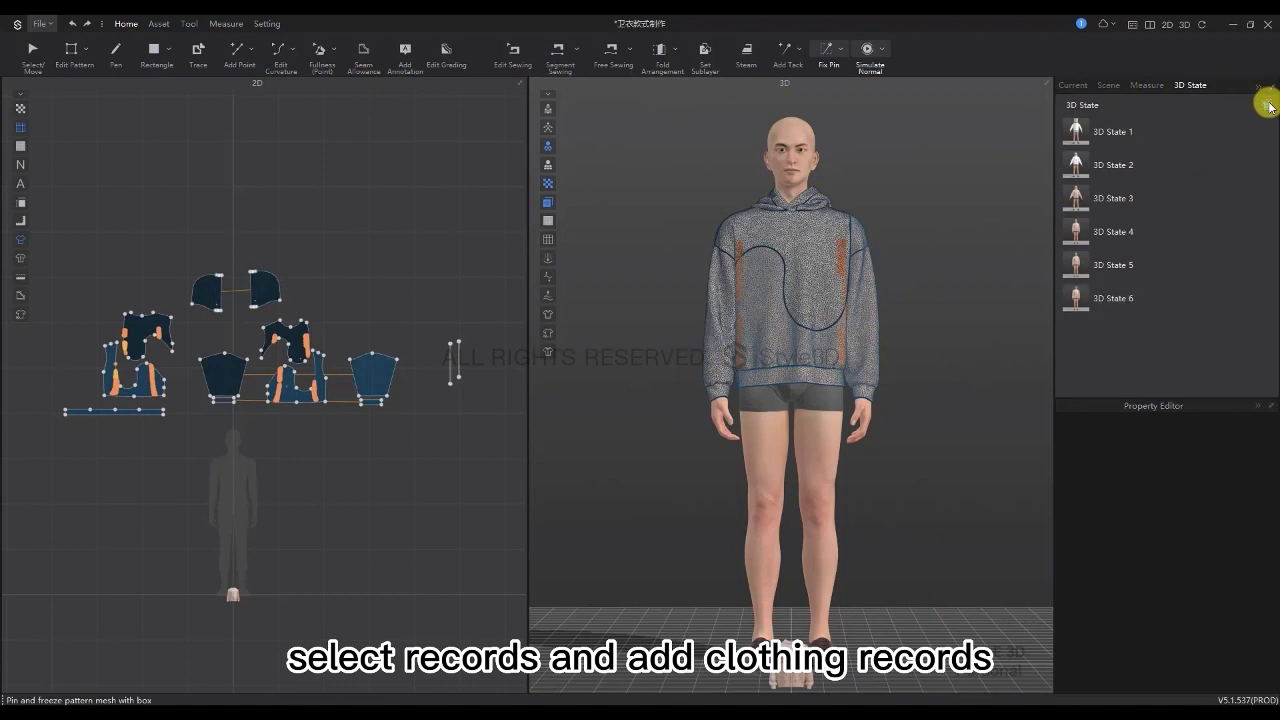
click(40, 23)
click(68, 98)
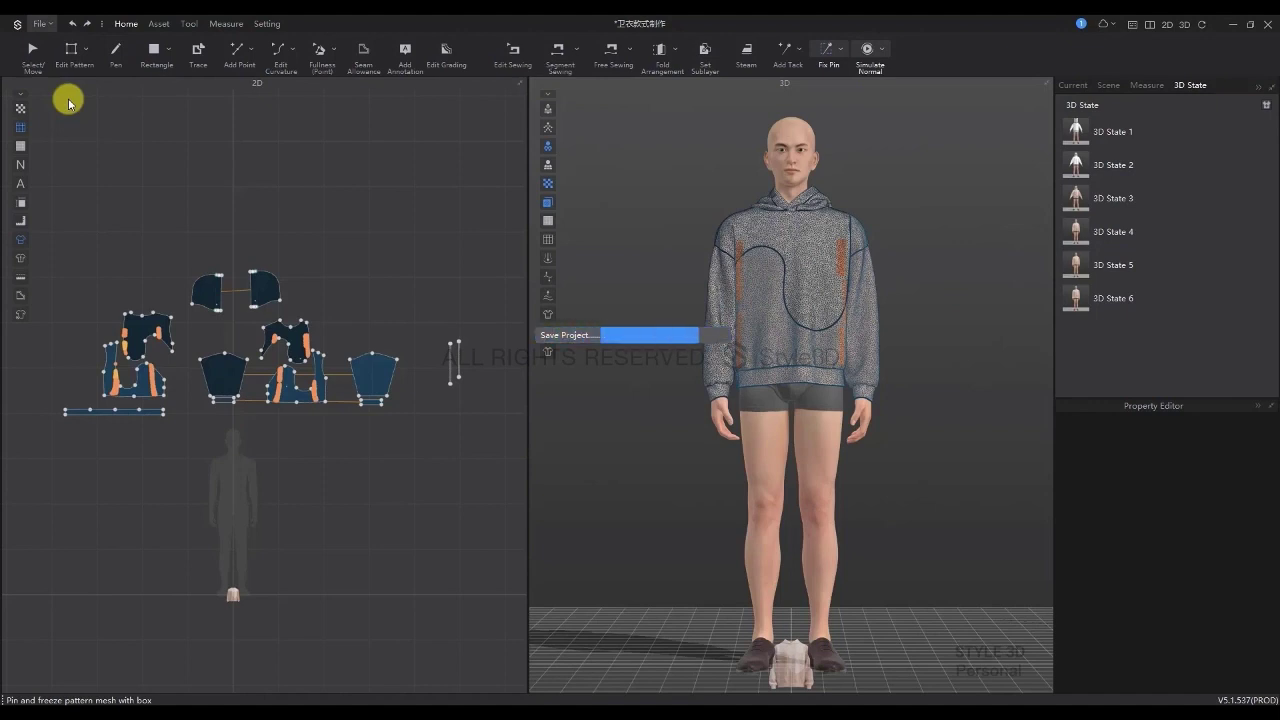
Select the cream sleeve's cuff and strengthen it
click(32, 54)
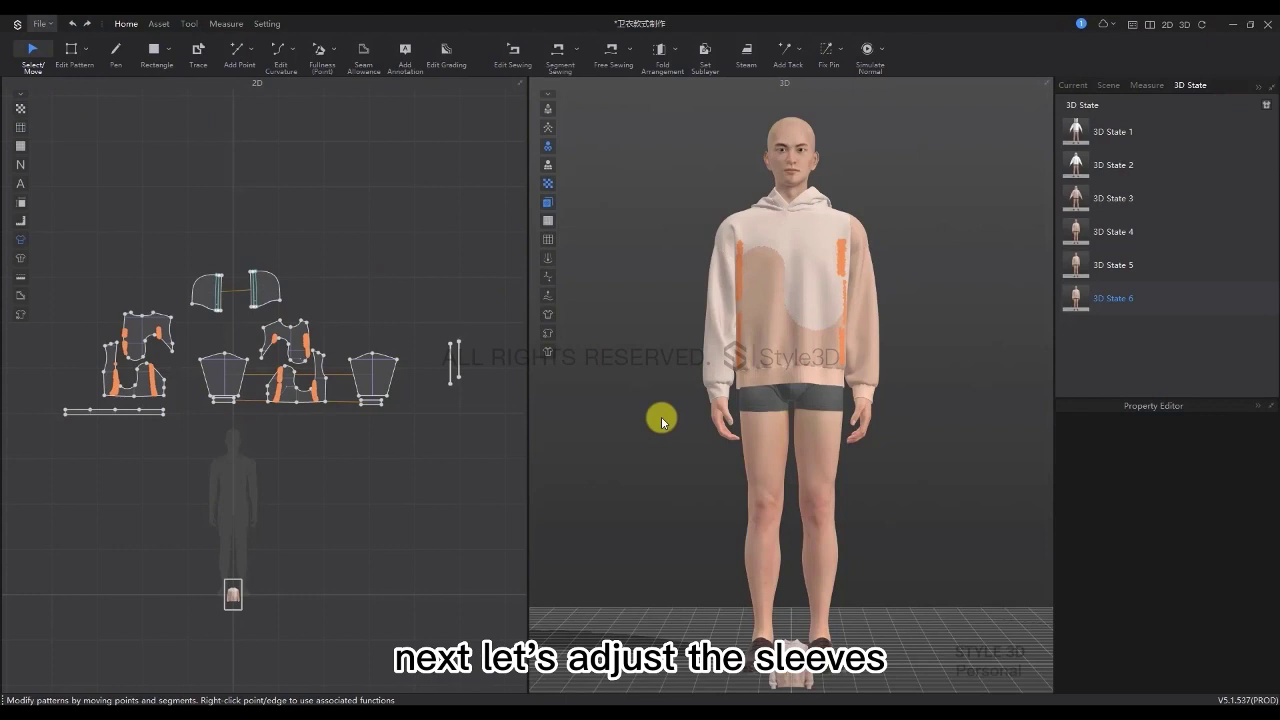
scroll(909, 246, up, 3)
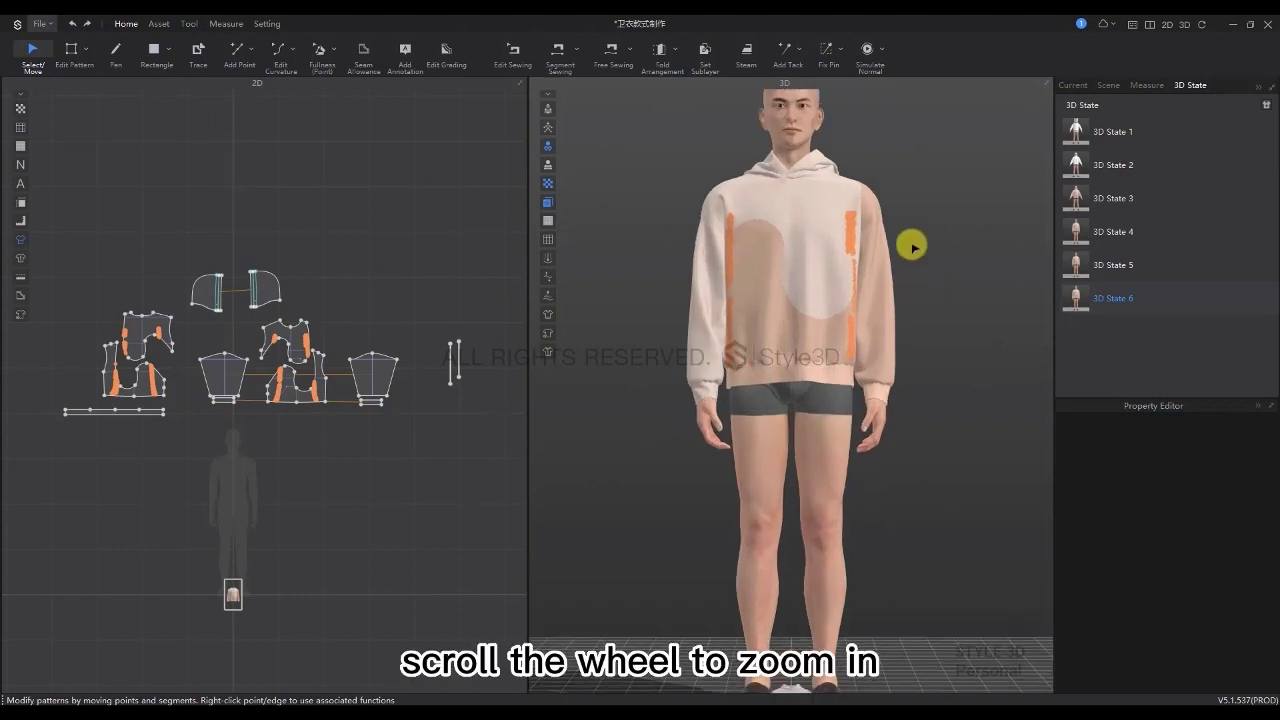
middle_drag(934, 268, 923, 337)
scroll(926, 334, up, 3)
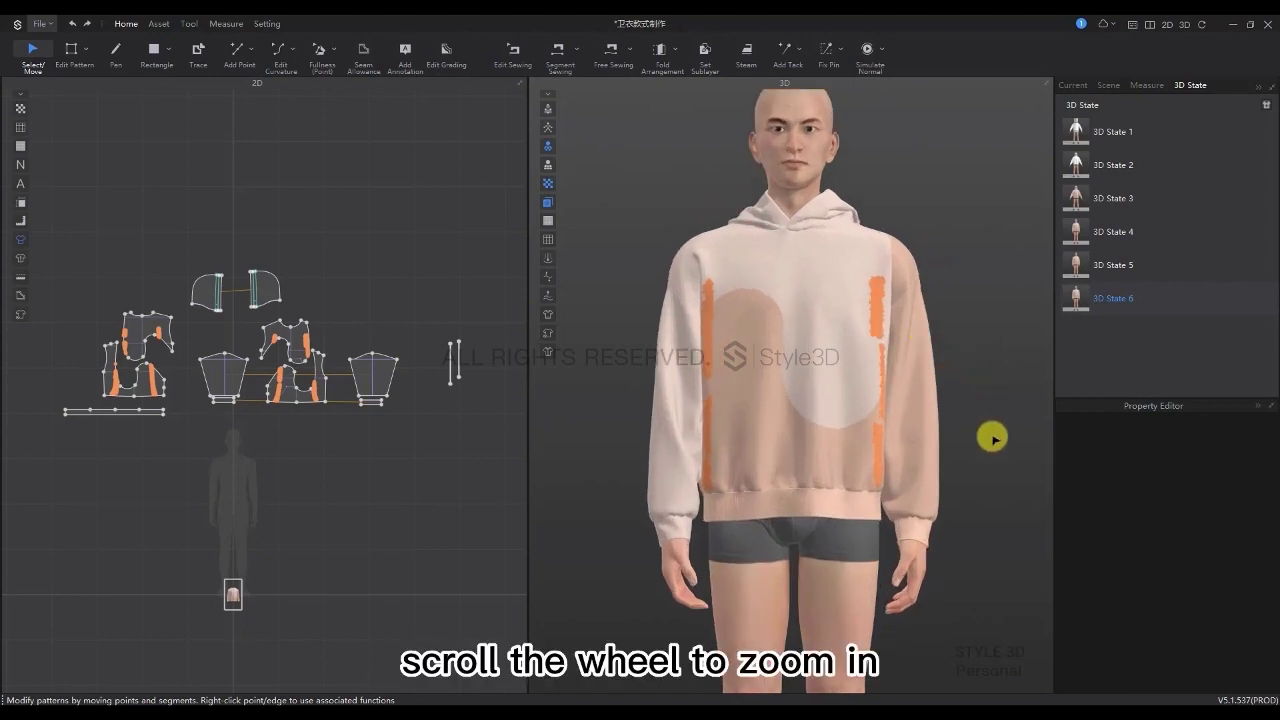
scroll(994, 500, up, 2)
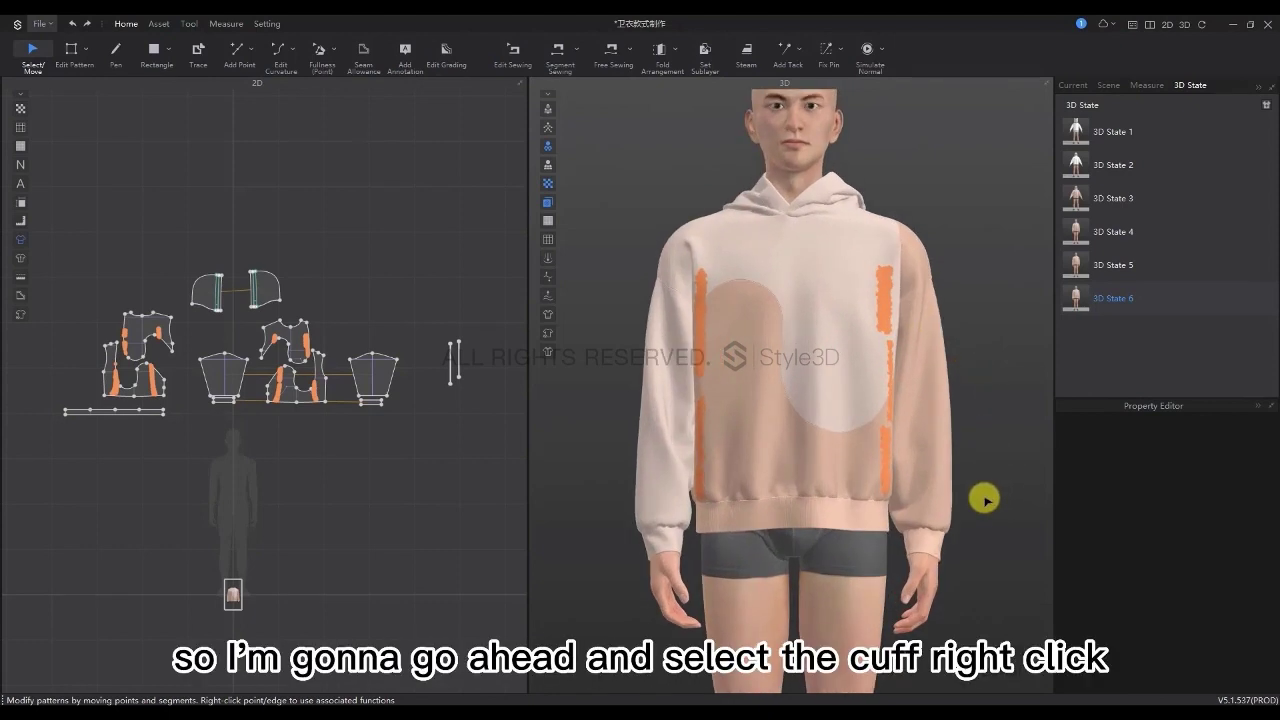
click(660, 546)
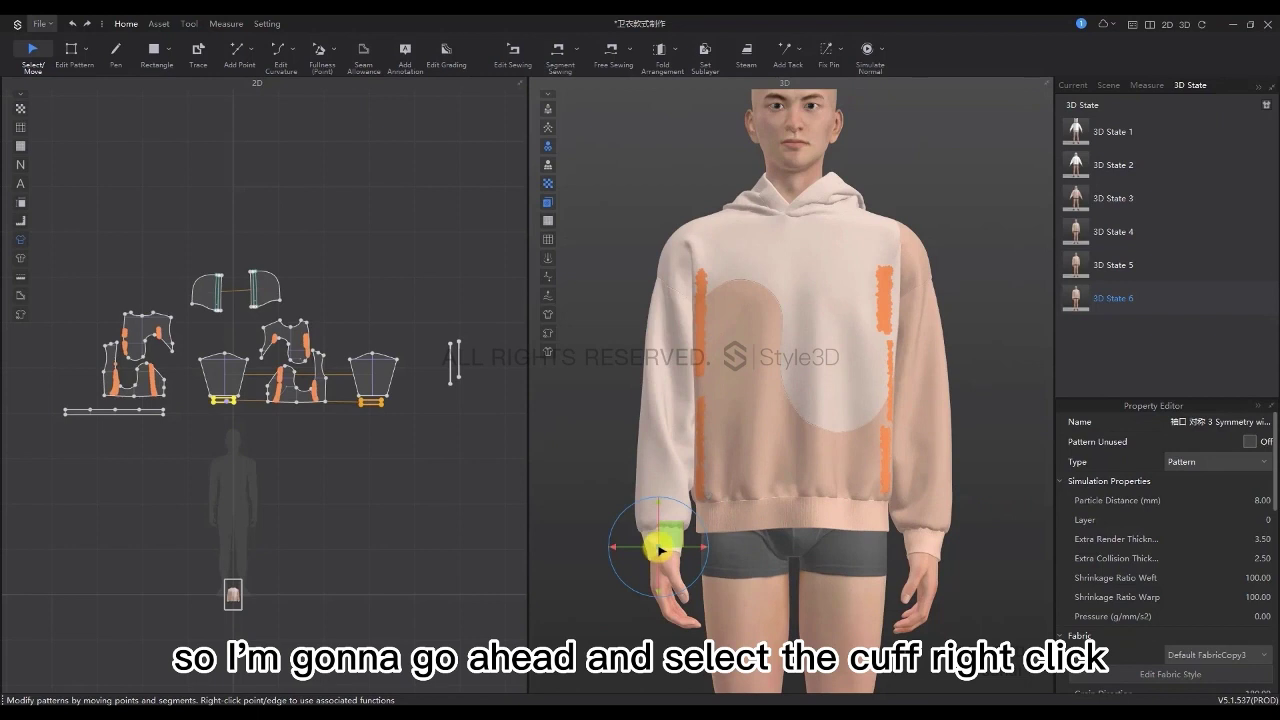
right_click(660, 549)
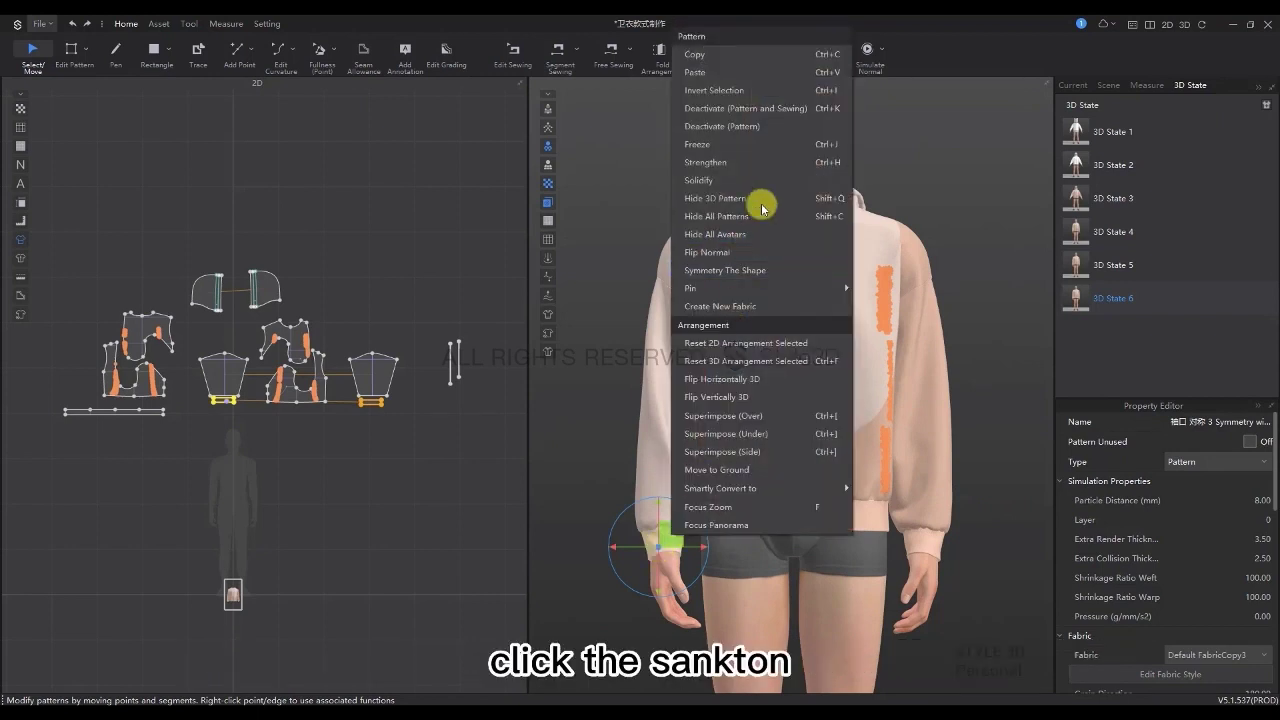
click(776, 166)
Run the simulation with the avatar hidden, and pull the cream sleeve's cuff opening into a rounder shape
key(space)
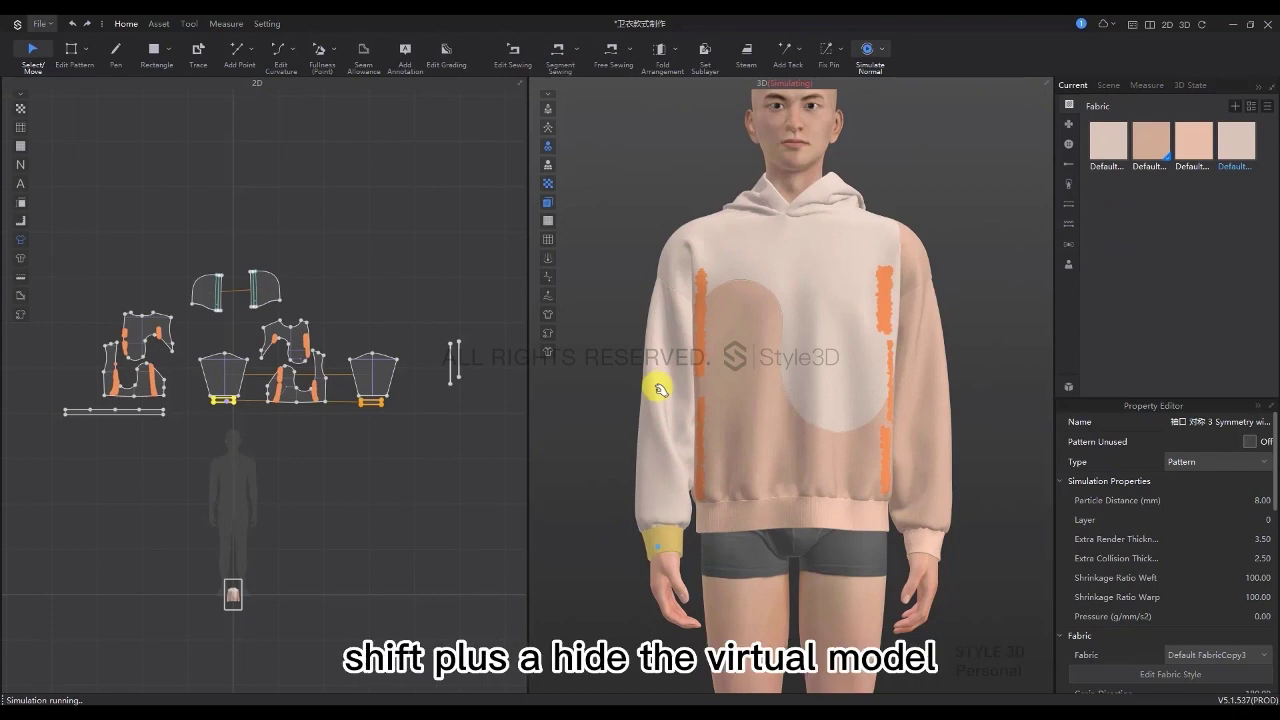
key(shift+a)
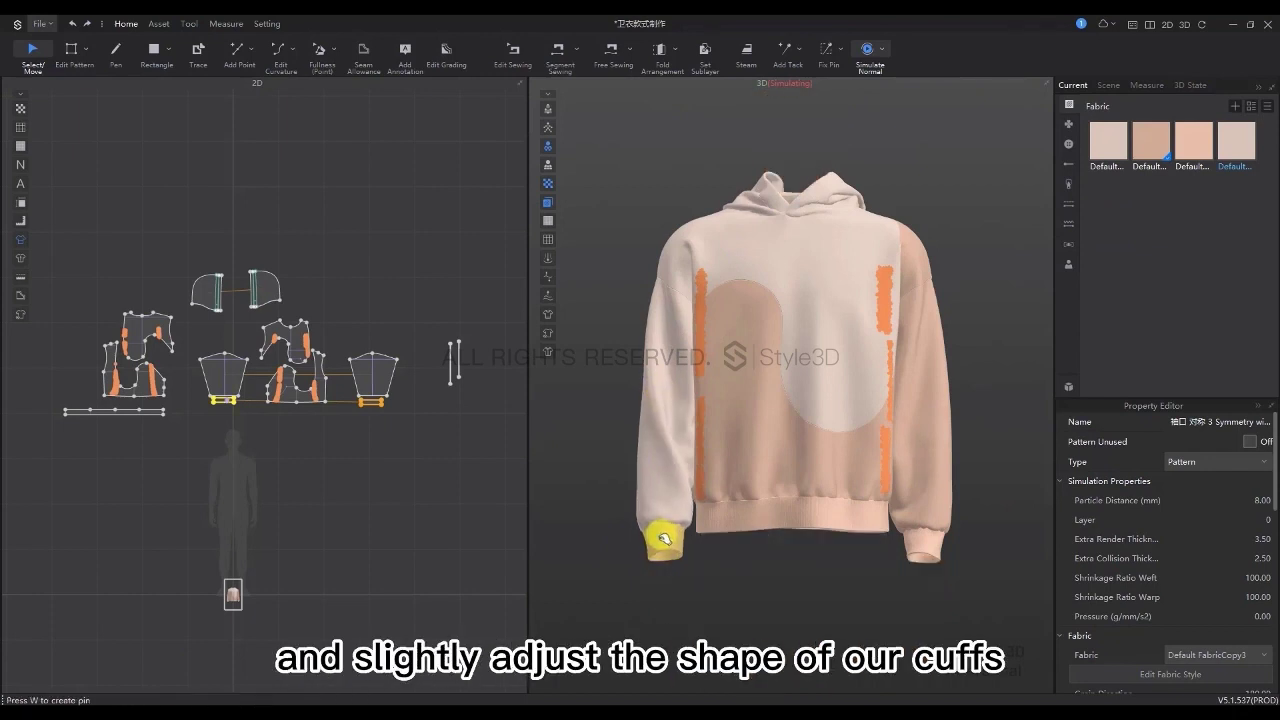
mouse_move(664, 538)
mouse_down()
mouse_move(661, 561)
mouse_move(673, 546)
mouse_up()
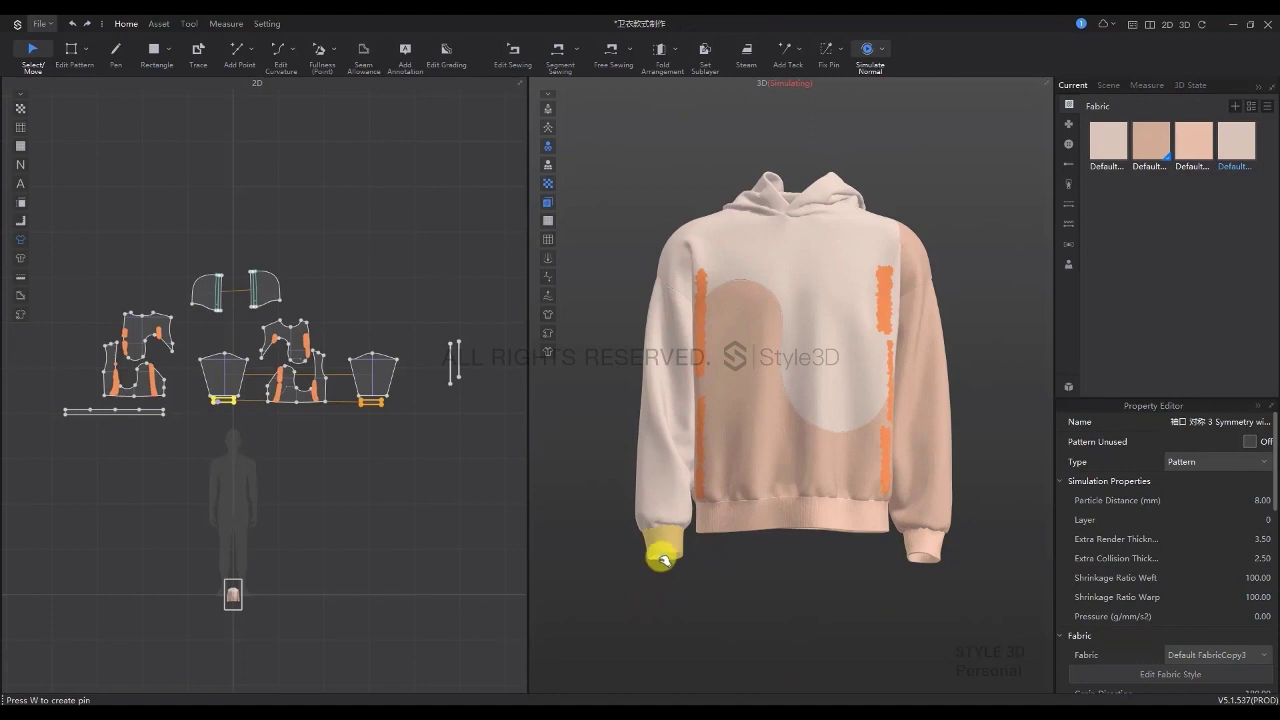
drag(661, 558, 666, 561)
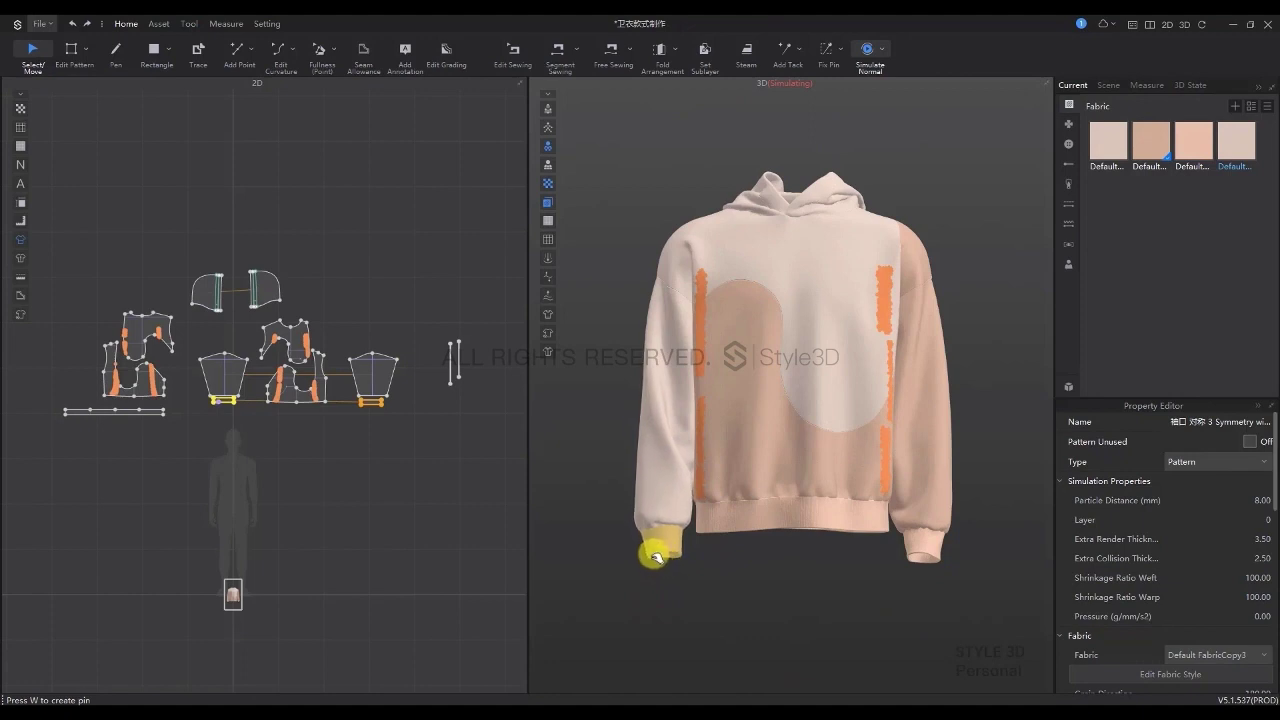
scroll(644, 613, up, 3)
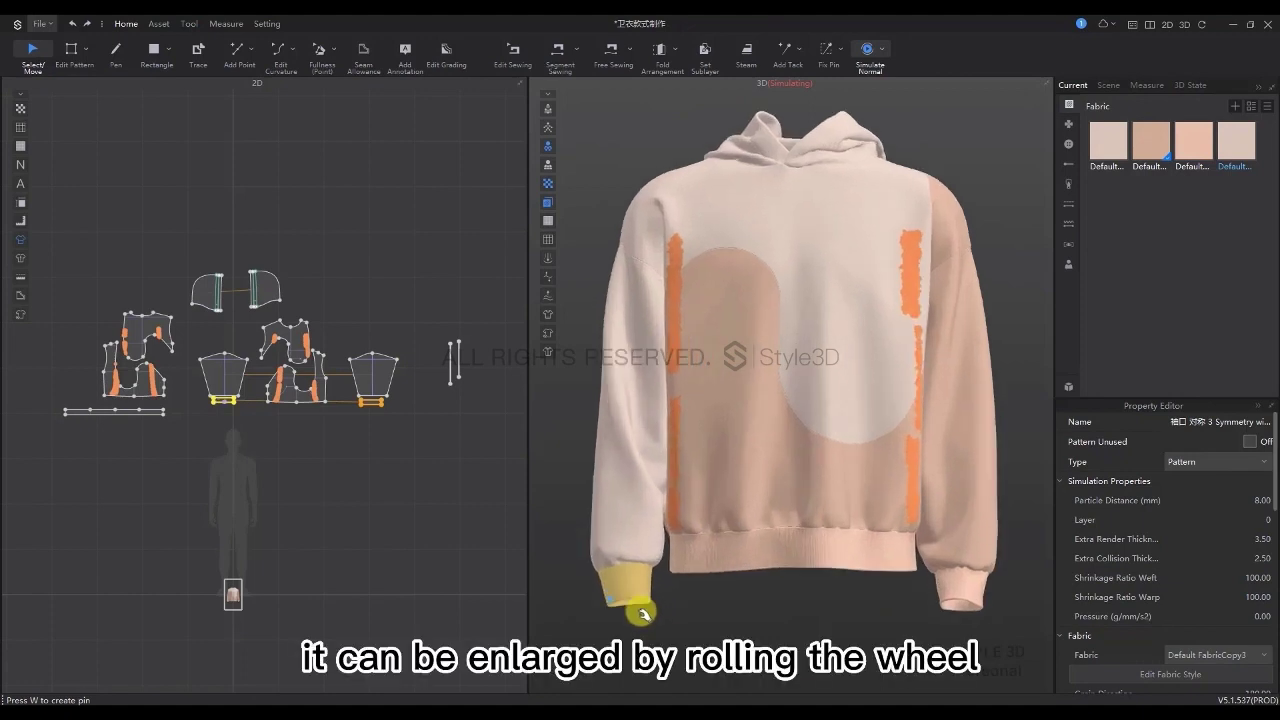
middle_drag(688, 588, 673, 480)
drag(673, 480, 705, 478)
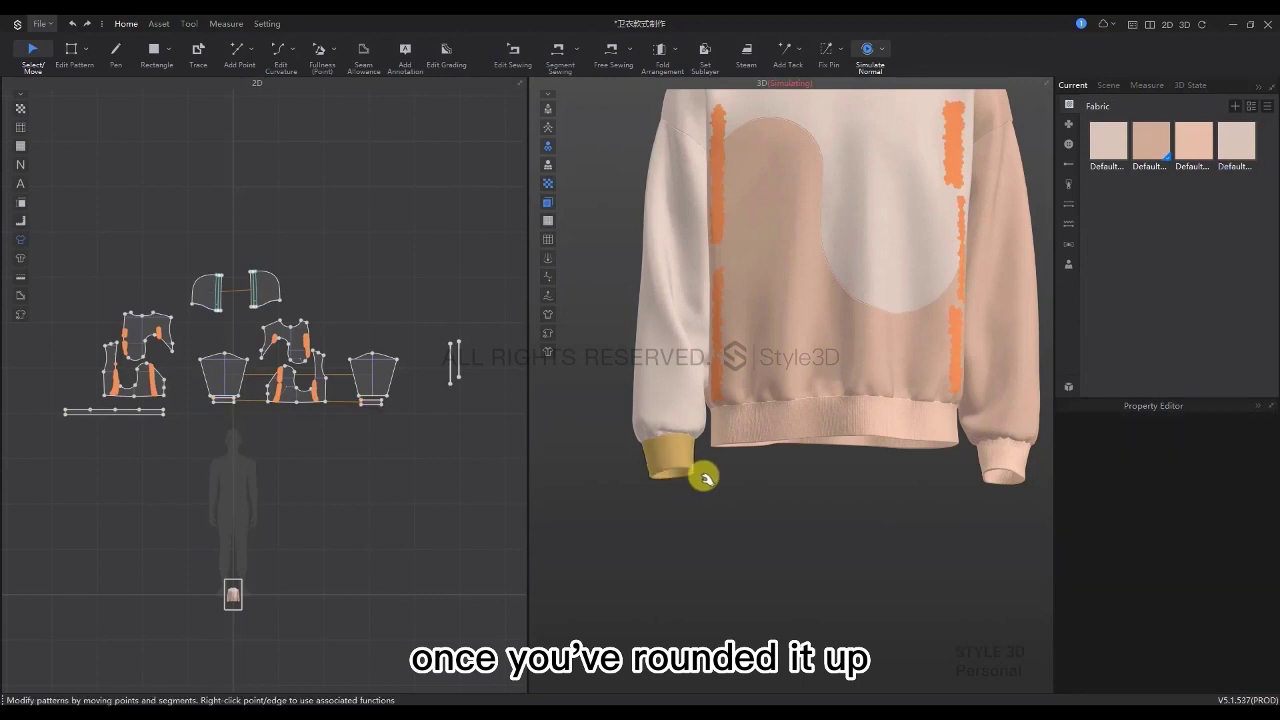
Freeze the rounded cuff of the cream sleeve and stop the simulation
click(680, 452)
right_click(684, 451)
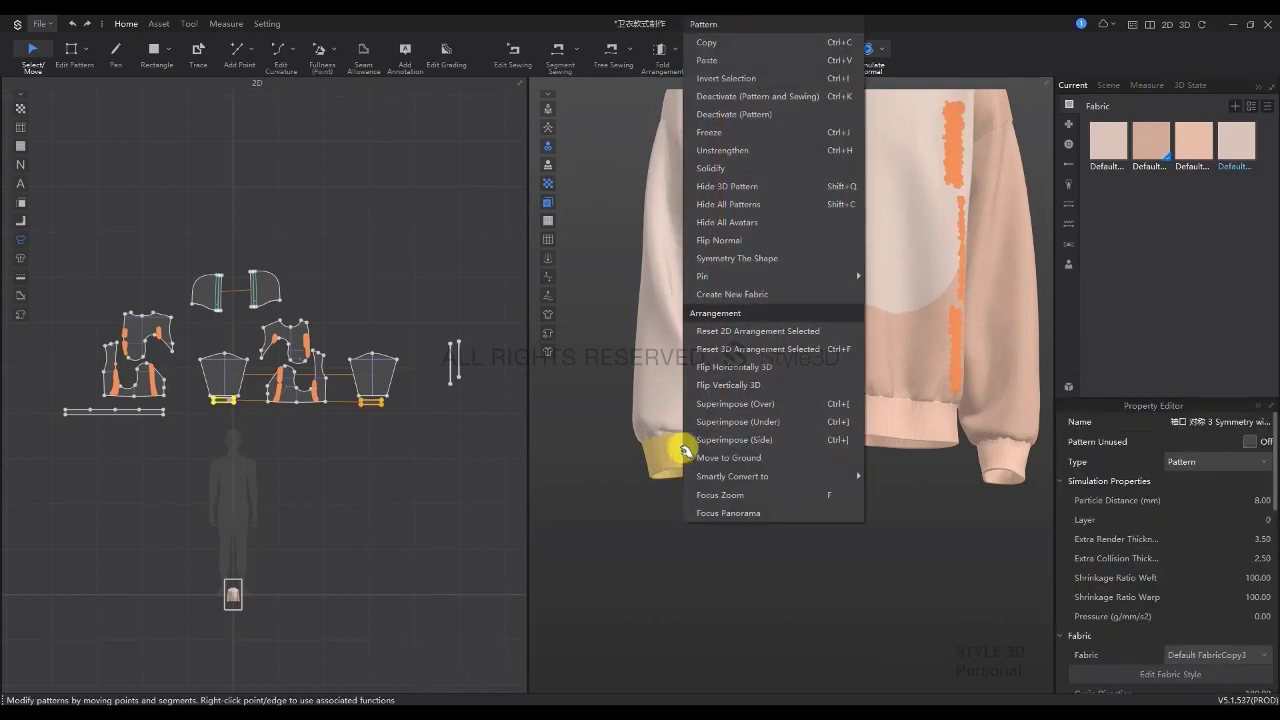
click(750, 132)
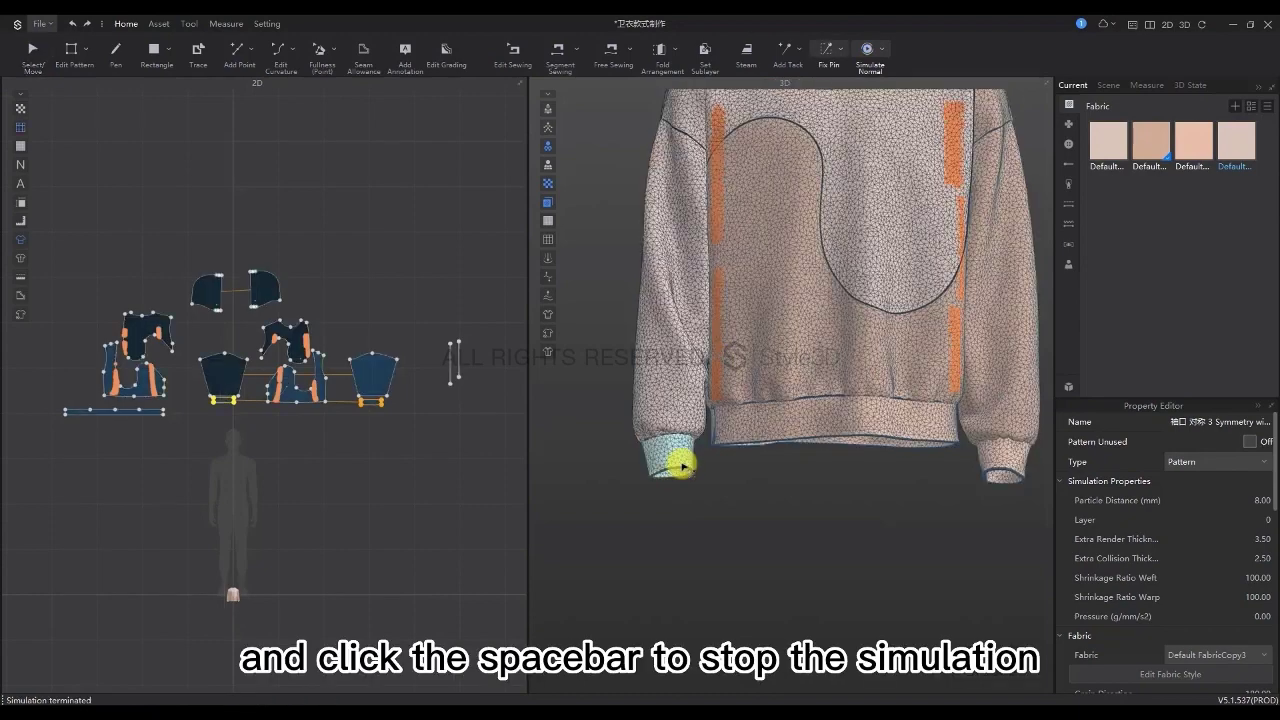
key(space)
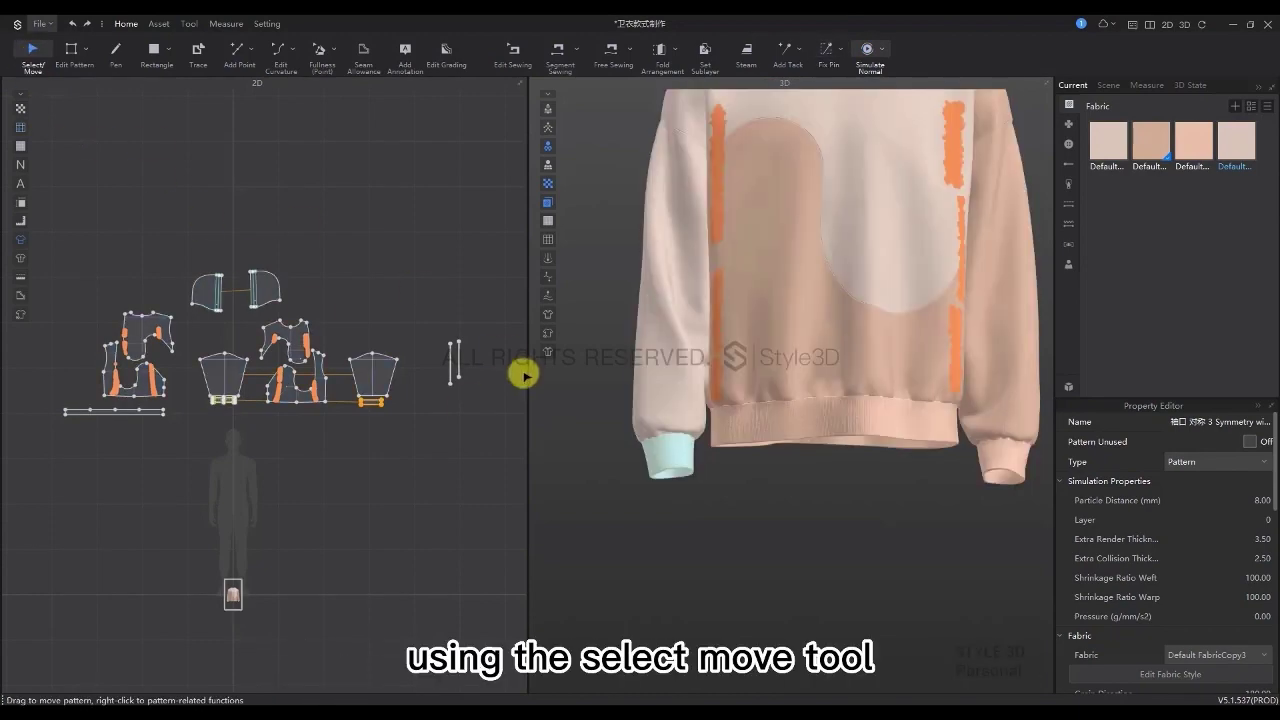
Move the frozen cuff slightly up toward the cream sleeve and restart the simulation
click(672, 456)
drag(677, 446, 677, 438)
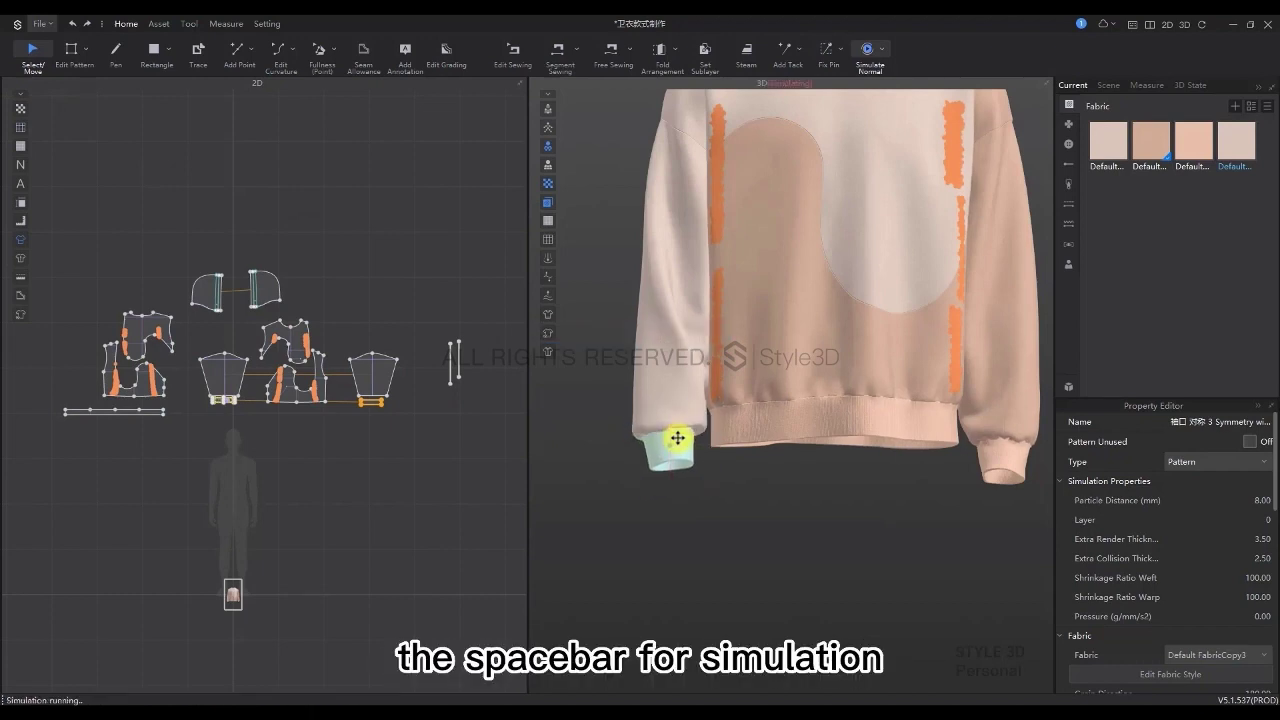
key(space)
Pull the folds of the cream sleeve into shape along its length with the simulation running, and stop the simulation
click(679, 414)
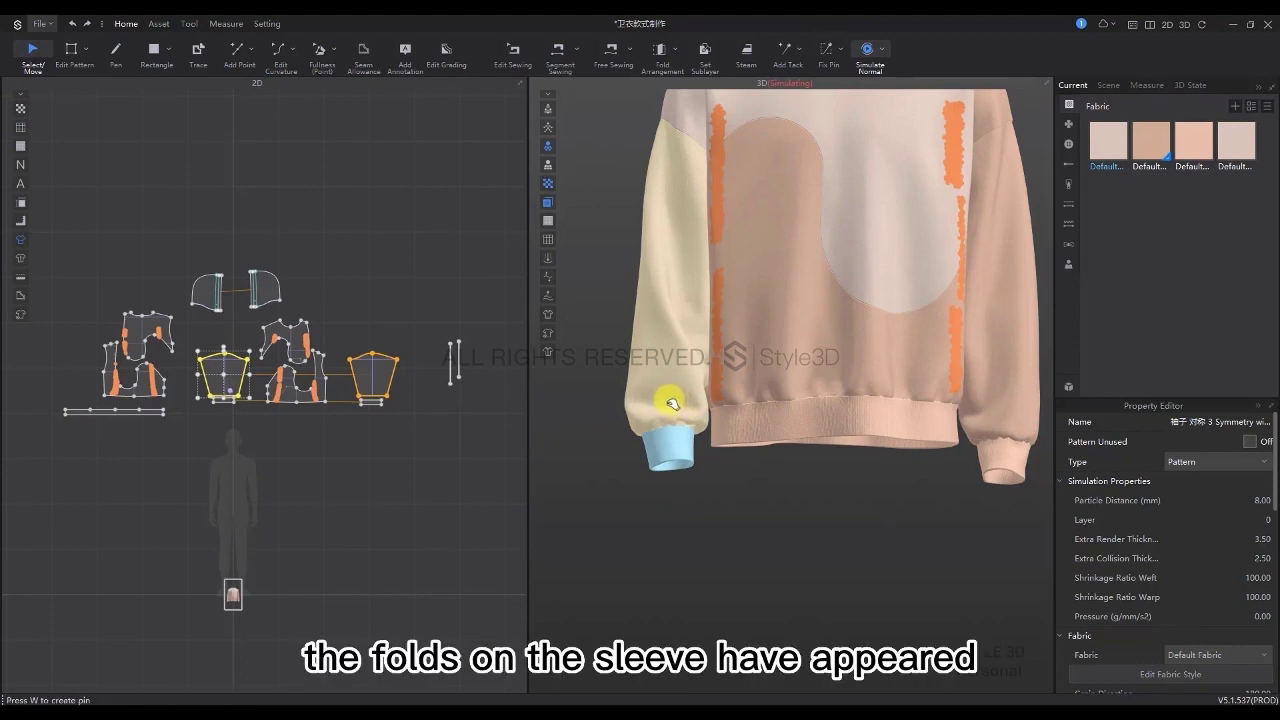
drag(700, 390, 686, 245)
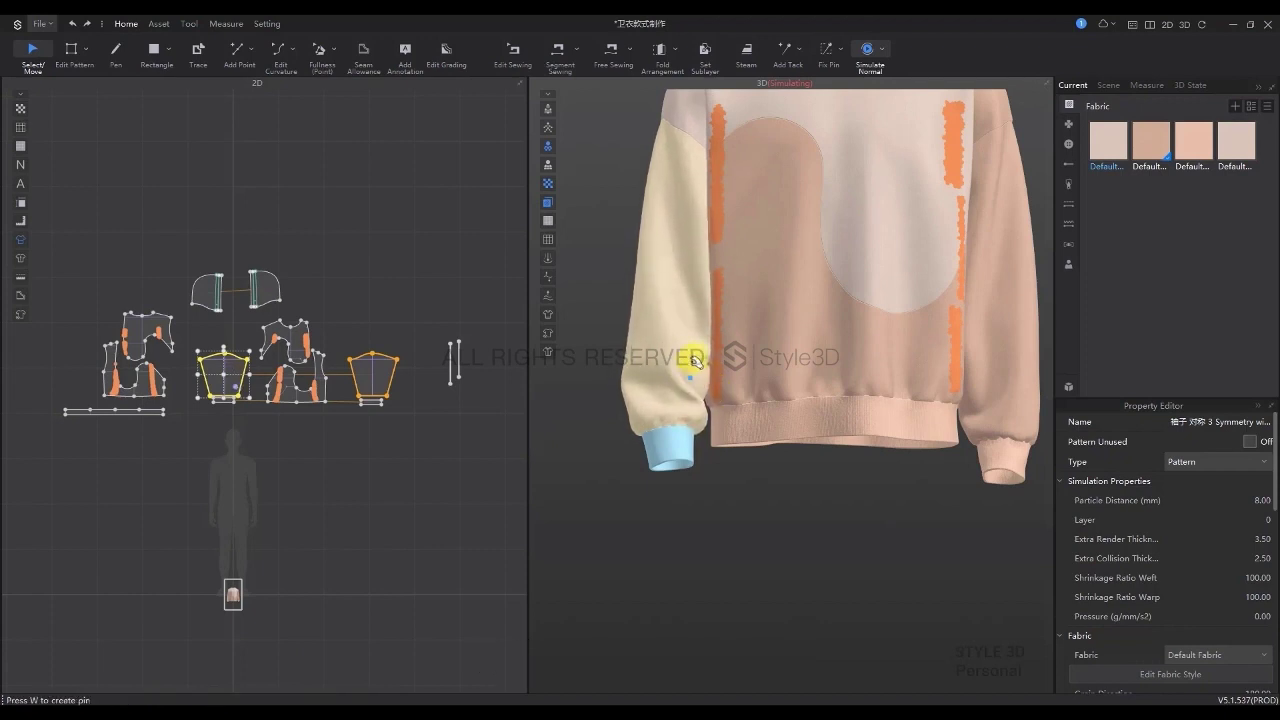
mouse_move(696, 362)
mouse_down()
mouse_move(688, 376)
mouse_move(708, 370)
mouse_move(662, 261)
mouse_up()
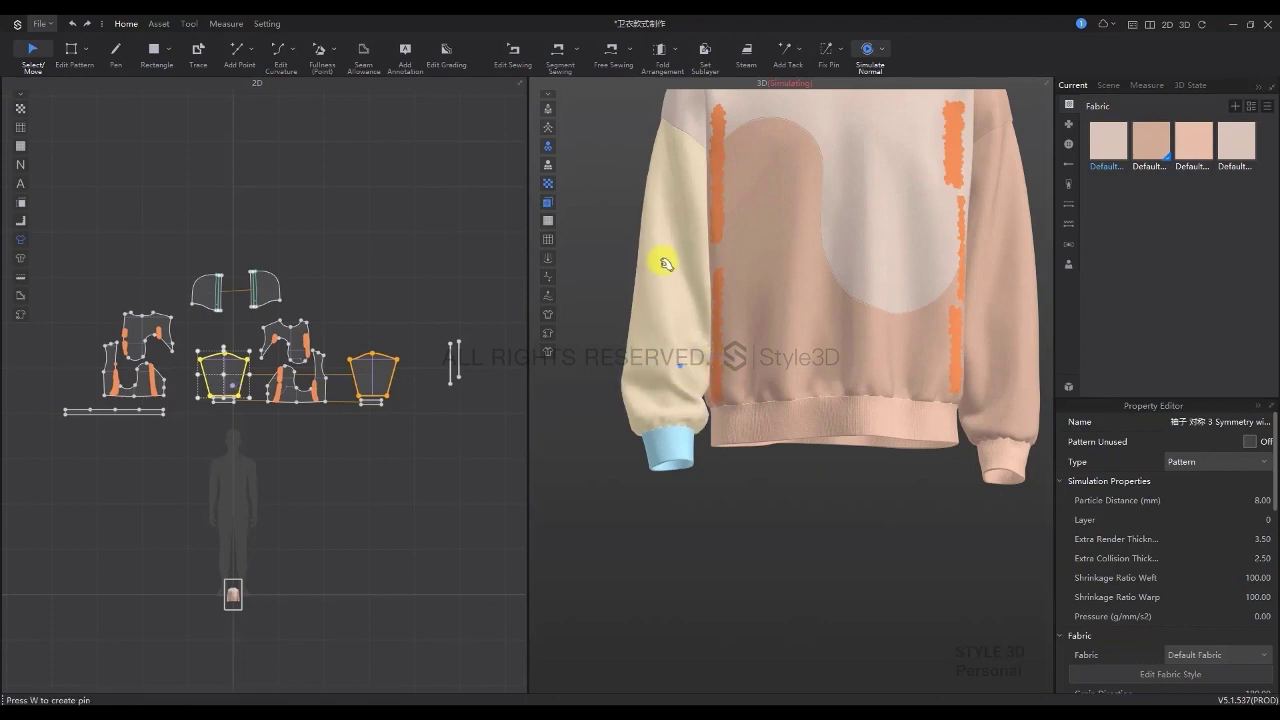
drag(675, 197, 688, 367)
drag(680, 367, 696, 388)
drag(696, 384, 715, 398)
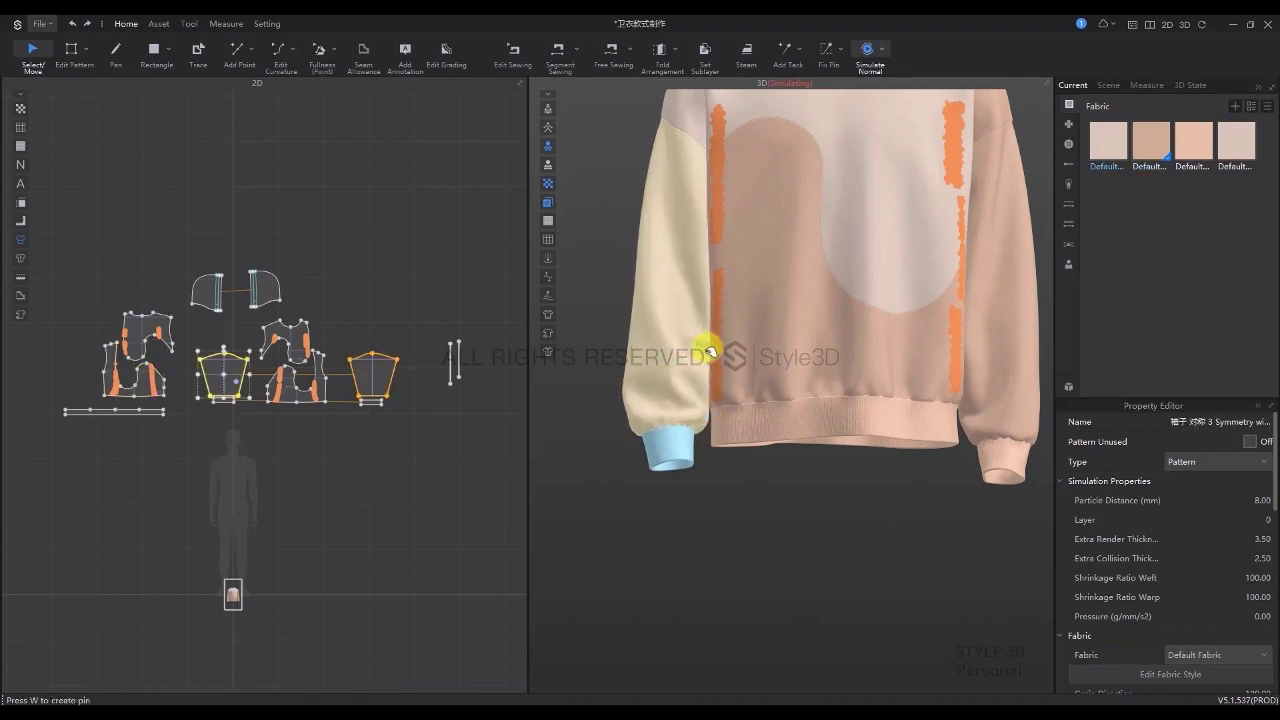
drag(700, 351, 674, 175)
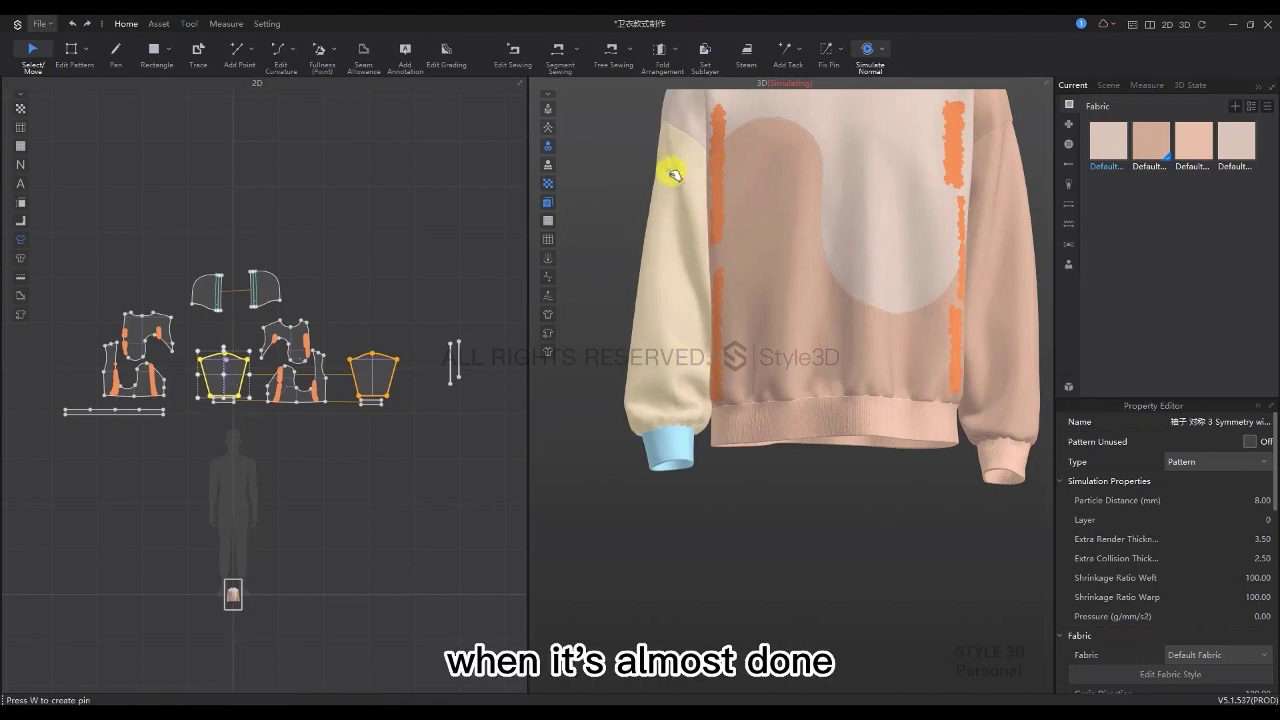
key(space)
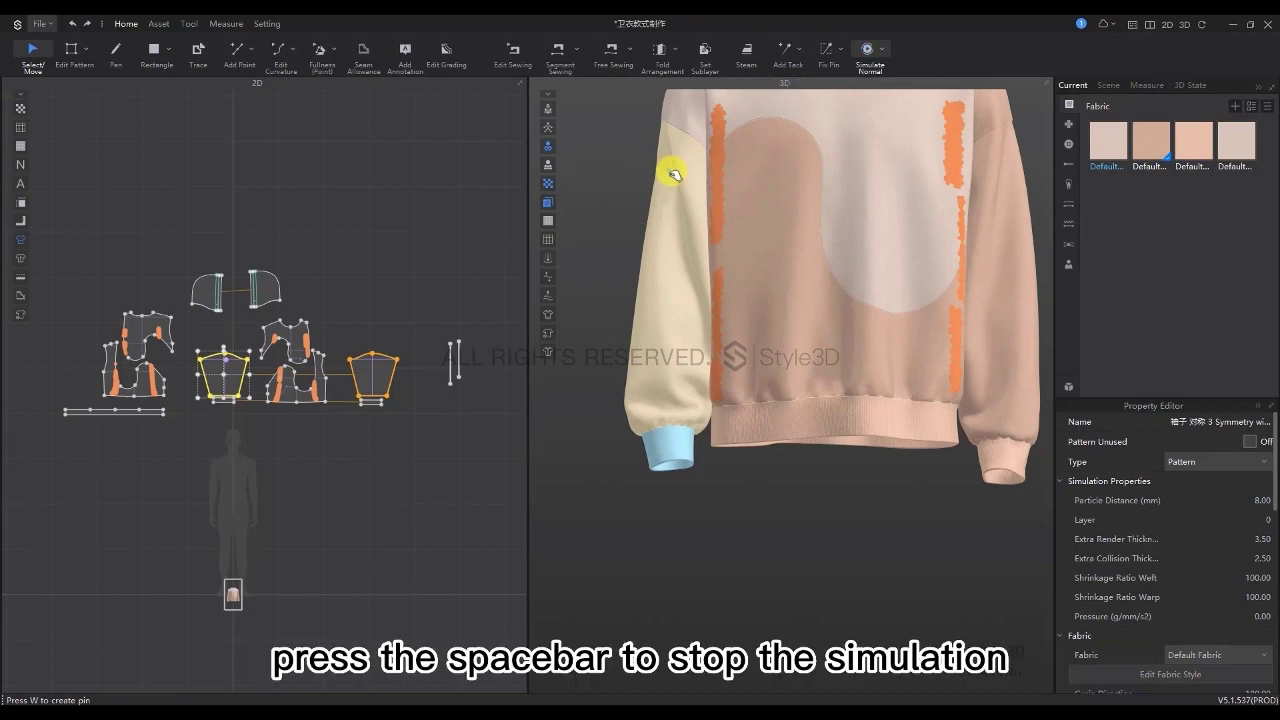
Fix-pin narrow boxes along the cream sleeve's outer edge, one just below the shoulder seam and one along the lower part
click(827, 50)
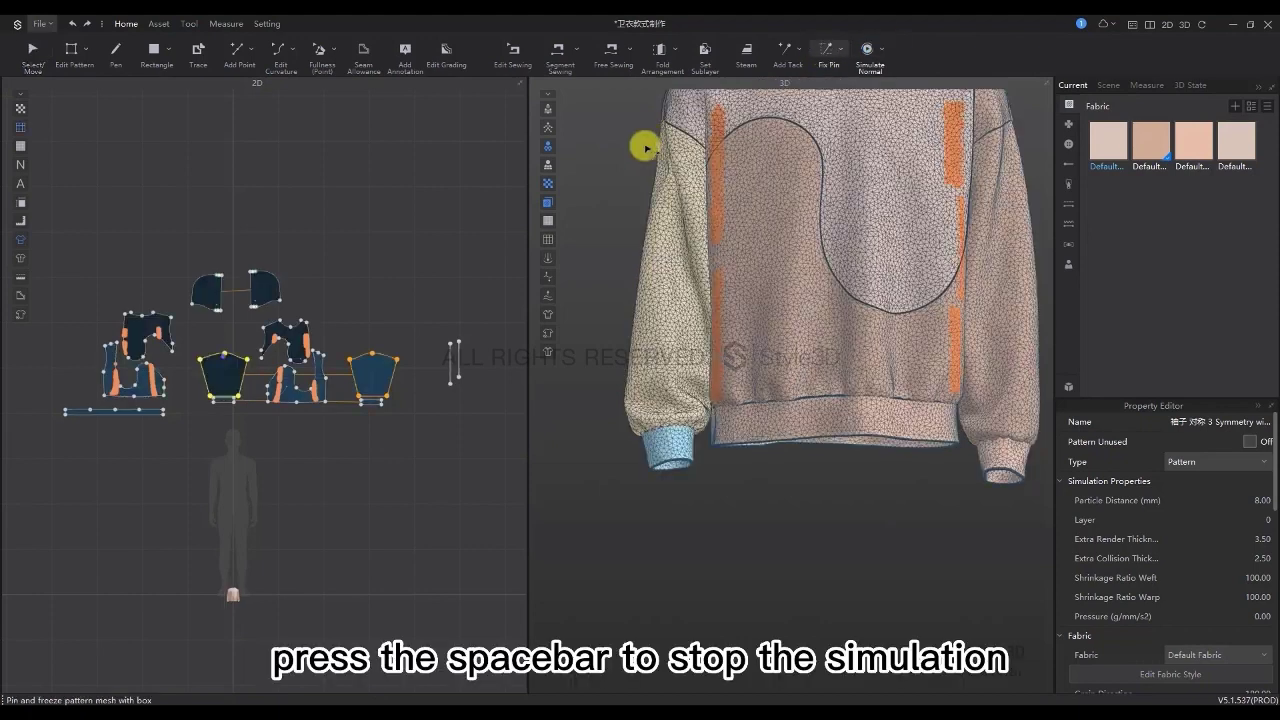
drag(649, 136, 649, 175)
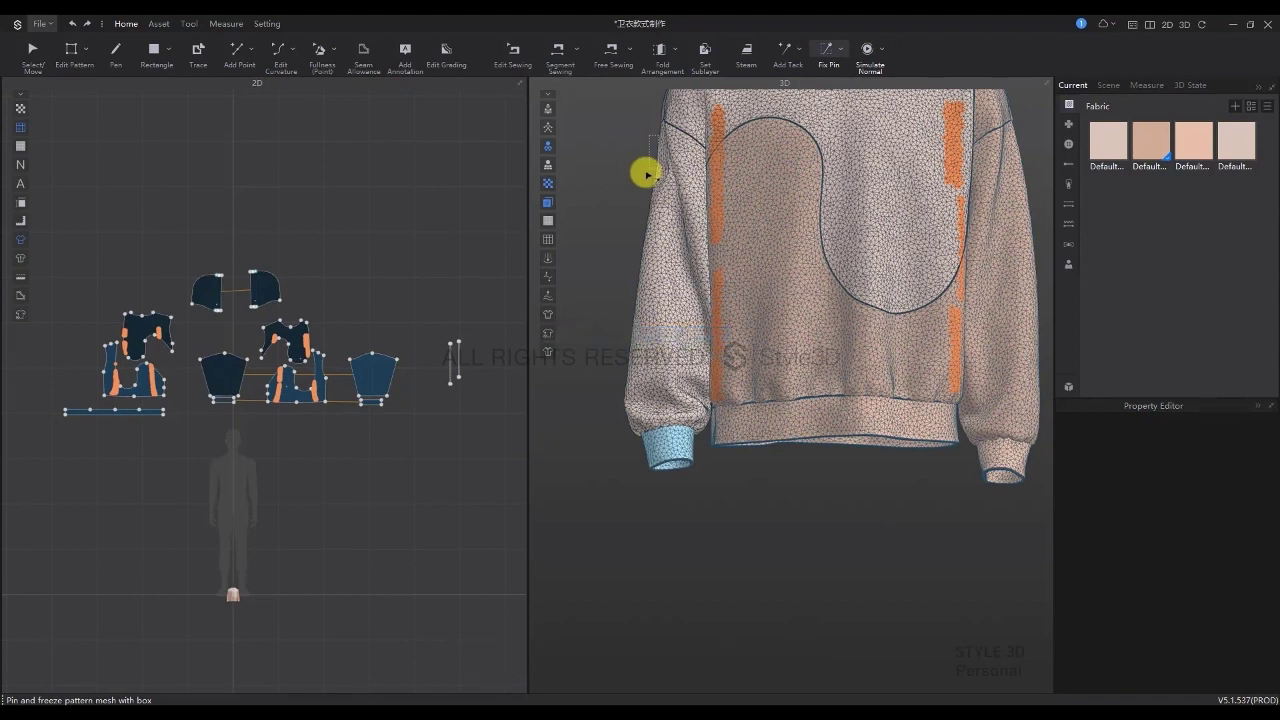
key(space)
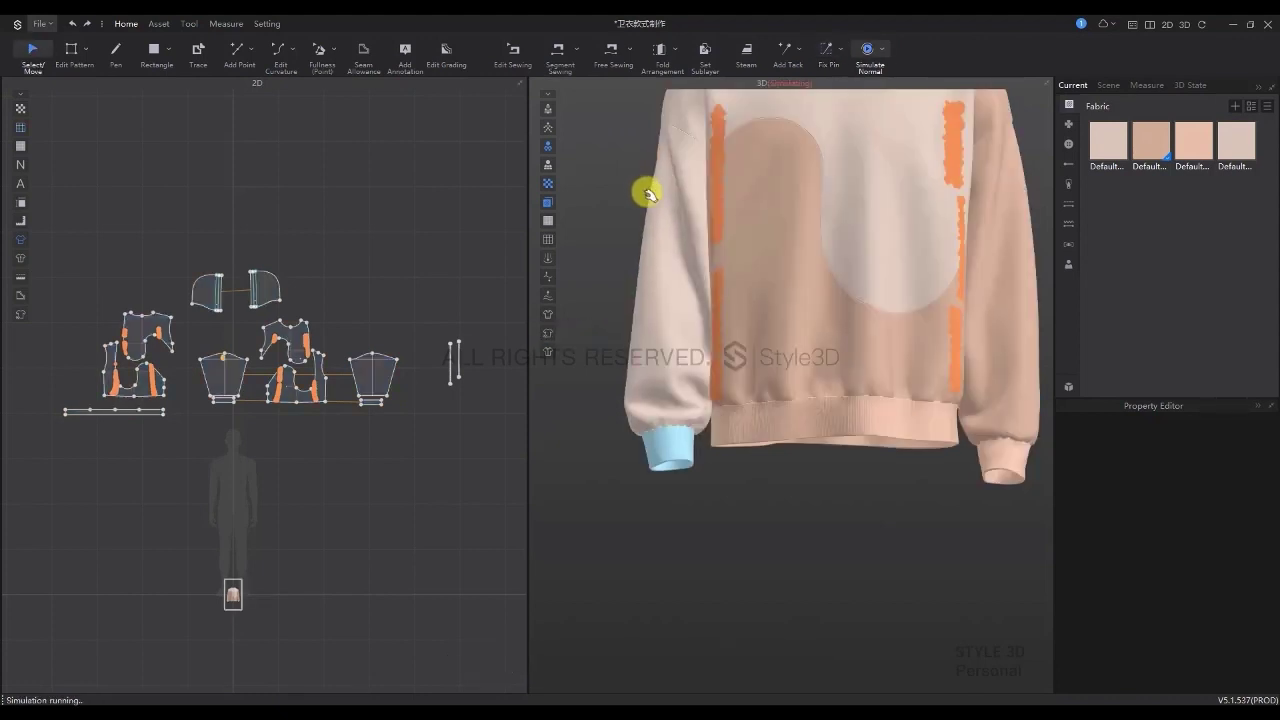
click(828, 49)
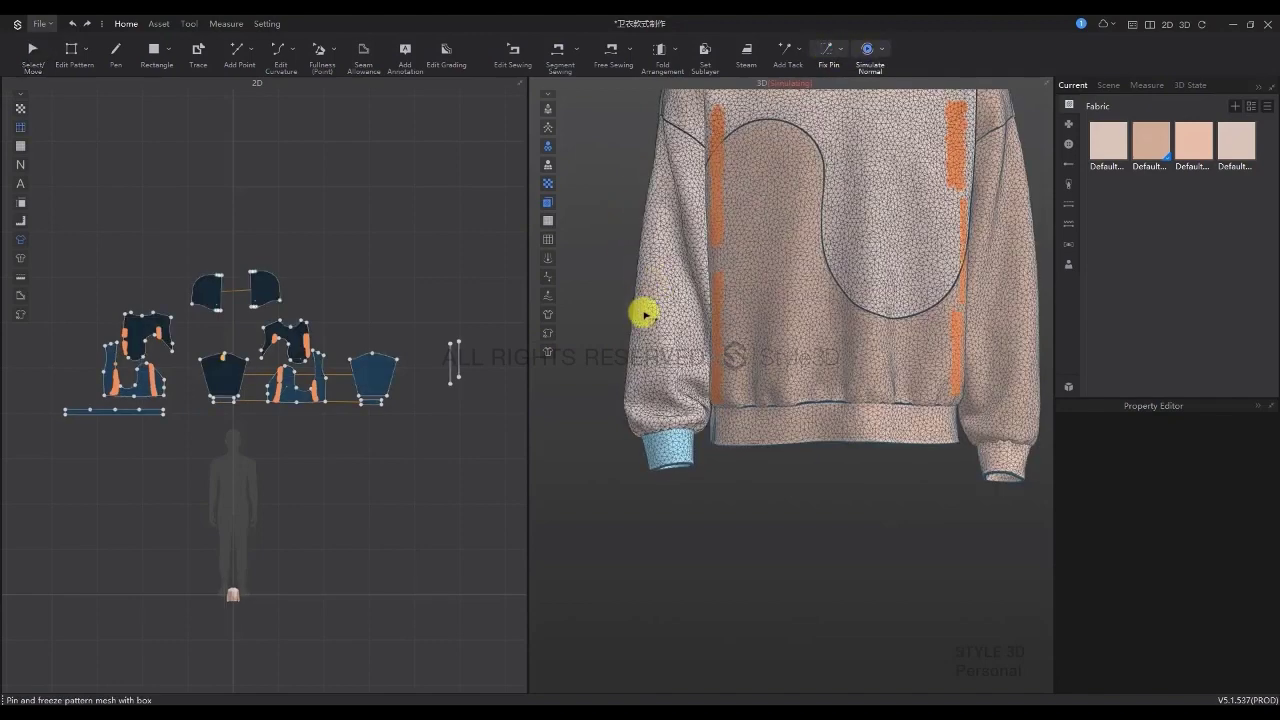
drag(644, 314, 649, 383)
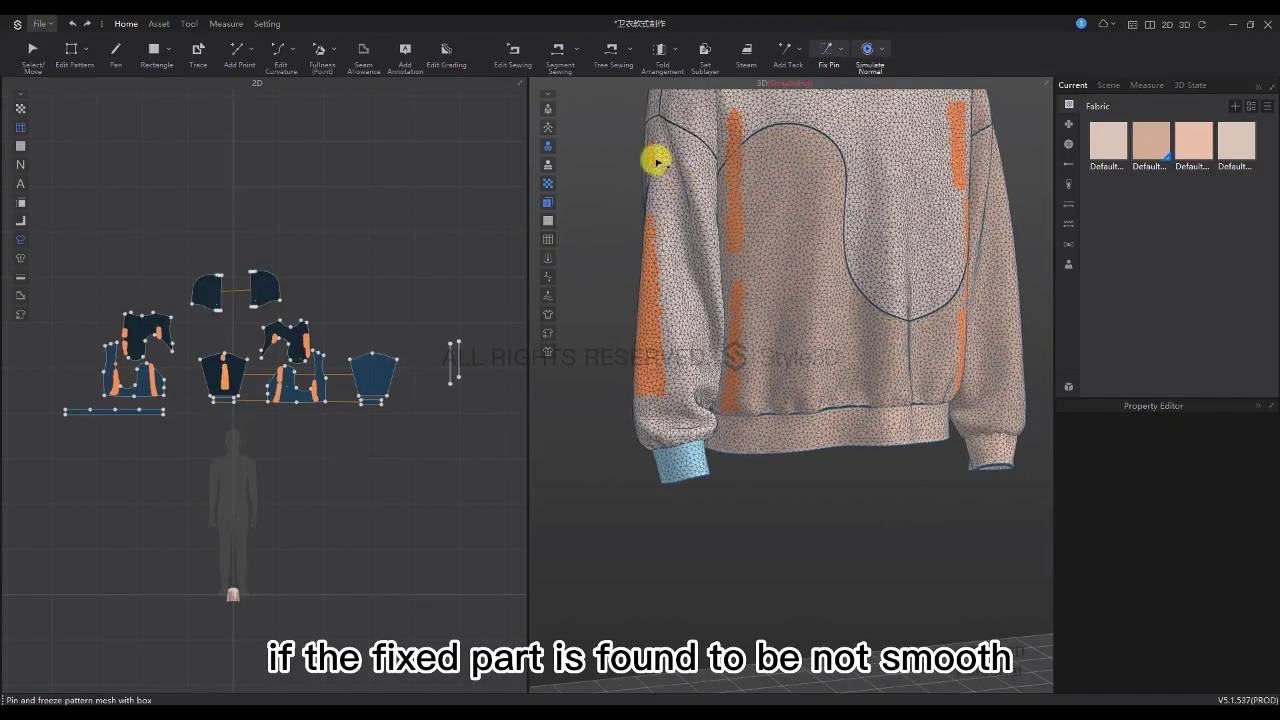
Delete the fix pin at the upper outer edge of the cream sleeve
click(650, 158)
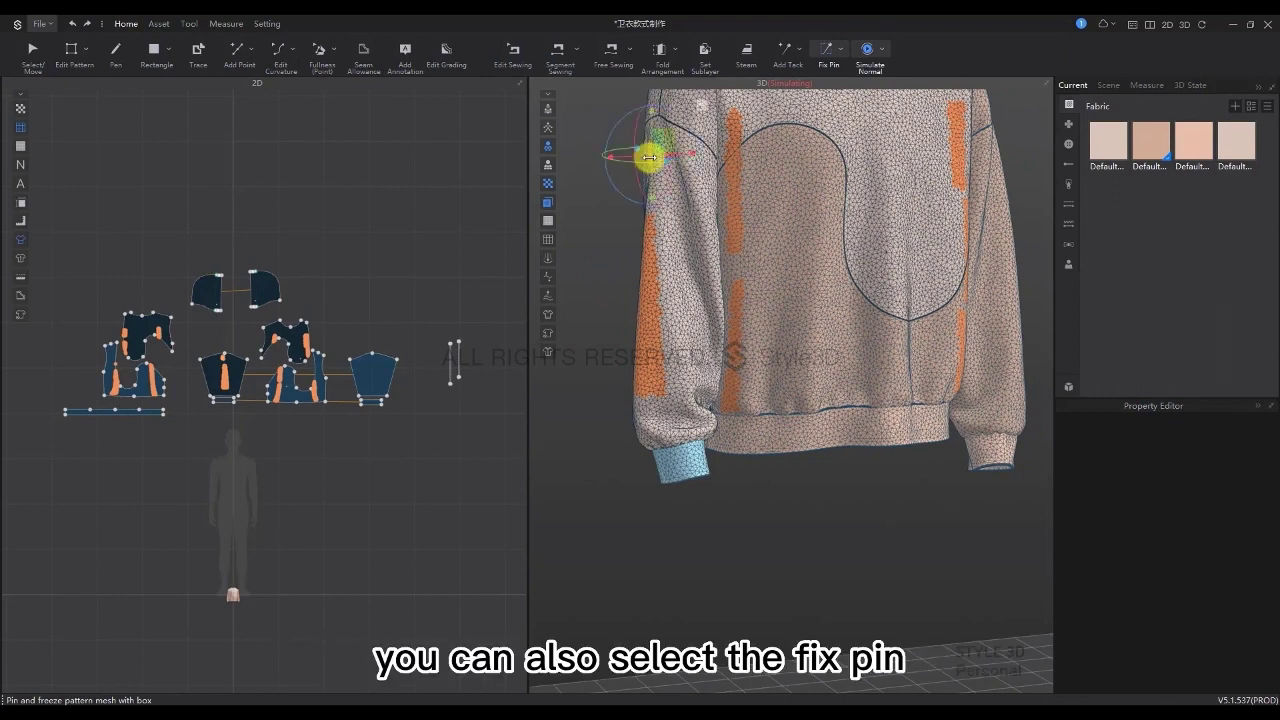
right_click(650, 157)
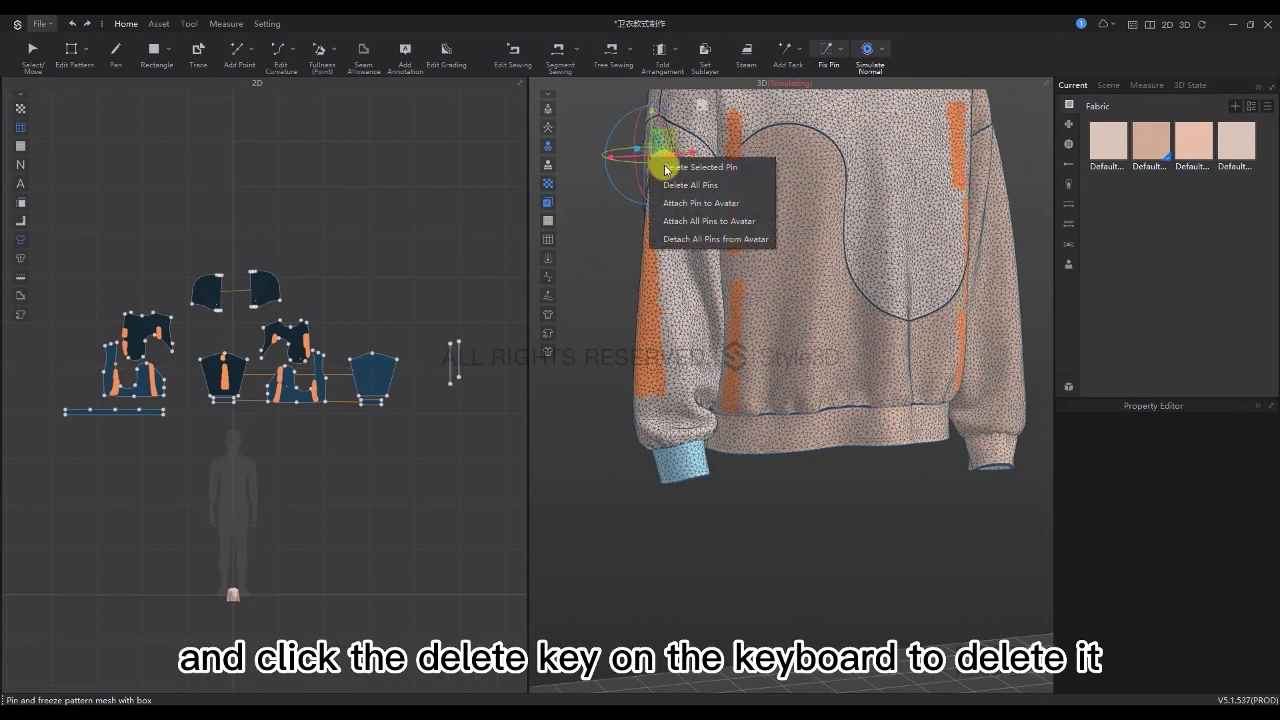
click(666, 170)
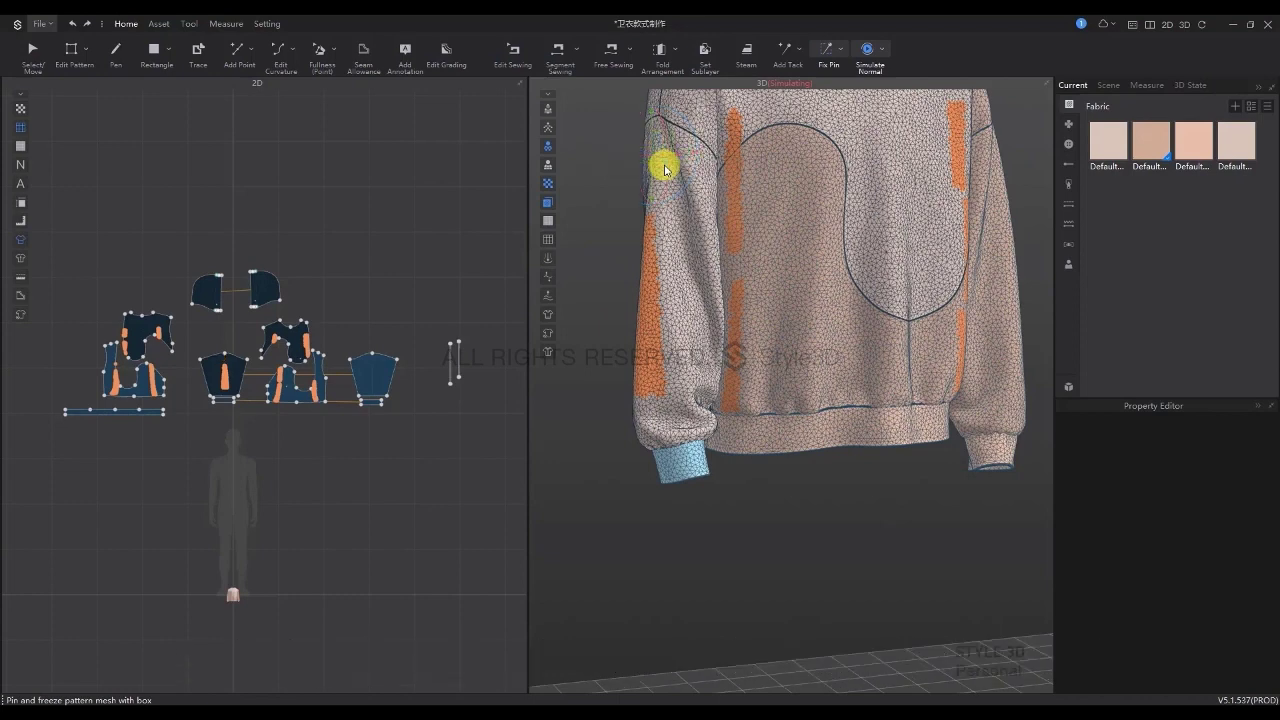
Nudge the remaining fix pin on the cream sleeve's outer edge inward, and rerun the simulation to smooth the sleeve
right_drag(682, 301, 663, 295)
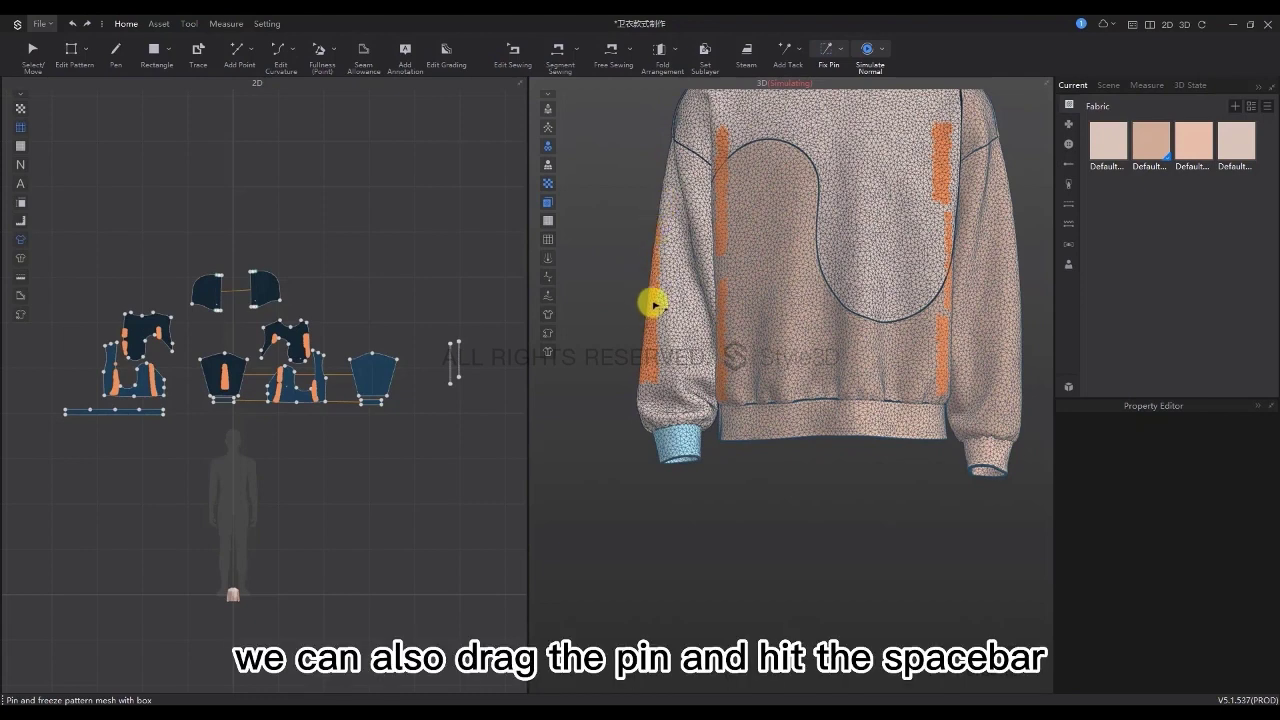
drag(654, 302, 656, 303)
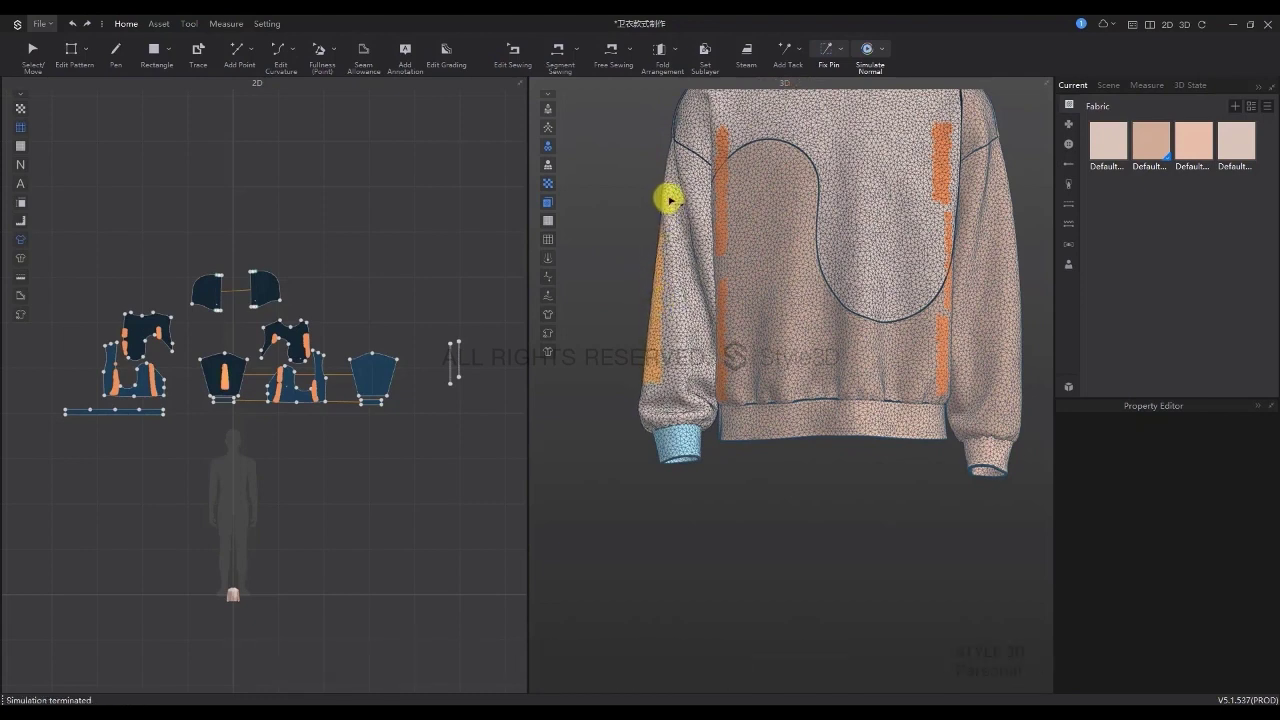
key(q)
click(686, 211)
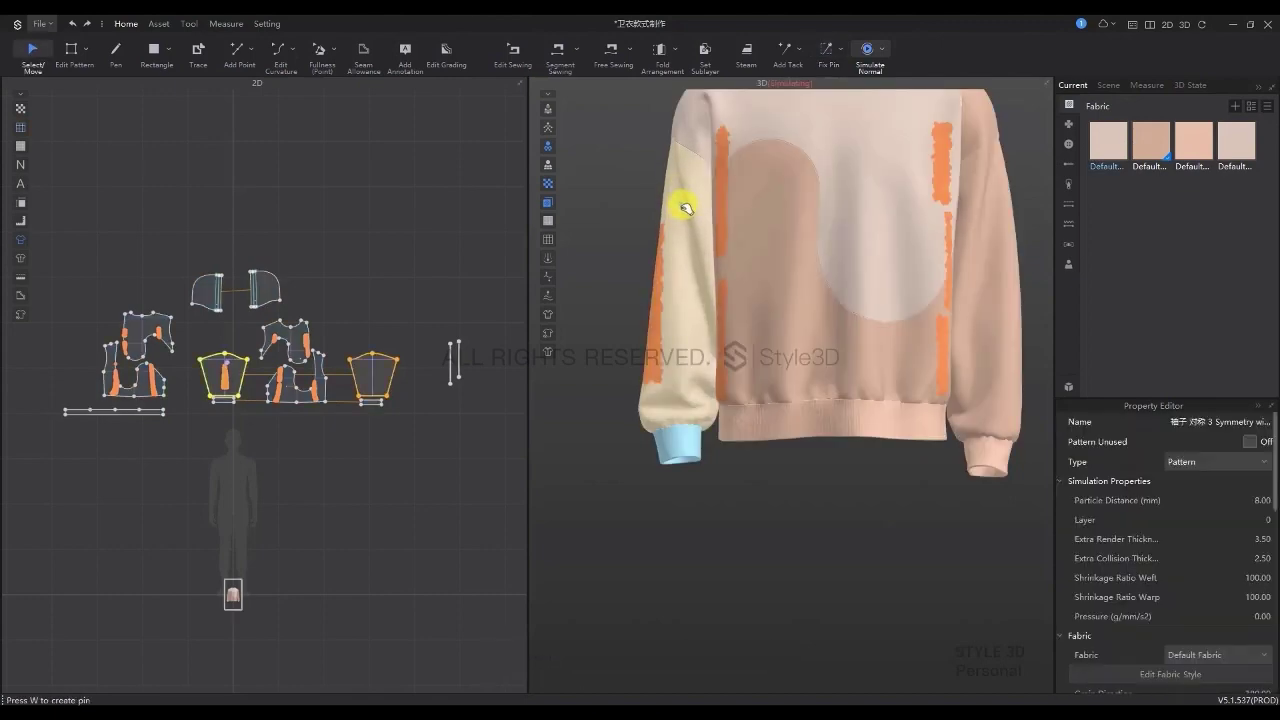
key(space)
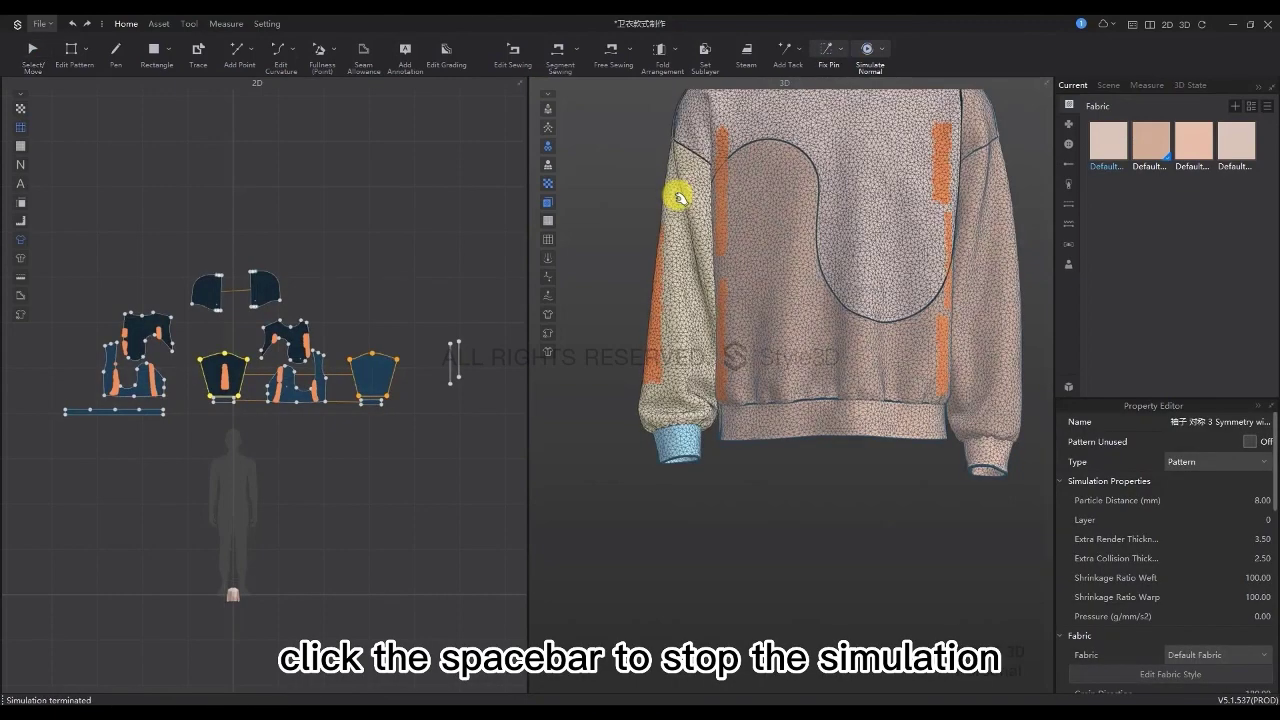
drag(657, 162, 663, 200)
key(space)
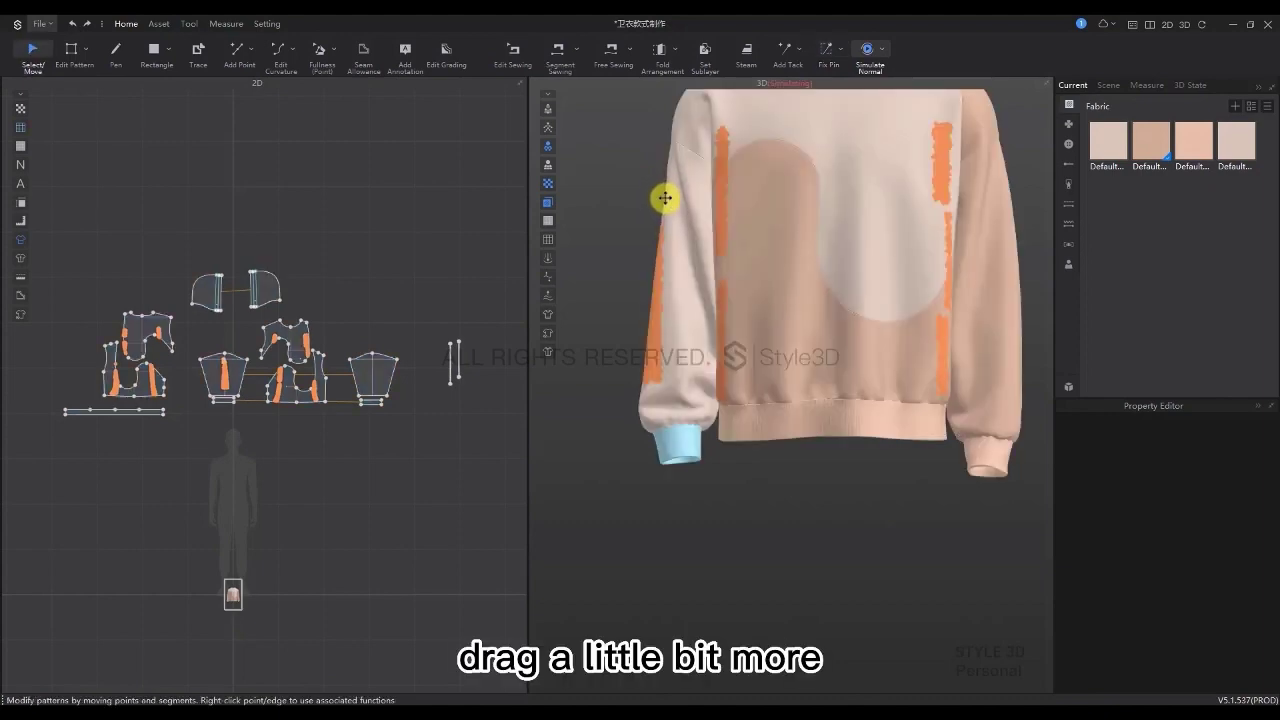
scroll(659, 198, up, 1)
key(space)
key(space)
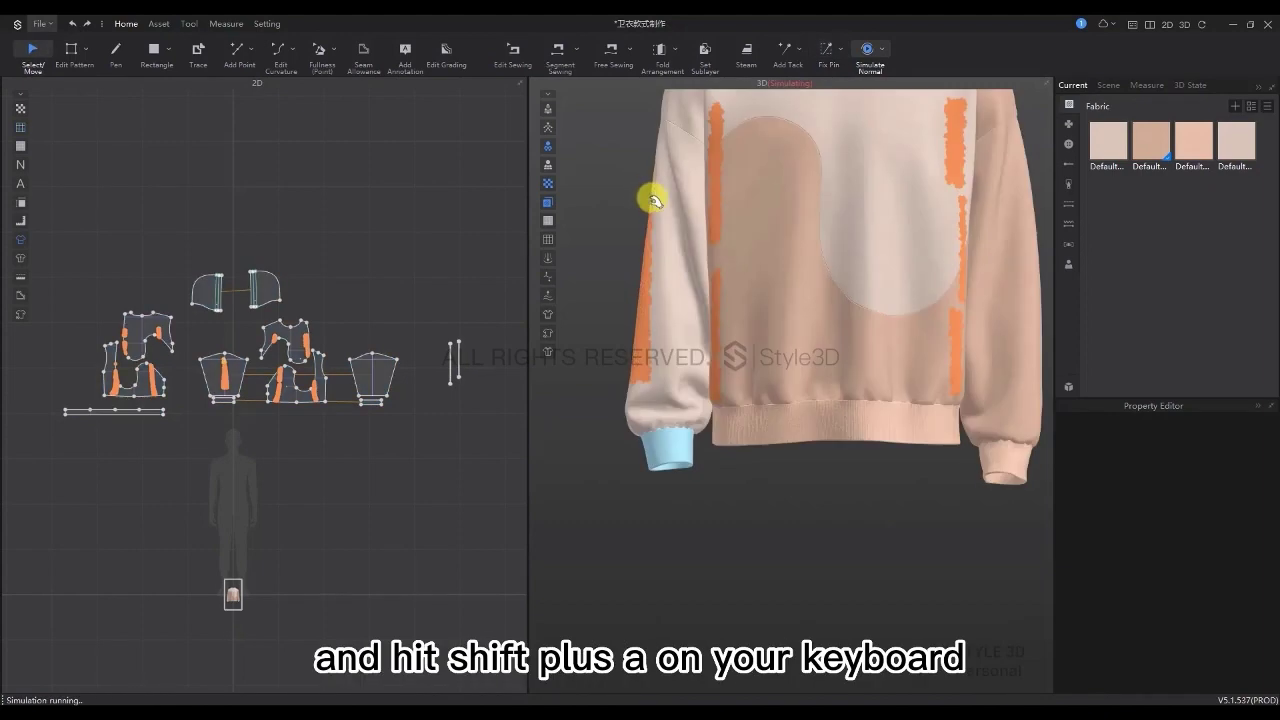
Show the avatar again and adjust the cream sleeve from the front view with the simulation running
key(shift+a)
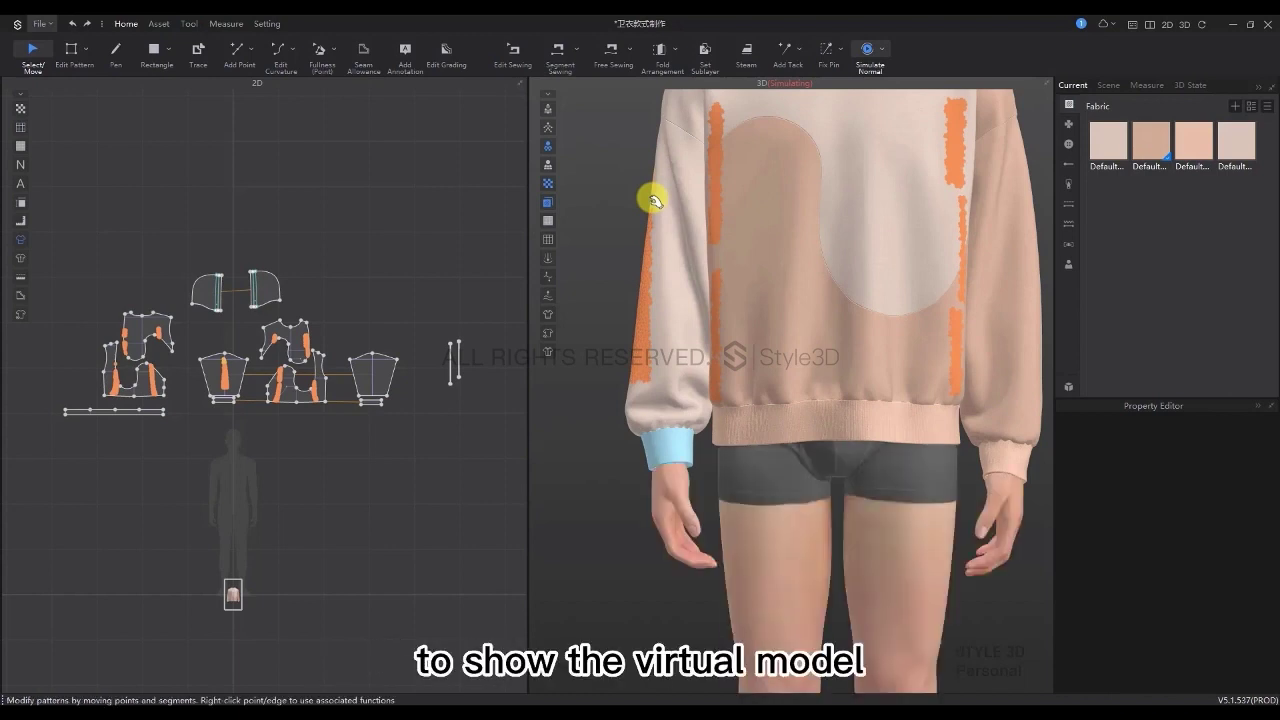
key(2)
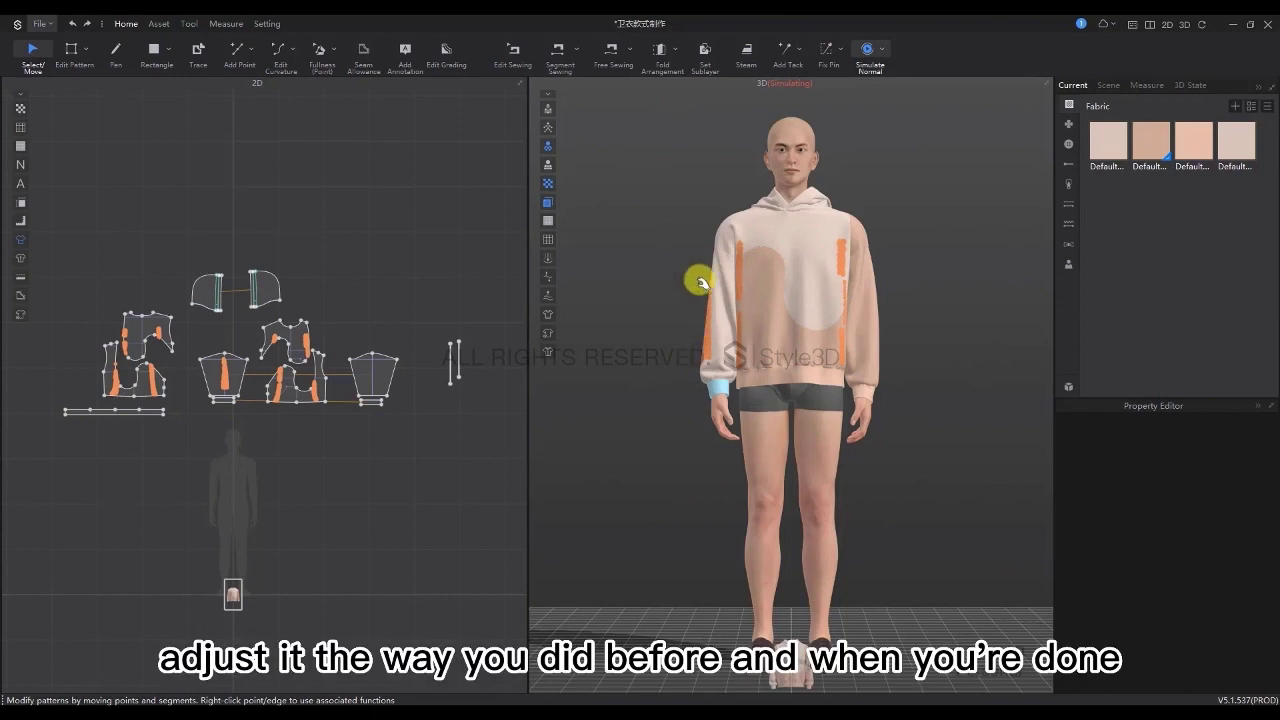
click(731, 276)
click(731, 278)
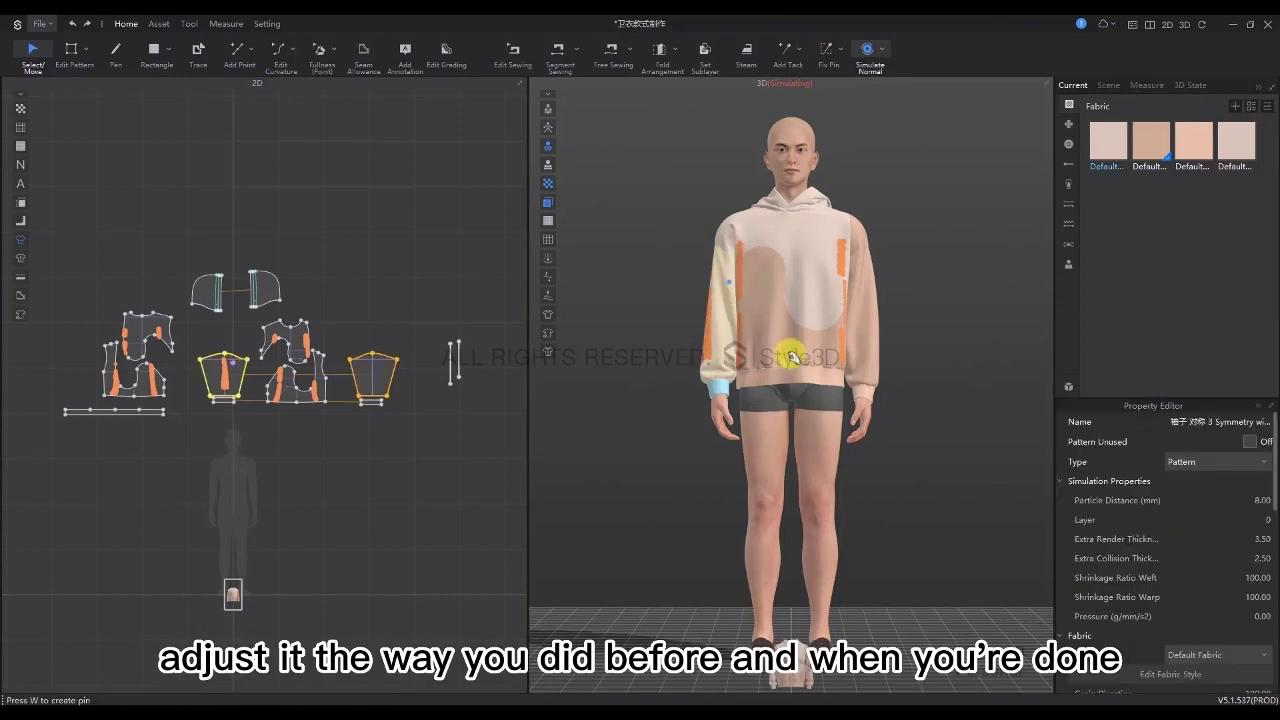
scroll(729, 213, up, 3)
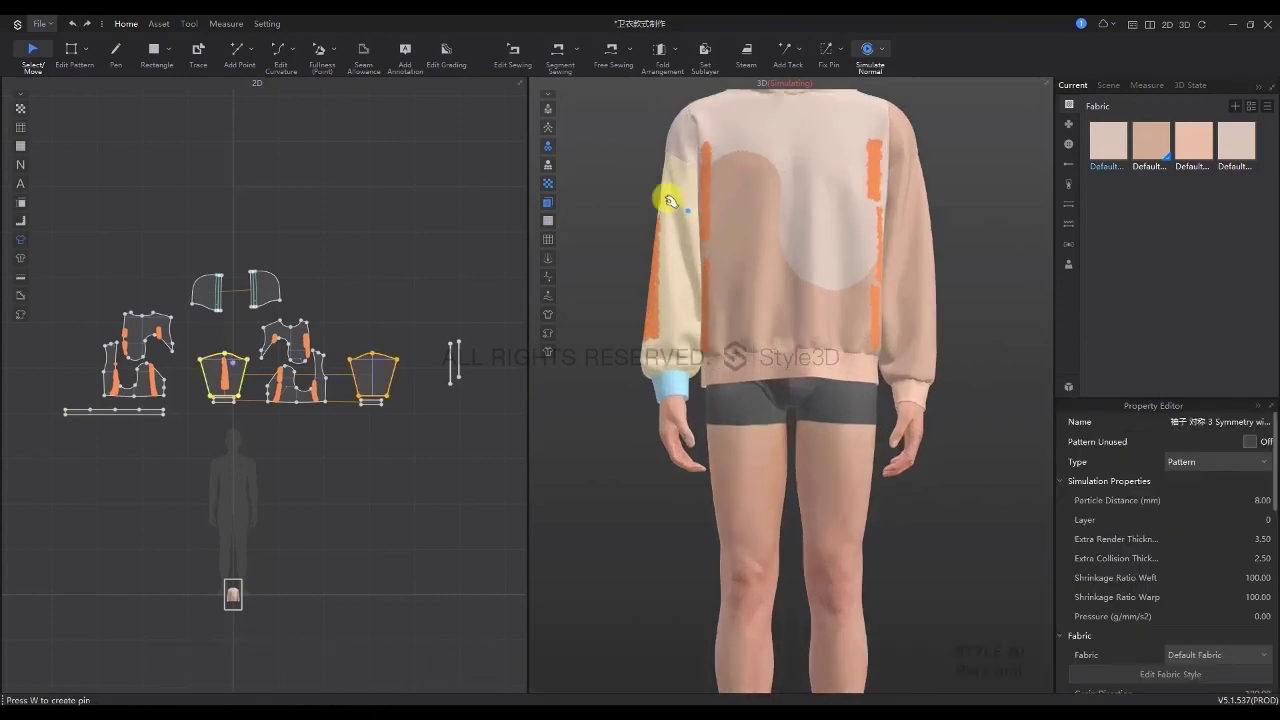
click(634, 150)
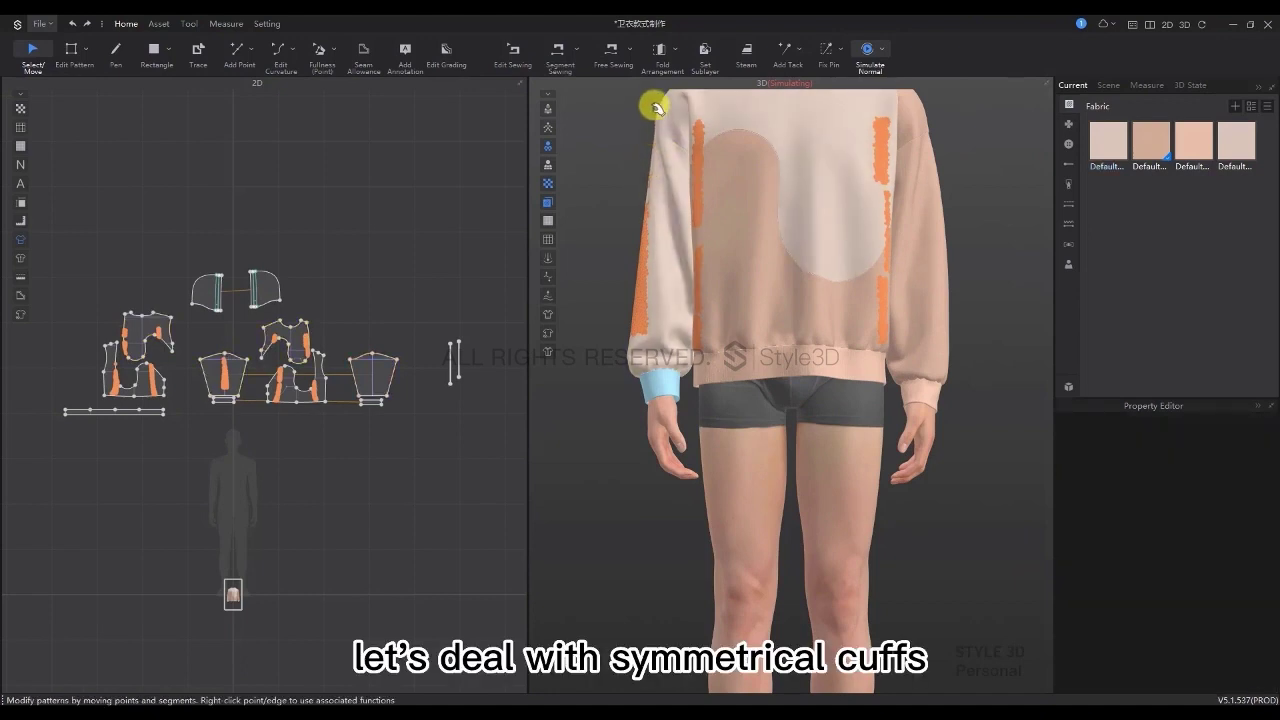
Apply Symmetry The Shape to the peach sleeve's cuff, and freeze that cuff before resuming the simulation
right_click(927, 395)
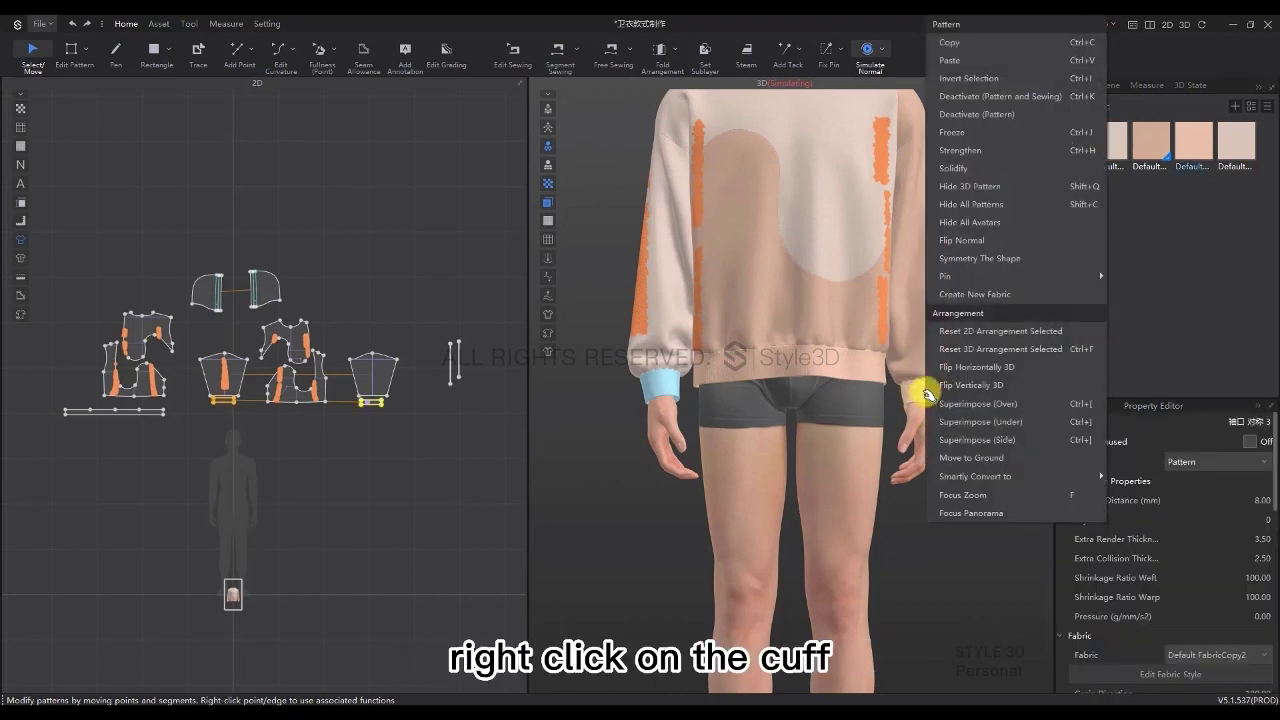
click(968, 262)
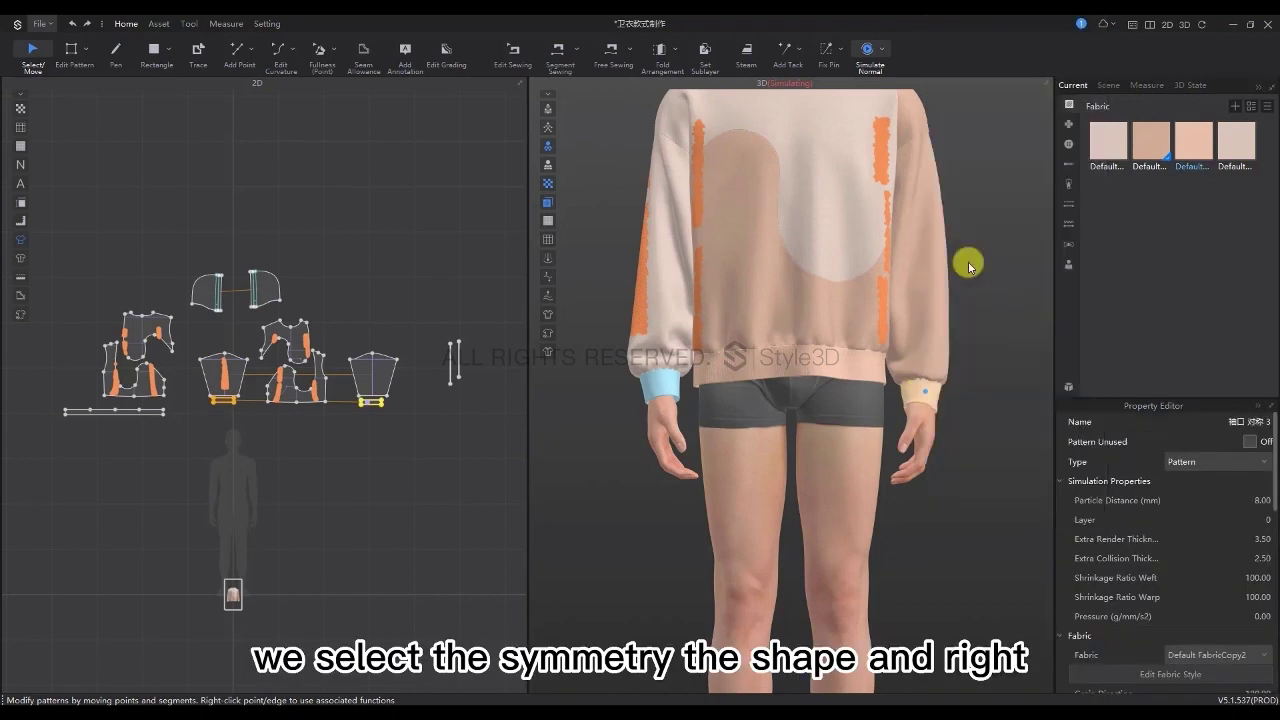
right_click(935, 393)
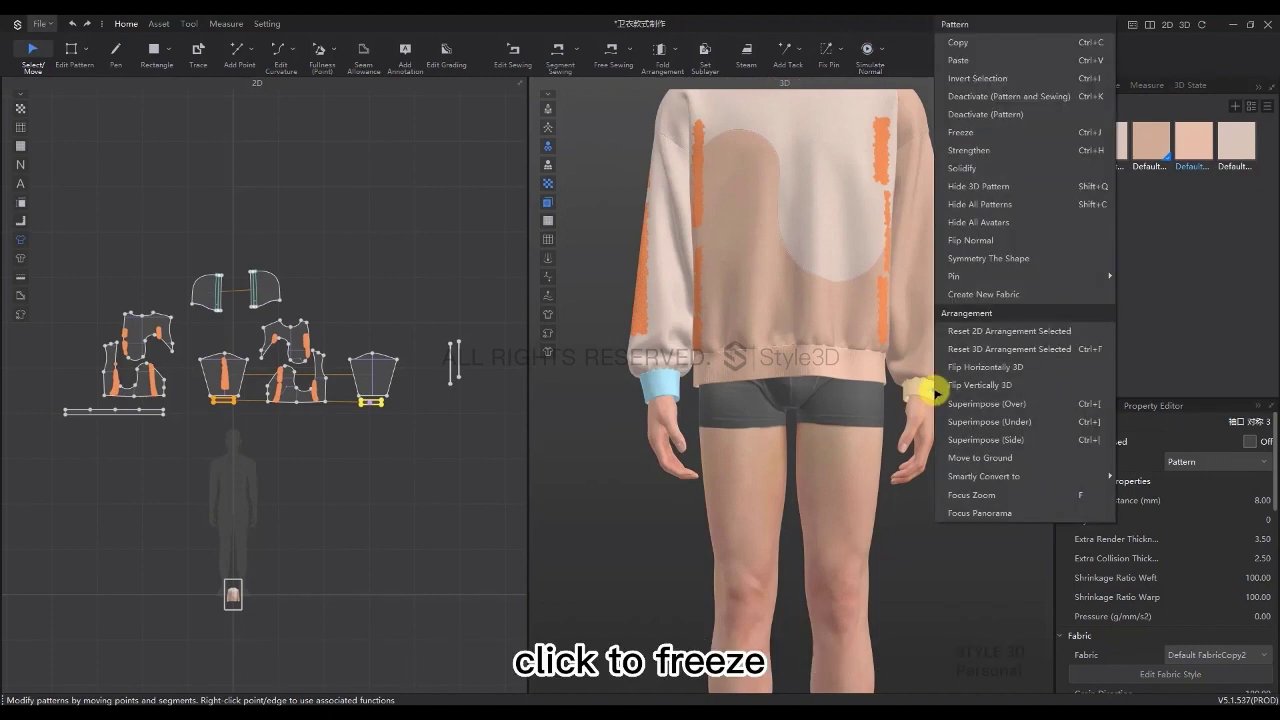
click(980, 131)
key(space)
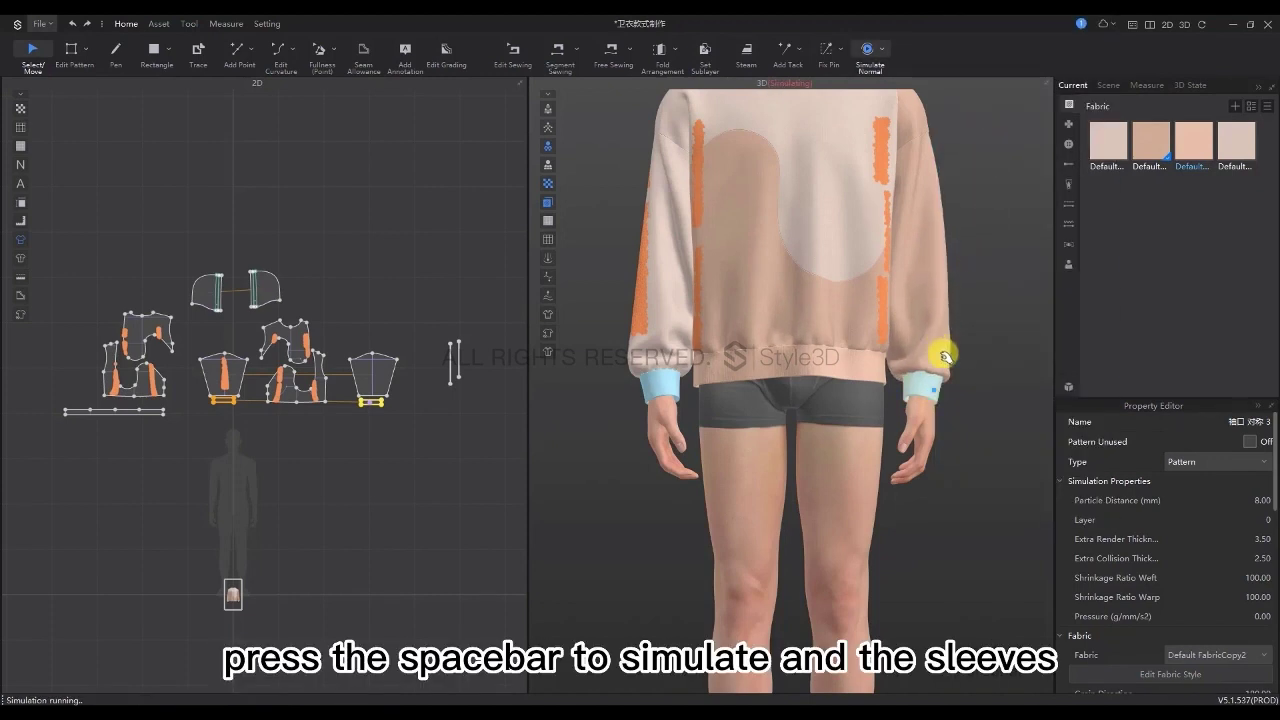
Apply Symmetry The Shape to the peach sleeve so it mirrors the adjusted cream sleeve
drag(943, 354, 937, 320)
right_click(937, 320)
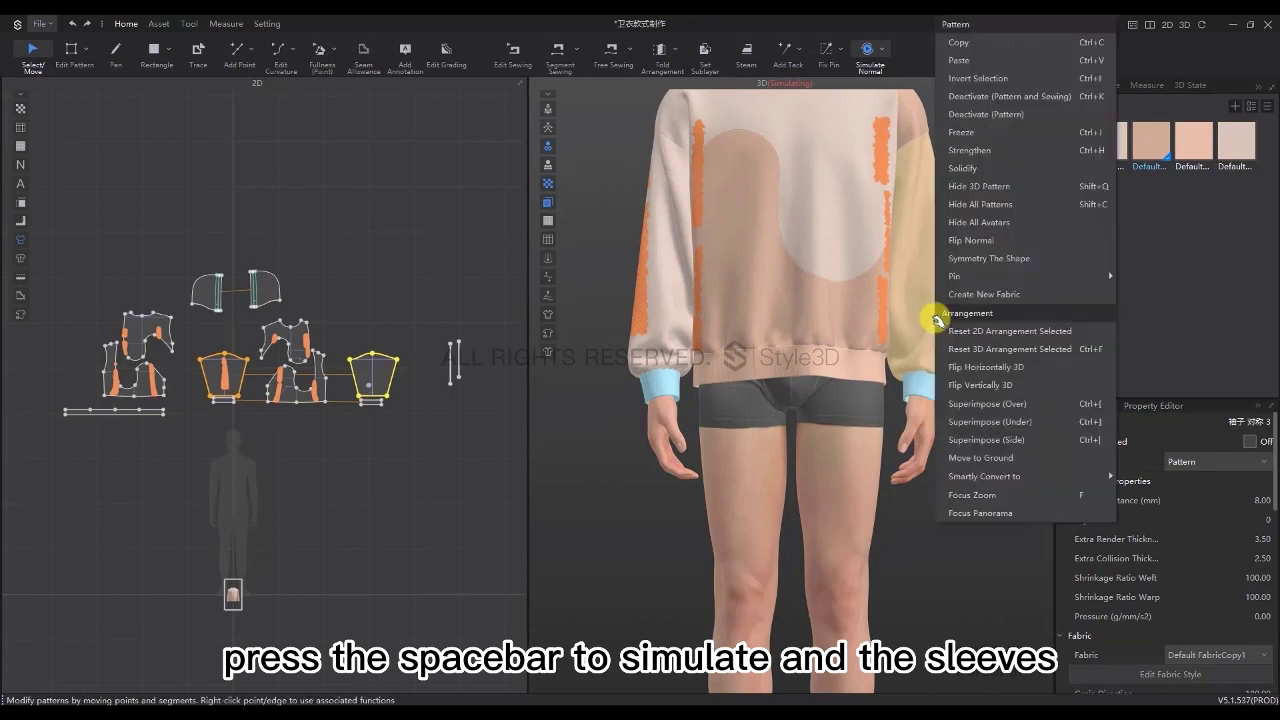
click(1010, 259)
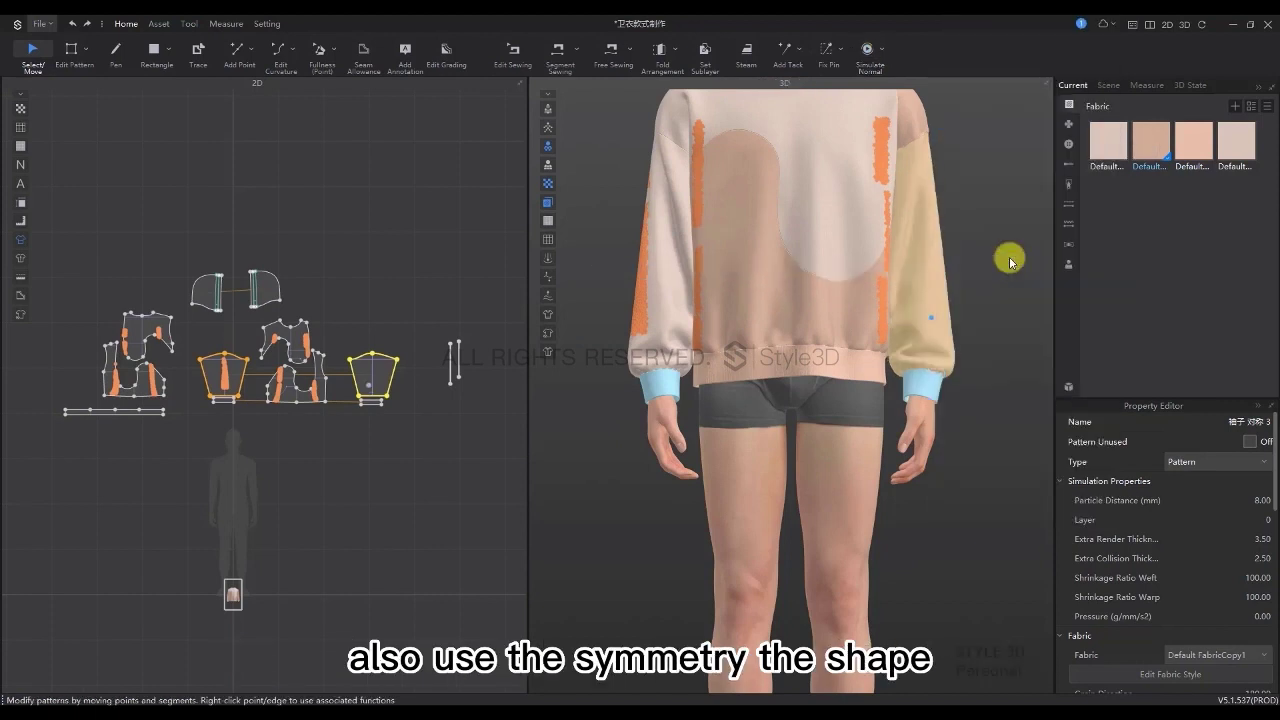
Add a fix pin along the upper outer edge of the peach sleeve and restart the simulation
click(826, 48)
drag(928, 160, 971, 291)
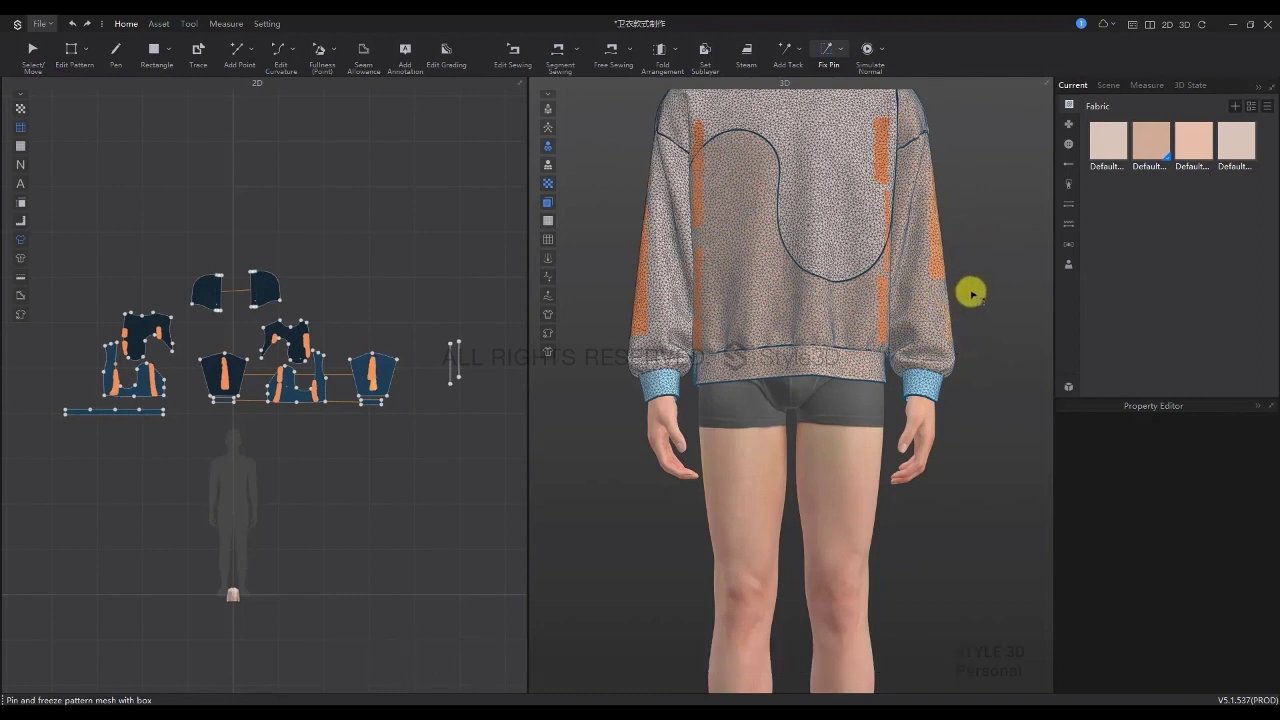
key(space)
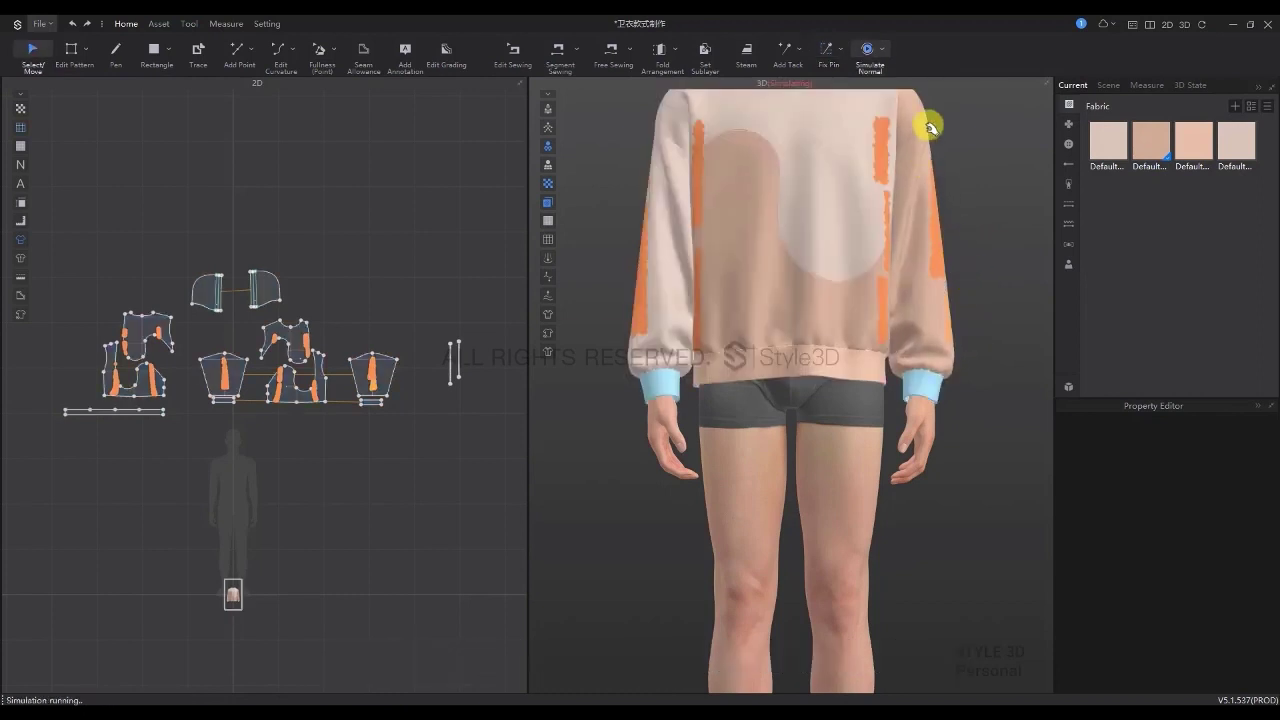
Adjust the peach sleeve's drape from shoulder to cuff with the simulation running, and check the garment from the front
click(913, 148)
click(928, 142)
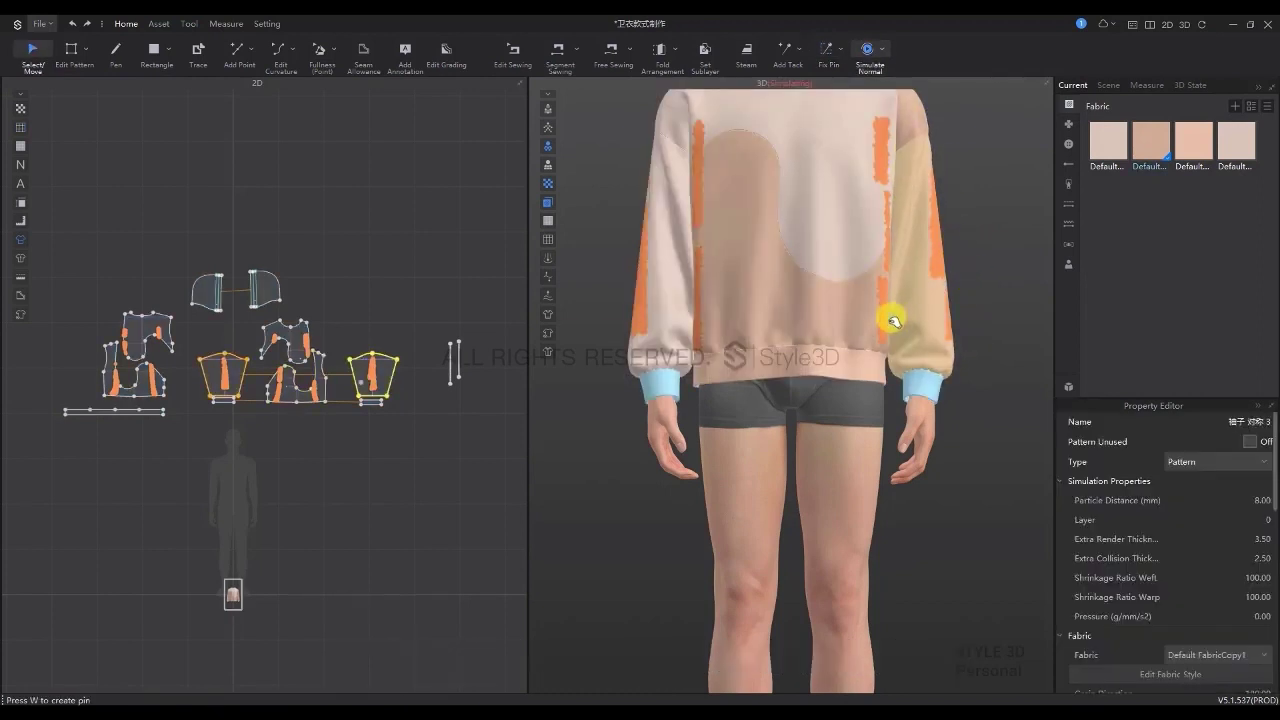
drag(927, 157, 959, 397)
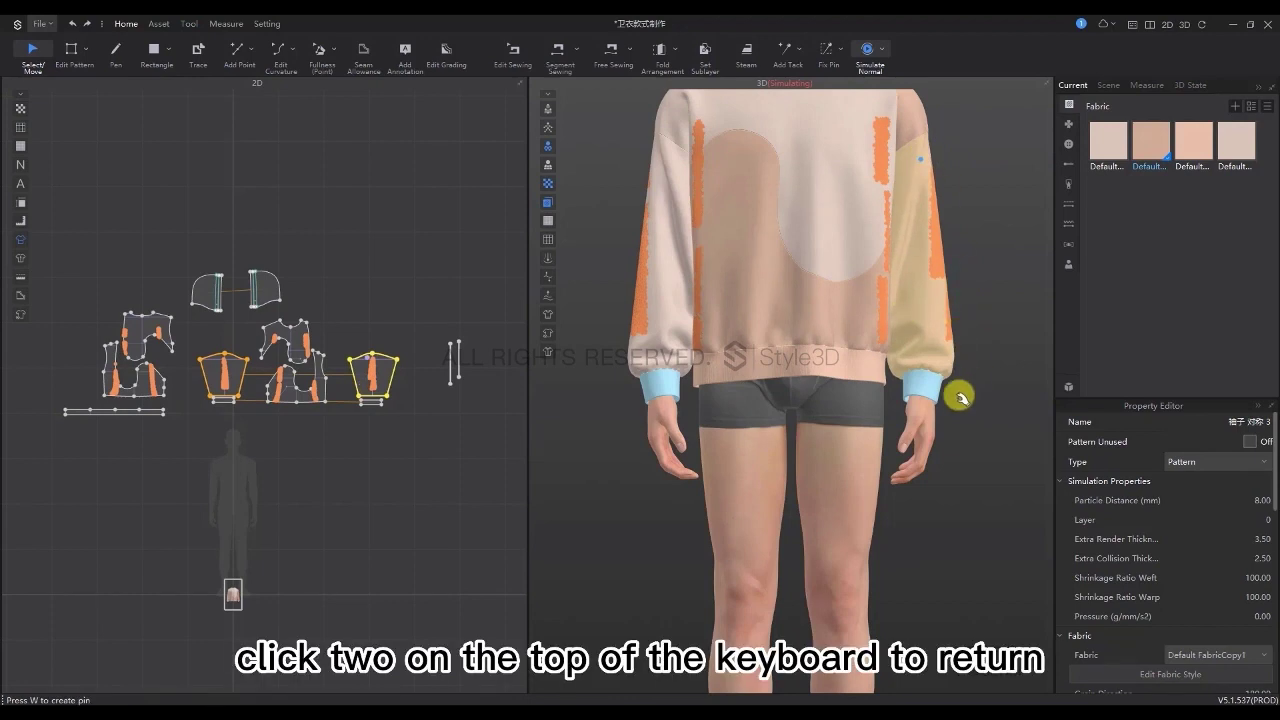
key(2)
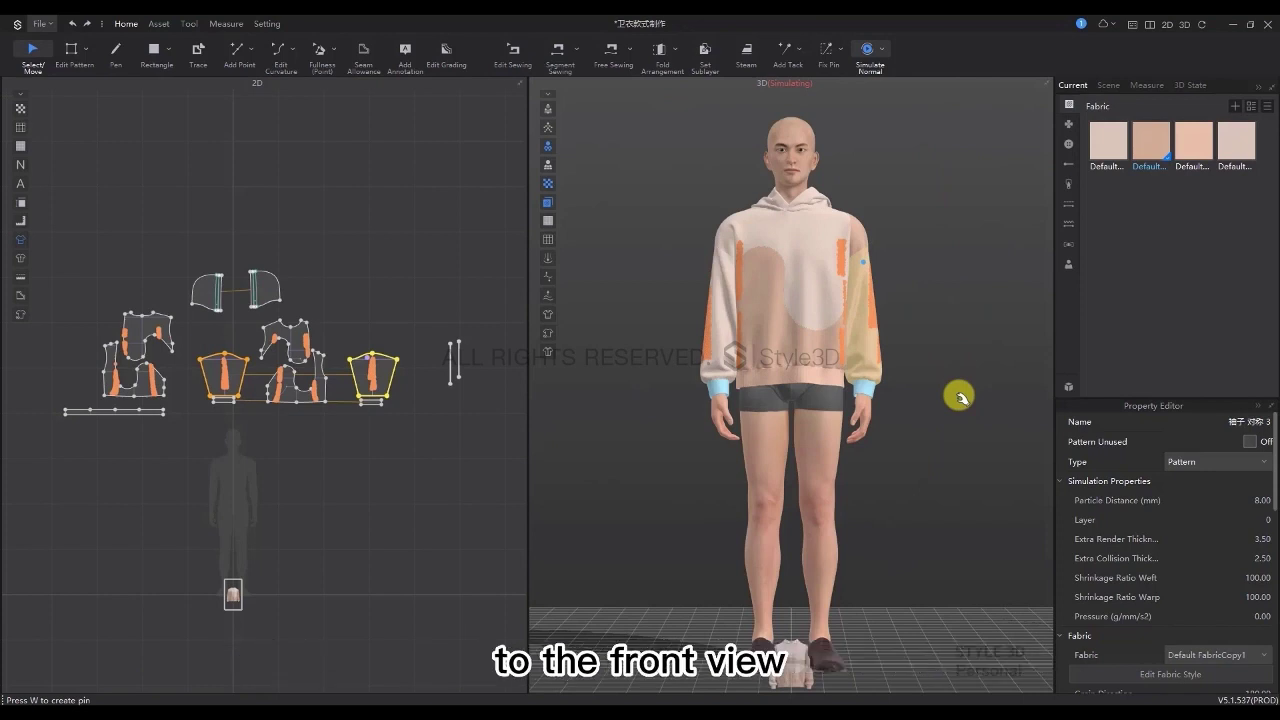
click(958, 397)
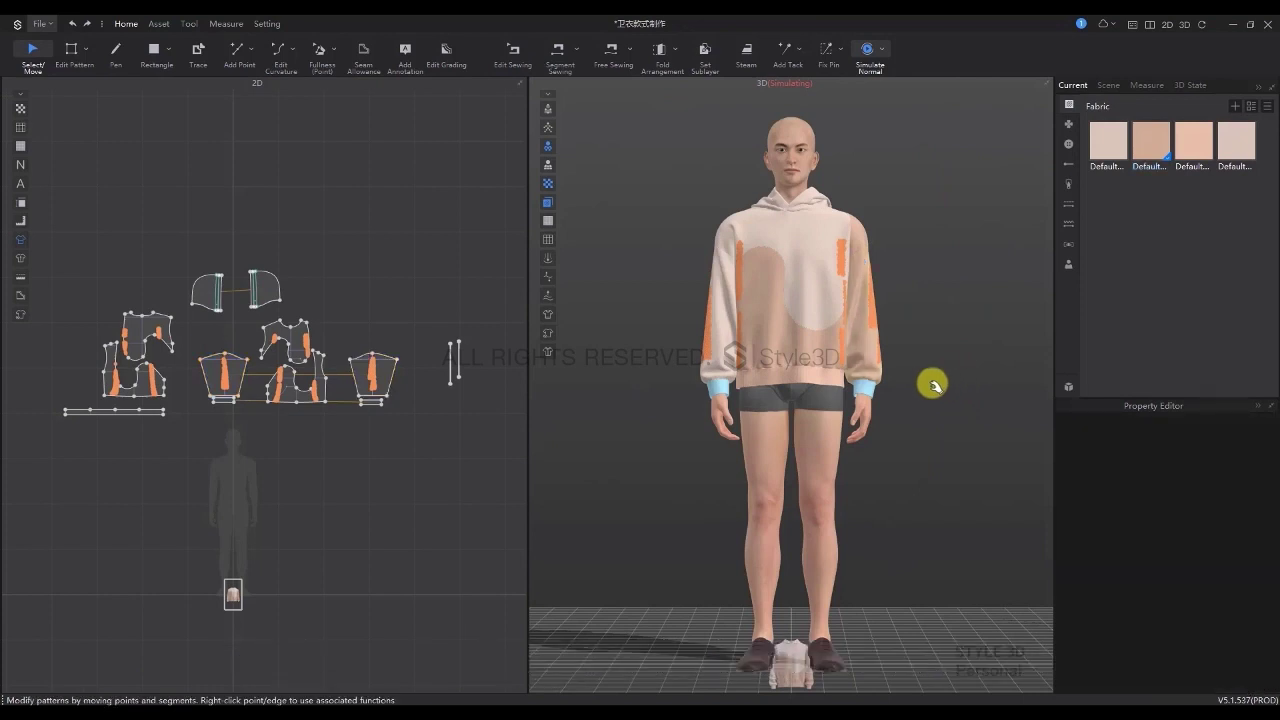
Pull the fabric just above the cuffs of the cream and peach sleeves into shape while the simulation runs
scroll(729, 271, up, 5)
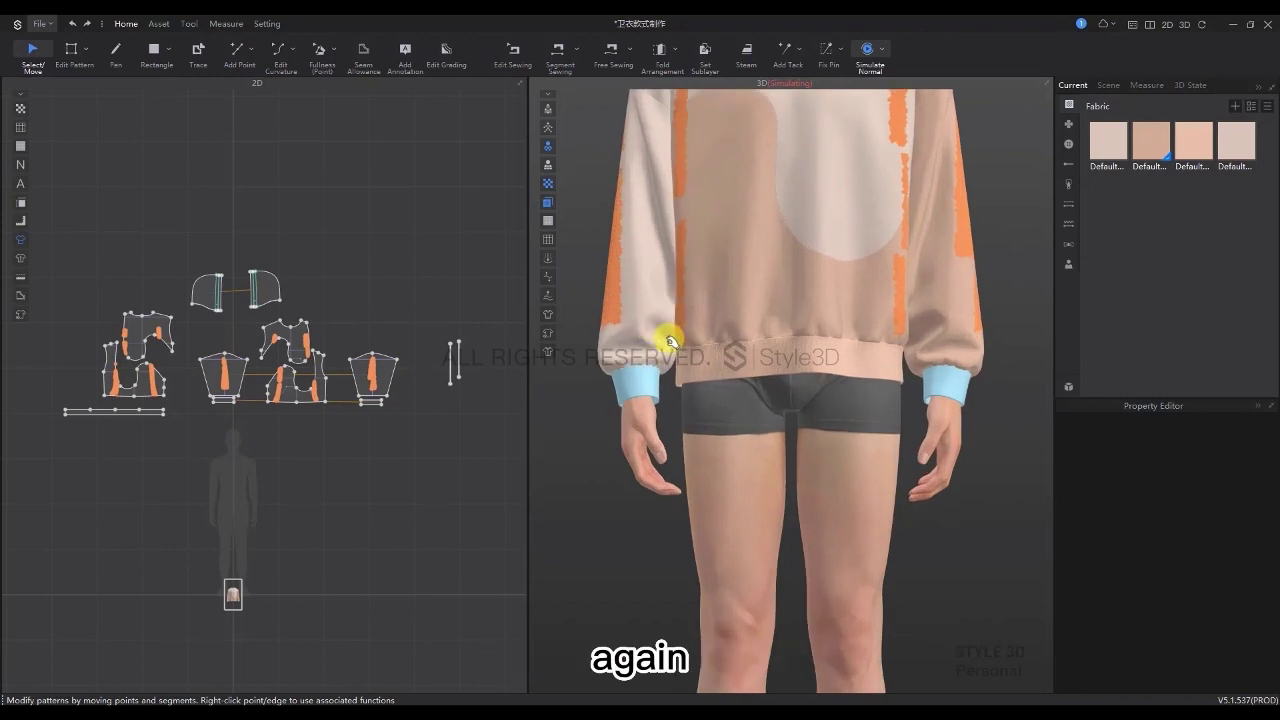
click(674, 333)
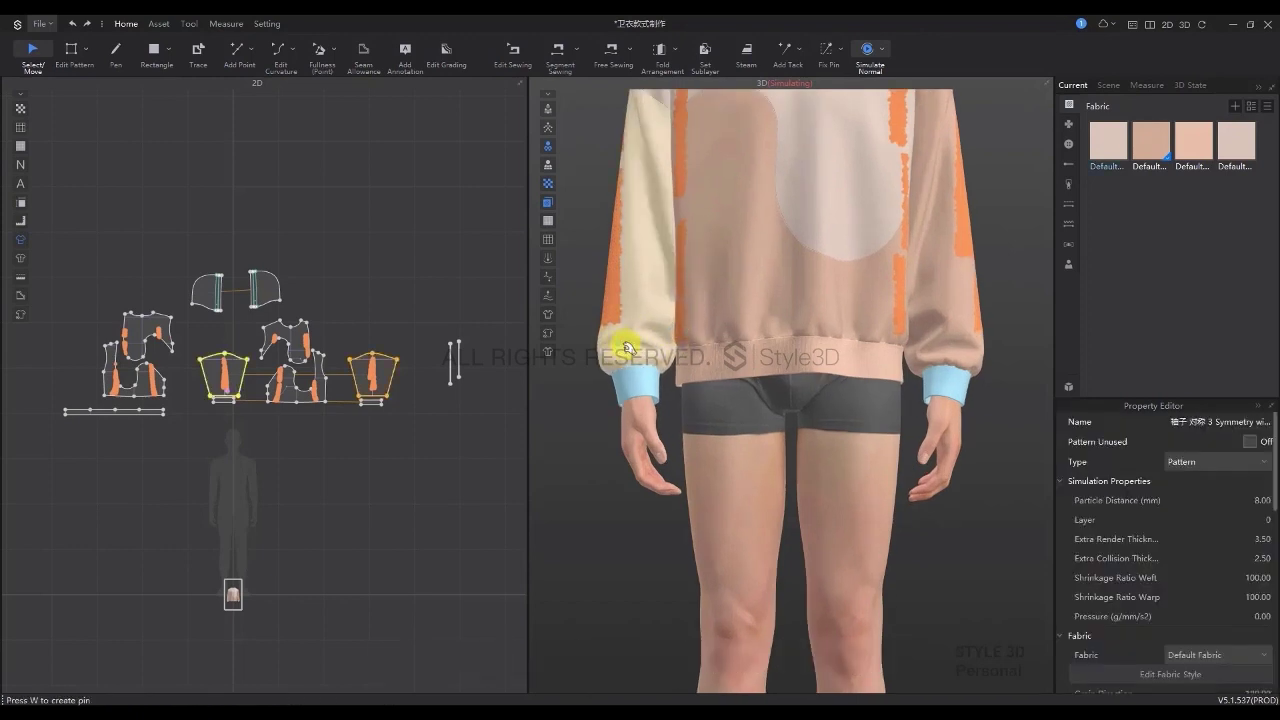
drag(626, 344, 612, 312)
click(952, 349)
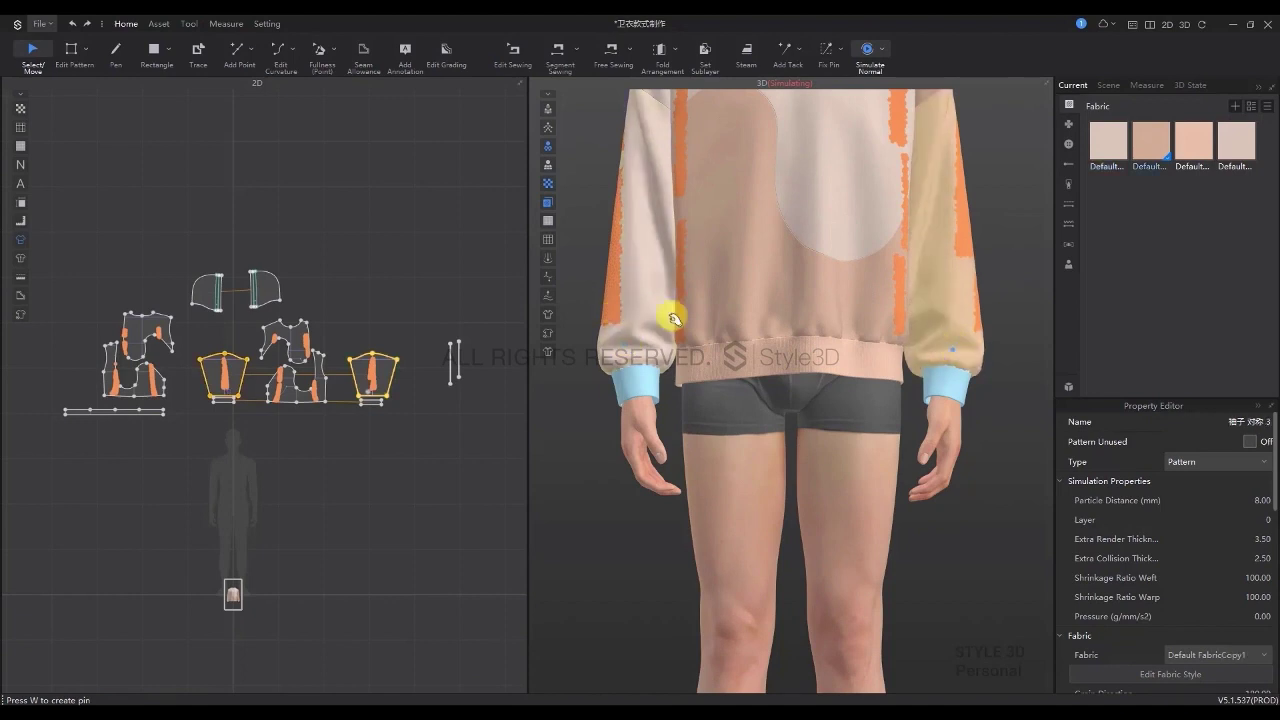
Delete the long fix pin on the cream sleeve's outer edge, and pin the sleeve's lower outer section again with the simulation stopped
right_click(610, 296)
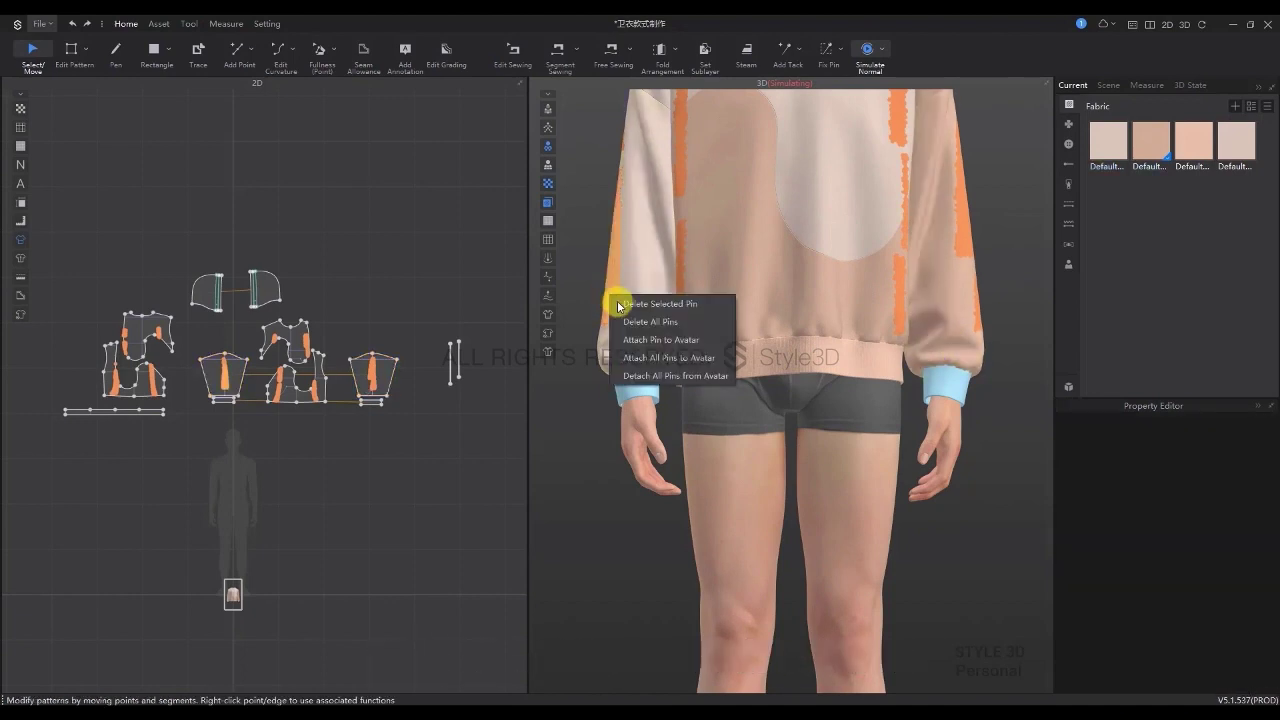
click(620, 301)
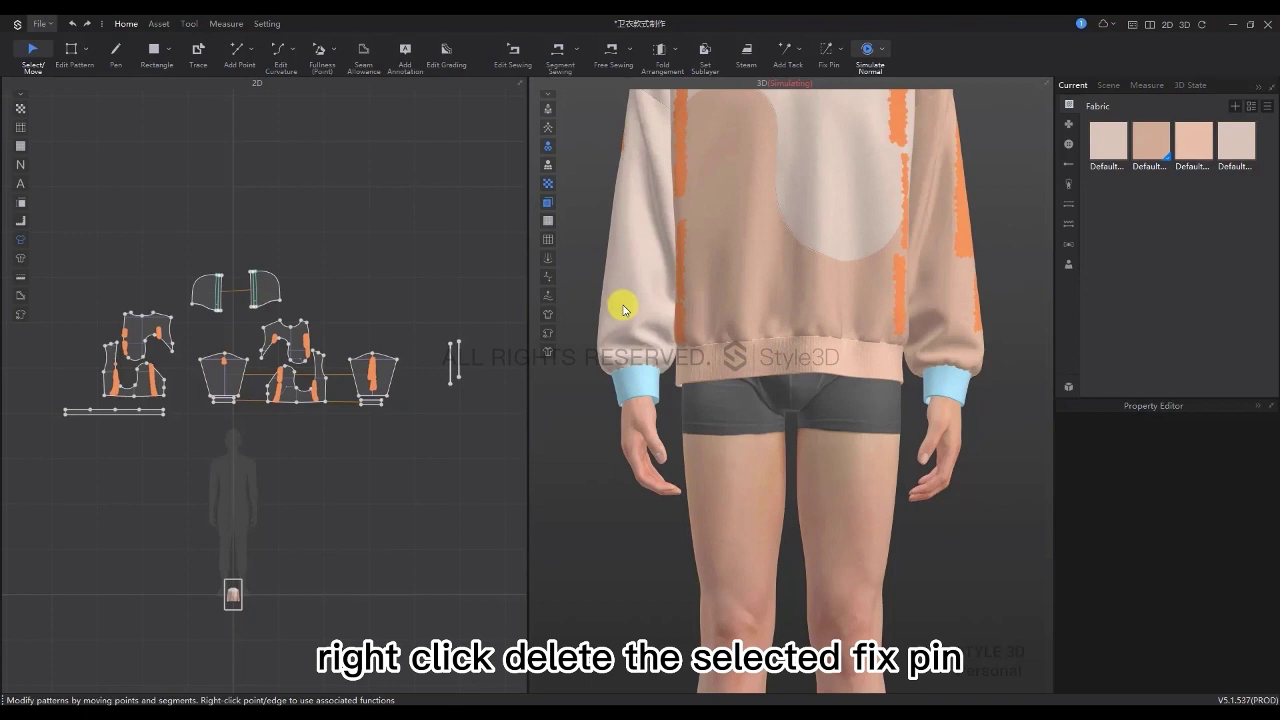
key(space)
key(w)
drag(589, 257, 627, 330)
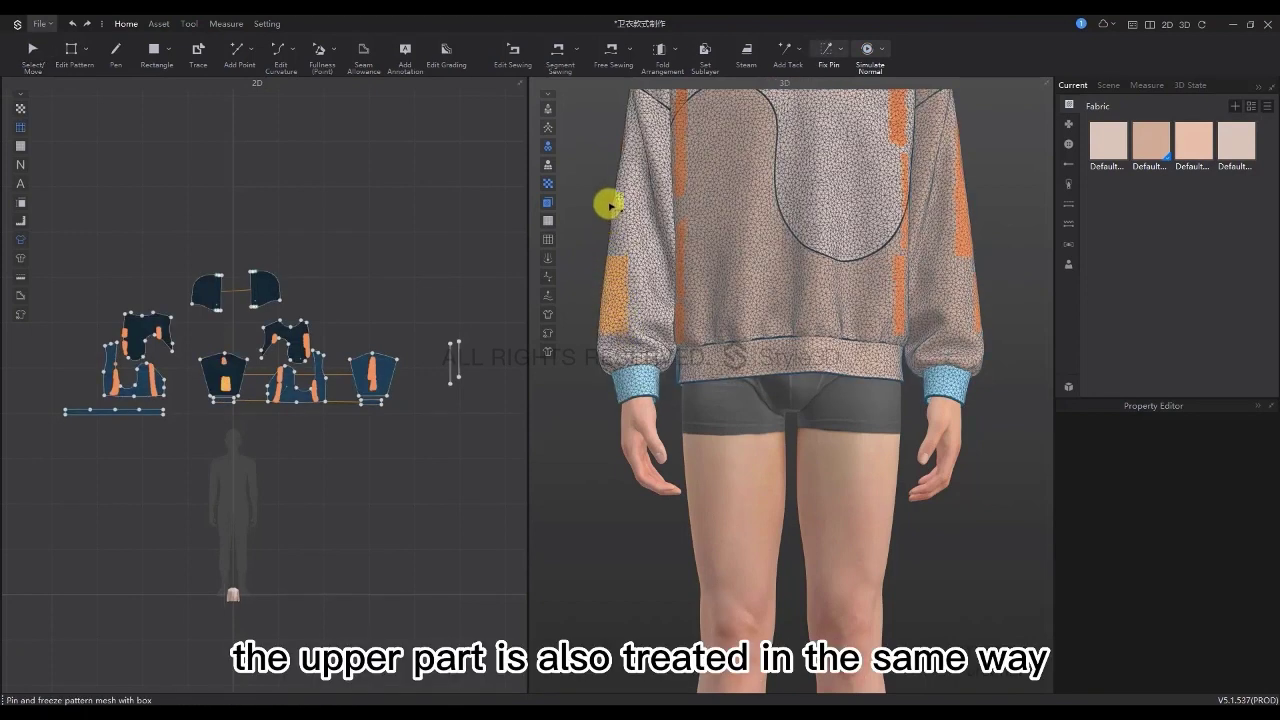
Replace the upper fix pin on the cream sleeve's outer edge with a new one, and restart the simulation
click(624, 149)
right_click(624, 149)
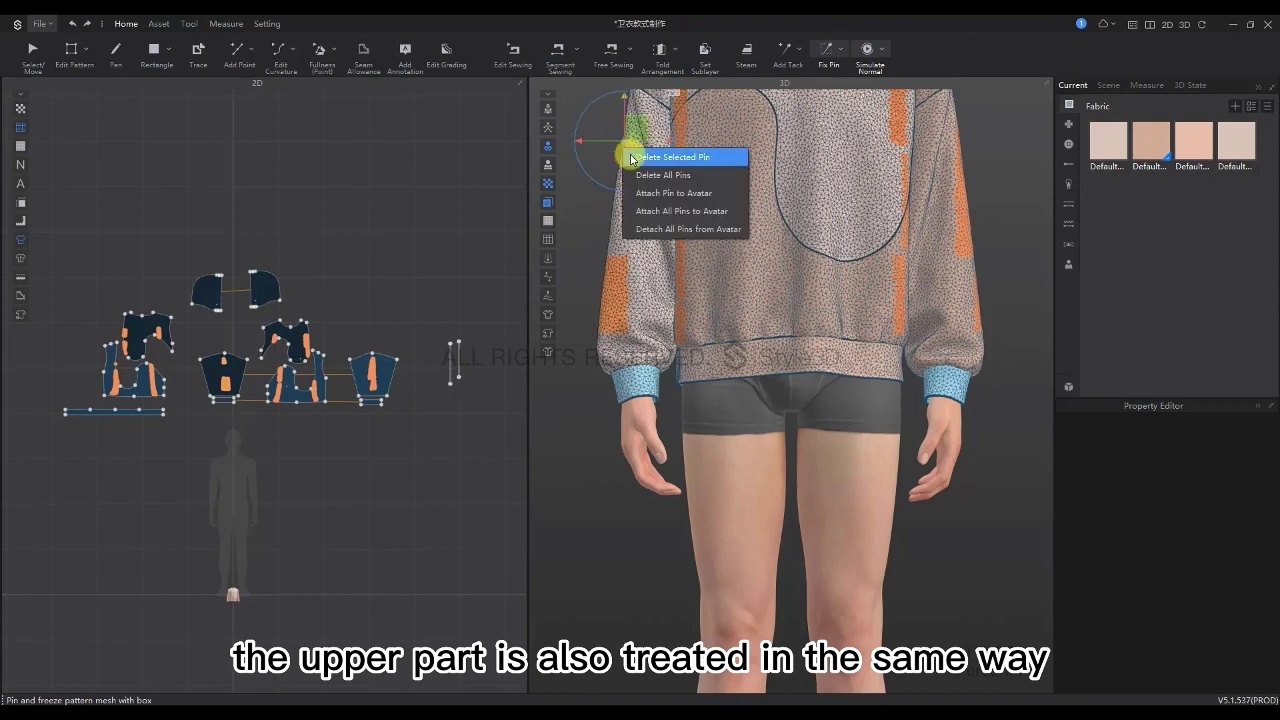
click(629, 157)
key(space)
key(space)
scroll(625, 262, down, 2)
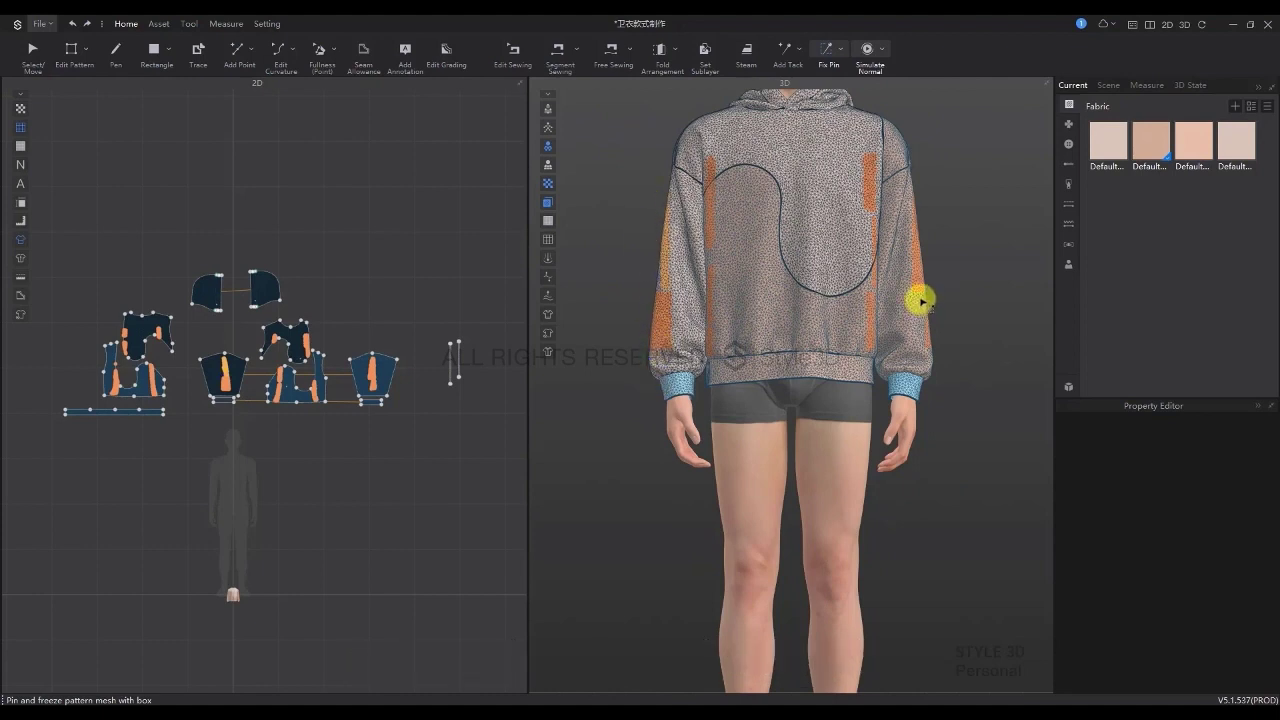
key(space)
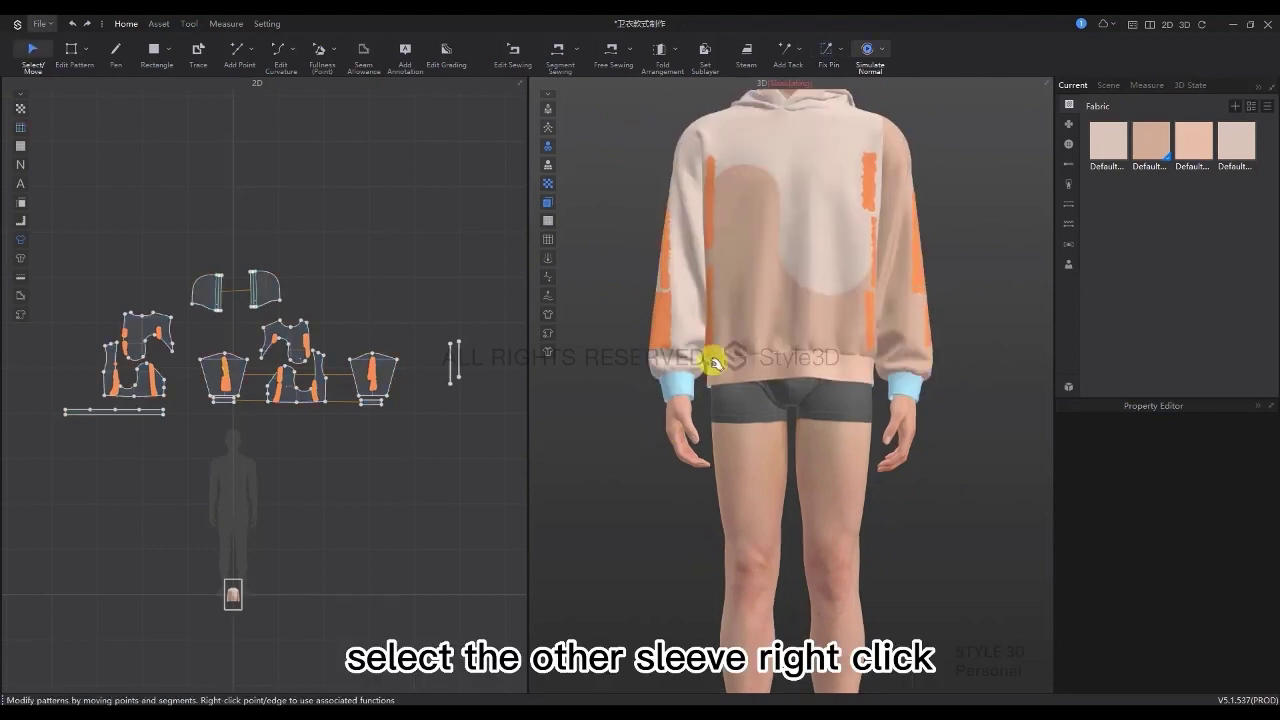
Apply Symmetry The Shape to the peach sleeve to match the re-pinned cream sleeve
click(903, 342)
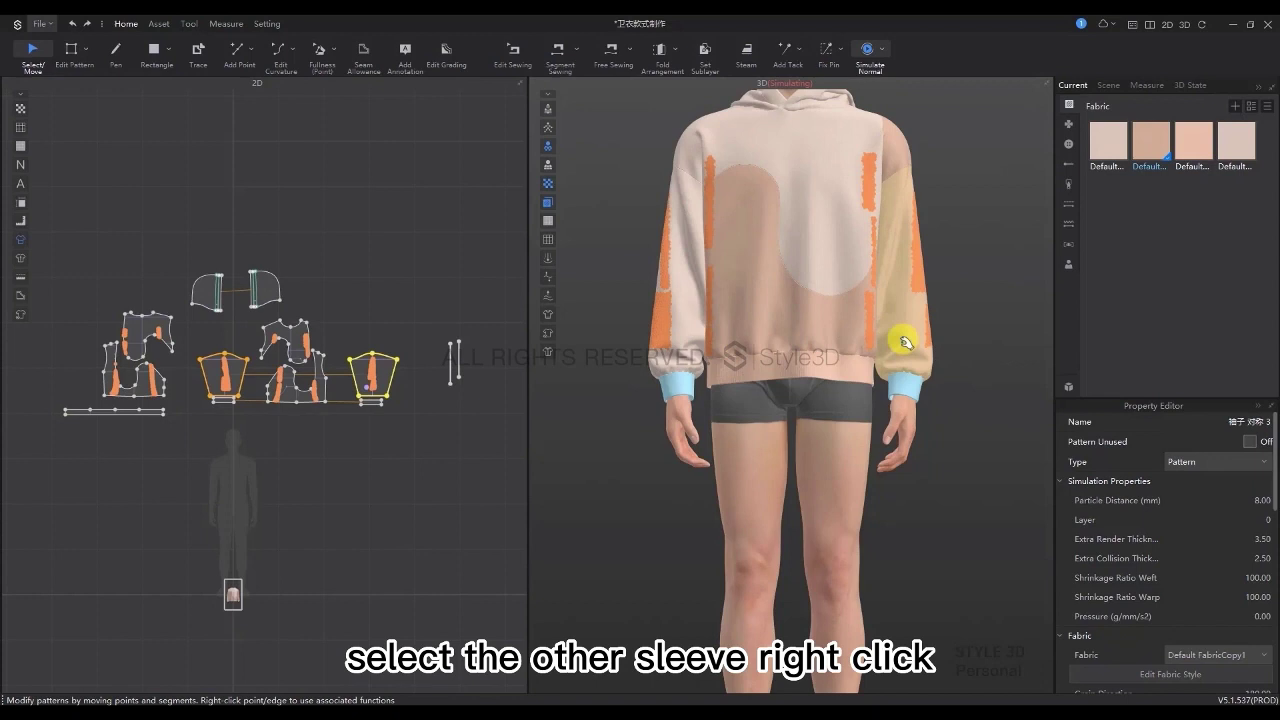
right_click(903, 295)
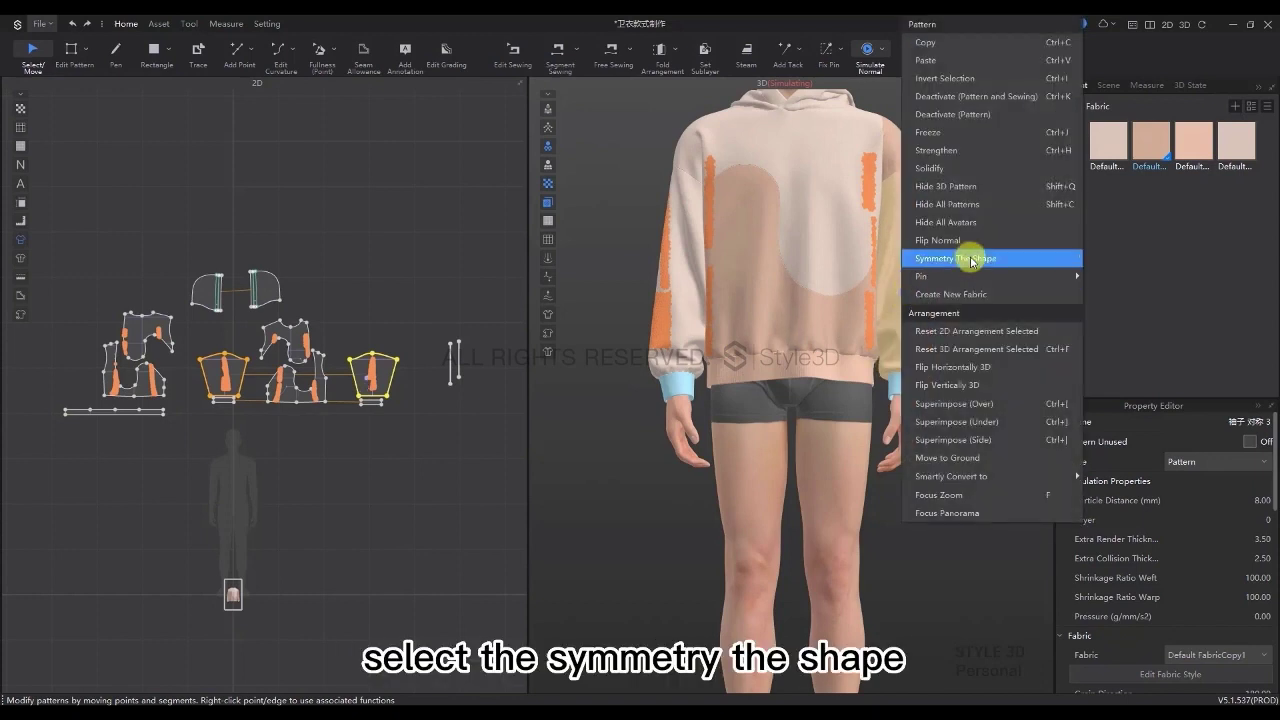
click(955, 258)
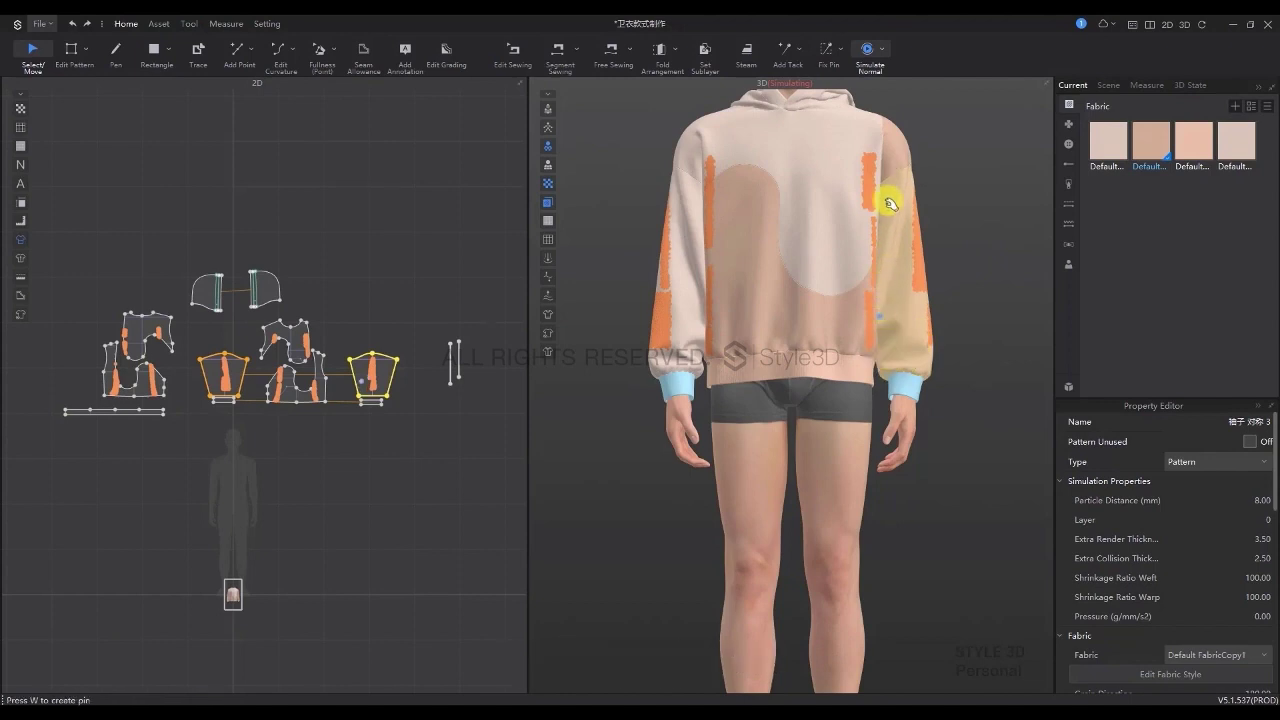
click(968, 290)
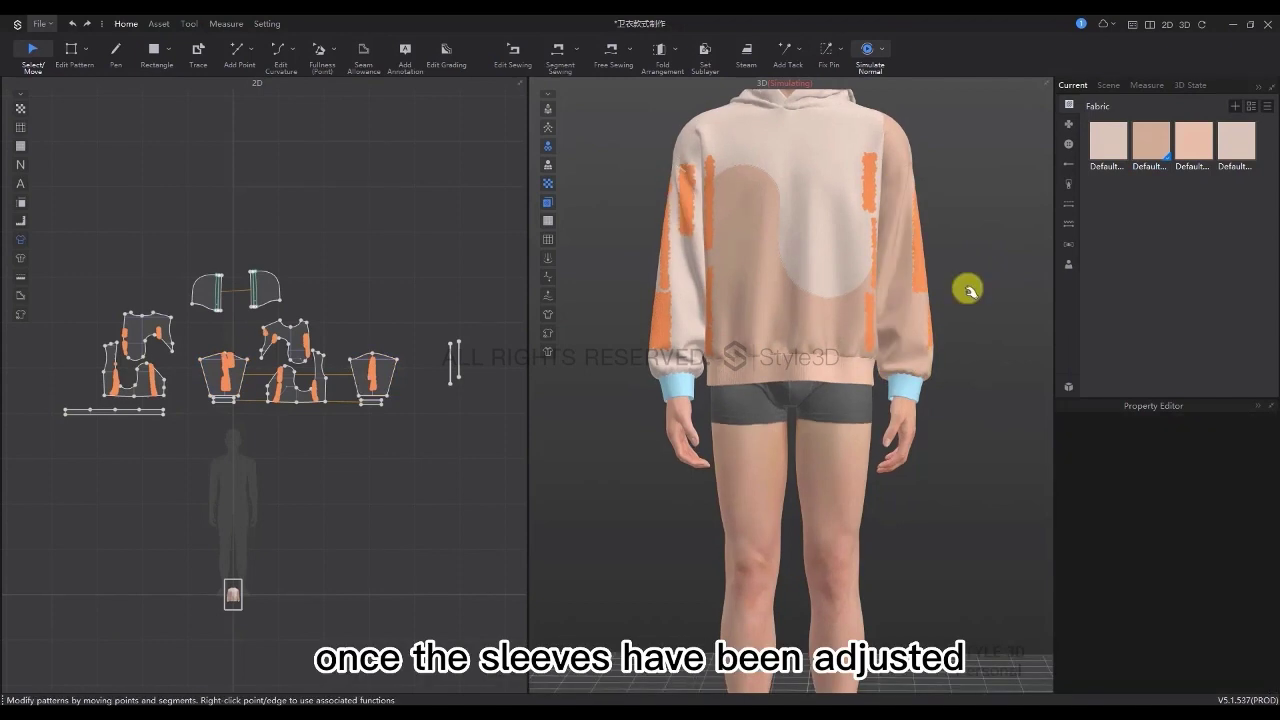
Record a new 3D state of the garment from the front view and save the project
key(2)
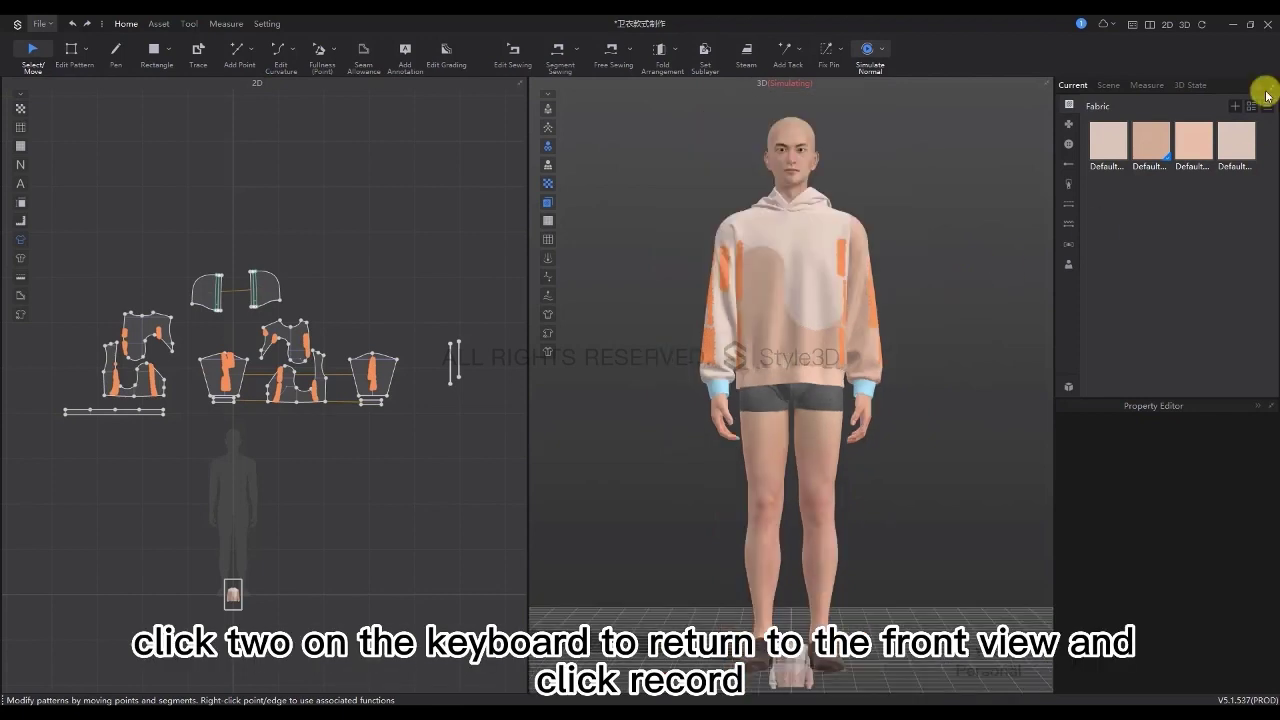
click(1190, 86)
click(1267, 107)
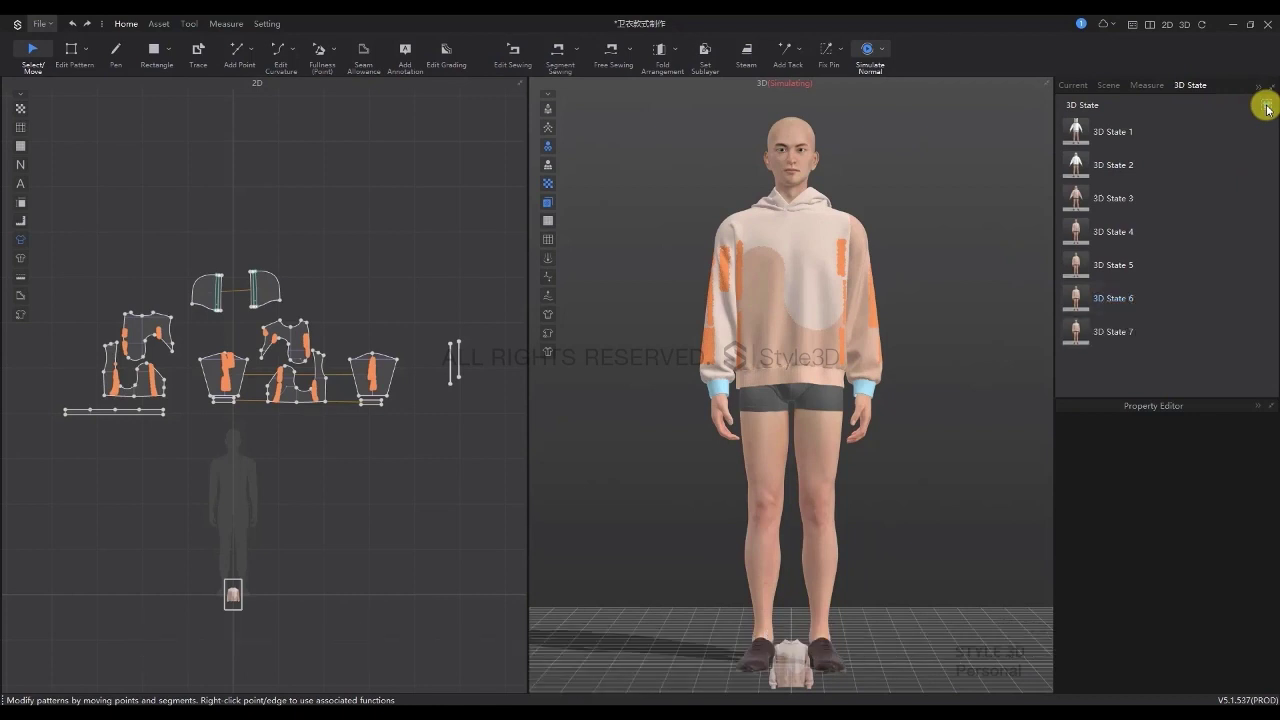
click(1267, 107)
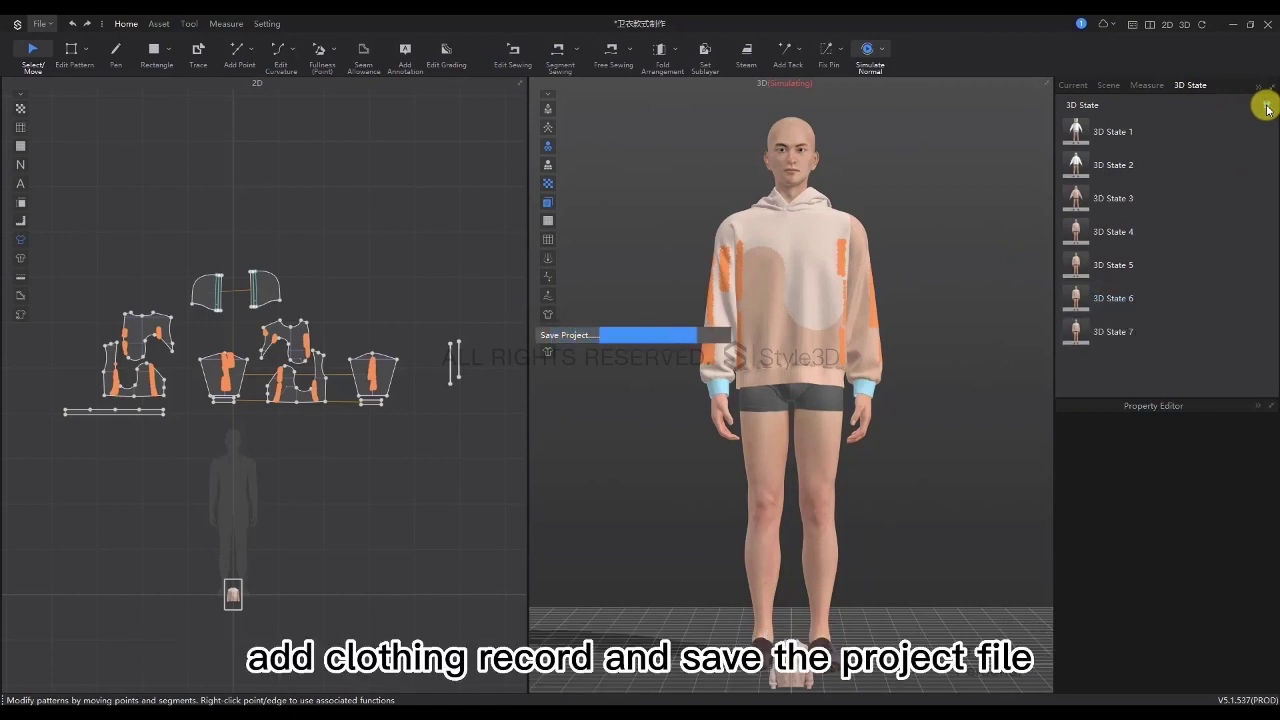
click(40, 26)
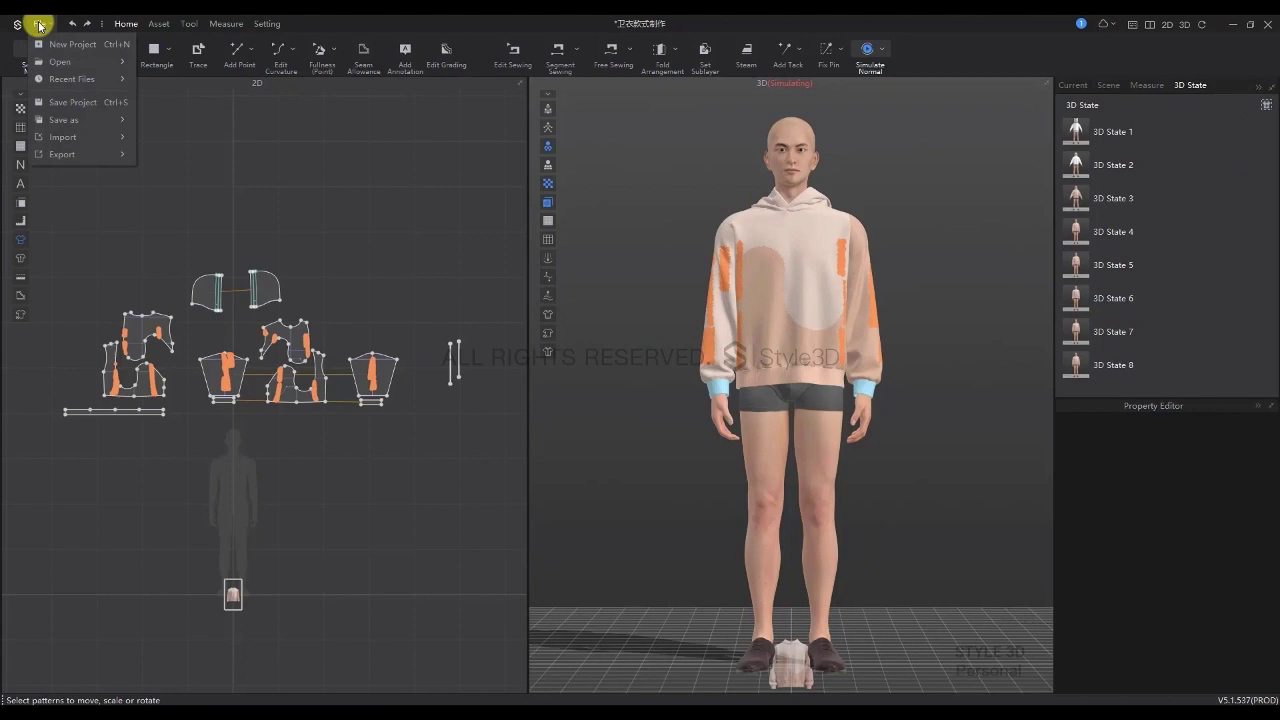
click(61, 101)
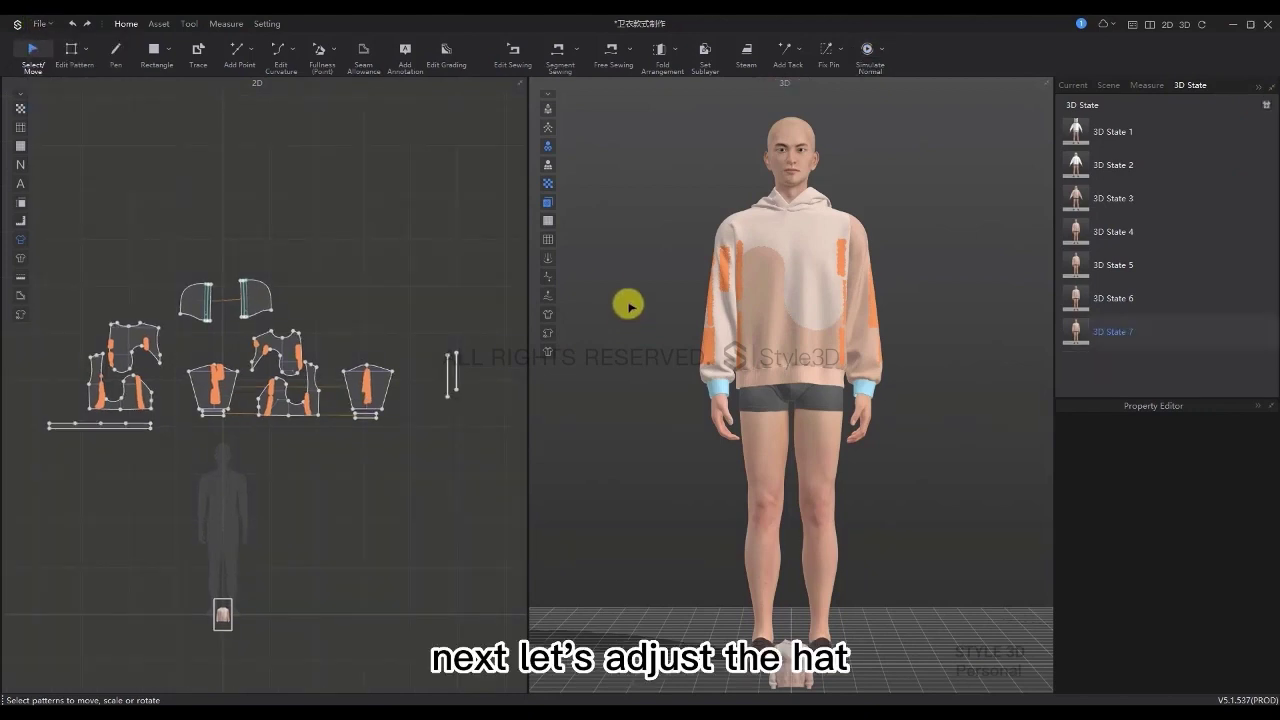
Hide the avatar and, with the simulation running, pull the hood half on the peach sleeve's side into a neat fold
scroll(905, 345, up, 3)
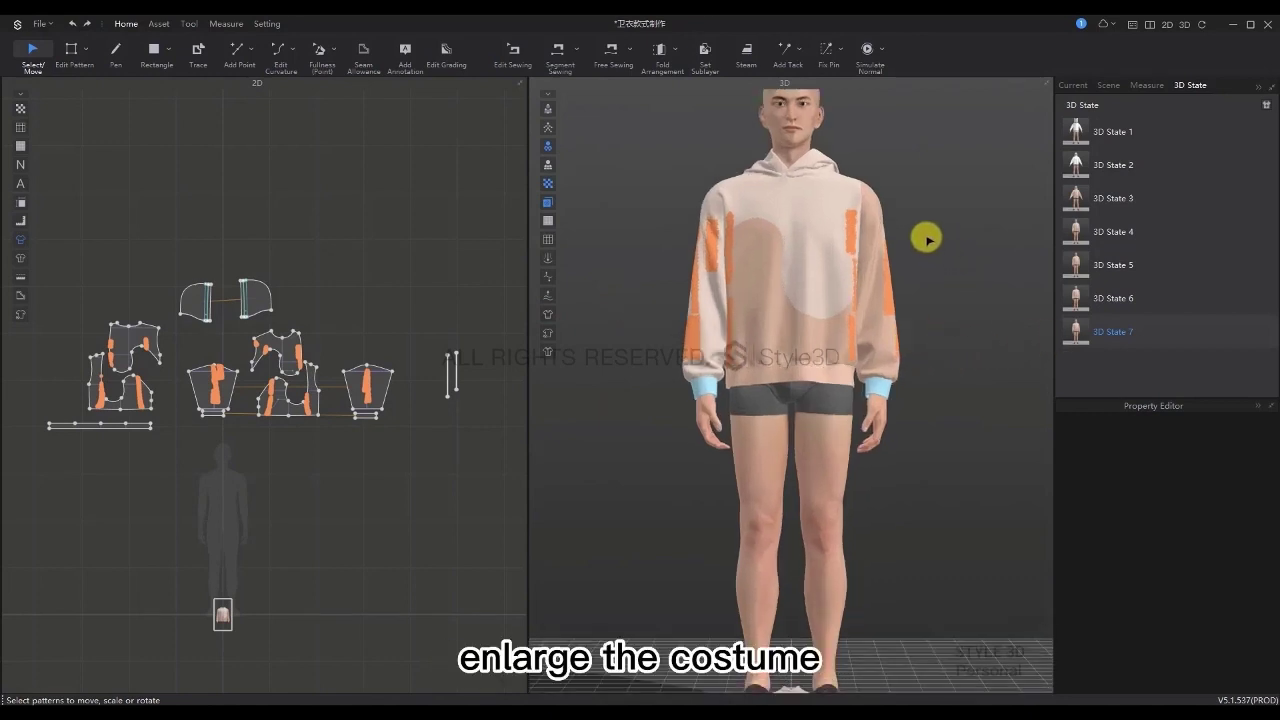
middle_drag(928, 240, 936, 347)
scroll(913, 289, up, 2)
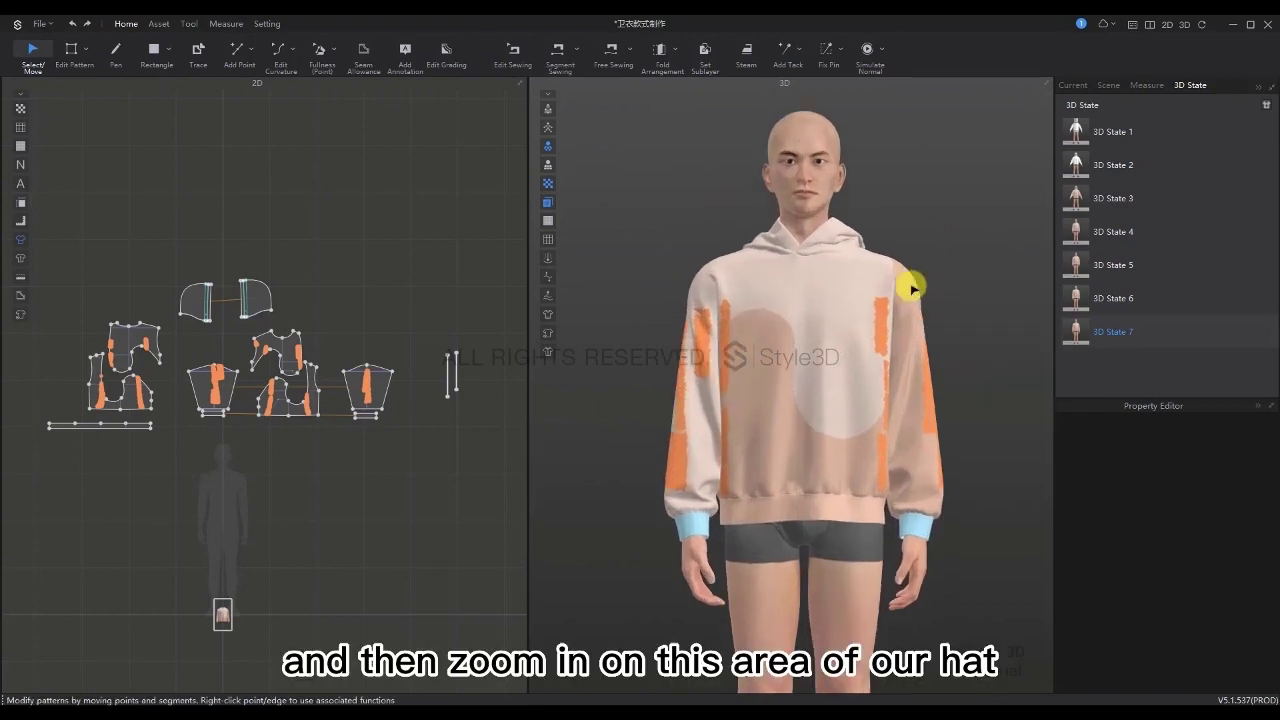
scroll(968, 296, up, 2)
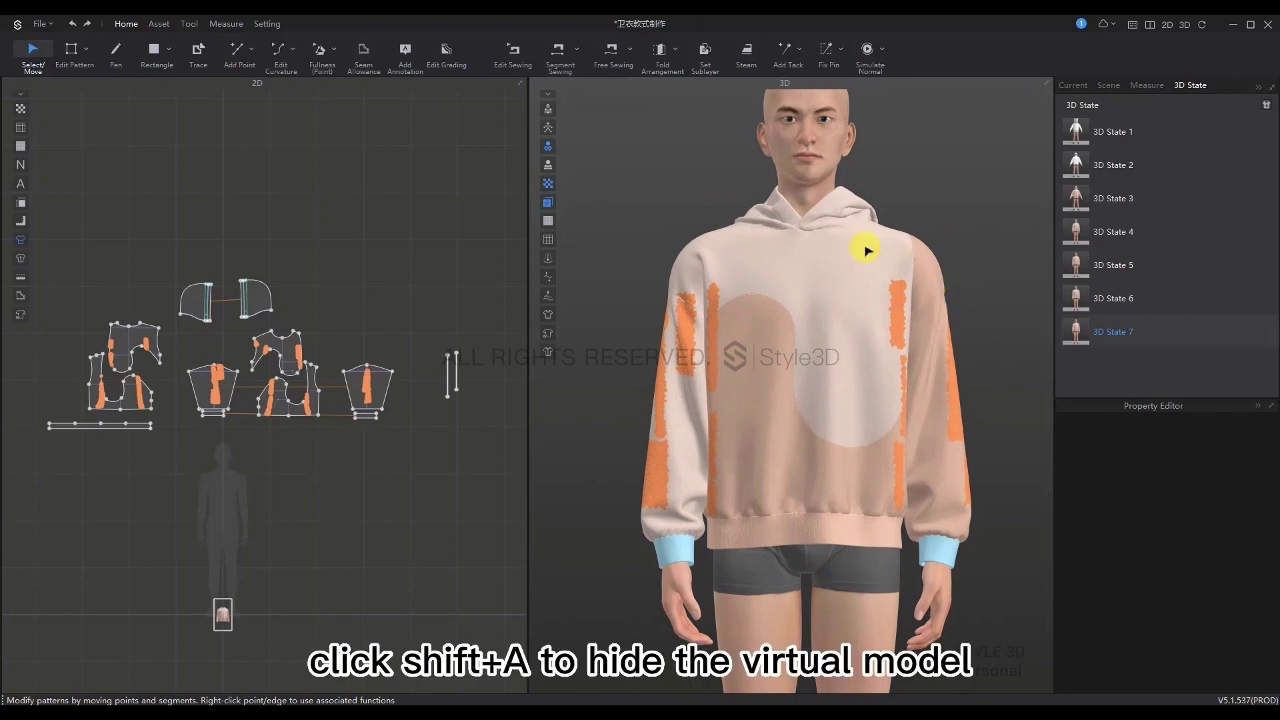
key(shift+a)
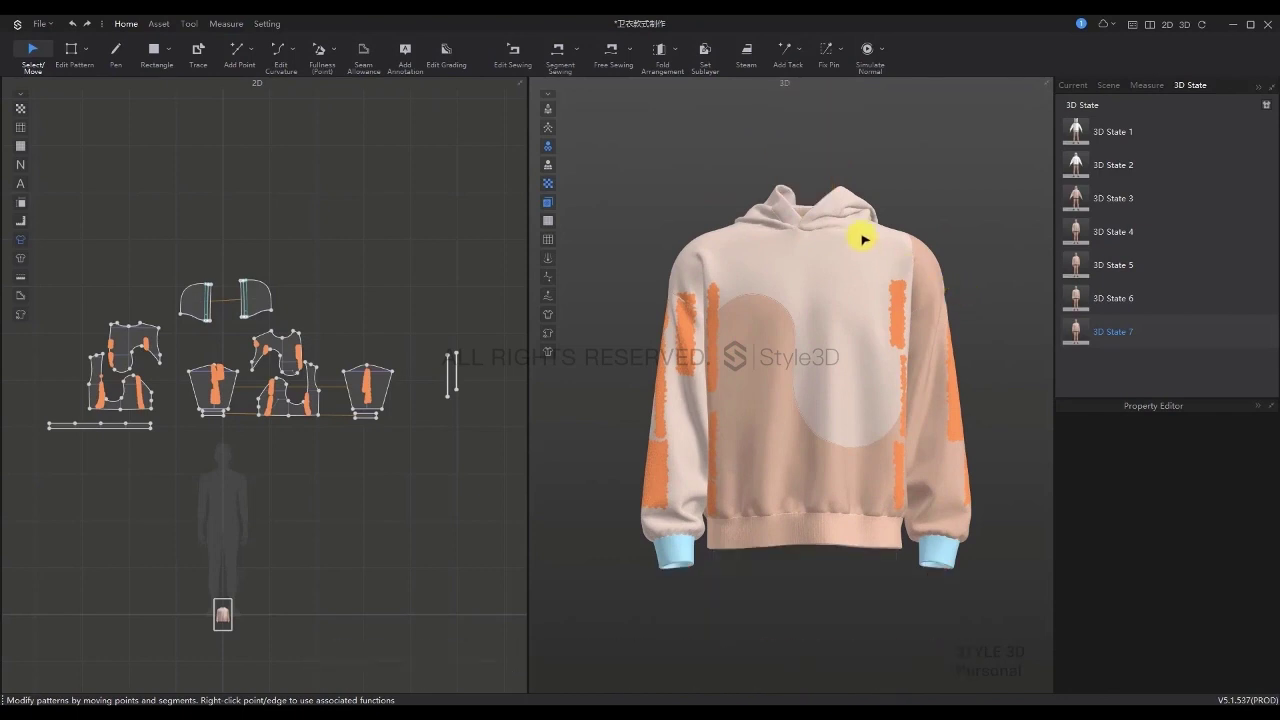
key(space)
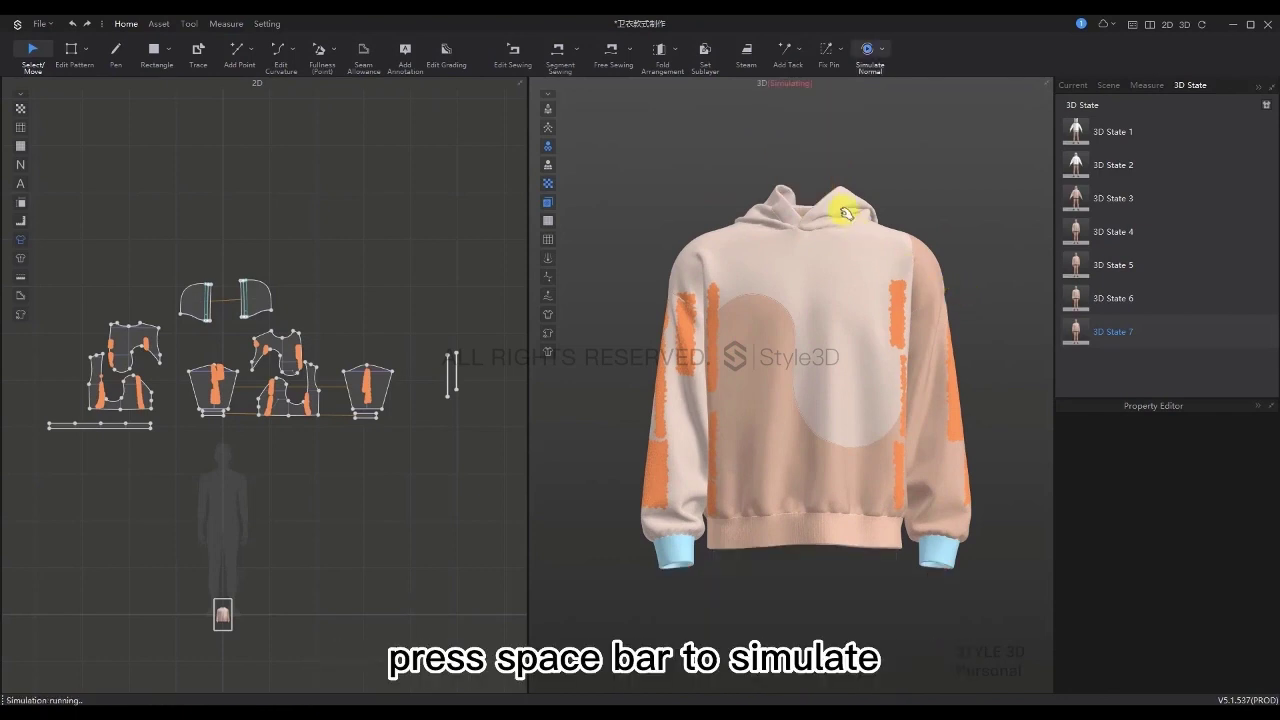
mouse_move(857, 211)
mouse_down()
mouse_move(862, 190)
mouse_move(894, 194)
mouse_move(871, 240)
mouse_move(865, 222)
mouse_move(838, 223)
mouse_move(868, 211)
mouse_move(870, 188)
mouse_move(886, 219)
mouse_move(850, 224)
mouse_move(889, 217)
mouse_move(860, 206)
mouse_move(846, 226)
mouse_up()
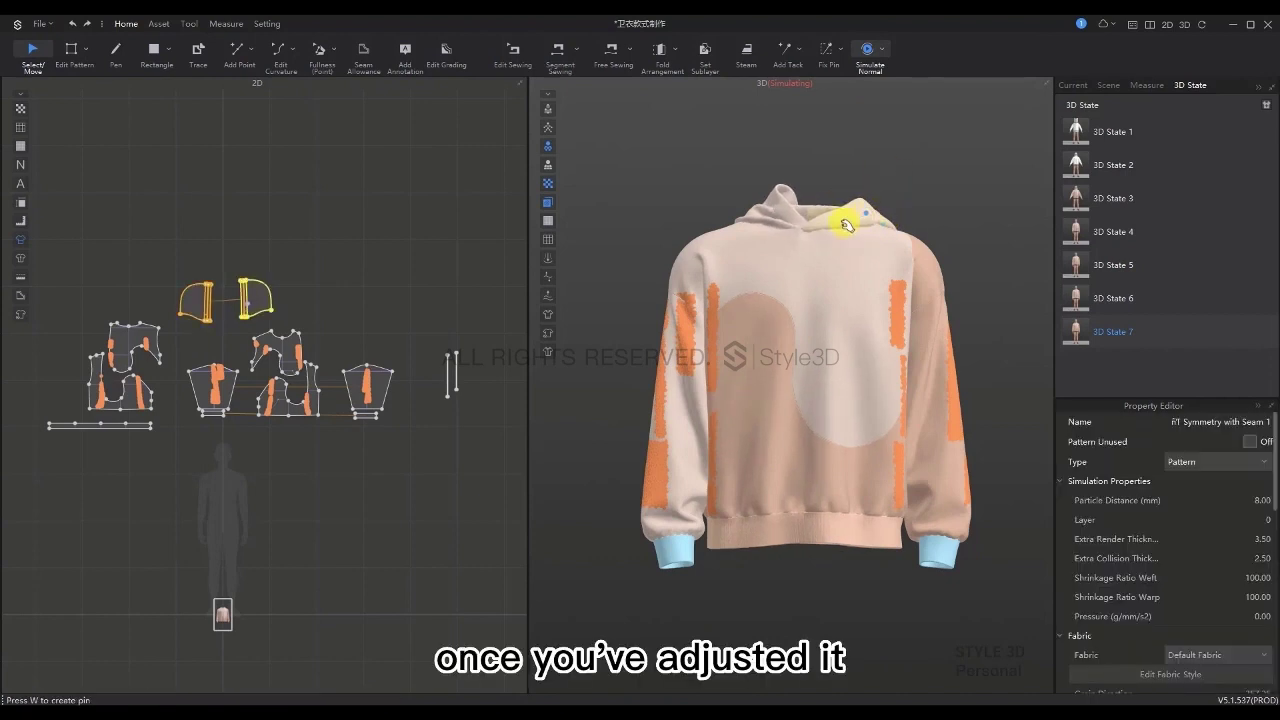
Apply Symmetry The Shape to the hood half on the cream sleeve's side, and rerun the simulation to settle the hood
drag(769, 213, 767, 213)
right_click(767, 213)
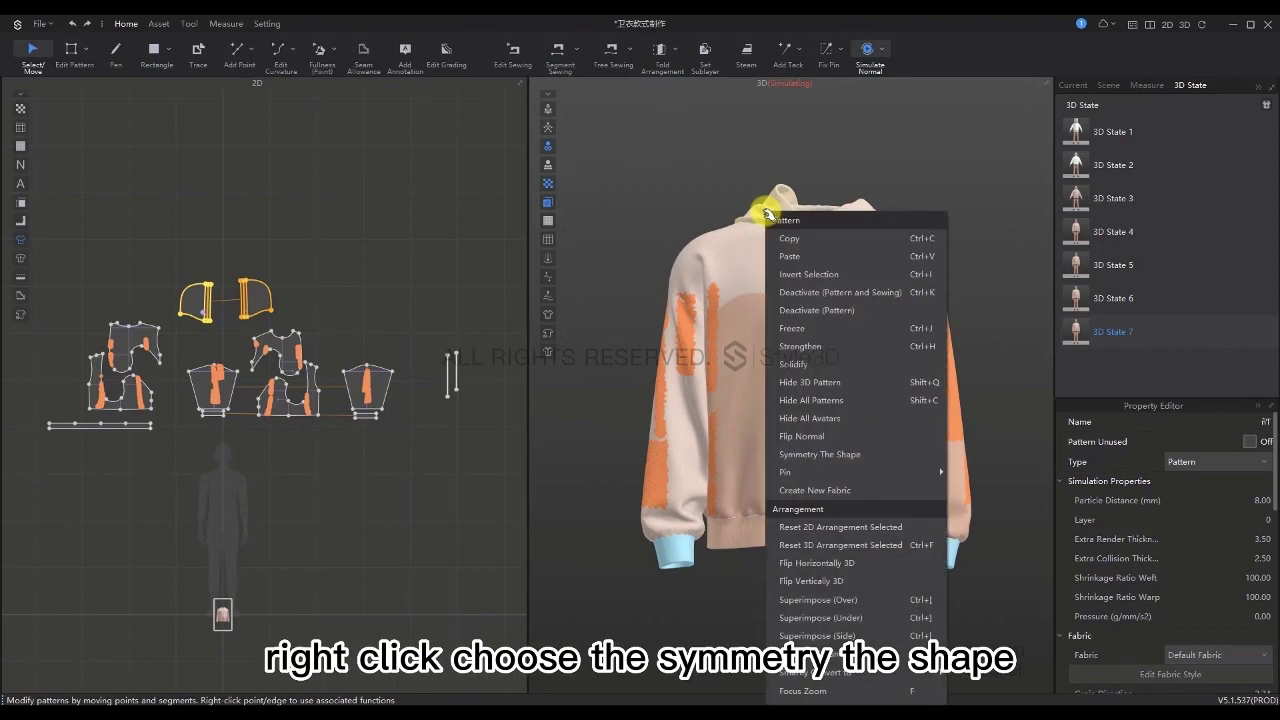
click(851, 451)
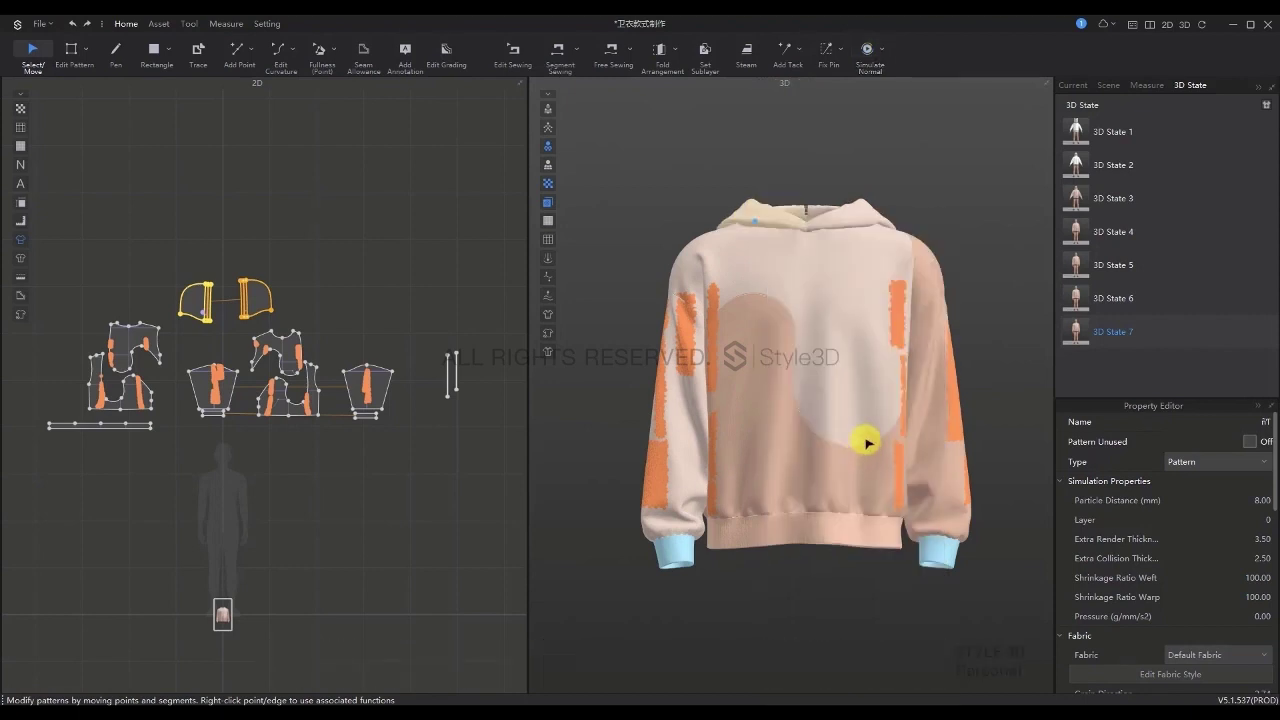
key(space)
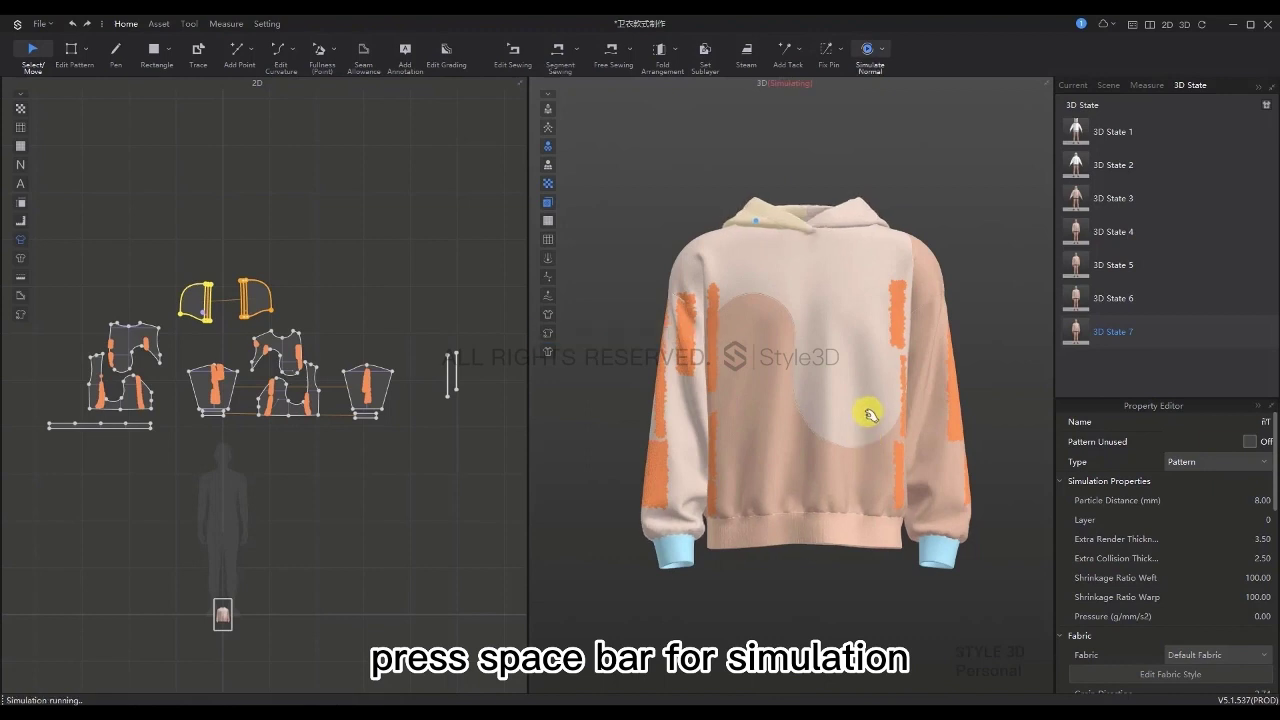
click(918, 202)
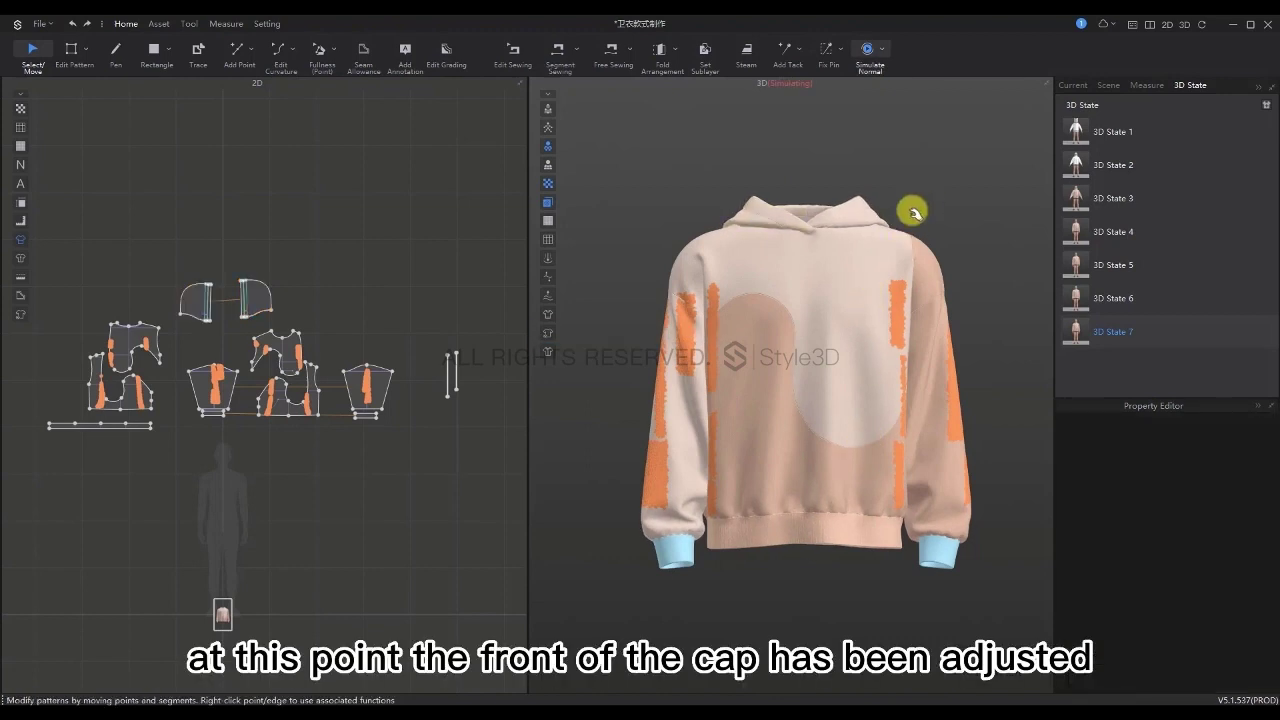
key(space)
mouse_move(912, 226)
right_down()
mouse_move(906, 265)
mouse_move(910, 234)
right_up()
key(space)
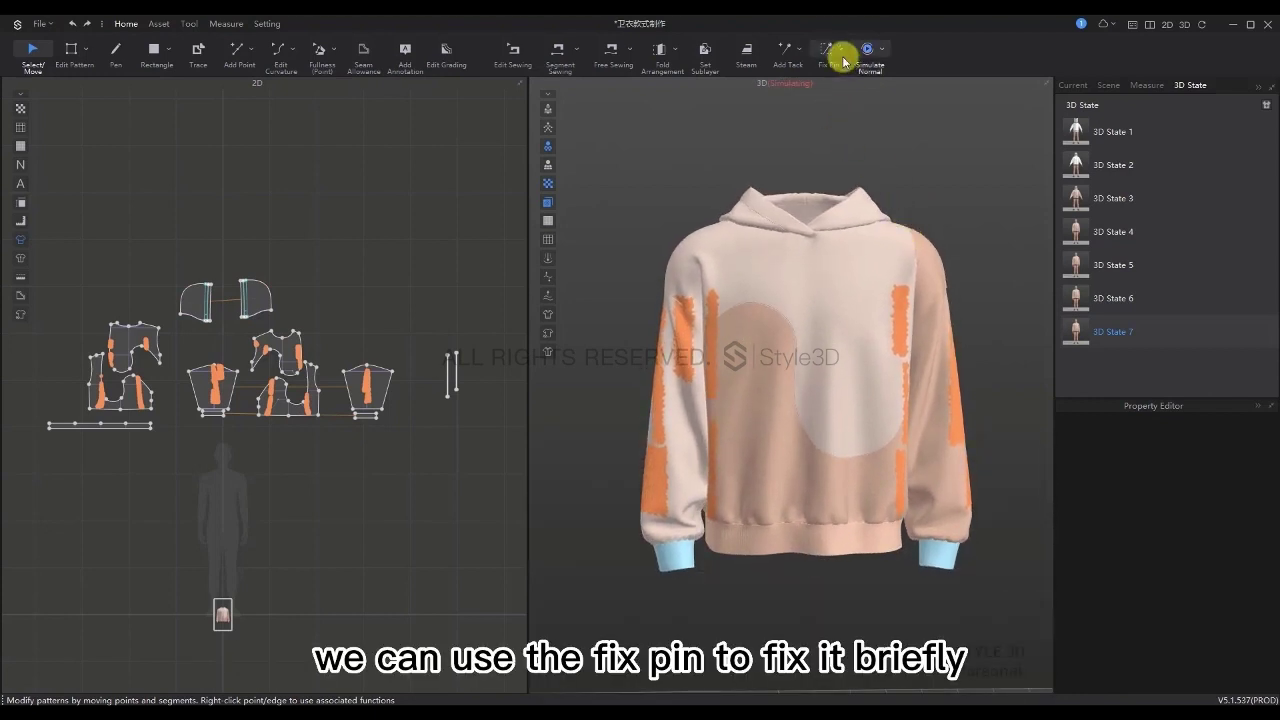
Pin the folded side peaks of both hood halves with Fix Pin box selections while the simulation runs
click(836, 70)
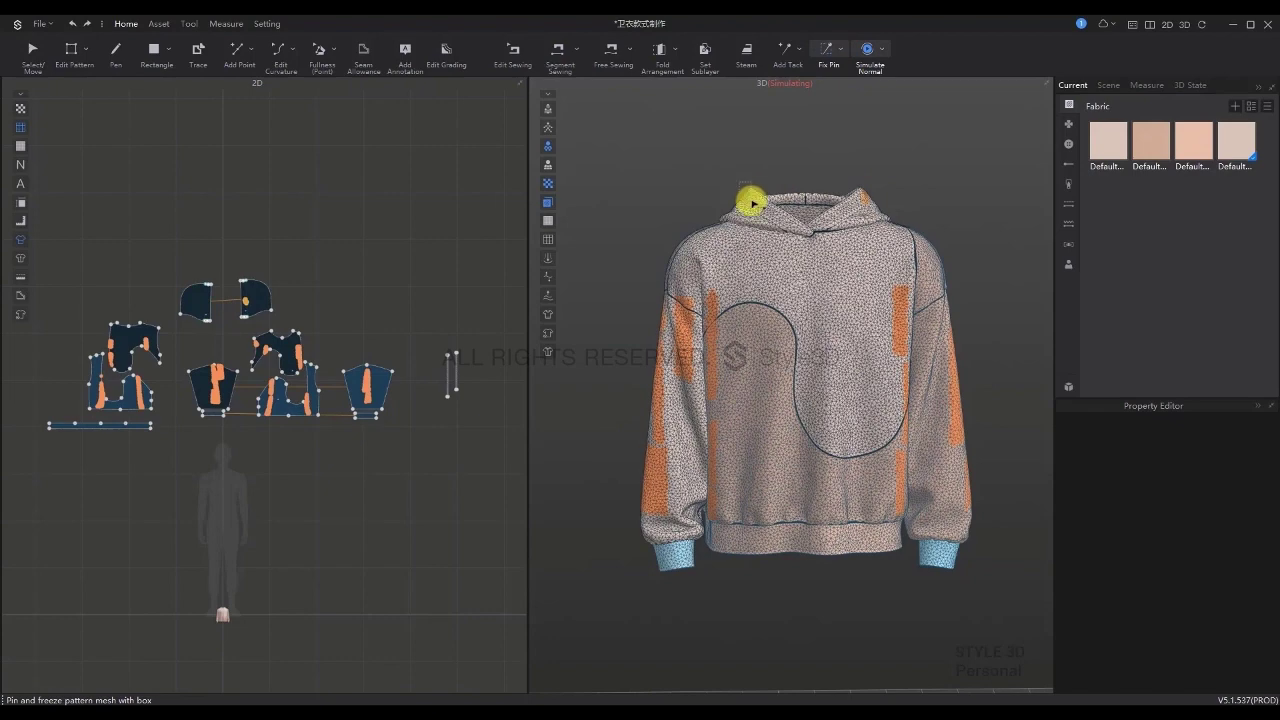
key(space)
right_drag(863, 177, 854, 263)
key(space)
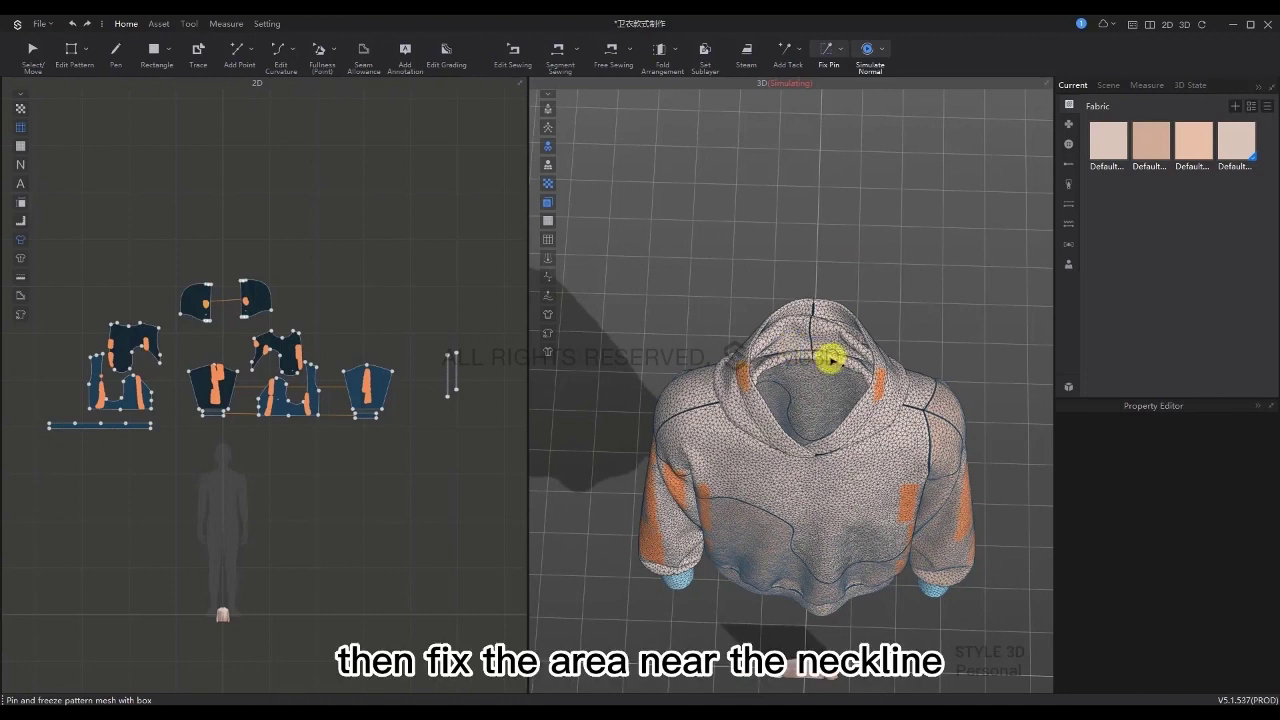
Pin the mesh of both hood halves near the back neckline, keeping the other patterns out of the selection
drag(797, 363, 771, 357)
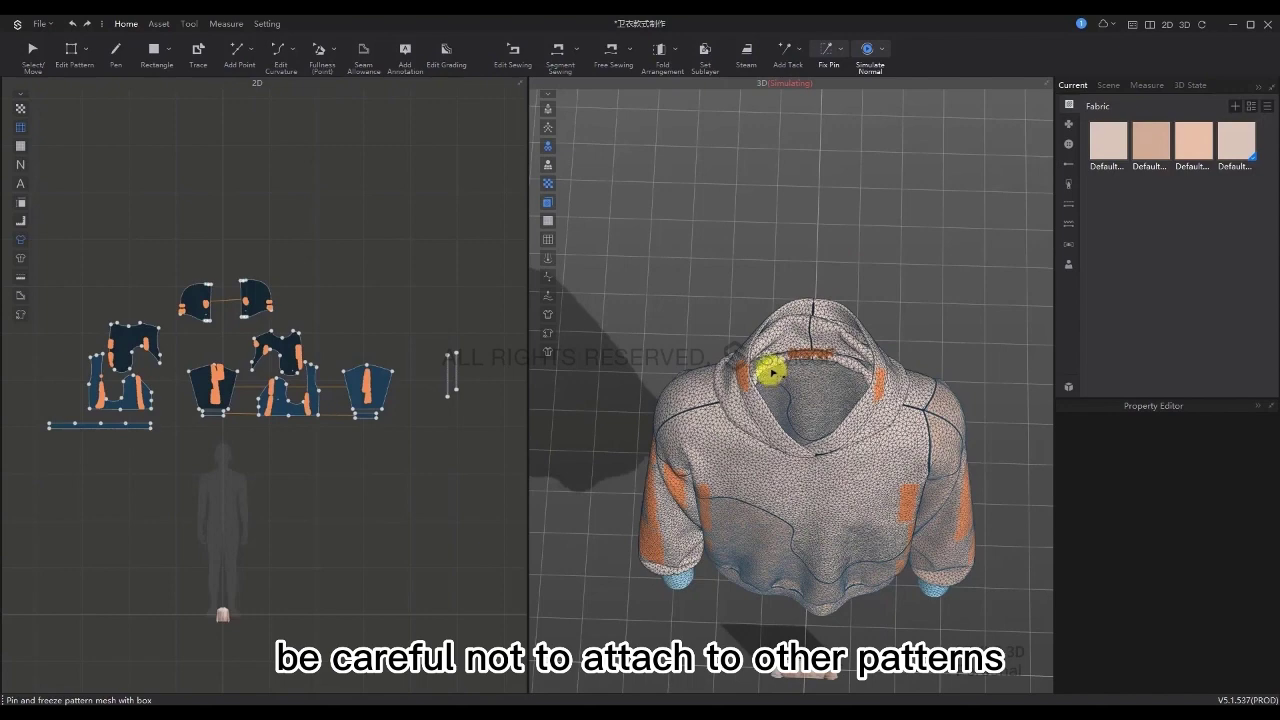
key(space)
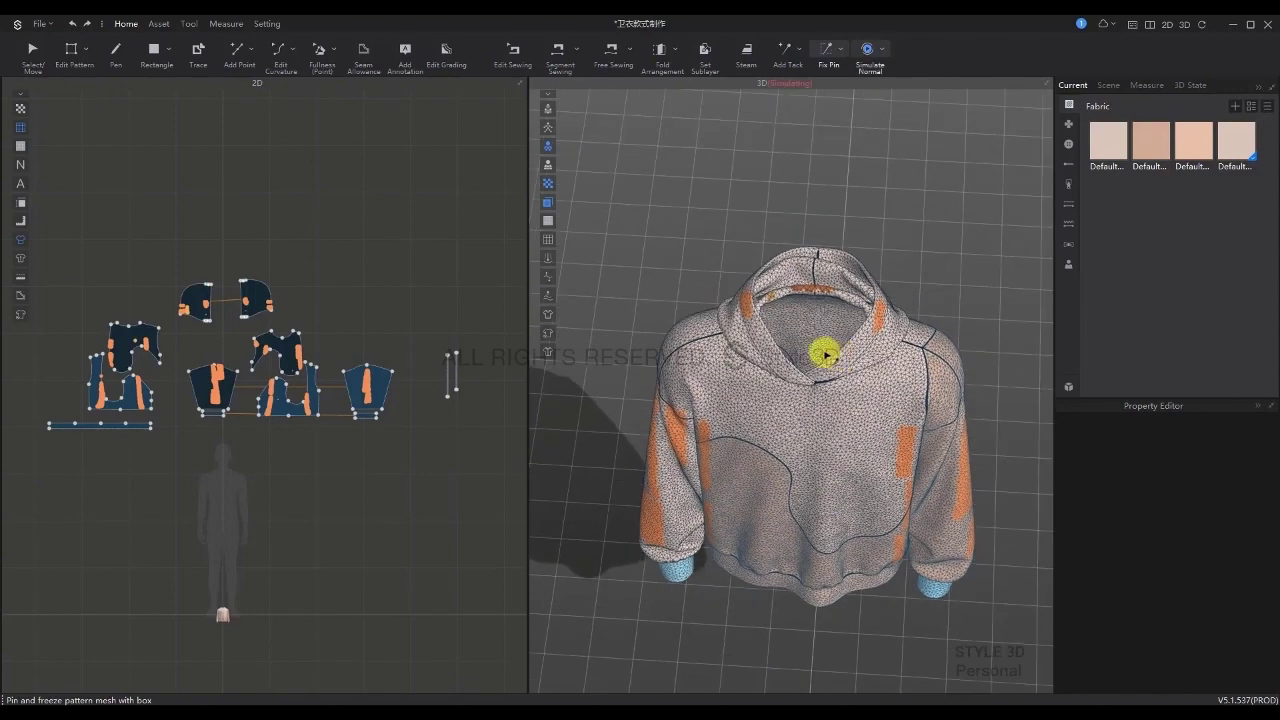
right_drag(782, 314, 776, 314)
key(space)
right_drag(858, 375, 720, 257)
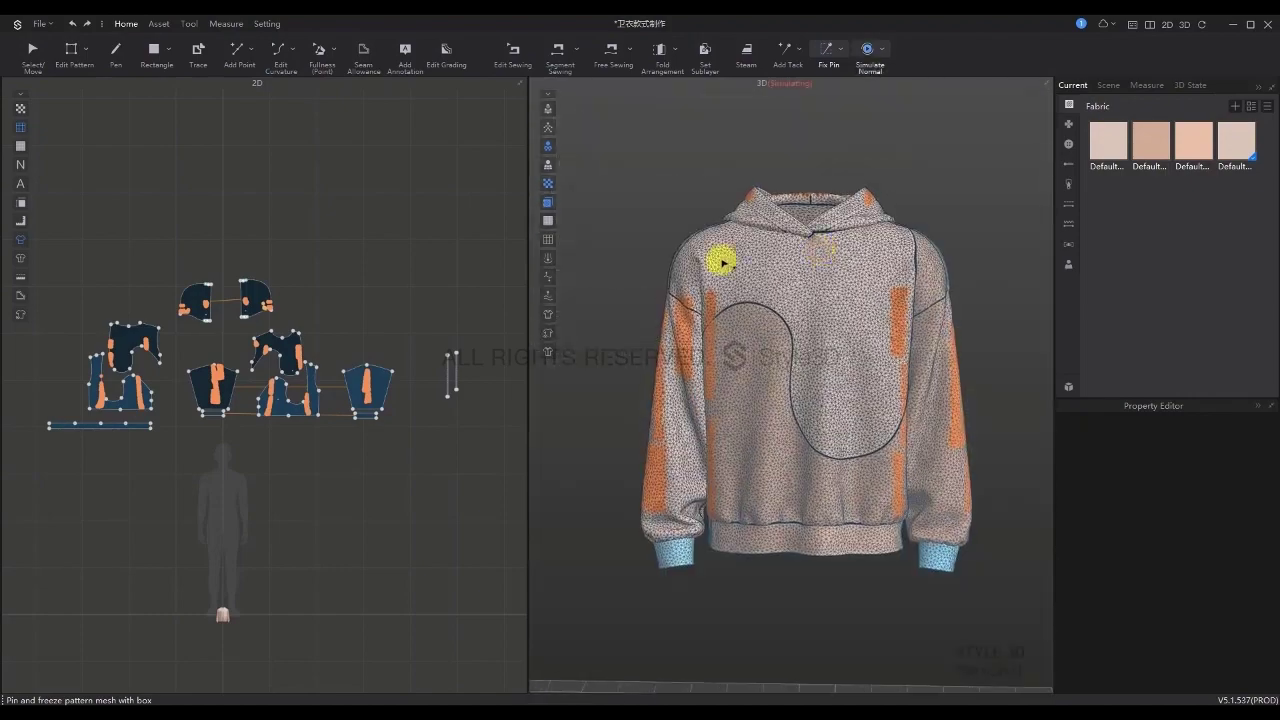
right_drag(612, 350, 881, 355)
key(space)
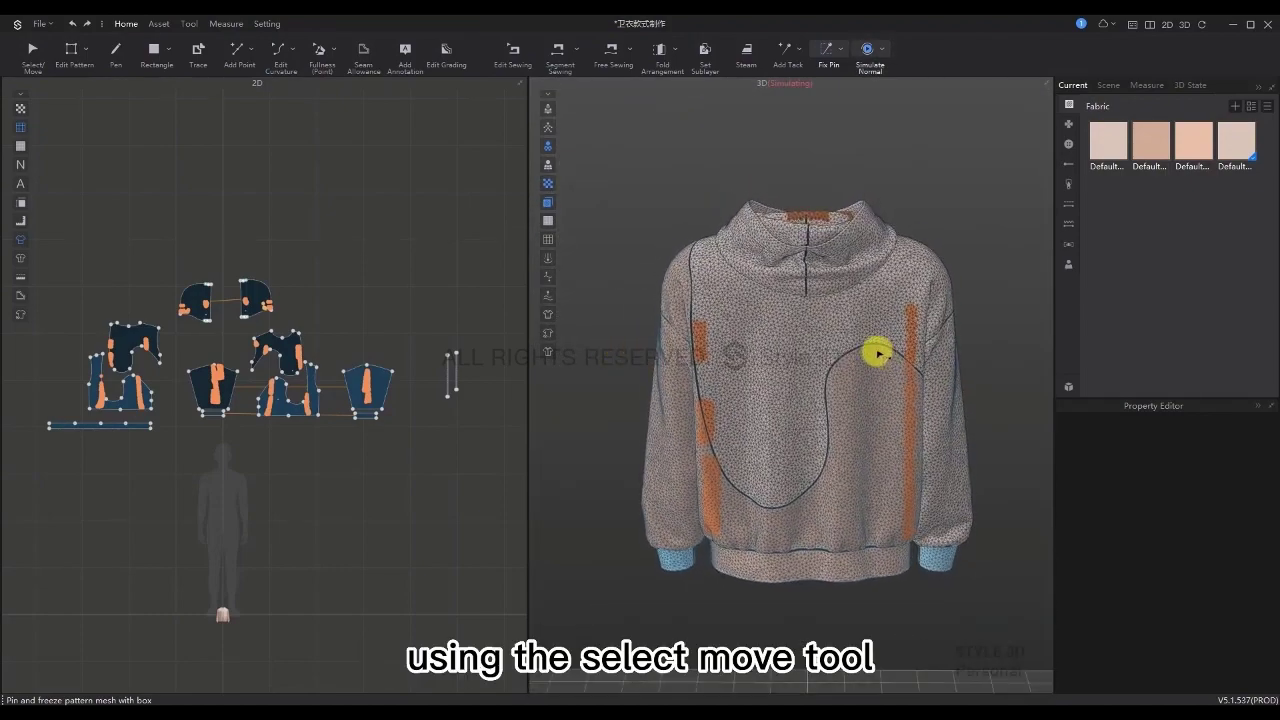
Strengthen both hood halves from the back view and stop the simulation
click(49, 62)
right_click(868, 238)
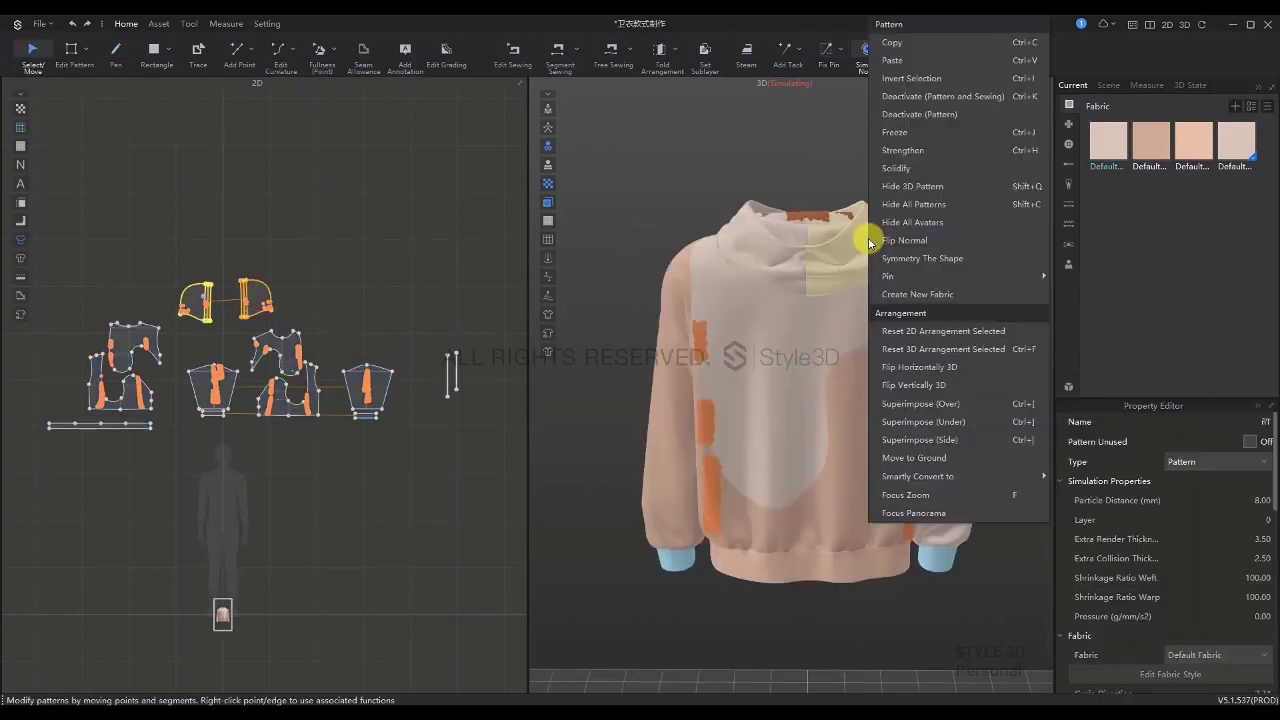
click(923, 150)
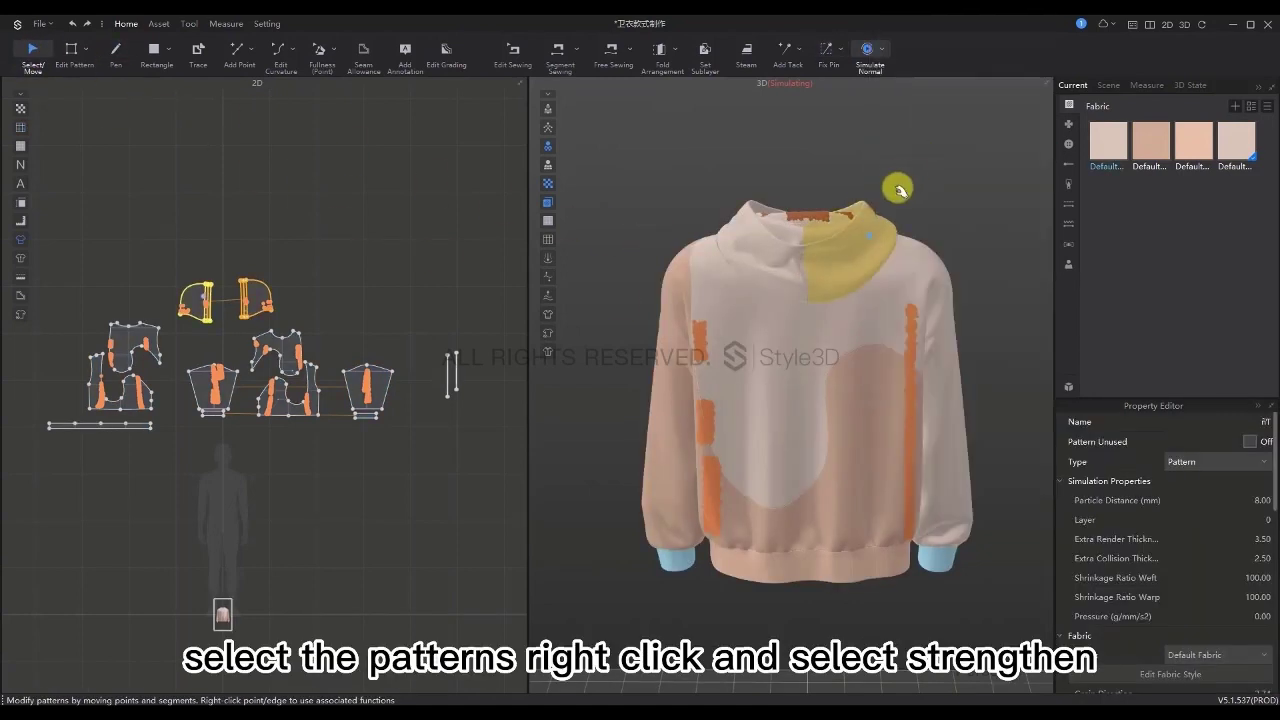
right_click(797, 278)
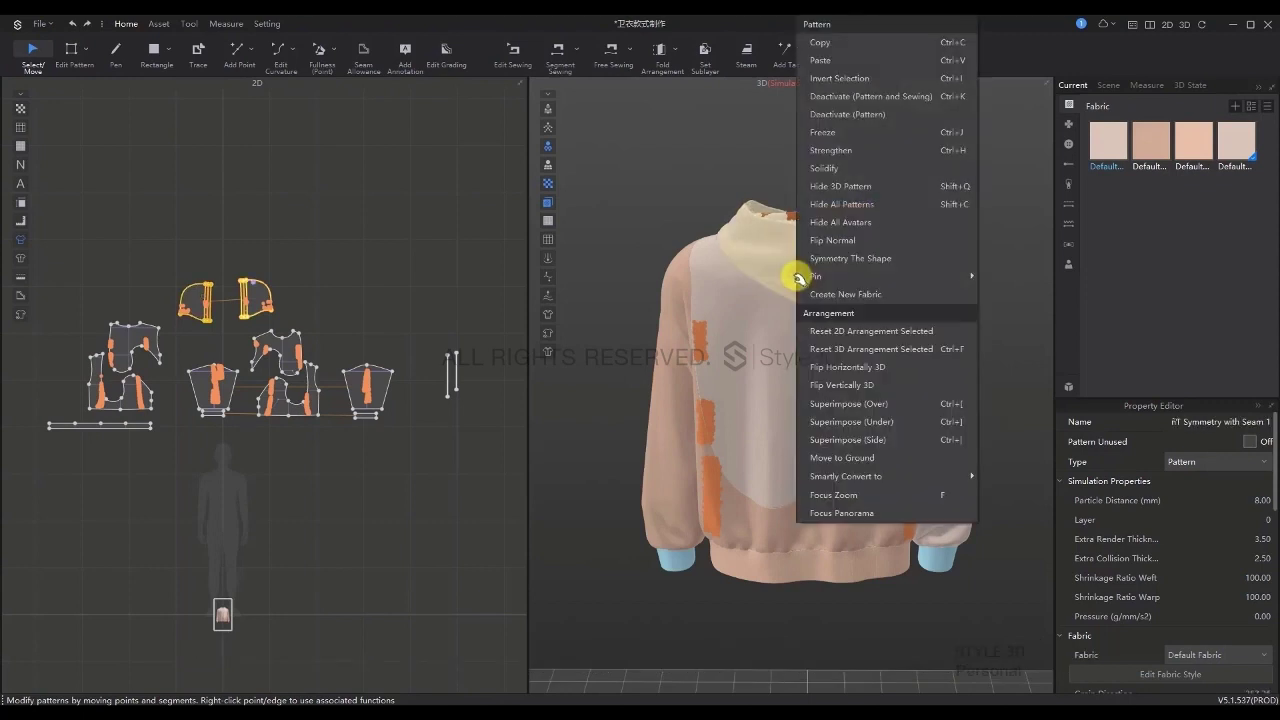
click(924, 150)
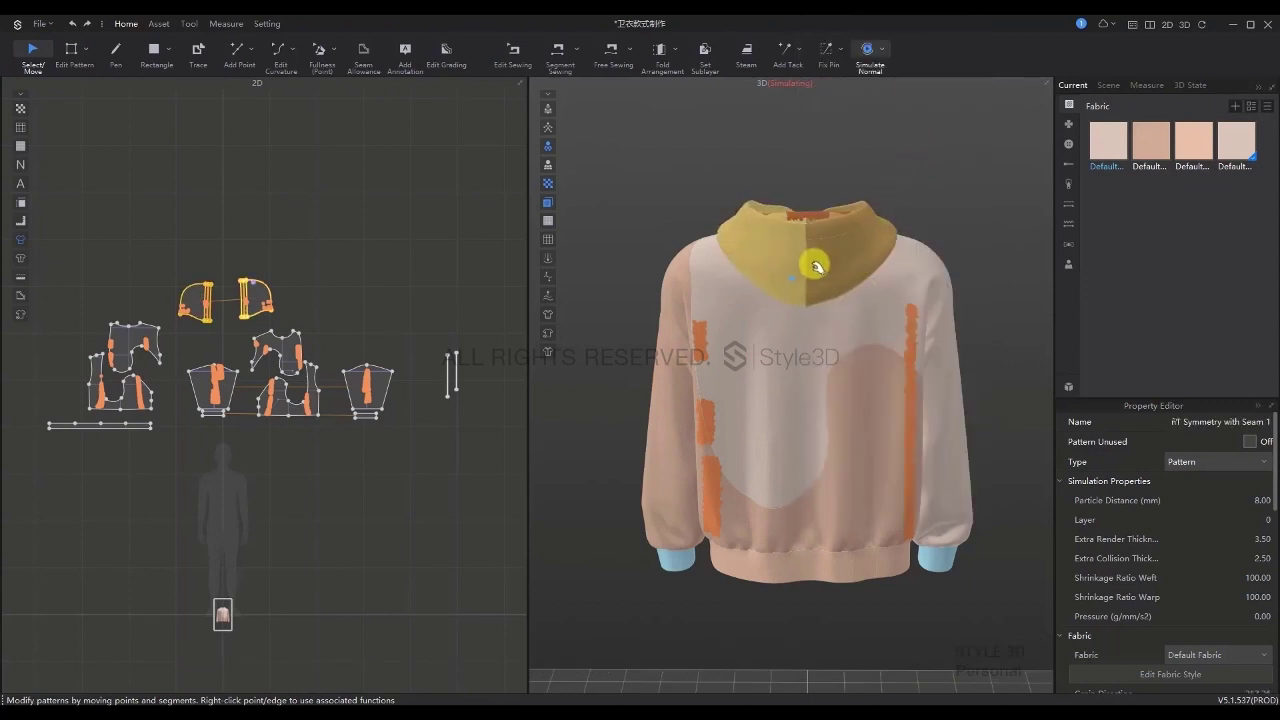
key(space)
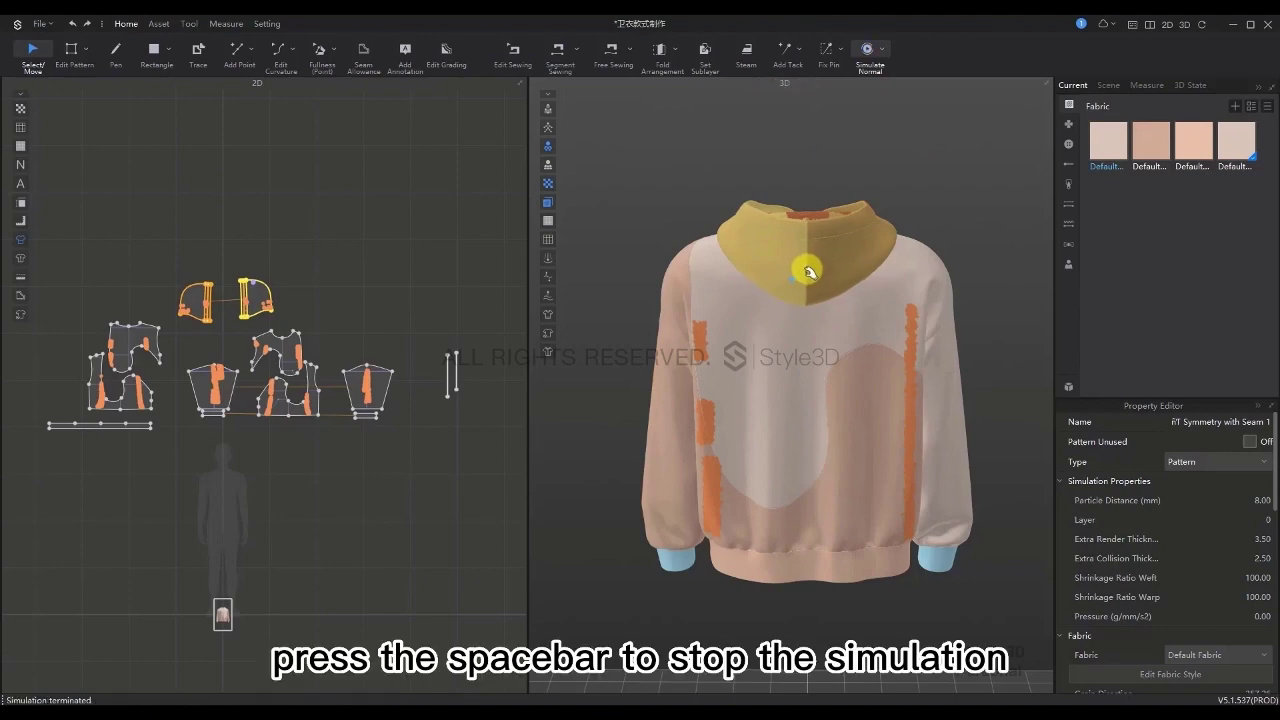
Pull the back of the strengthened hood into shape during simulation and pin the centre of its upper edge with Fix Pin
right_drag(746, 290, 838, 165)
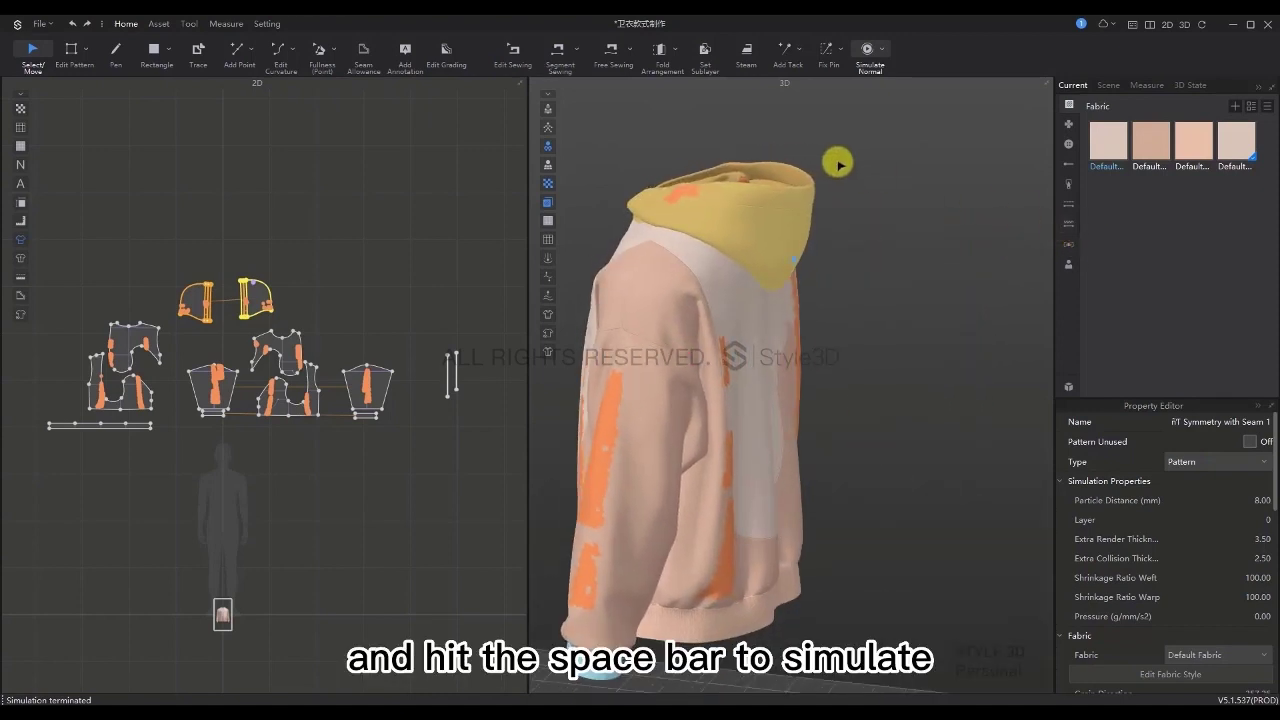
drag(818, 196, 806, 189)
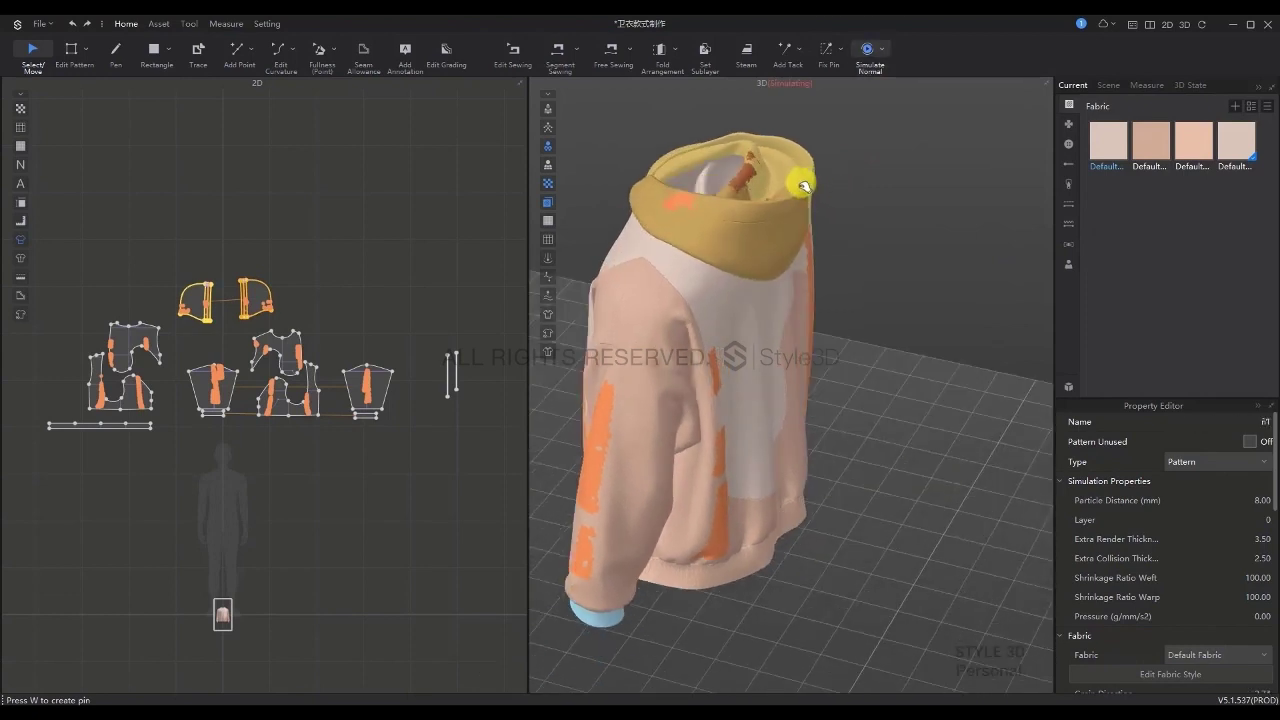
click(800, 183)
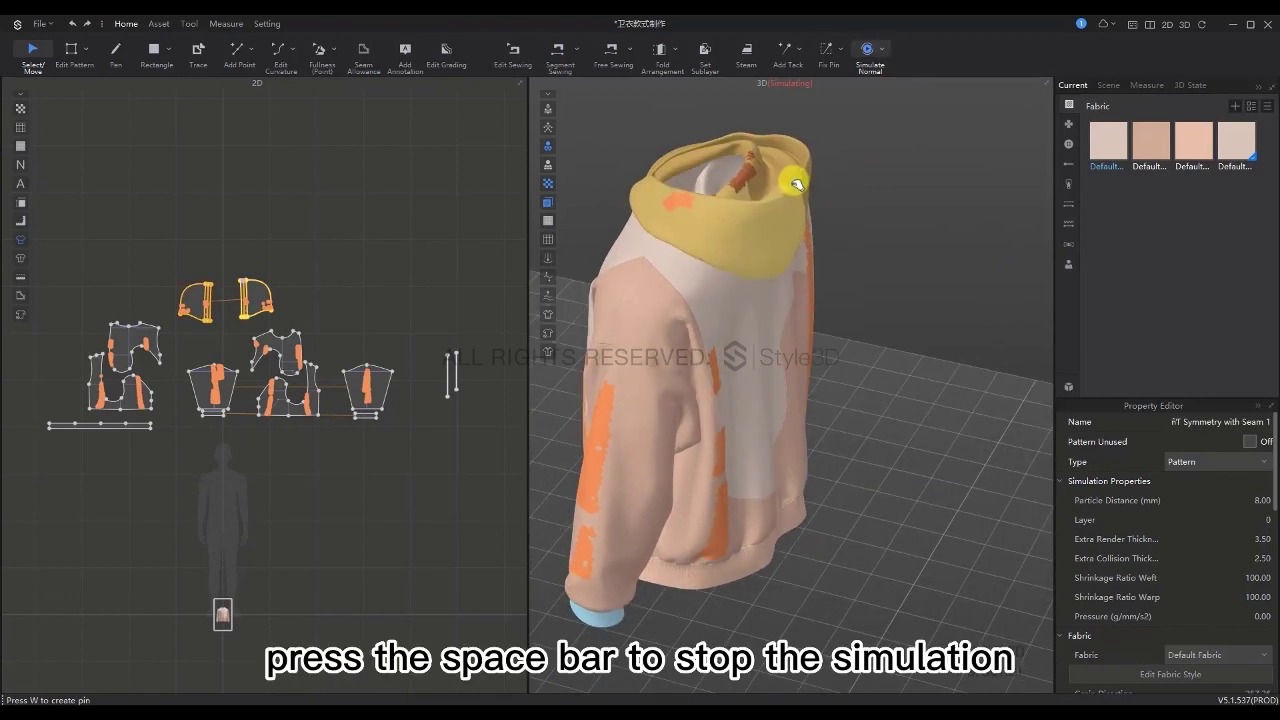
key(space)
key(8)
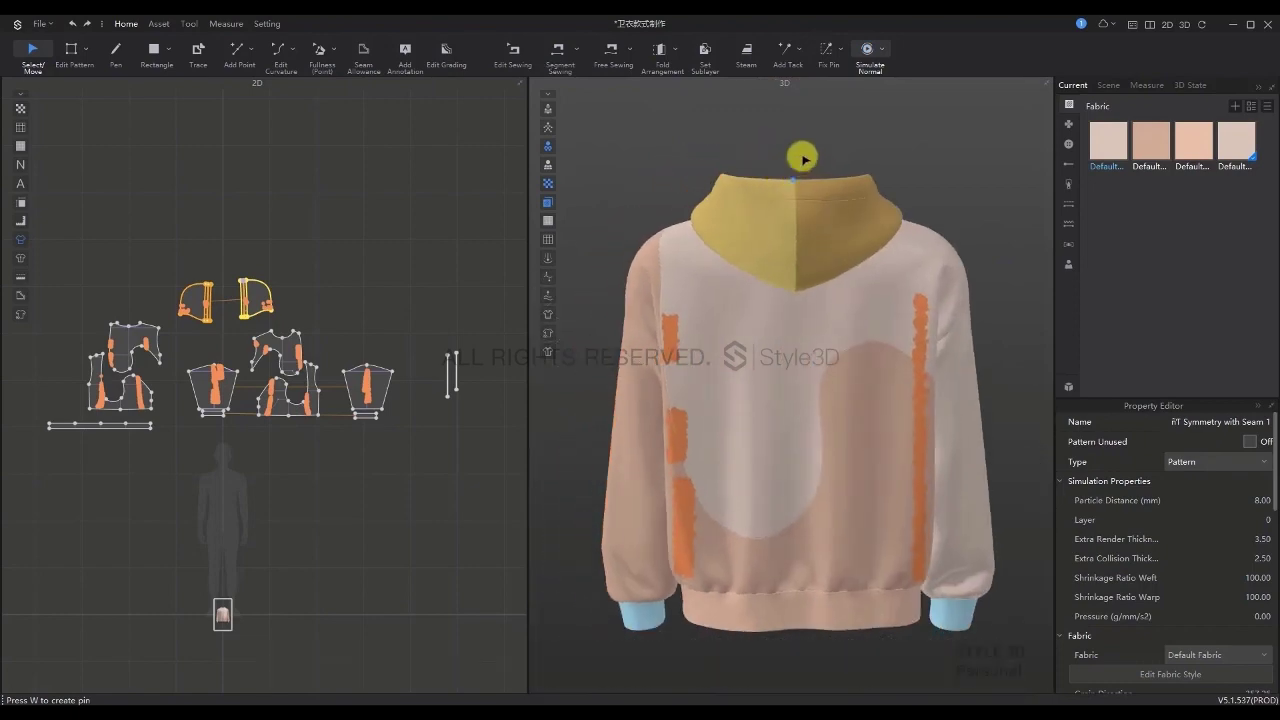
click(804, 156)
click(828, 58)
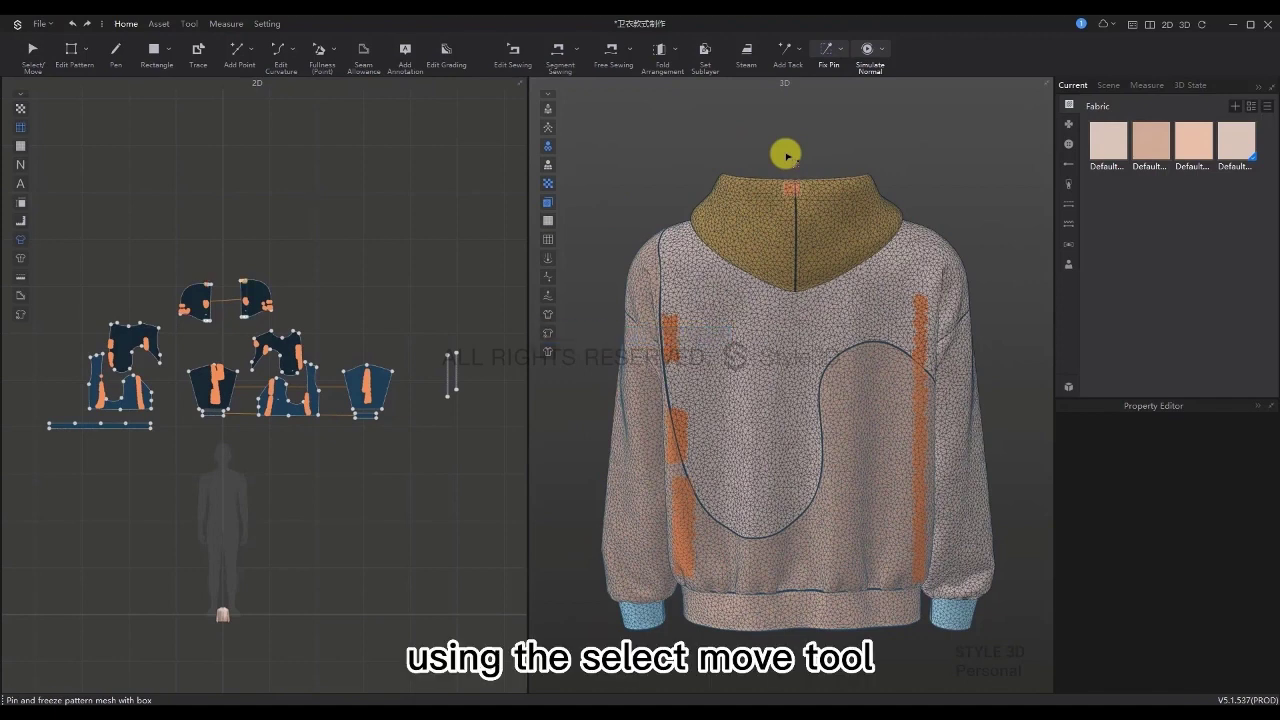
Select both hood halves and unstrengthen them
click(31, 62)
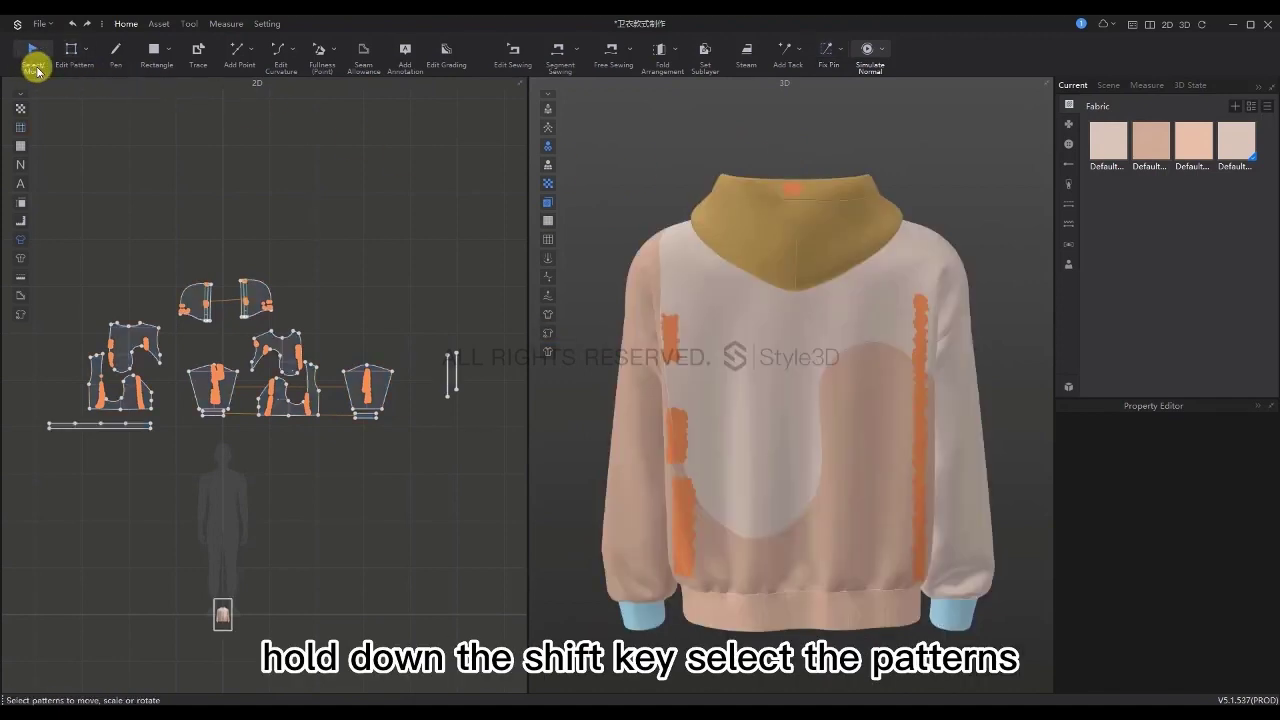
click(751, 212)
shift+click(847, 222)
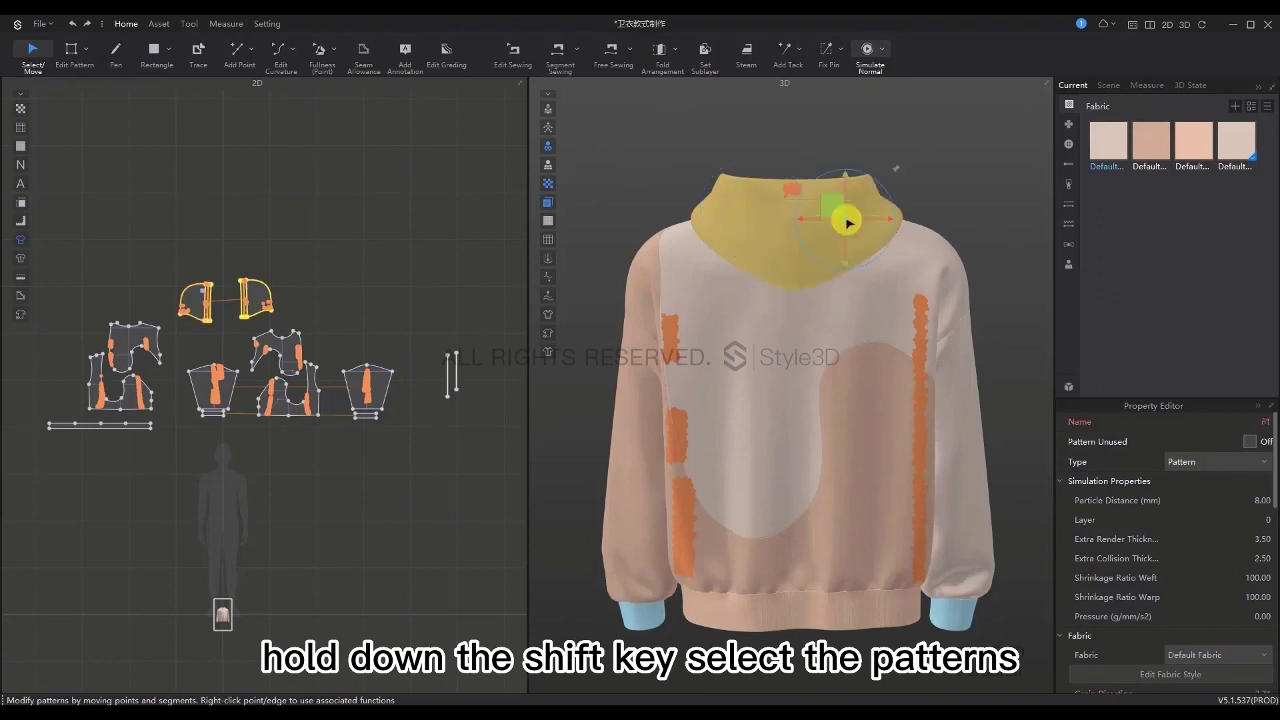
right_click(847, 218)
click(900, 355)
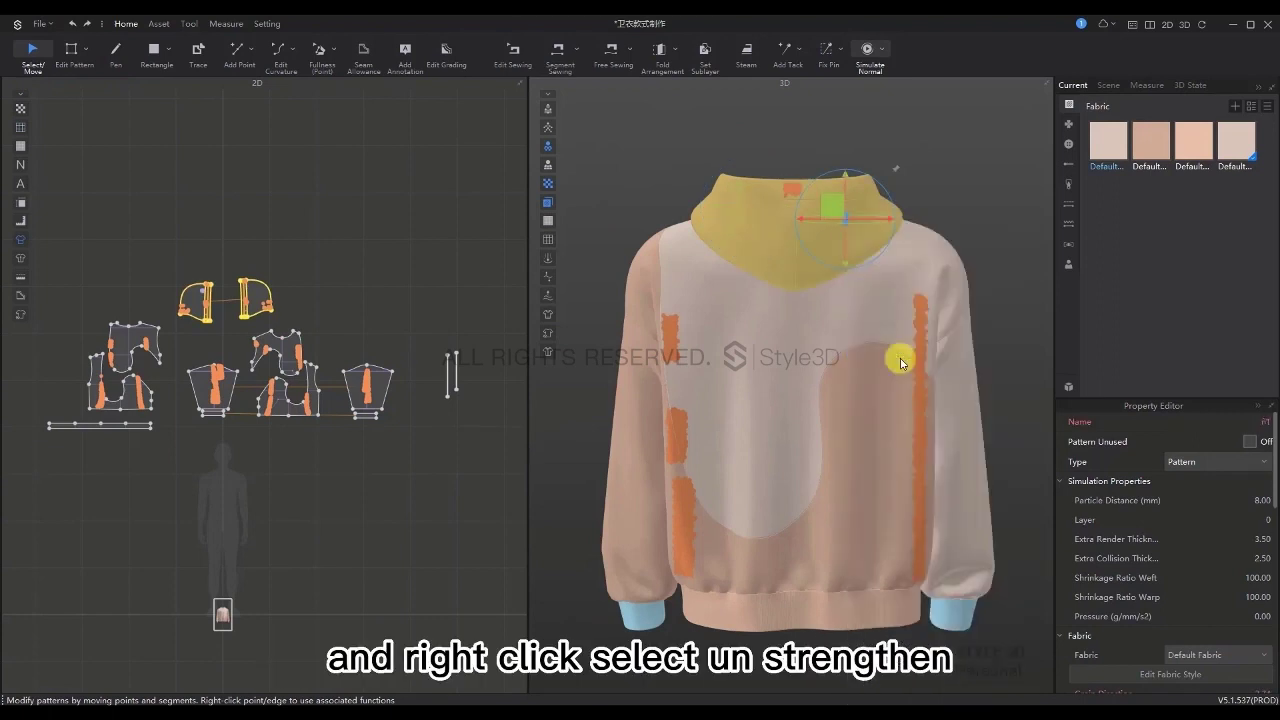
Rerun the simulation to settle the softened hood, check its shape from the front, and stop the simulation
key(space)
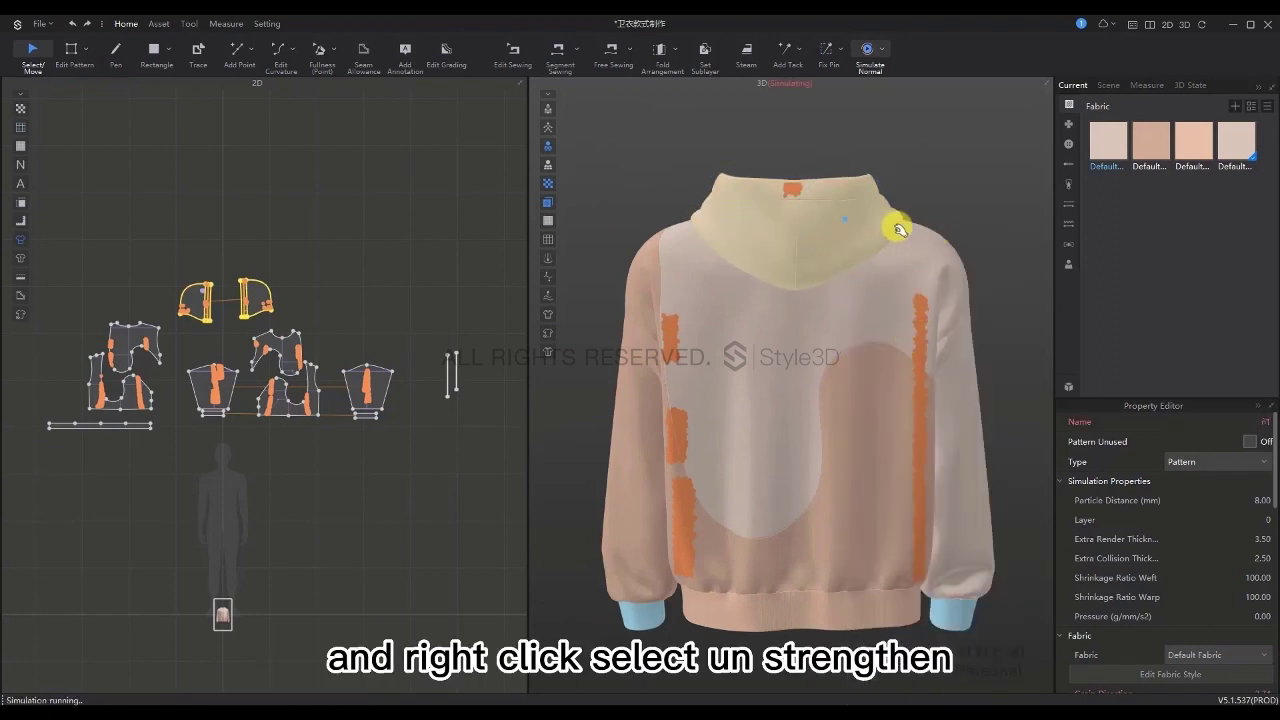
key(space)
right_drag(780, 259, 1037, 273)
key(space)
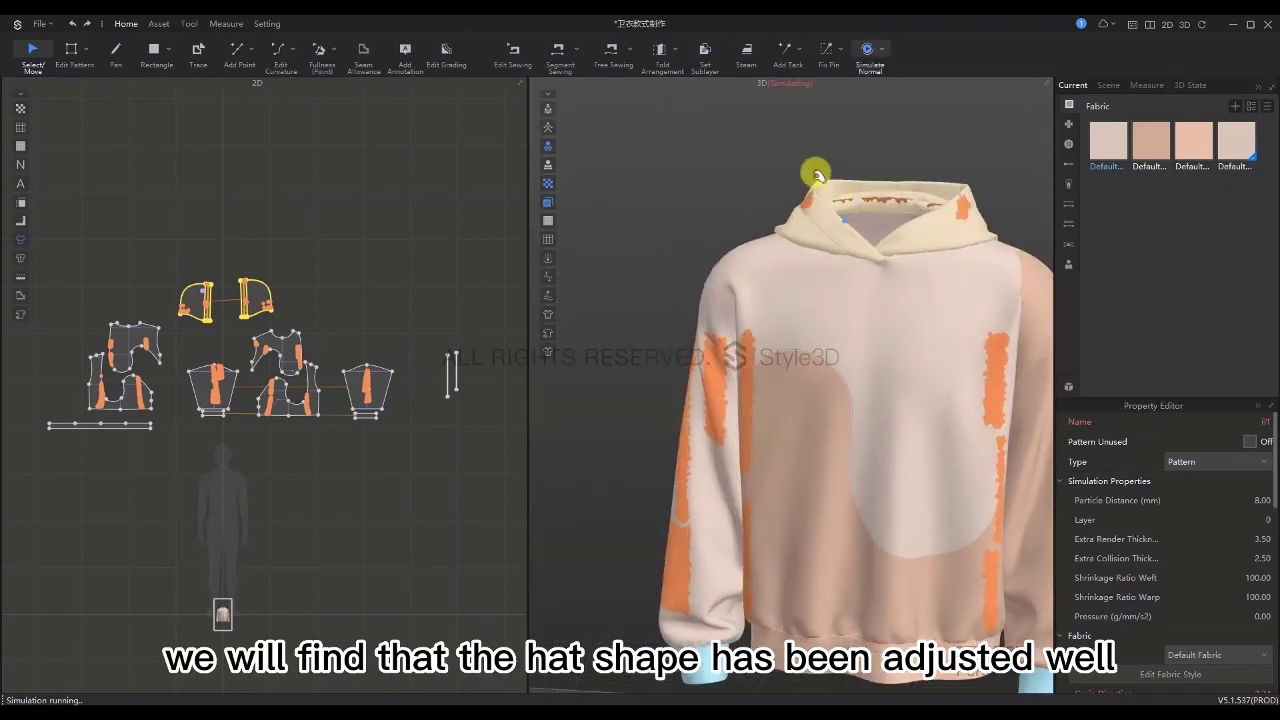
right_click(795, 172)
click(711, 232)
click(716, 218)
scroll(704, 201, down, 3)
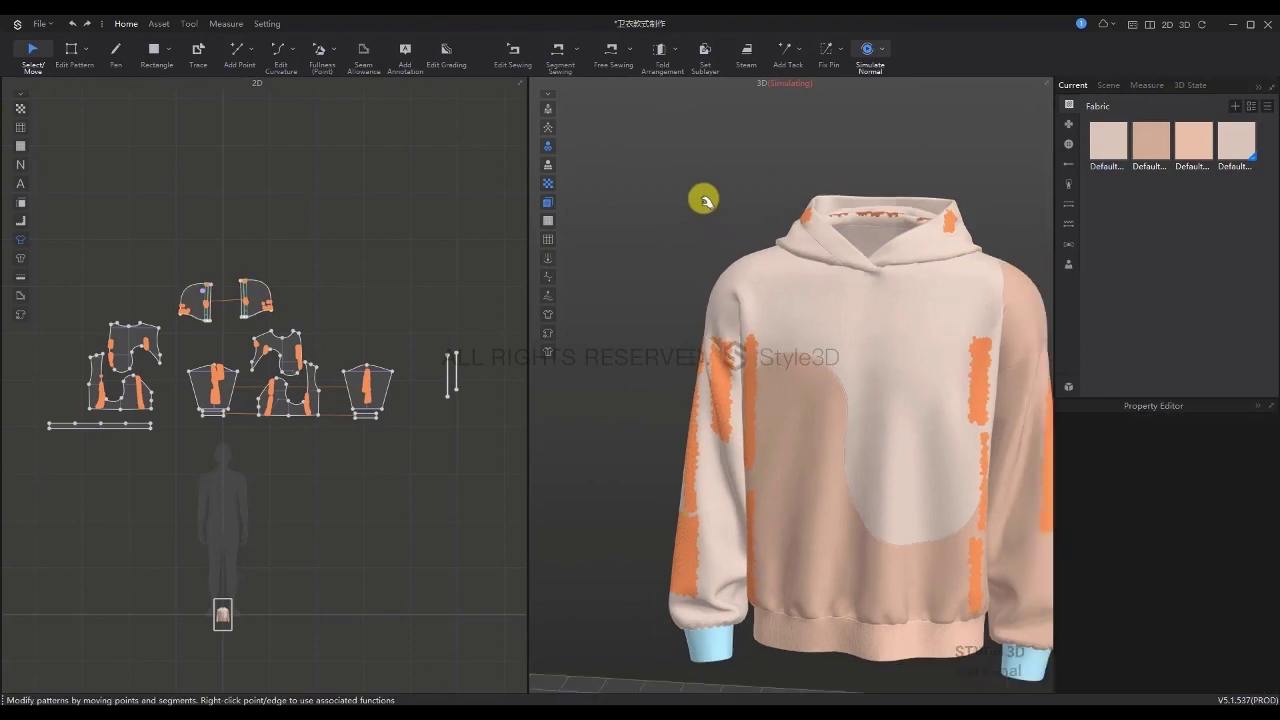
key(space)
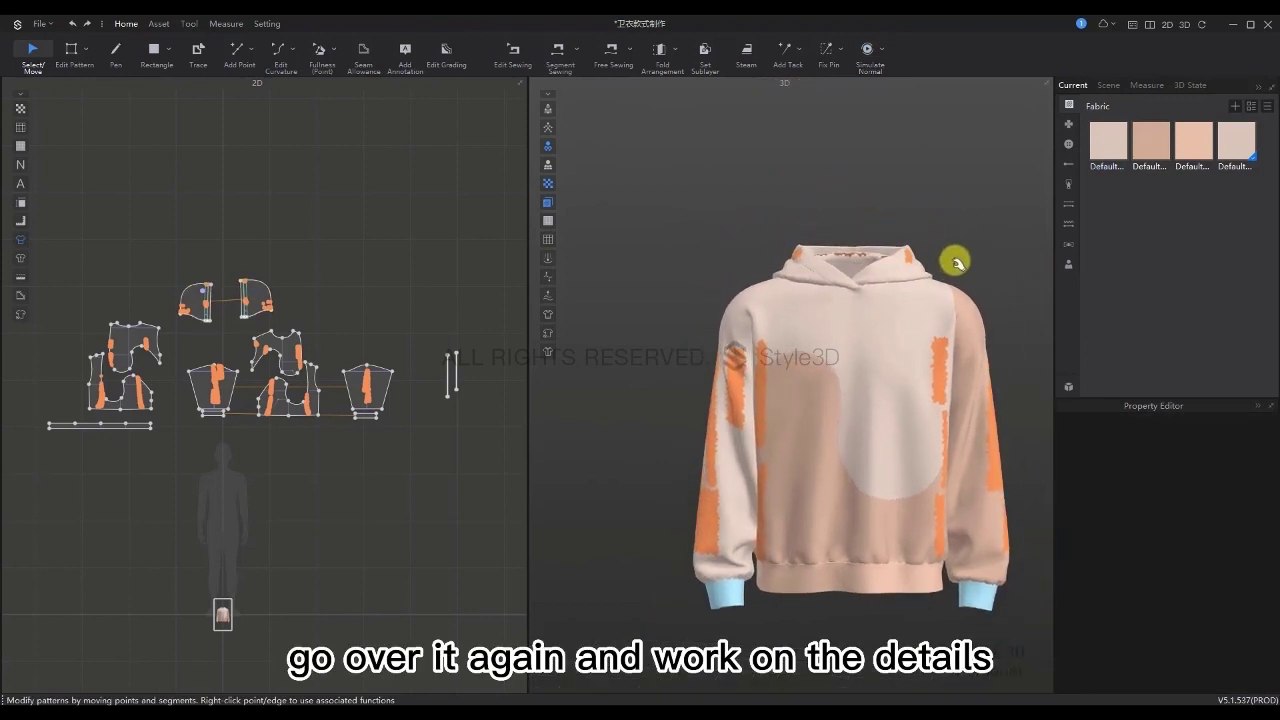
Delete the fix pin at the centre of the hood's back edge and rerun the simulation
key(space)
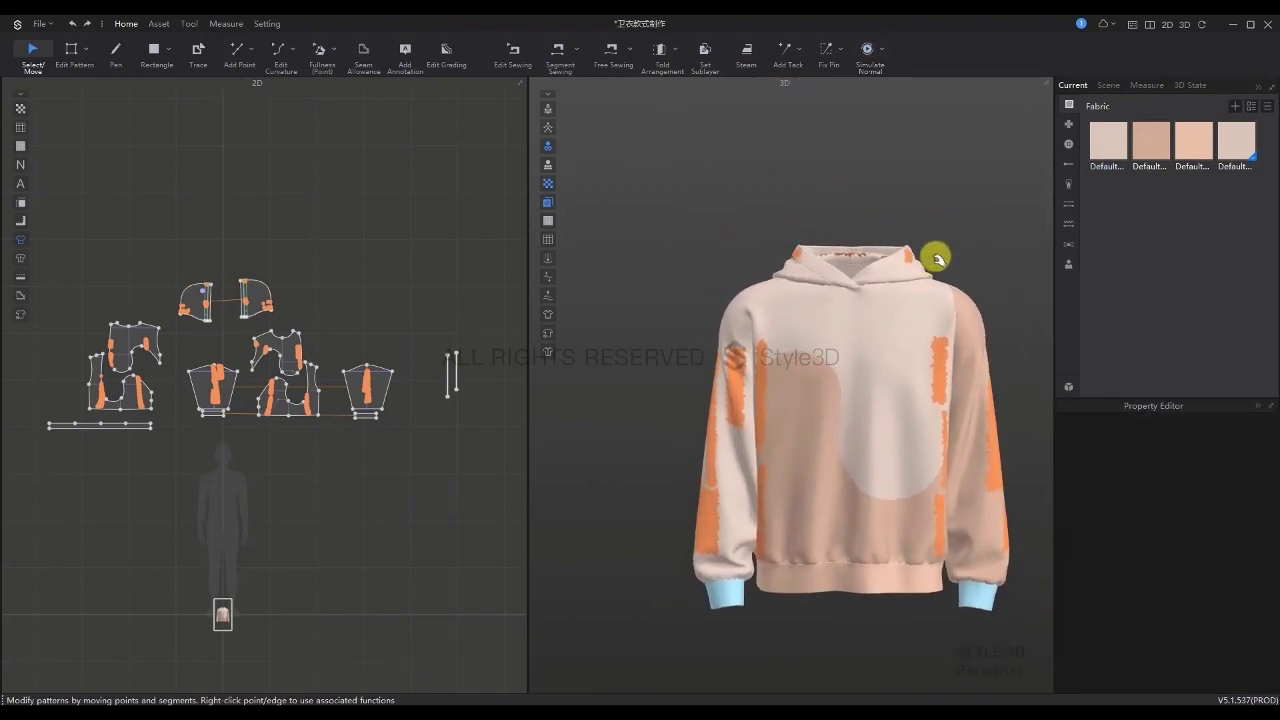
key(space)
right_drag(931, 258, 802, 306)
key(space)
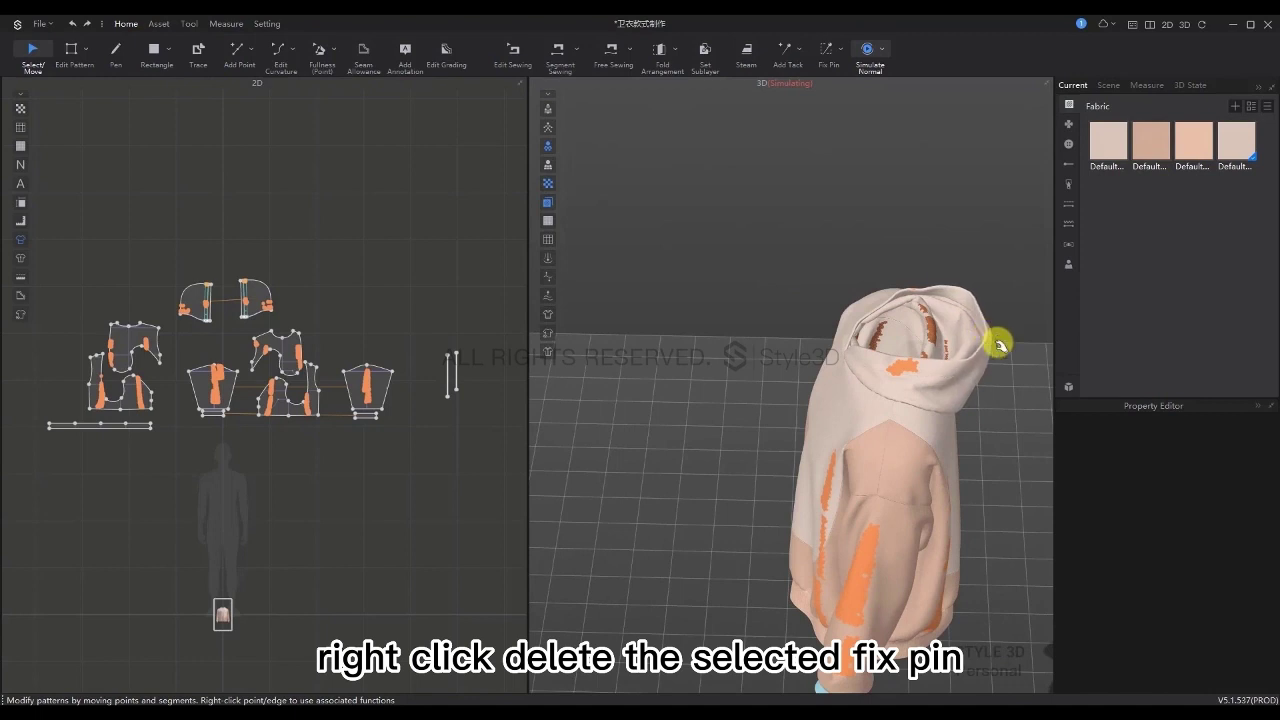
right_drag(999, 344, 860, 297)
key(space)
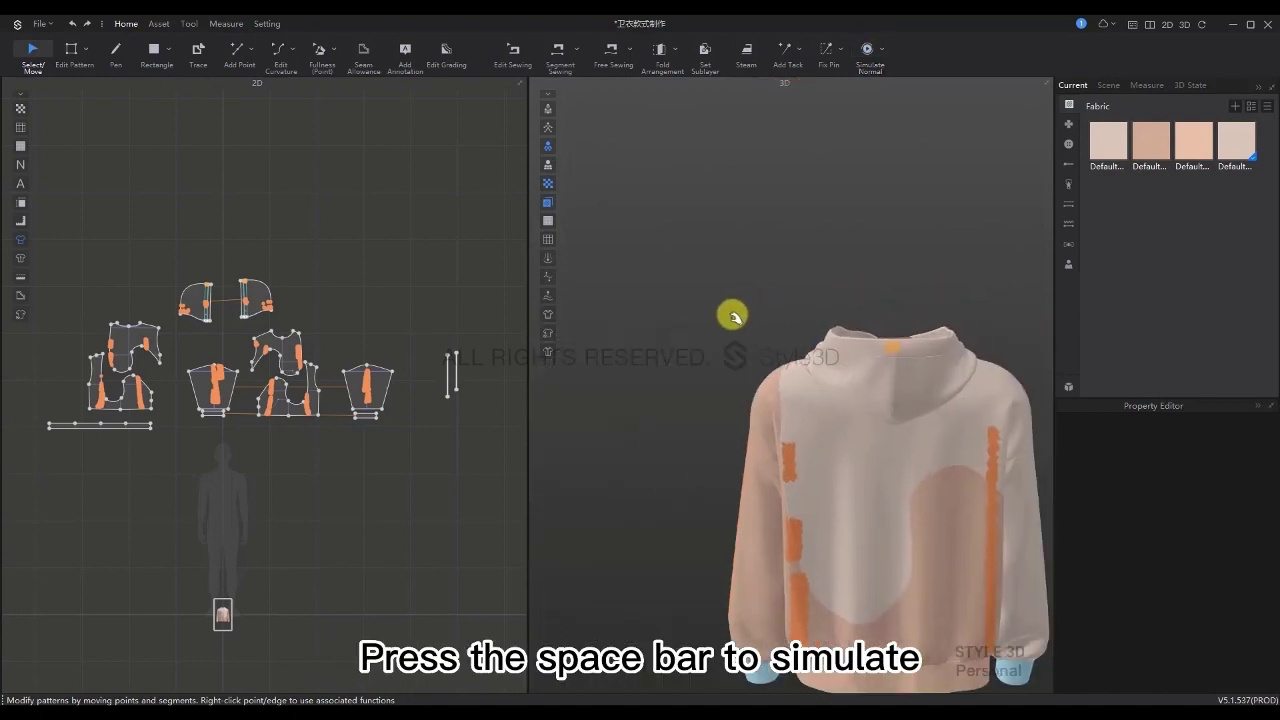
right_drag(733, 316, 1037, 371)
key(space)
Adjust the hood's folded edge during simulation and pin the centre of its back again with Fix Pin
click(766, 357)
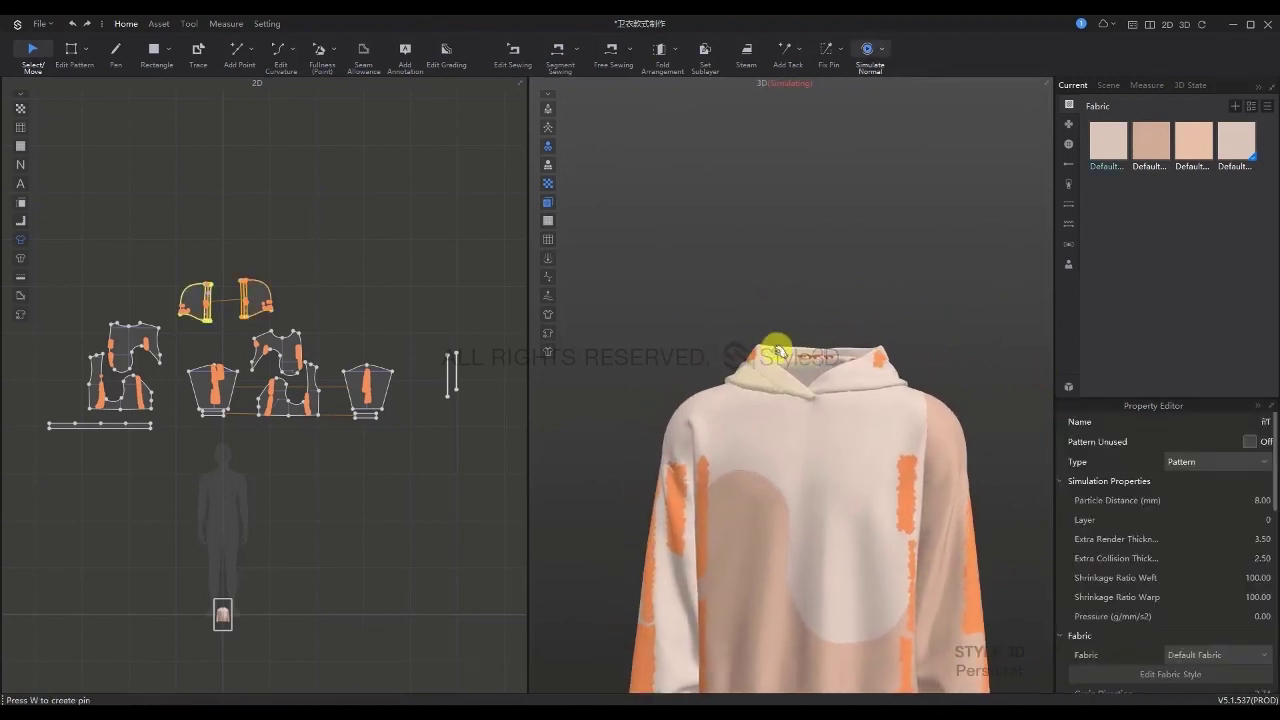
click(780, 346)
key(8)
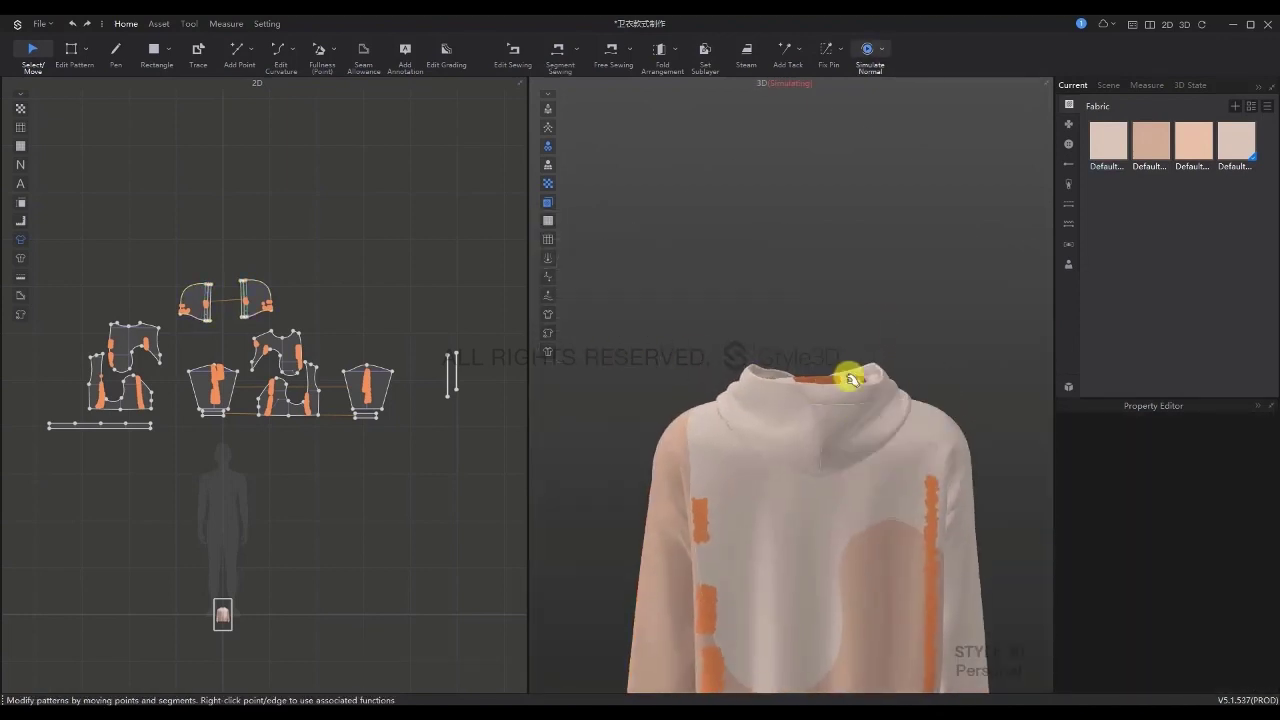
click(870, 393)
click(920, 286)
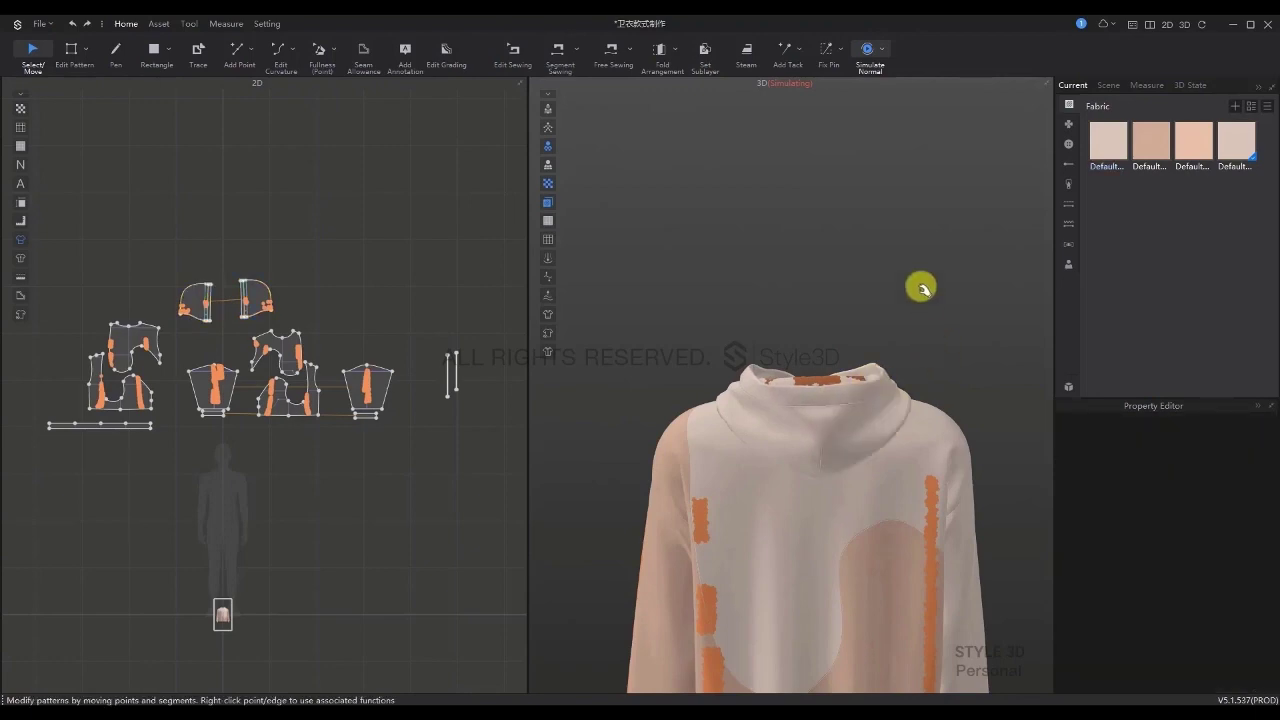
click(829, 50)
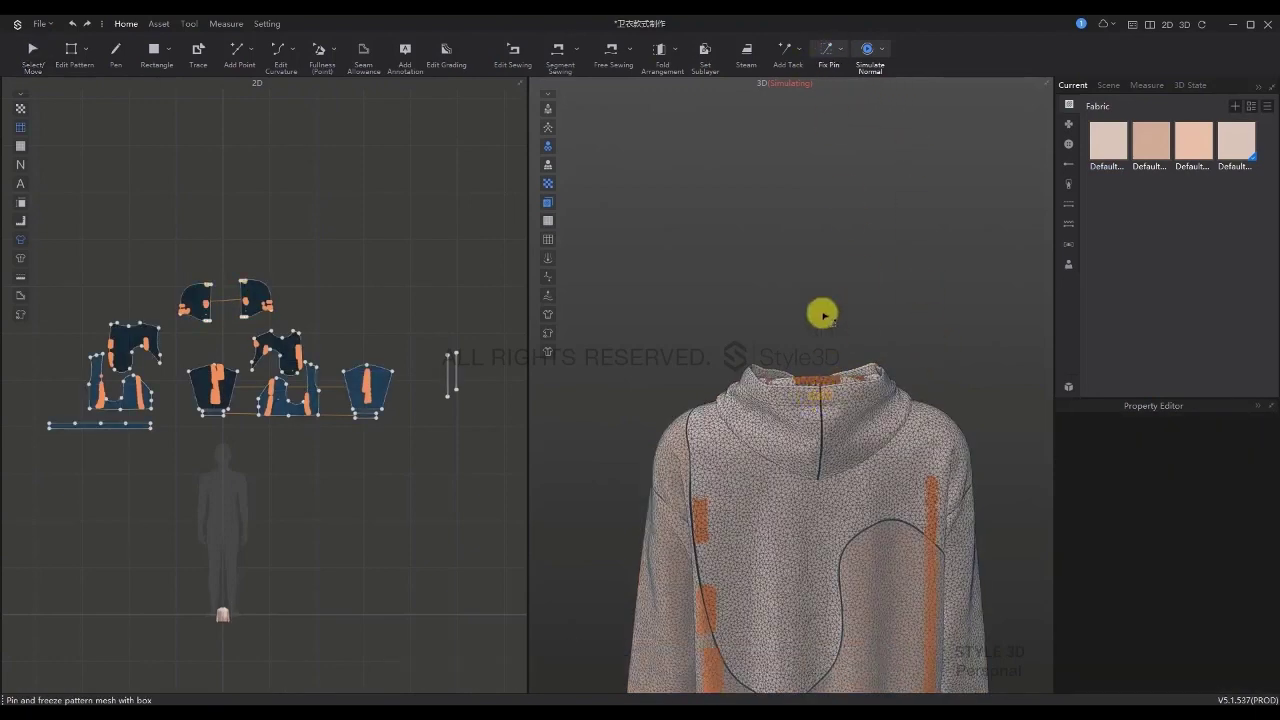
Show the avatar and check the hood on it from the front and back views
right_drag(823, 309, 1051, 340)
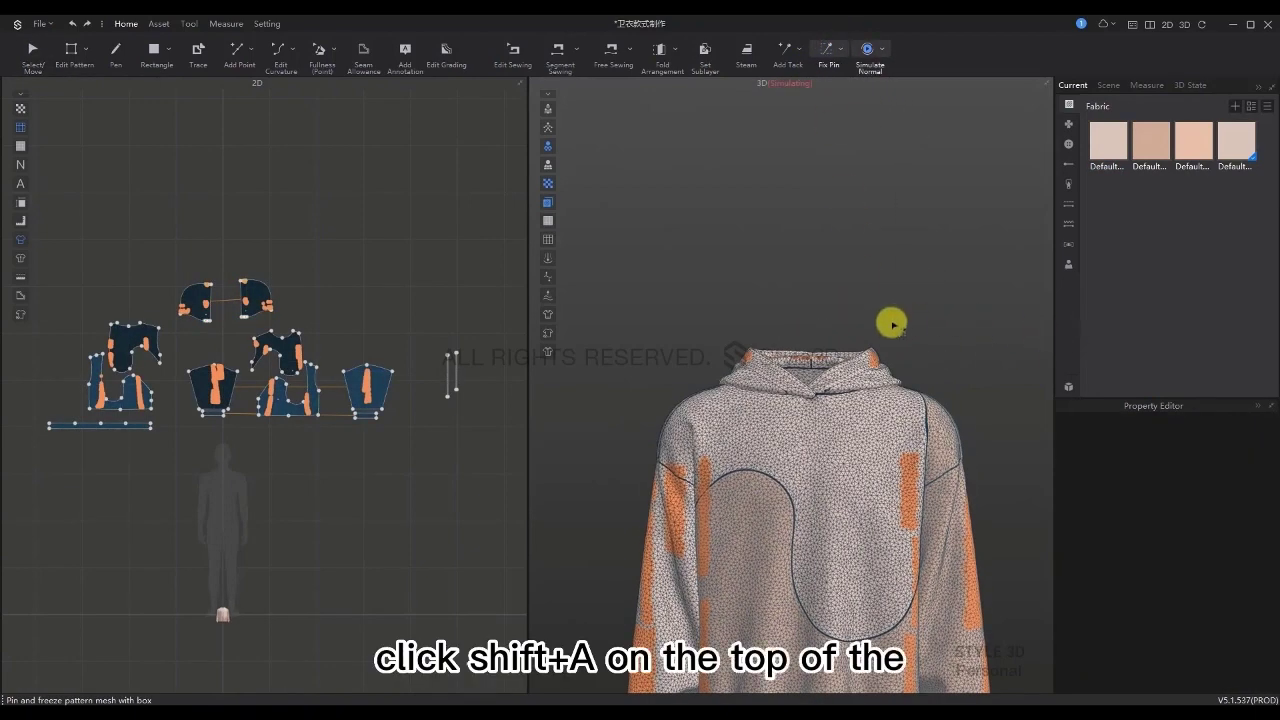
key(shift+a)
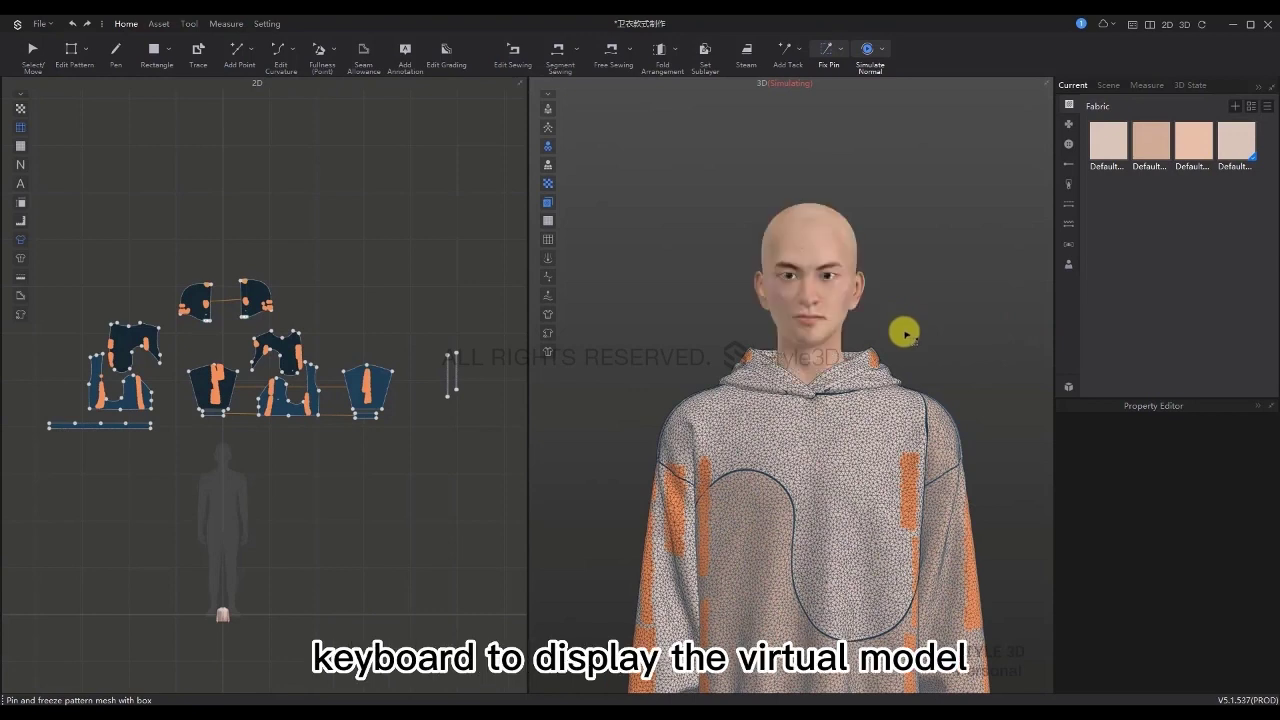
key(2)
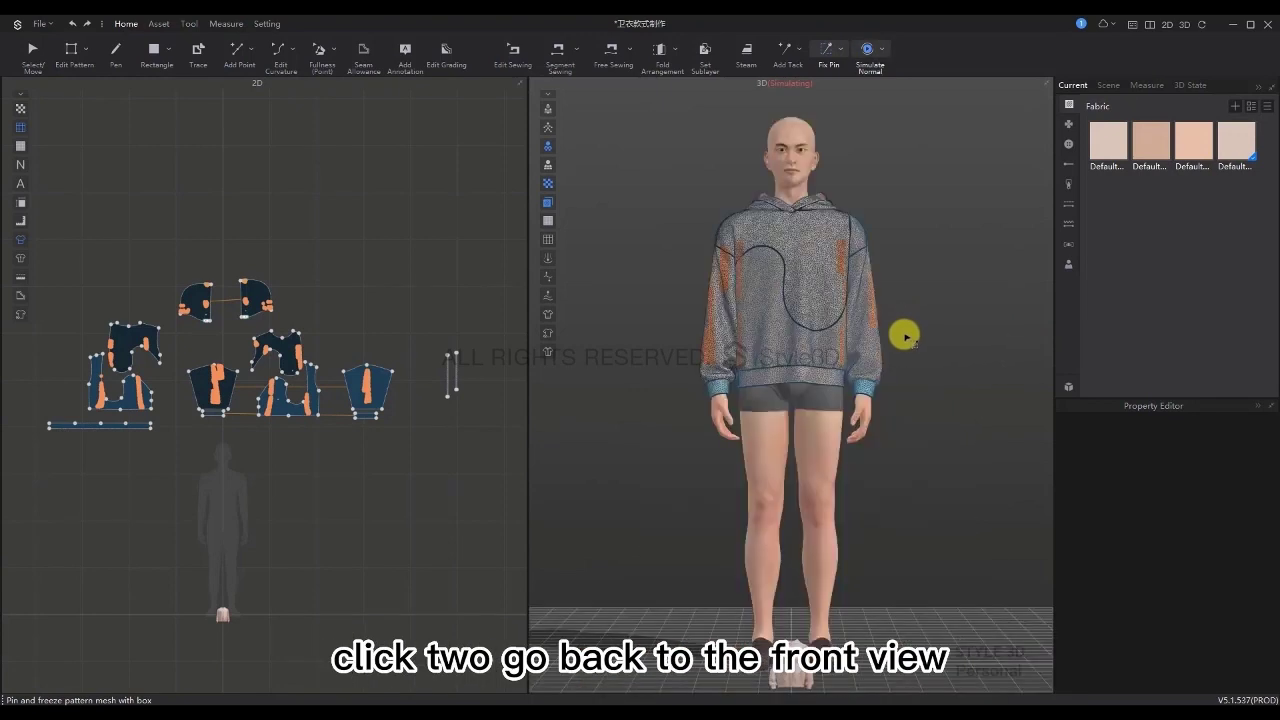
mouse_move(921, 233)
right_down()
mouse_move(837, 229)
mouse_move(923, 240)
right_up()
key(8)
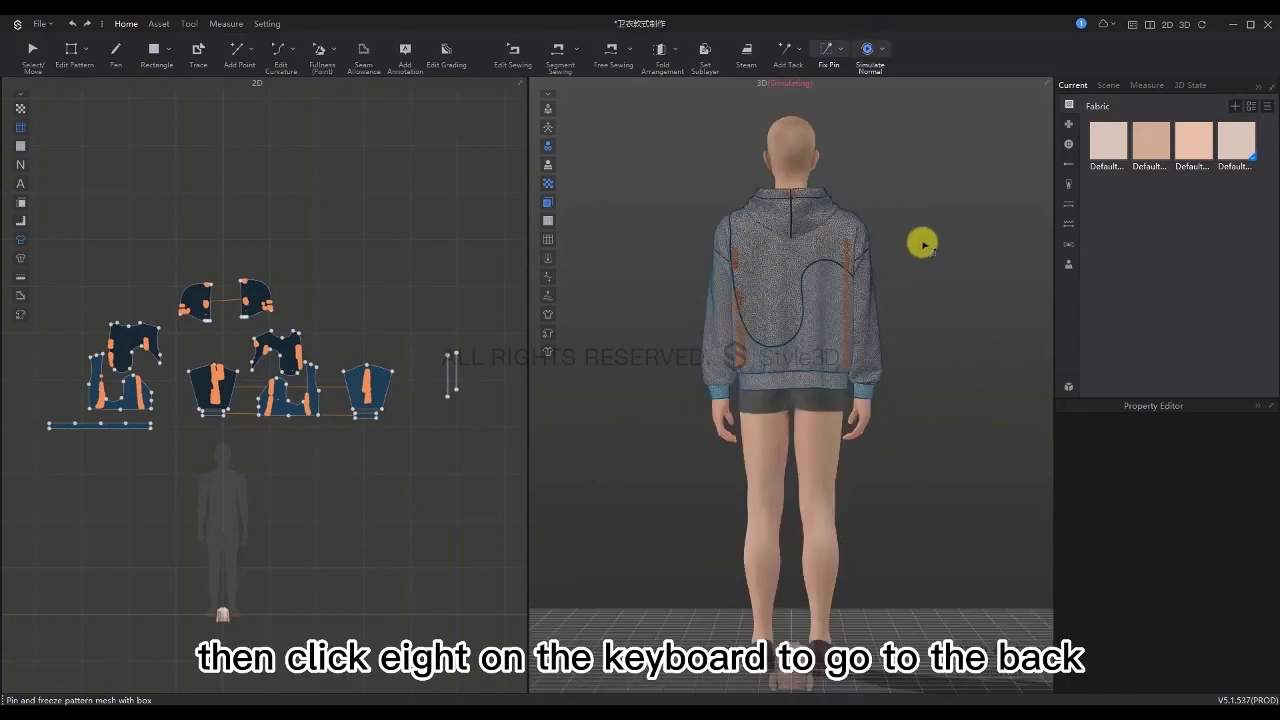
scroll(883, 151, up, 2)
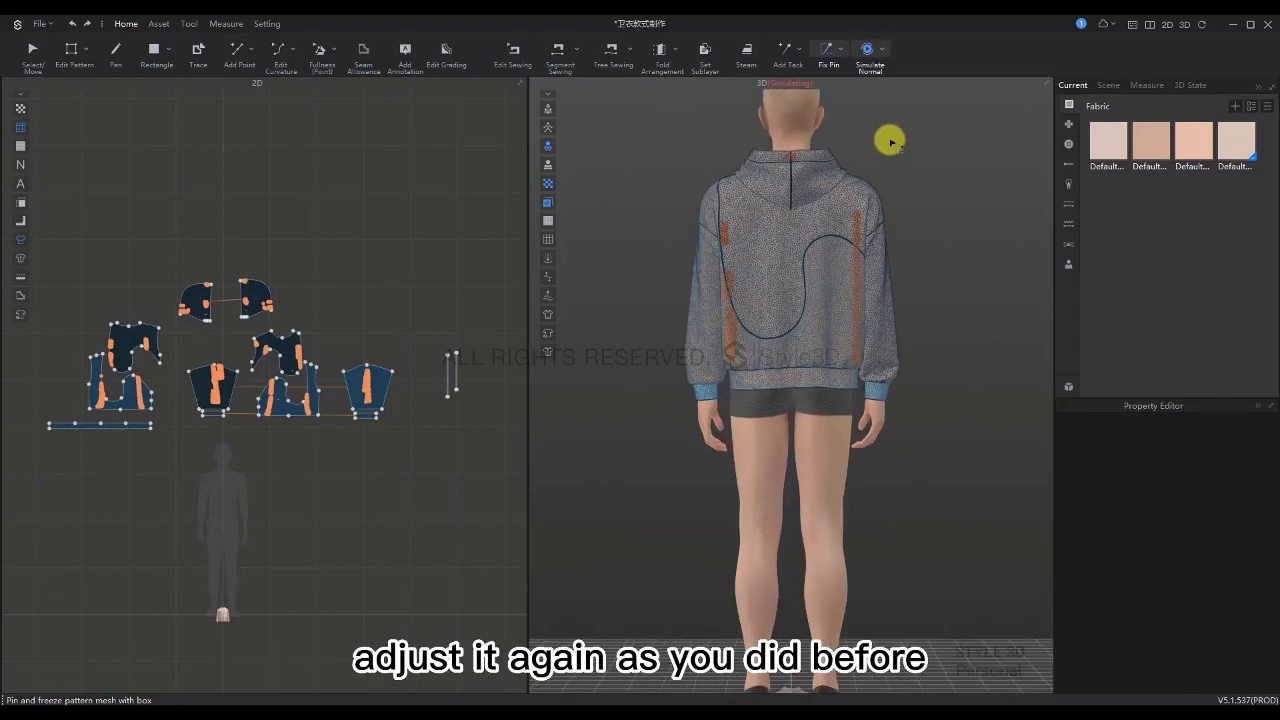
Remove the fix pin at the centre of the hood's back edge
middle_drag(890, 180, 894, 334)
scroll(940, 360, up, 4)
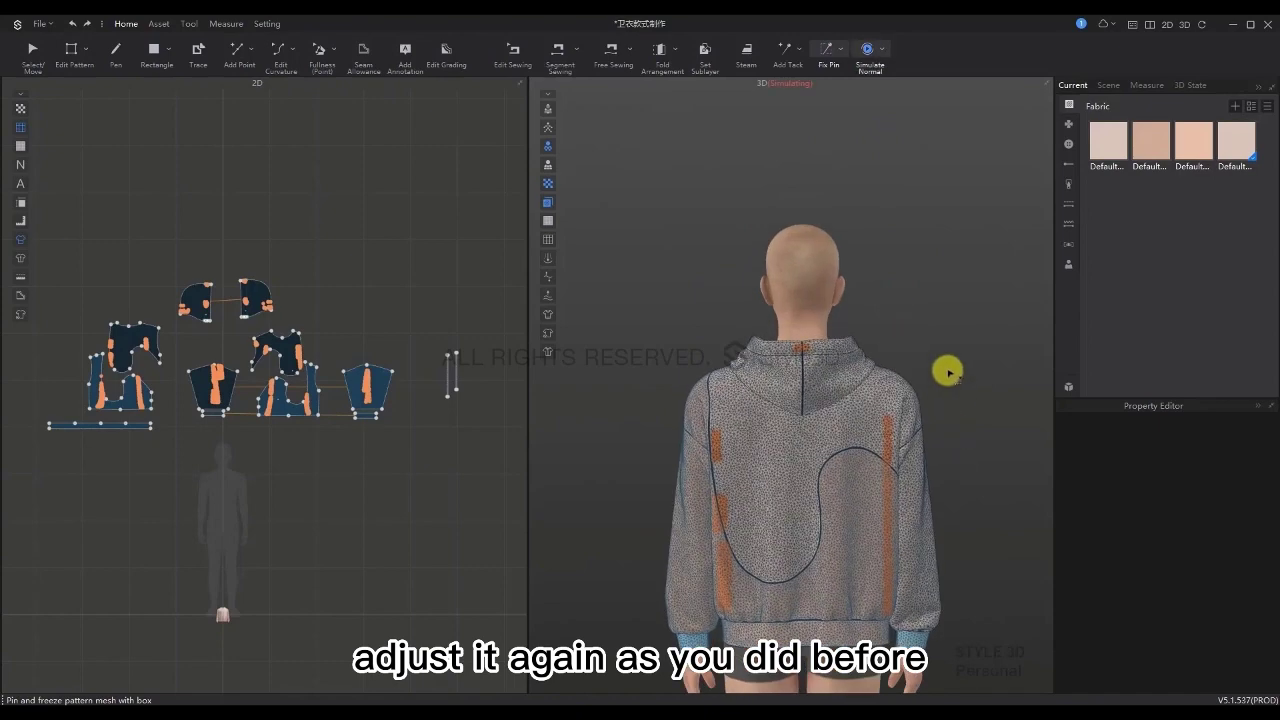
click(813, 302)
click(857, 269)
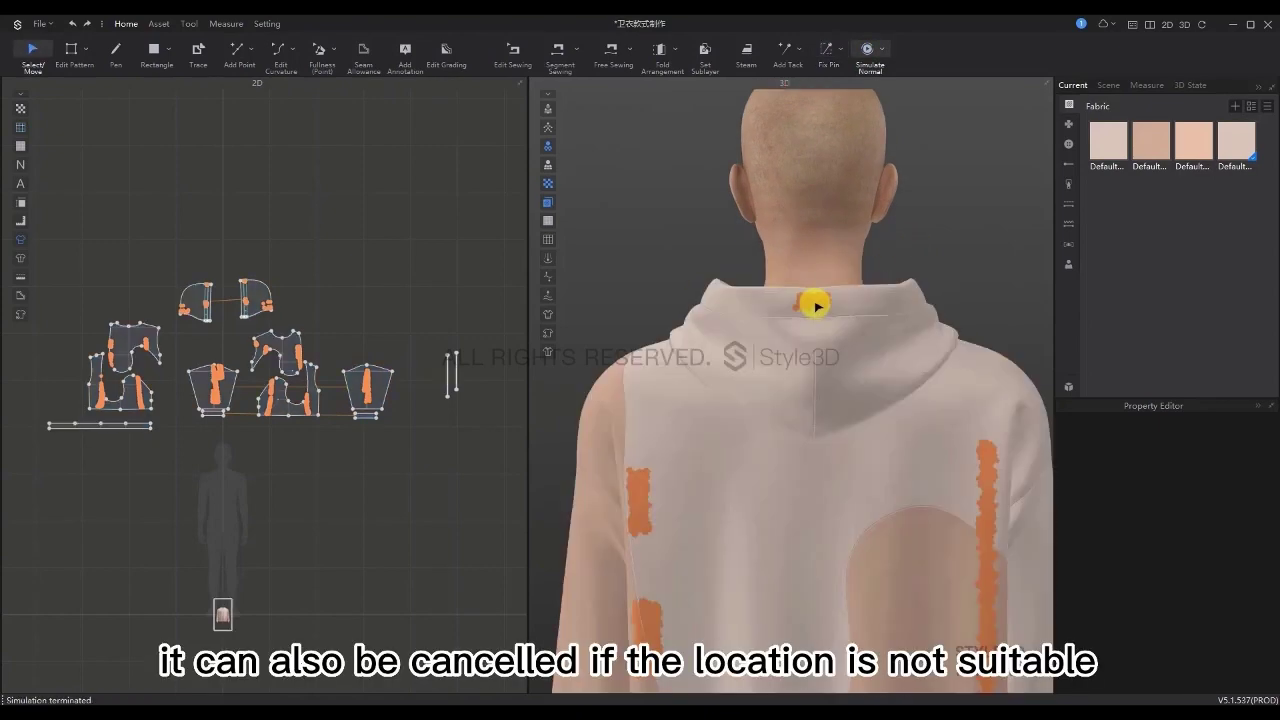
click(814, 303)
right_click(814, 303)
click(860, 313)
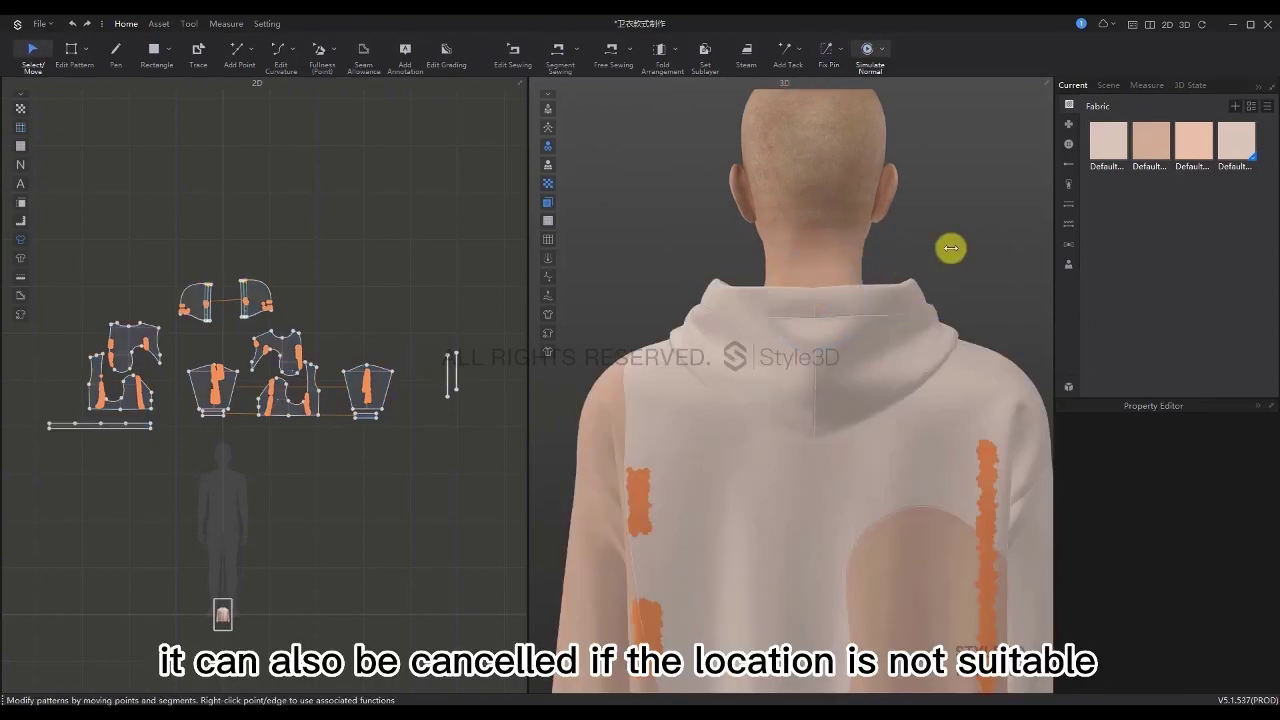
Run the simulation, pin the centre of the hood's back edge again, and check the hood from the front
click(814, 297)
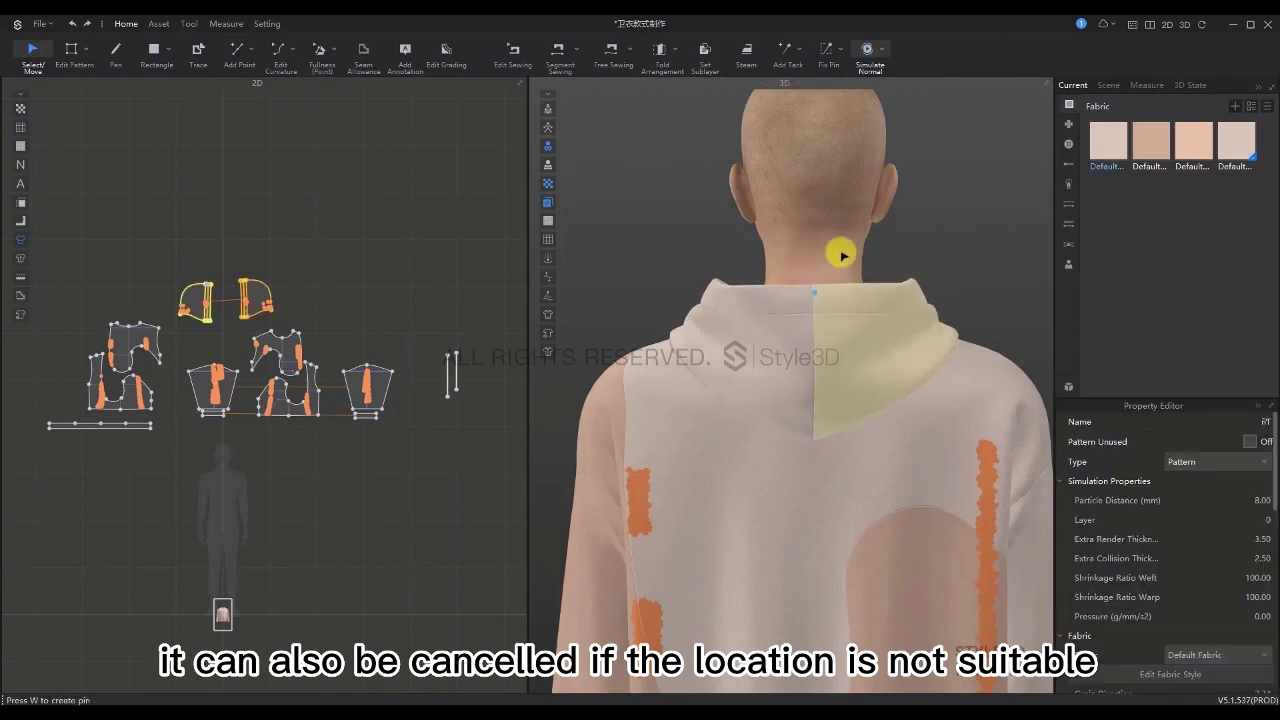
key(space)
drag(804, 287, 821, 305)
key(q)
right_drag(917, 277, 1004, 348)
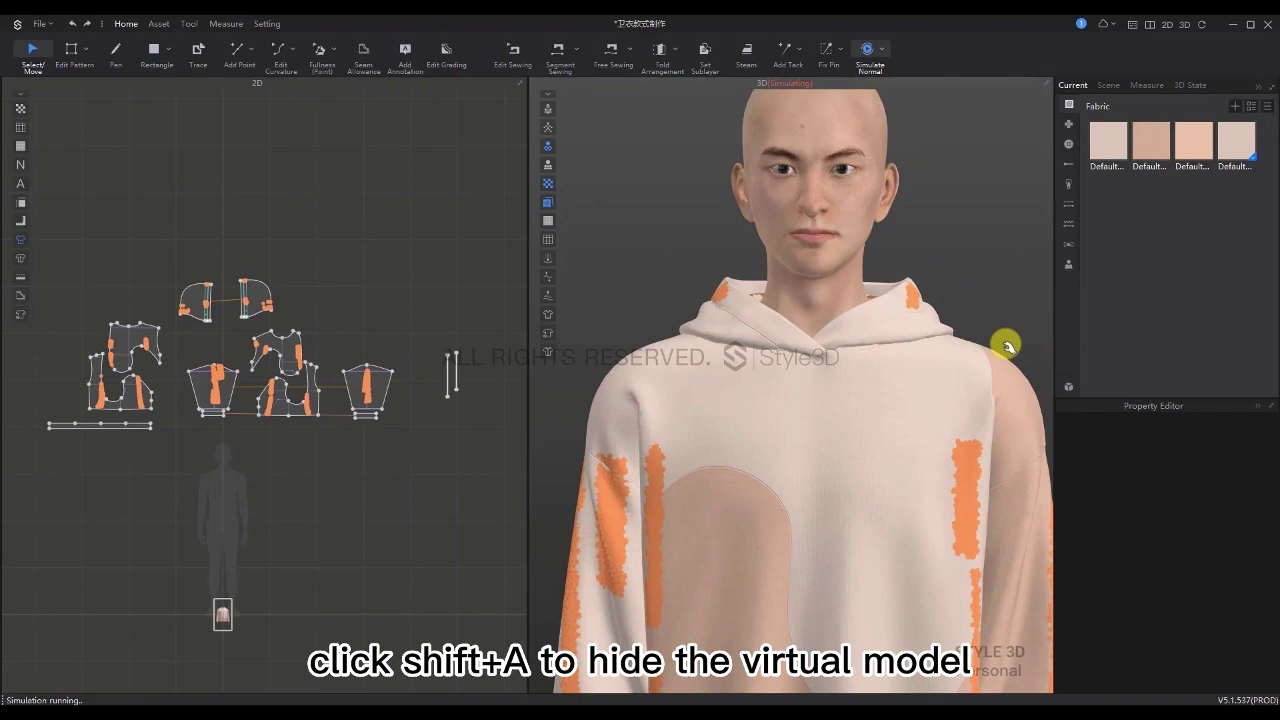
Hide the avatar, adjust the hood's folded edge at one side of the neck opening, and secure it with Fix Pin
key(shift+a)
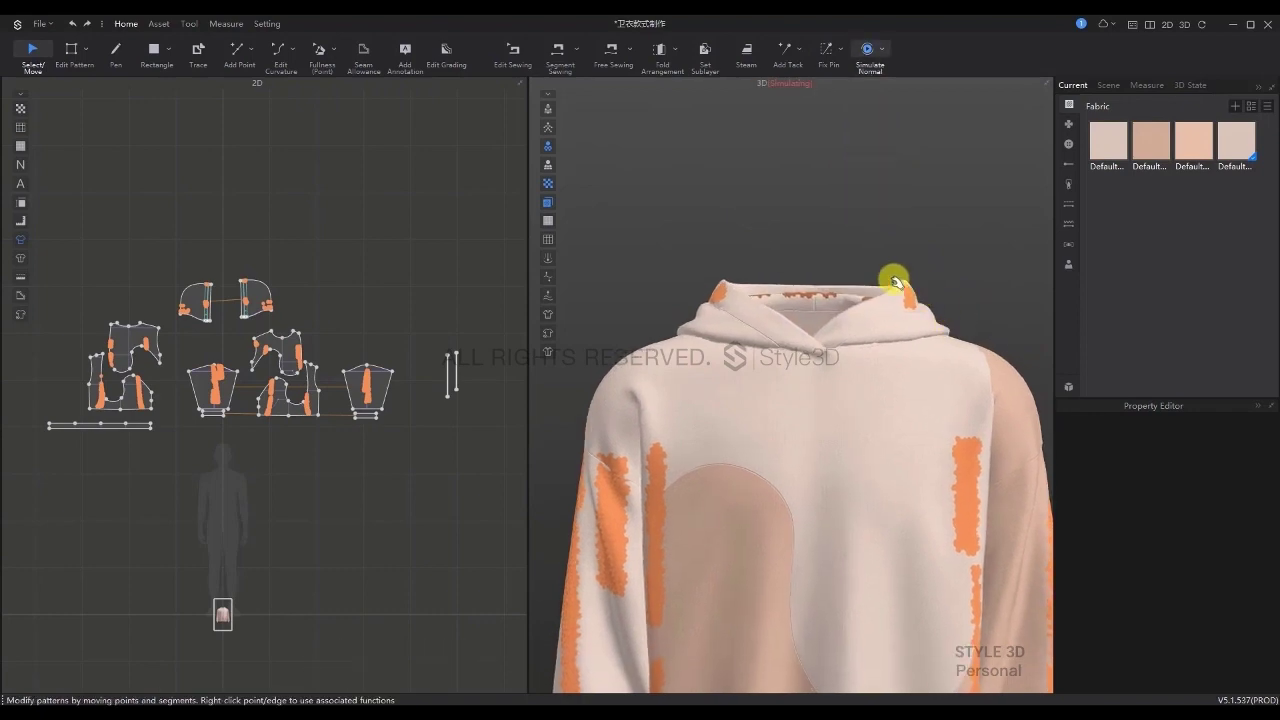
right_drag(896, 282, 897, 300)
drag(897, 300, 897, 275)
click(821, 48)
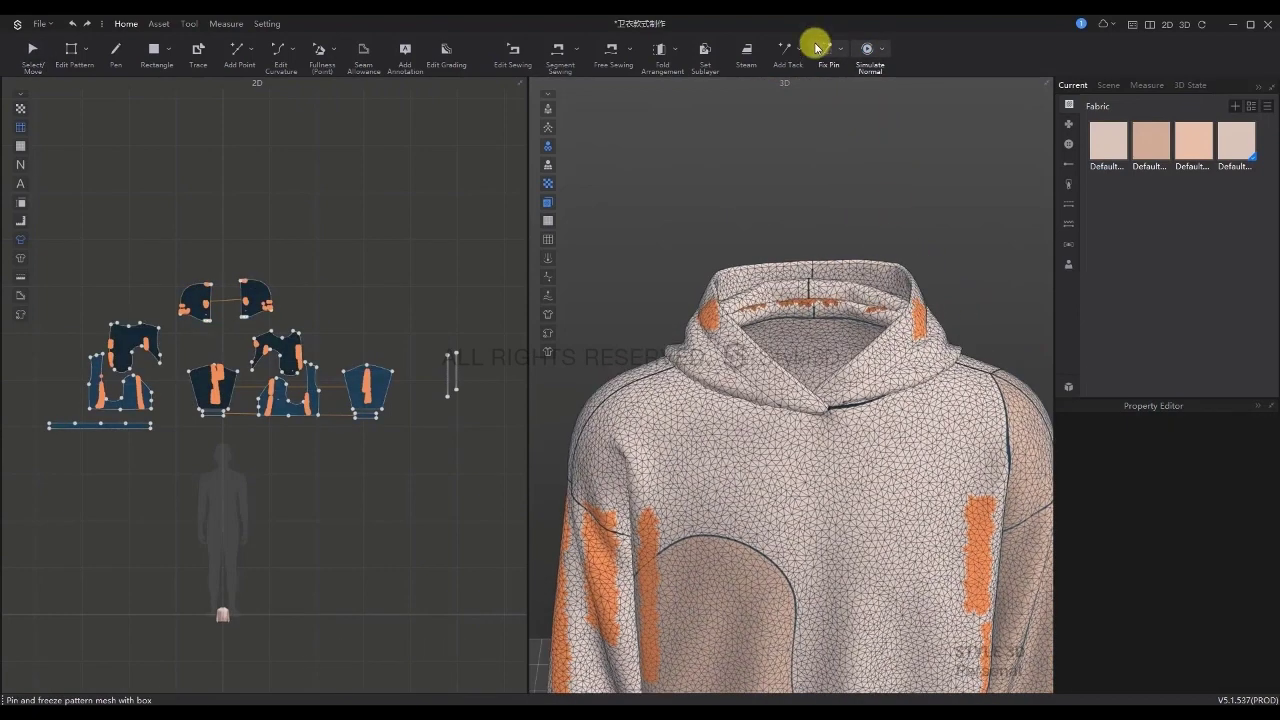
drag(882, 255, 899, 278)
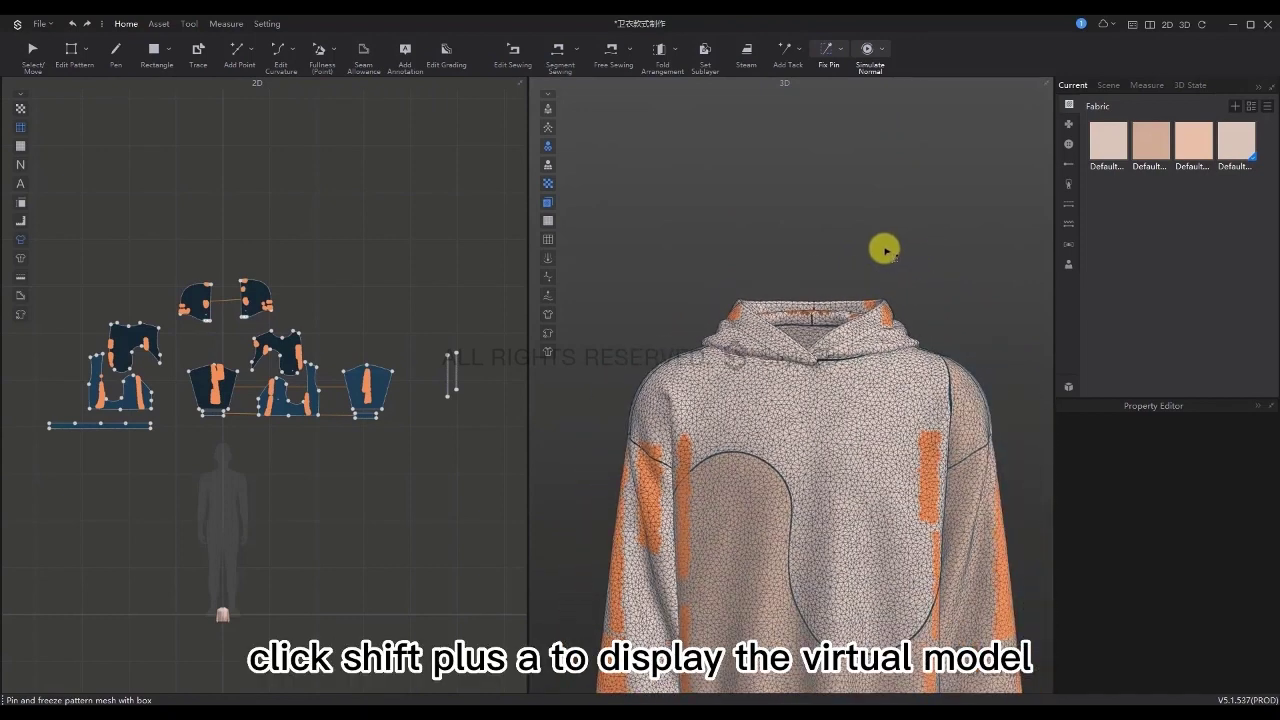
Show the avatar again in the front view and record the current garment as a new 3D state
key(shift+a)
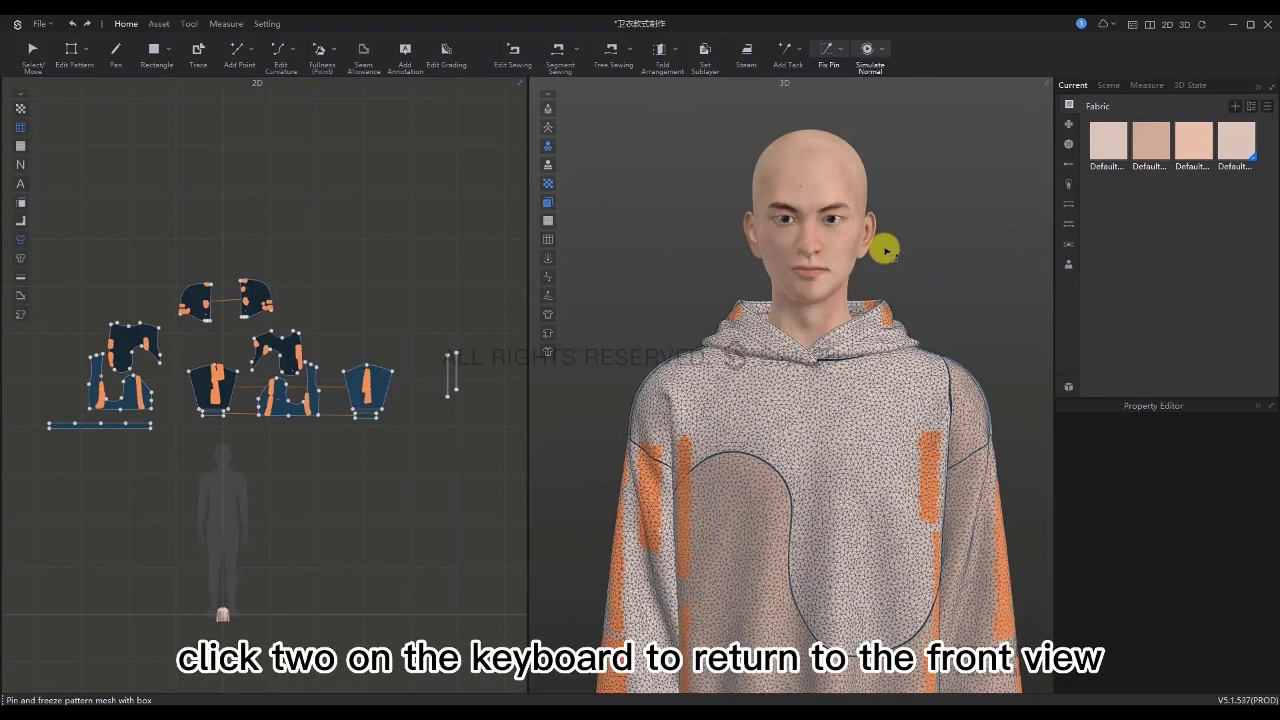
key(2)
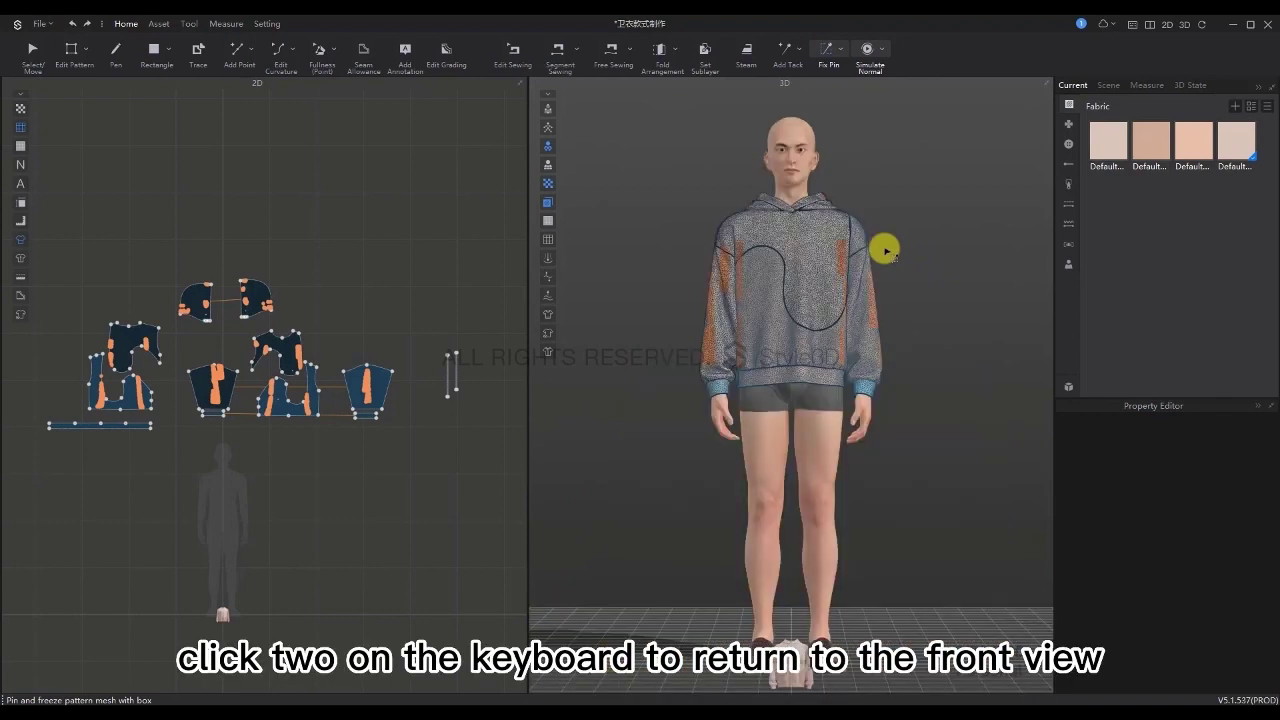
click(32, 52)
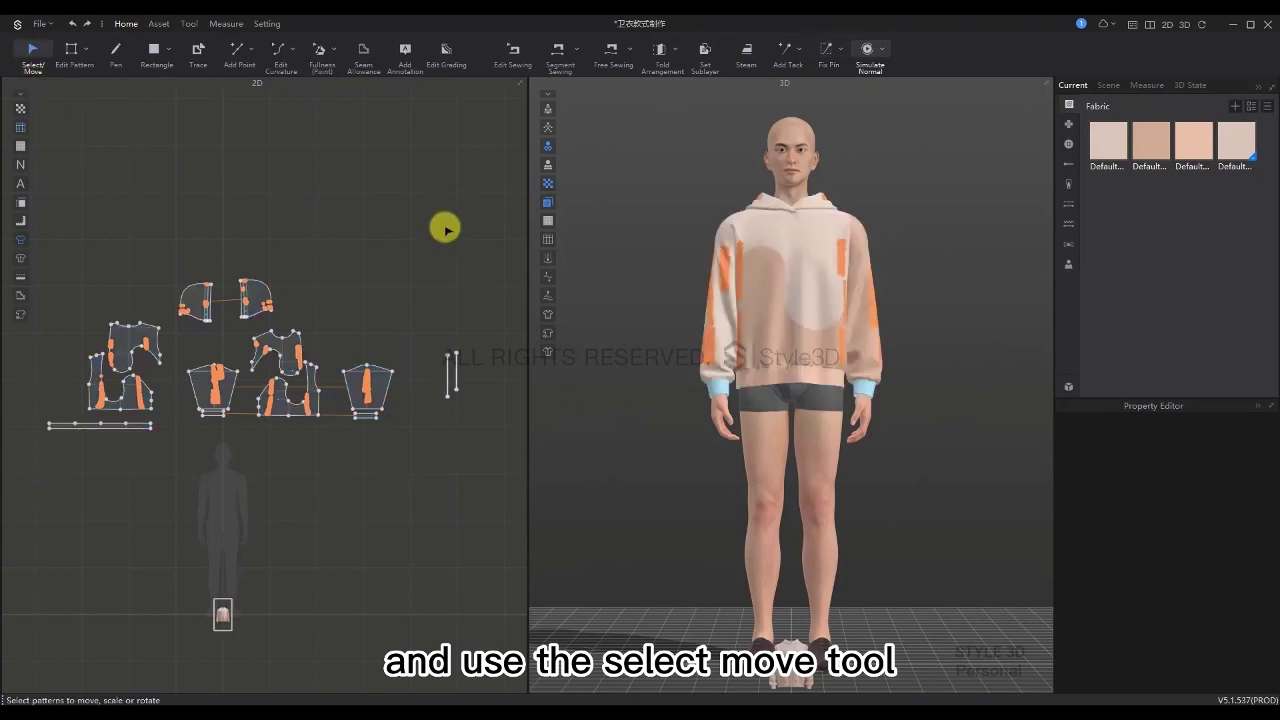
click(1195, 85)
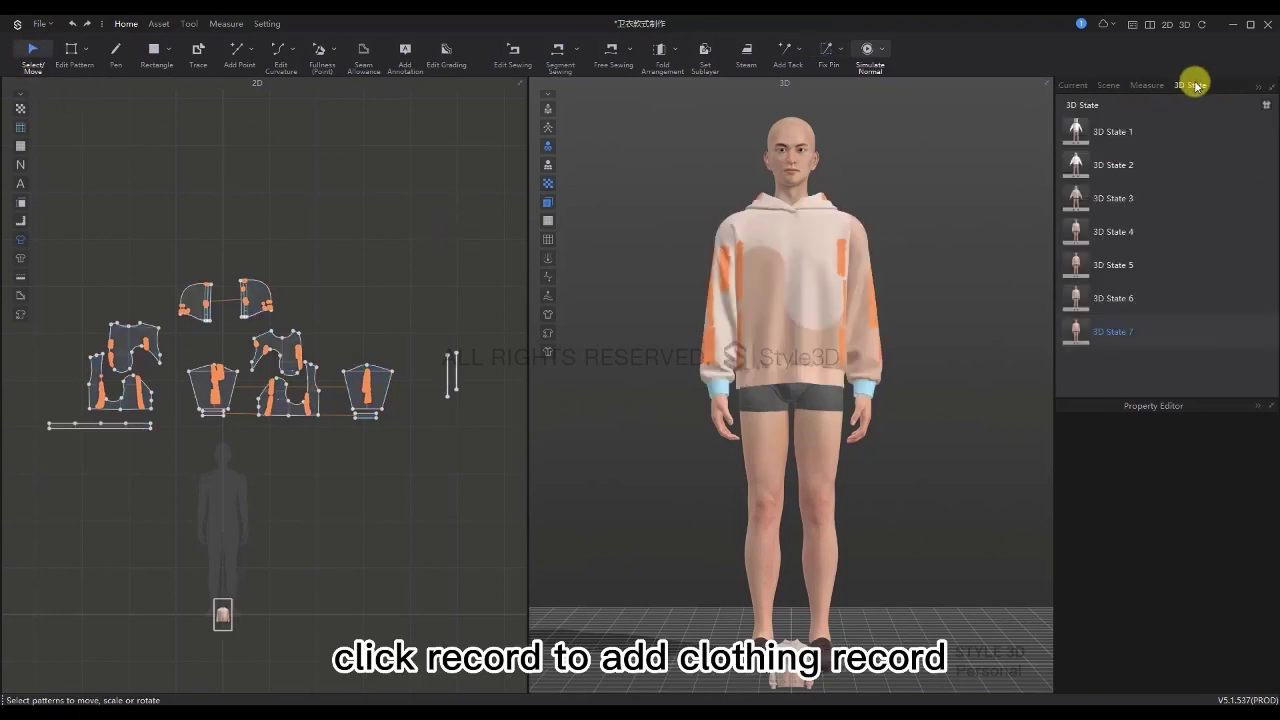
click(1267, 105)
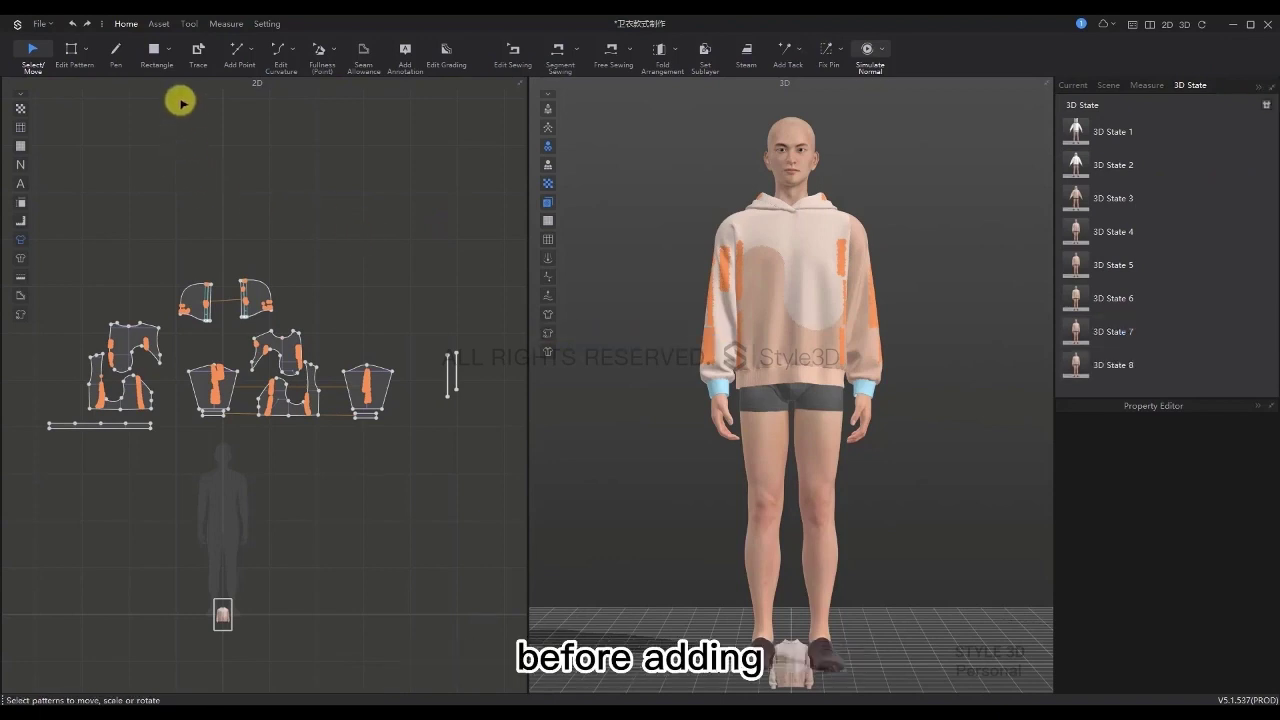
Trace the short diagonal drawstring lines on the hood pieces as internal lines
click(199, 52)
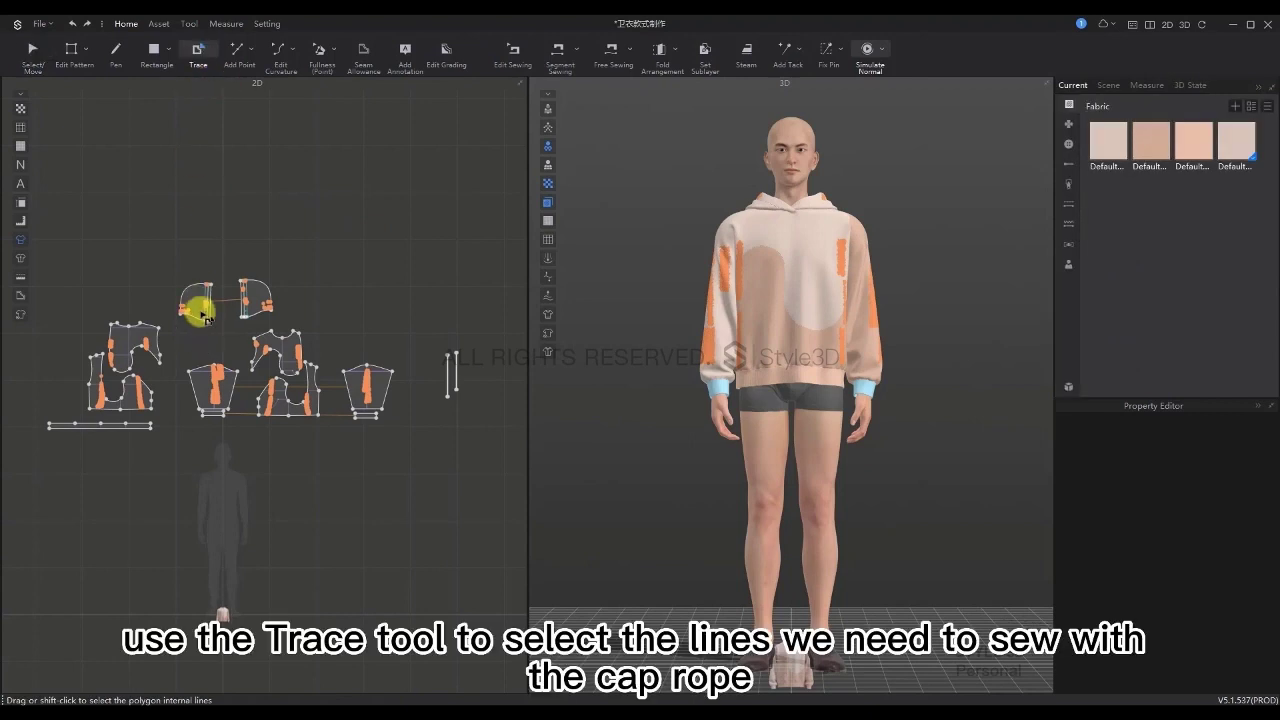
scroll(194, 306, up, 10)
scroll(196, 322, up, 5)
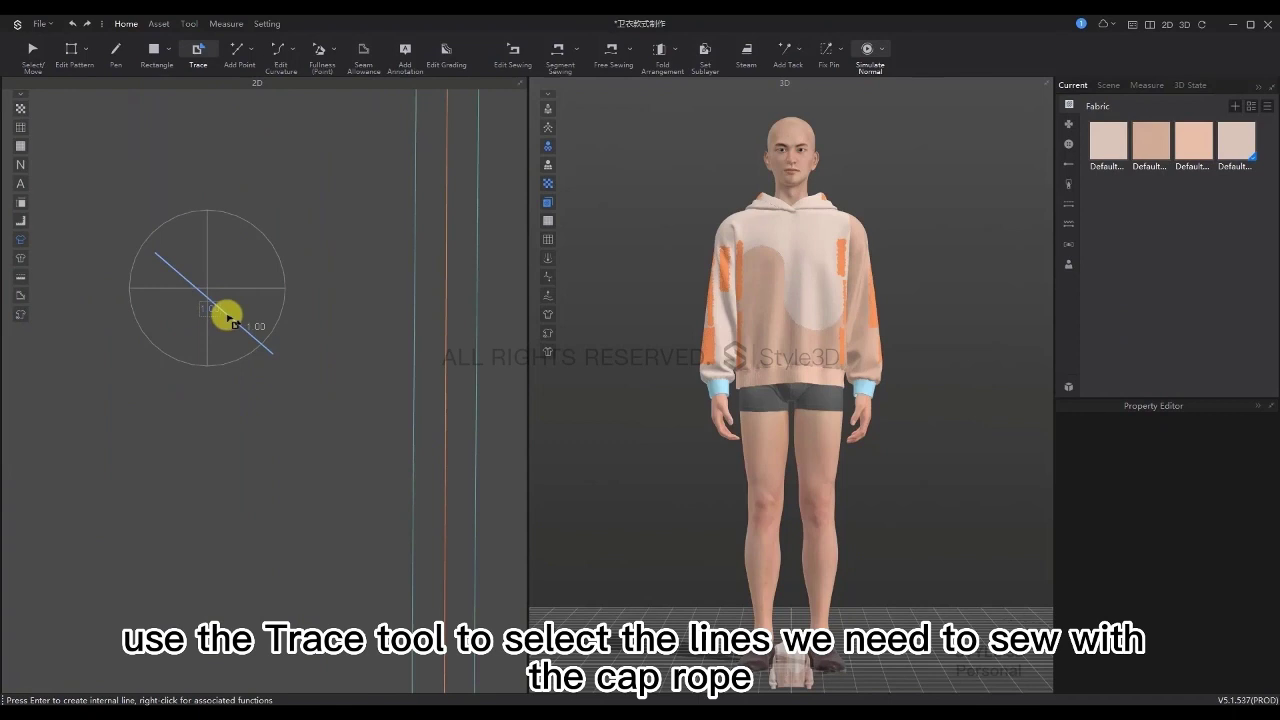
scroll(226, 314, down, 12)
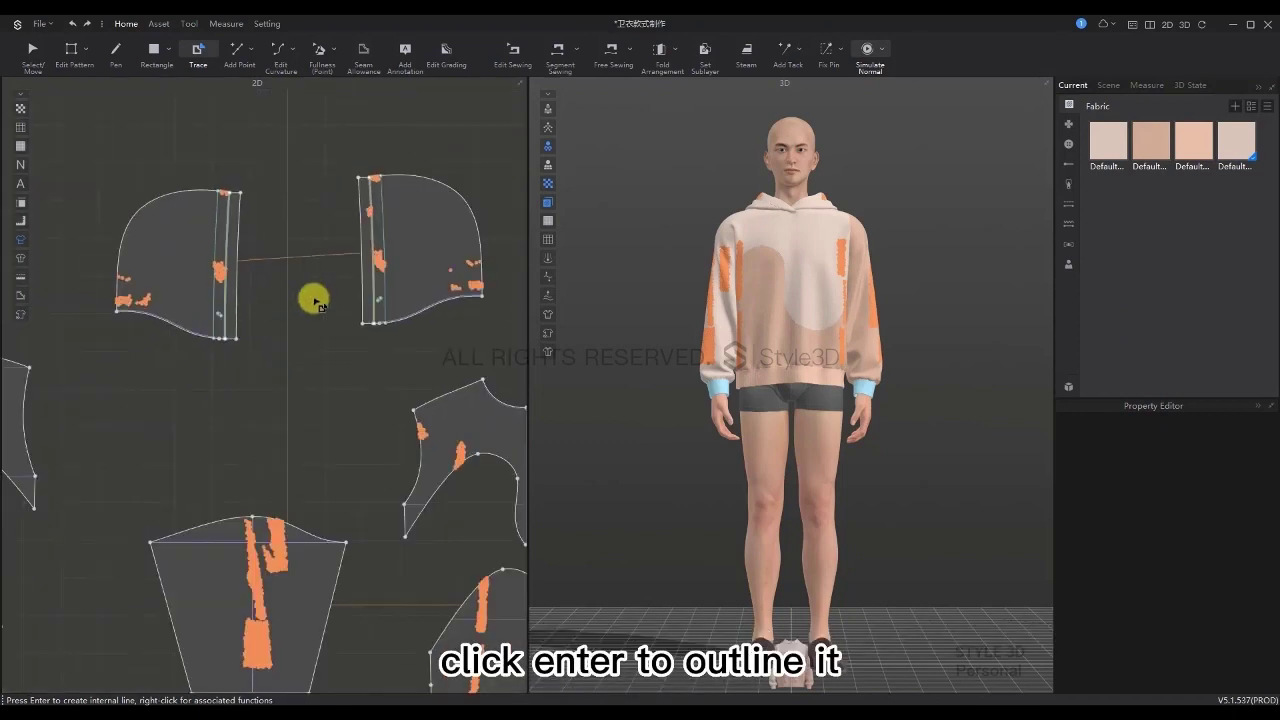
scroll(313, 302, down, 5)
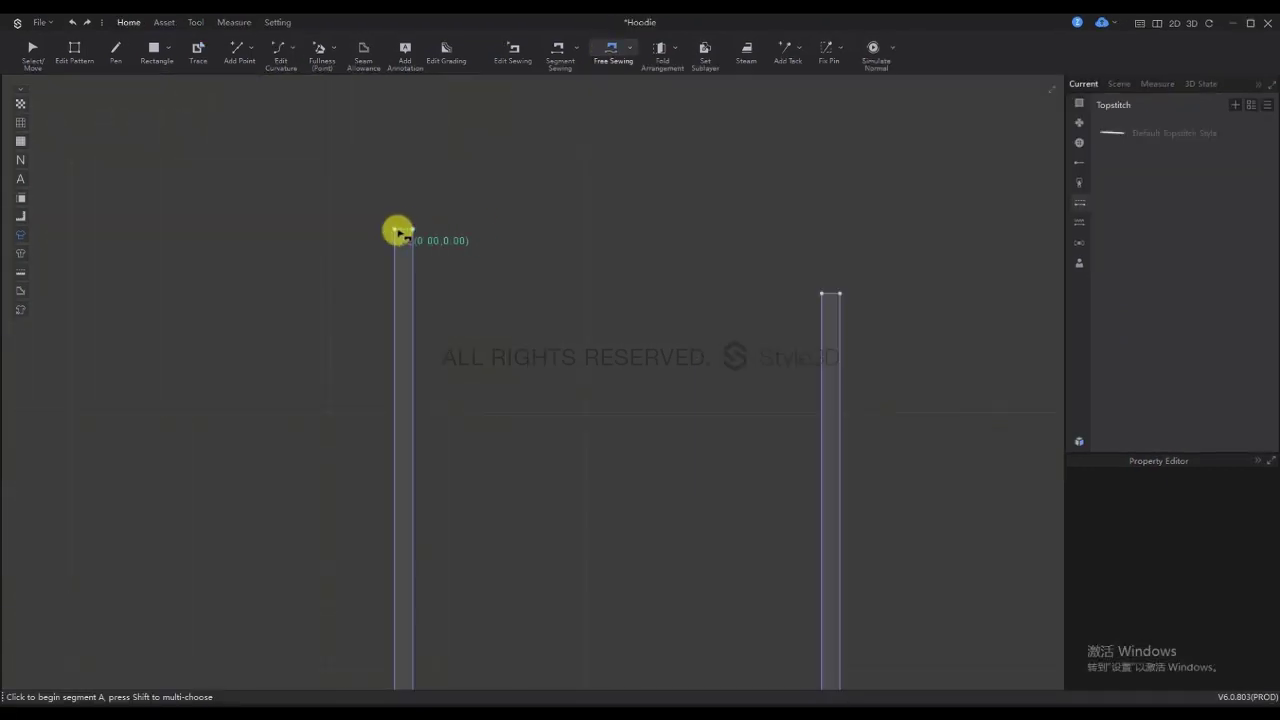
Use Free Sewing to join the top edge of the left drawstring to the diagonal internal line on the left hood piece
click(396, 230)
click(412, 230)
scroll(395, 312, down, 5)
middle_drag(81, 480, 882, 317)
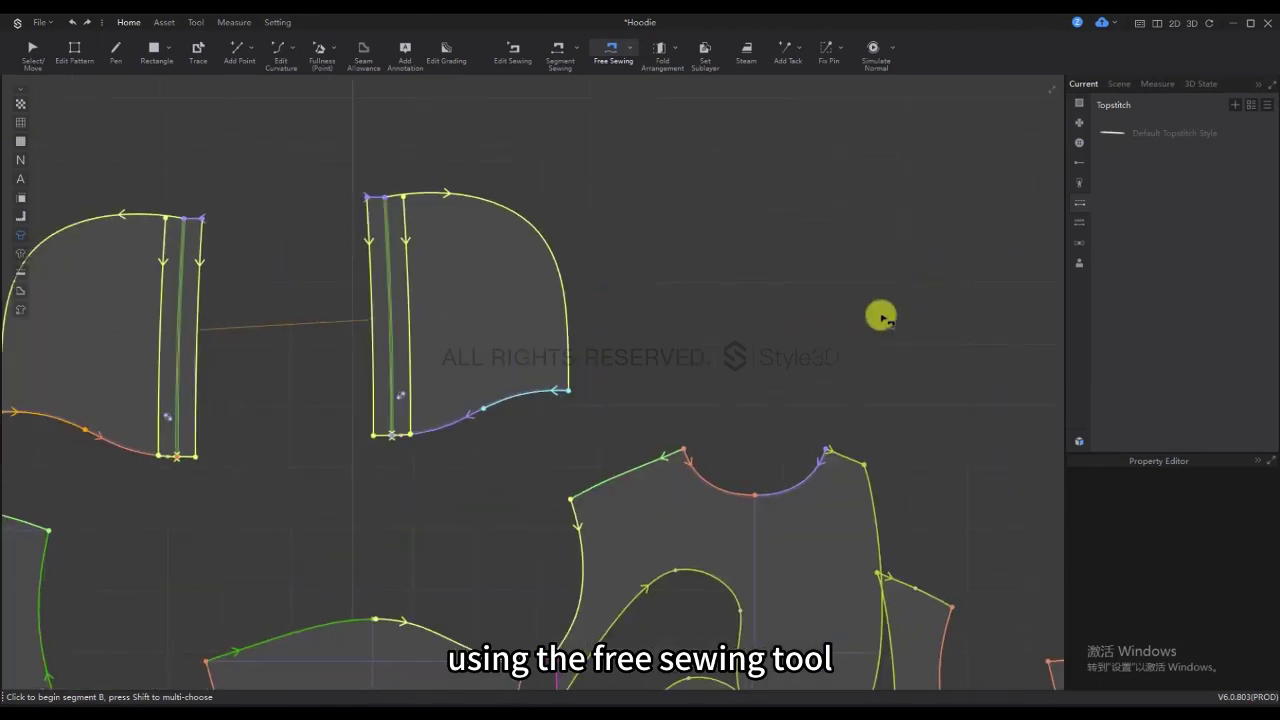
scroll(186, 409, up, 10)
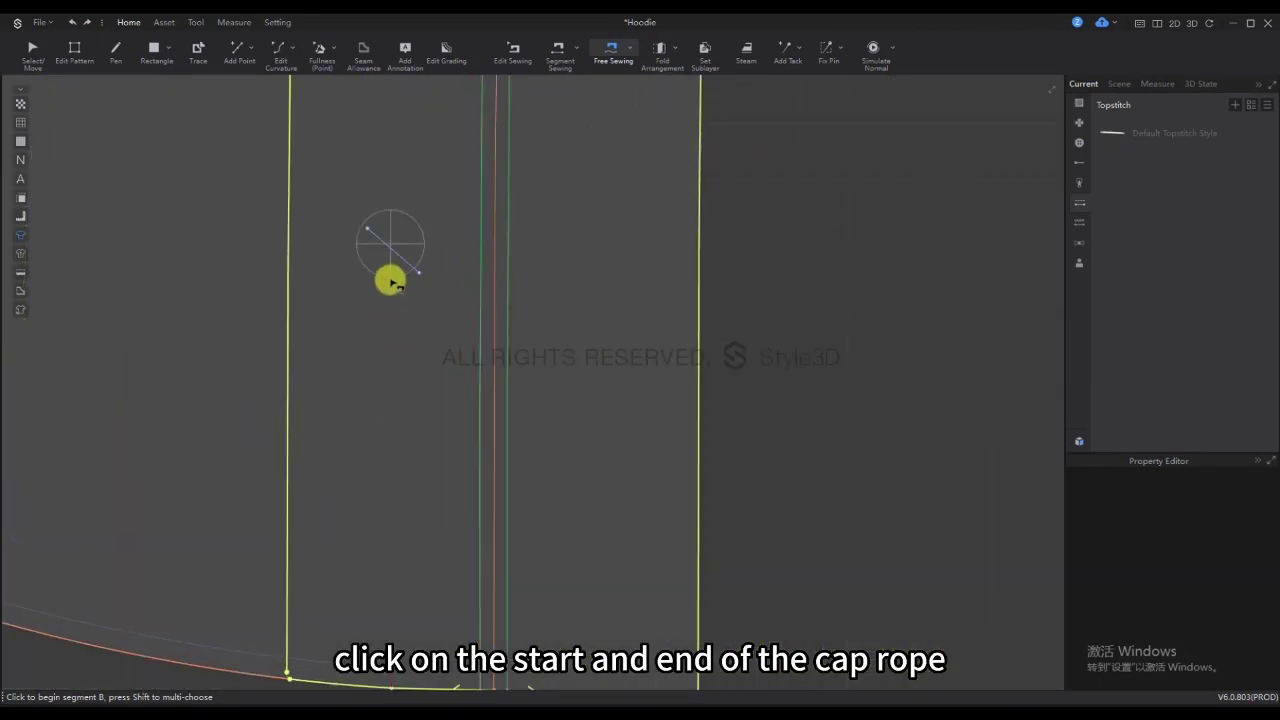
scroll(390, 282, up, 3)
click(358, 189)
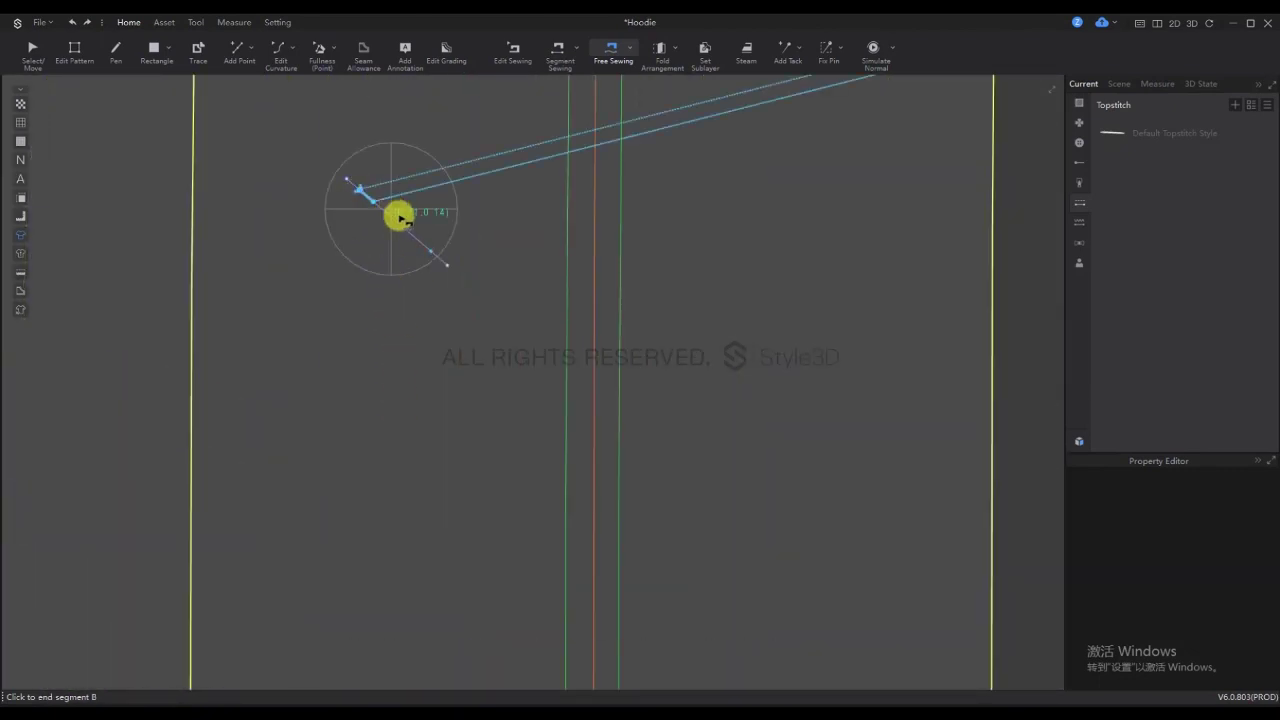
click(424, 251)
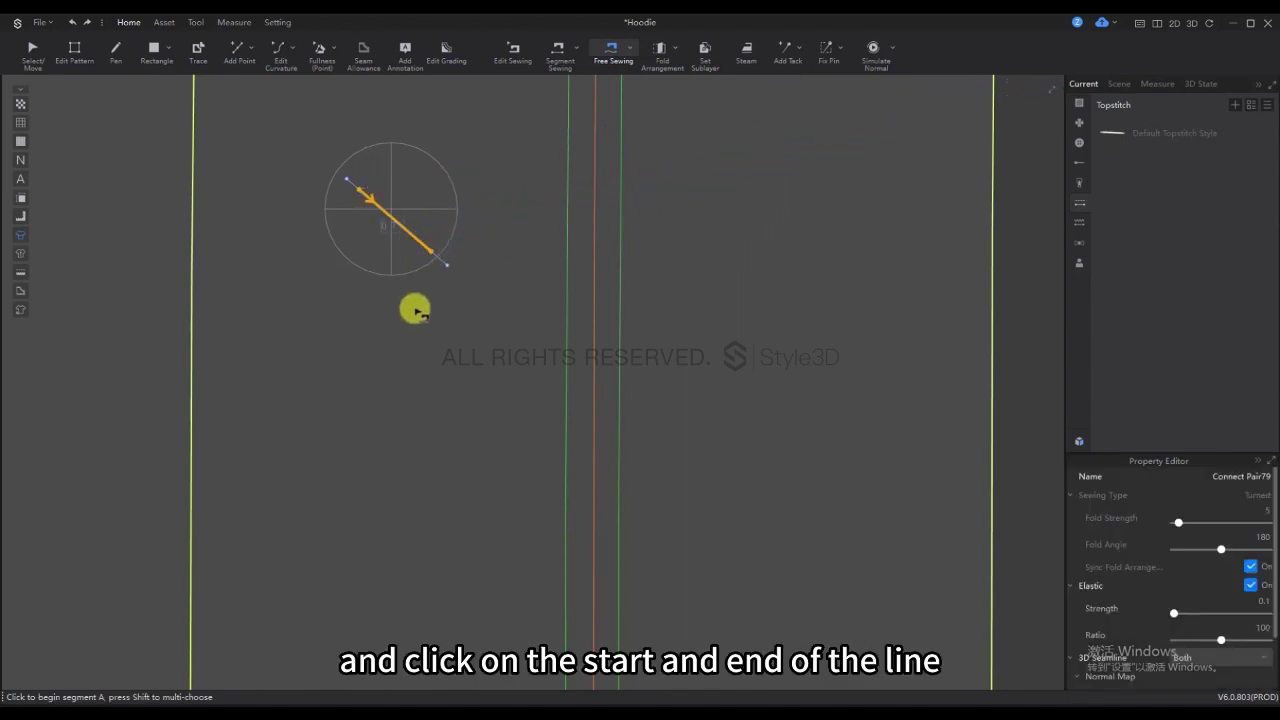
Use Free Sewing to join the top edge of the right drawstring to the diagonal internal line on the right hood piece
scroll(414, 306, down, 5)
scroll(444, 406, down, 5)
middle_drag(700, 291, 169, 400)
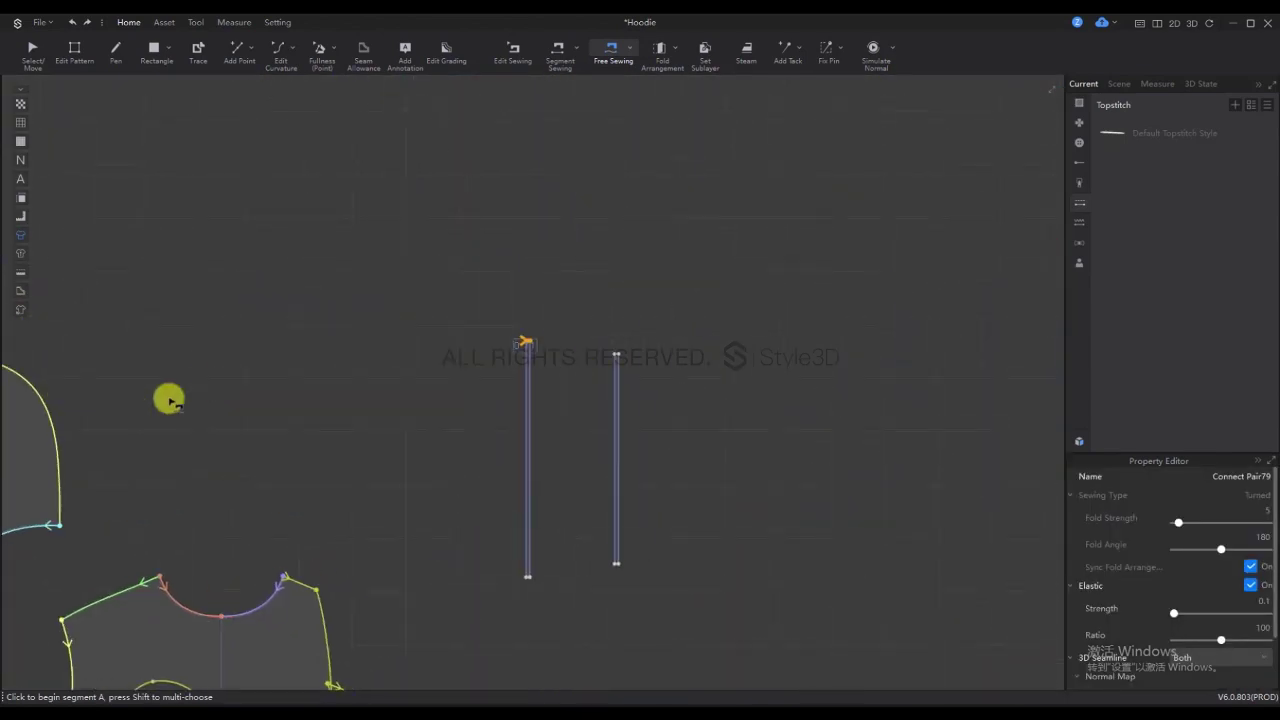
scroll(500, 358, up, 5)
middle_drag(590, 377, 367, 394)
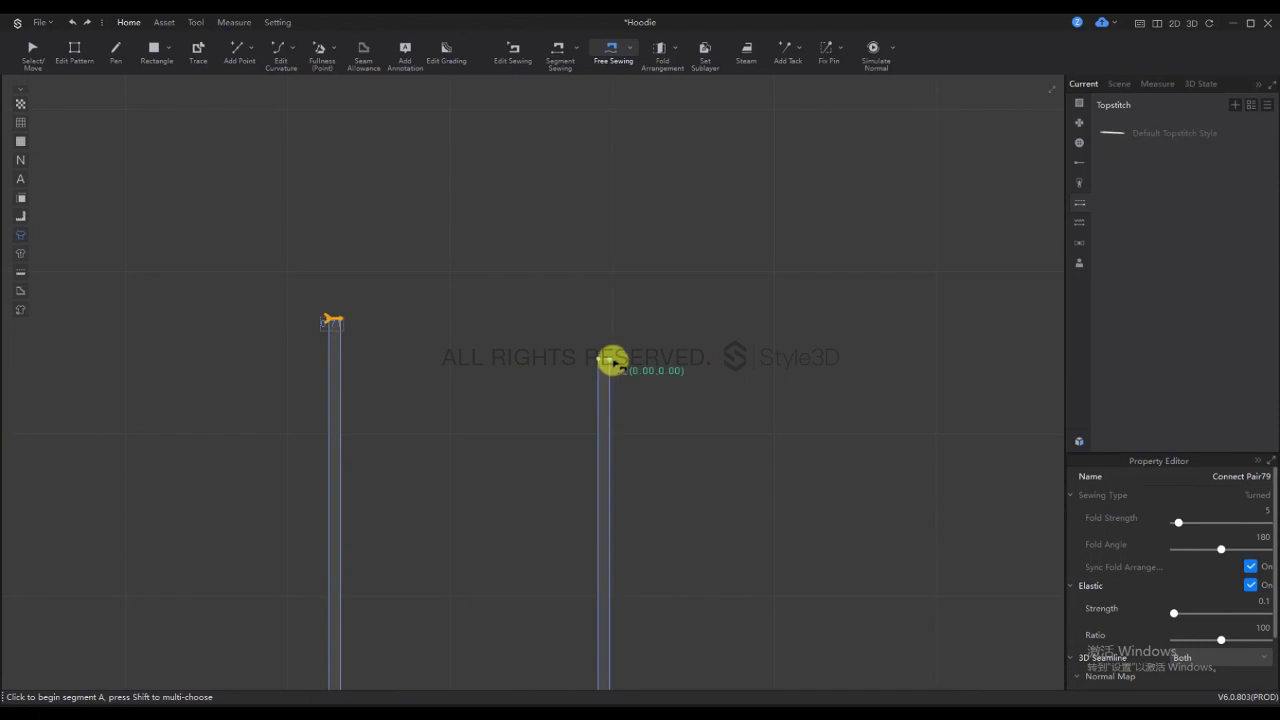
click(598, 360)
scroll(363, 460, down, 5)
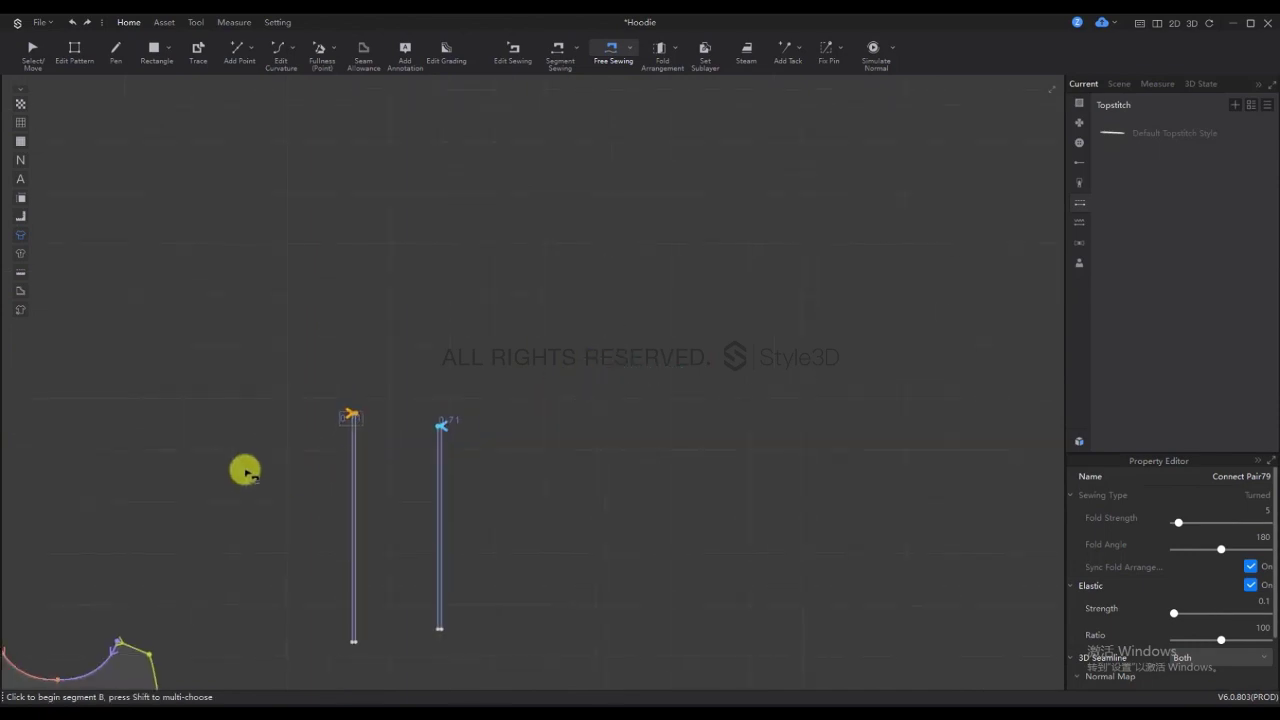
middle_drag(246, 472, 683, 340)
scroll(580, 371, up, 6)
middle_drag(473, 492, 594, 340)
scroll(594, 340, up, 5)
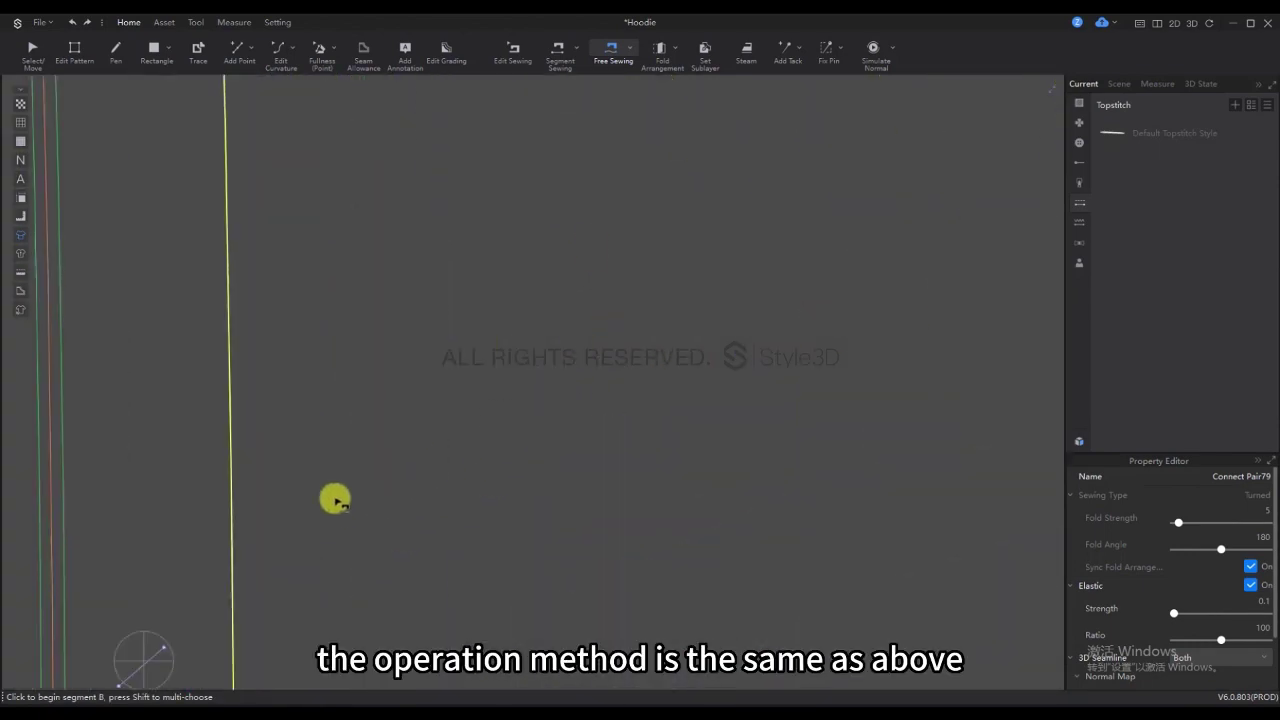
middle_drag(345, 490, 603, 220)
scroll(603, 220, up, 1)
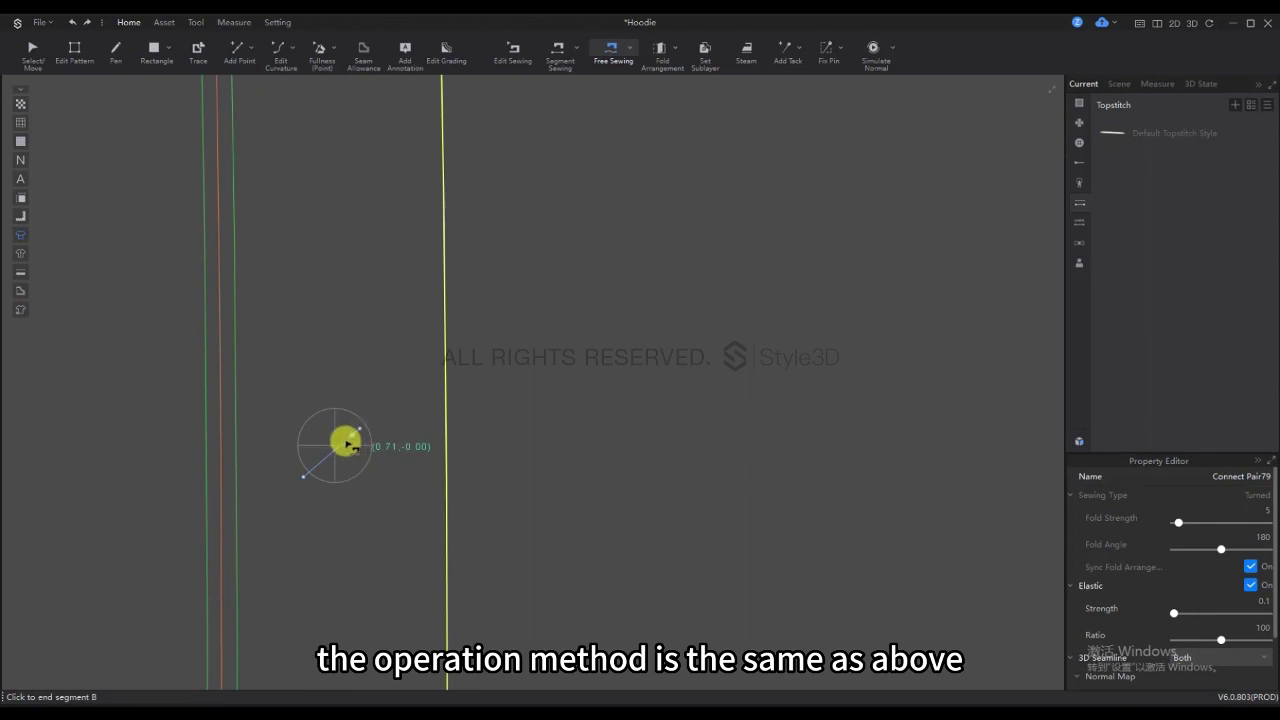
click(314, 466)
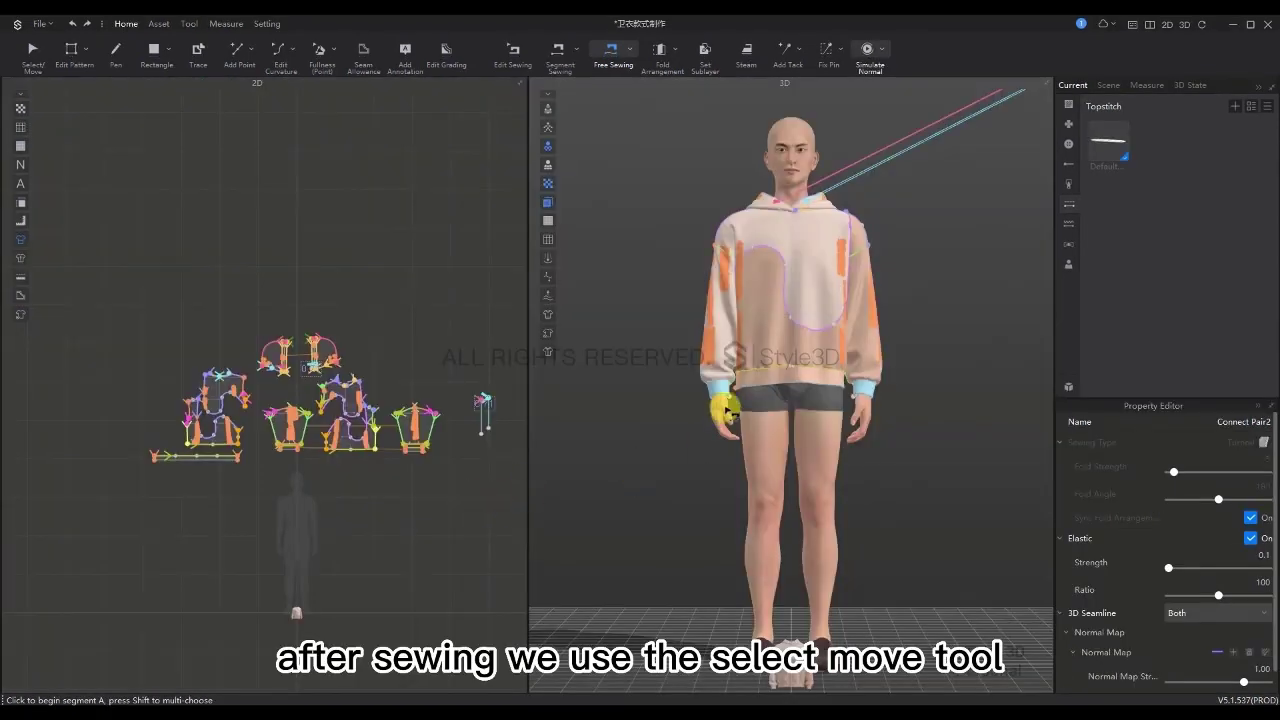
Select both drawstring patterns together and move them in 3D to the front of the hoodie's chest
scroll(640, 360, down, 5)
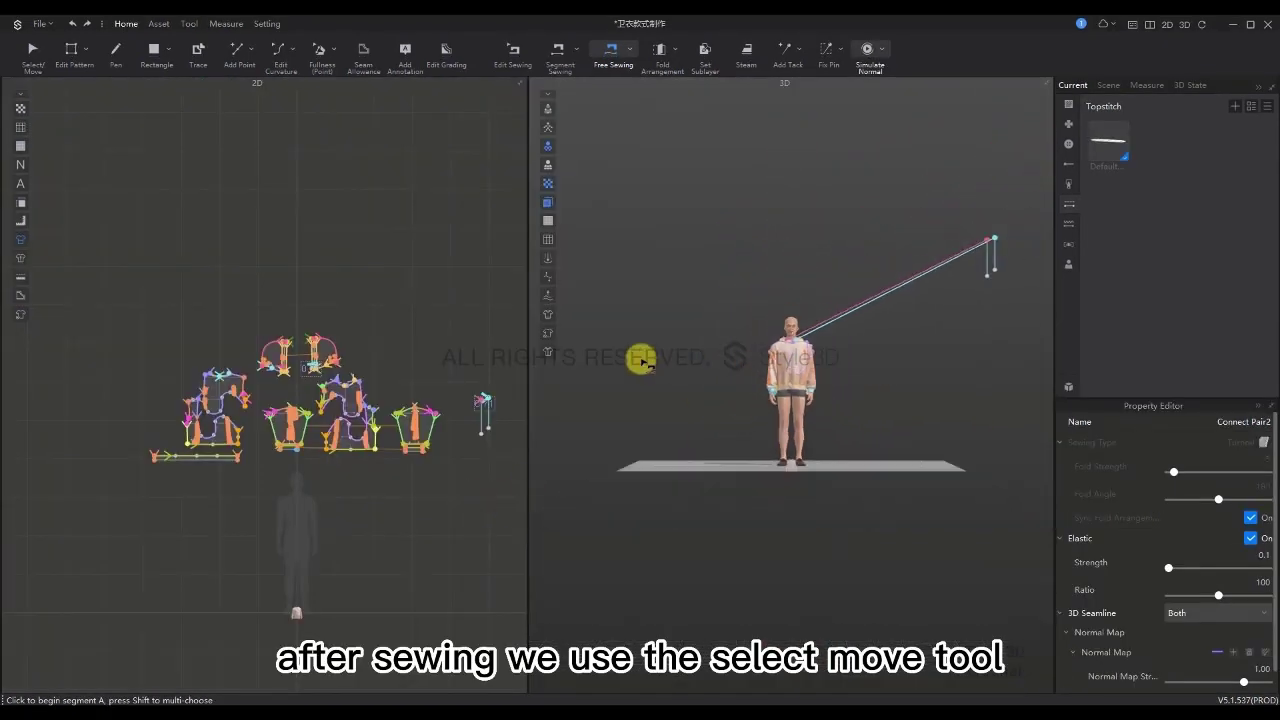
click(33, 50)
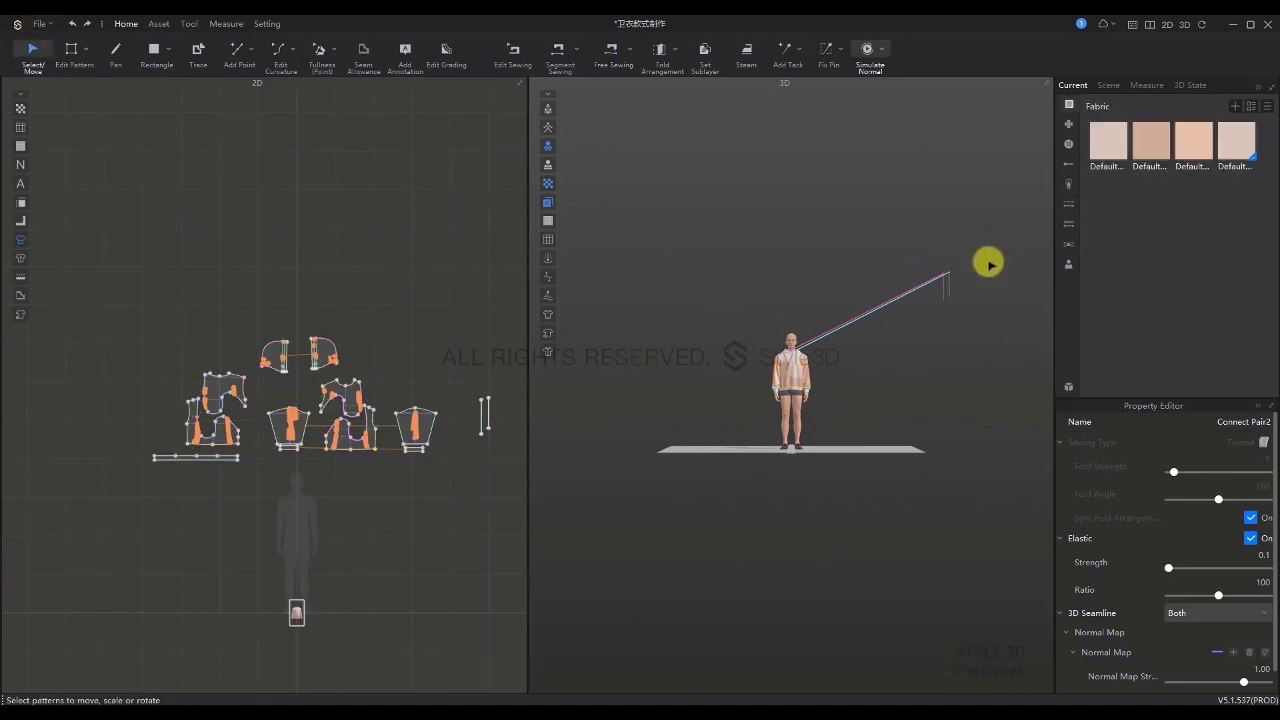
click(945, 294)
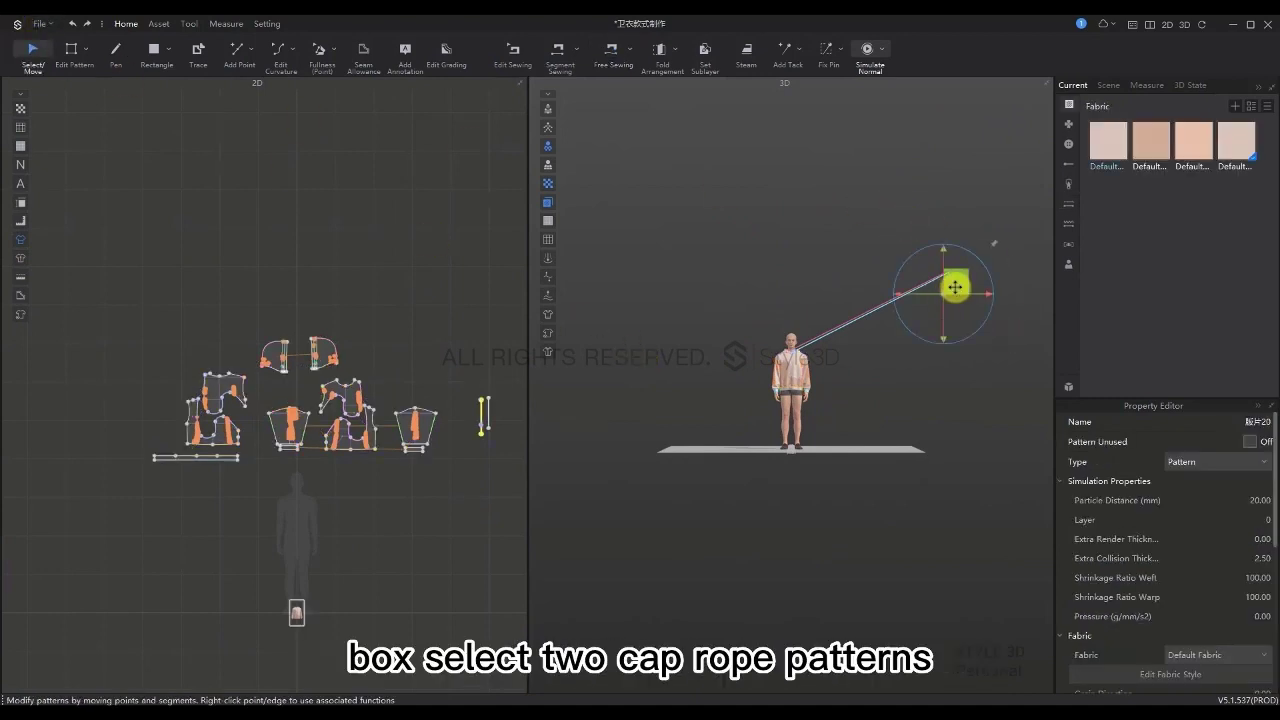
click(496, 438)
drag(496, 438, 466, 371)
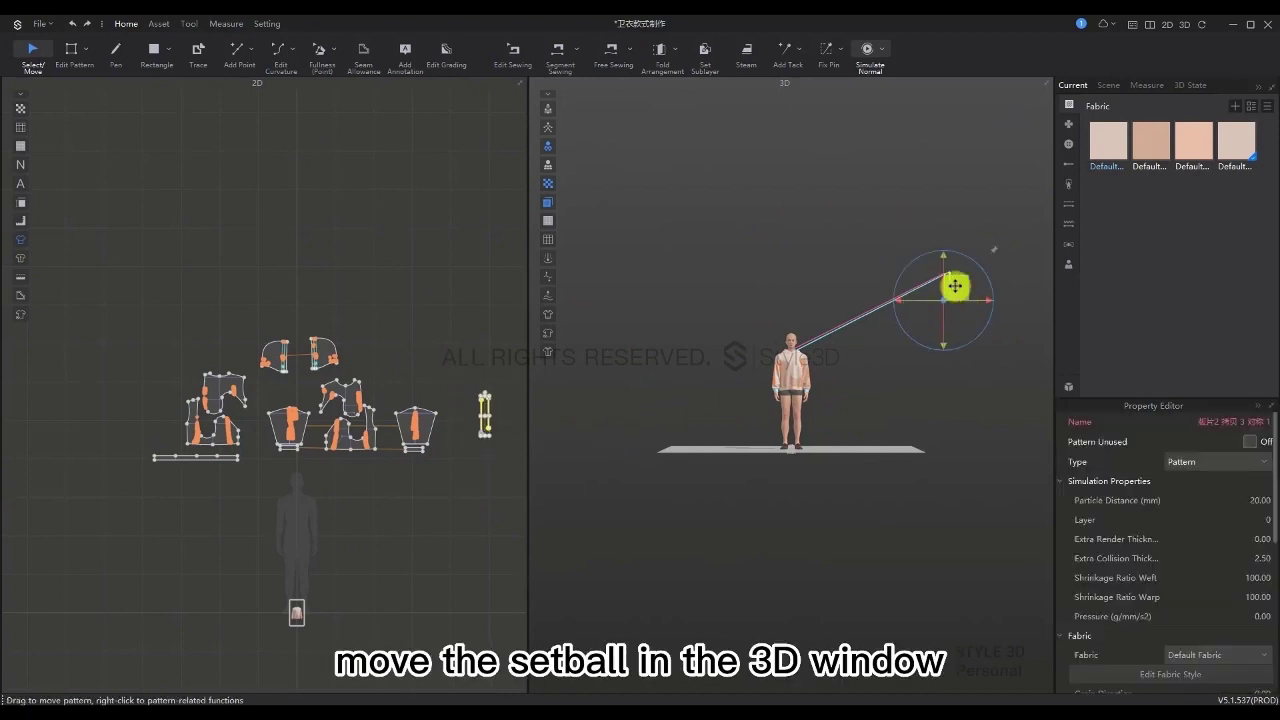
drag(955, 286, 798, 363)
right_drag(798, 363, 877, 360)
Tilt the drawstrings from the side view to follow the chest and centre them below the hood opening without penetrating the garment
key(4)
scroll(845, 352, up, 8)
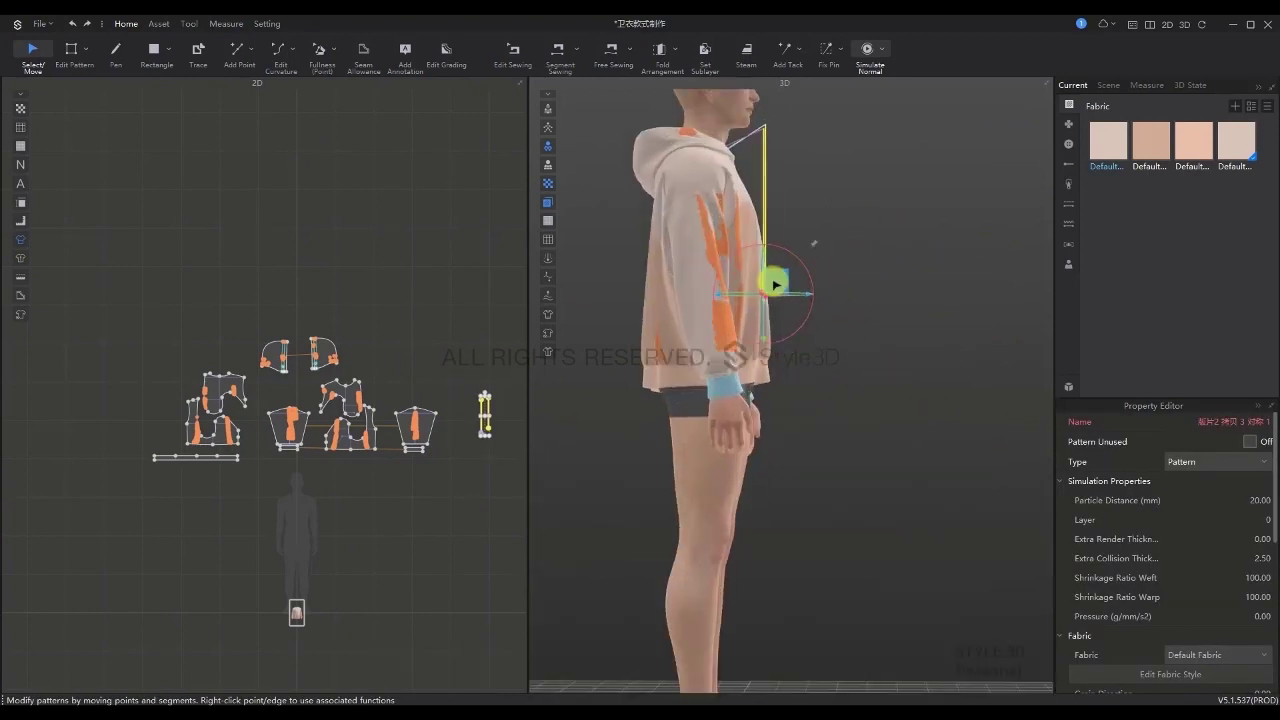
drag(776, 286, 819, 284)
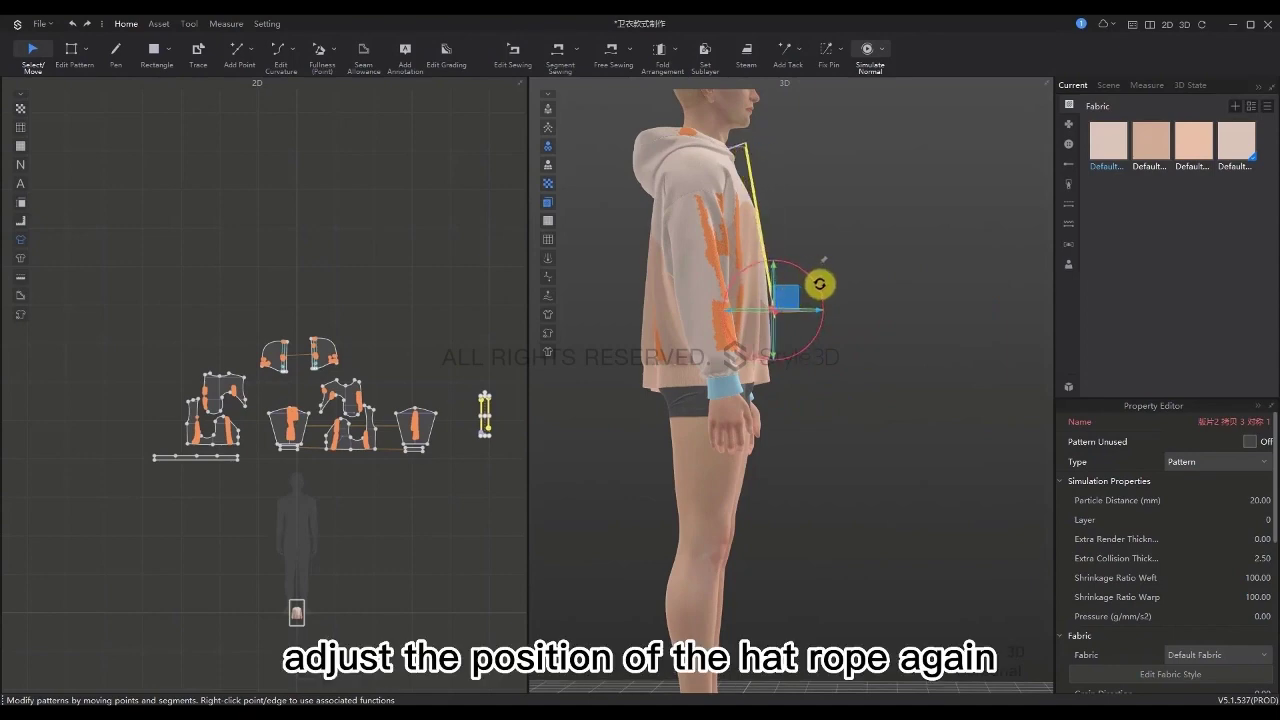
right_drag(854, 294, 787, 301)
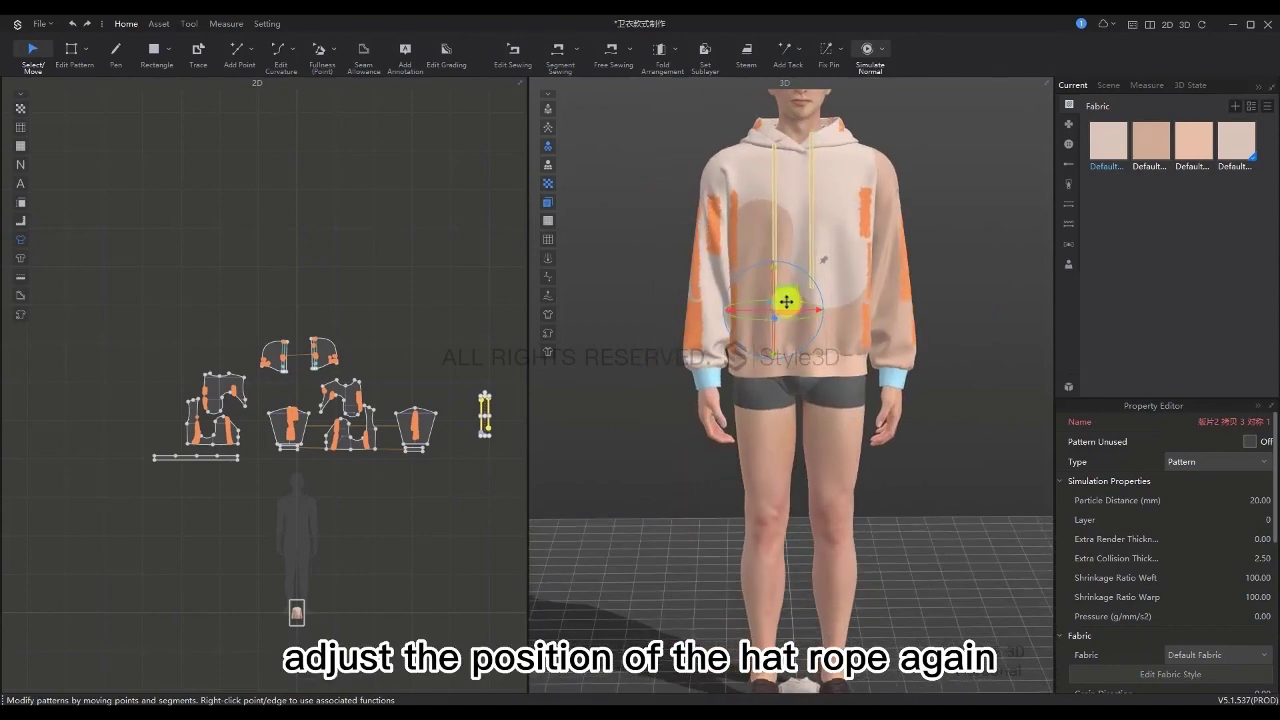
drag(787, 301, 794, 299)
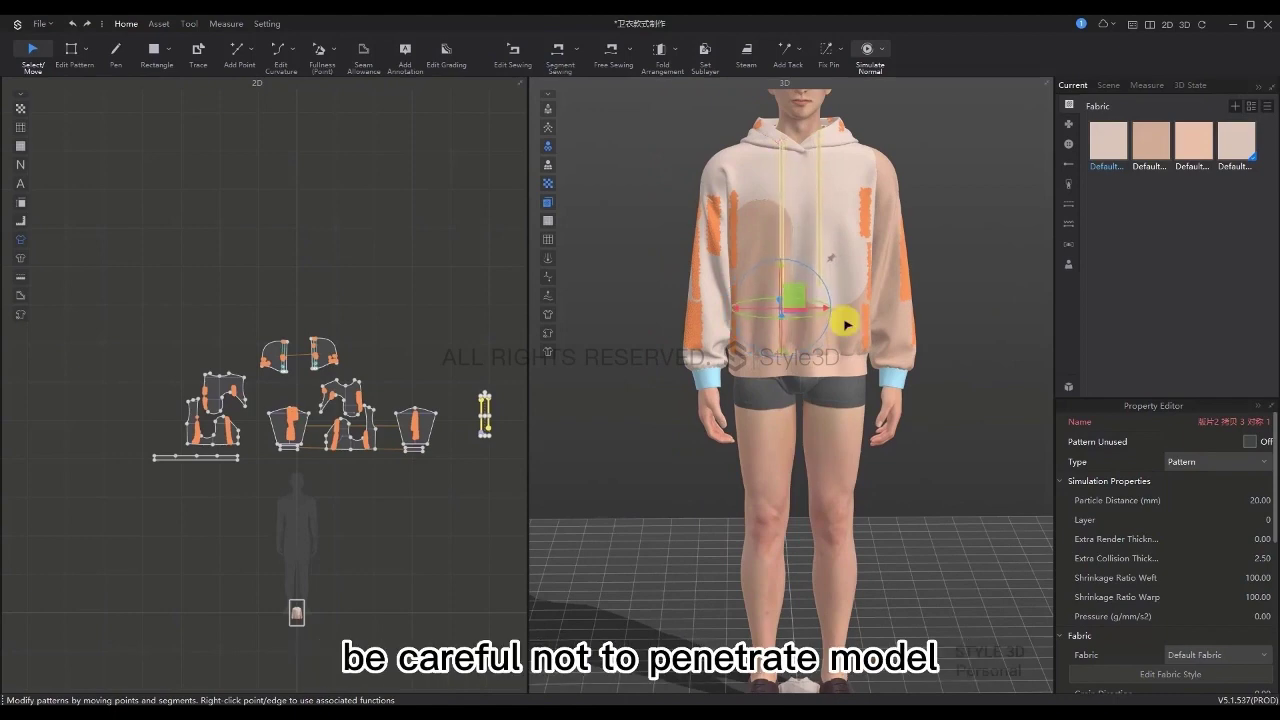
right_drag(846, 324, 752, 302)
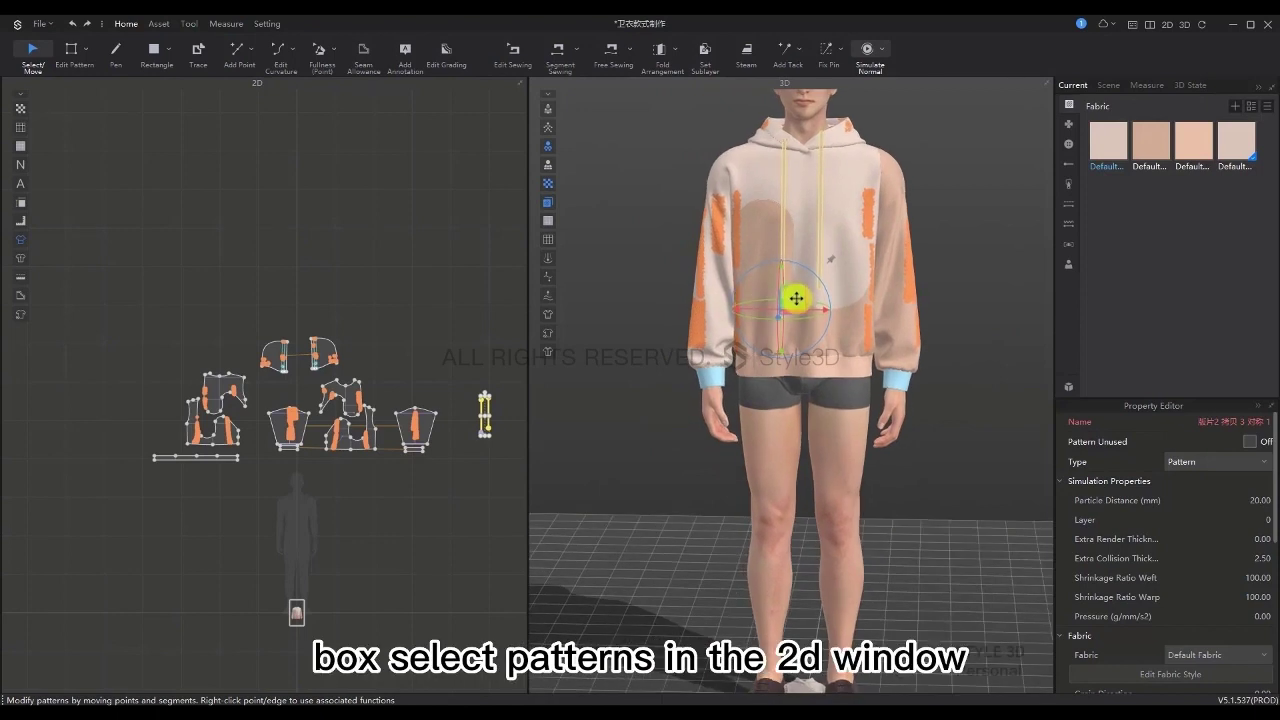
Activate both drawstring patterns together so they take part in the simulation
click(962, 231)
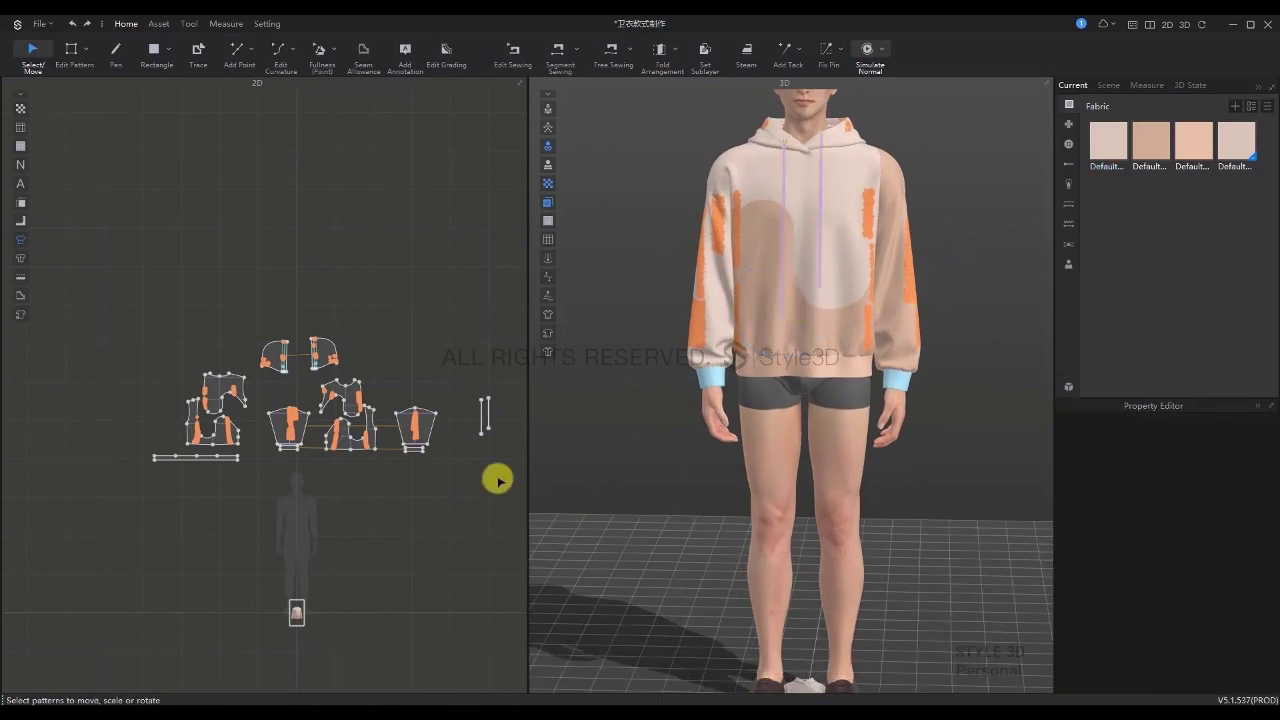
click(485, 420)
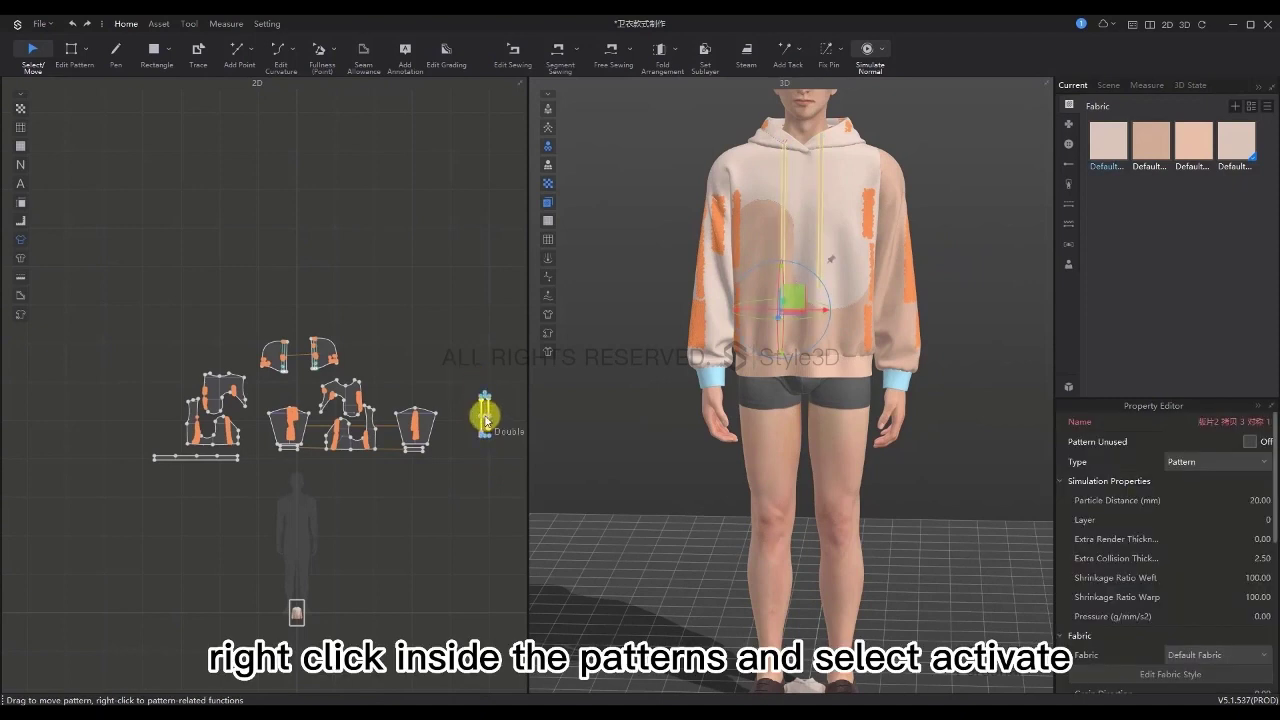
right_click(485, 420)
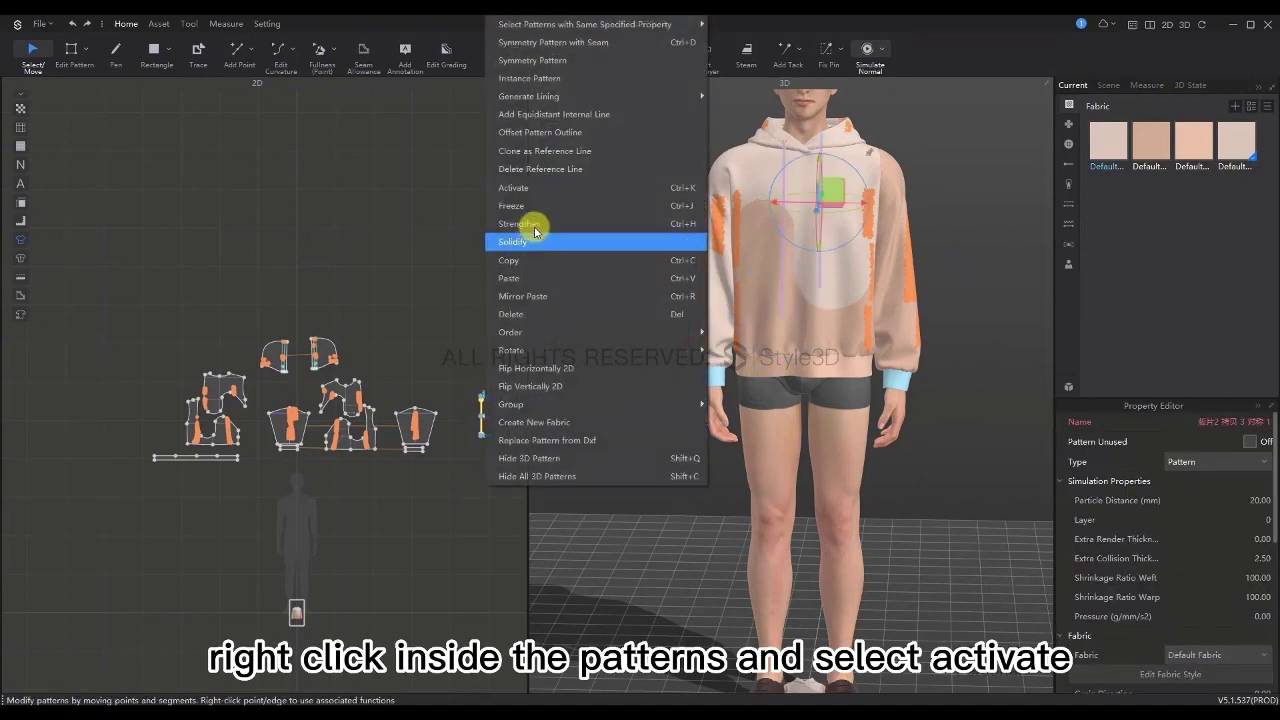
click(555, 188)
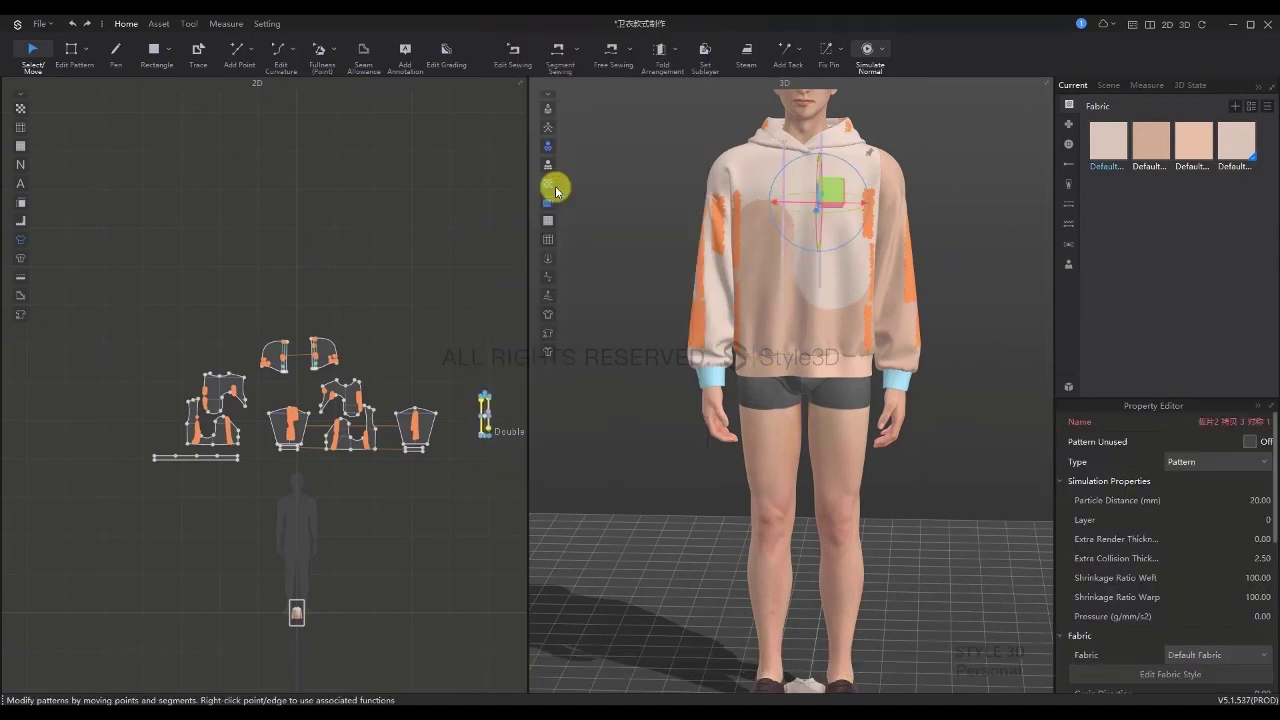
click(482, 260)
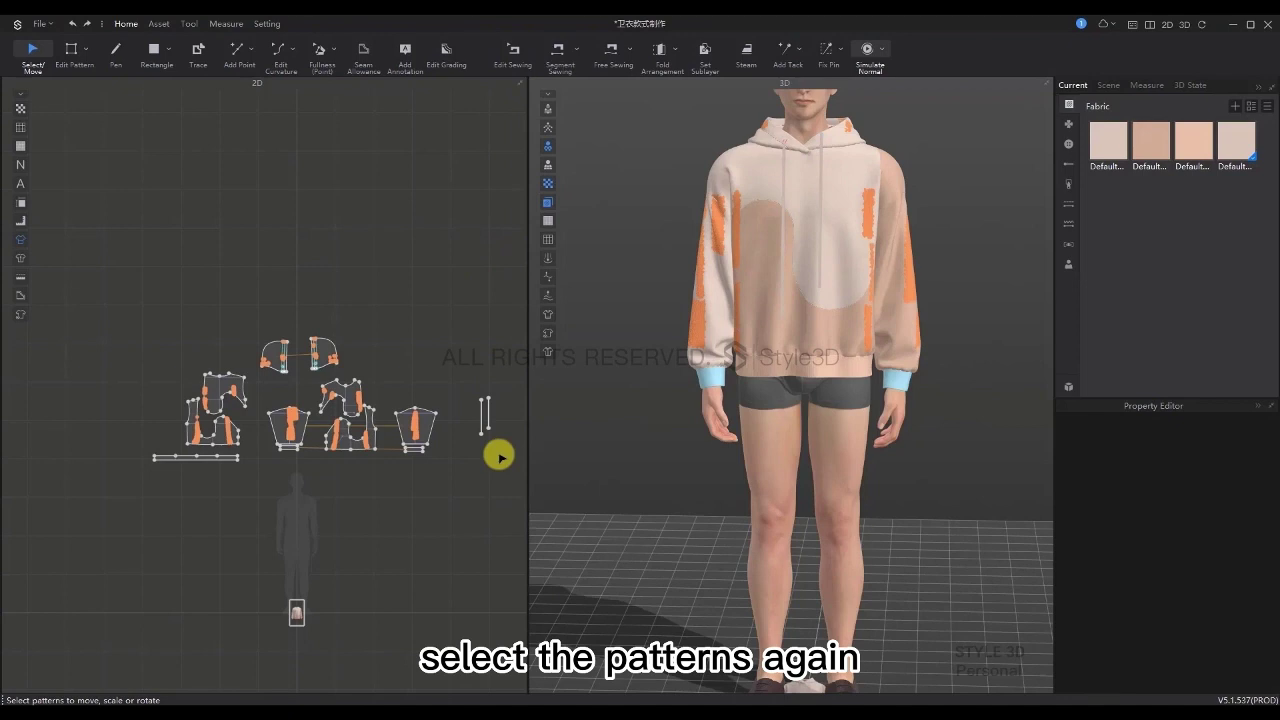
Set both drawstring patterns' particle distance to 8 mm and their extra render thickness to 3.5 mm
click(482, 400)
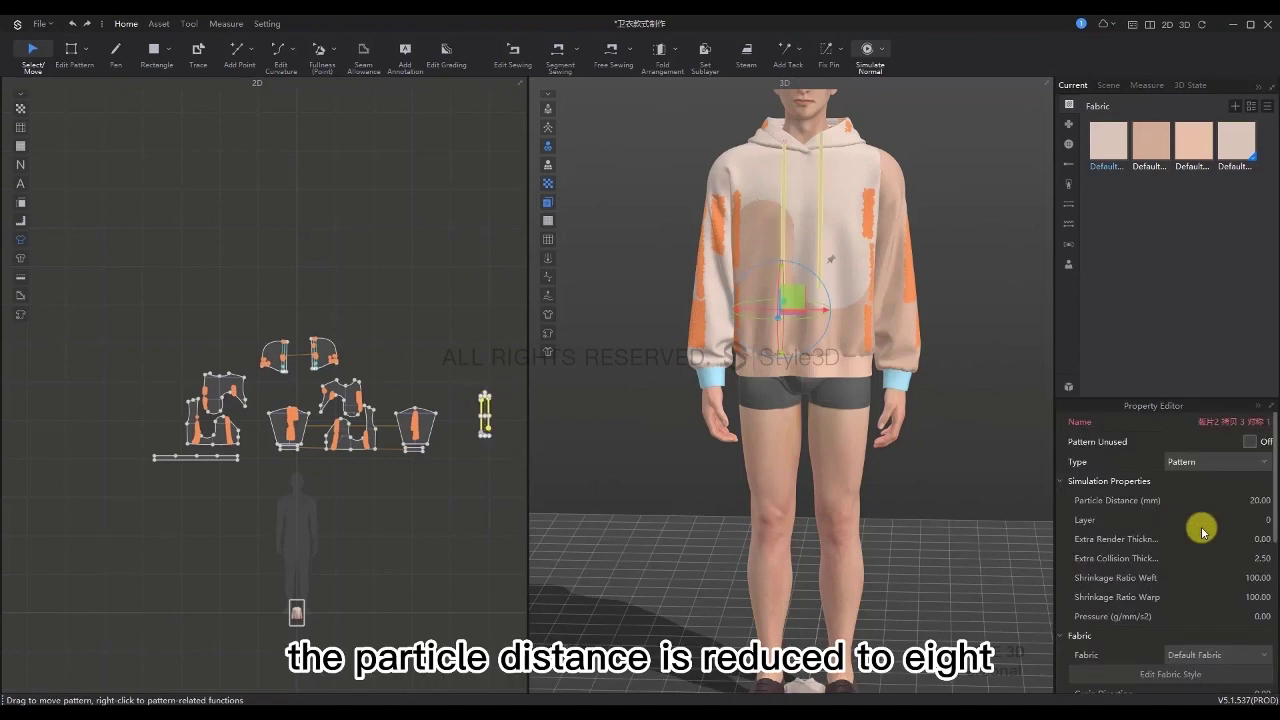
click(1257, 500)
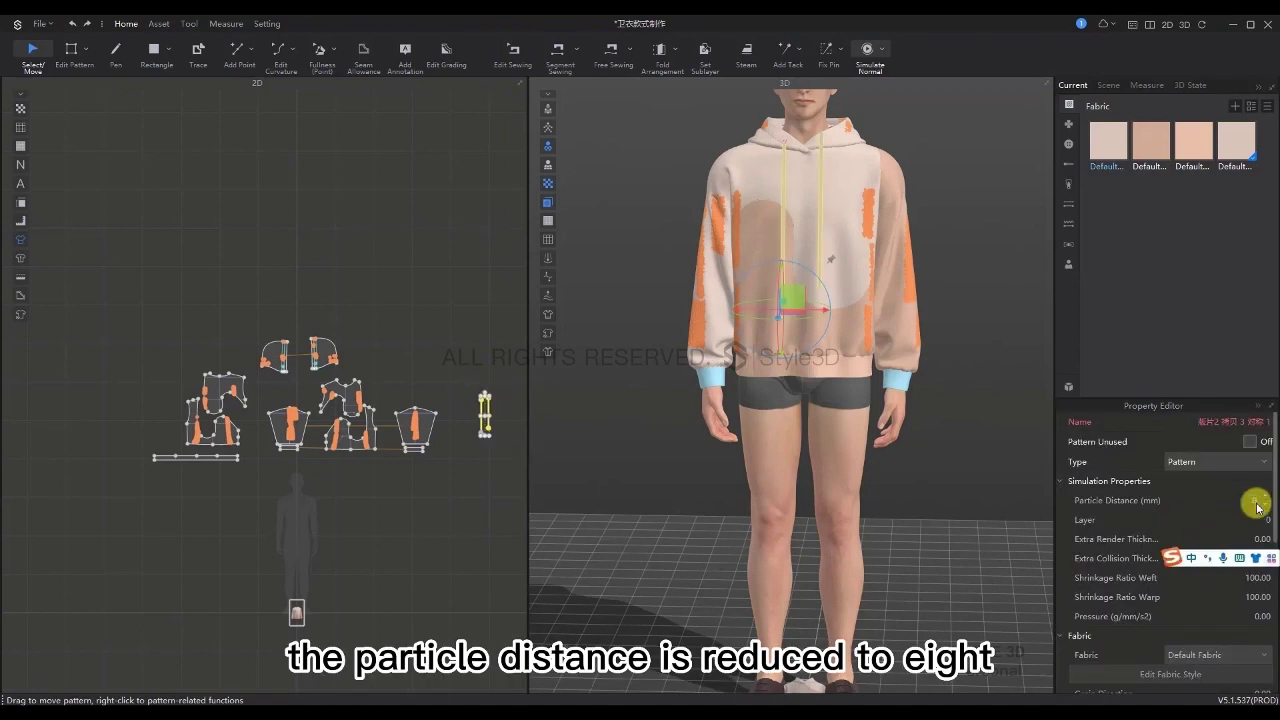
text(8)
key(Return)
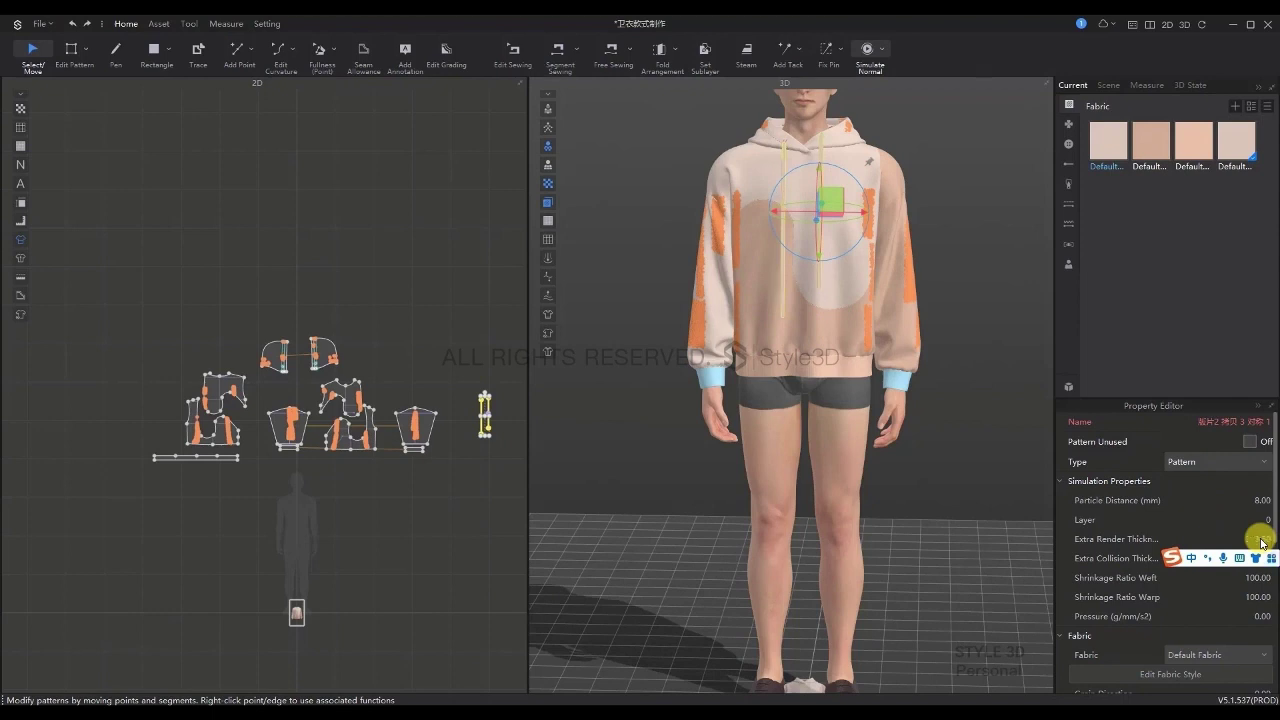
click(990, 444)
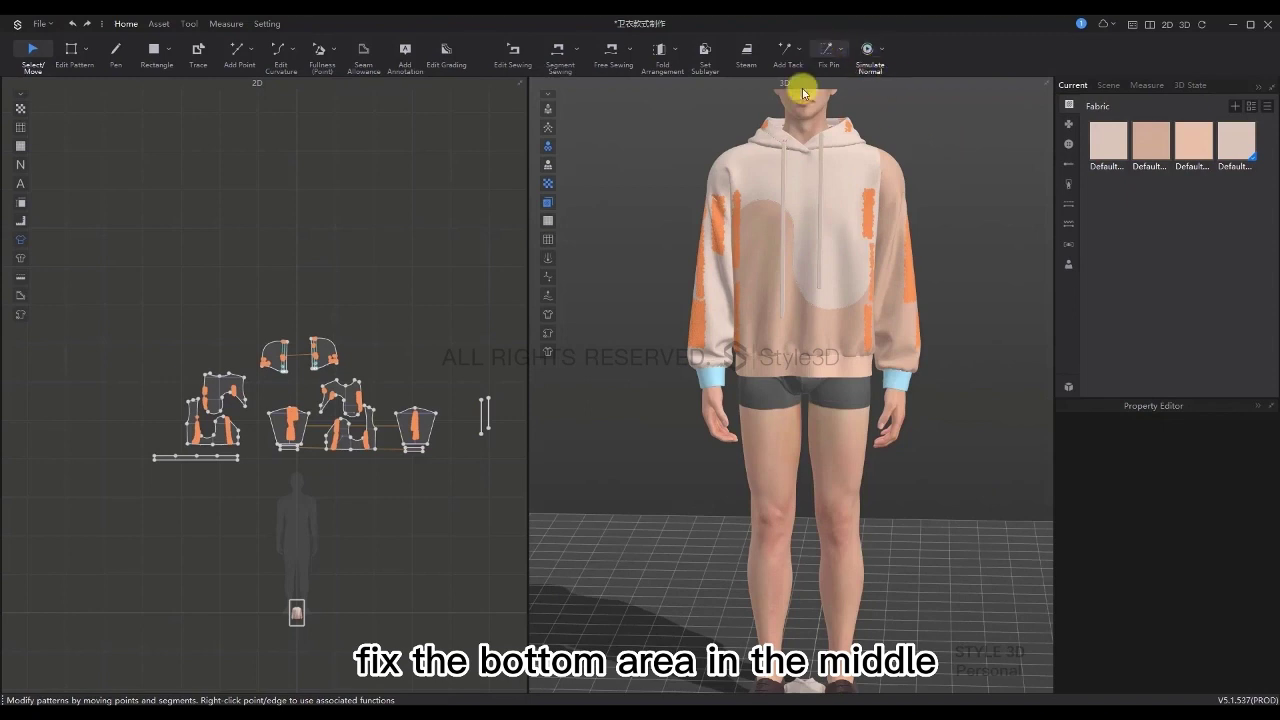
Use Fix Pin to pin the bottom end and a middle area on each of the two drawstrings
click(824, 55)
drag(319, 493, 356, 526)
drag(402, 422, 421, 461)
drag(325, 286, 358, 346)
drag(396, 286, 431, 343)
Run the simulation and pull the upper part of the right drawstring slightly to adjust its shape
key(space)
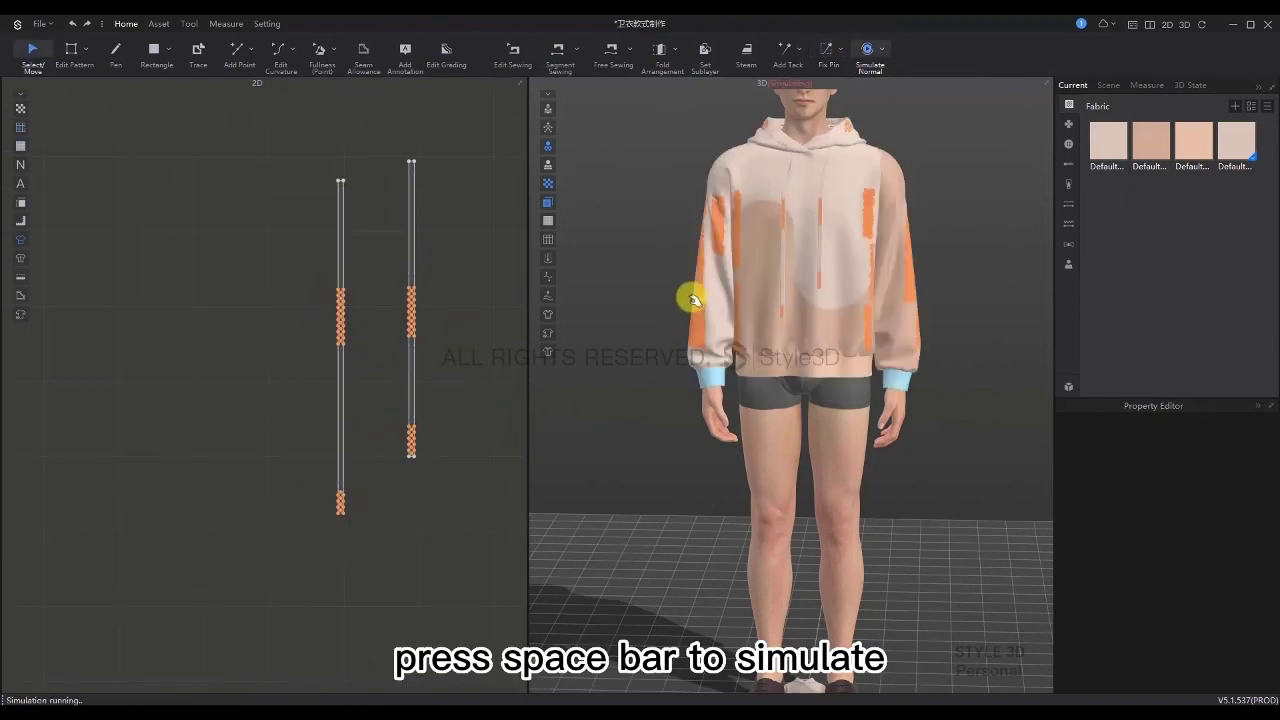
right_click(911, 148)
click(913, 250)
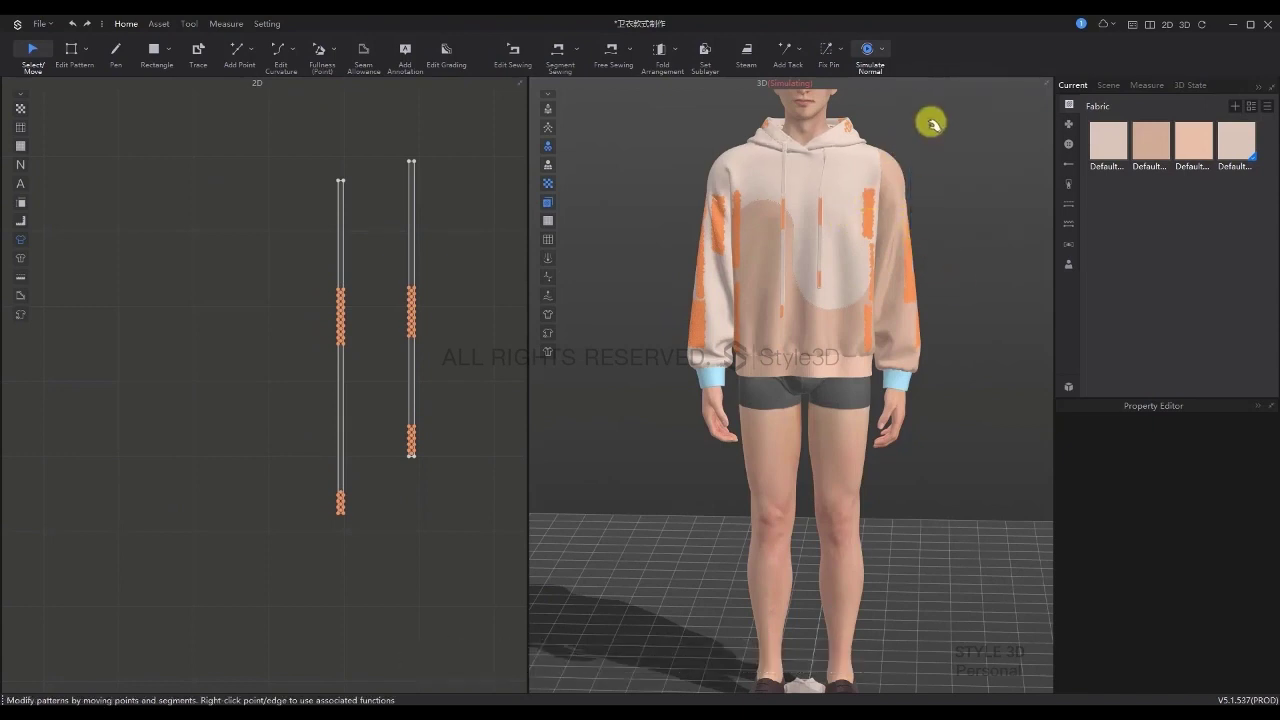
middle_drag(931, 123, 1000, 264)
scroll(1000, 264, up, 4)
drag(837, 229, 808, 218)
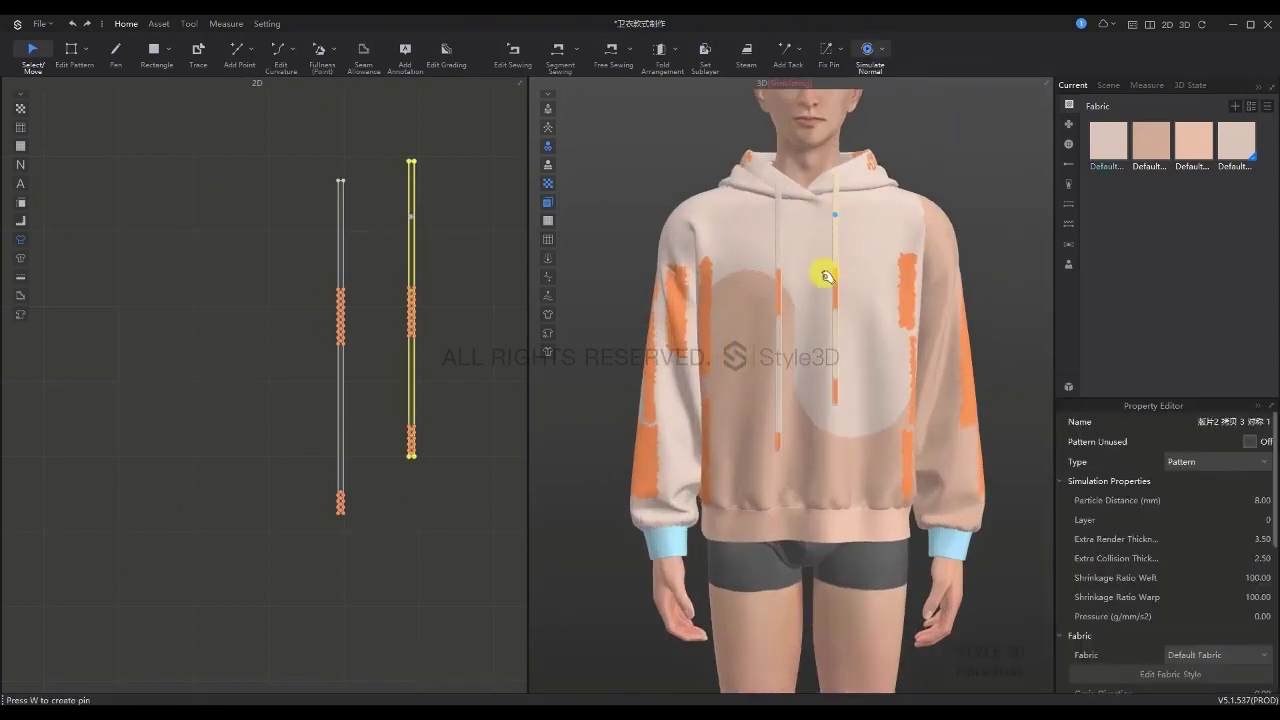
Delete the middle pins from both drawstrings, keeping the pins at their bottom ends
click(782, 287)
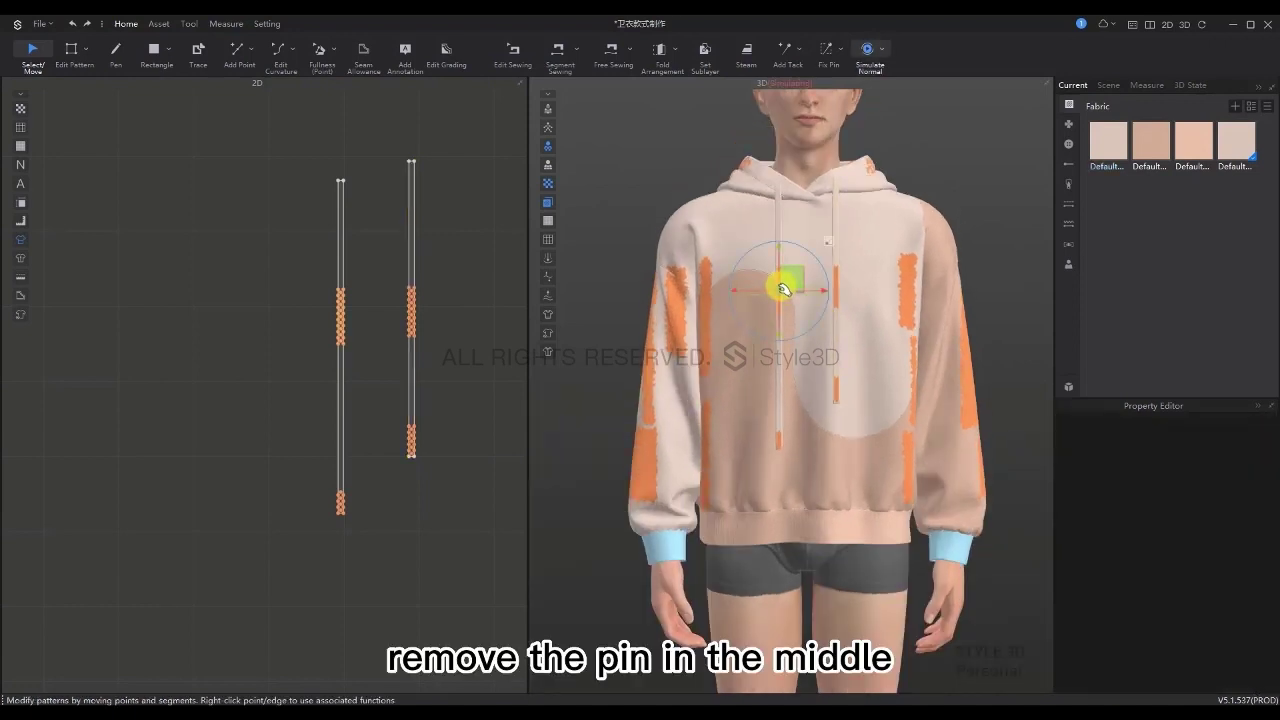
right_click(781, 286)
click(799, 296)
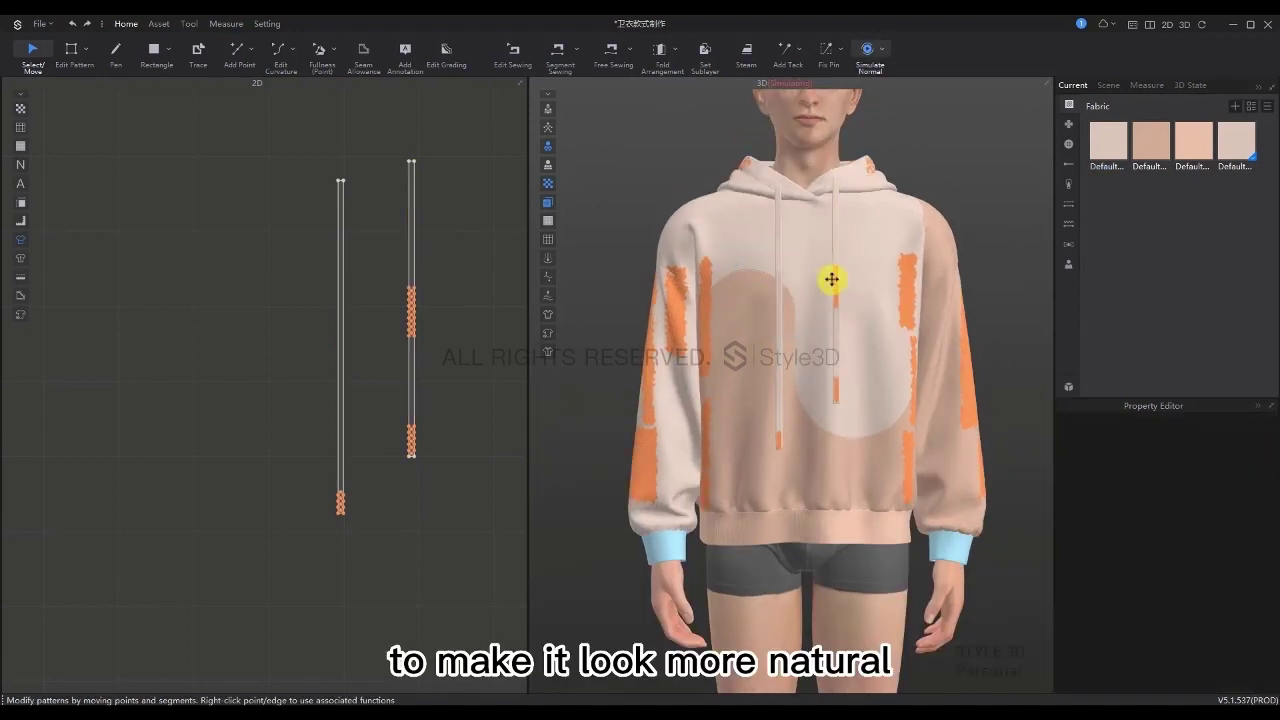
click(835, 286)
click(838, 287)
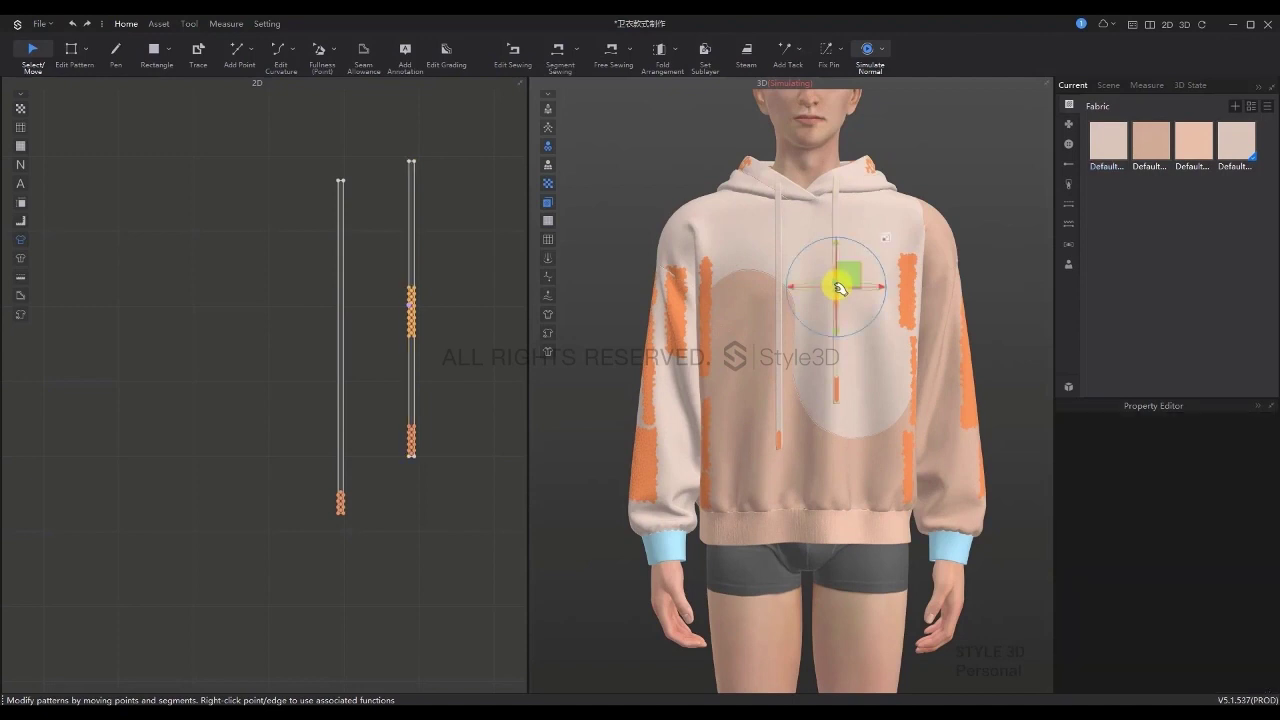
right_click(838, 286)
click(858, 290)
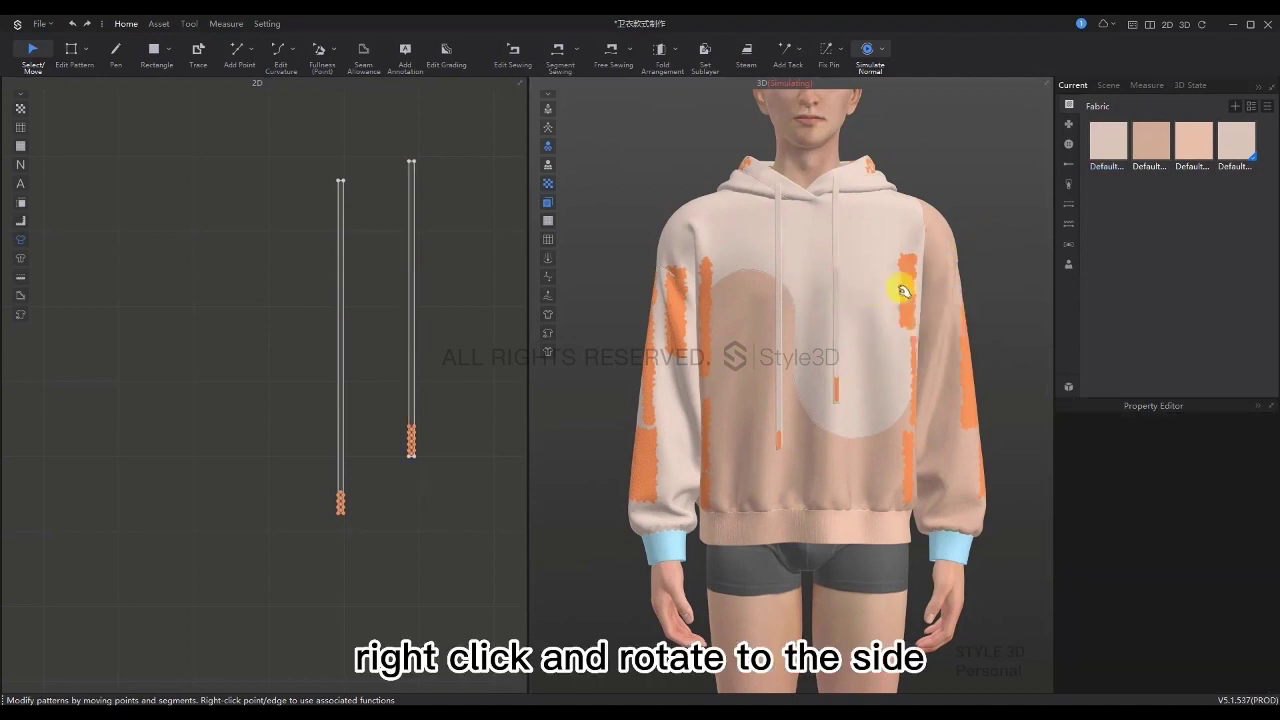
Reposition the bottom pins of the left drawstring from the side view so it sags naturally against the chest
key(space)
right_drag(903, 283, 993, 297)
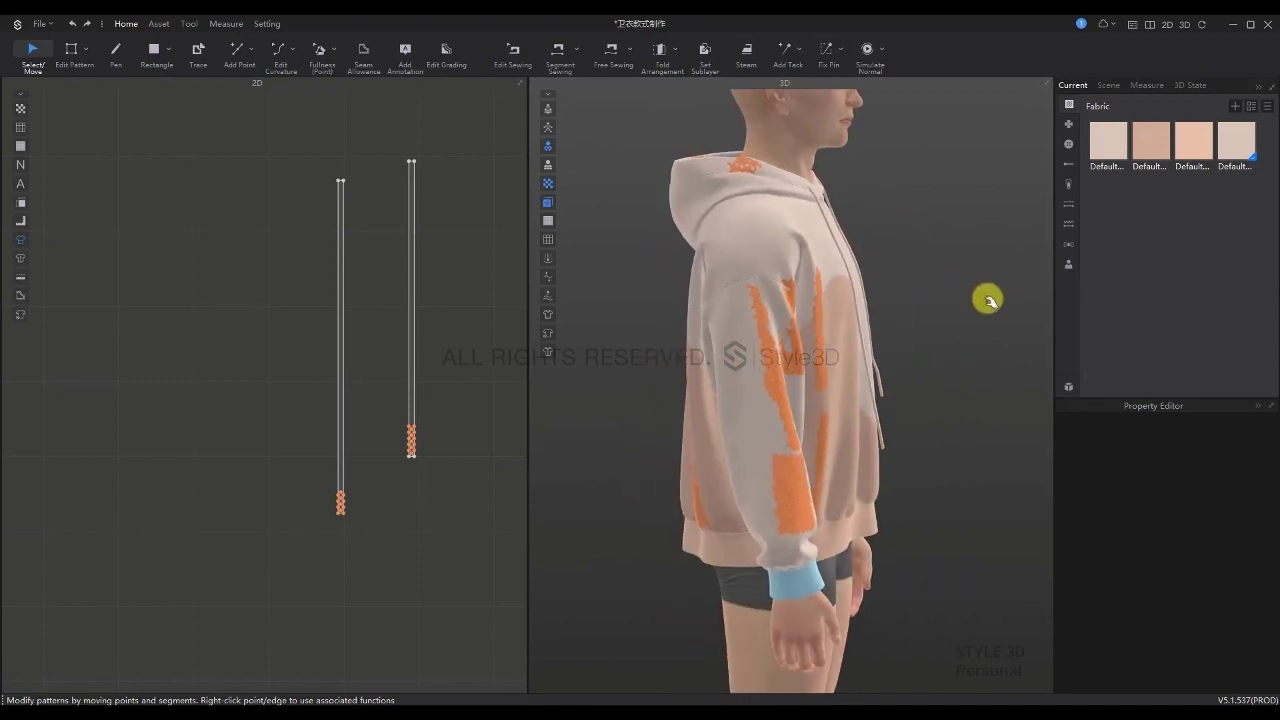
key(space)
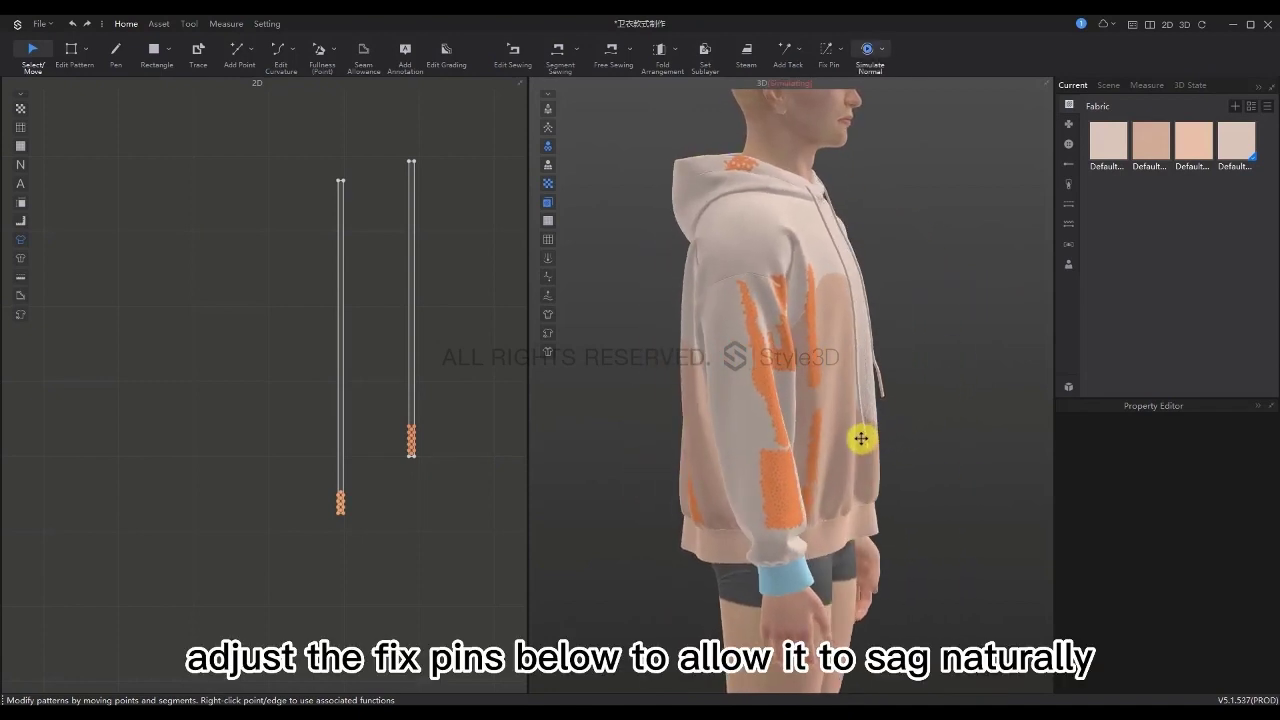
right_drag(860, 440, 806, 479)
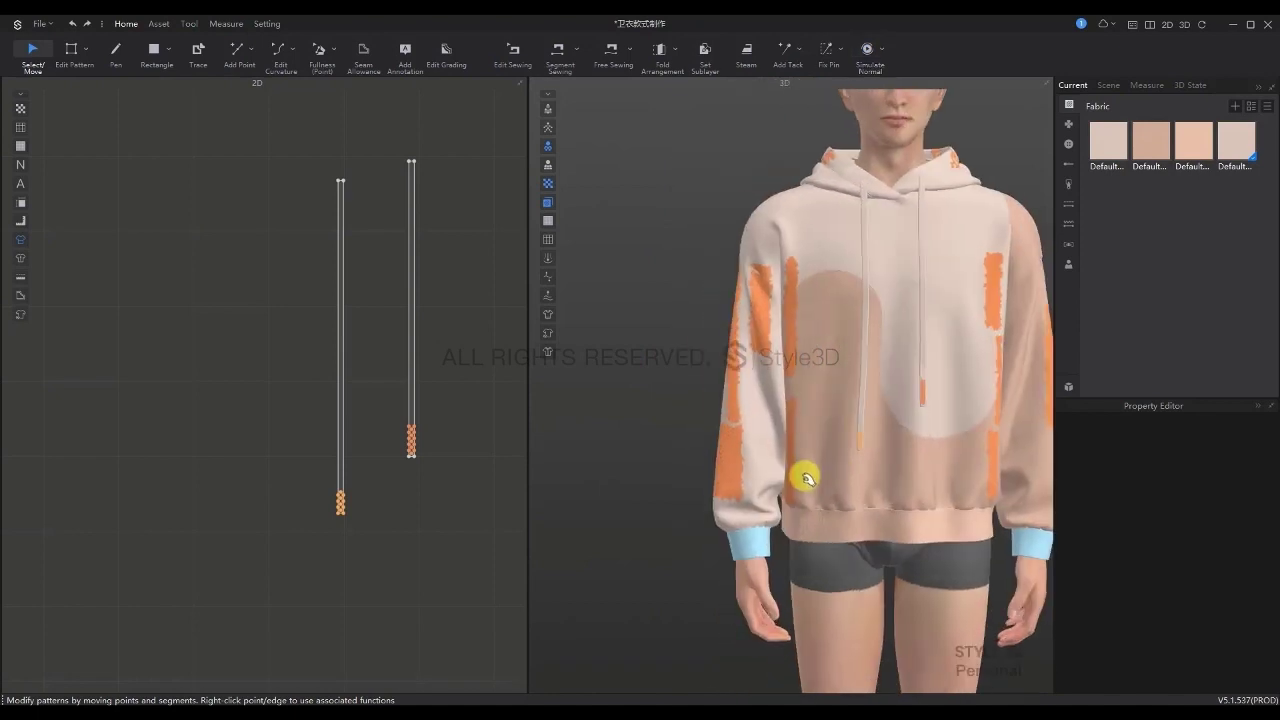
click(871, 391)
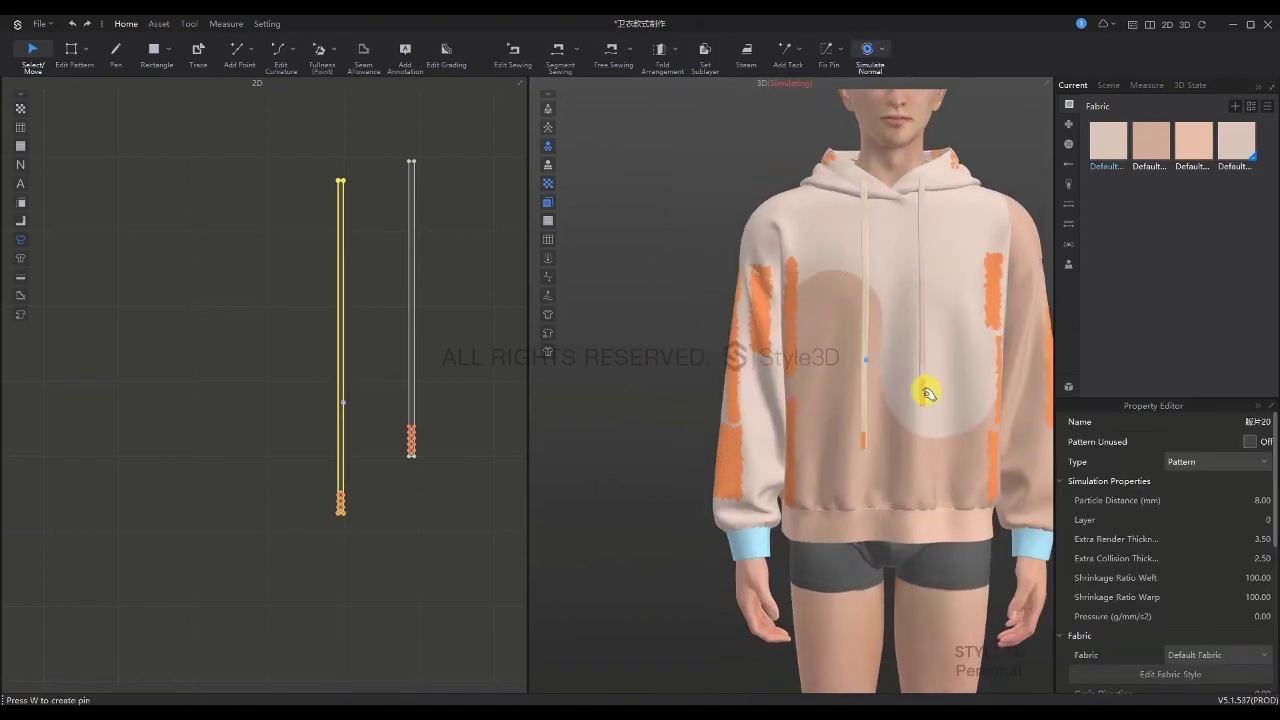
Reposition the bottom pins of the right drawstring from the opposite side so it hangs close to the garment
right_drag(926, 393, 828, 408)
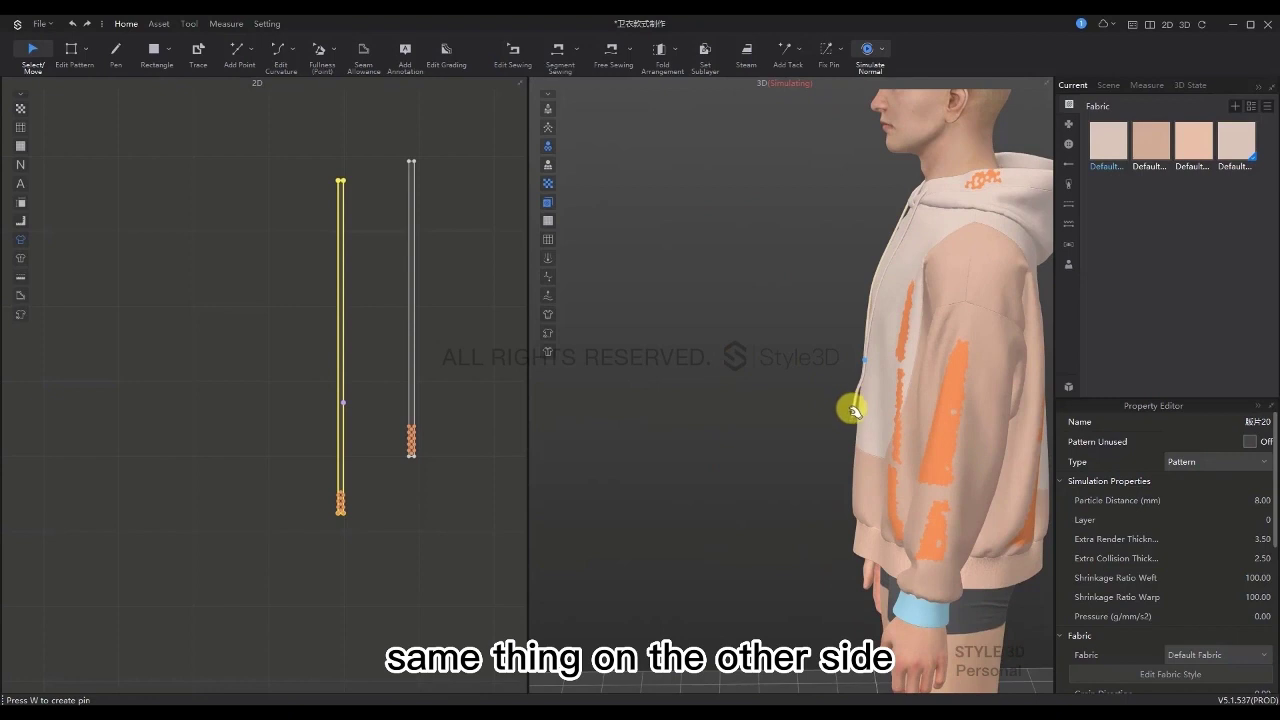
click(855, 409)
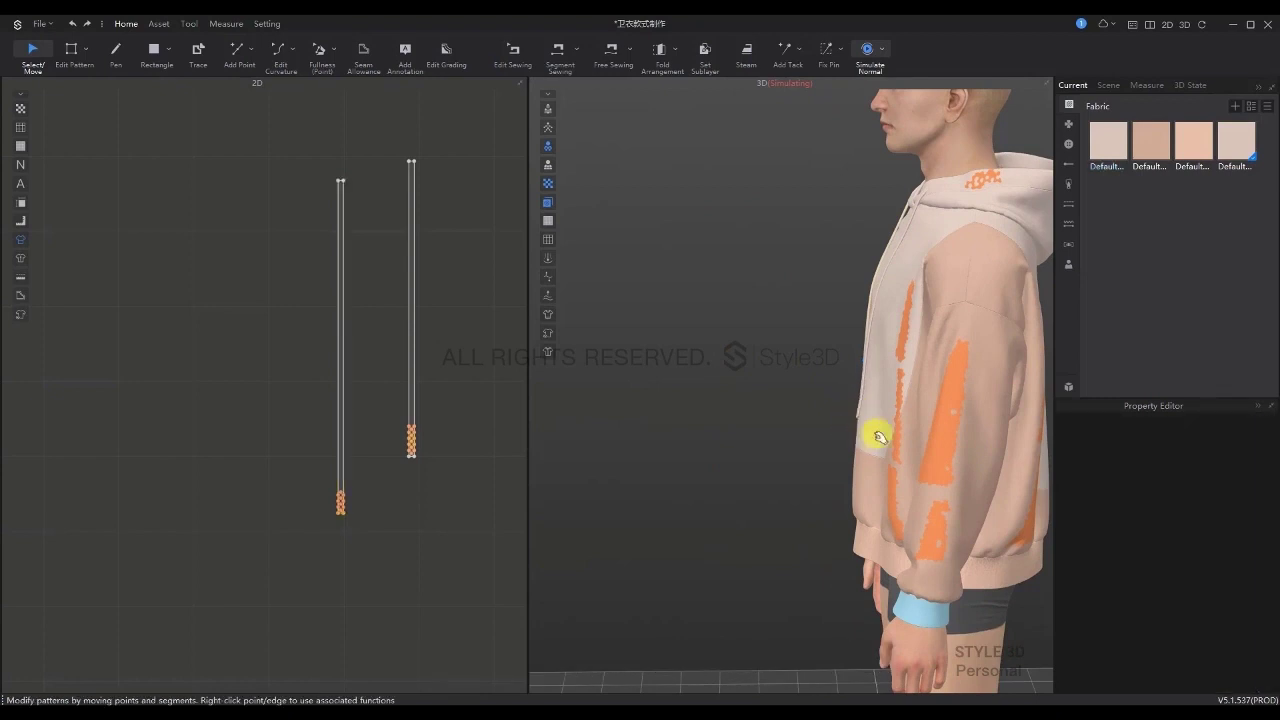
key(space)
right_drag(877, 437, 1114, 431)
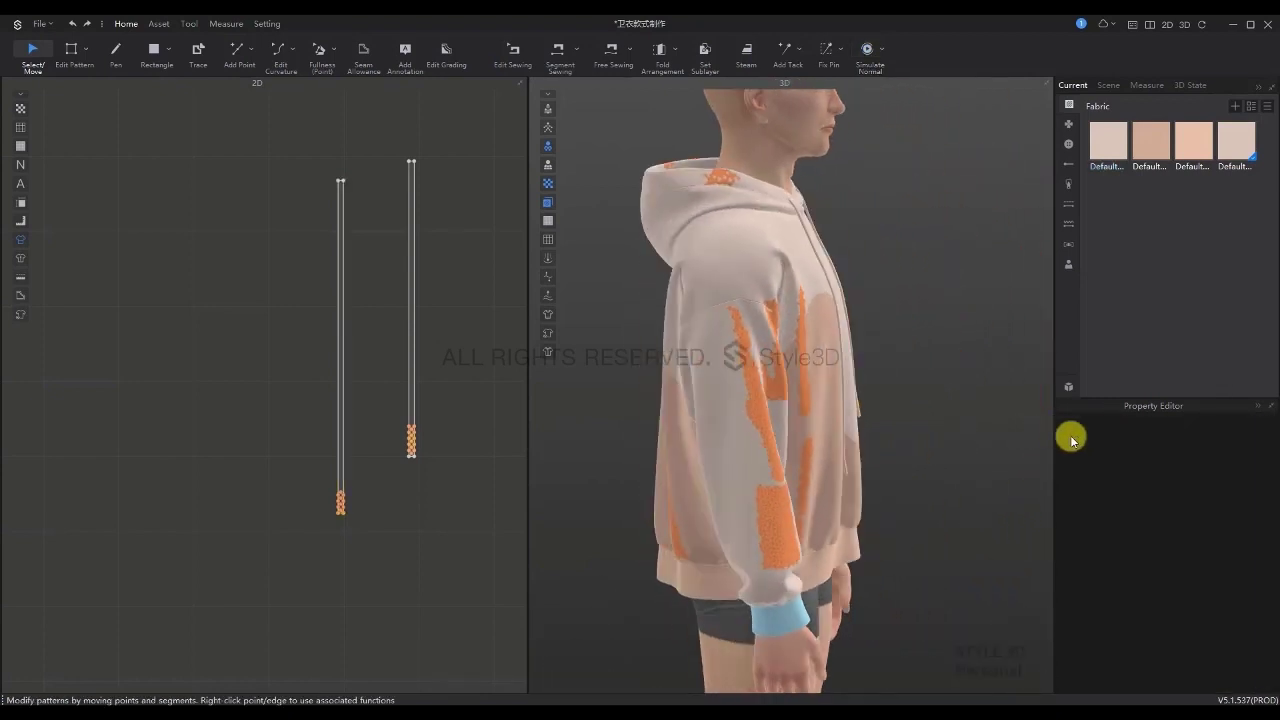
Simulate again and refine the left drawstring's bottom pins so its end rests on the hoodie front
key(space)
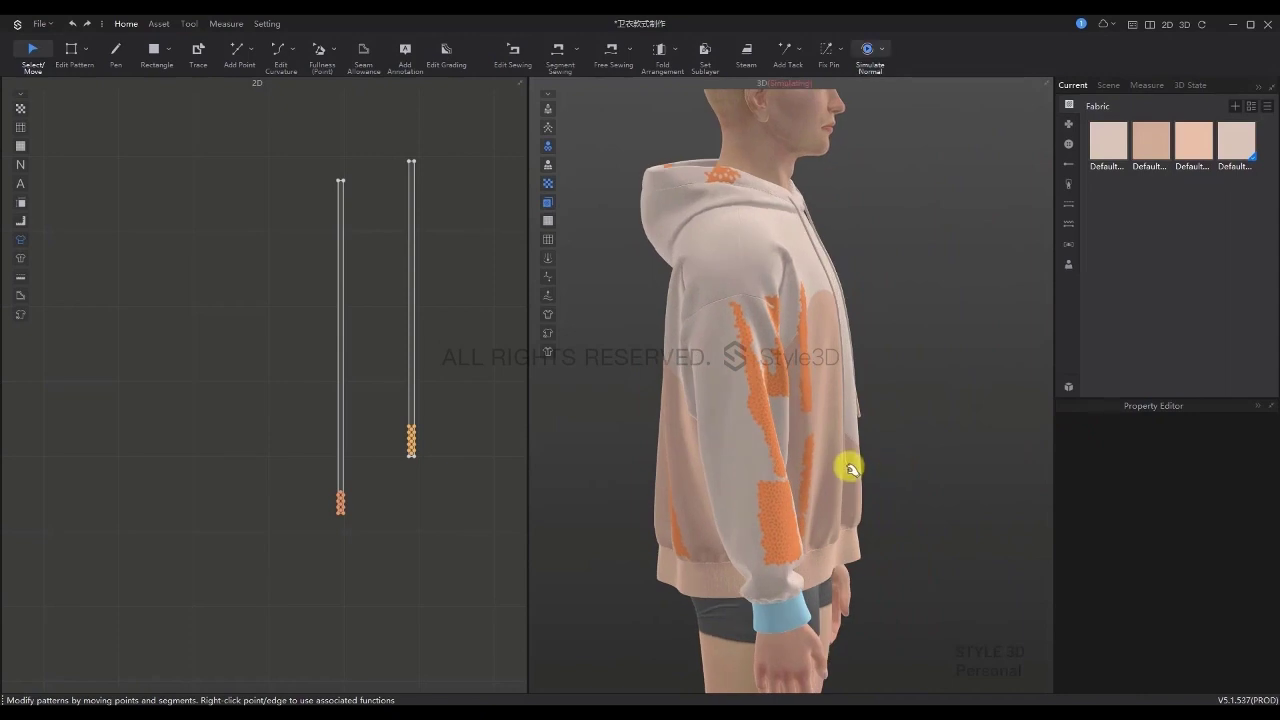
click(849, 468)
click(937, 475)
right_drag(911, 469, 822, 478)
Select the left drawstring's pinned end with Fix Pin and rotate it to follow the front of the garment
click(825, 478)
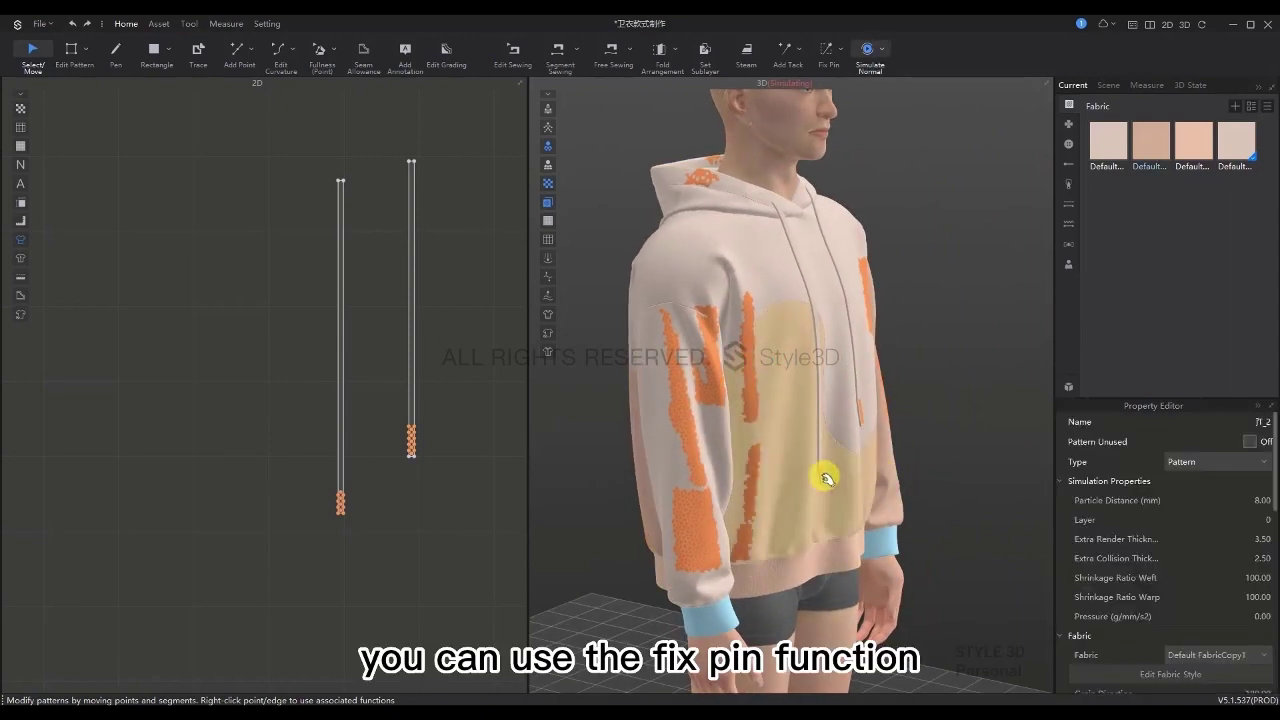
right_drag(935, 530, 957, 517)
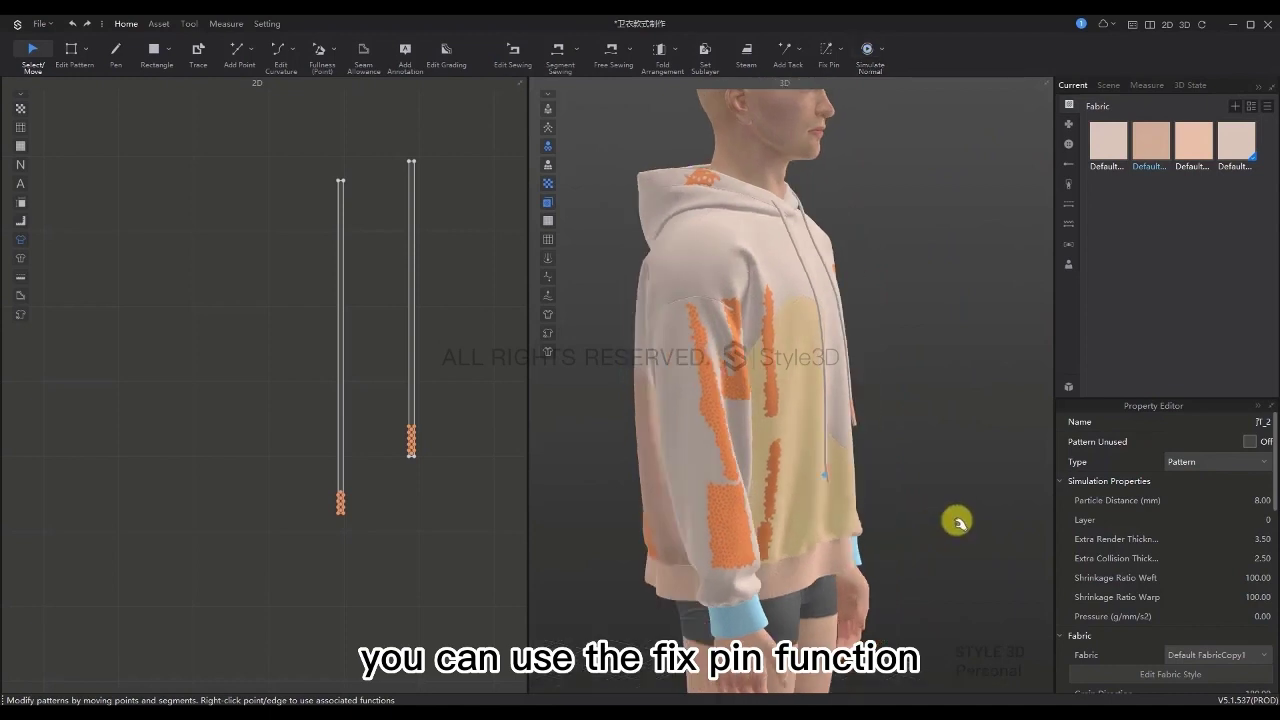
click(824, 58)
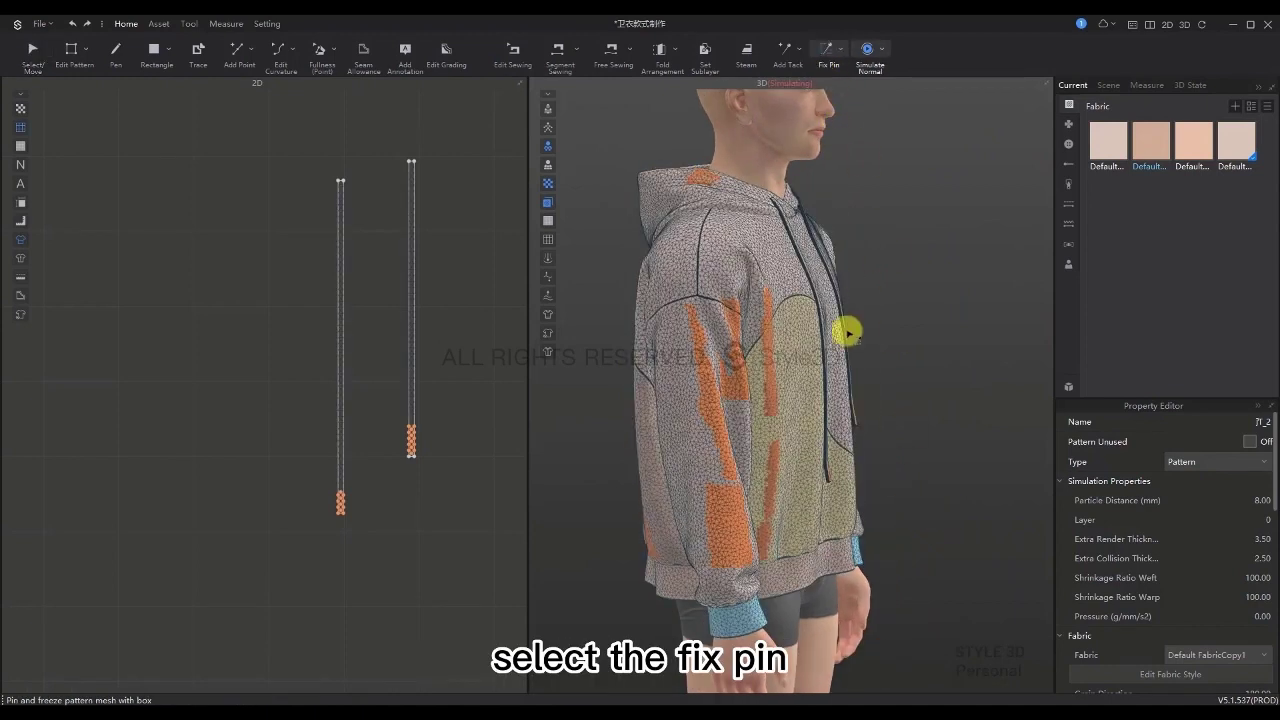
click(827, 475)
drag(843, 458, 866, 441)
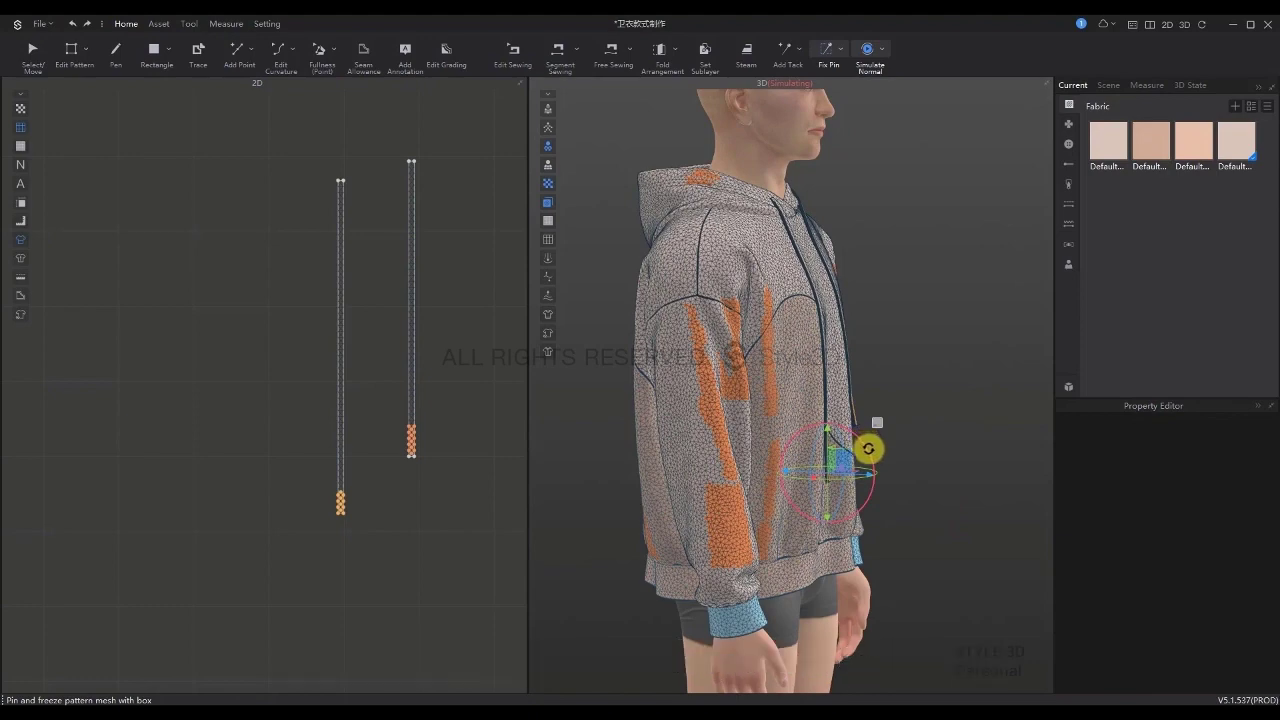
click(902, 468)
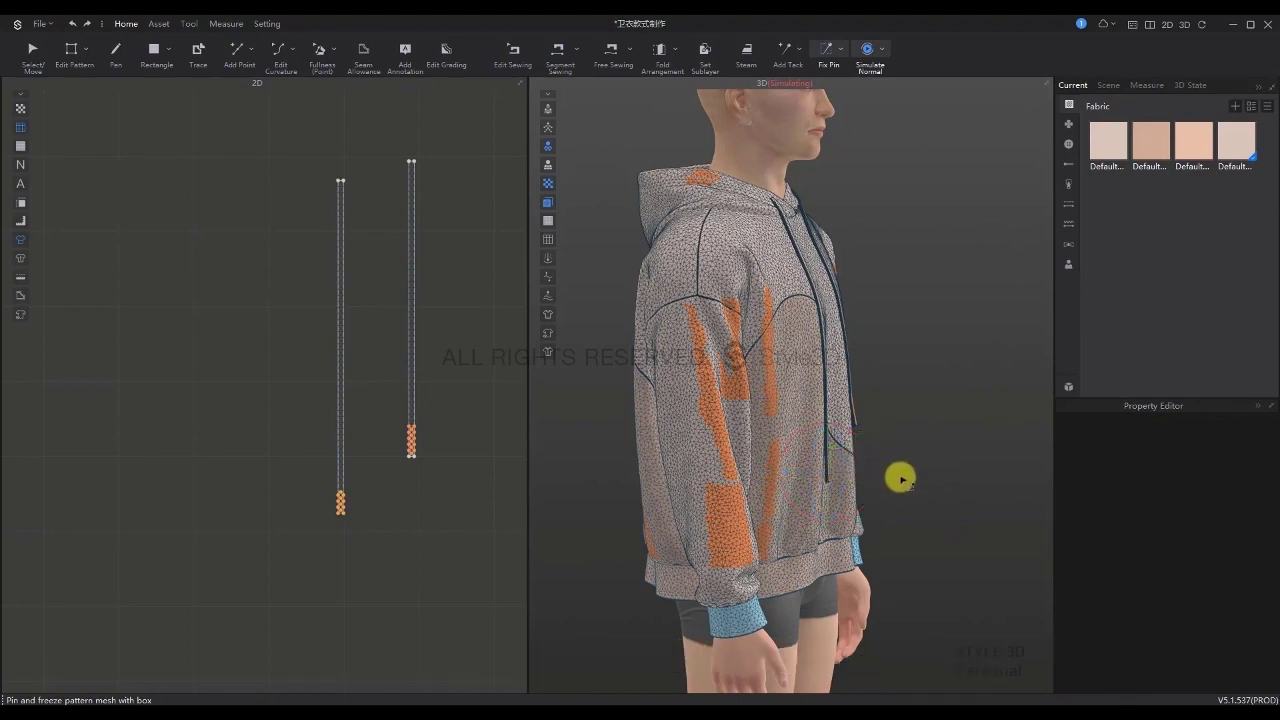
Select the right drawstring's pinned end with Fix Pin, adjust its angle from the side, and simulate from the front
key(space)
right_drag(901, 477, 718, 434)
key(space)
click(716, 432)
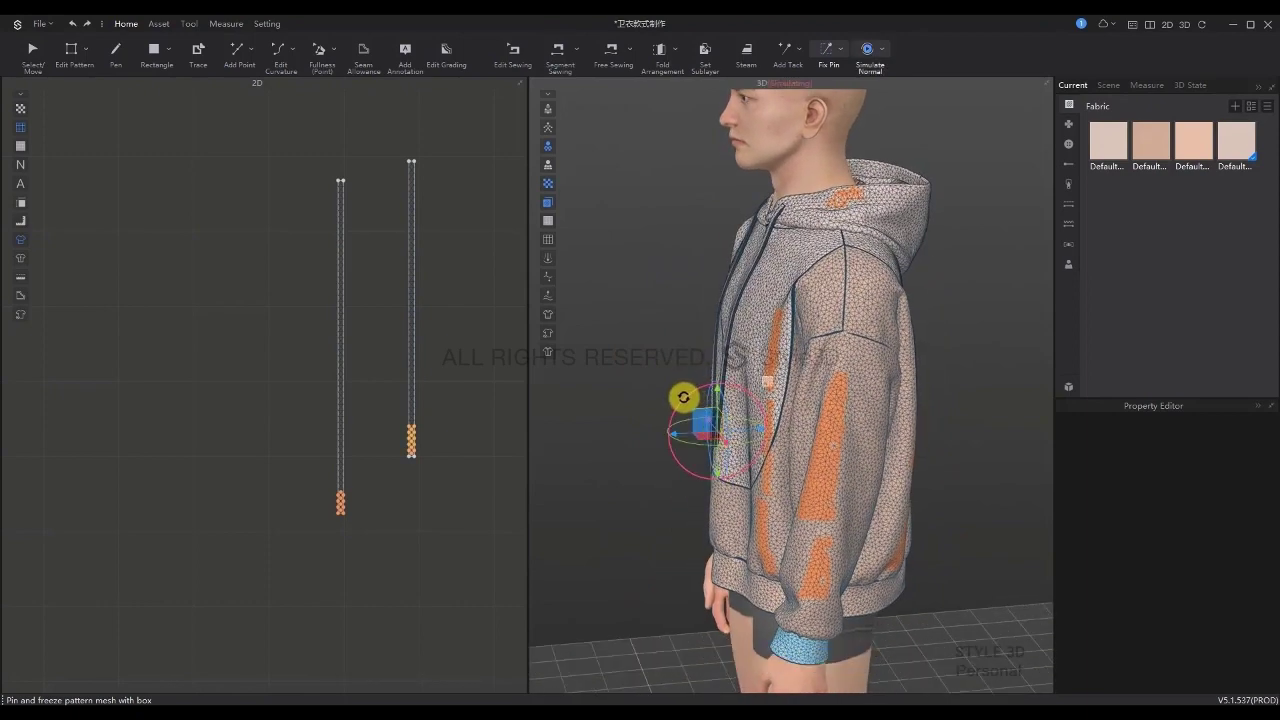
click(670, 393)
key(space)
right_drag(651, 406, 767, 390)
key(space)
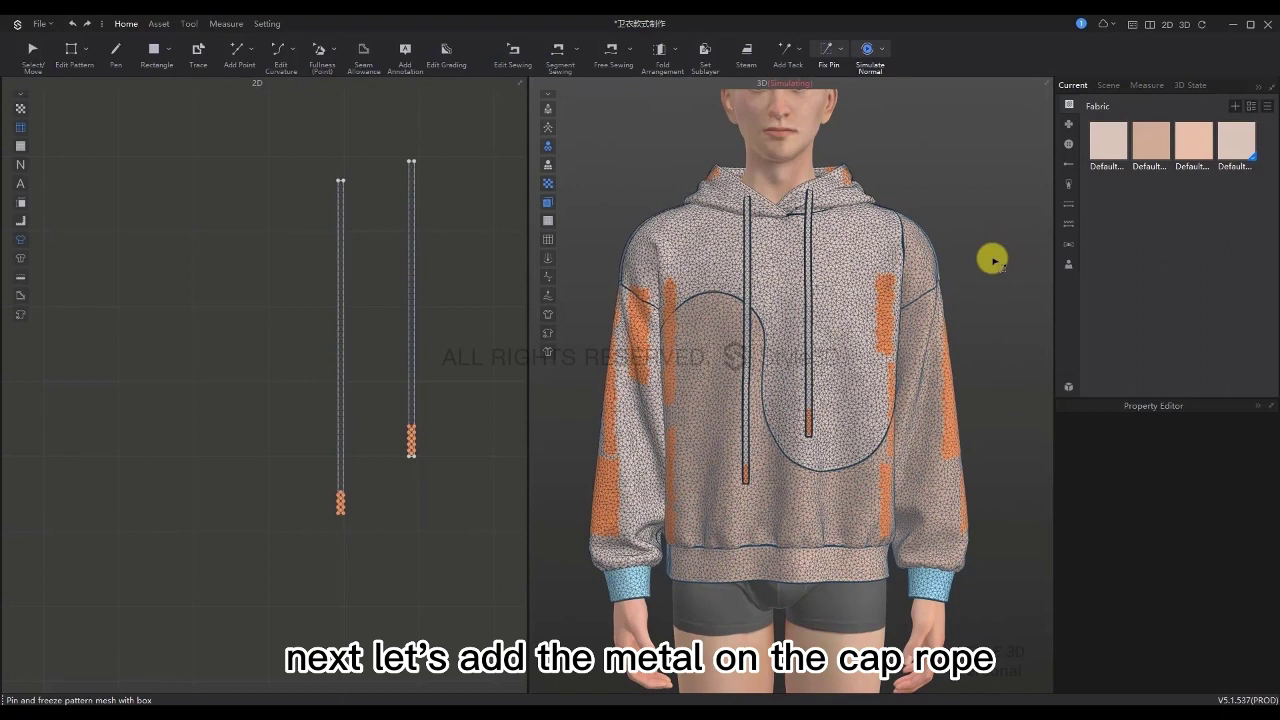
Add the End Stopper_01 trim from the Crod trim folder of the resource library to the scene
click(24, 52)
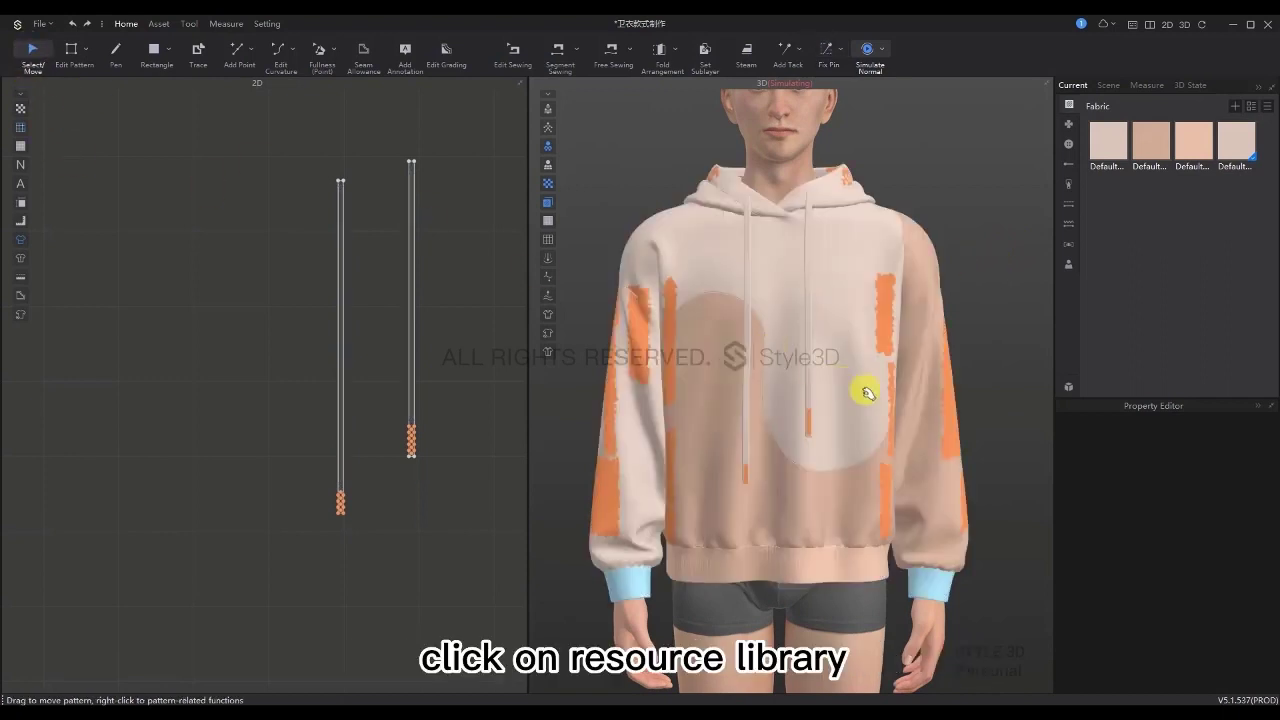
click(1068, 388)
click(404, 274)
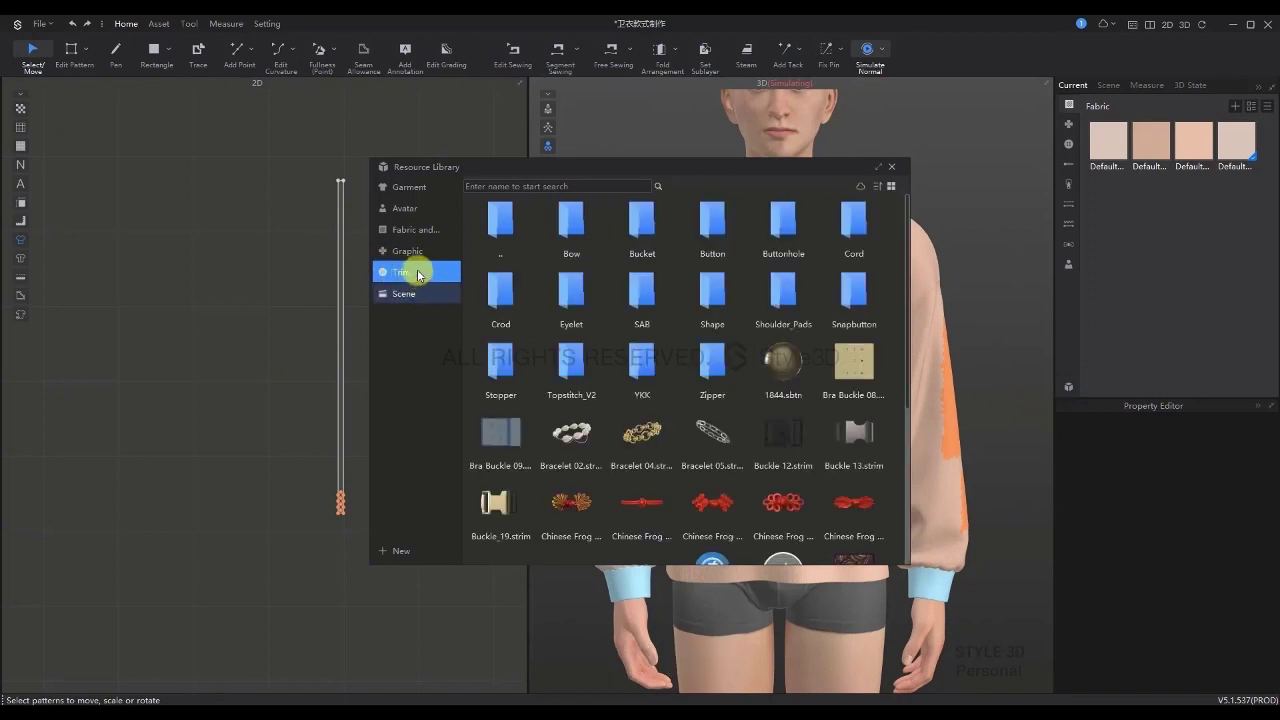
double_click(498, 306)
mouse_move(656, 236)
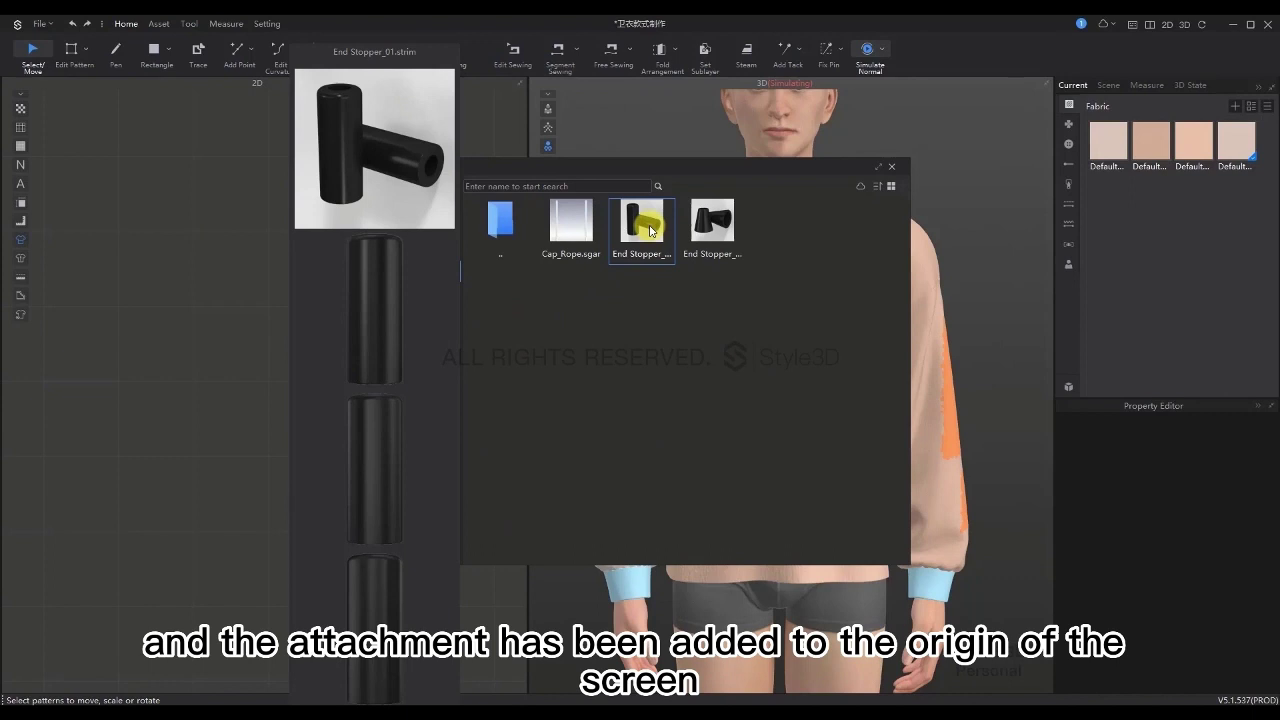
double_click(650, 230)
click(707, 411)
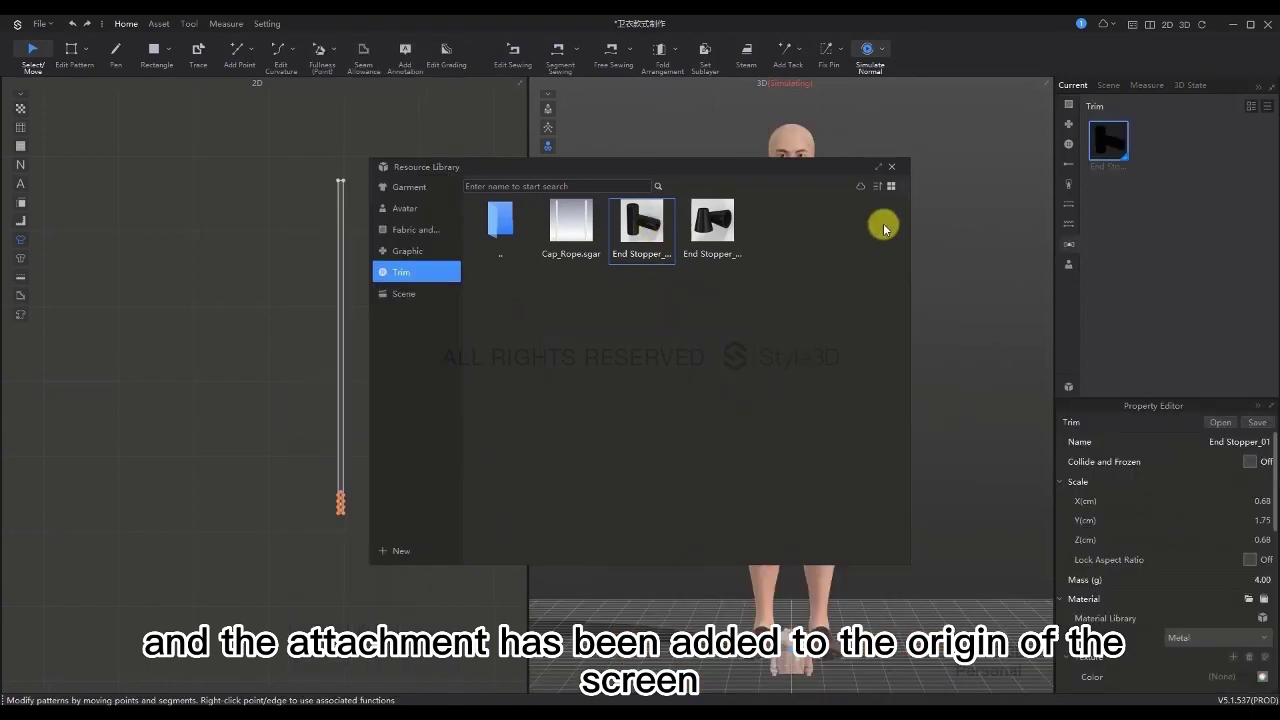
Close the resource library, stop the simulation and snap the End Stopper_01 trim to the lower end of the left drawstring
click(891, 166)
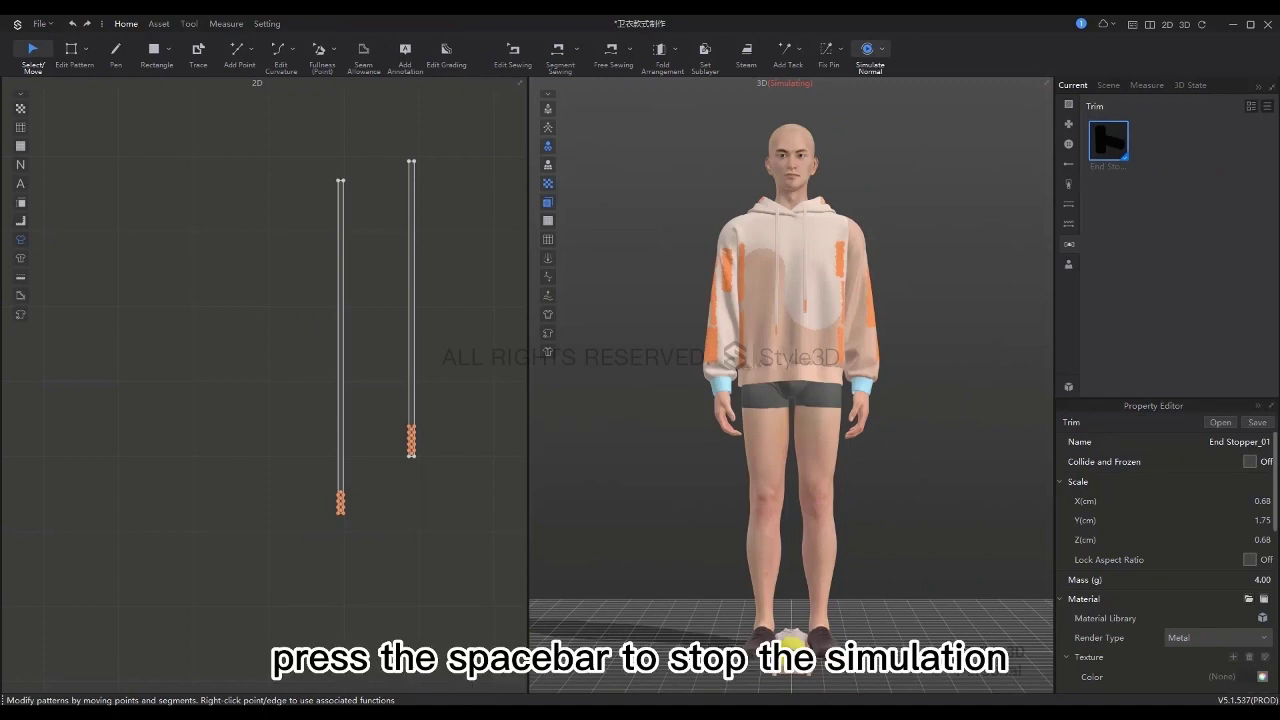
key(space)
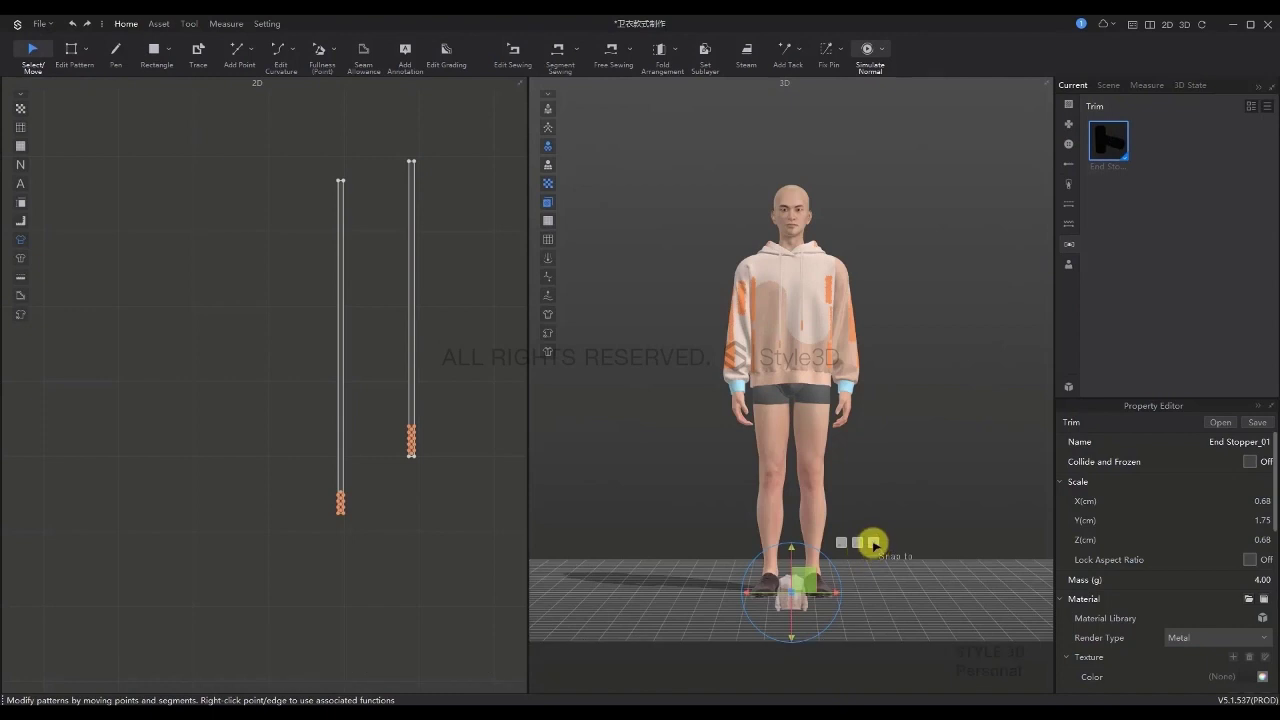
click(871, 543)
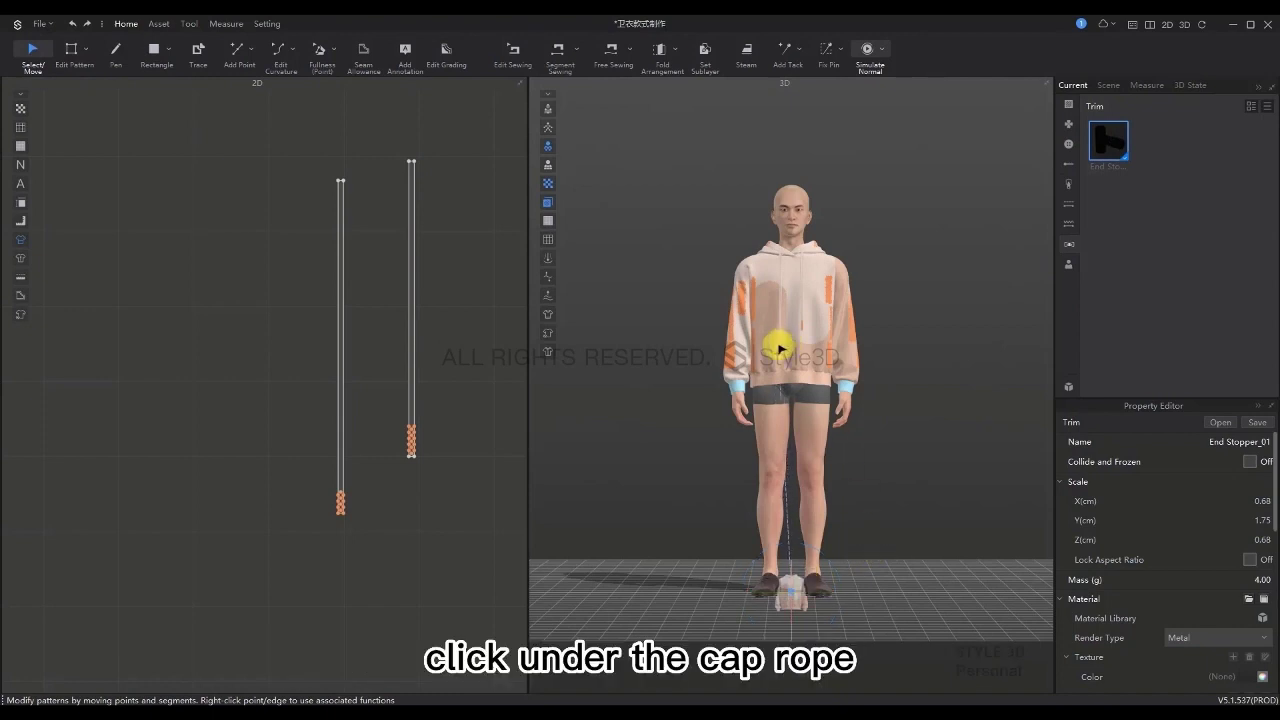
scroll(775, 315, up, 5)
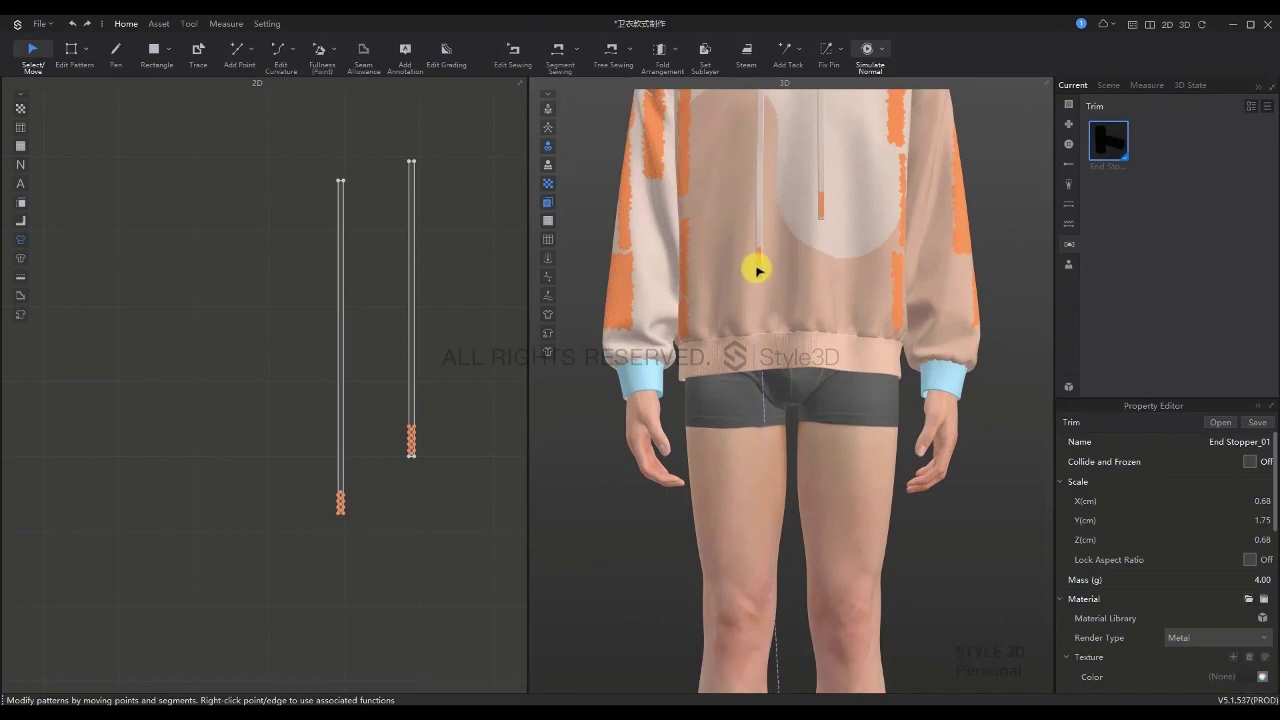
click(757, 270)
right_drag(773, 284, 866, 289)
scroll(903, 277, up, 4)
scroll(885, 322, up, 3)
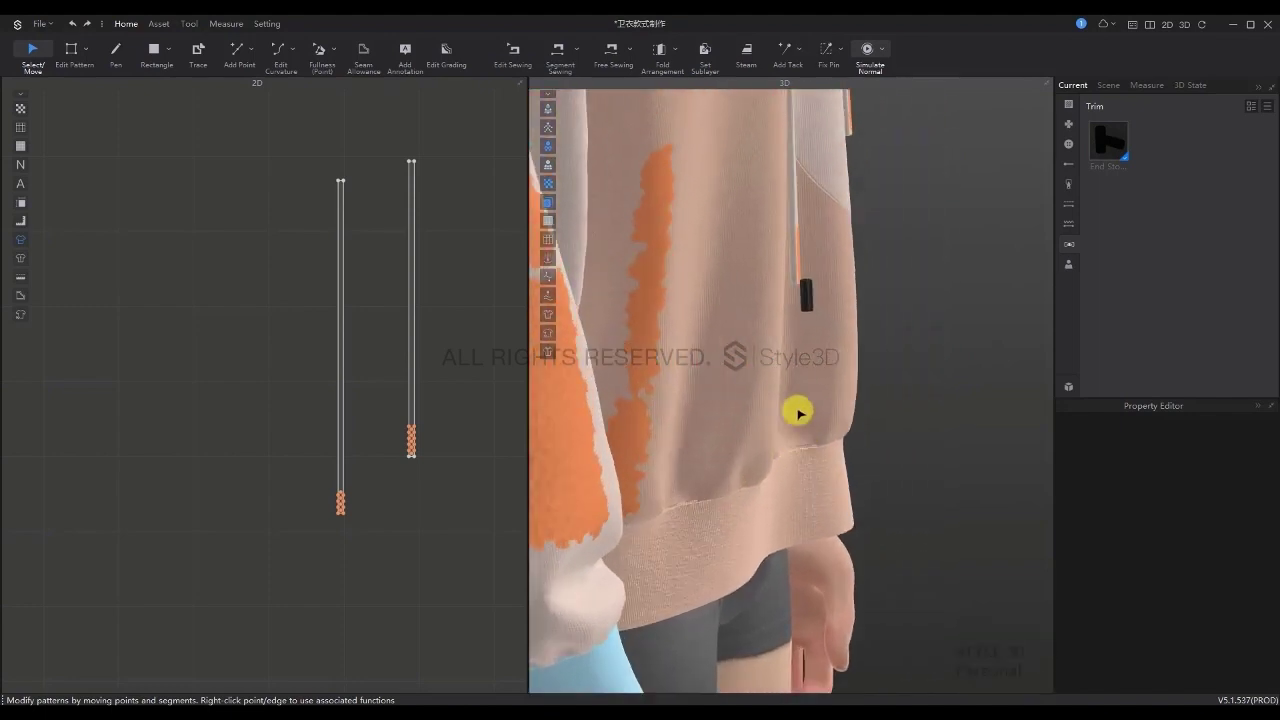
Move the left end stopper closer to the drawstring end, working from the side of the garment
scroll(823, 323, up, 3)
click(819, 234)
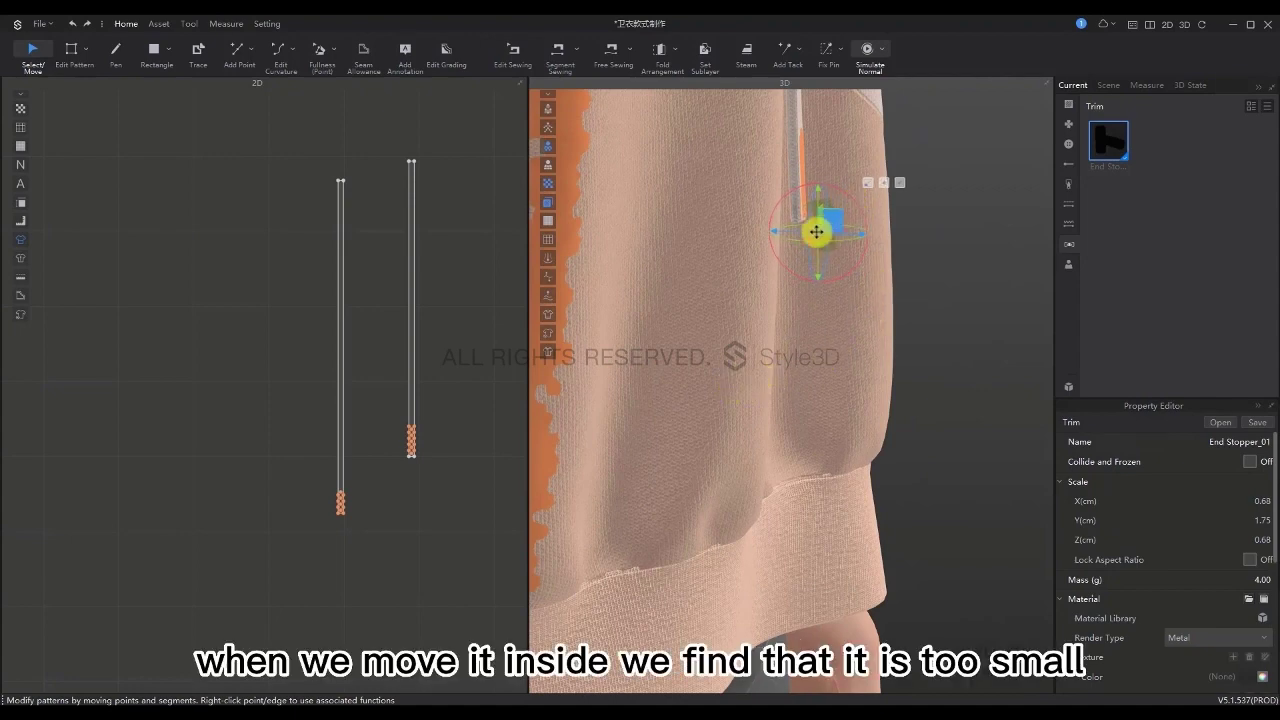
right_drag(828, 259, 845, 224)
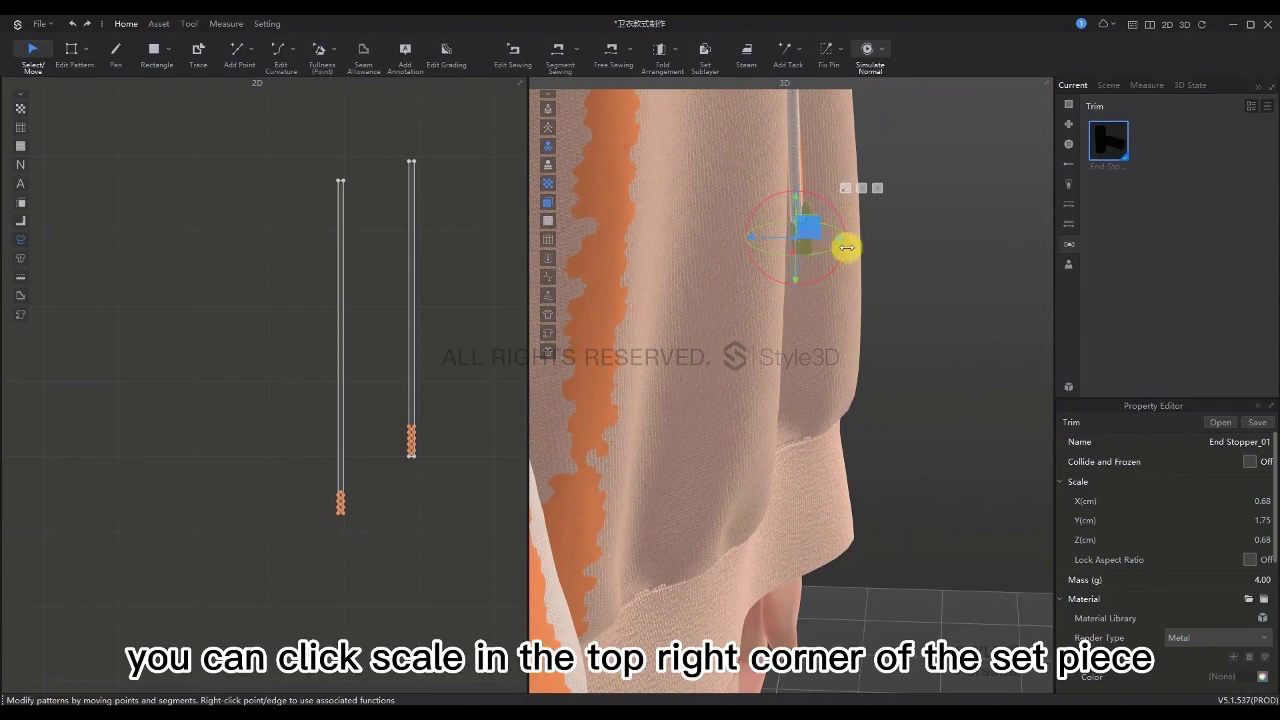
right_drag(846, 246, 817, 271)
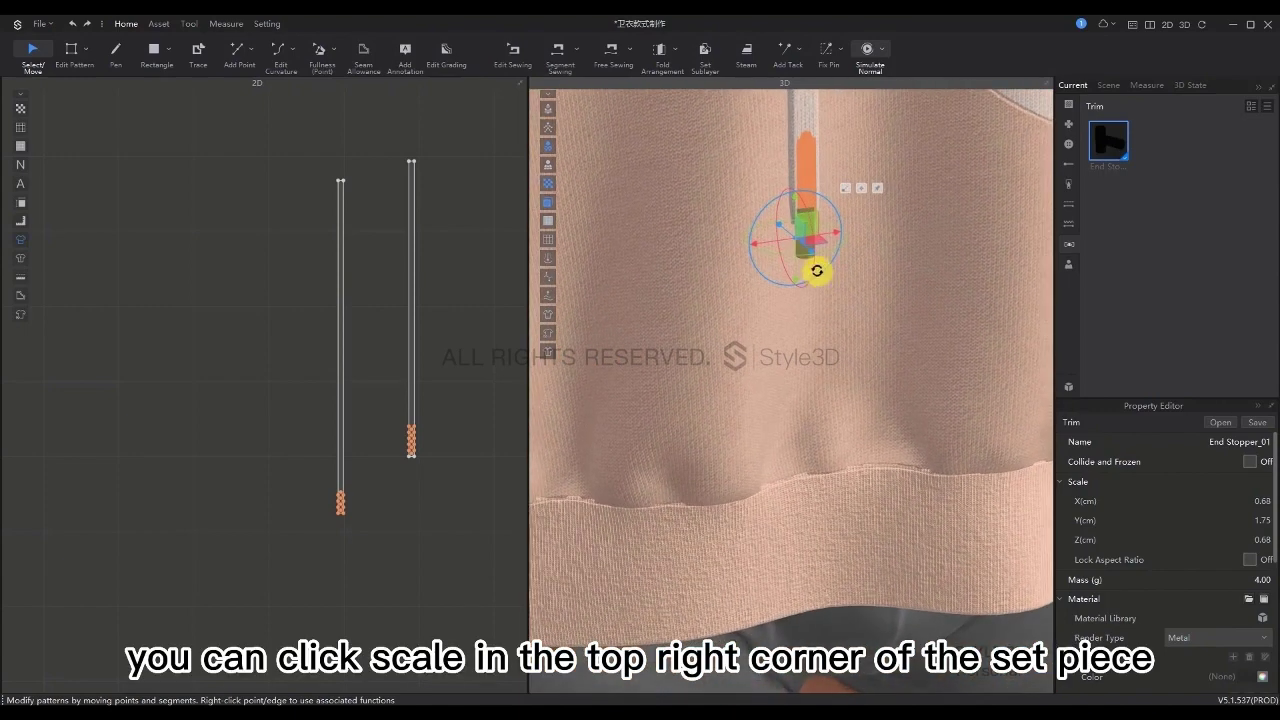
Scale the left end stopper to about 1.26 × 2.11 × 0.97 cm and align it over the drawstring's end
click(845, 188)
drag(836, 233, 882, 233)
drag(795, 277, 797, 304)
right_drag(805, 270, 930, 254)
drag(755, 238, 680, 232)
right_drag(860, 250, 735, 250)
drag(826, 237, 797, 231)
right_drag(812, 268, 906, 271)
drag(766, 231, 750, 233)
right_drag(838, 274, 808, 269)
drag(803, 265, 804, 270)
right_drag(840, 289, 750, 267)
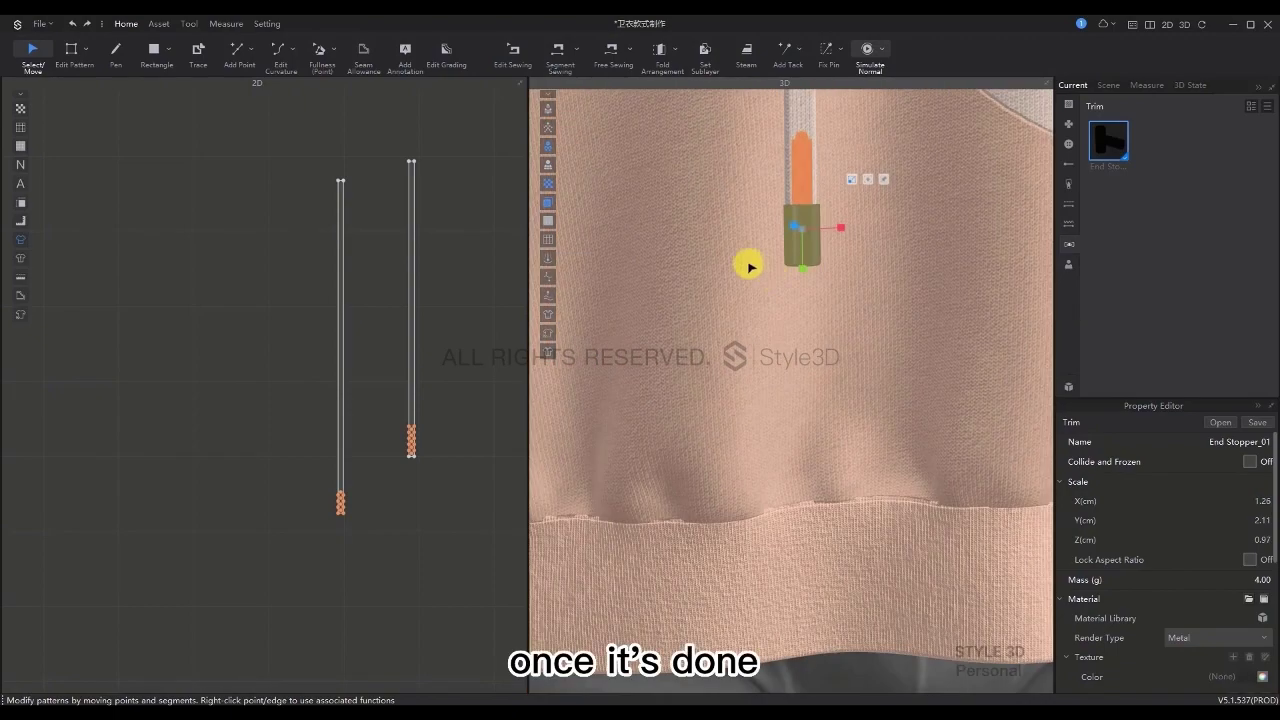
scroll(748, 267, down, 8)
scroll(748, 266, down, 3)
click(977, 306)
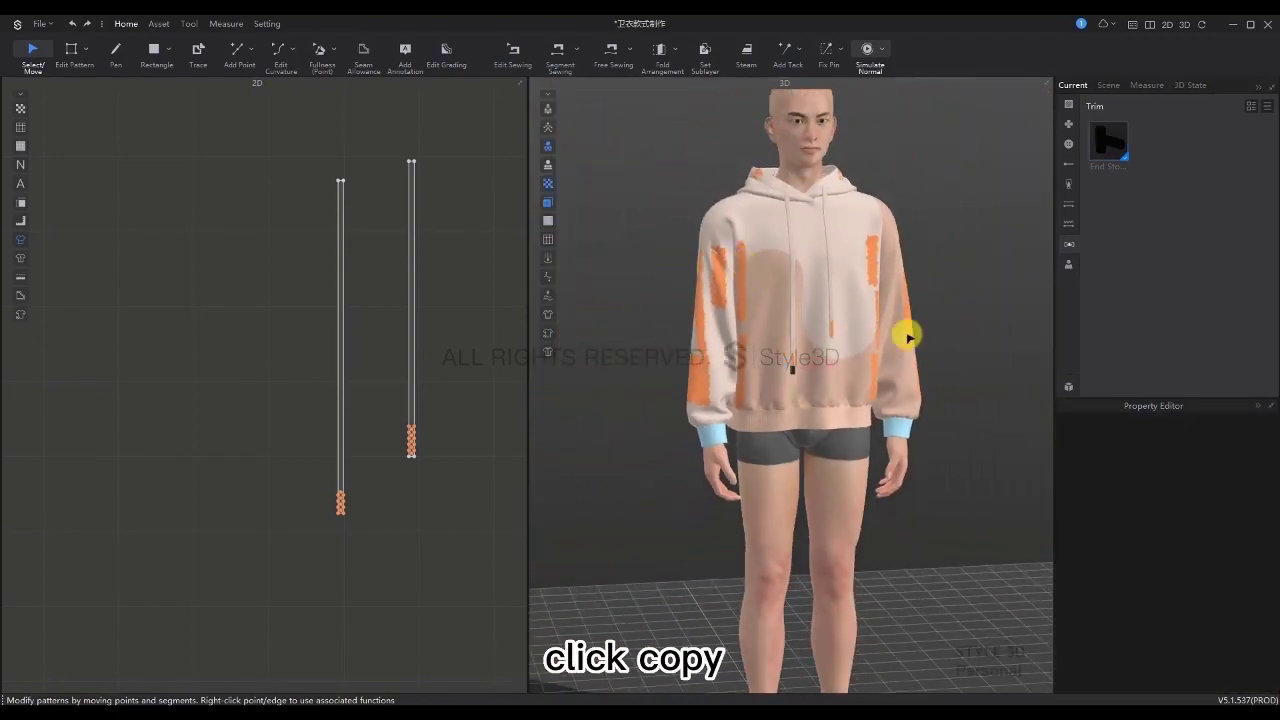
Duplicate the End Stopper_01 trim and snap the copy to the lower end of the right drawstring
click(1112, 138)
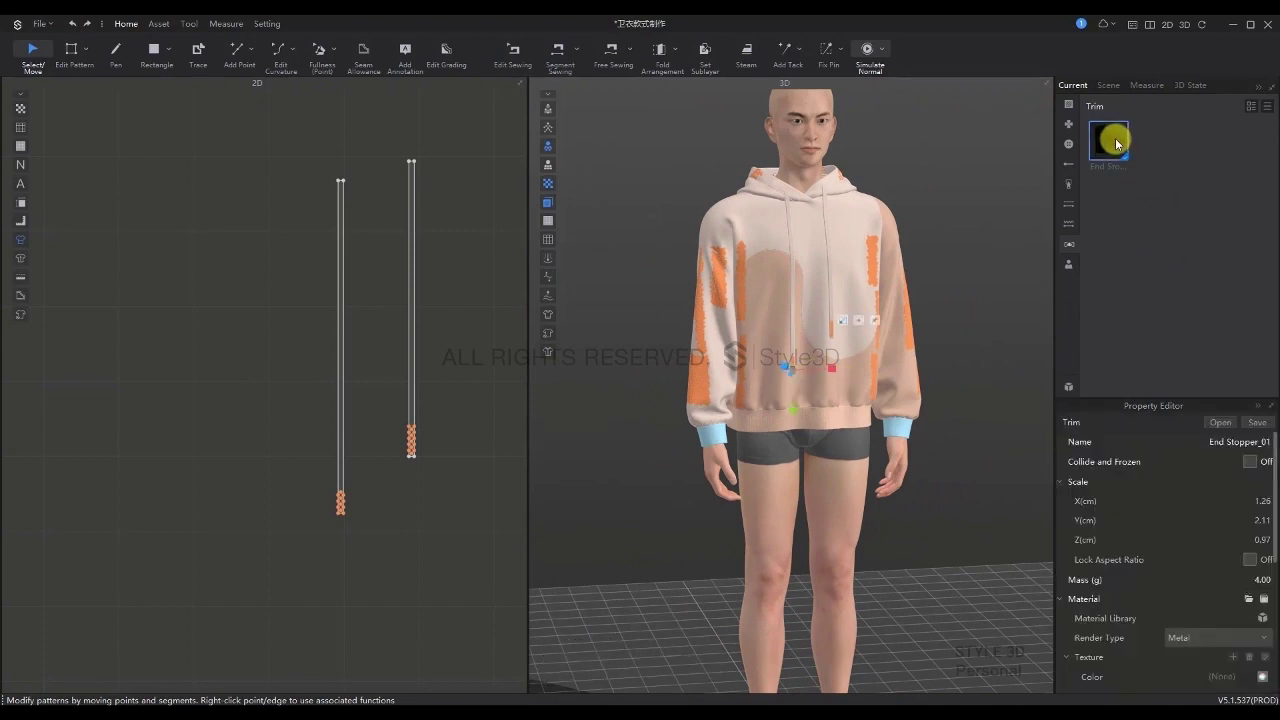
right_click(1264, 114)
click(1256, 124)
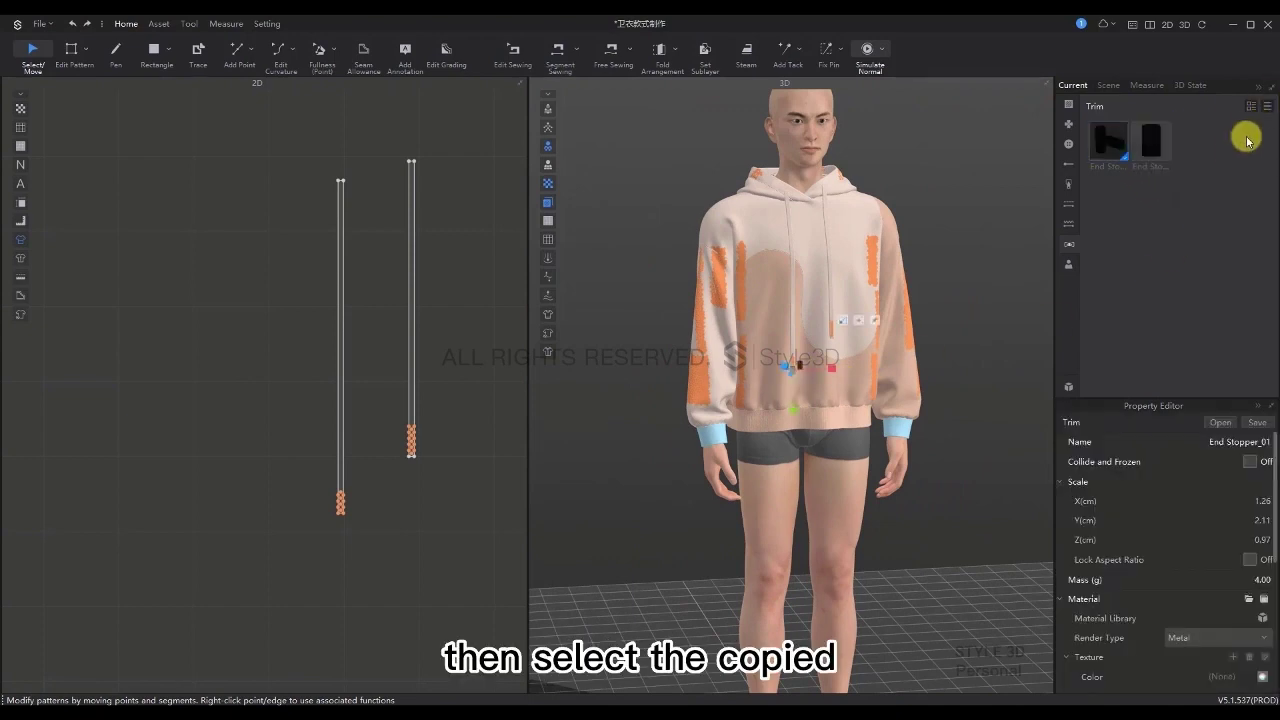
click(1150, 147)
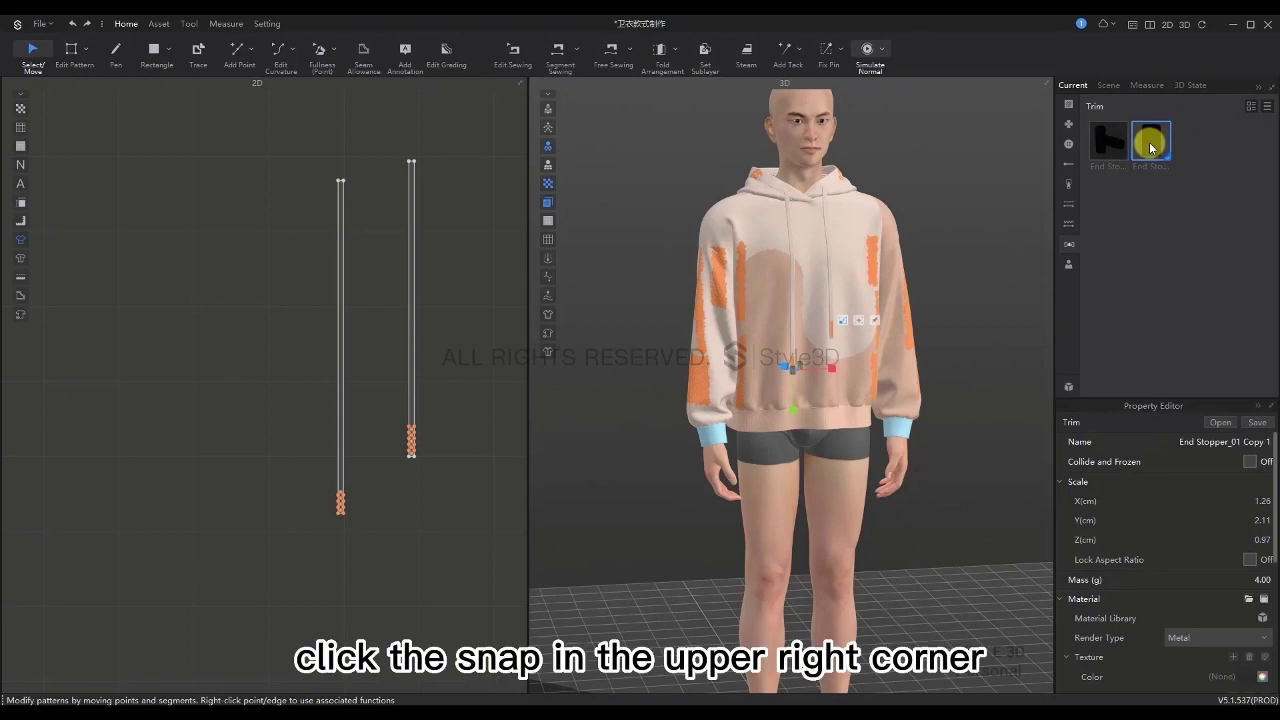
click(876, 321)
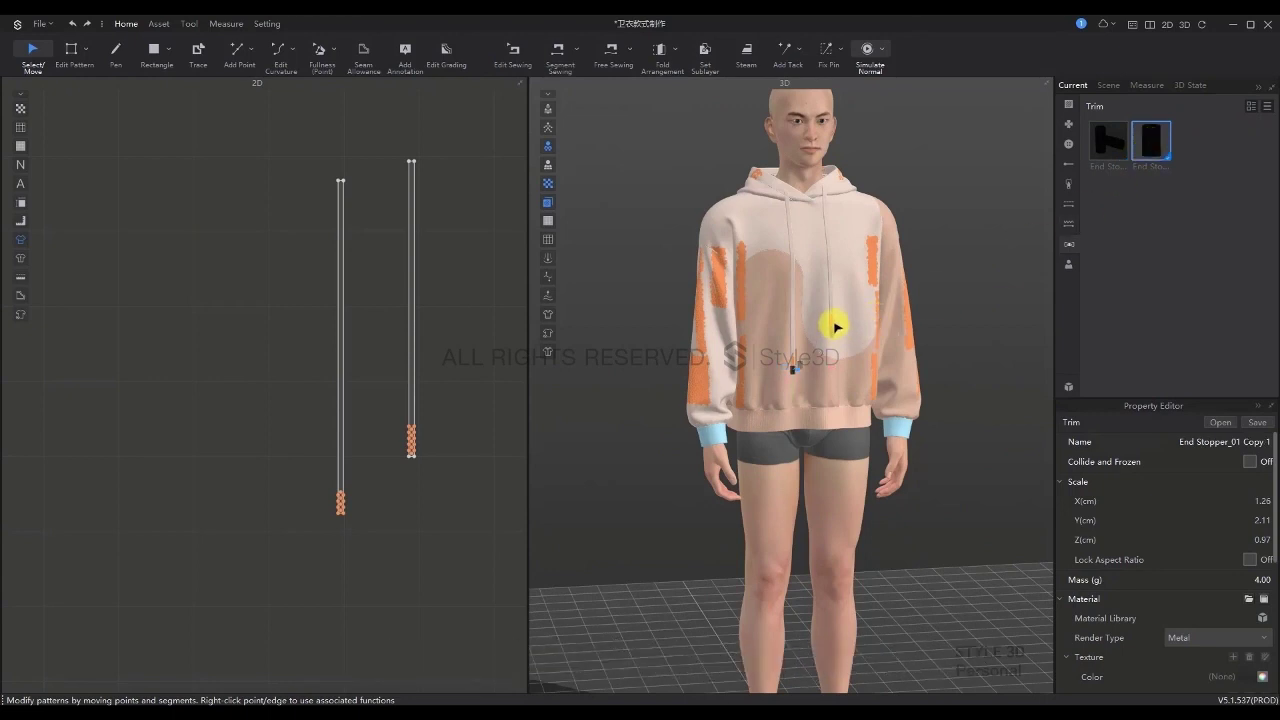
scroll(836, 327, up, 4)
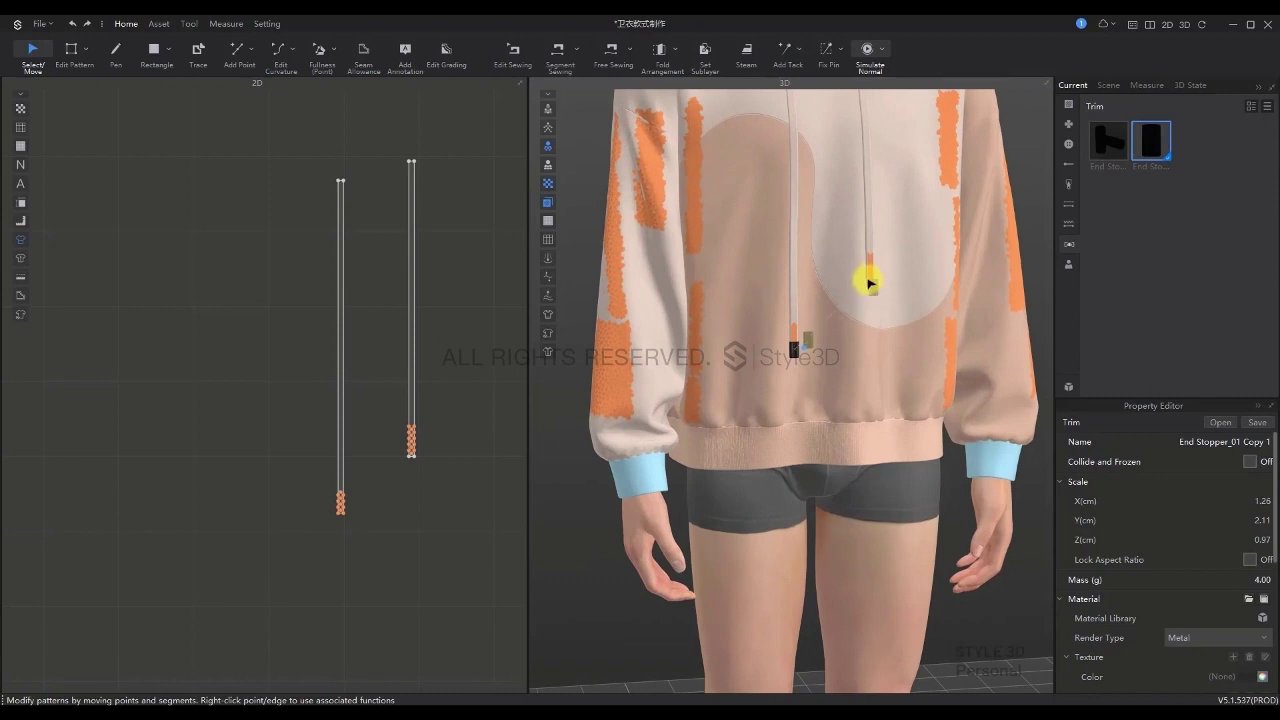
click(868, 280)
Leave scaling mode for the copied end stopper and reposition it from the side and front to enclose the right drawstring's end
right_drag(907, 305, 791, 329)
click(840, 315)
scroll(829, 309, up, 4)
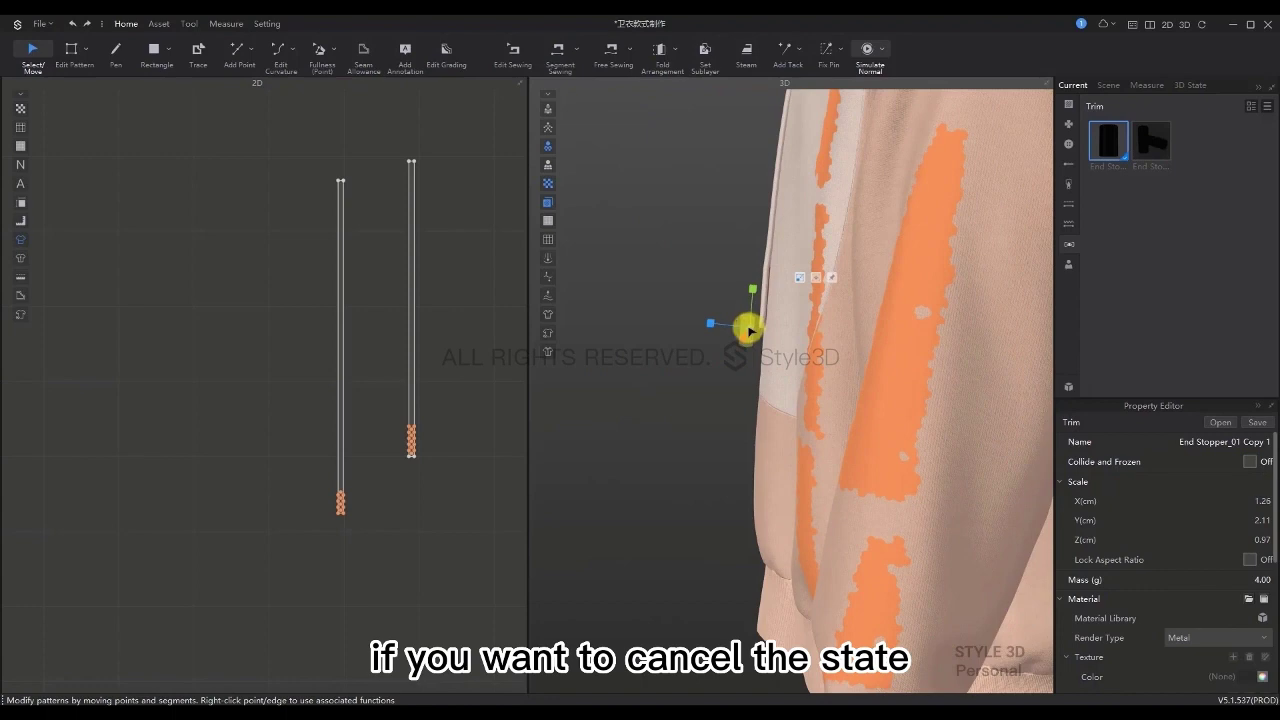
click(802, 279)
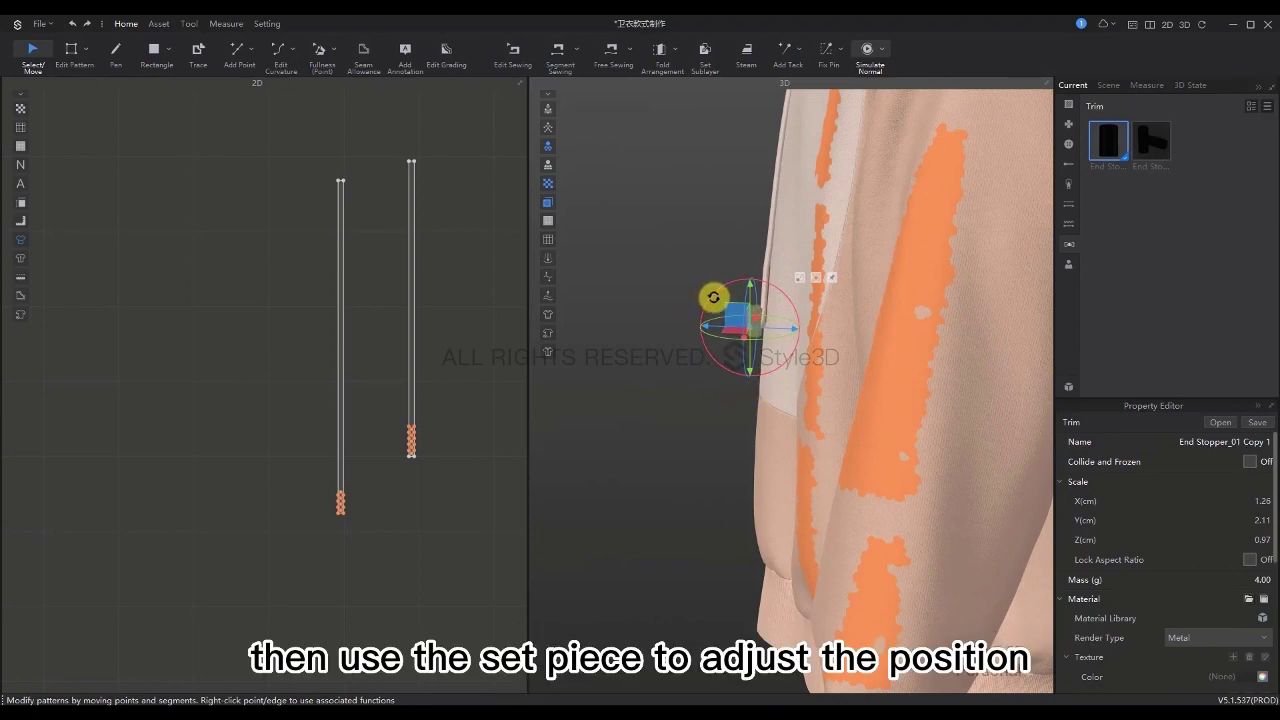
drag(731, 308, 747, 317)
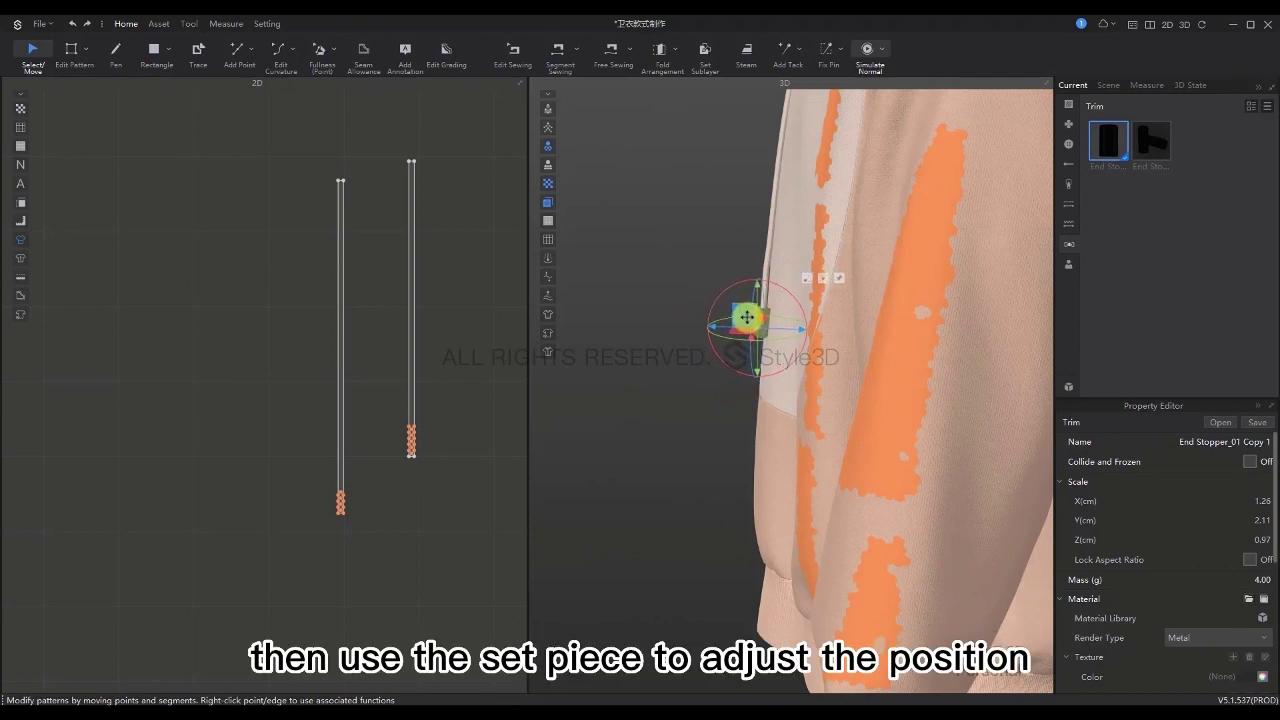
right_drag(747, 317, 831, 346)
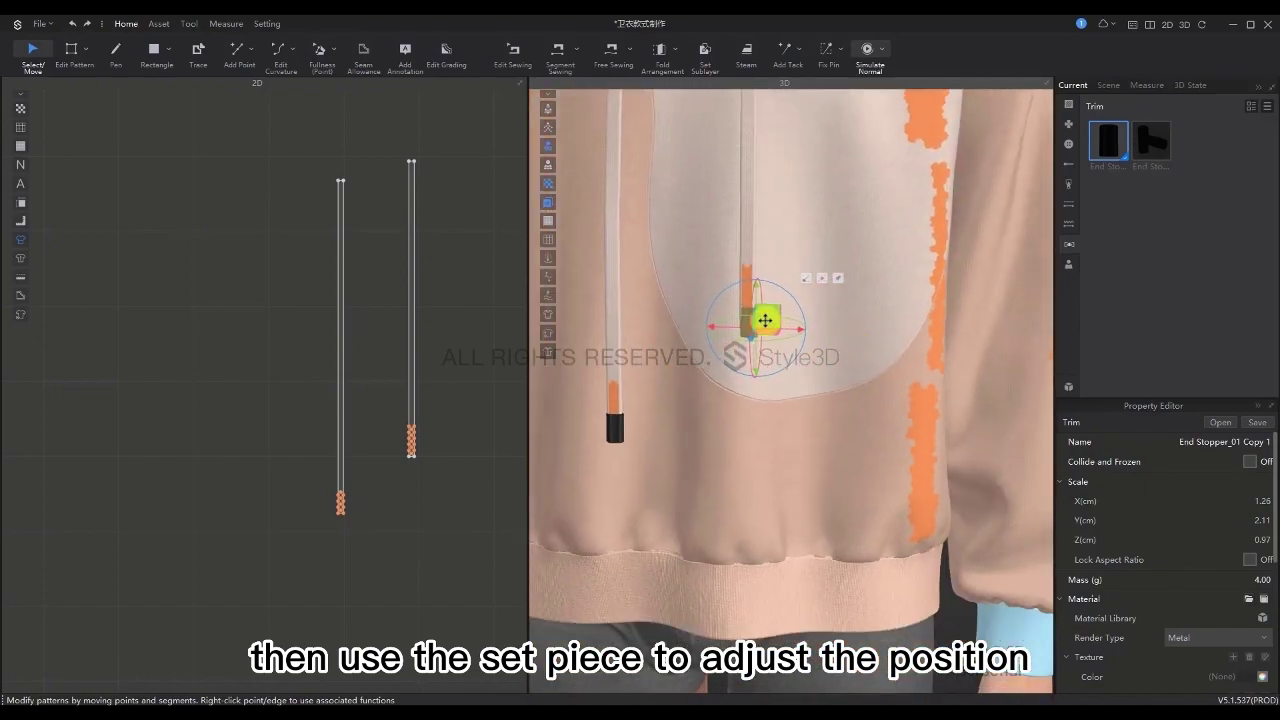
drag(765, 320, 768, 320)
right_drag(768, 320, 945, 380)
Simulate the hoodie with both end stoppers in place
click(677, 380)
key(space)
click(905, 352)
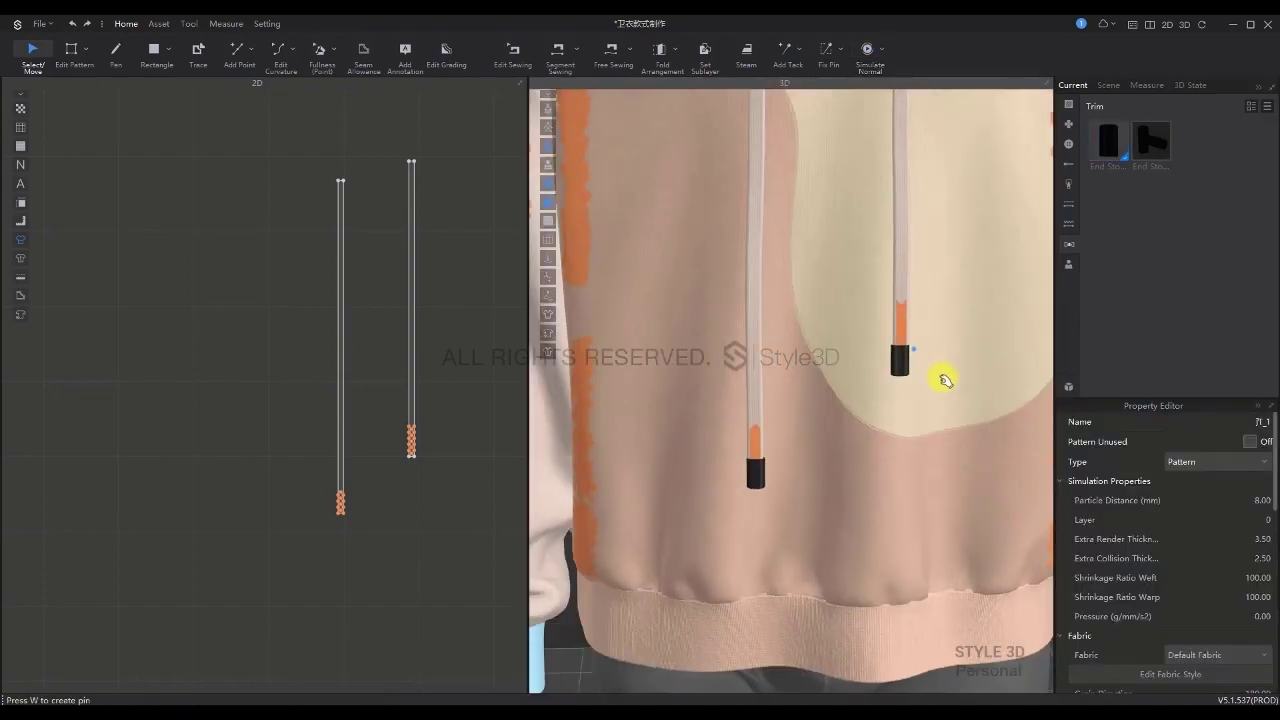
scroll(943, 380, down, 6)
key(space)
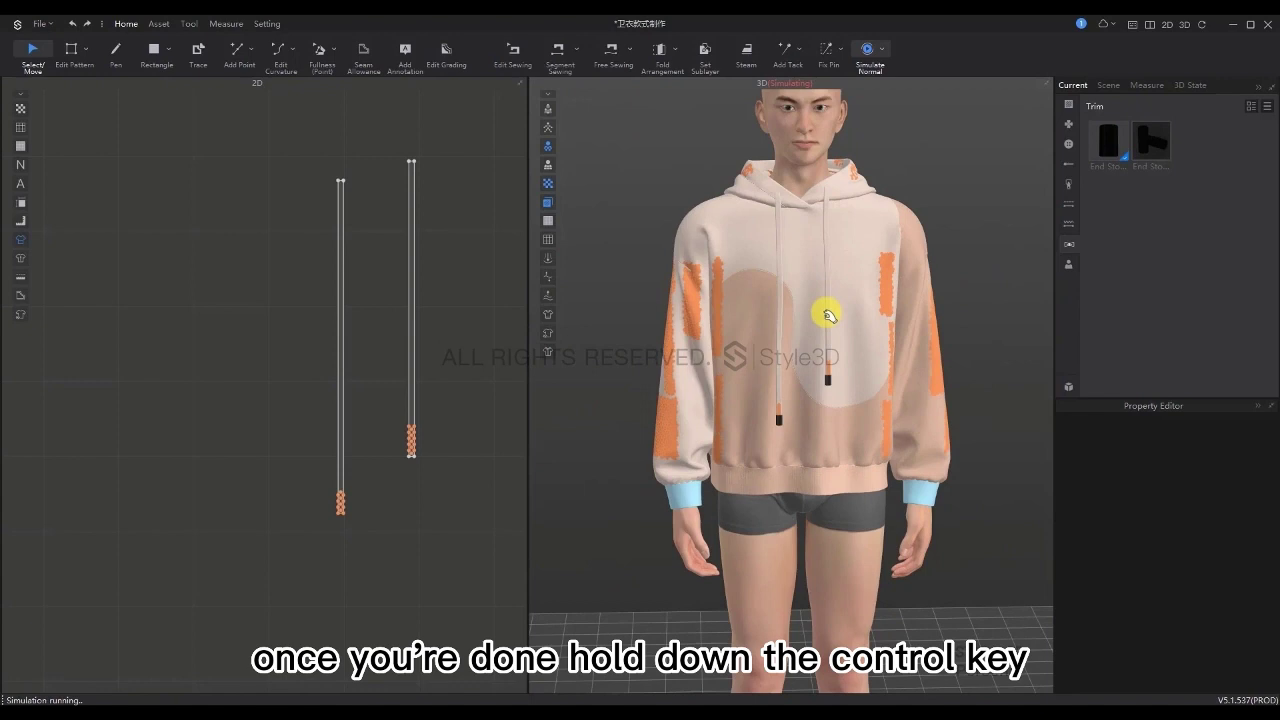
Select both end stoppers and set their colour to D5C3B8, sampled from the hoodie's light front fabric
click(1111, 146)
shift+click(1156, 144)
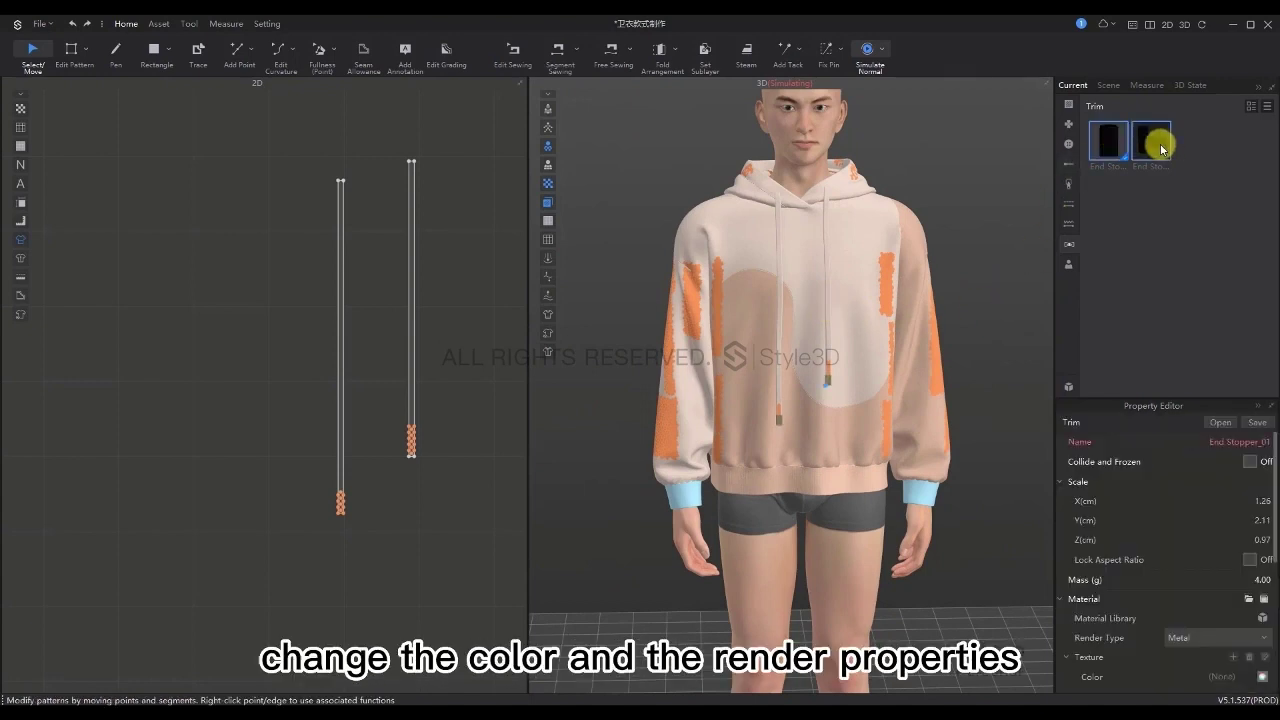
scroll(1245, 568, down, 1)
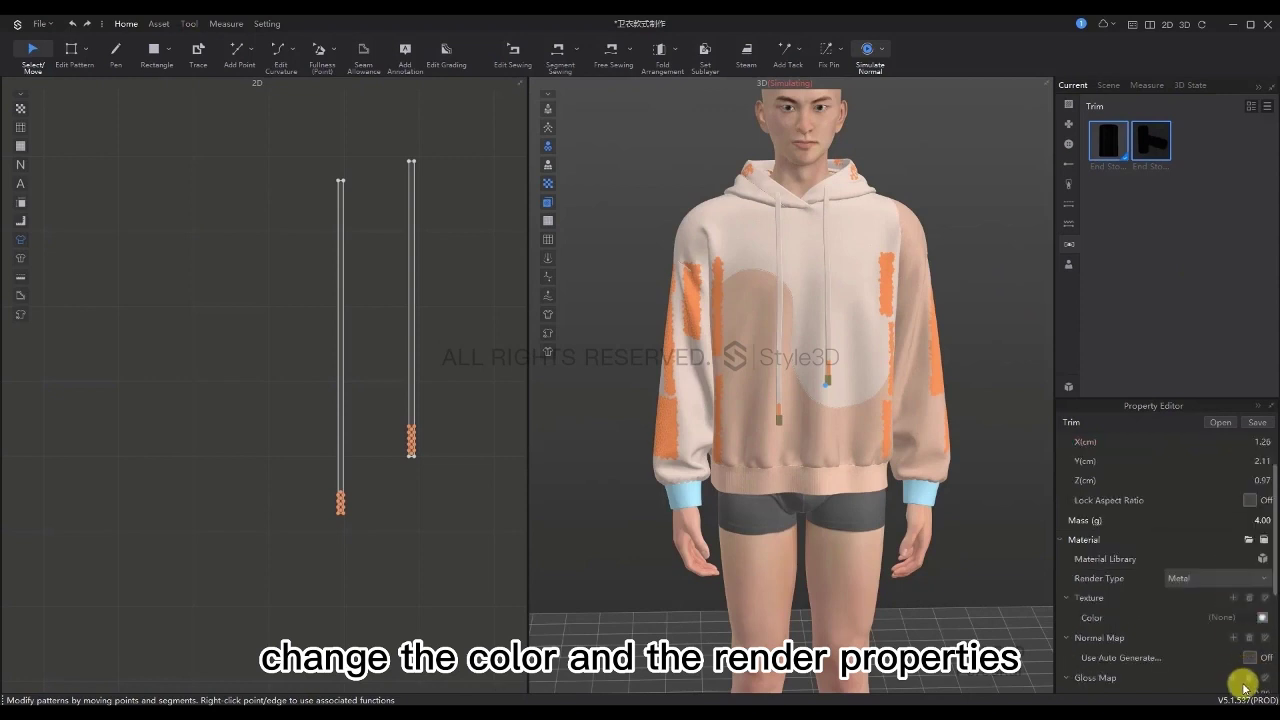
click(1245, 620)
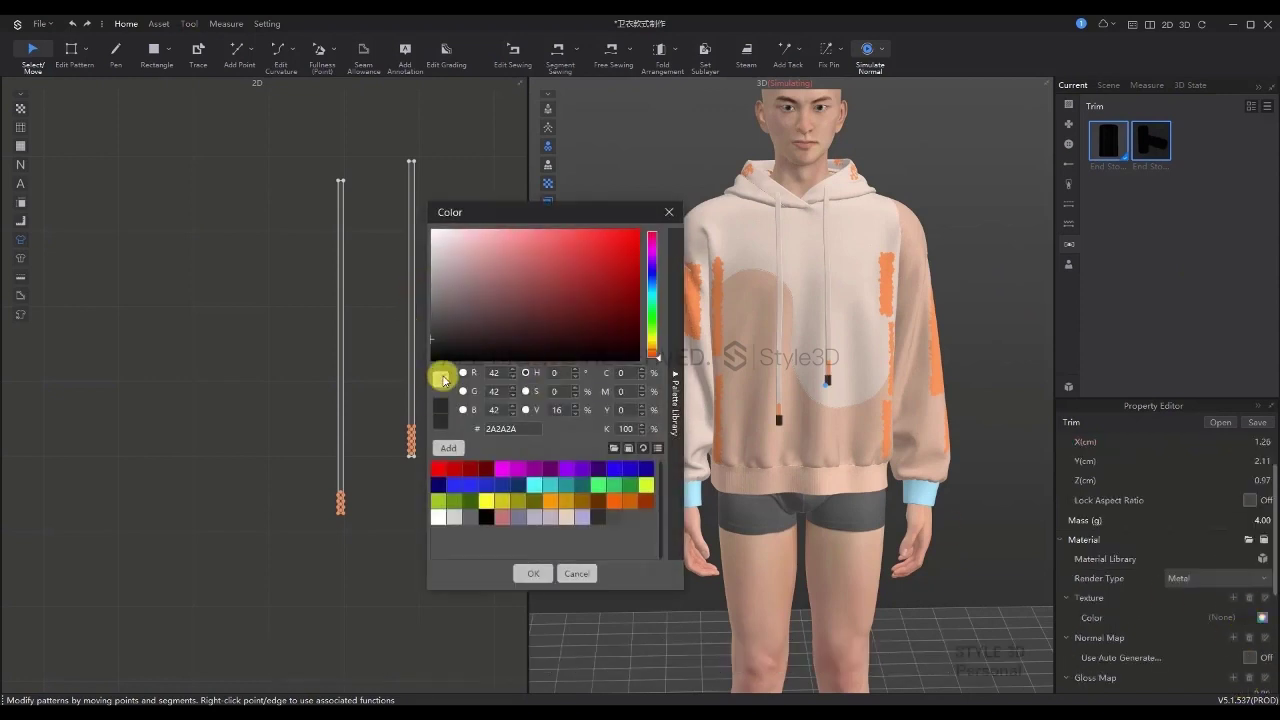
click(440, 379)
click(750, 256)
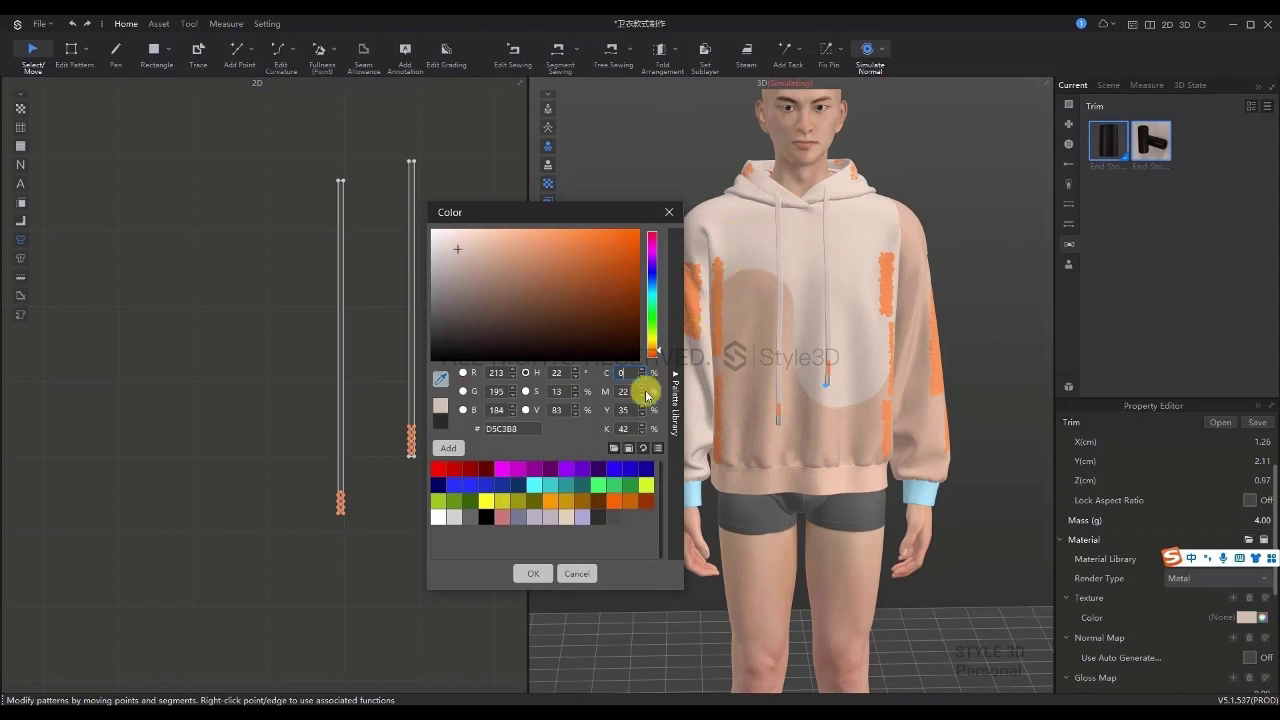
click(530, 575)
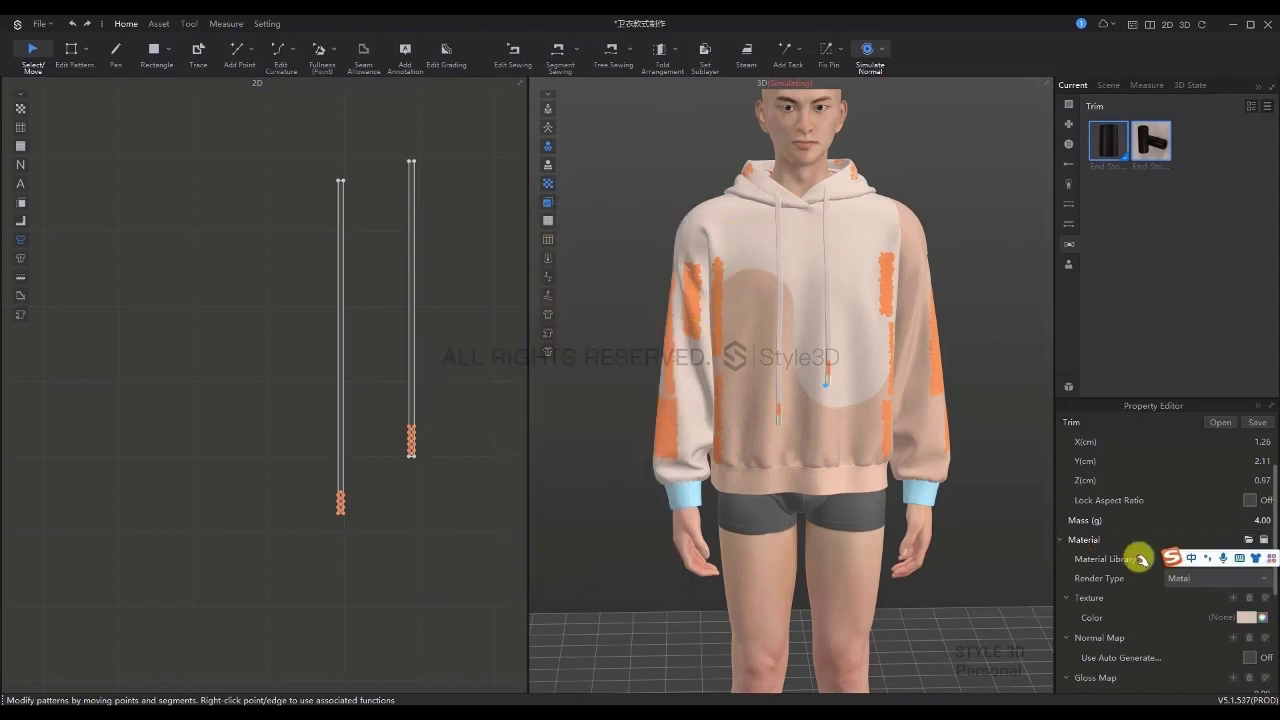
Change the render type of both end stoppers to Plastic and deselect them
click(1170, 576)
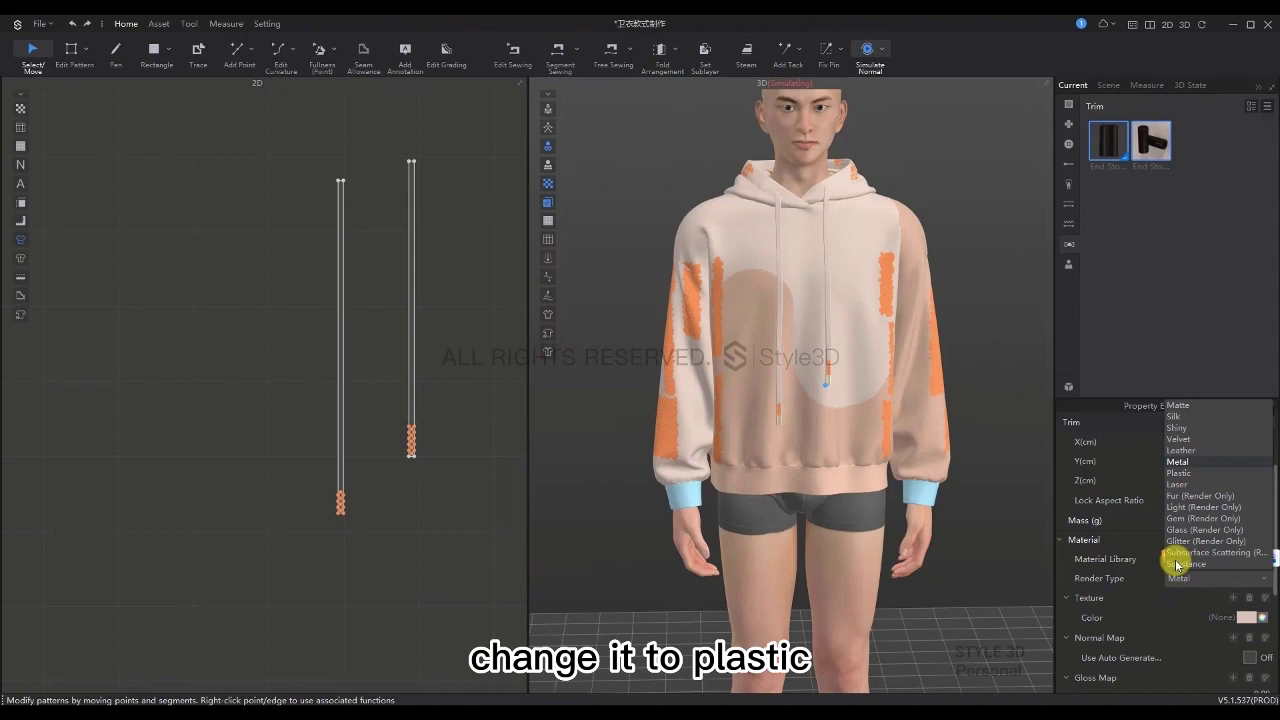
click(1183, 473)
click(1120, 319)
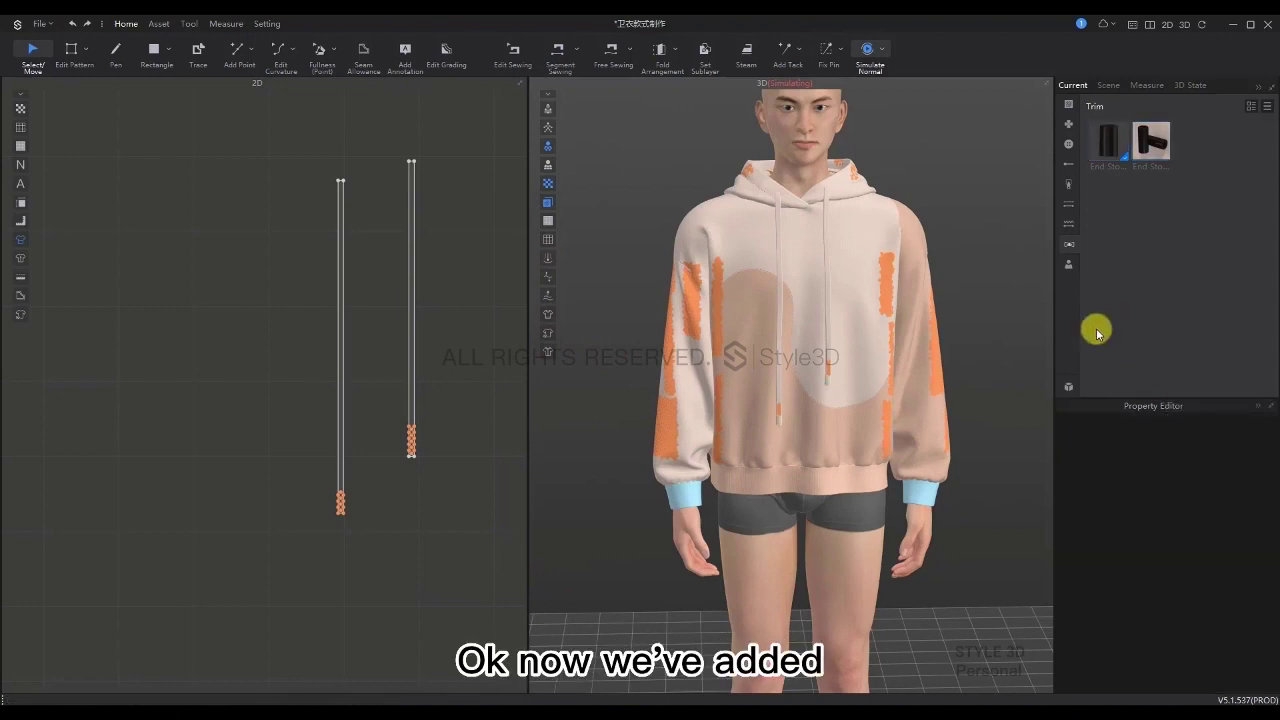
Restart the simulation and show the hoodie in the front view with nothing selected
key(space)
right_drag(942, 491, 938, 485)
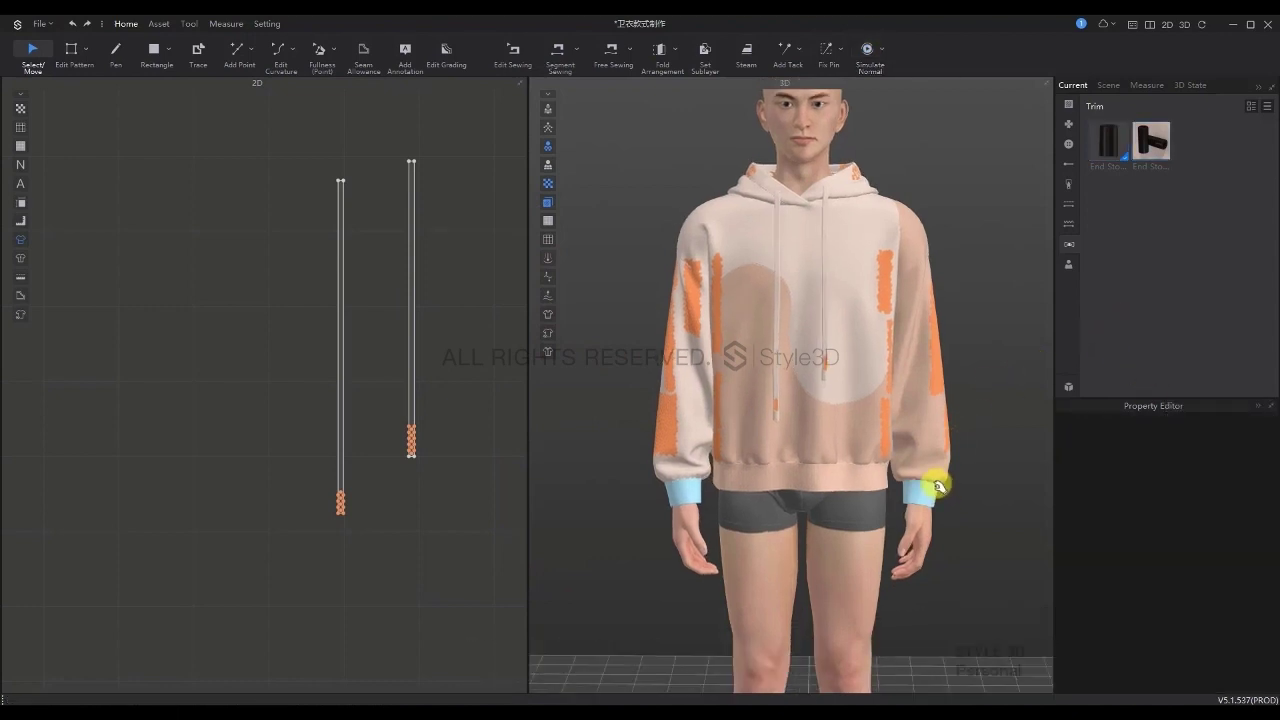
key(2)
key(space)
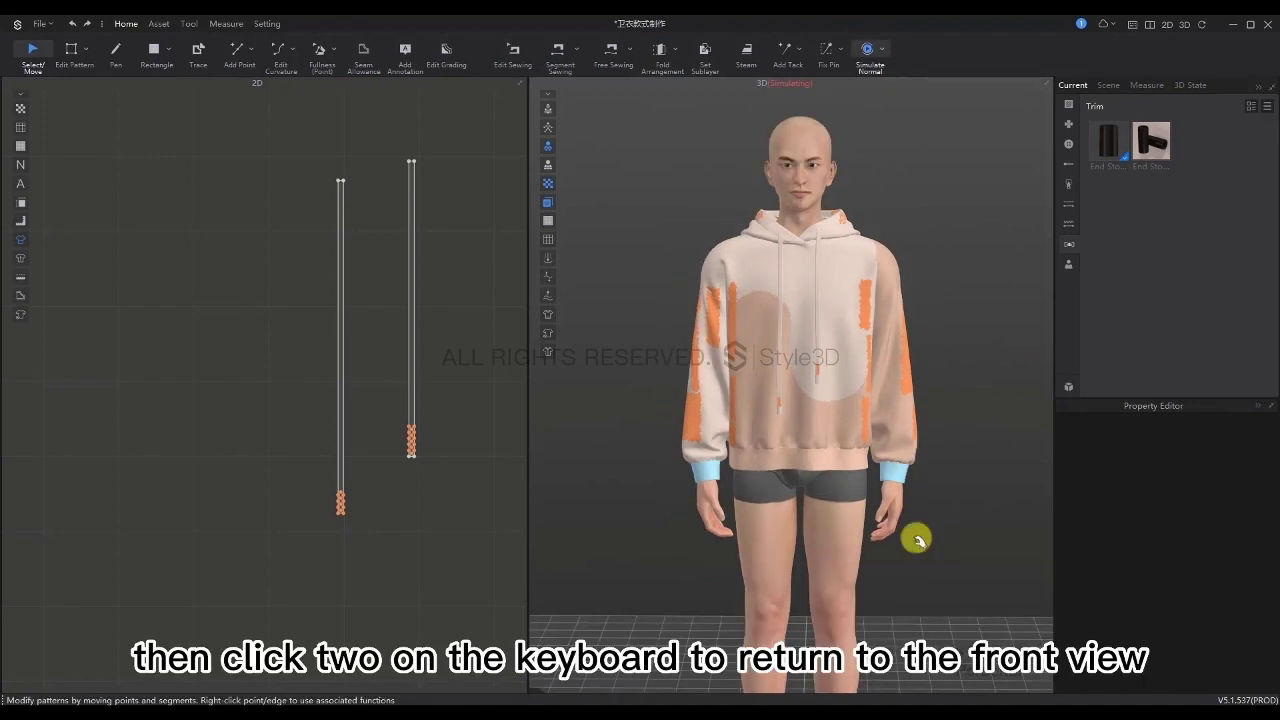
key(2)
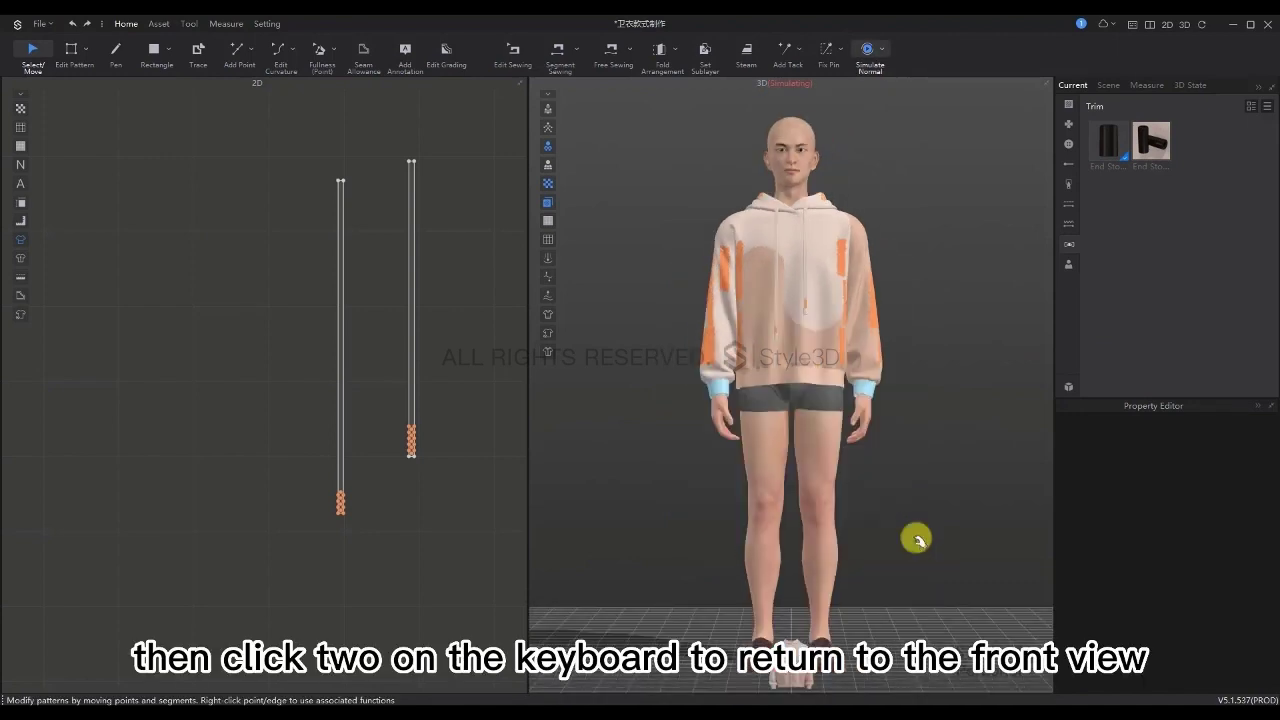
click(765, 374)
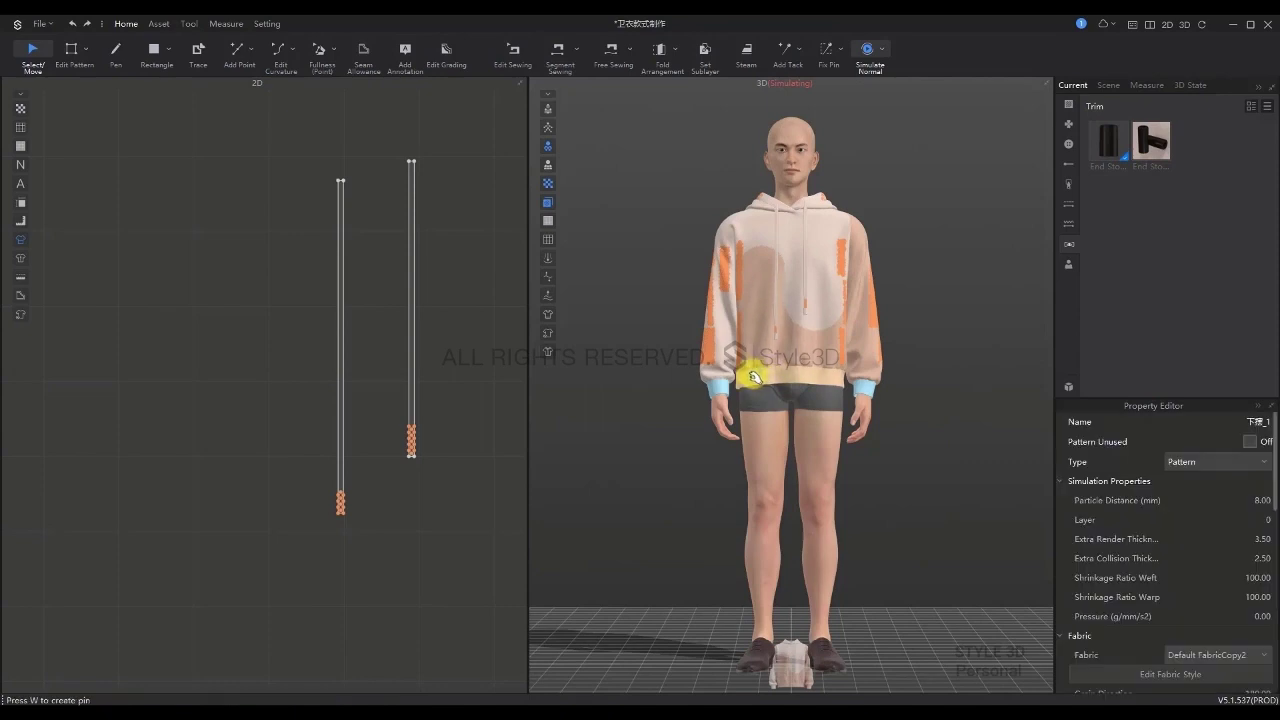
click(920, 428)
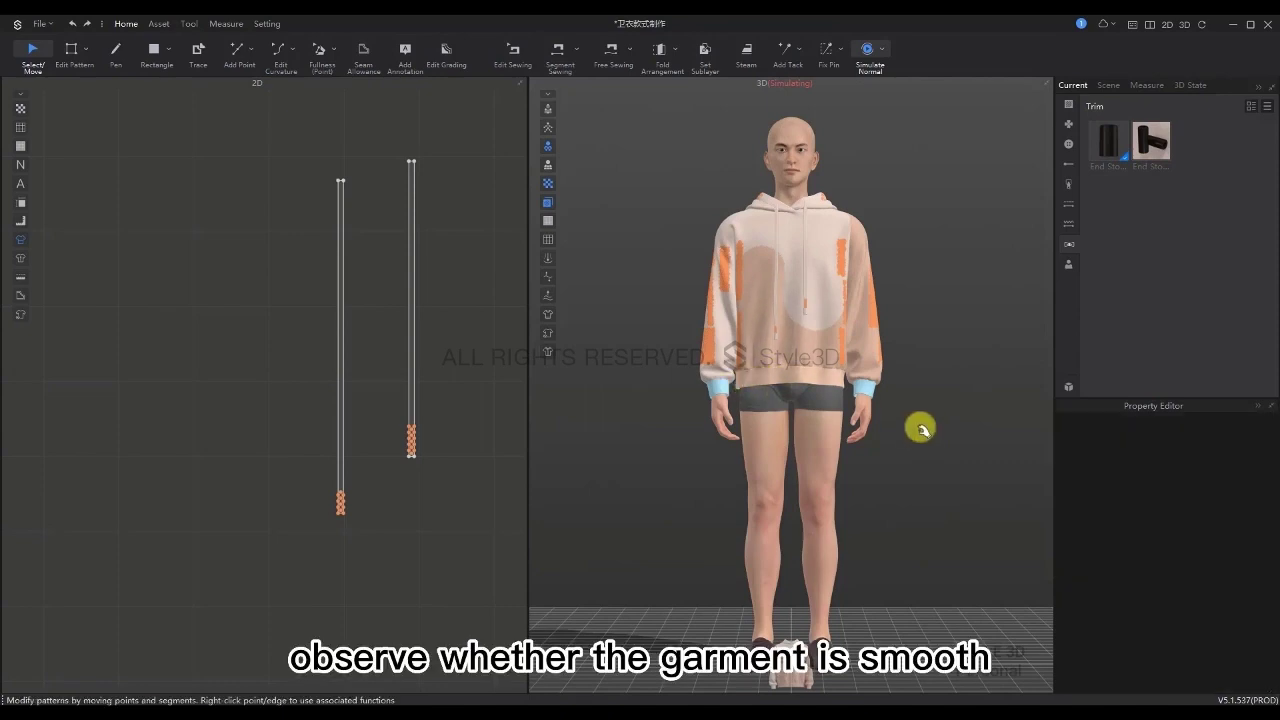
Hide the pins on the garment through the 3D garment visibility options
right_click(918, 355)
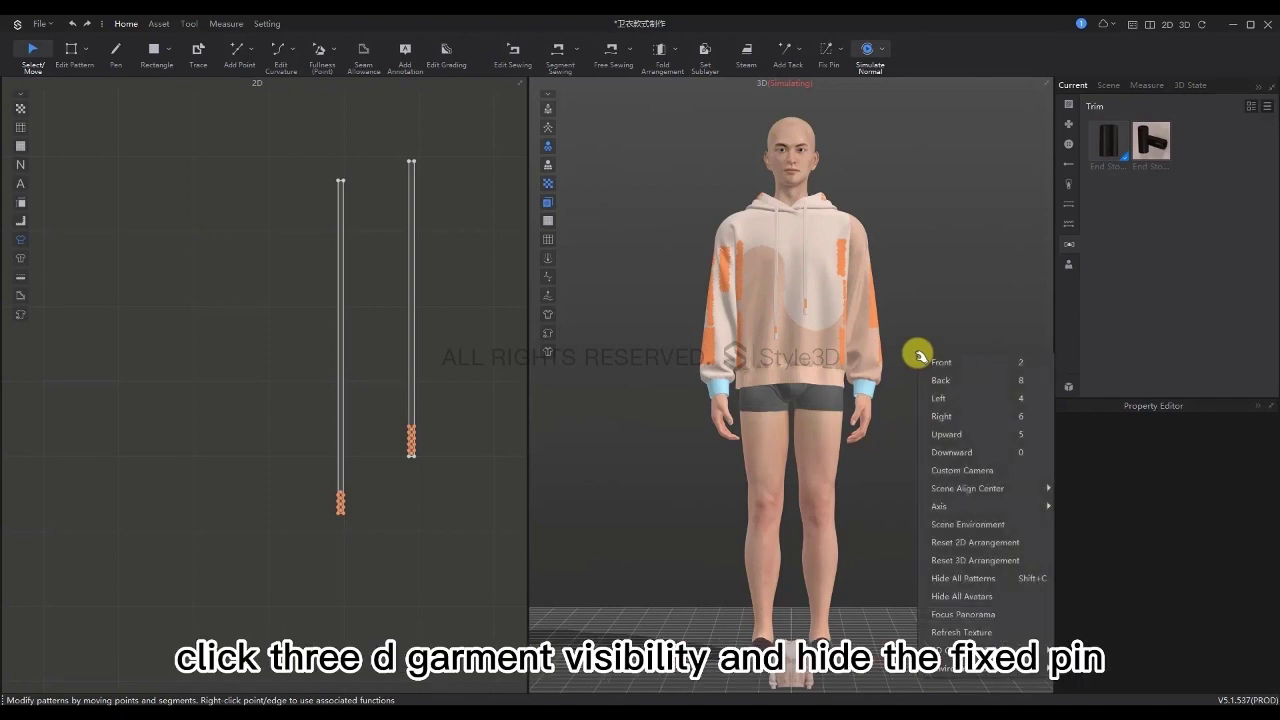
mouse_move(1000, 648)
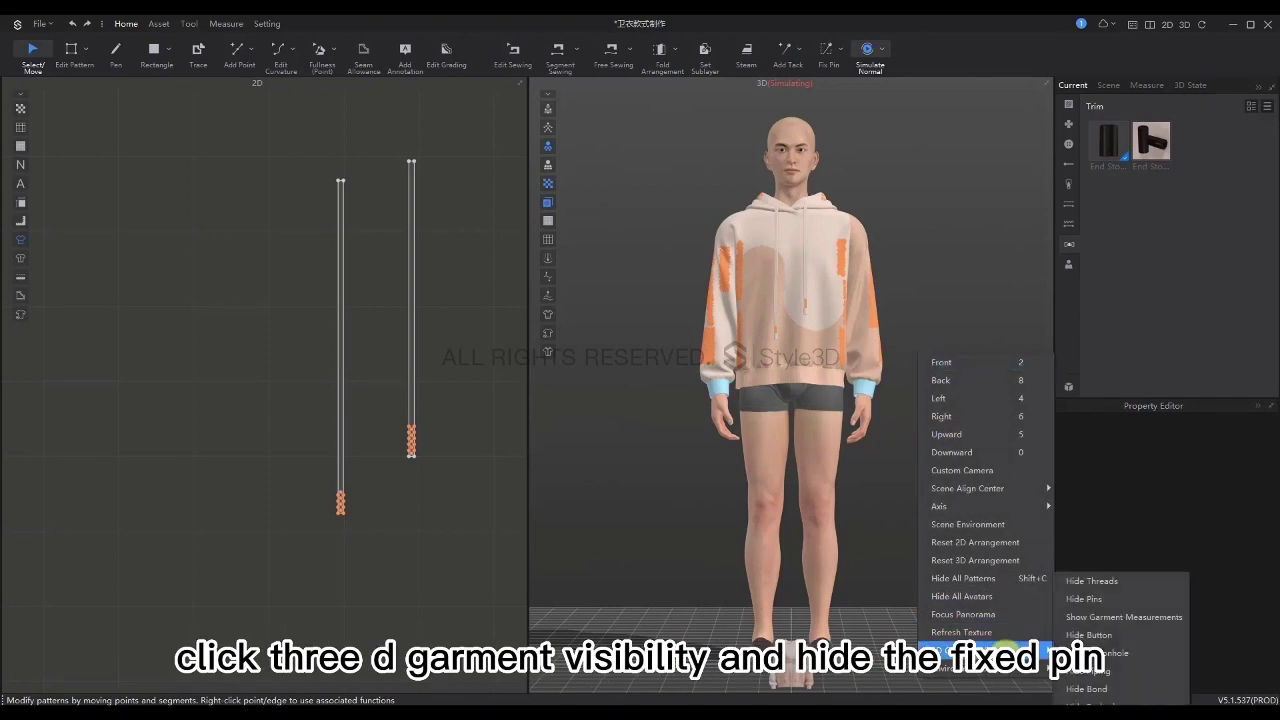
click(1095, 601)
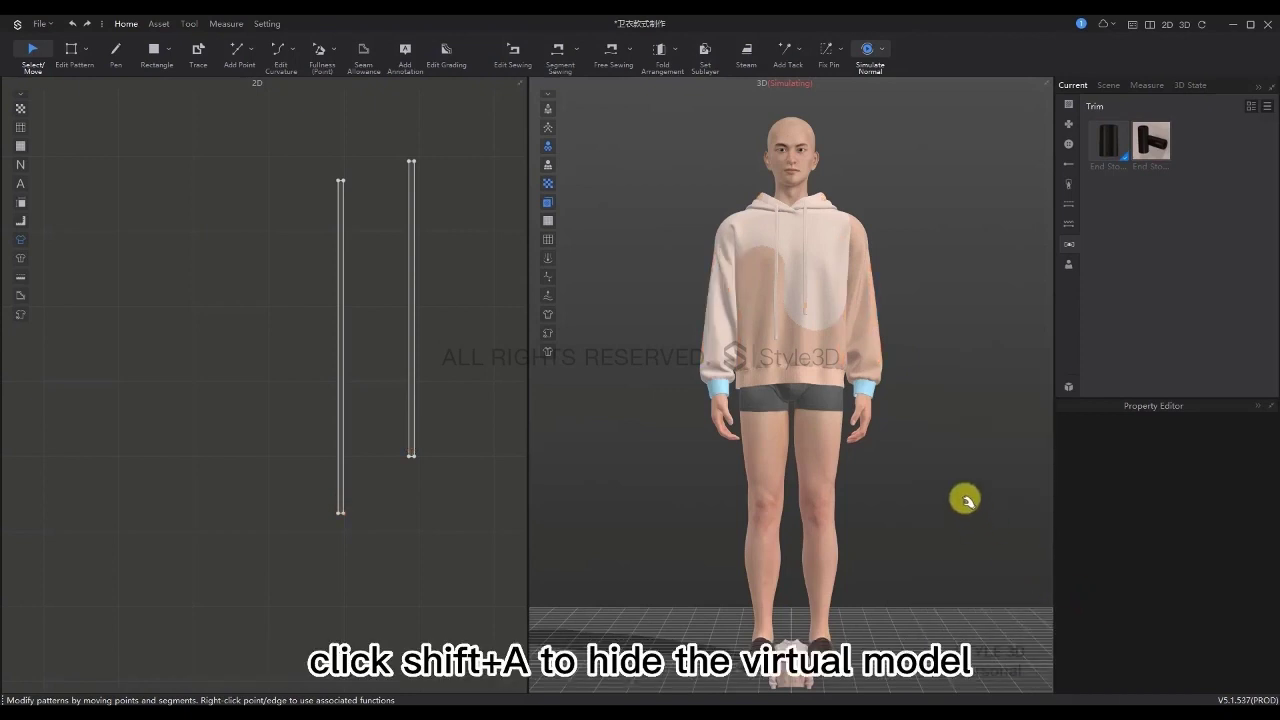
Hide the avatar and the function colour style in 3D, and show the hoodie in the front view
key(shift+a)
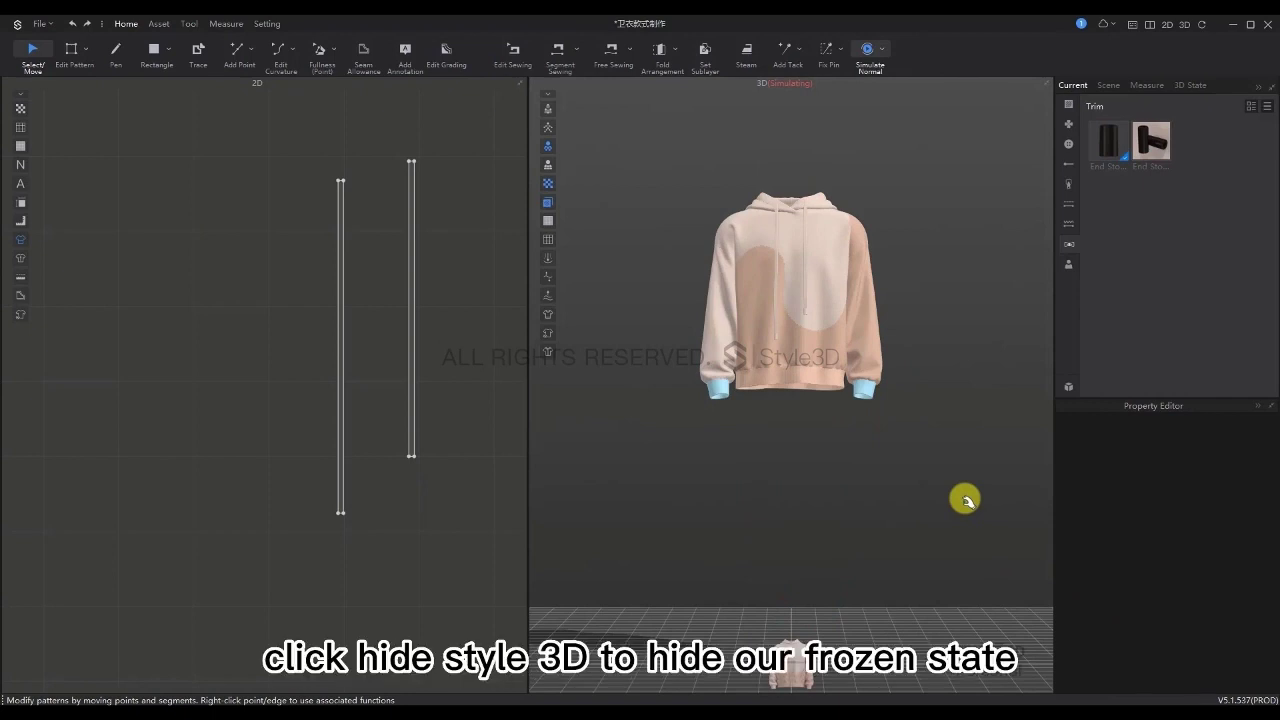
click(549, 336)
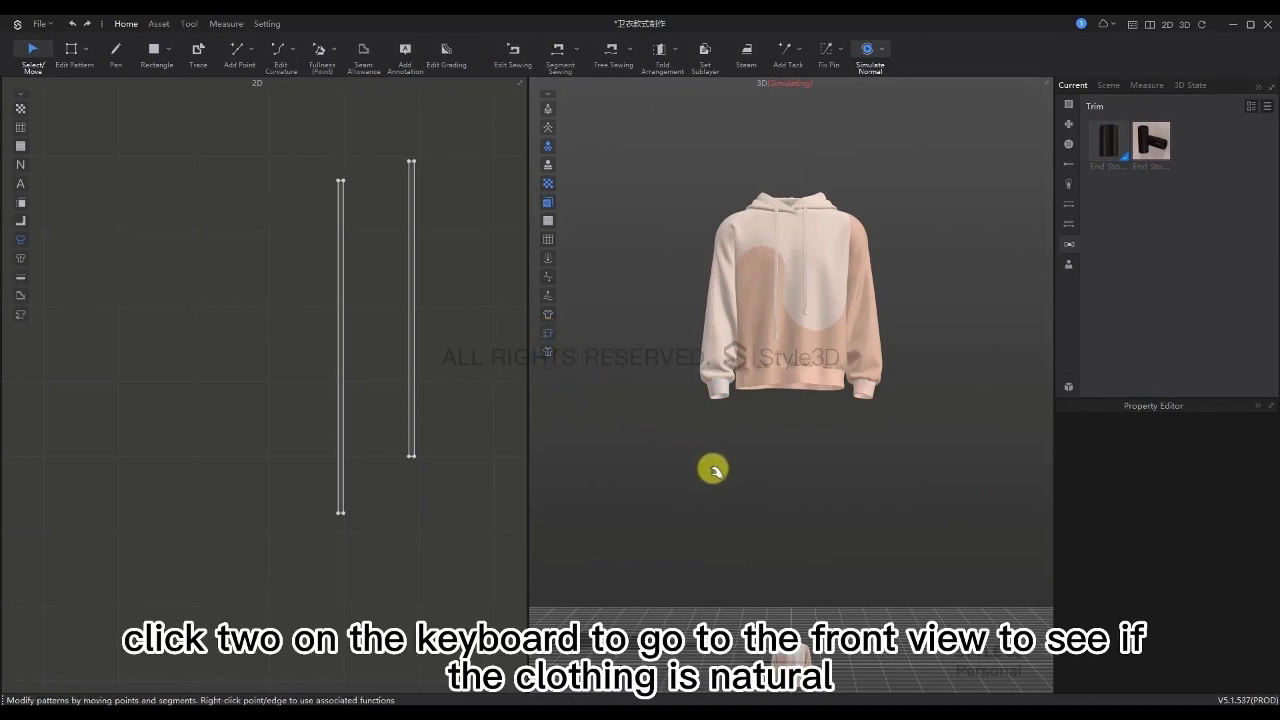
key(2)
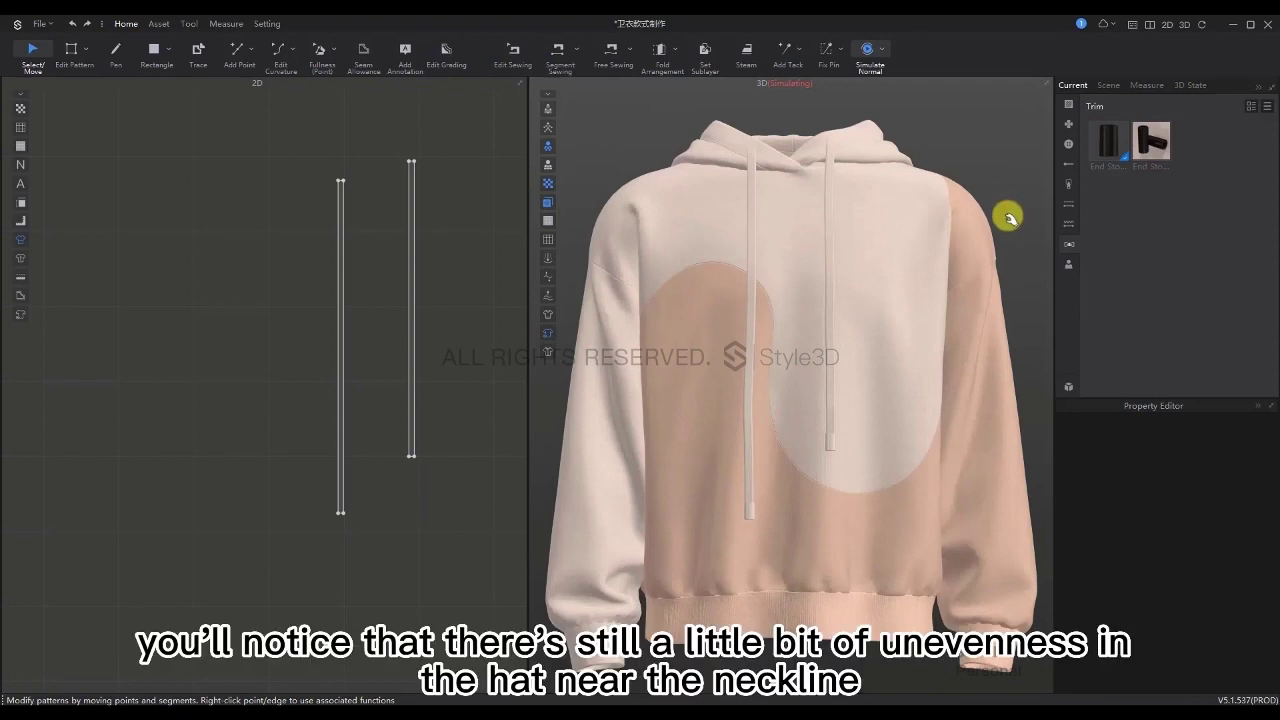
Delete the fixed pin at the centre back of the hood's inner neckline using the Fix Pin tool
key(space)
right_drag(903, 260, 871, 306)
key(space)
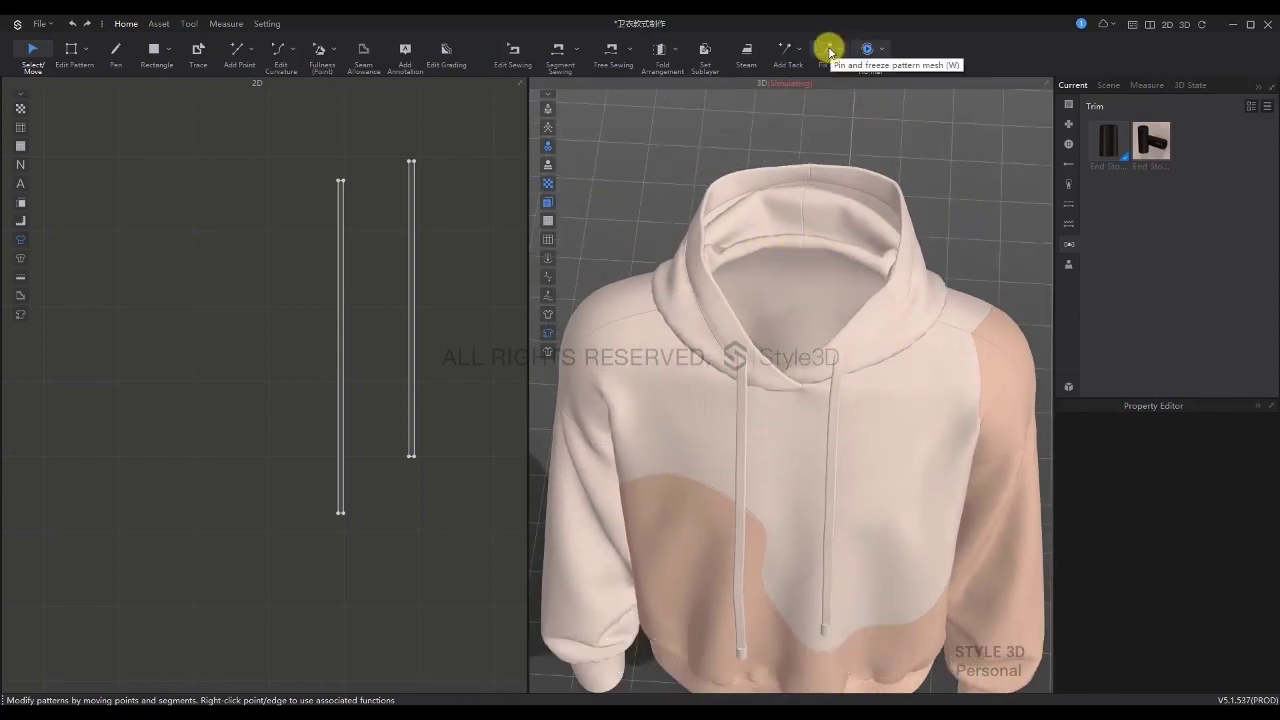
click(829, 50)
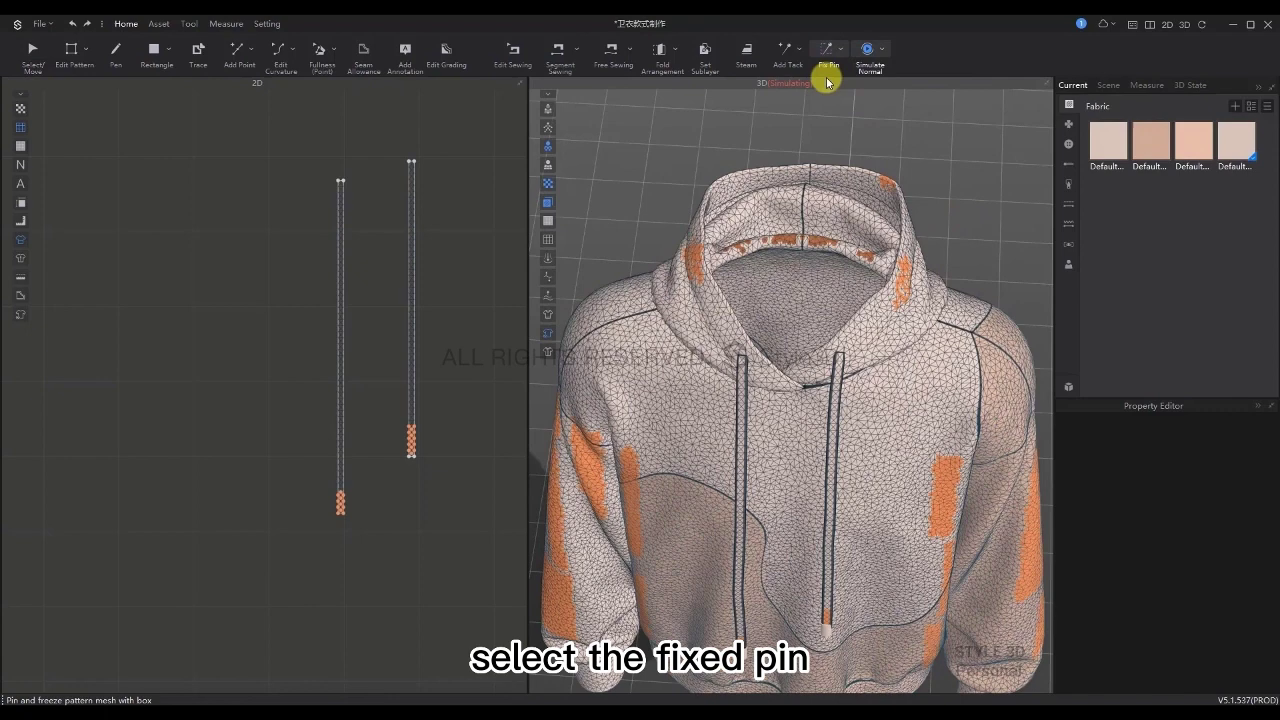
click(793, 239)
right_click(795, 239)
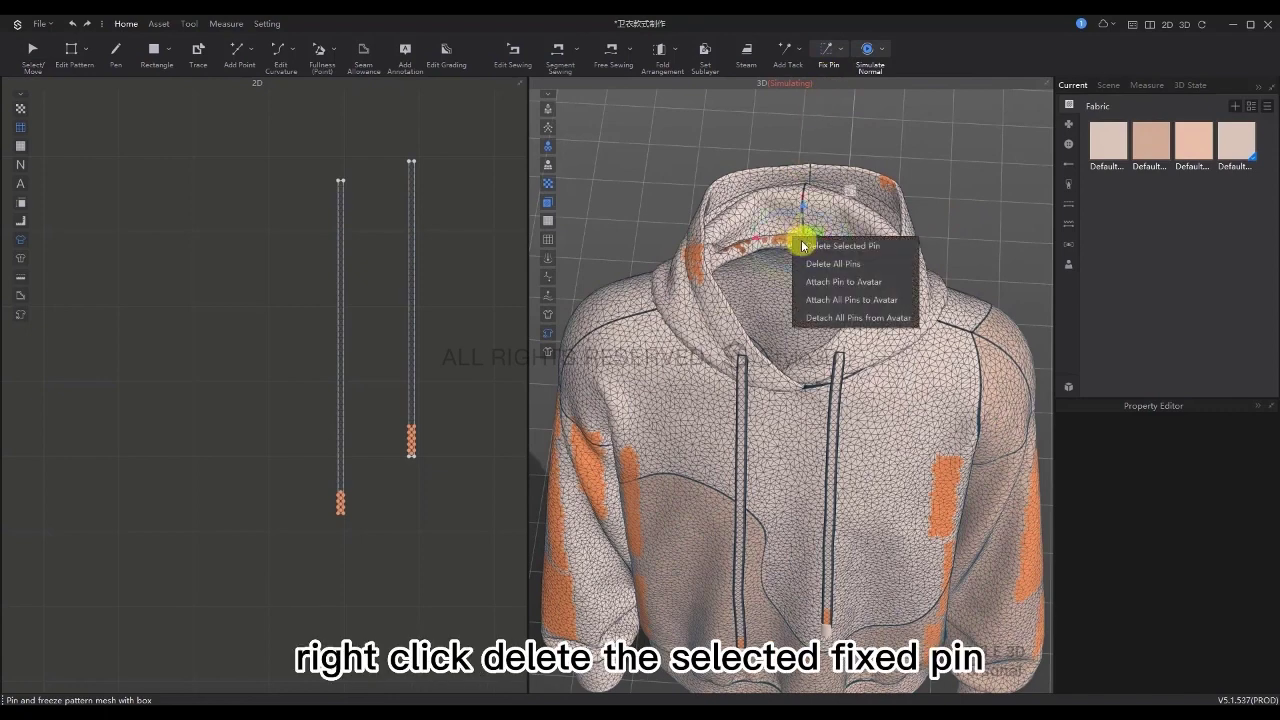
click(815, 245)
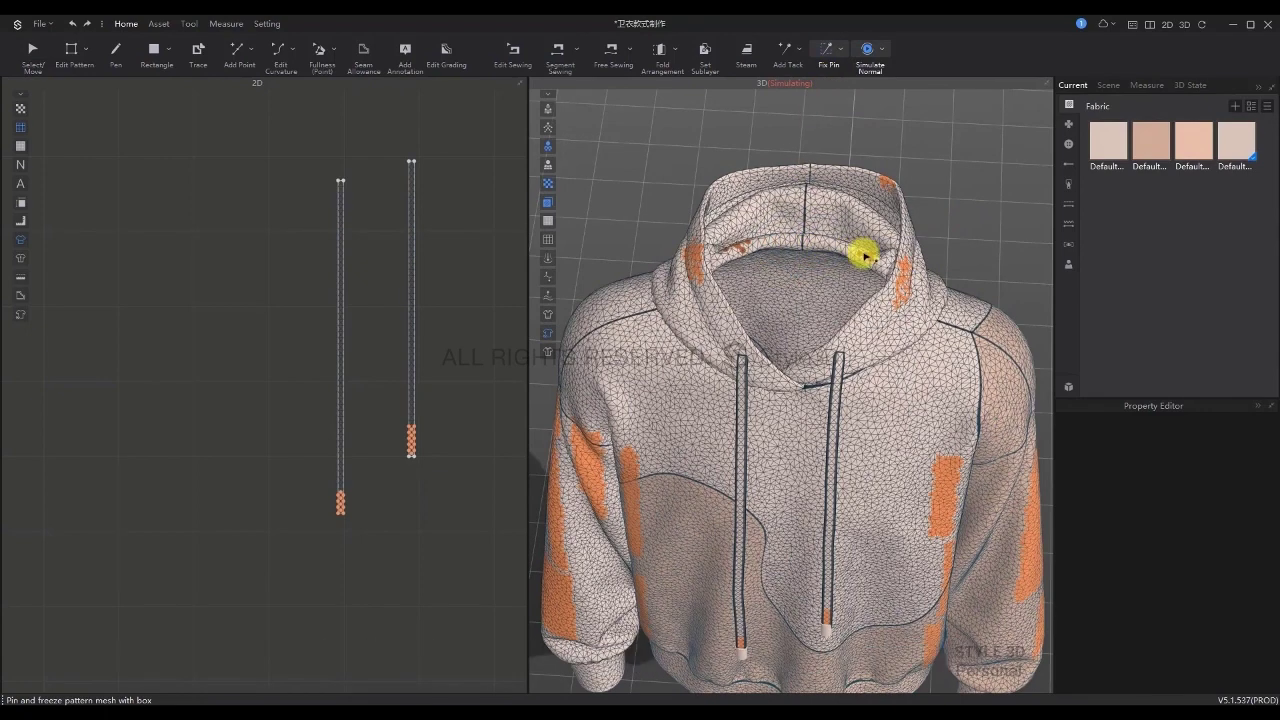
Delete the remaining small pin on the side of the hood's inner neckline and stop the simulation in the front view
click(737, 246)
right_click(740, 249)
click(756, 258)
key(2)
key(space)
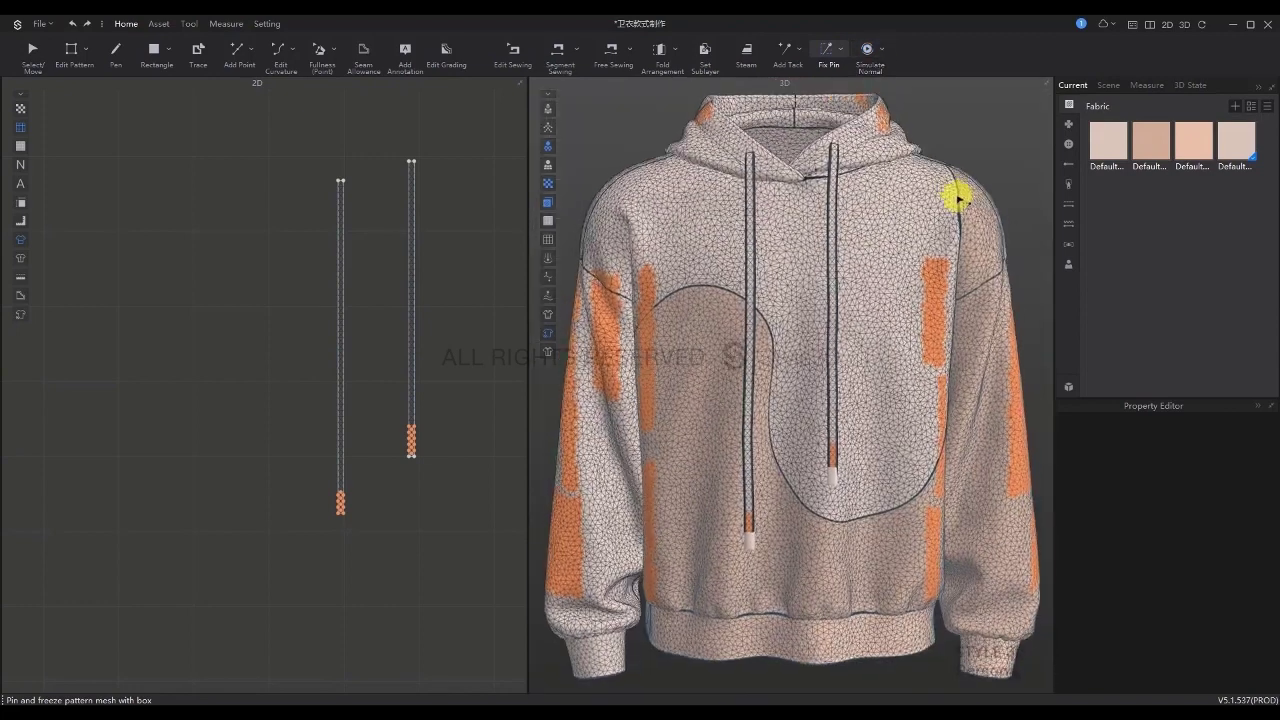
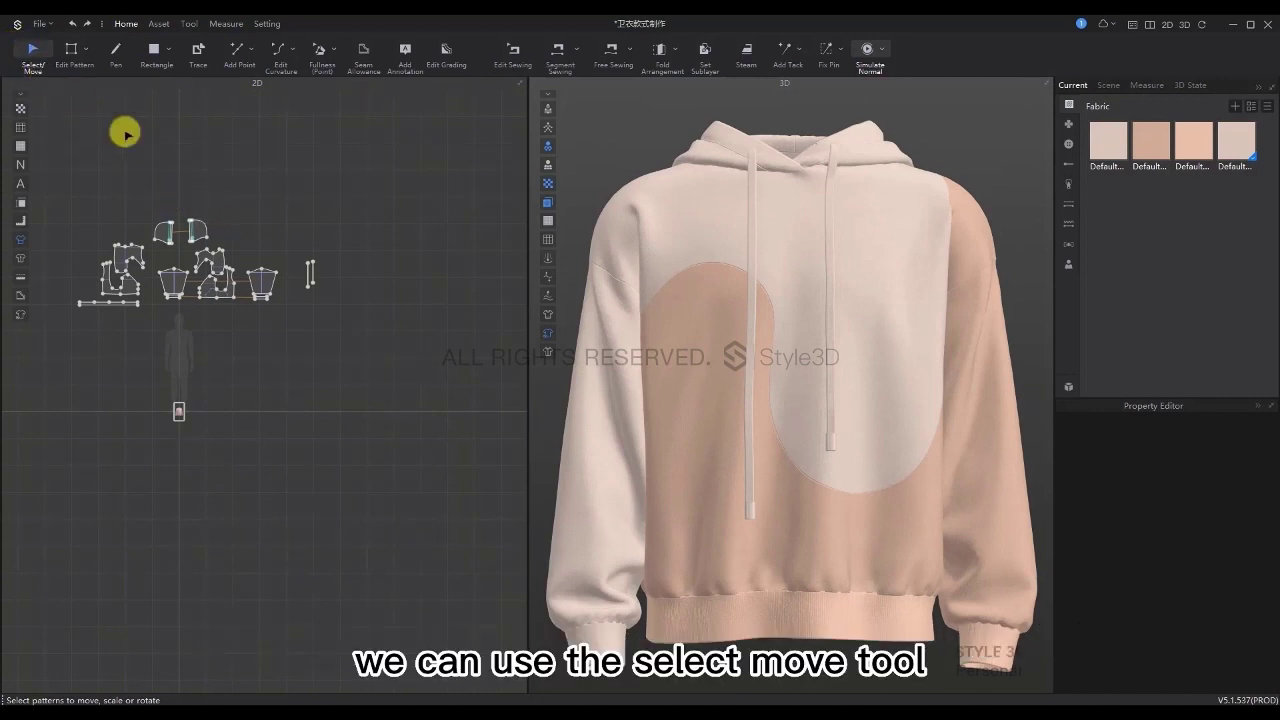
Set the particle distance of both hood pieces to 5 mm and run a brief simulation
click(190, 224)
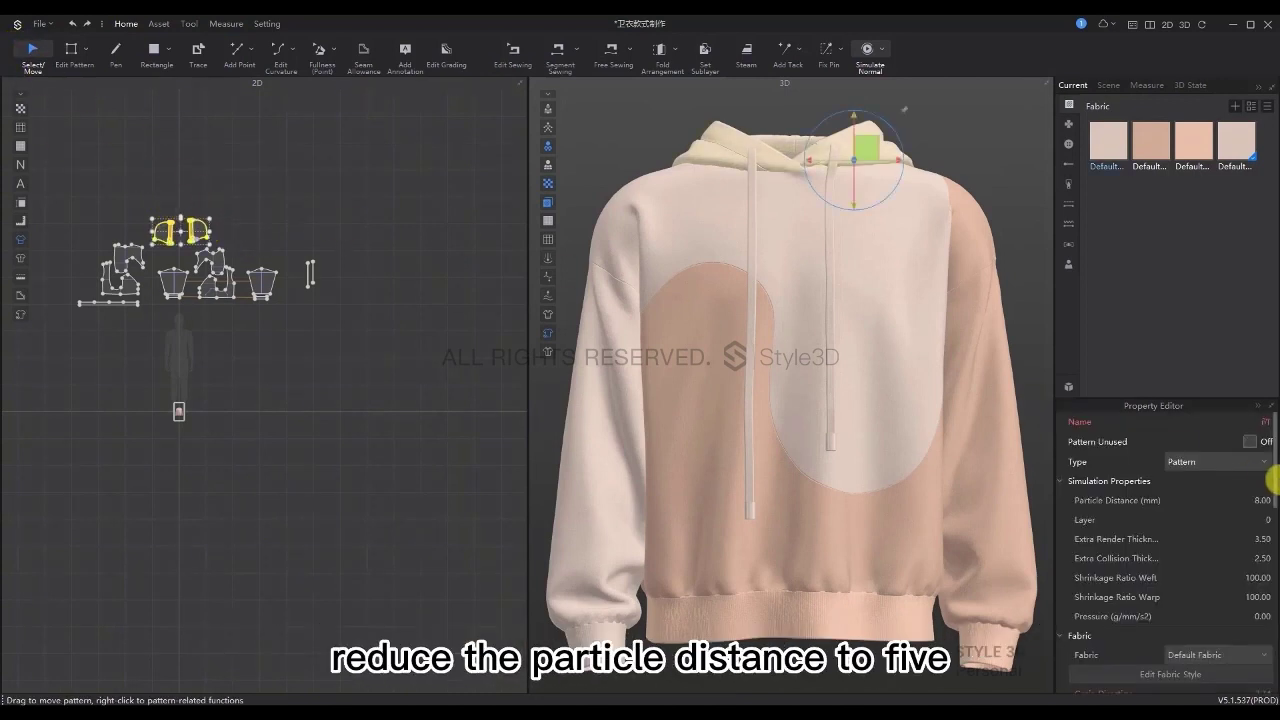
click(1262, 500)
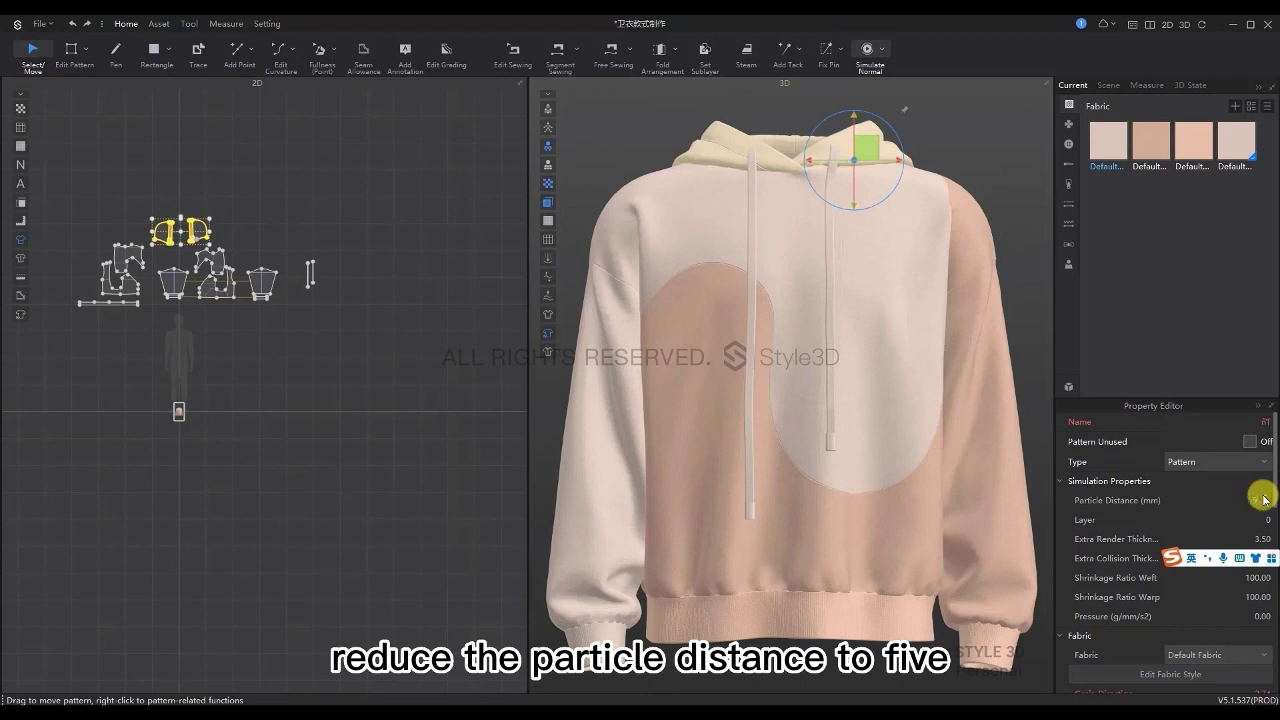
key(Return)
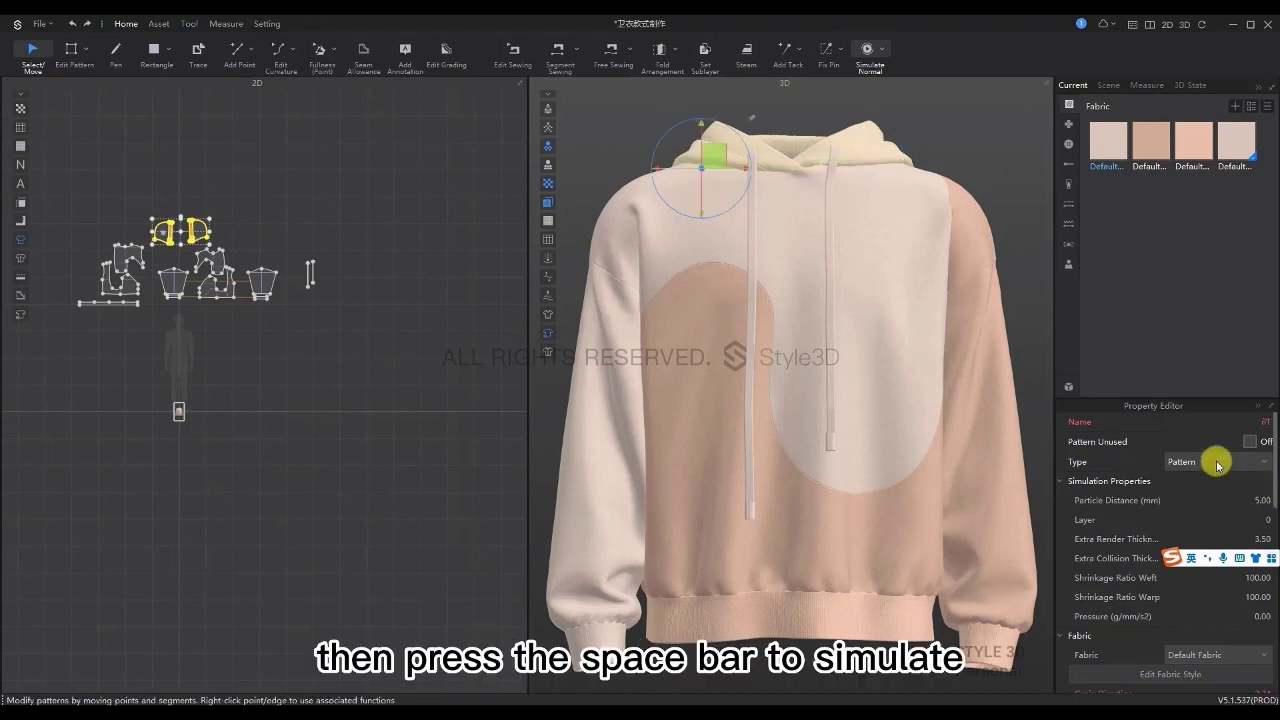
key(space)
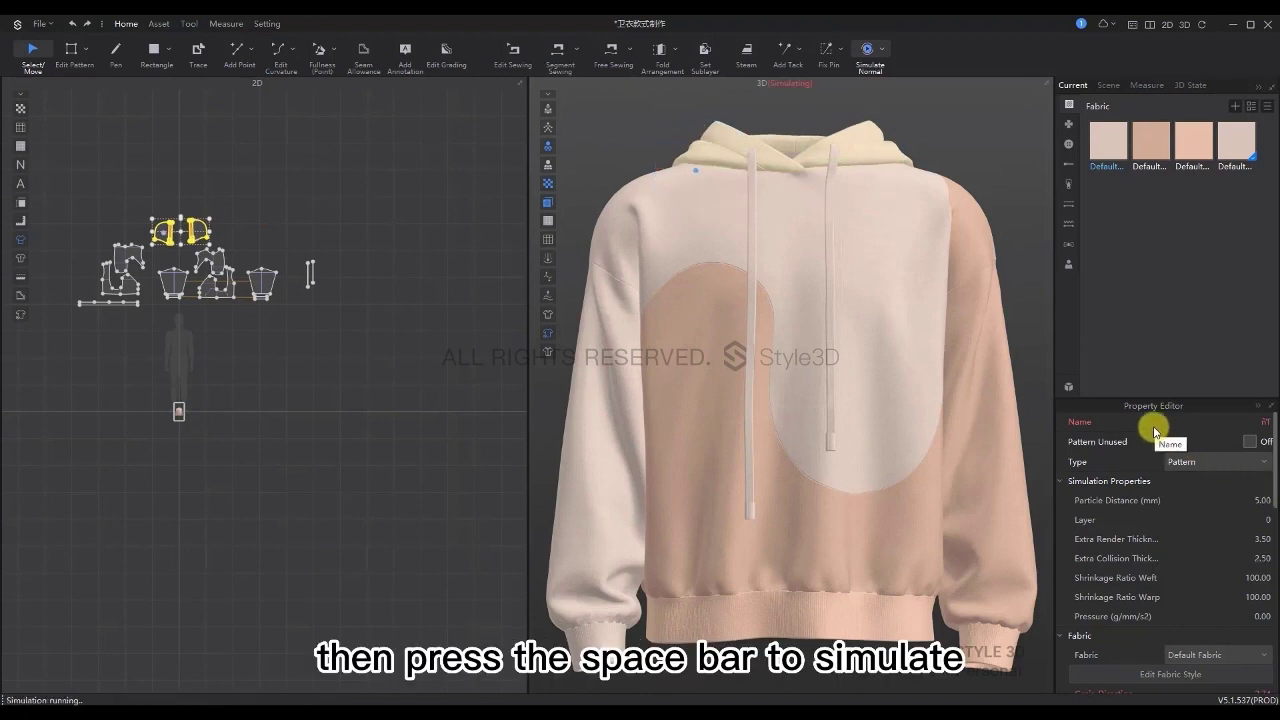
key(space)
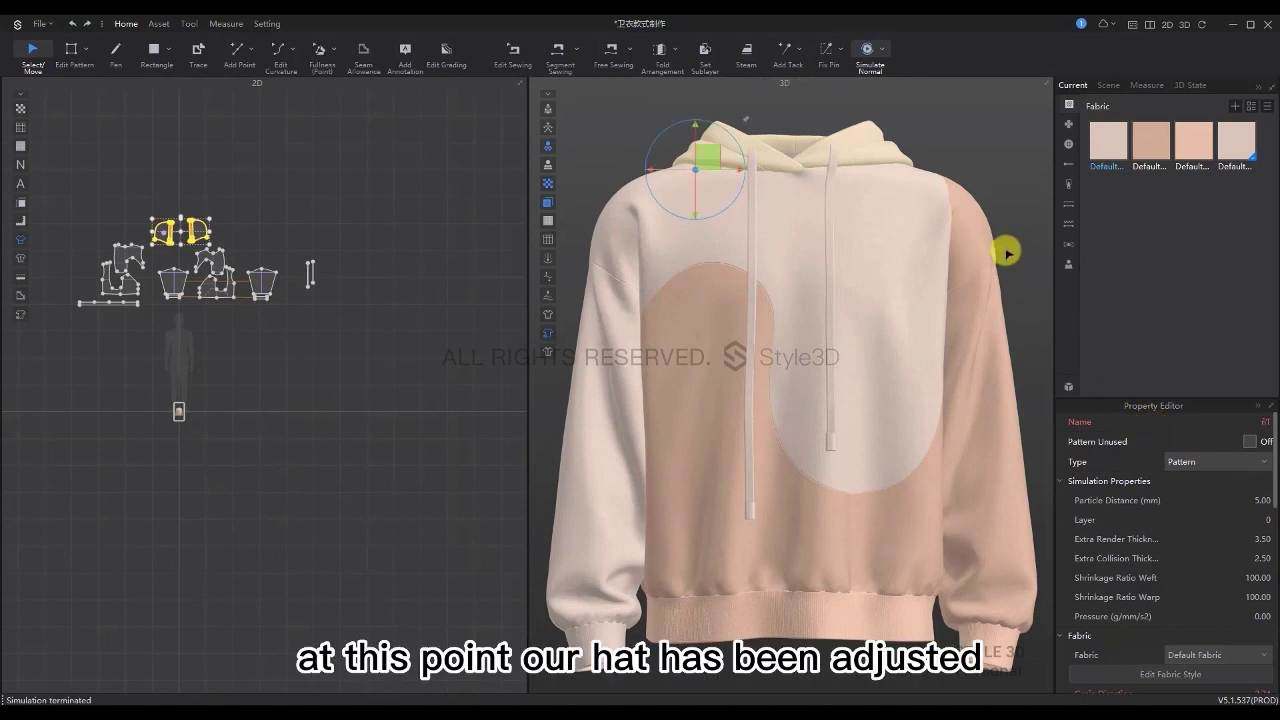
Deselect the hood and adjust the uneven area at its inner neckline while simulating, stopping the simulation when done
click(1020, 206)
key(space)
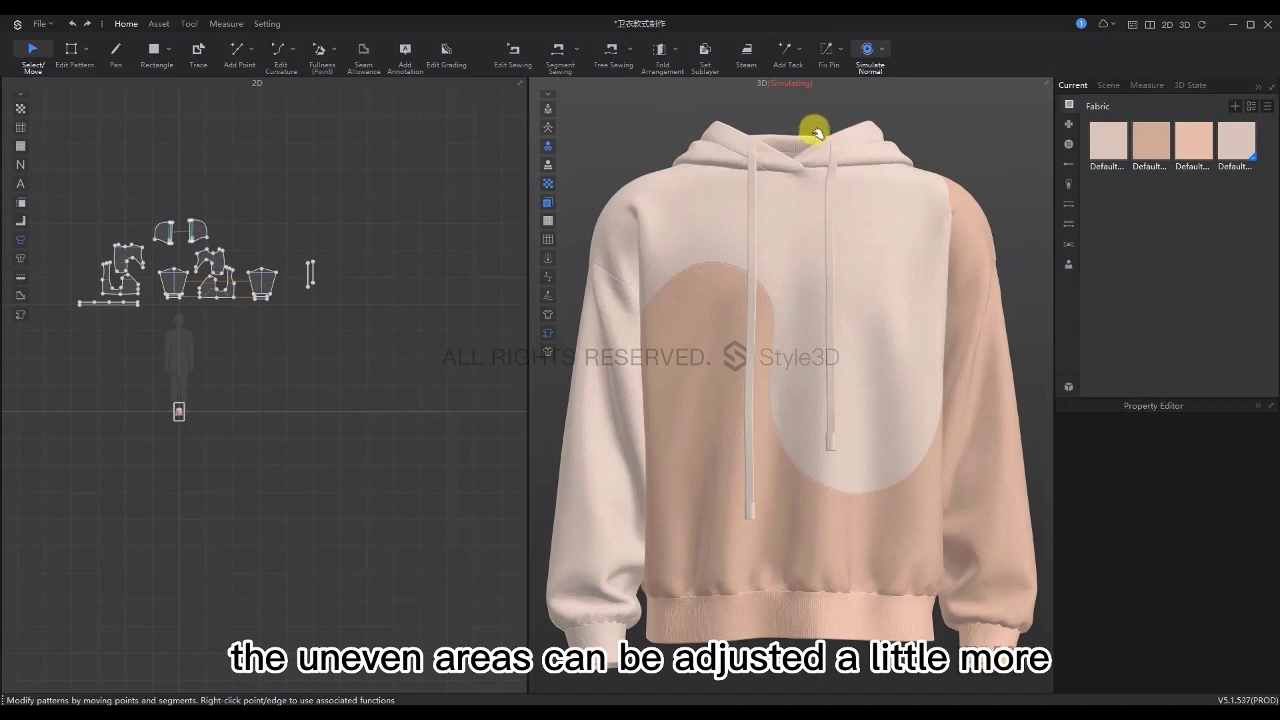
drag(818, 134, 779, 151)
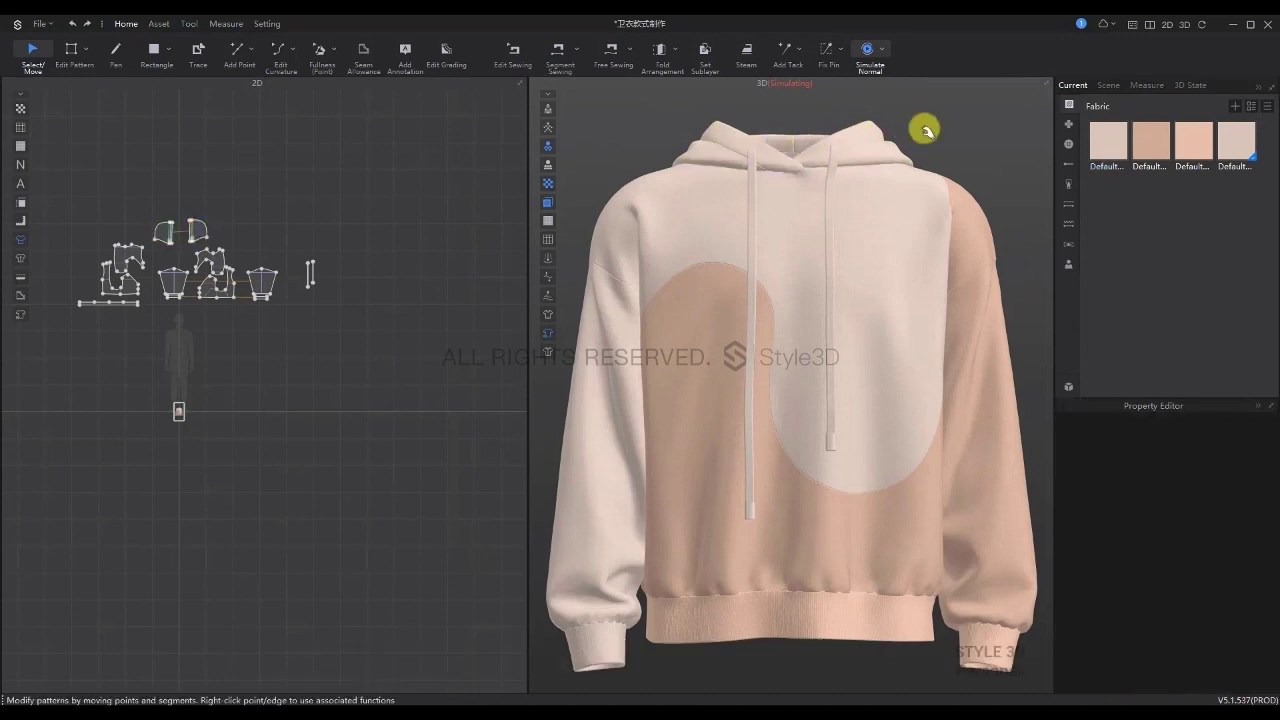
key(space)
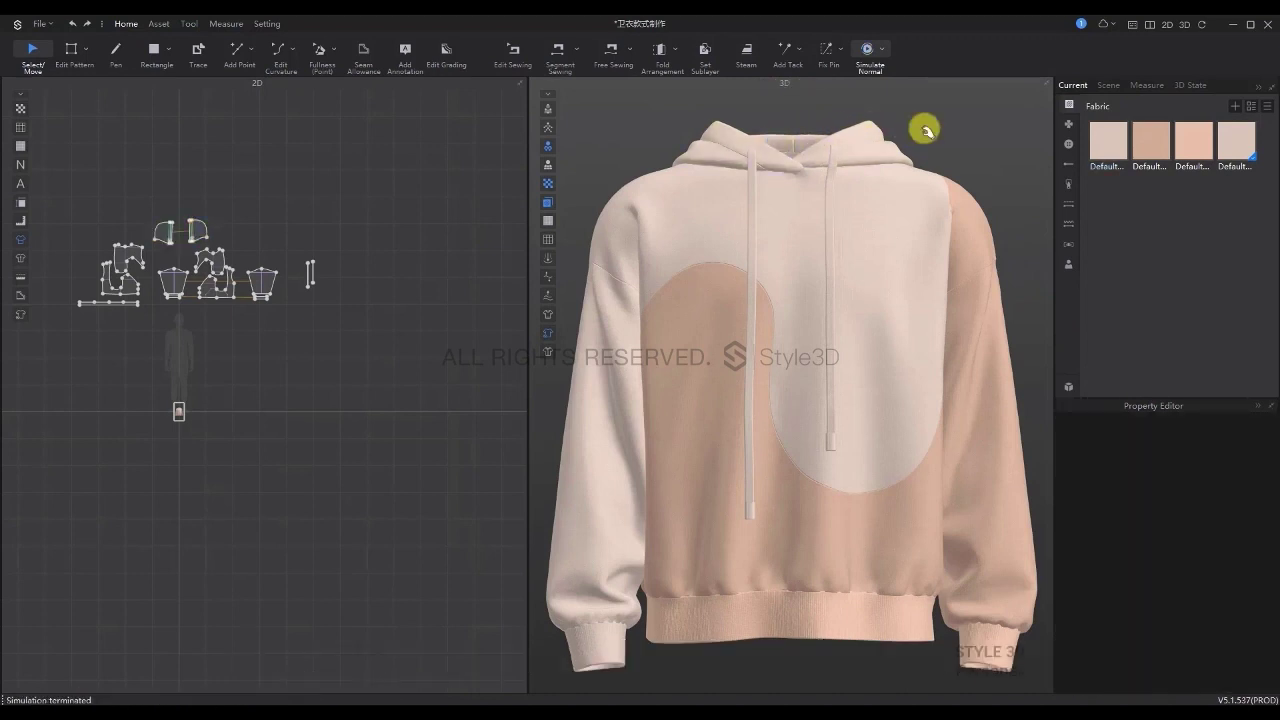
Open the default topstitch style for editing and set its offset to 0 cm
click(1070, 207)
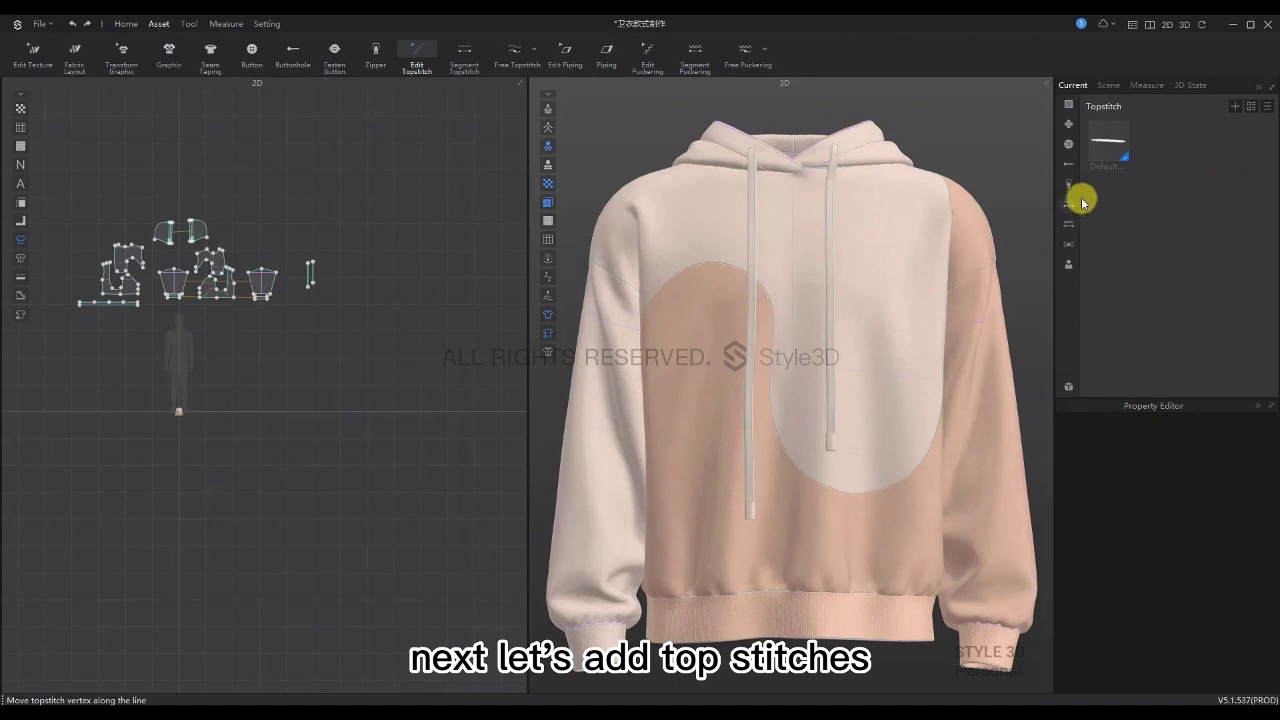
click(1109, 140)
double_click(1109, 140)
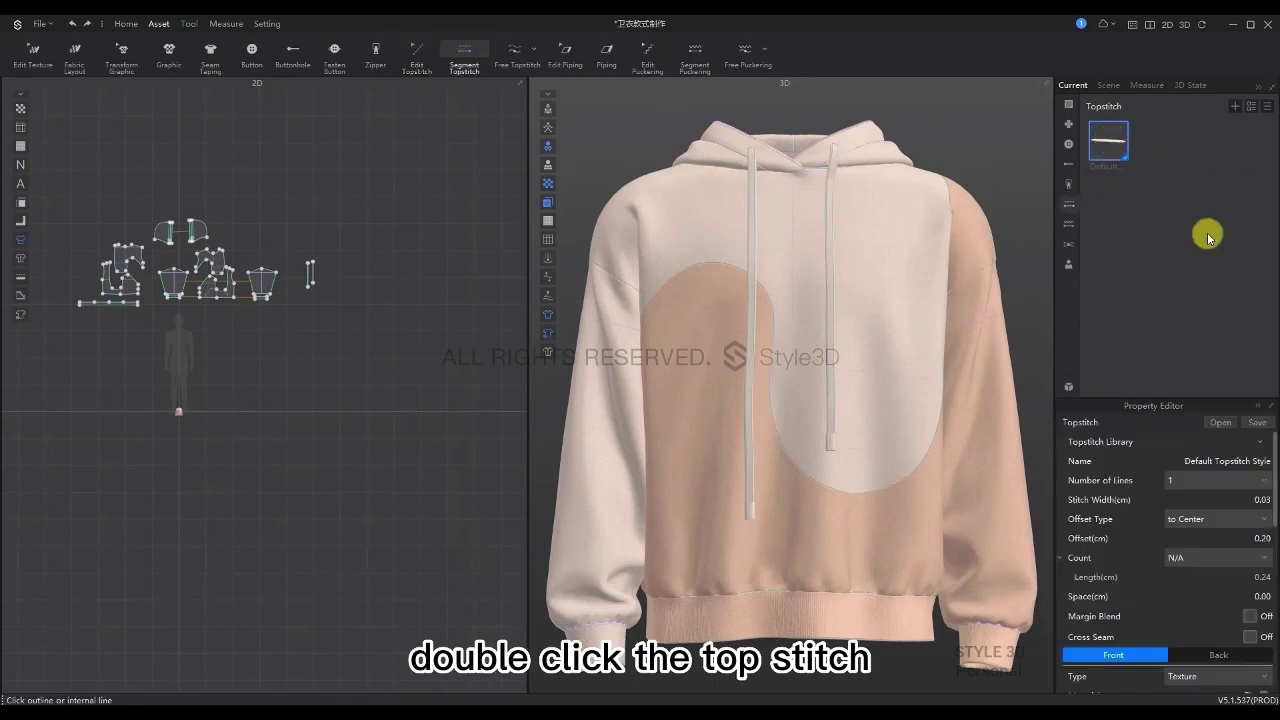
double_click(1258, 538)
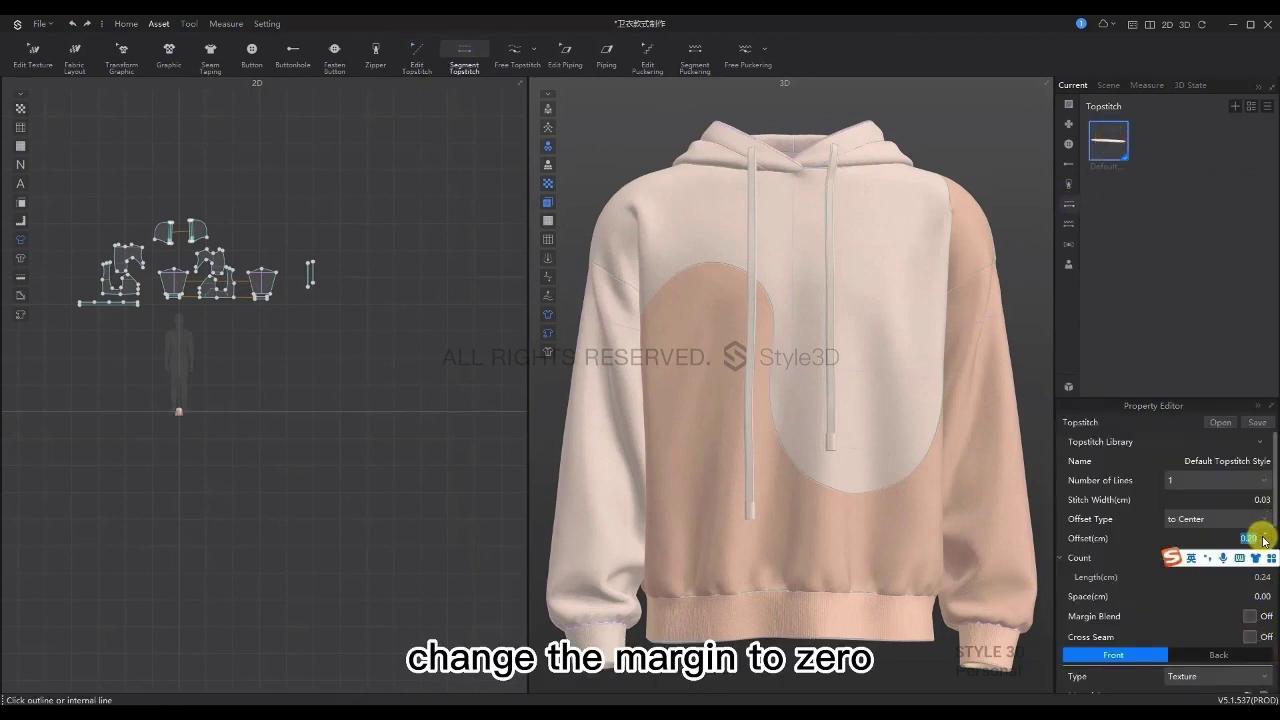
key(Return)
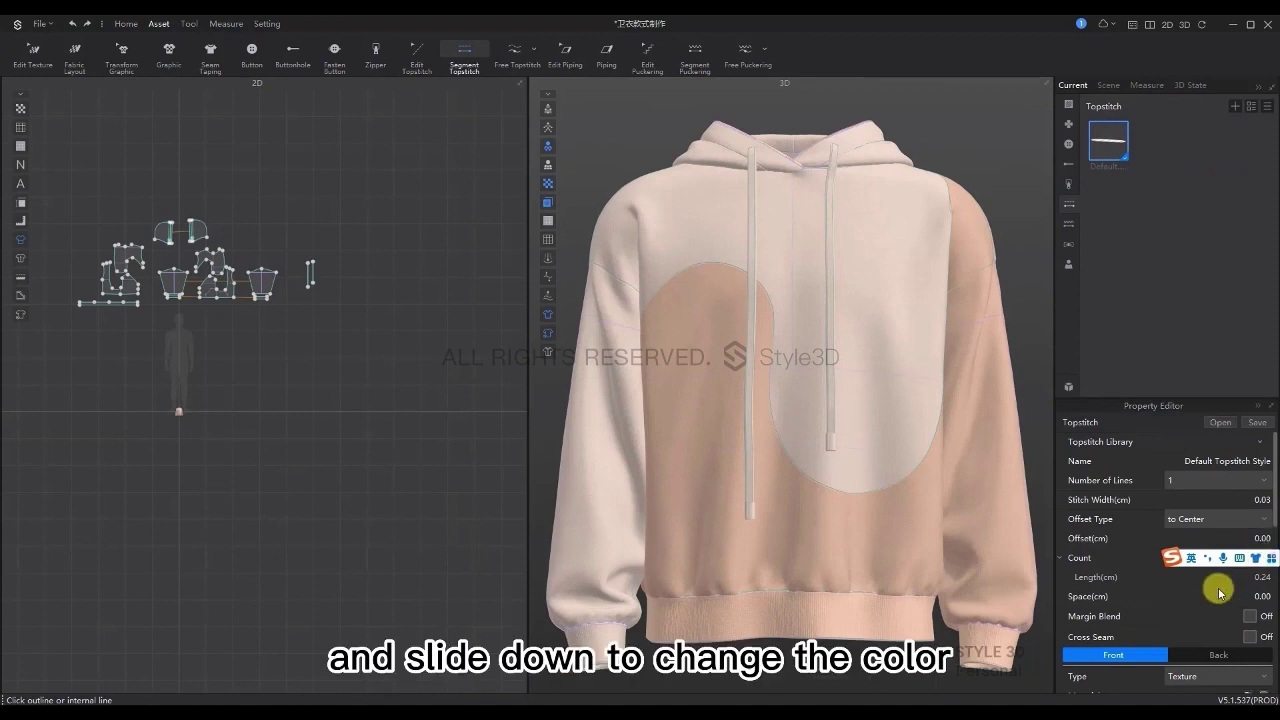
Give the topstitch style the cream fabric colour D8C6BB sampled from the garment and enable its normal texture
scroll(1223, 589, down, 5)
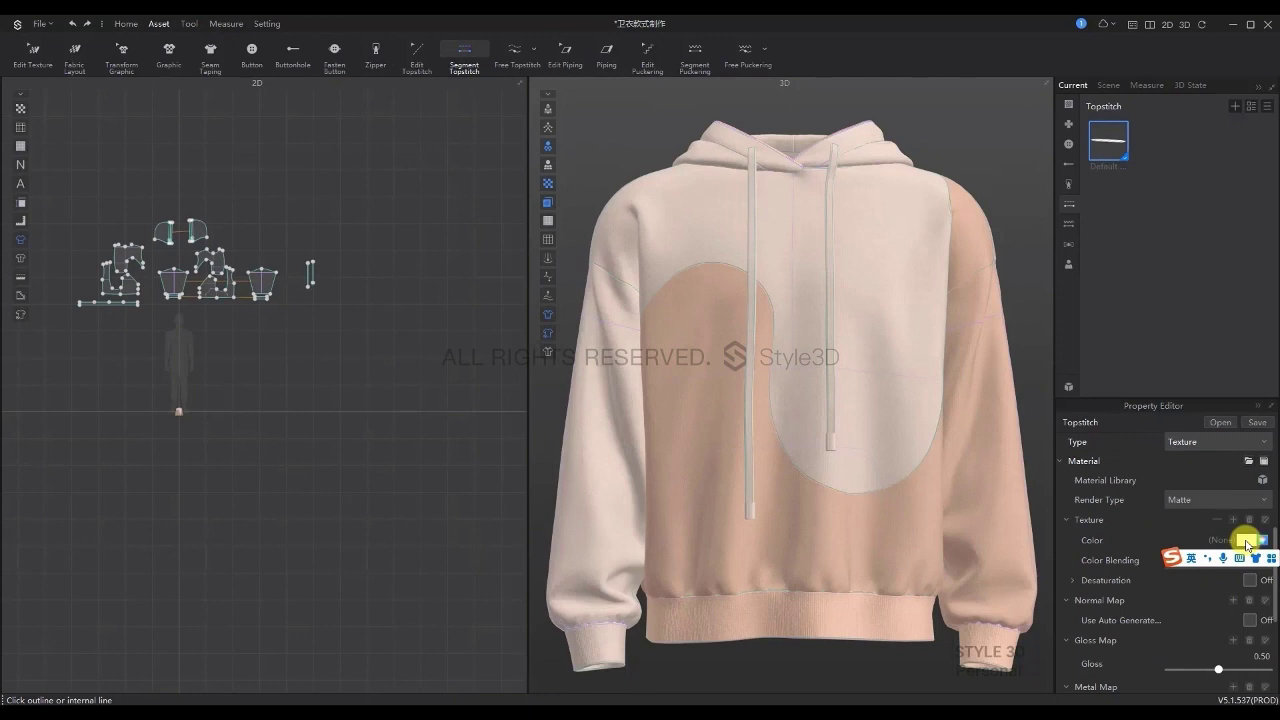
click(1245, 540)
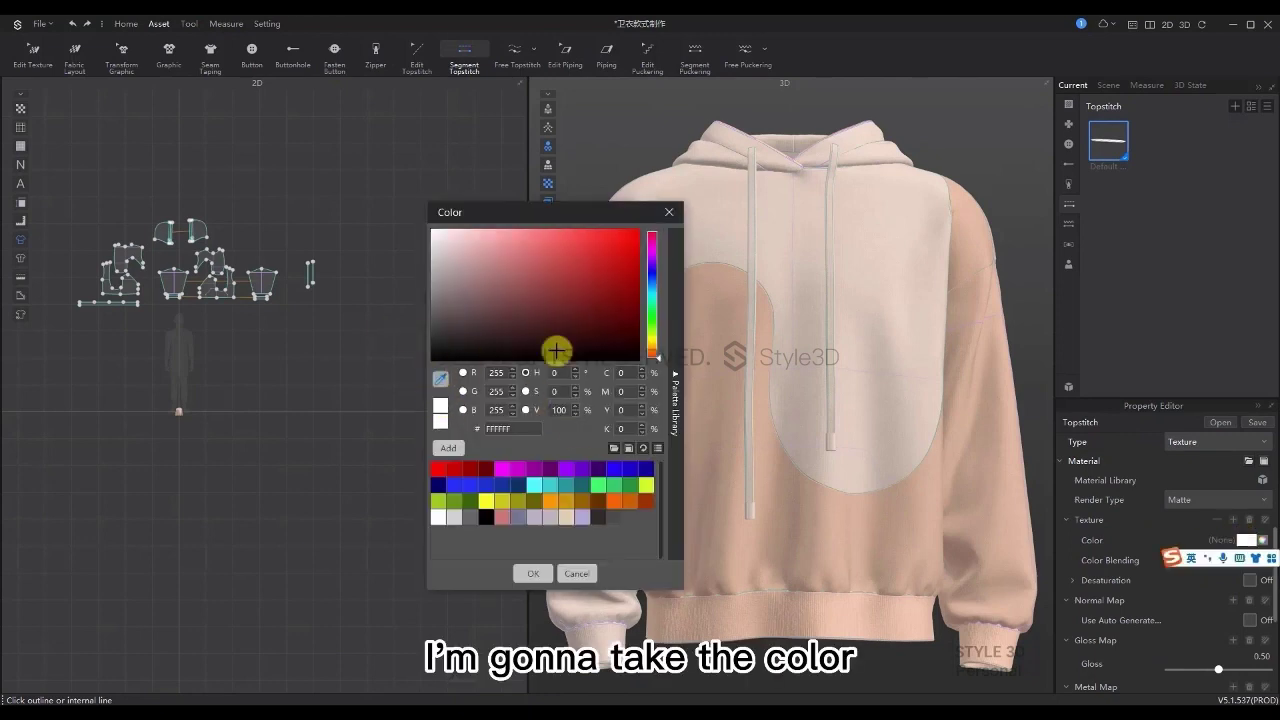
click(723, 216)
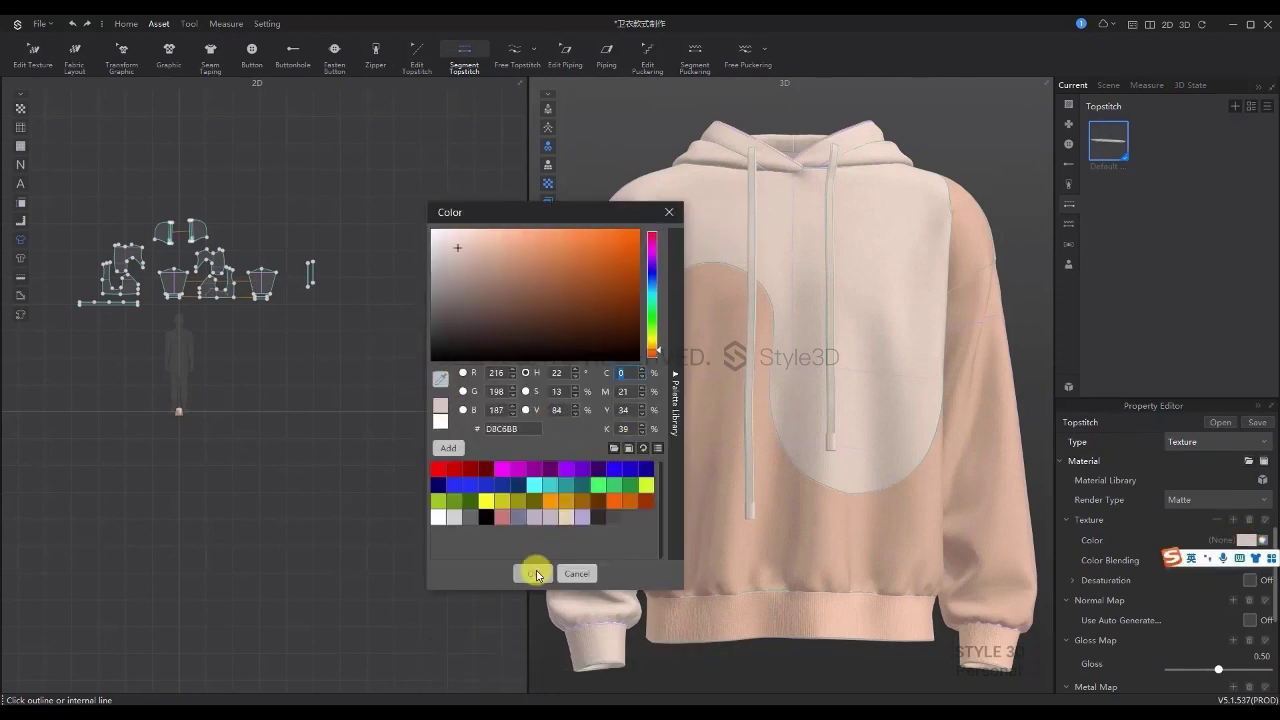
click(533, 572)
scroll(1234, 680, down, 5)
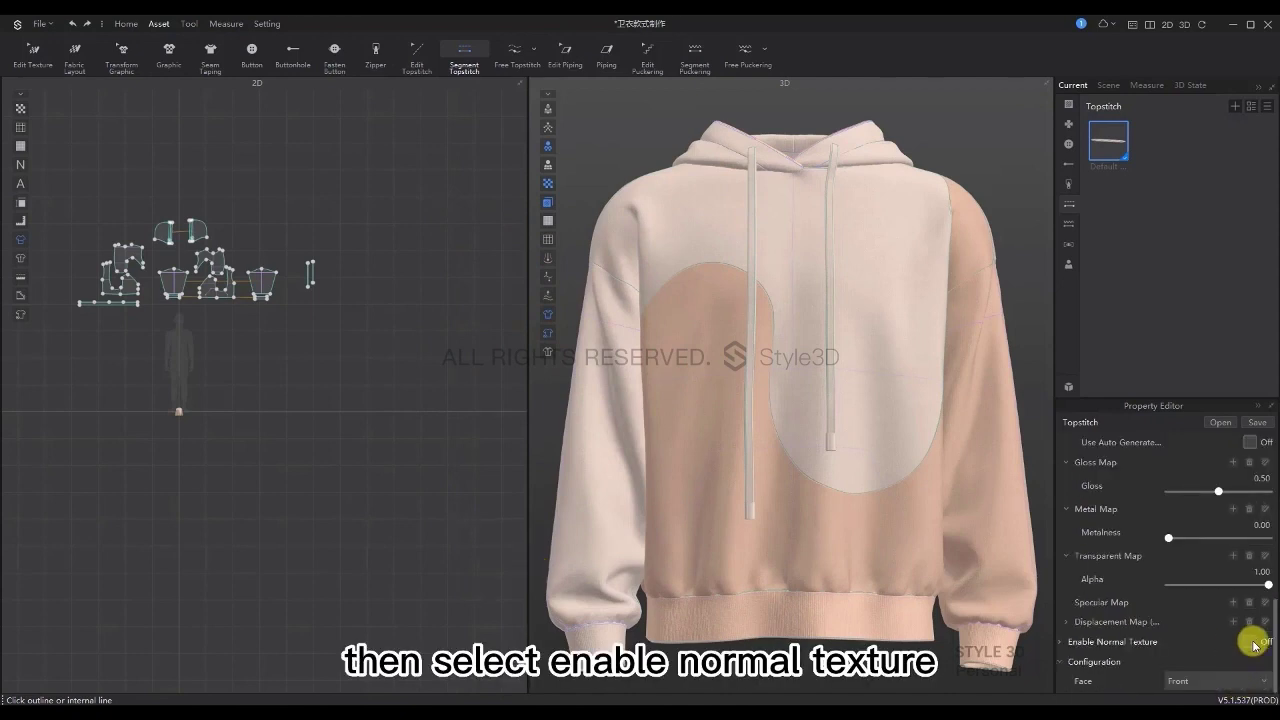
click(1256, 642)
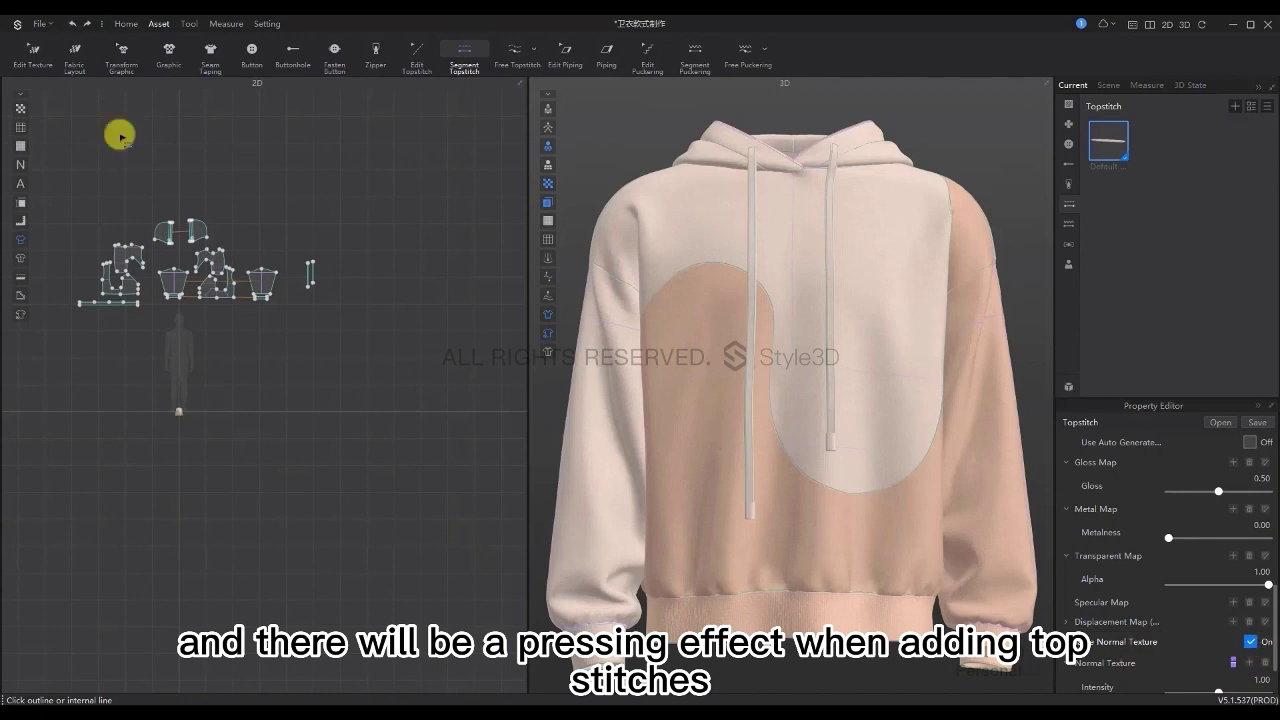
Add segment topstitches along the two internal lines near the hood opening and inspect their pressed effect up close in 3D
scroll(175, 228, up, 10)
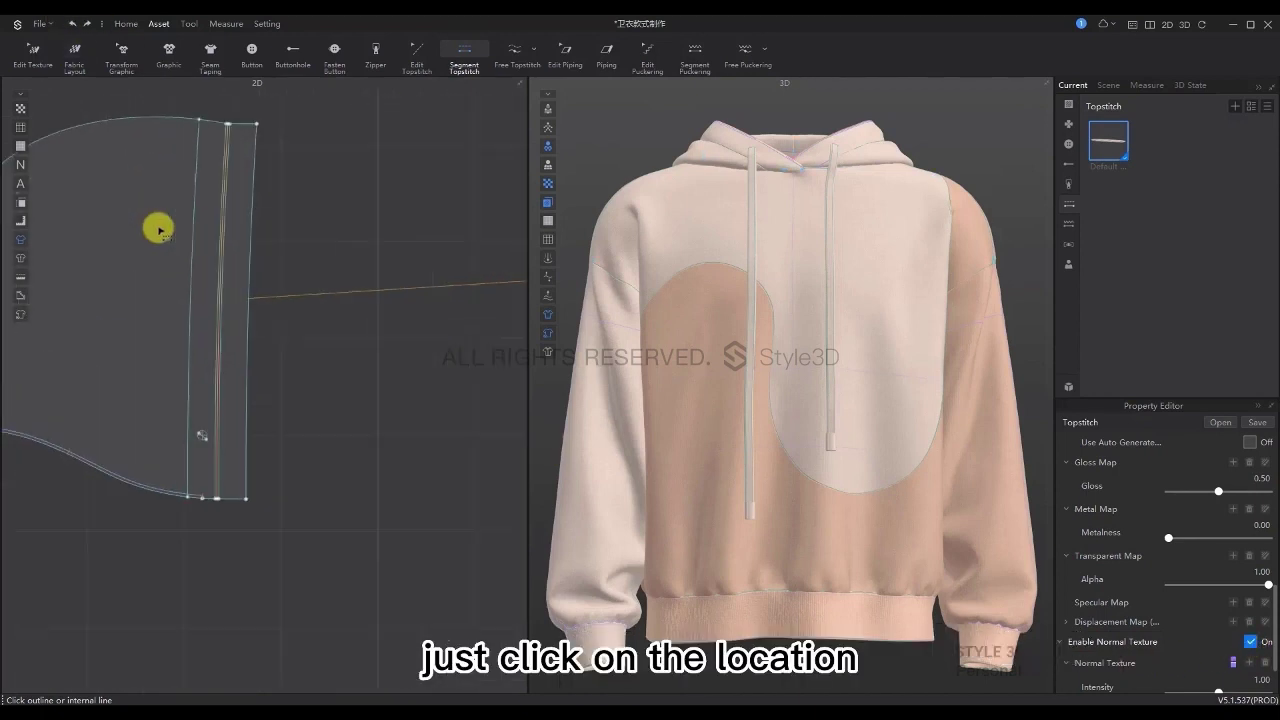
click(196, 244)
scroll(219, 224, up, 9)
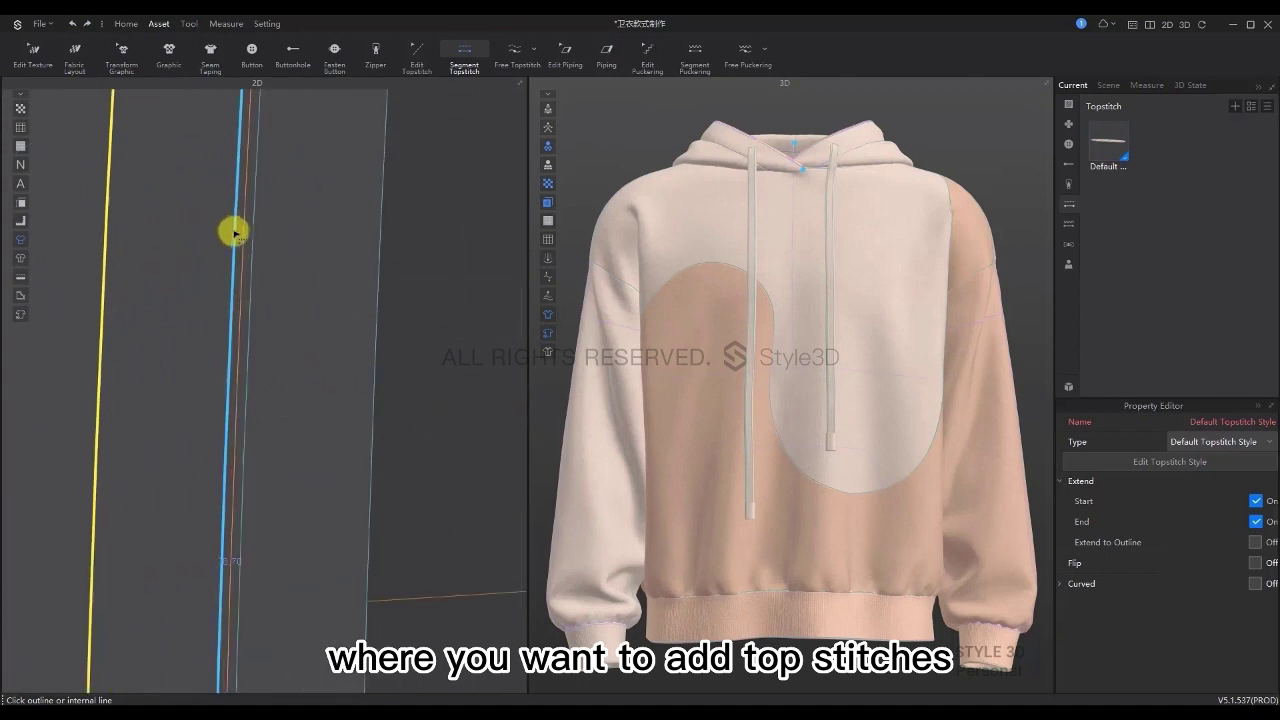
click(243, 242)
click(243, 241)
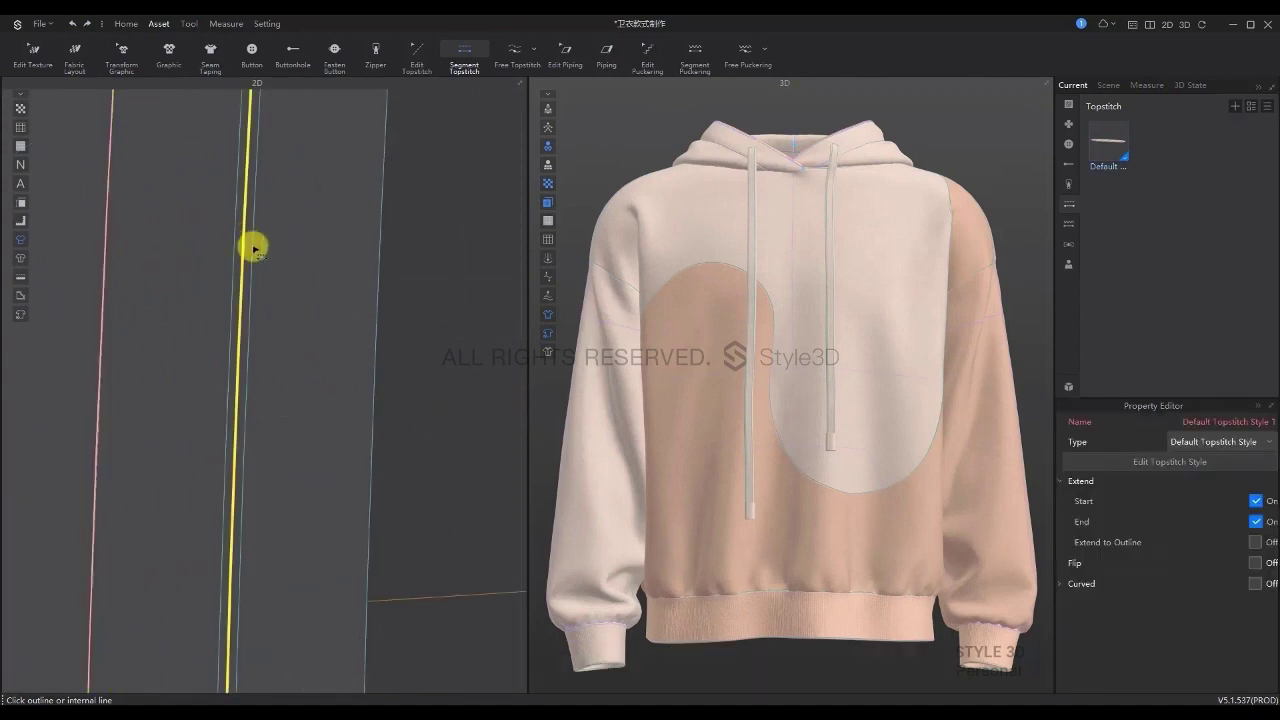
scroll(416, 290, down, 12)
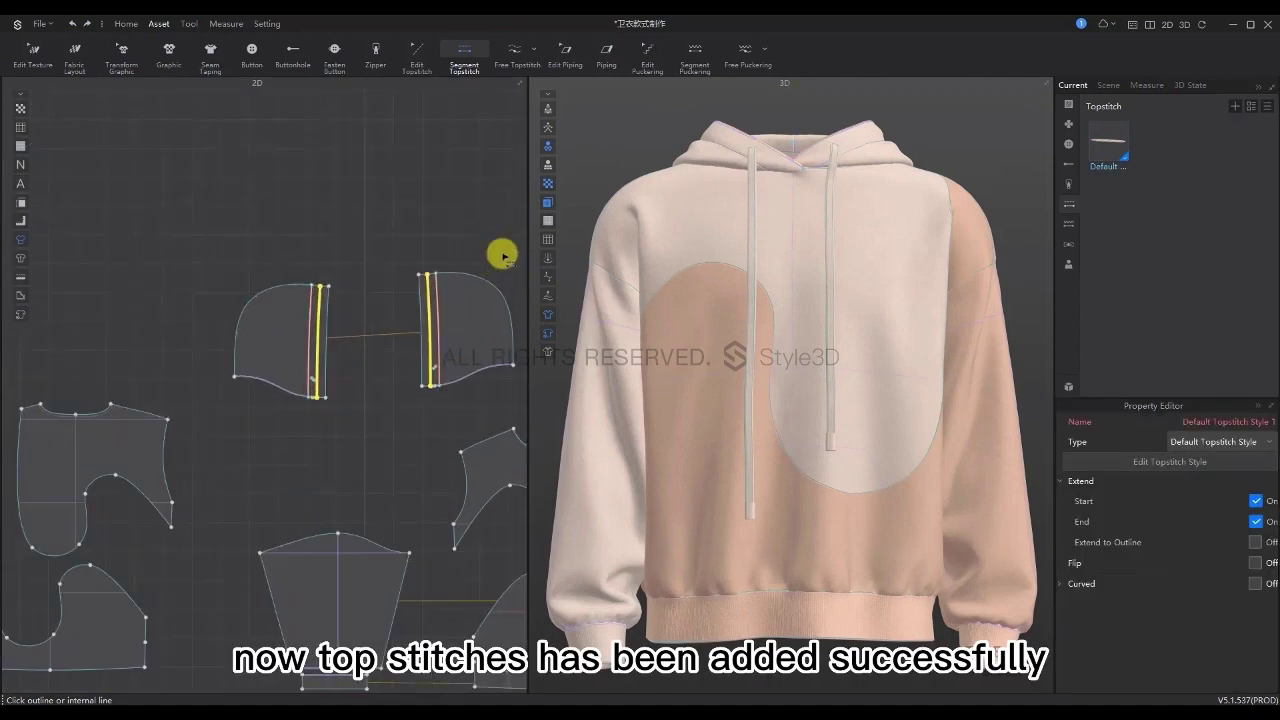
scroll(503, 256, up, 5)
right_drag(648, 126, 657, 164)
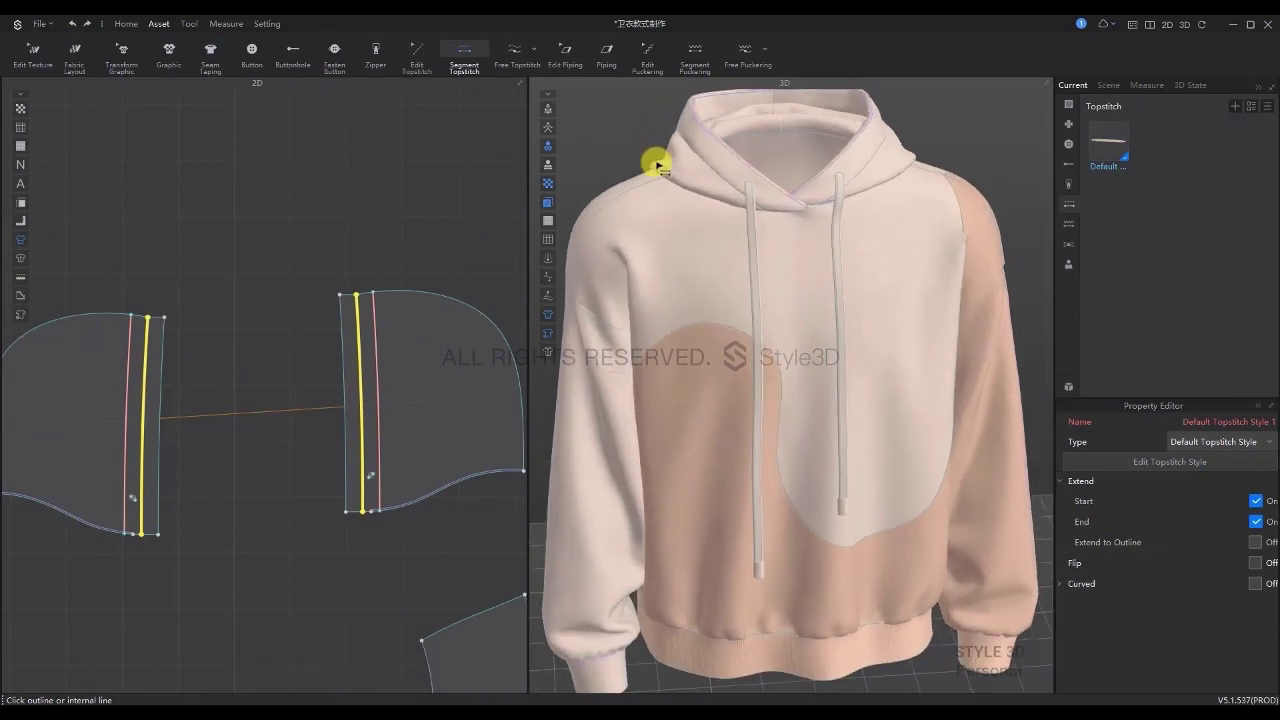
scroll(655, 150, up, 5)
scroll(691, 335, up, 5)
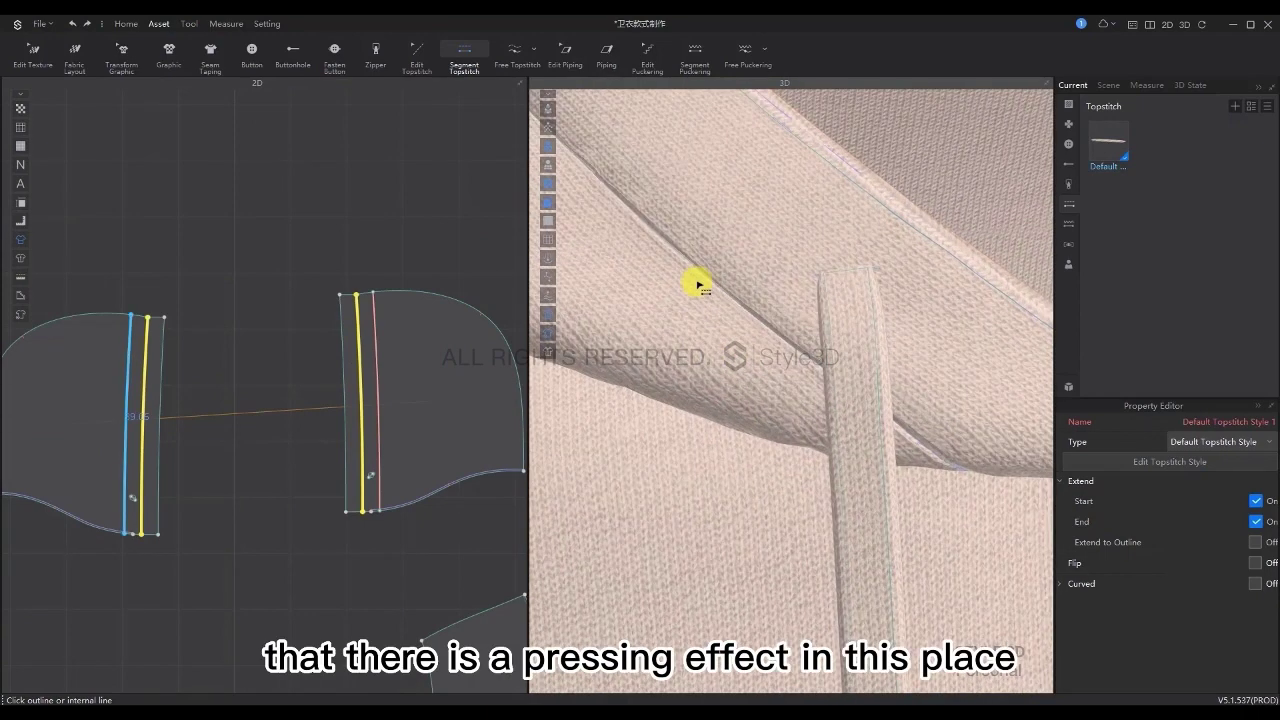
right_drag(698, 285, 705, 285)
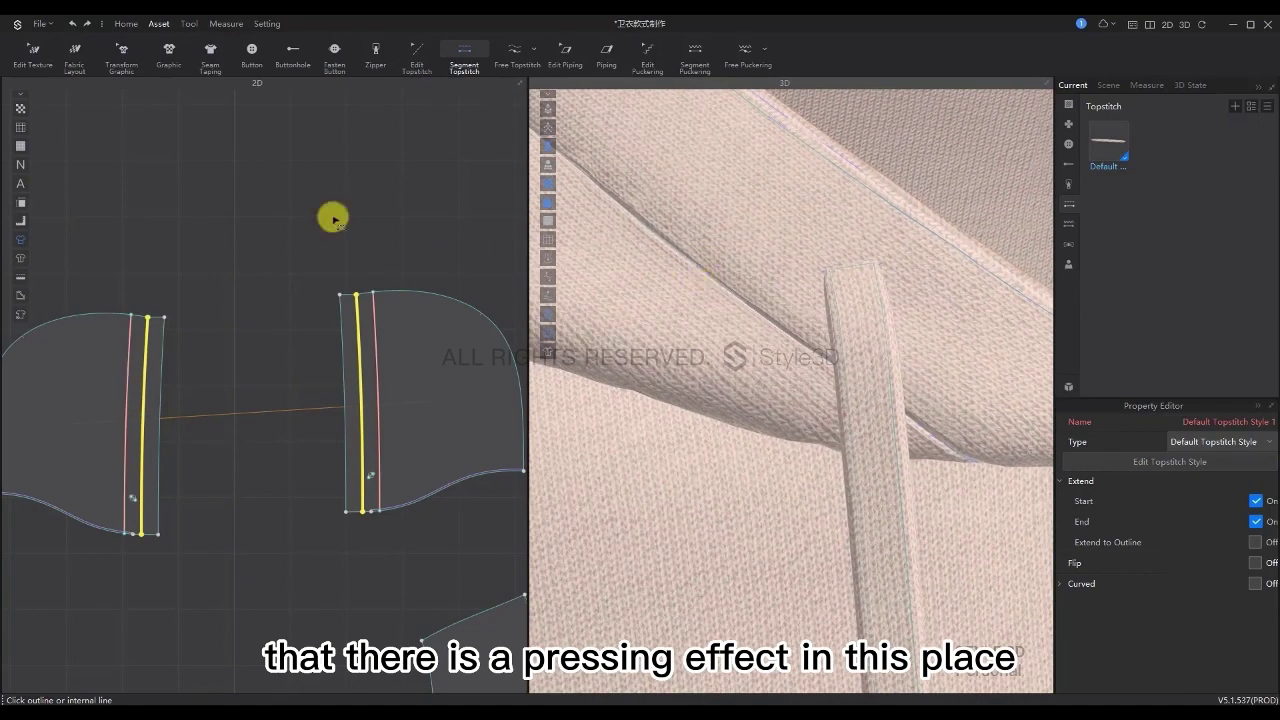
Show the front view, start simulating and shift the pinned end of the shorter drawstring slightly outward with the Fix Pin tool
click(124, 23)
click(24, 52)
key(2)
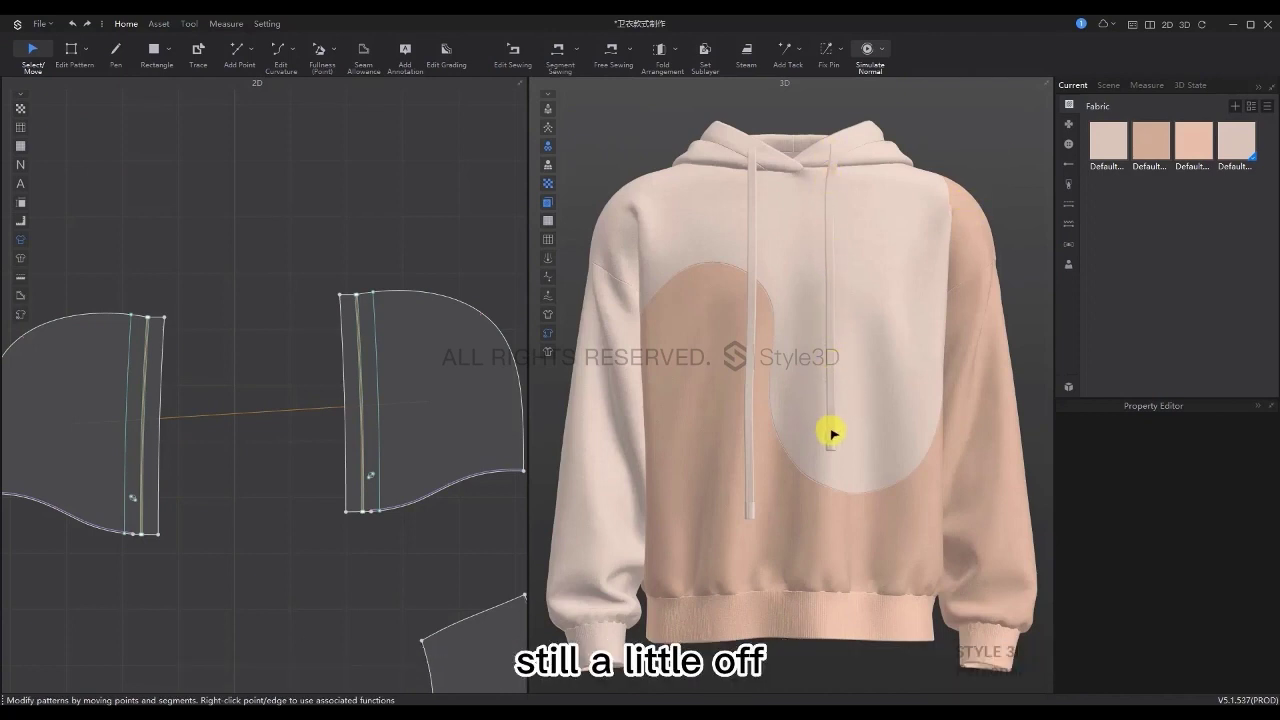
key(space)
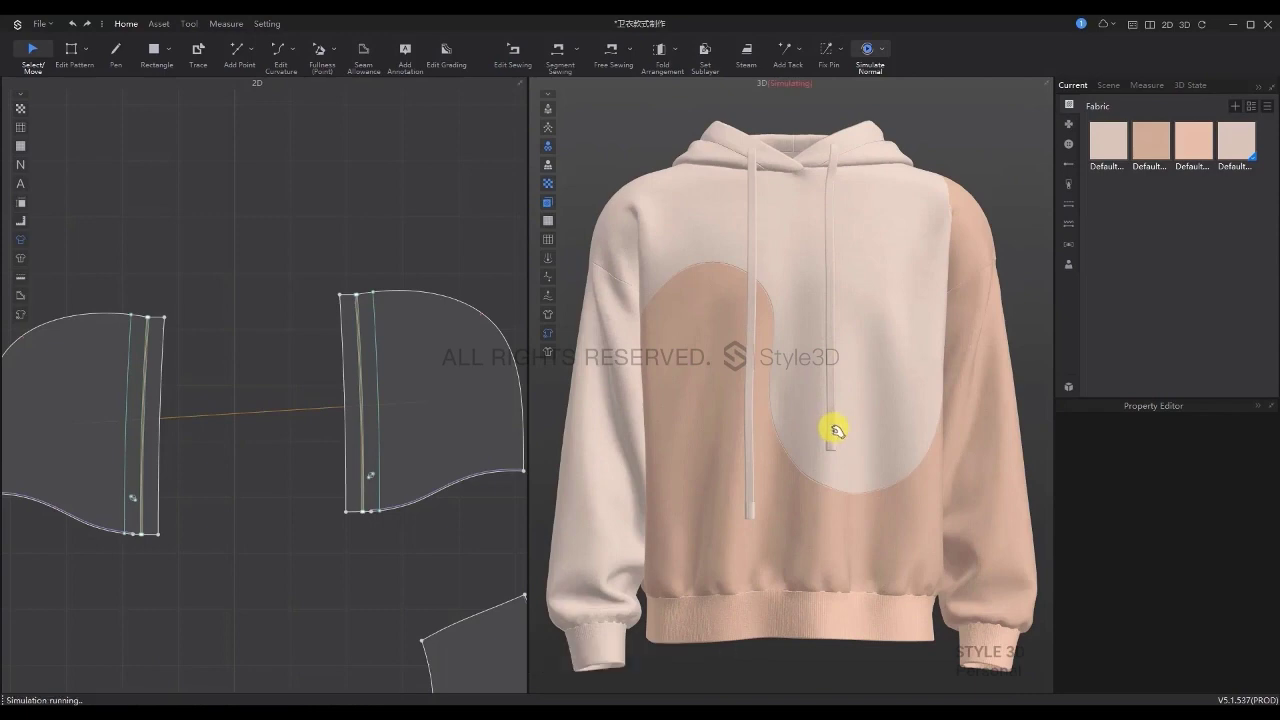
click(828, 50)
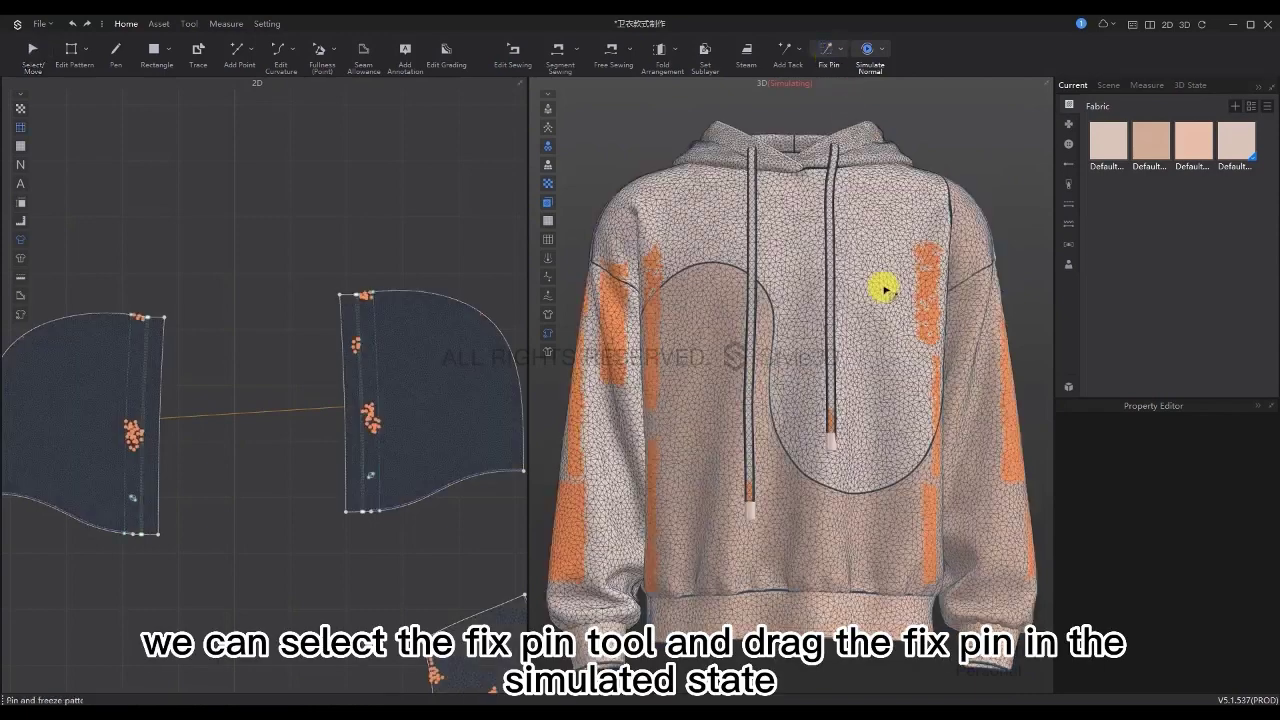
drag(831, 423, 836, 423)
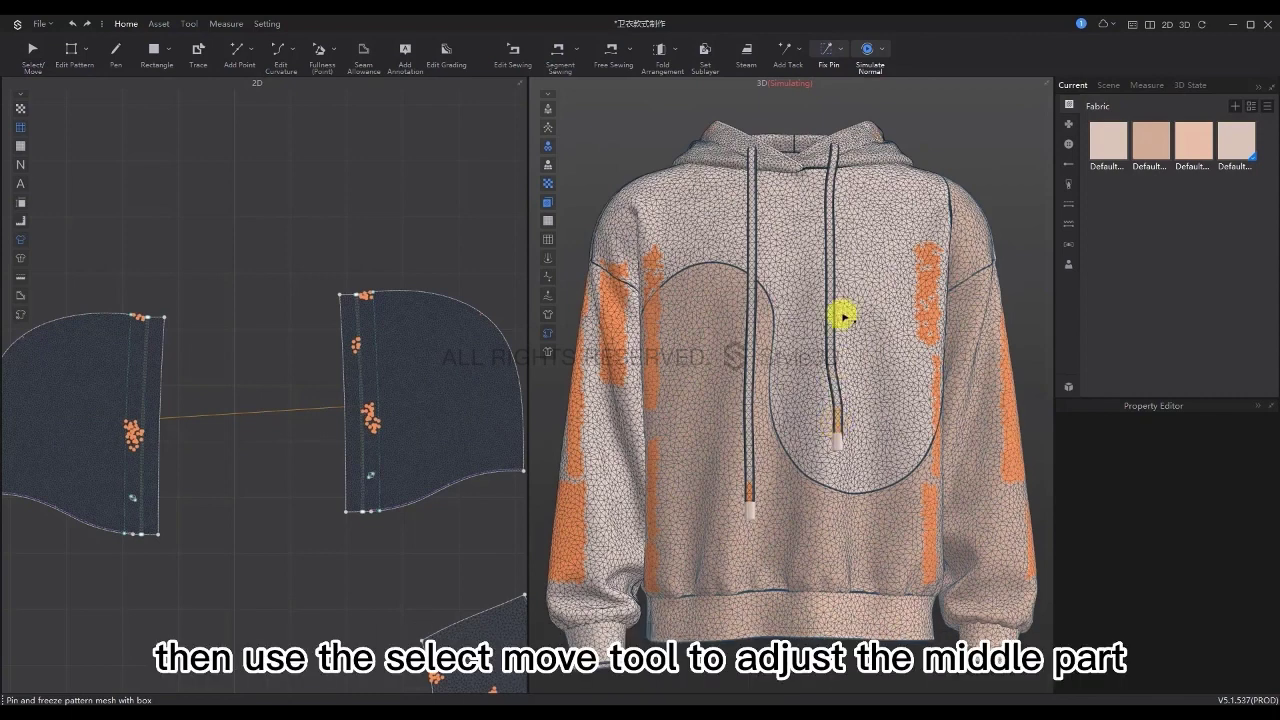
Straighten the middle of the shorter drawstring by pulling it outward with the Select/Move tool during simulation
click(30, 55)
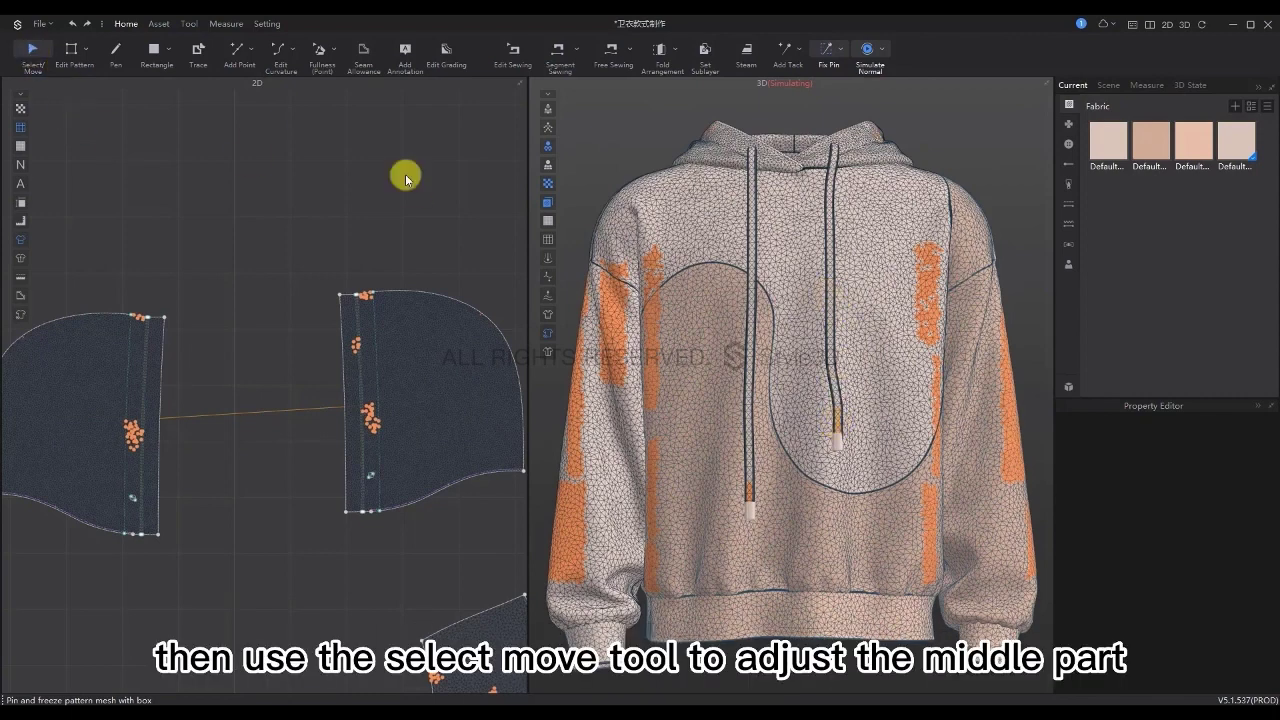
click(834, 352)
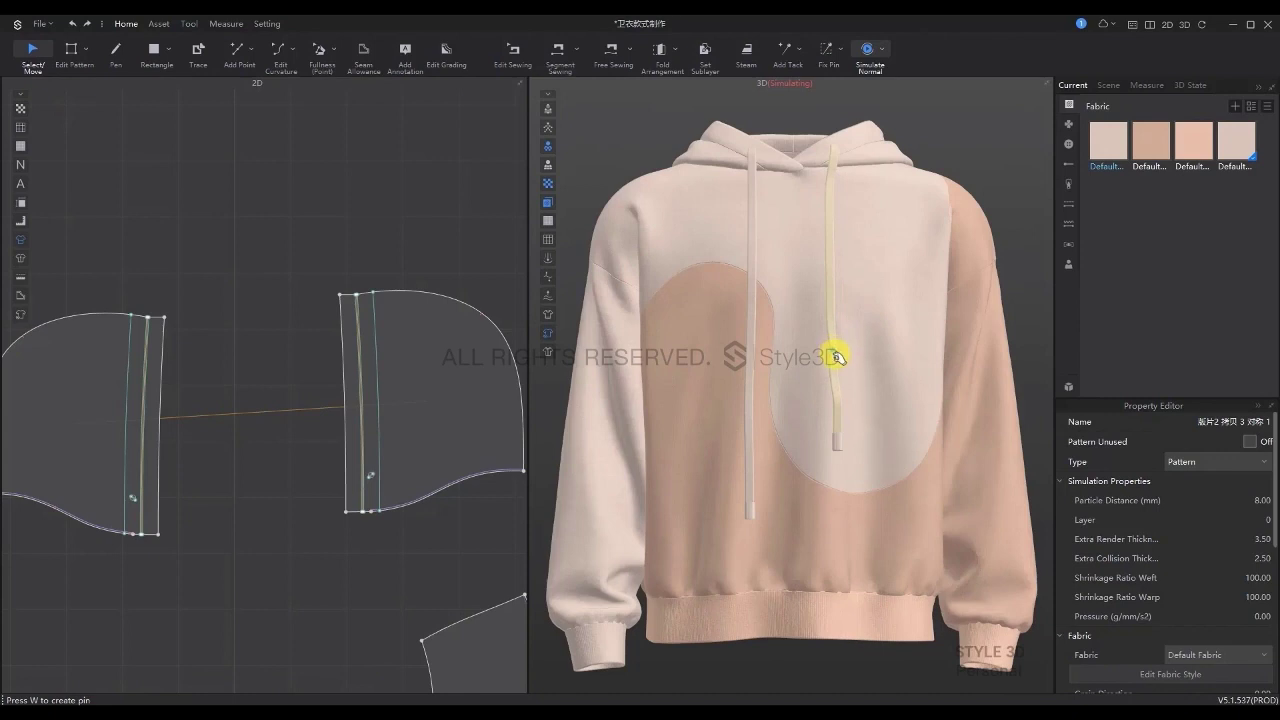
mouse_move(838, 364)
mouse_down()
mouse_move(846, 277)
mouse_move(854, 360)
mouse_up()
click(893, 483)
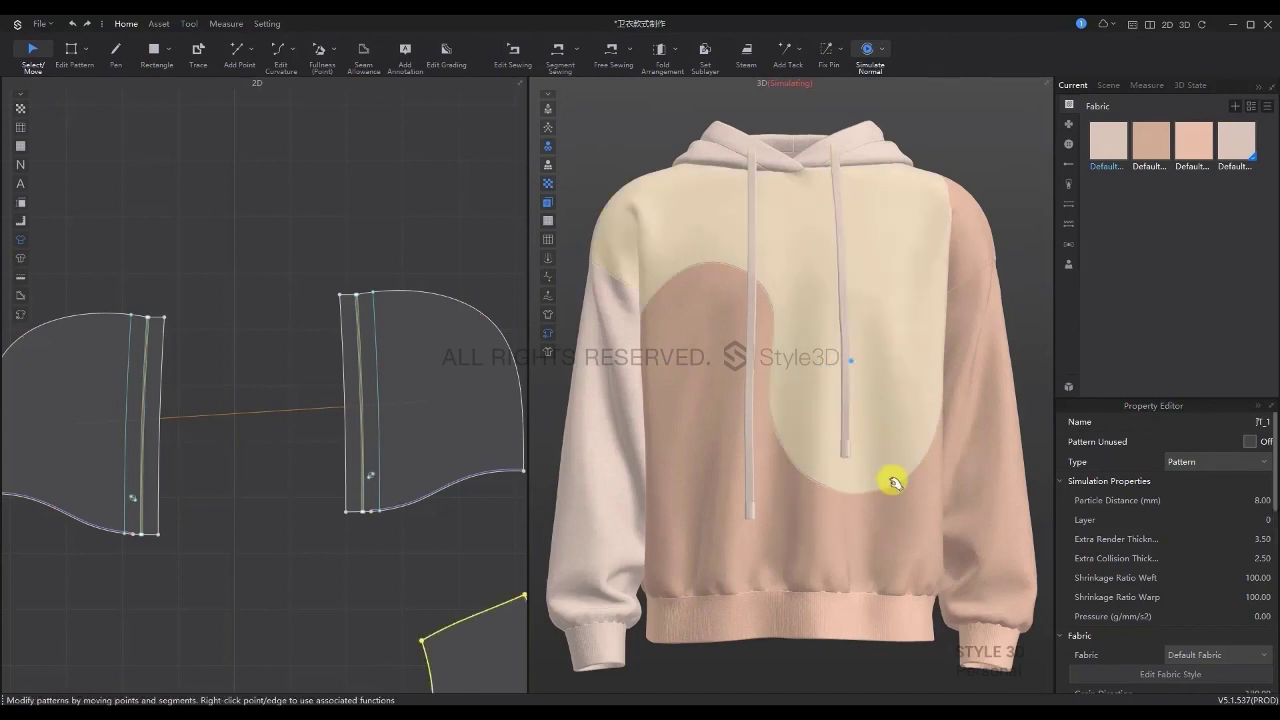
key(space)
mouse_move(893, 483)
right_down()
mouse_move(737, 489)
mouse_move(897, 483)
right_up()
key(space)
Examine the simulating hoodie from the front and back for irregularities in the drawstrings, body and sleeves
scroll(840, 403, up, 2)
scroll(840, 403, down, 3)
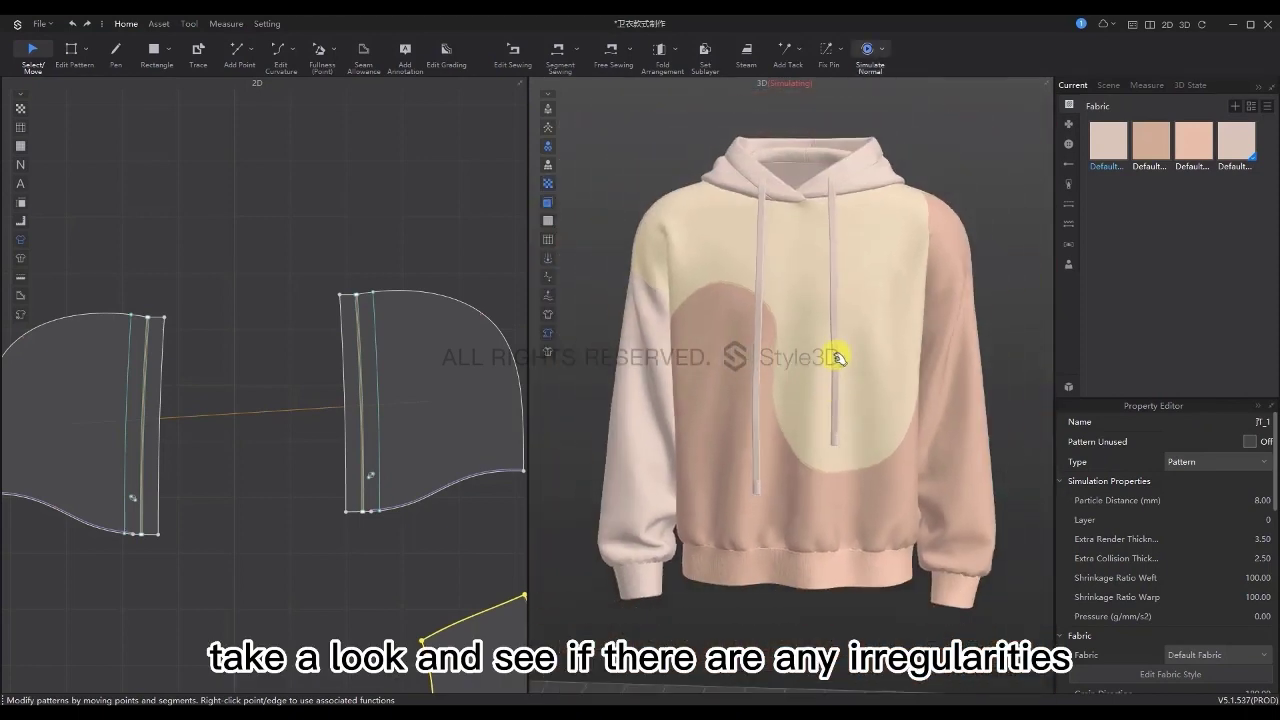
click(835, 359)
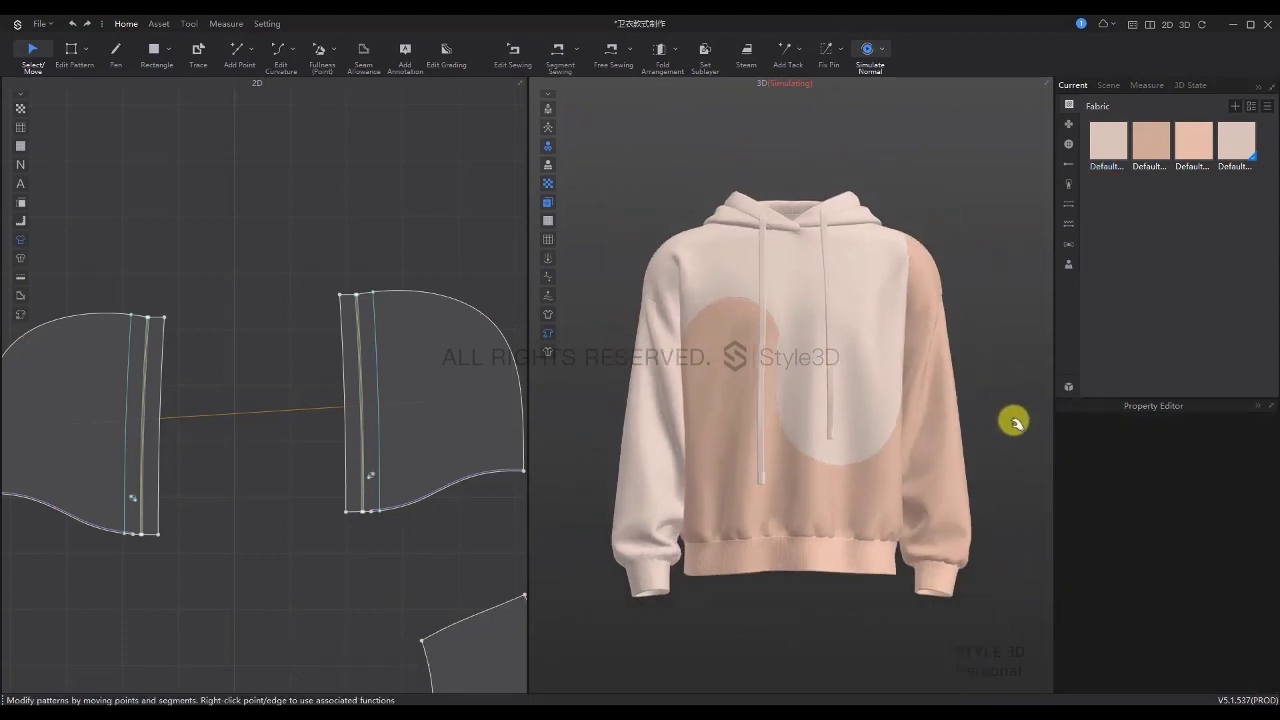
key(space)
right_drag(1010, 435, 742, 440)
key(space)
click(656, 351)
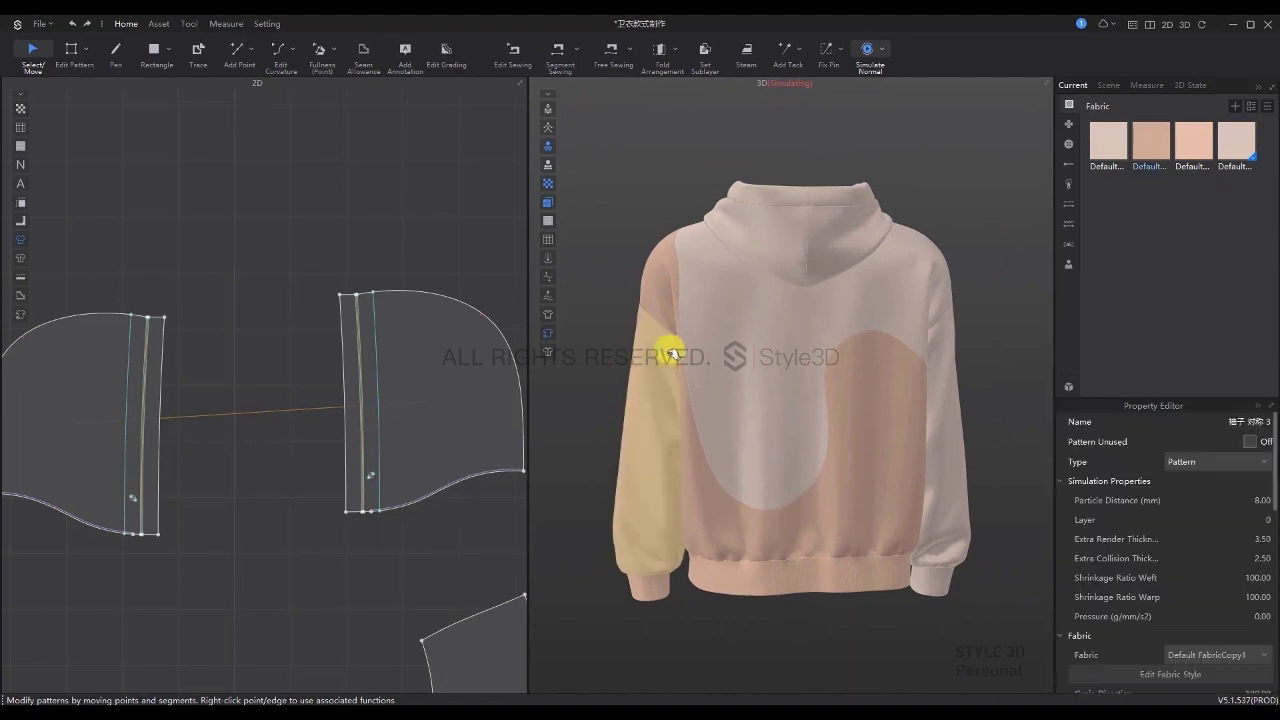
click(928, 508)
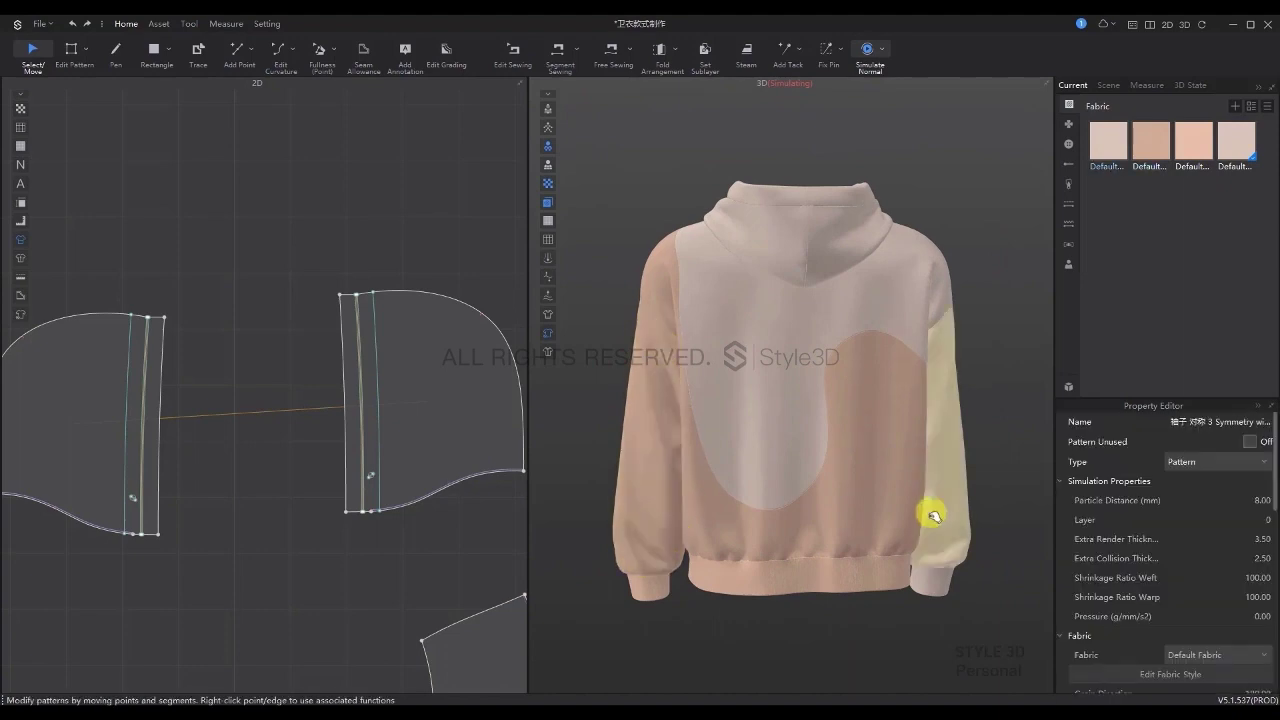
Tug the darker sleeve and the hood into a smoother drape from the back during simulation, and stop the simulation
click(677, 457)
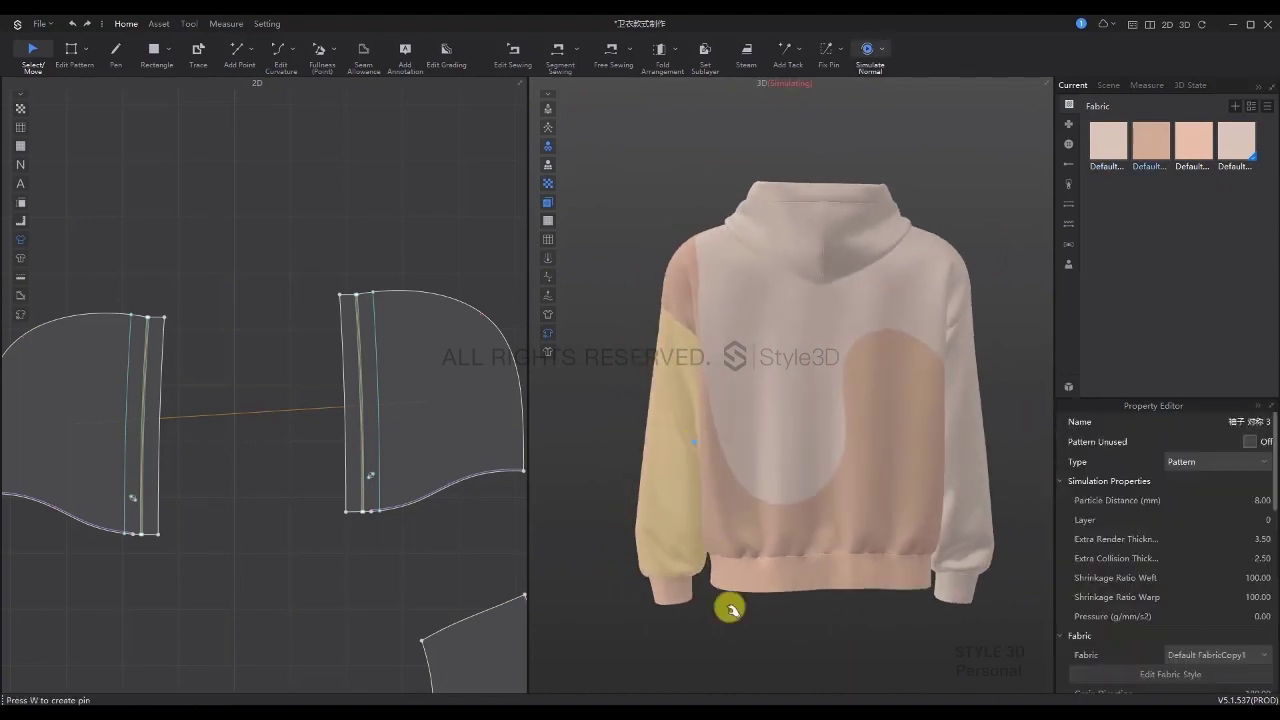
click(840, 258)
click(815, 270)
click(1011, 232)
key(space)
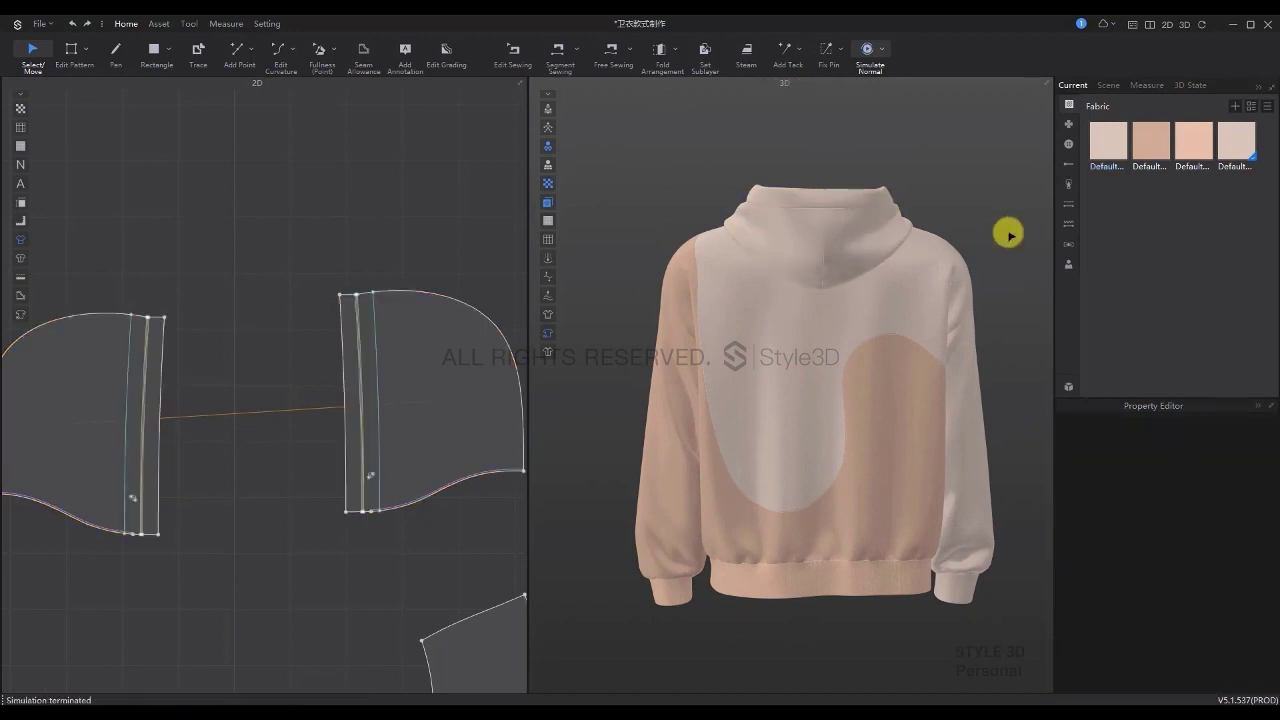
Show the hoodie from the front and set up a 3D Snapshot with the A4 image size
key(2)
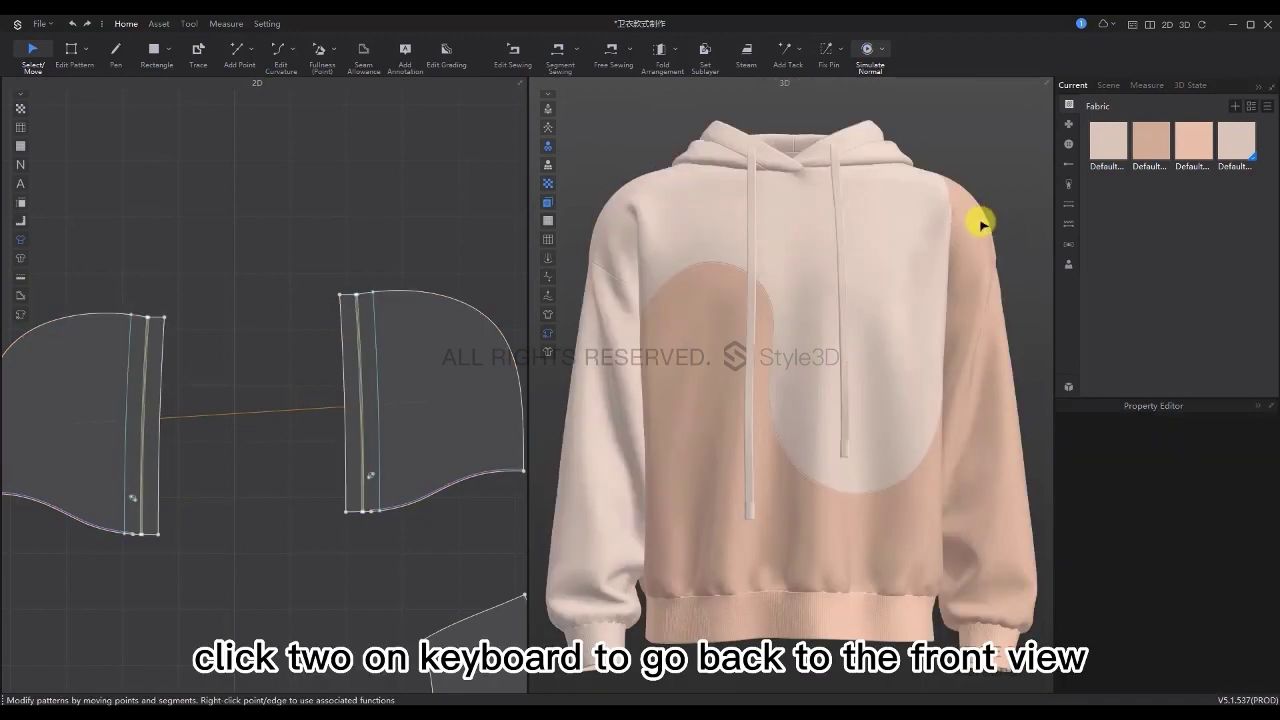
scroll(981, 225, down, 1)
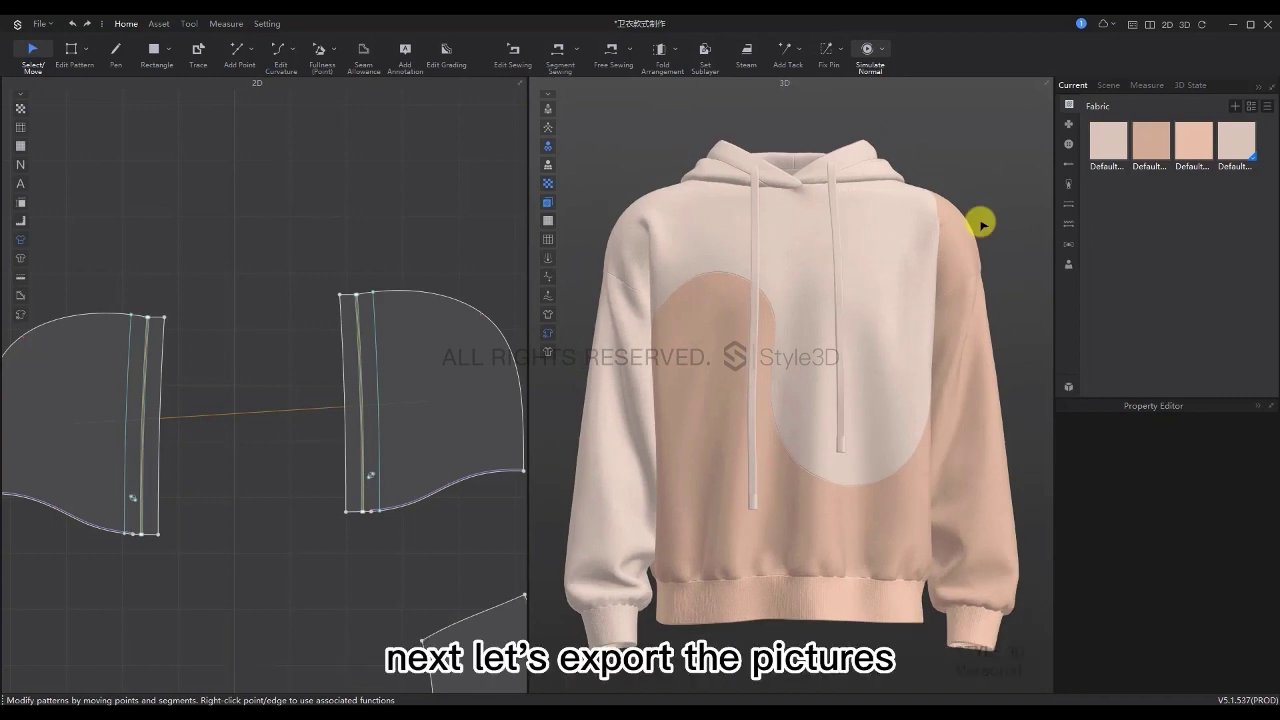
click(190, 24)
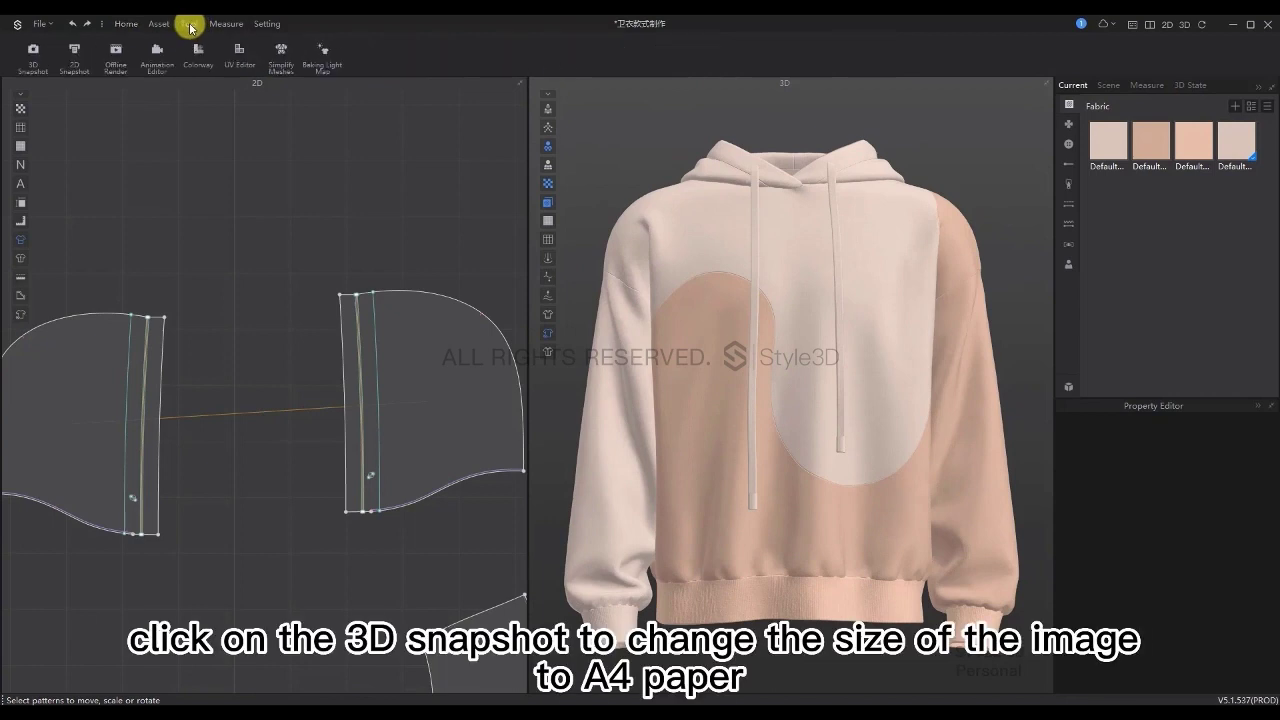
click(32, 54)
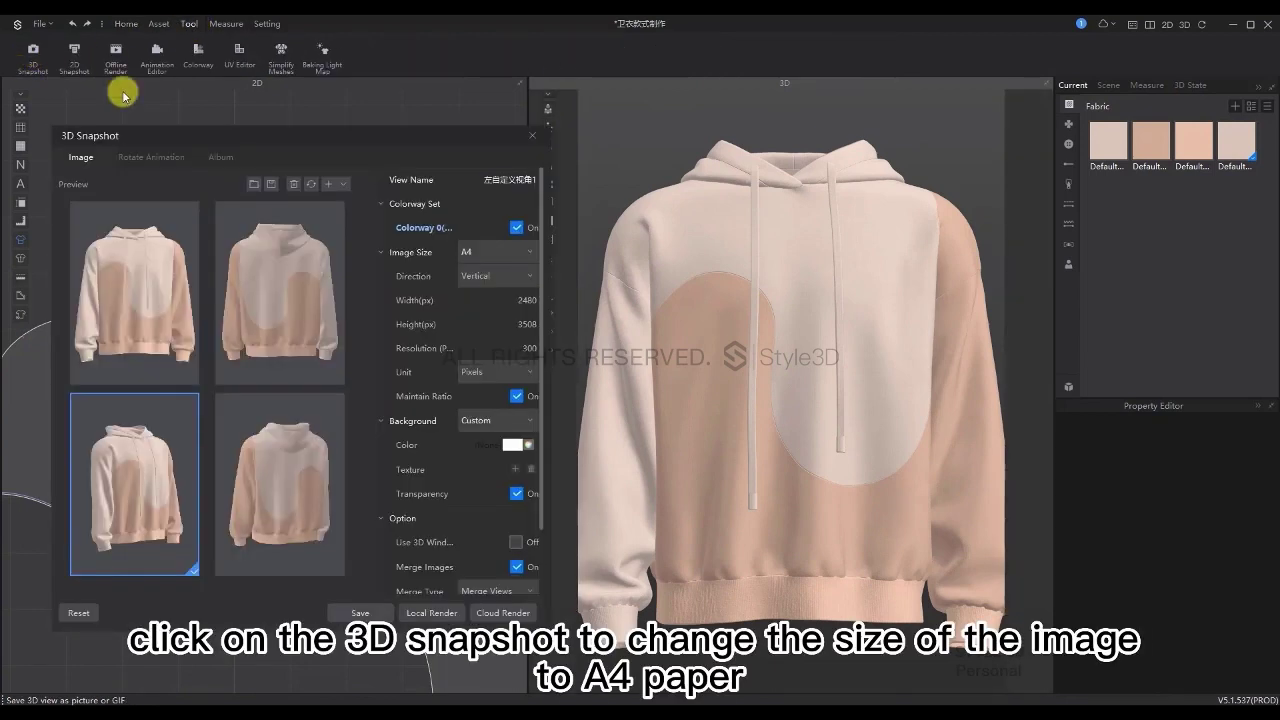
click(491, 258)
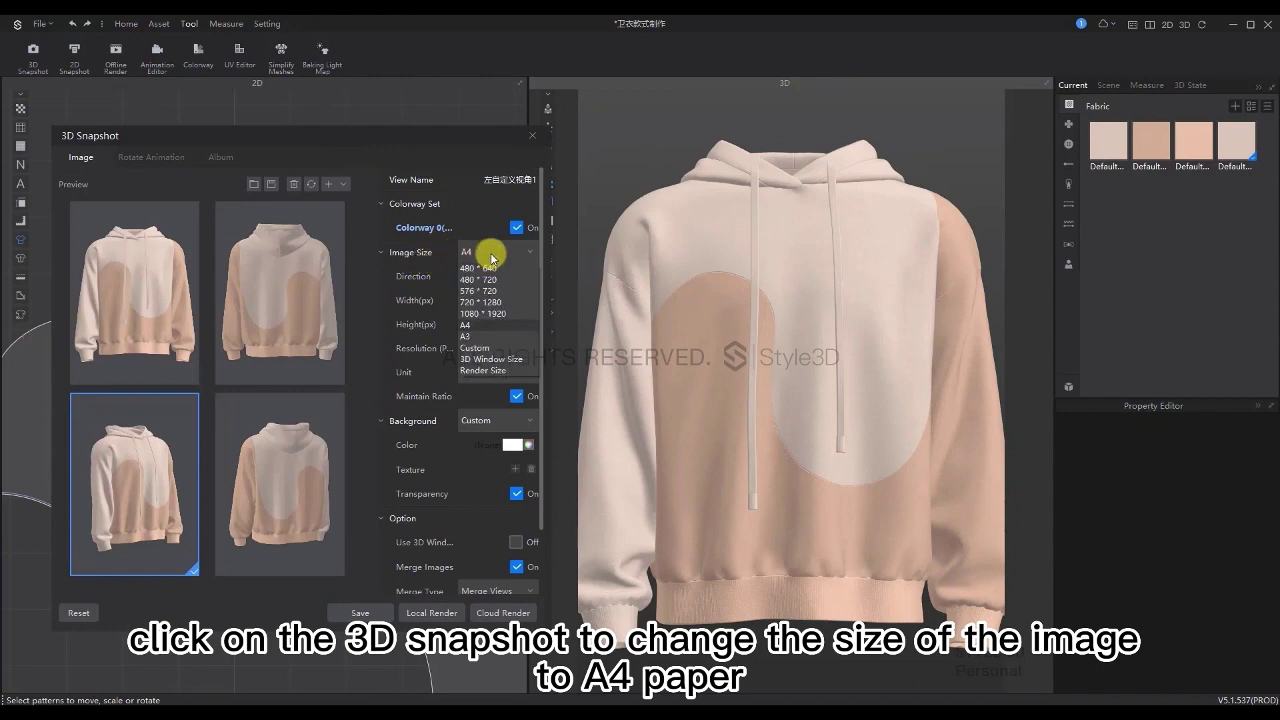
click(483, 326)
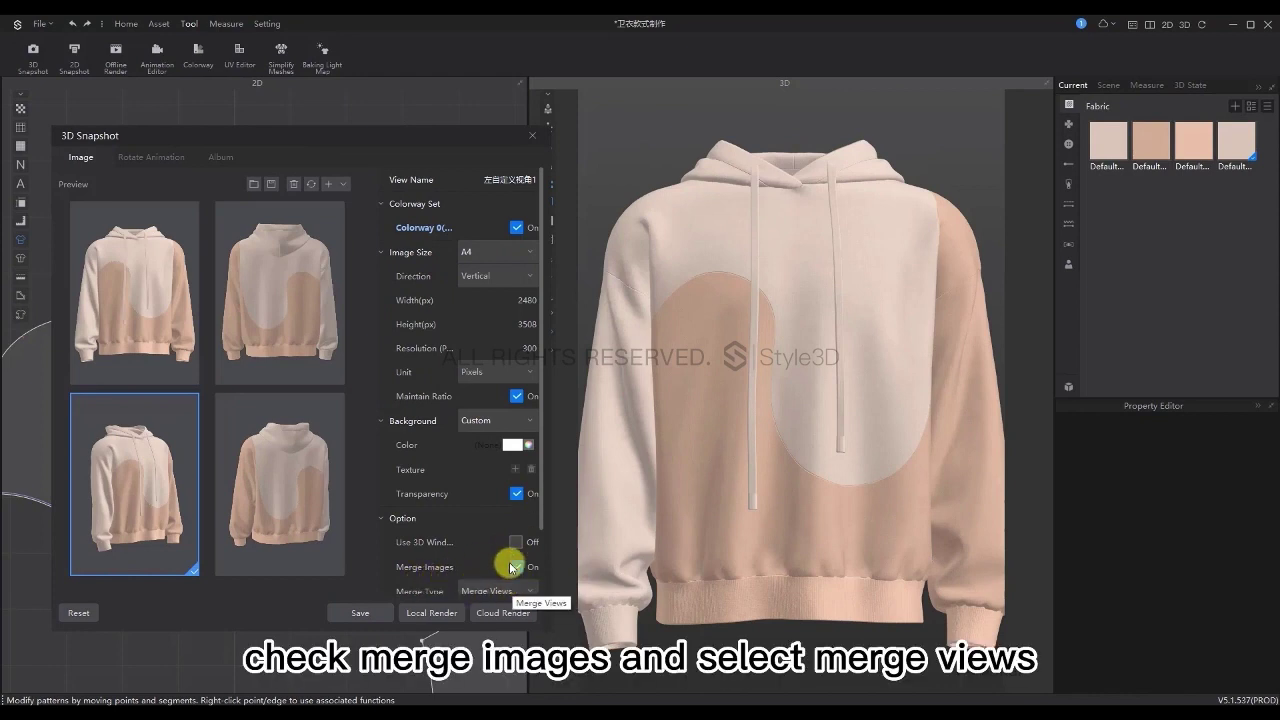
Set the merge type of the snapshot images to Merge Views
scroll(509, 562, down, 2)
click(497, 519)
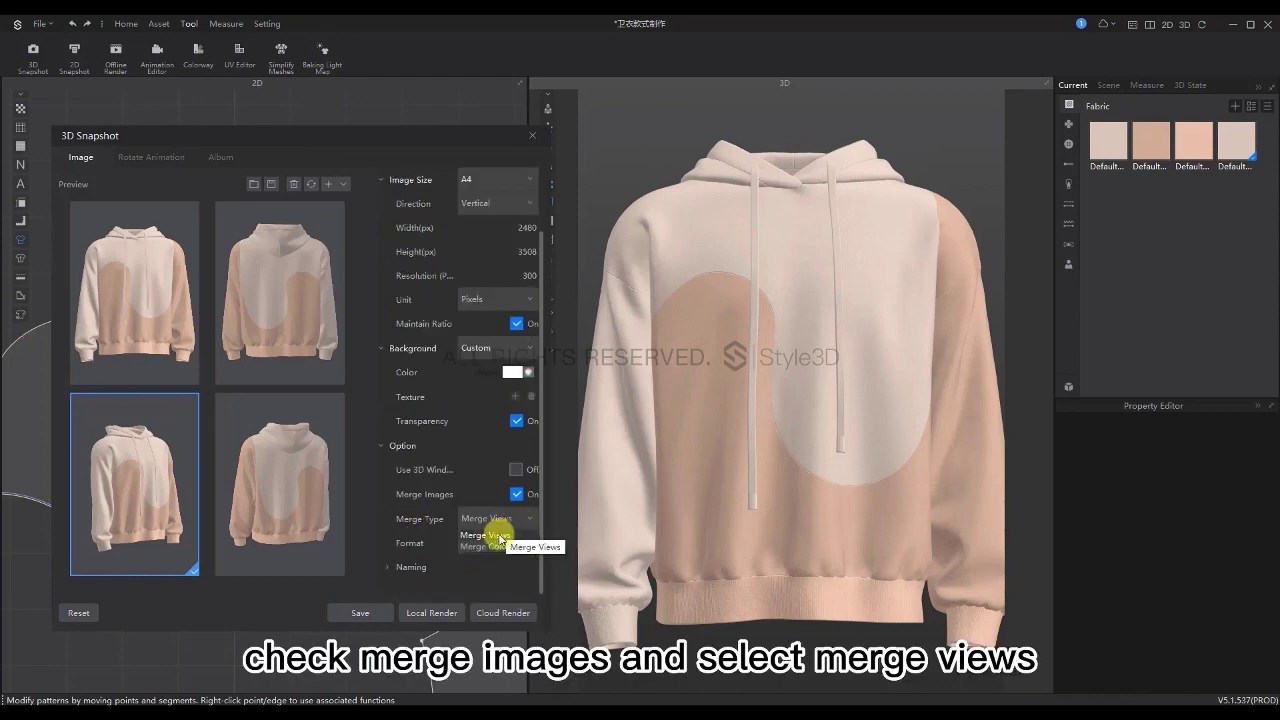
click(498, 537)
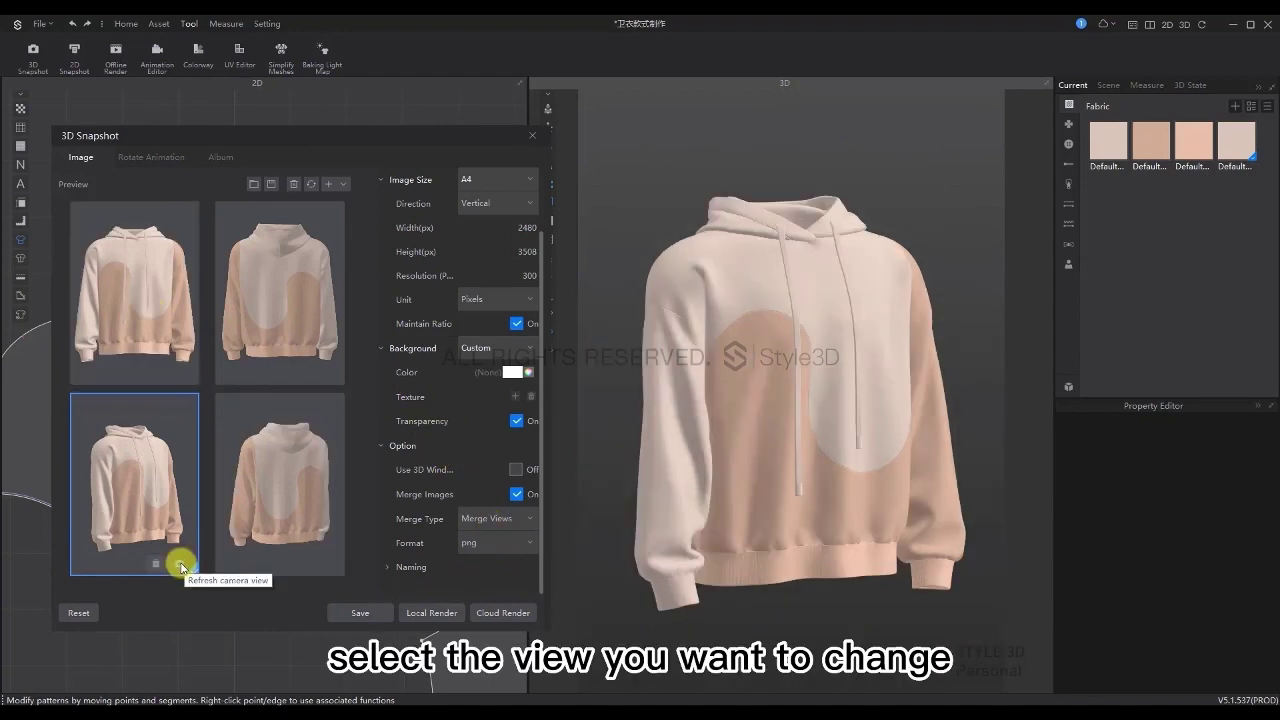
Update the angled front and angled back snapshot previews with newly rotated camera views of the hoodie
click(180, 567)
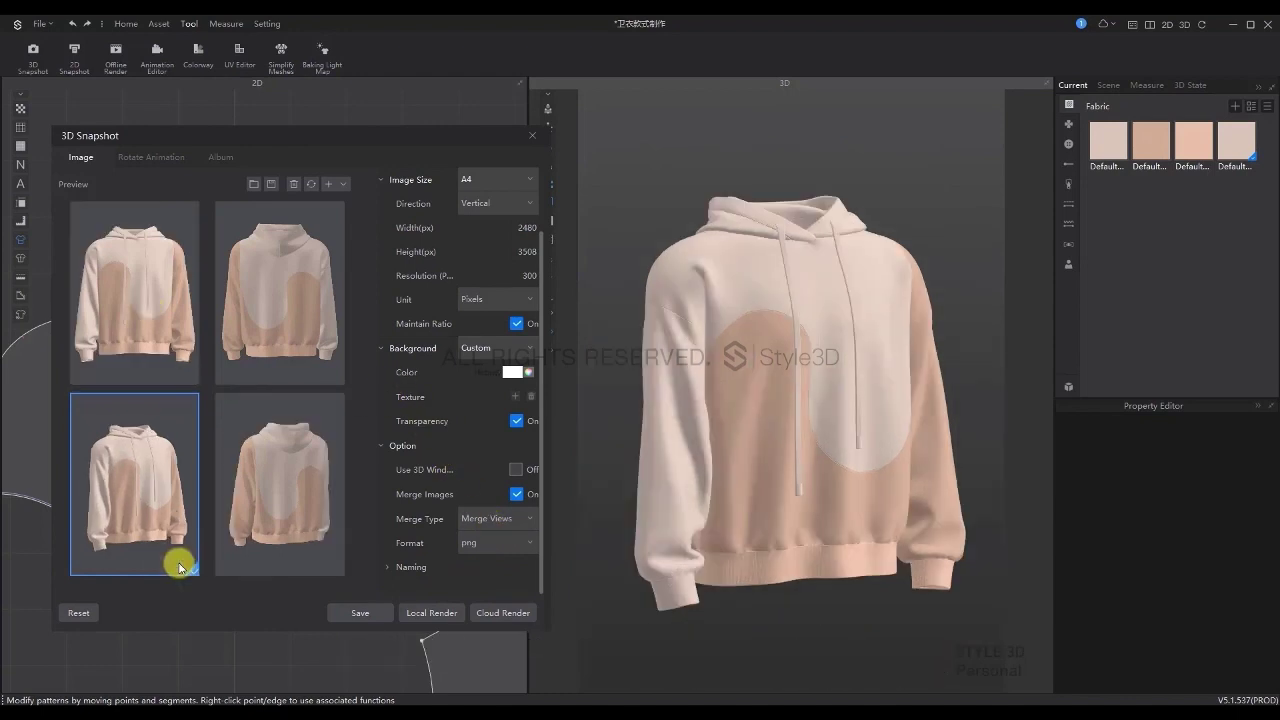
click(265, 552)
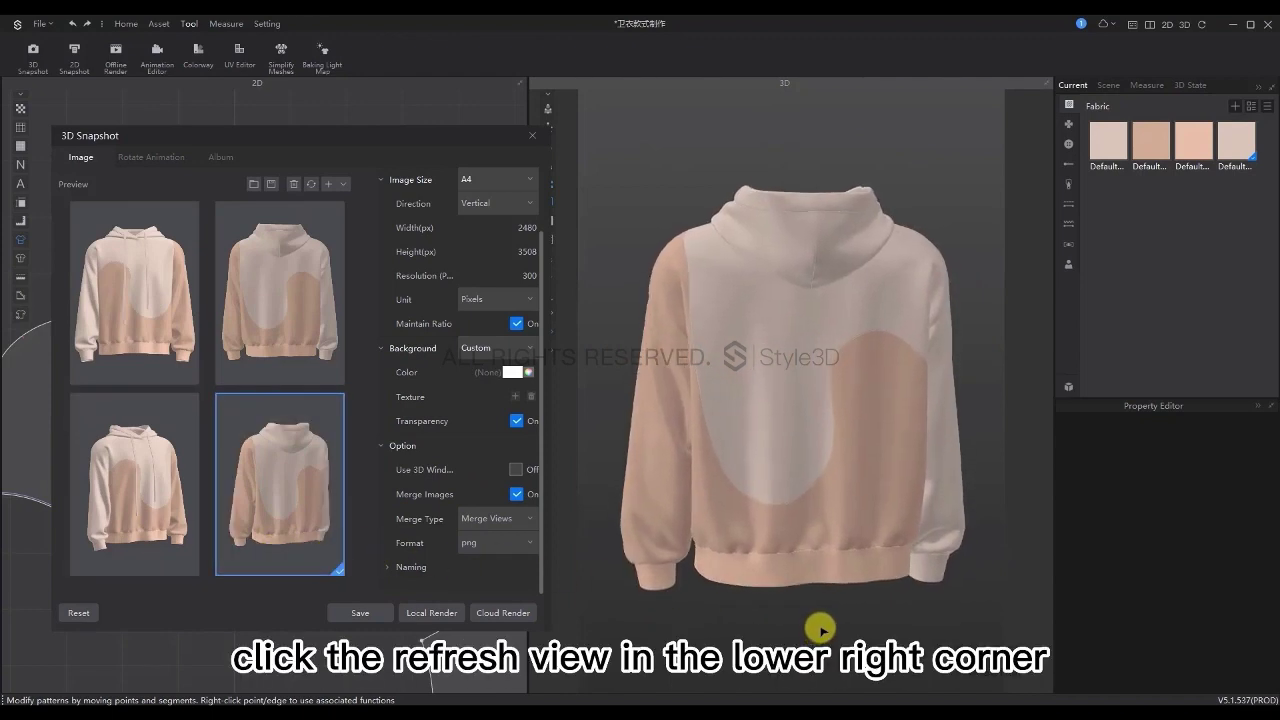
click(323, 565)
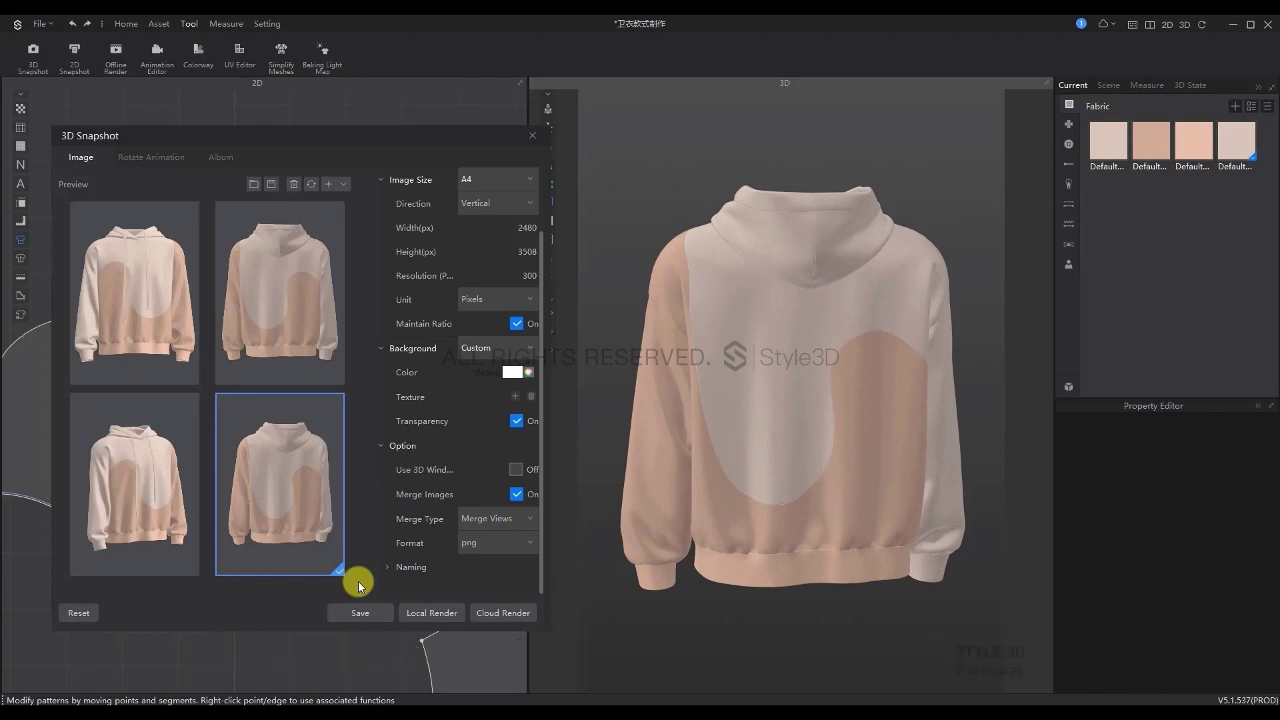
Save the merged snapshot to the Desktop as 卫衣款式制作.png and open the saved image
click(362, 612)
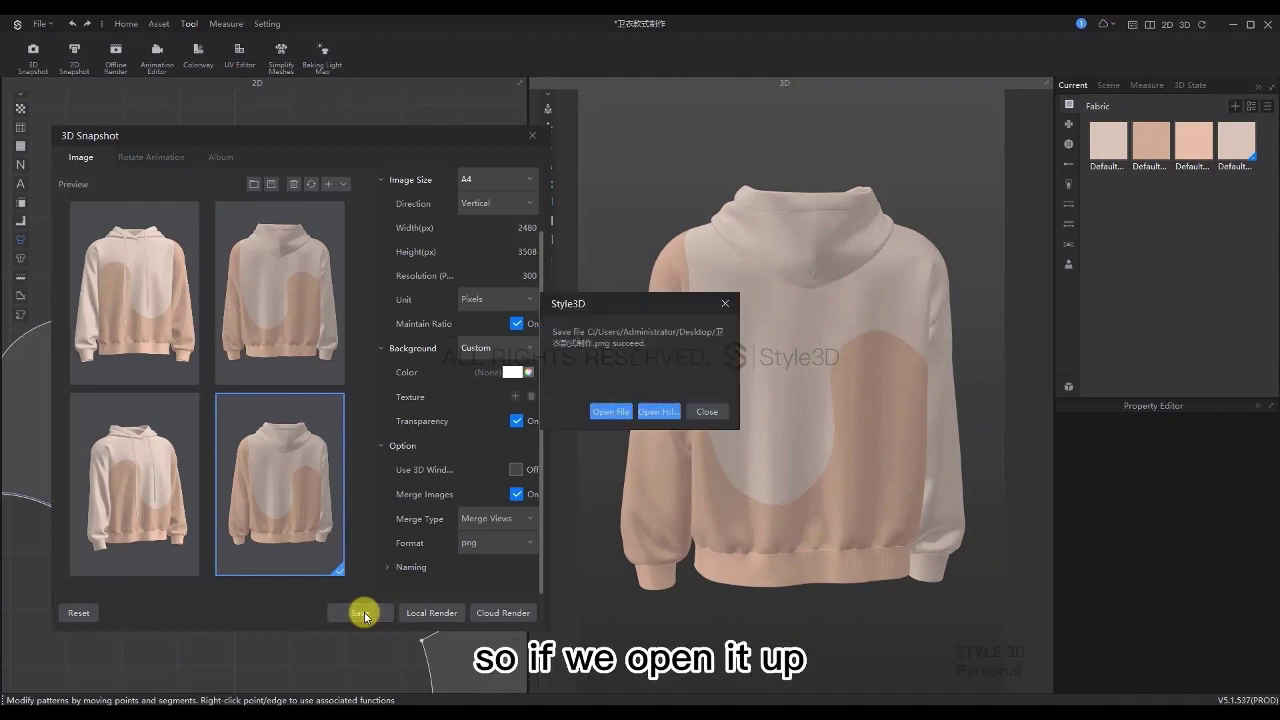
click(611, 411)
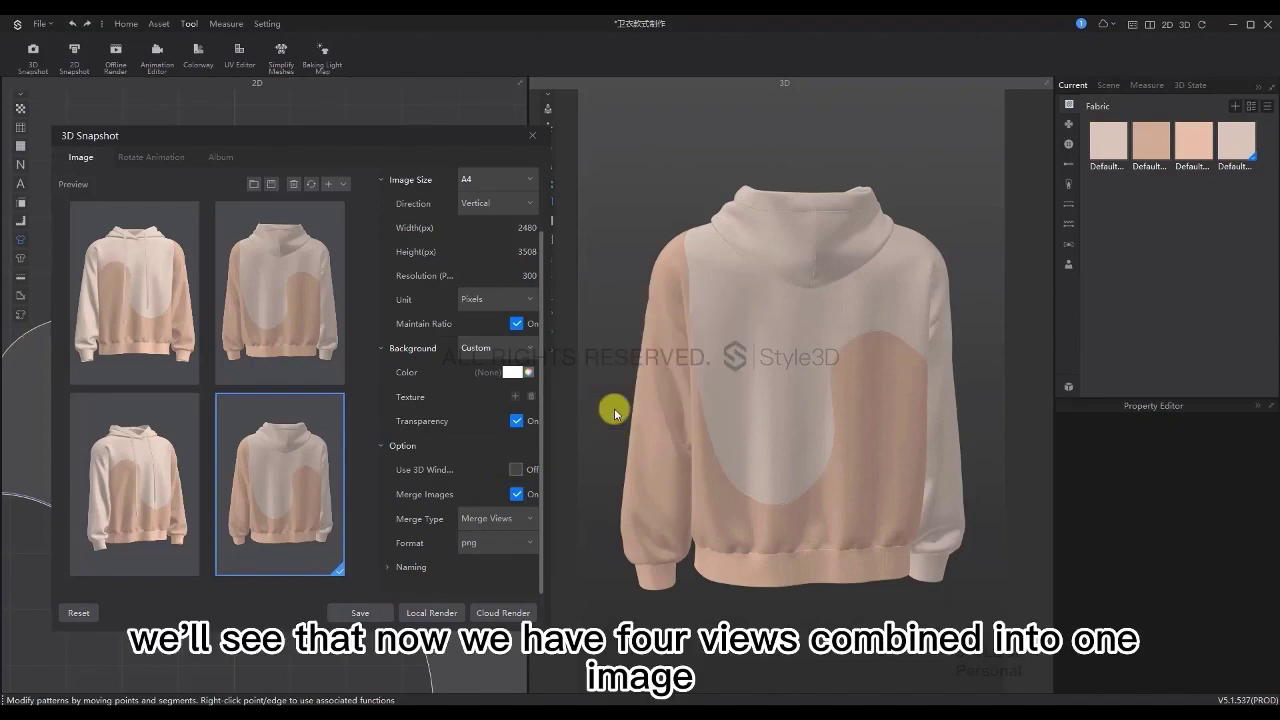